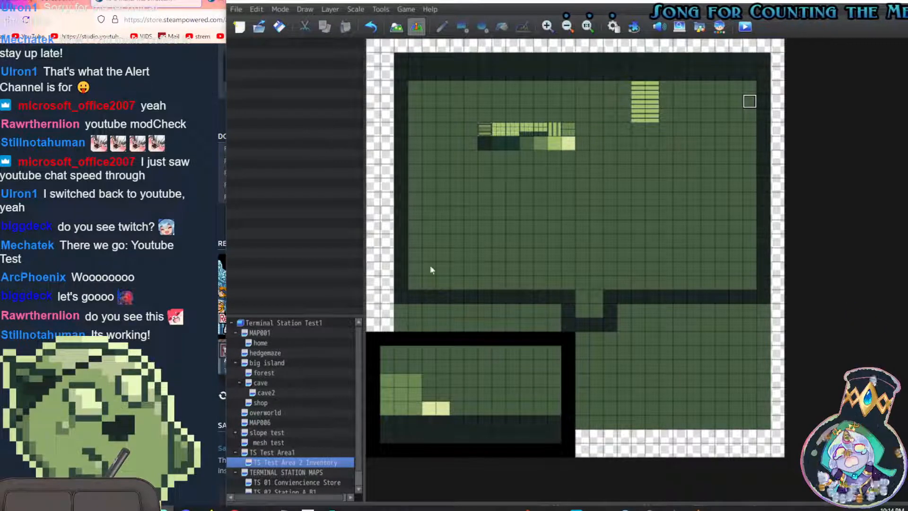
# Switch the TS Test Area 2 Inventory map from event editing to tile editing
pyautogui.rightClick(632, 138)
pyautogui.click(610, 114)
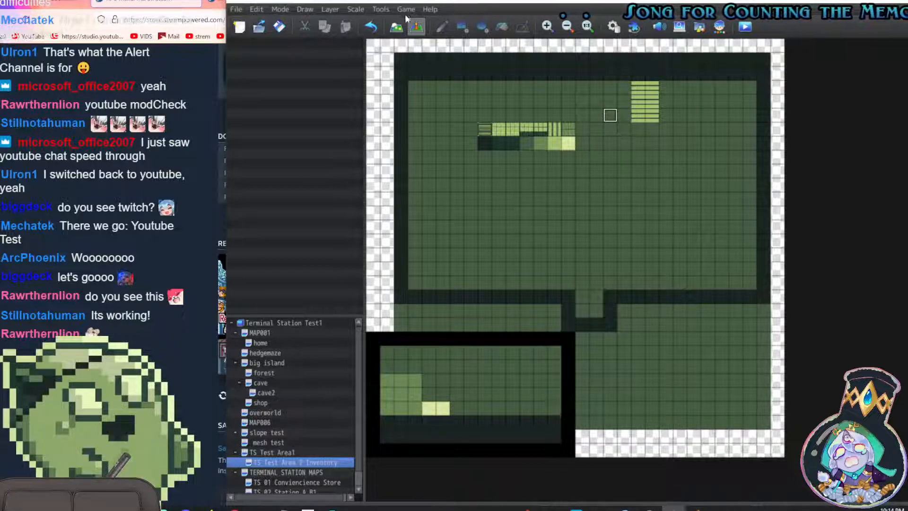
pyautogui.click(396, 27)
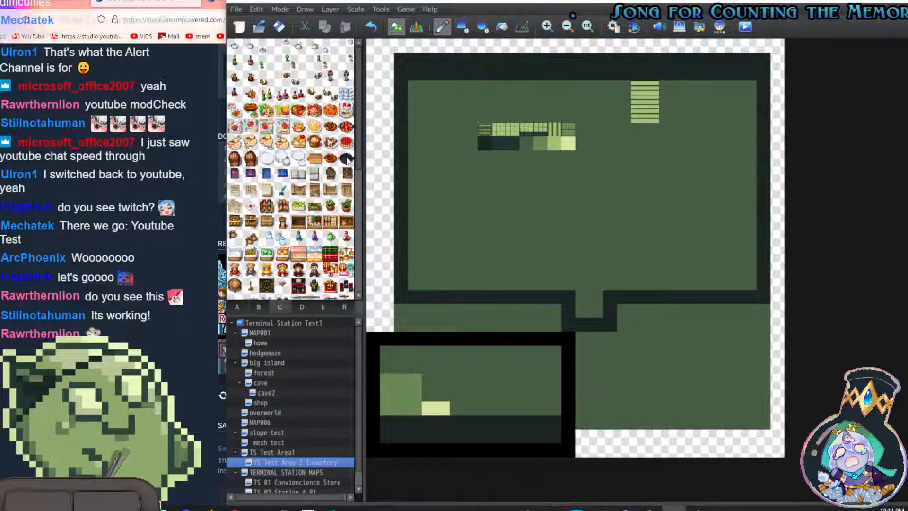
pyautogui.click(344, 307)
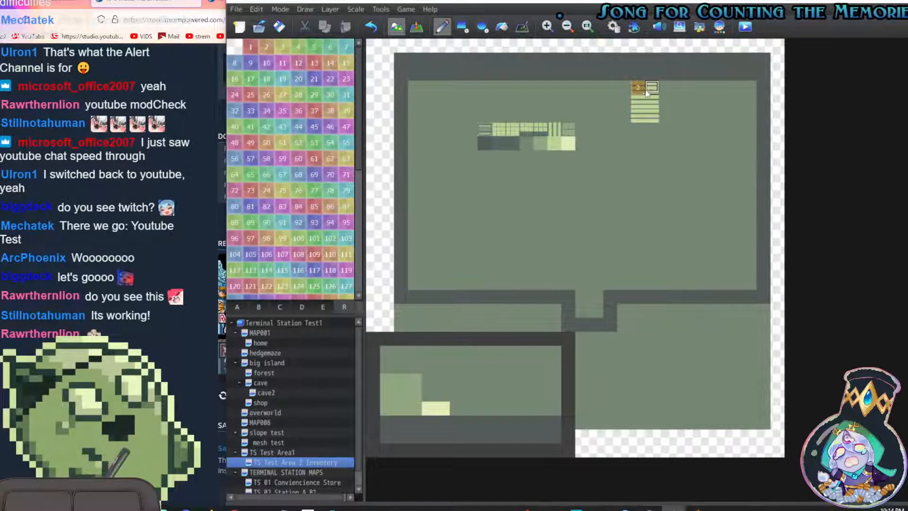
pyautogui.click(371, 27)
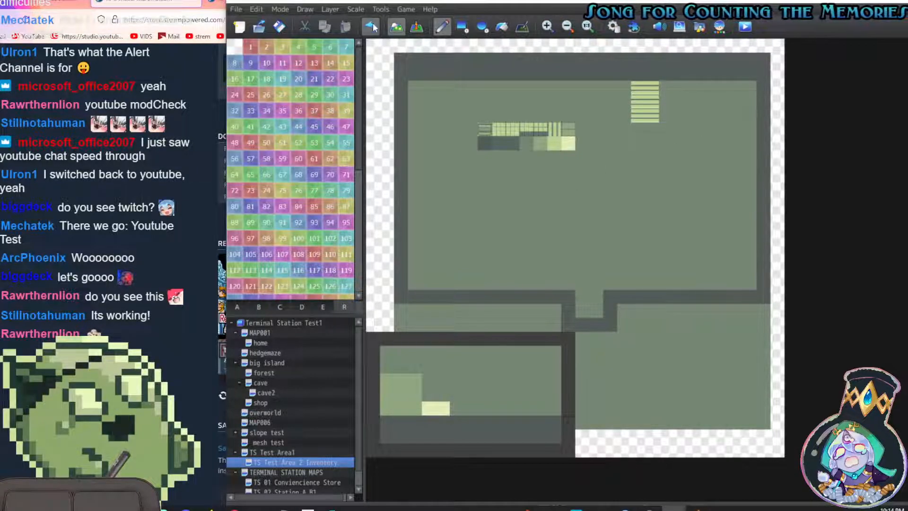
pyautogui.click(337, 9)
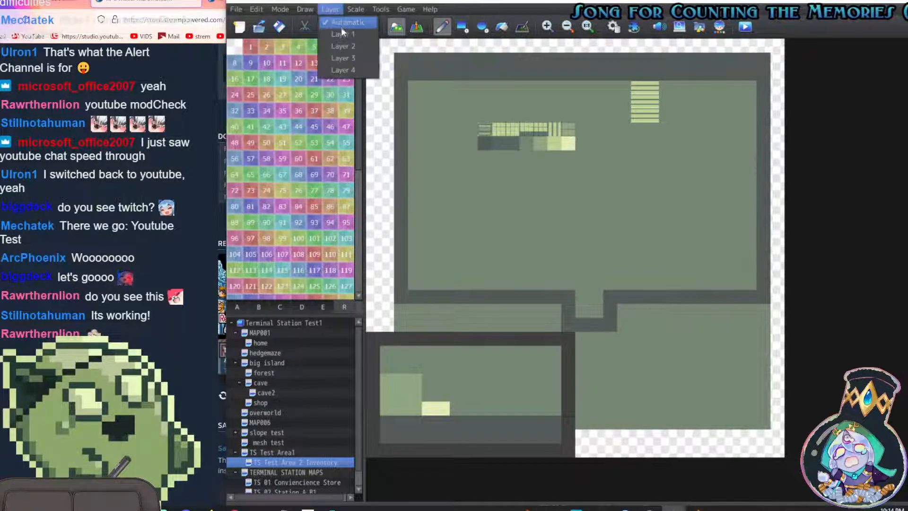
pyautogui.click(344, 26)
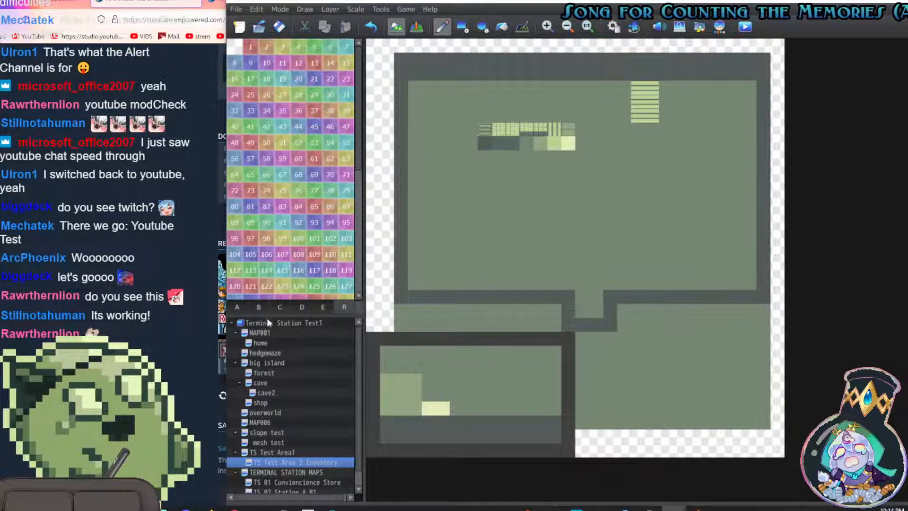
# Clear the striped stair tiles and move the block of sample tiles into the large room's upper-left corner
pyautogui.click(243, 310)
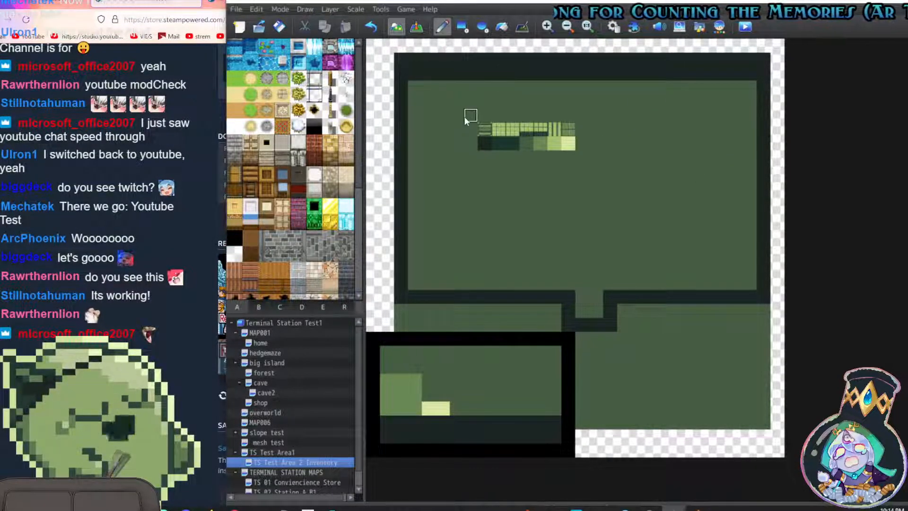
pyautogui.moveTo(484, 129); pyautogui.dragTo(709, 271, button='right')
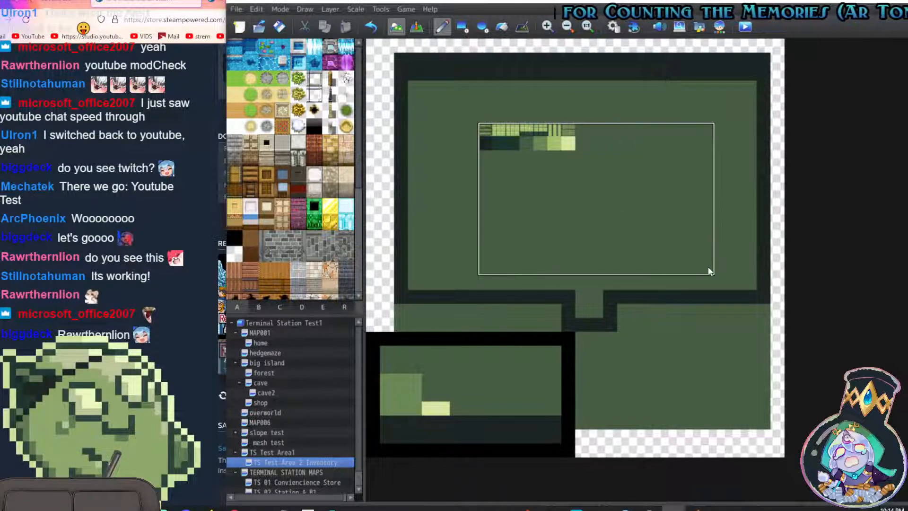
pyautogui.click(643, 225)
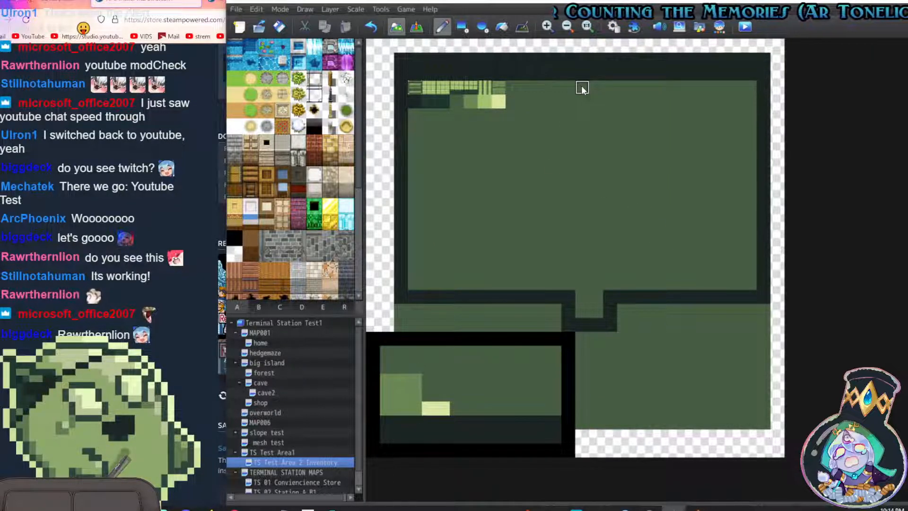
# Create an event on the floor beside the large room's upper wall, using the closed brown chest from !Chest as its image
pyautogui.click(416, 27)
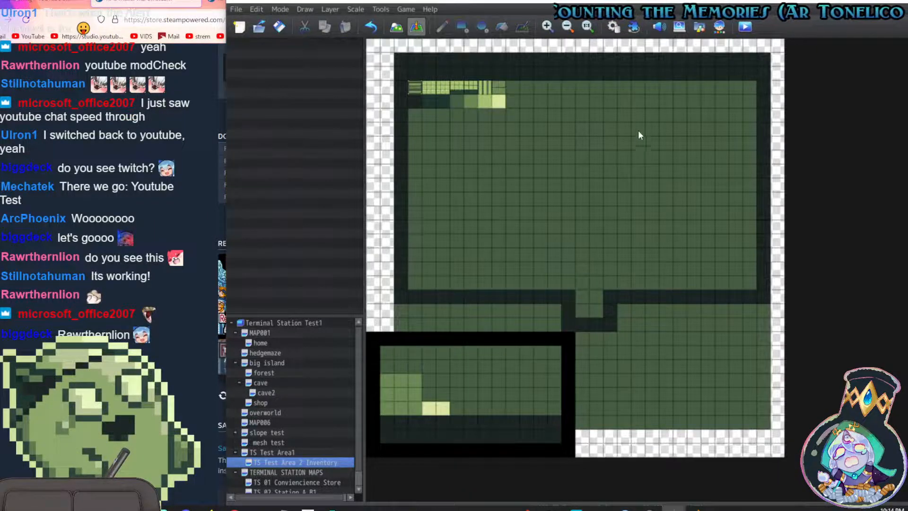
pyautogui.doubleClick(594, 87)
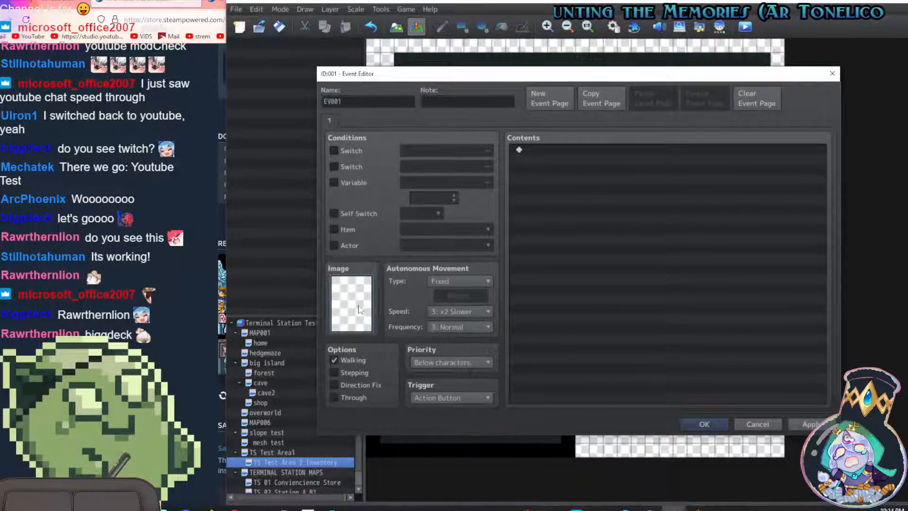
pyautogui.doubleClick(358, 309)
pyautogui.click(435, 254)
pyautogui.click(449, 234)
pyautogui.click(429, 224)
pyautogui.click(594, 159)
pyautogui.click(539, 232)
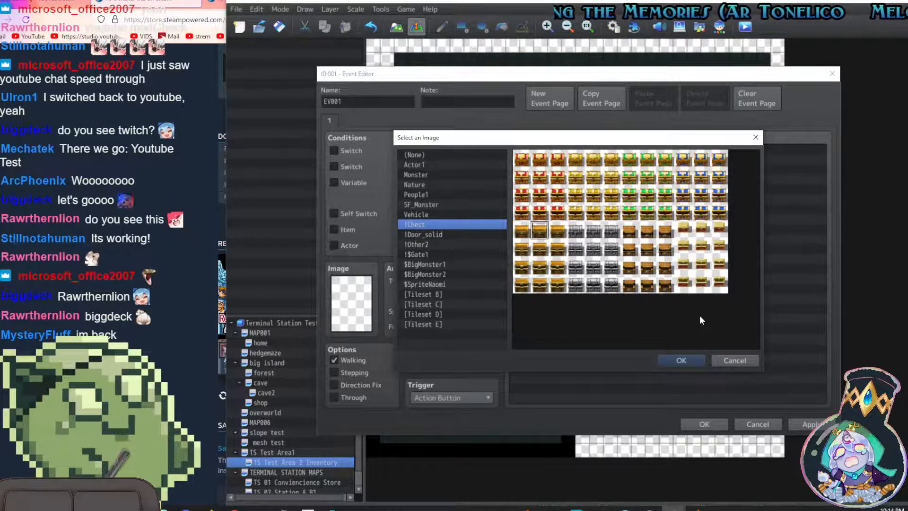
pyautogui.click(680, 361)
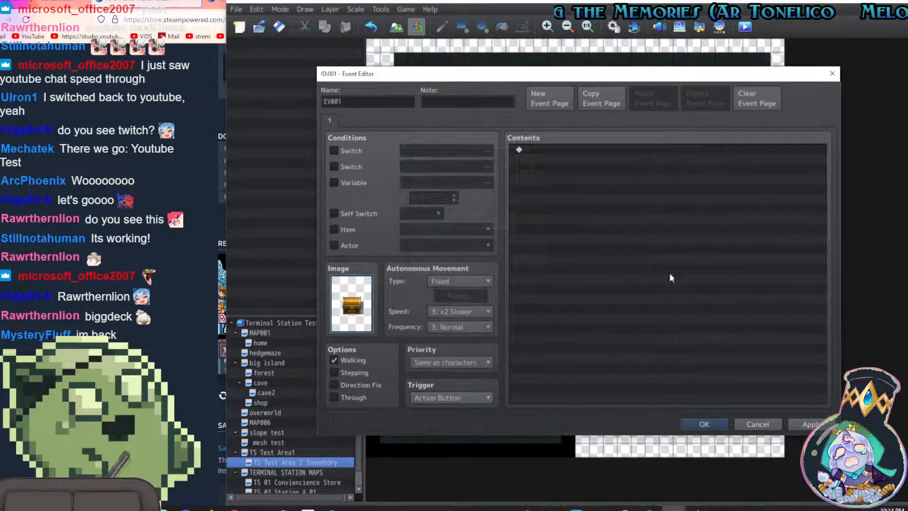
# Add a Show Text command to the chest event with the fourth upper-row face from TScharFacesheetKat1
pyautogui.doubleClick(572, 149)
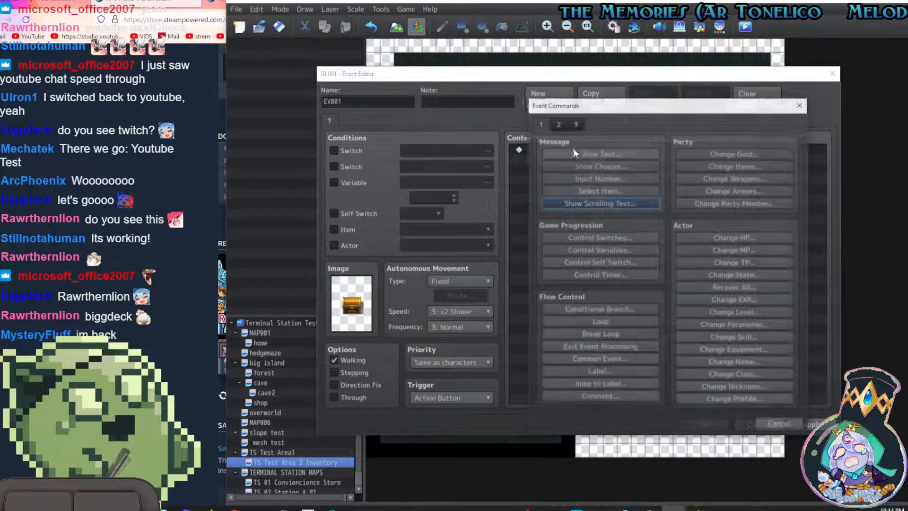
pyautogui.click(597, 154)
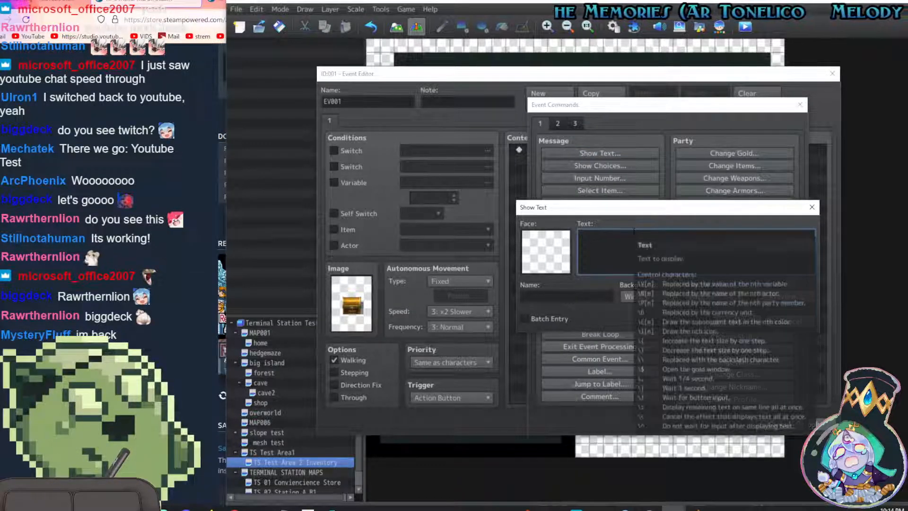
pyautogui.click(533, 246)
pyautogui.doubleClick(533, 245)
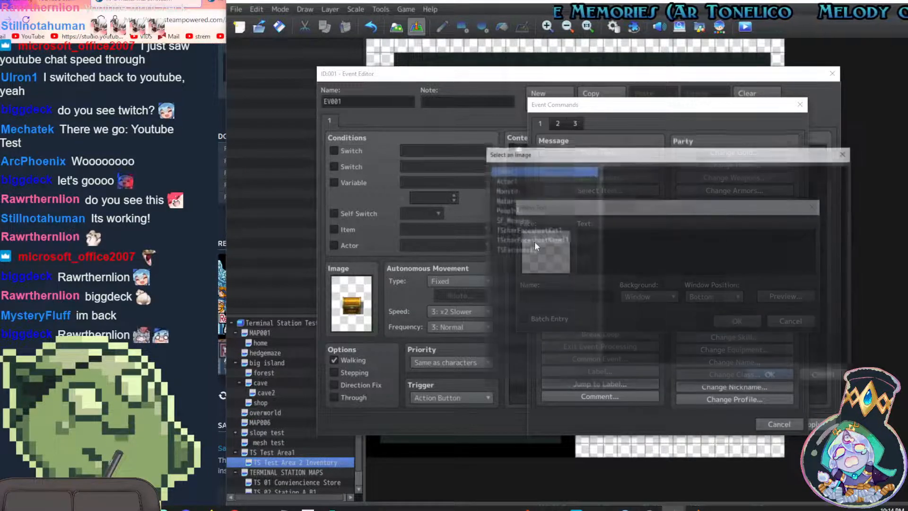
pyautogui.click(551, 240)
pyautogui.click(555, 231)
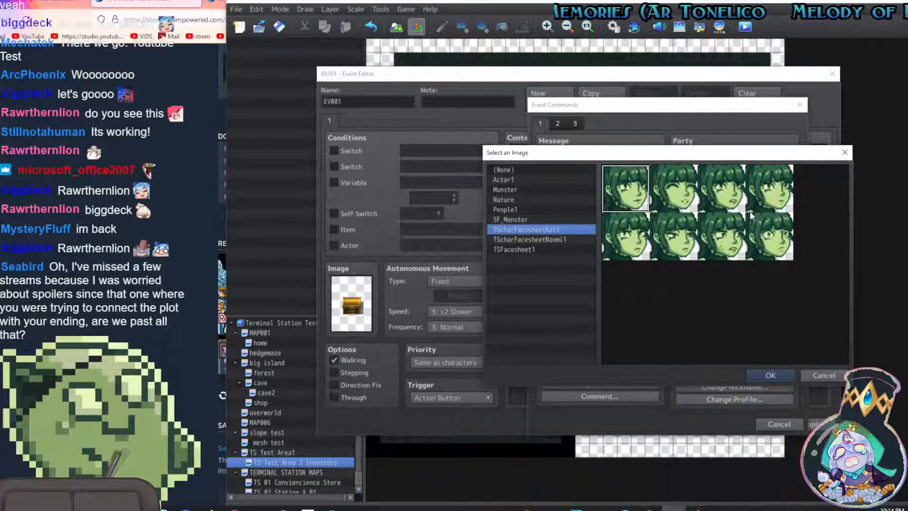
pyautogui.click(768, 189)
pyautogui.click(770, 375)
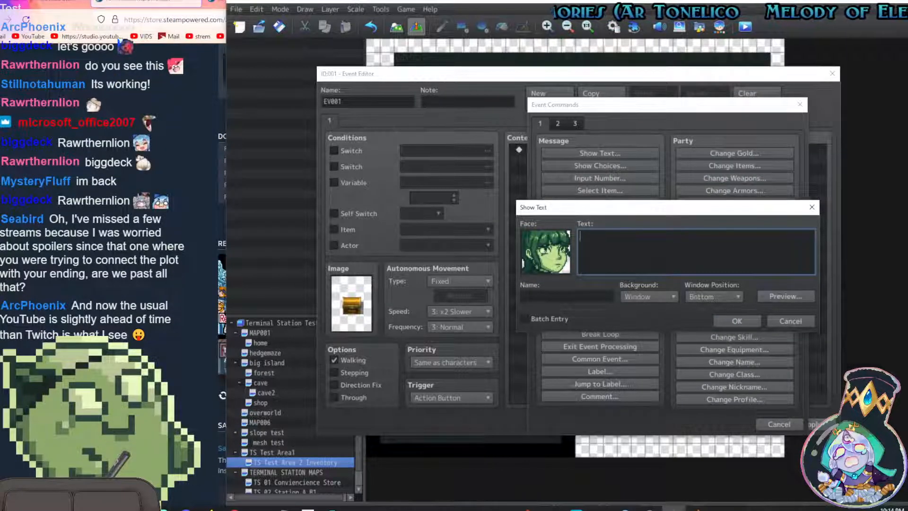
# Enter the message lines "A box!" and "<br>...Oh, it's locked..."
pyautogui.write('A')
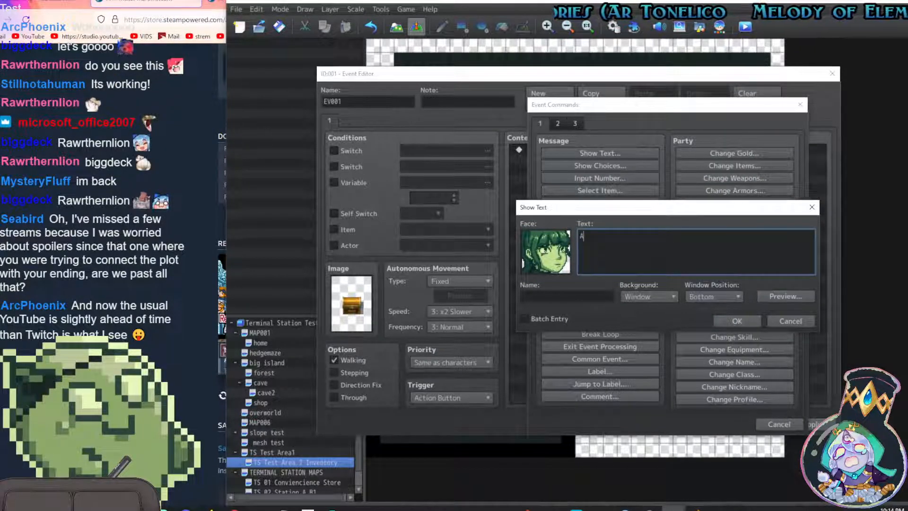
pyautogui.write(' box!')
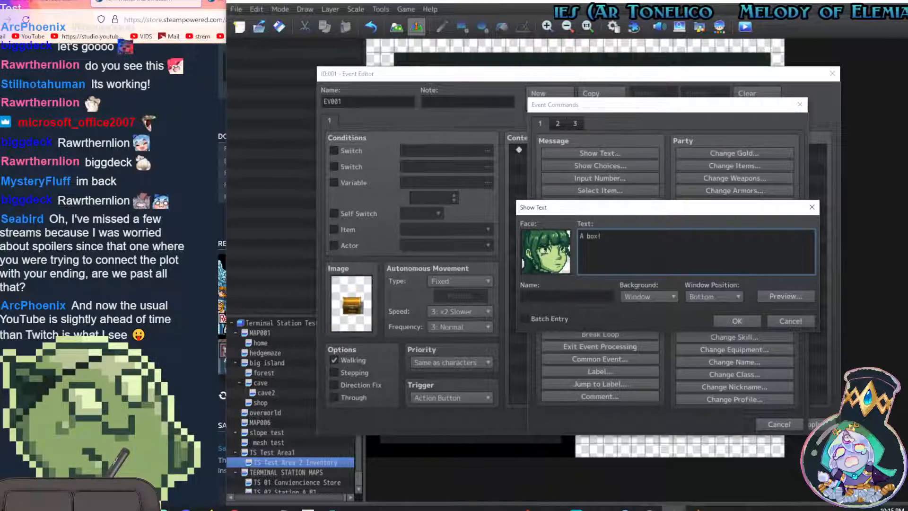
pyautogui.write(' ...O')
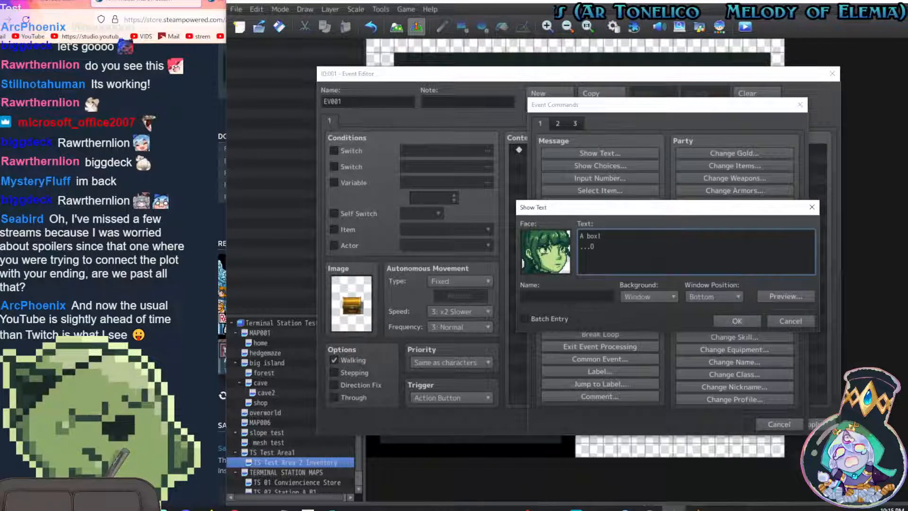
pyautogui.write("h, it's locked")
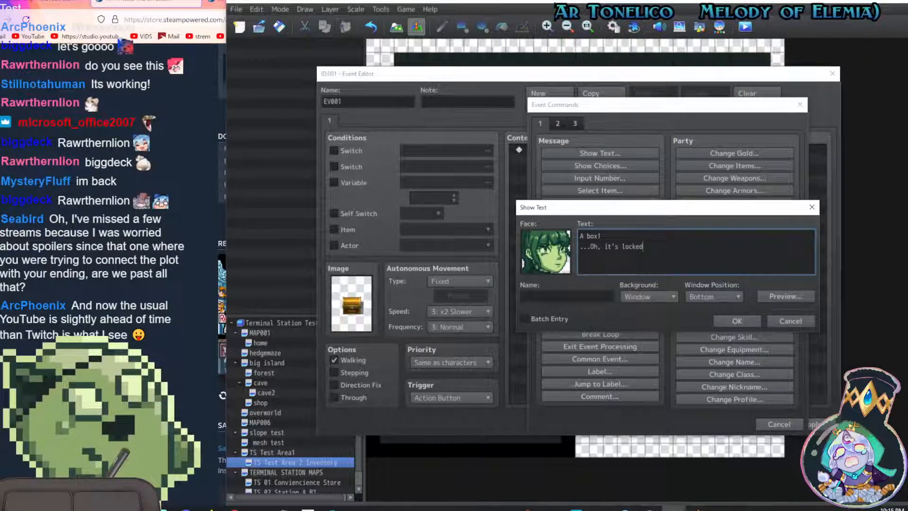
pyautogui.click(580, 247)
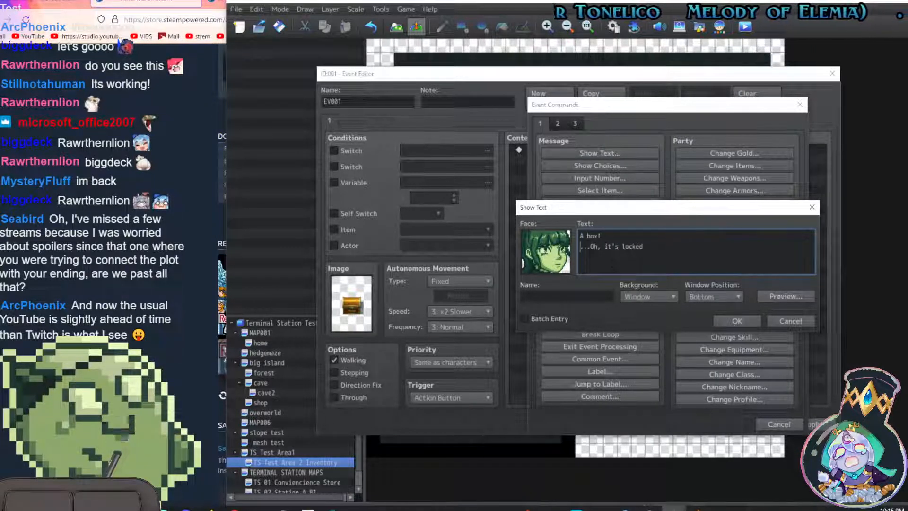
pyautogui.write('<br')
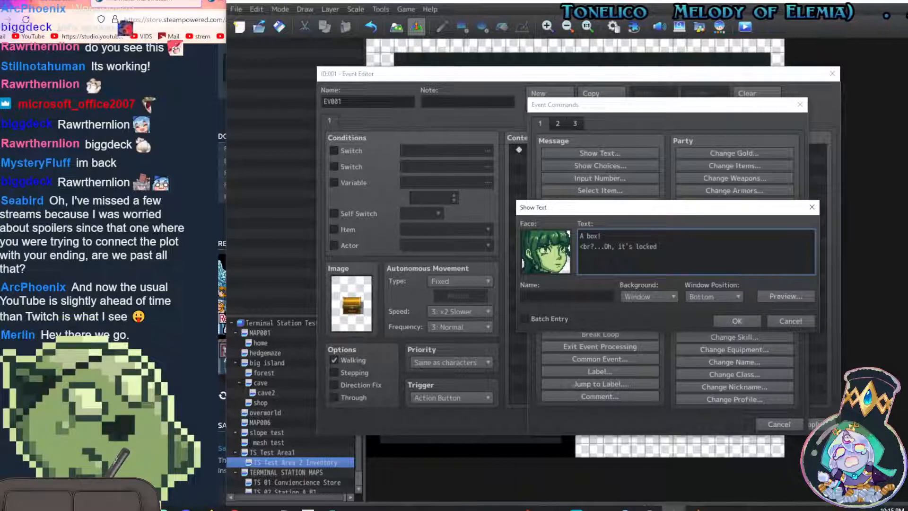
pyautogui.write('>')
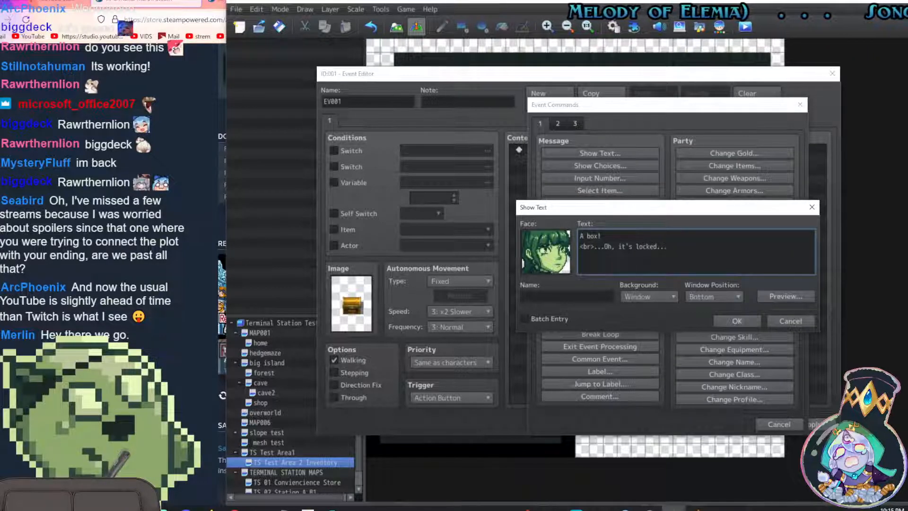
# Append "<br>" to the second message line and add a third line reading "Maybe there's a key around?"
pyautogui.moveTo(594, 247); pyautogui.dragTo(577, 250)
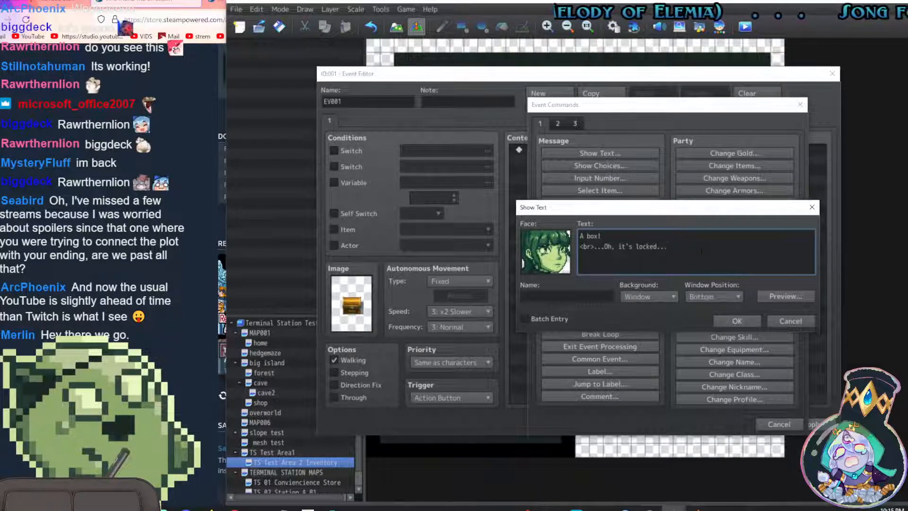
pyautogui.press('Return')
pyautogui.write('Mayub')
pyautogui.press('BackSpace')
pyautogui.write('b')
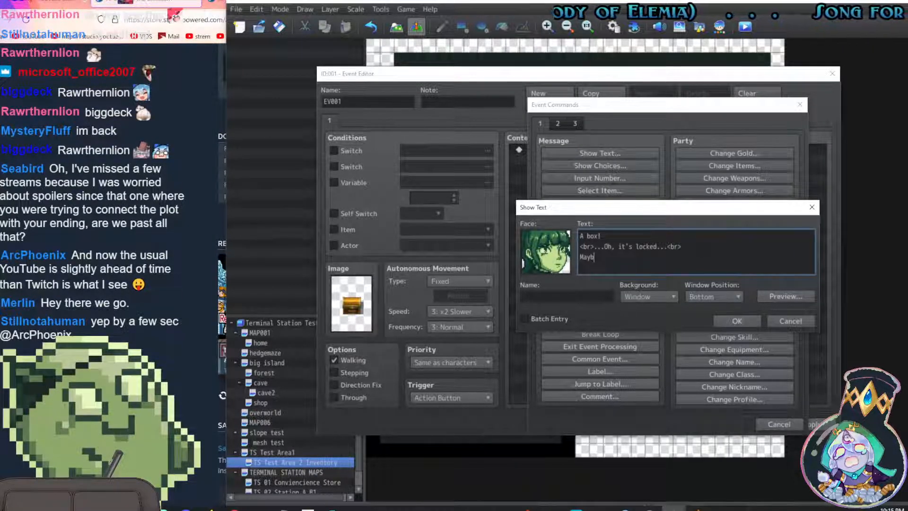
pyautogui.write("e there's a key around")
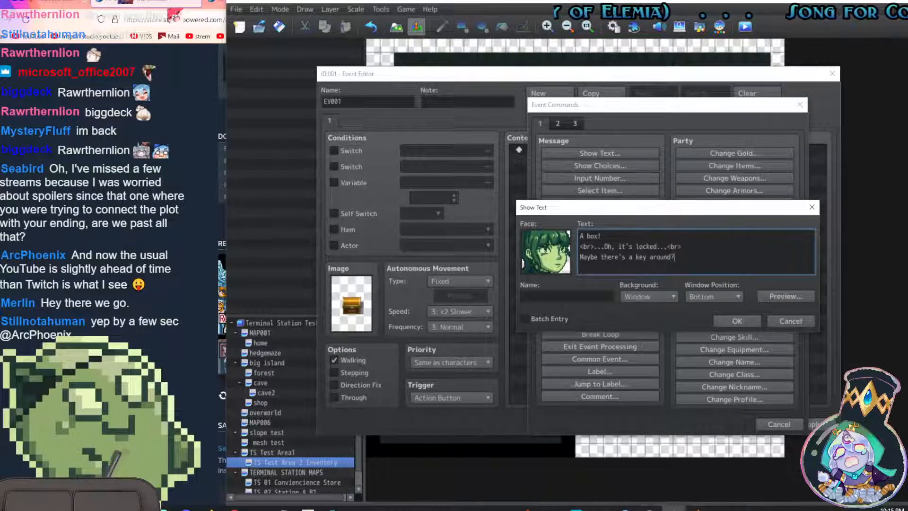
pyautogui.write('?')
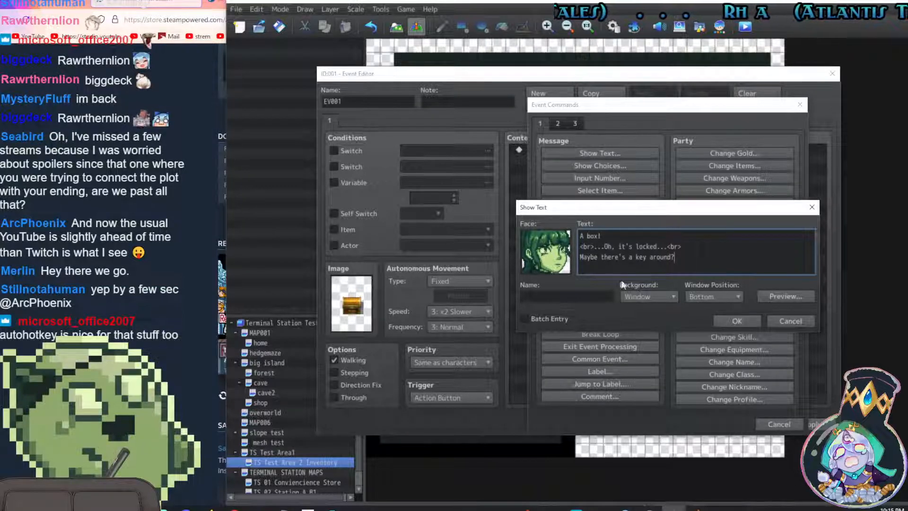
# Switch to File Explorer and open the Items folder inside Terminal Station PROJECT to view the item images
pyautogui.moveTo(286, 501)
pyautogui.click(323, 468)
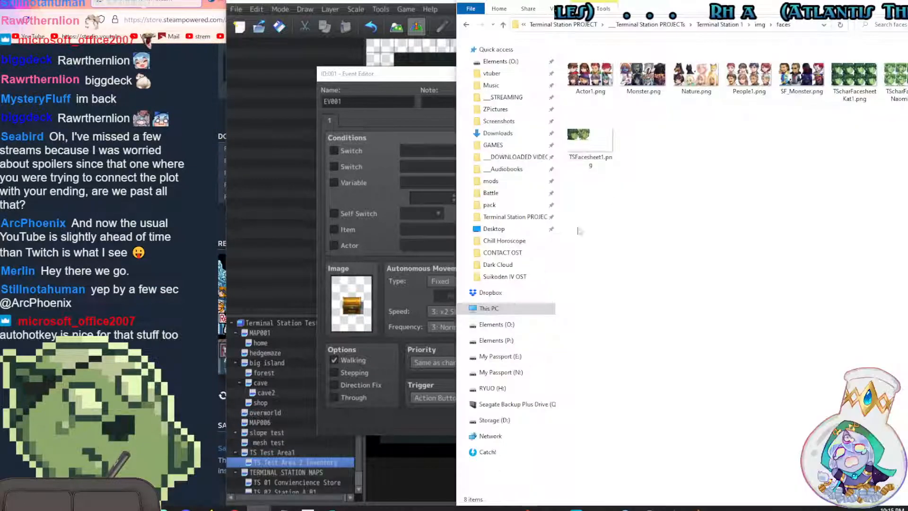
pyautogui.click(760, 25)
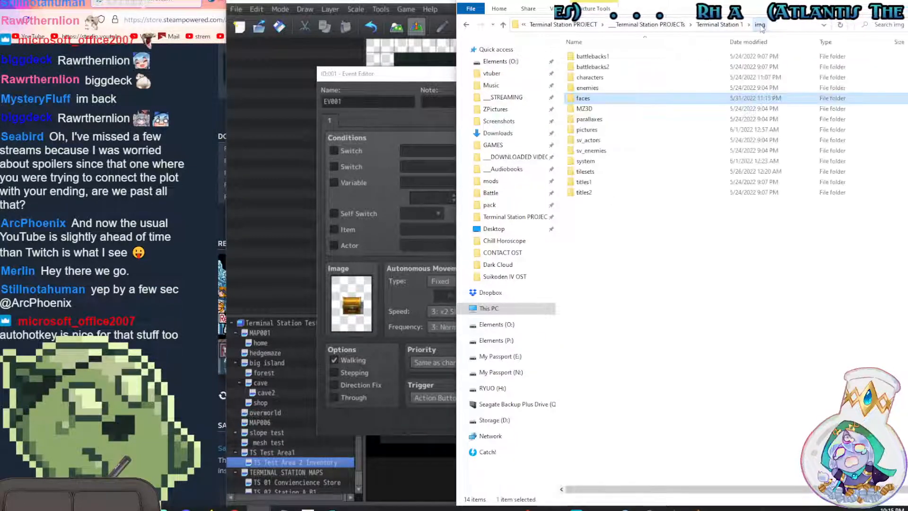
pyautogui.click(723, 26)
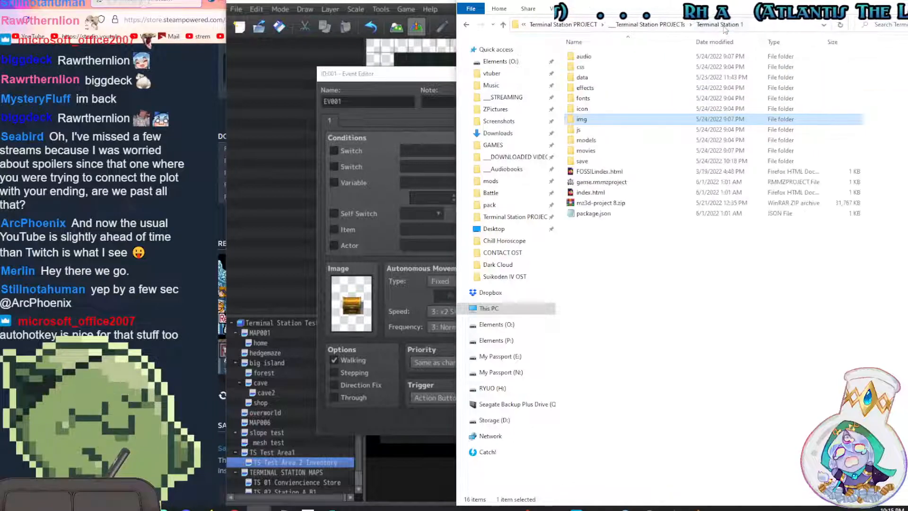
pyautogui.click(671, 25)
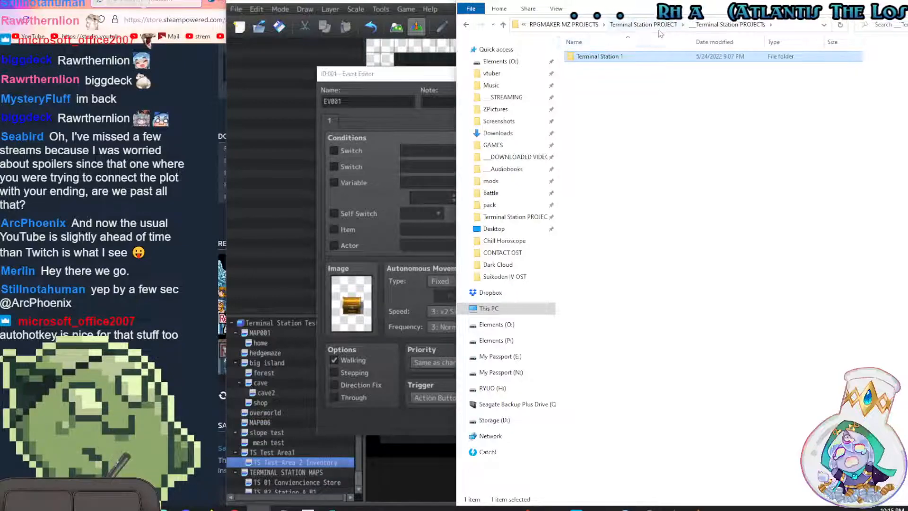
pyautogui.click(643, 24)
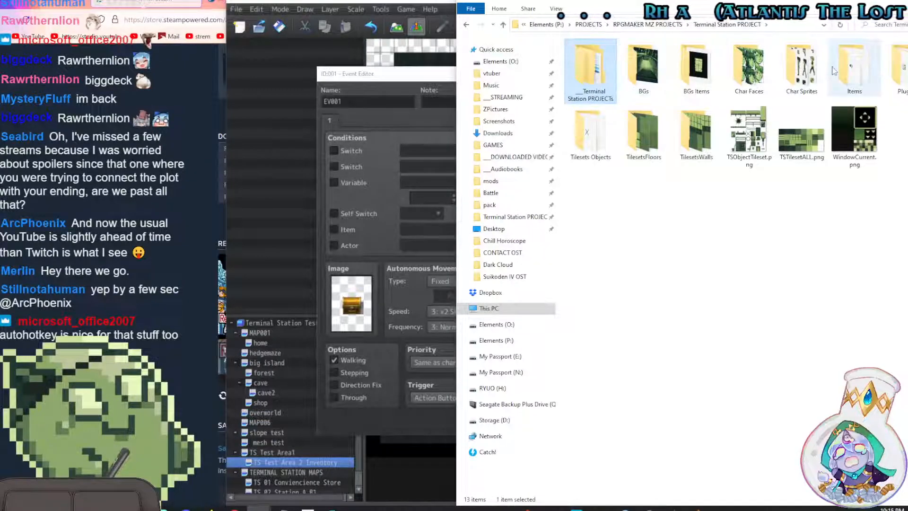
pyautogui.doubleClick(834, 71)
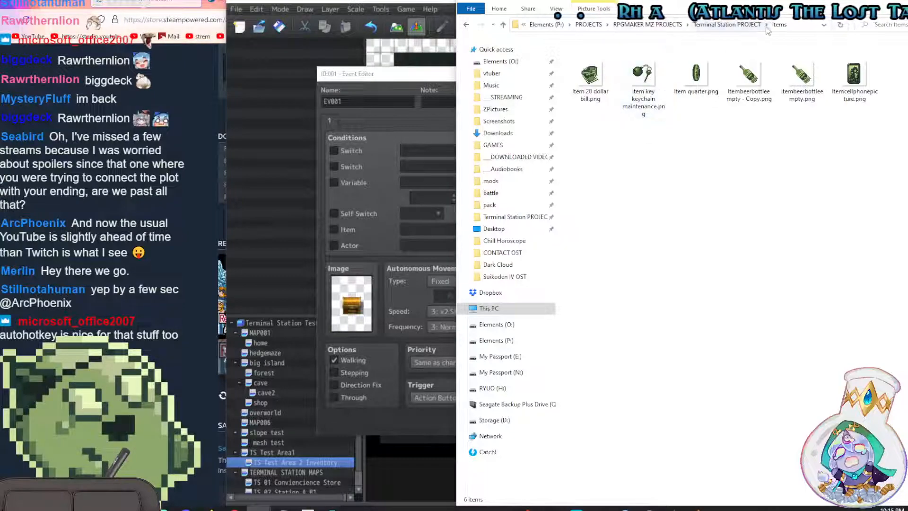
# Go back to the Terminal Station PROJECT folder, switch to RPG Maker MZ, and save the message in the chest event
pyautogui.click(745, 27)
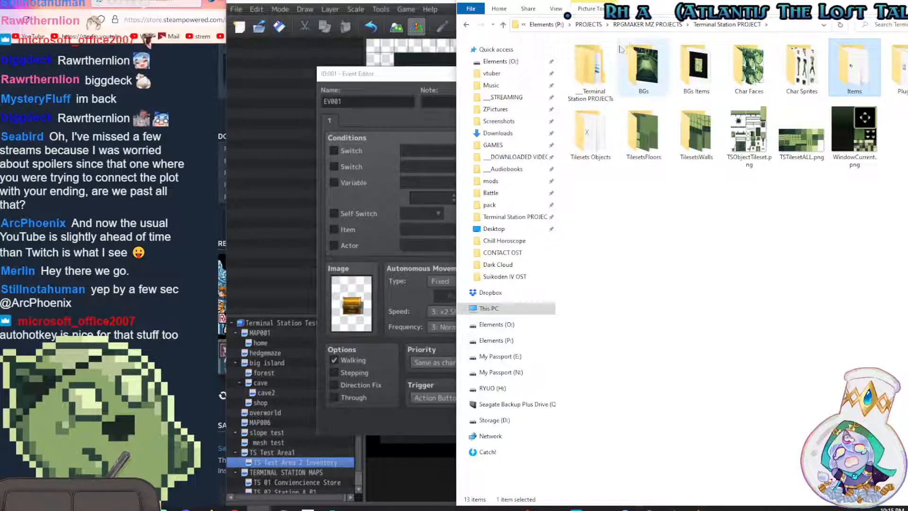
pyautogui.click(419, 80)
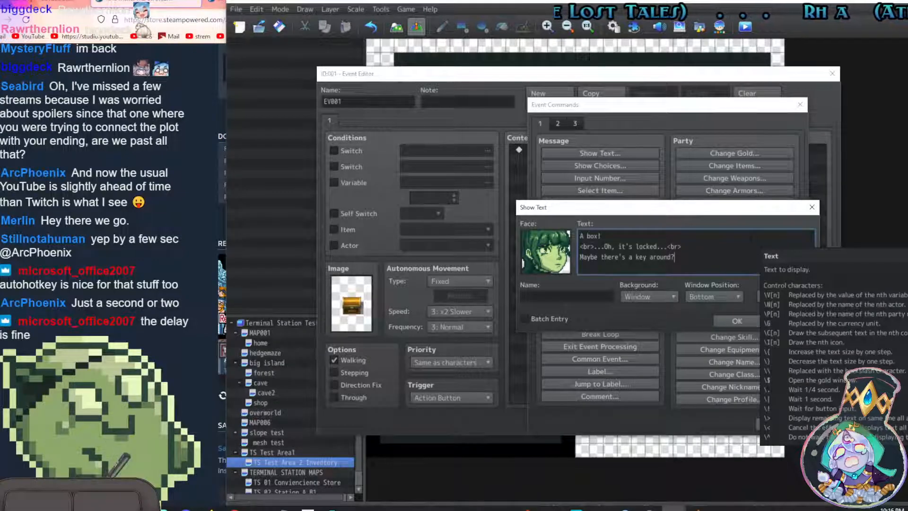
pyautogui.click(750, 317)
pyautogui.click(722, 425)
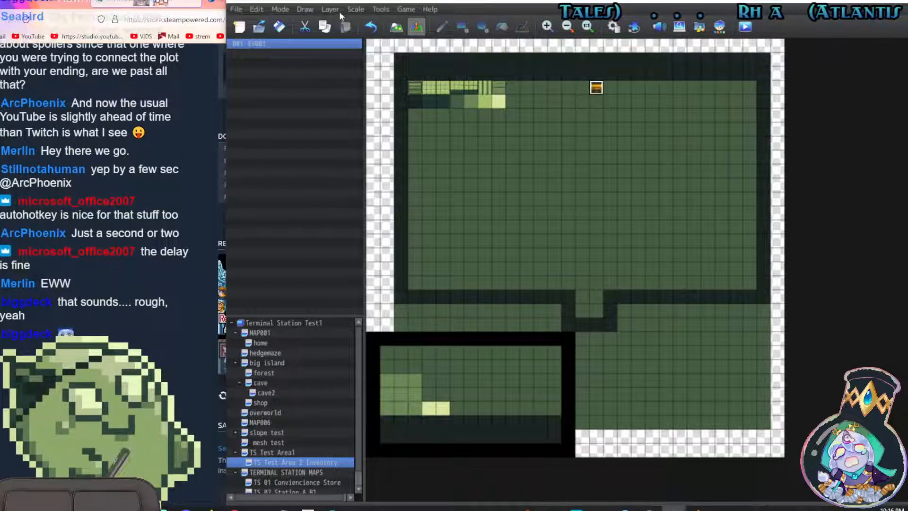
# Set the player's starting position four tiles directly below the chest event
pyautogui.click(381, 9)
pyautogui.click(404, 9)
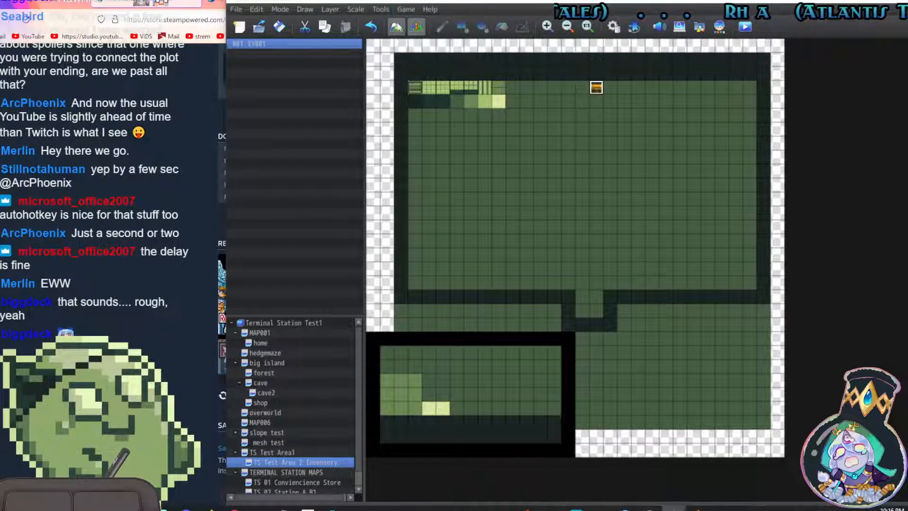
pyautogui.click(598, 146)
pyautogui.click(396, 27)
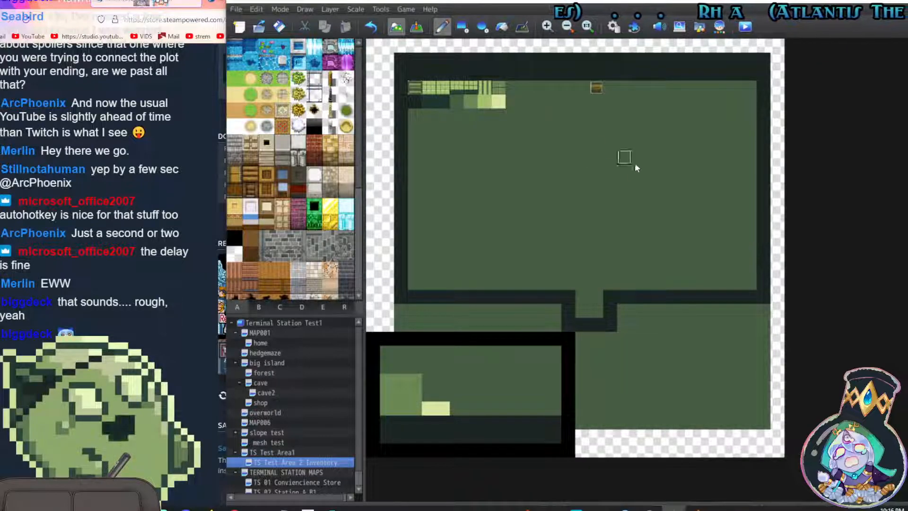
pyautogui.click(416, 27)
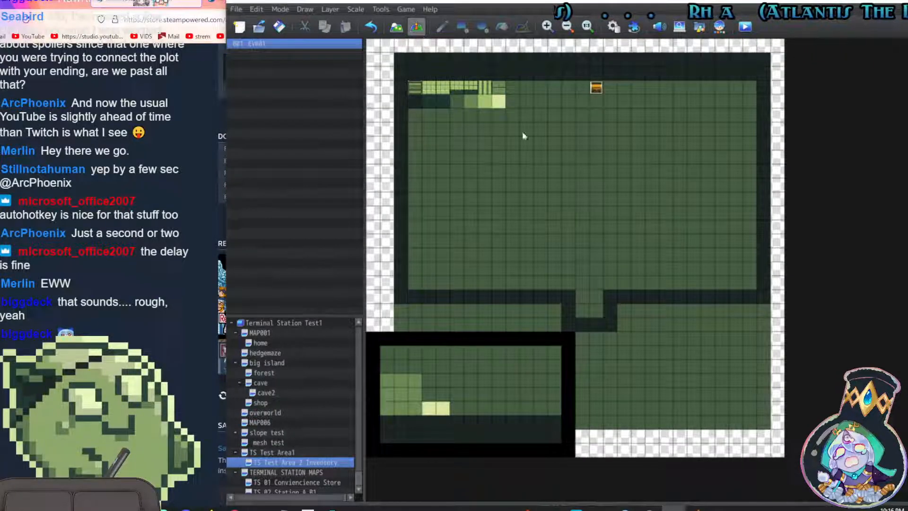
pyautogui.rightClick(598, 148)
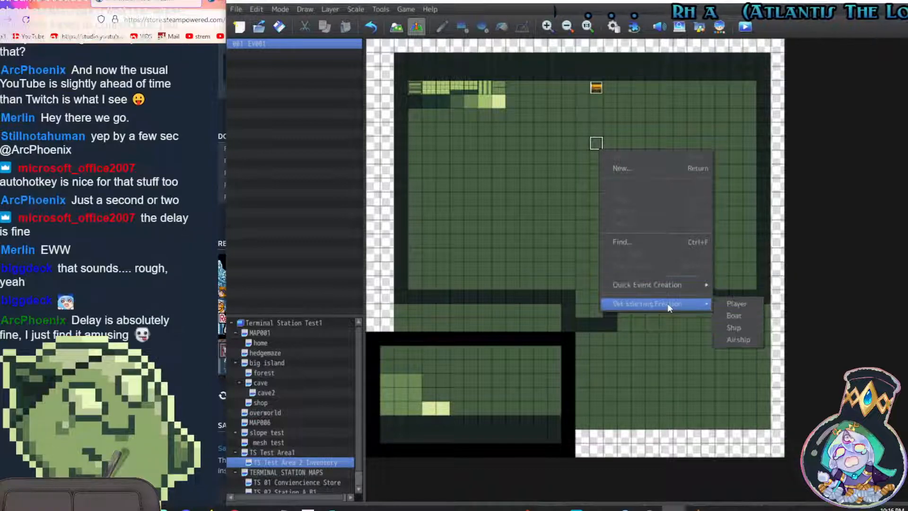
pyautogui.click(727, 304)
# Playtest the map to view the chest from the player's start position, and close the test window
pyautogui.click(744, 27)
pyautogui.click(565, 268)
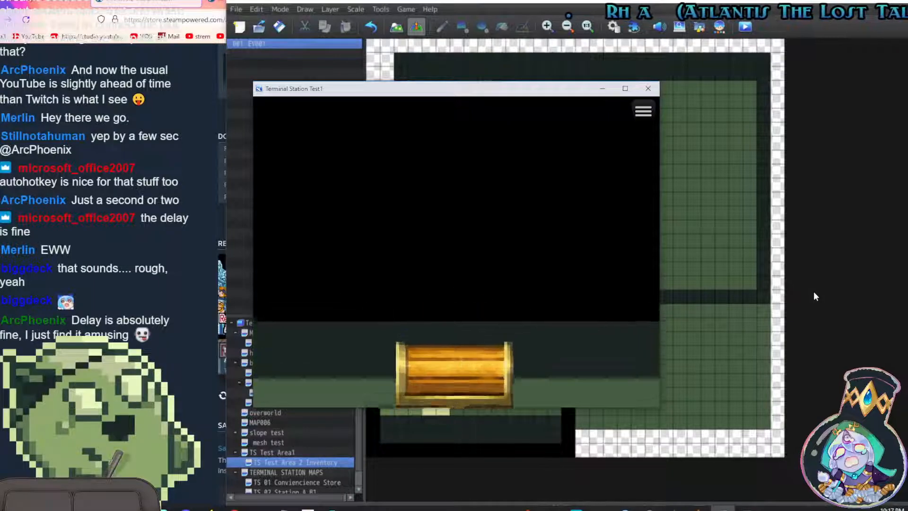
pyautogui.click(647, 89)
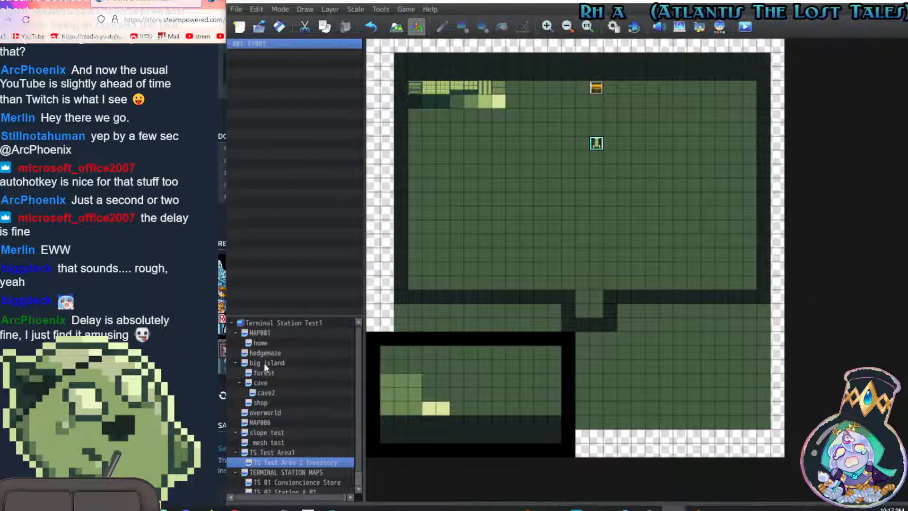
# Switch to map editing and look through the A, B and C tile sets for furniture to put under the chest
pyautogui.press('F5')
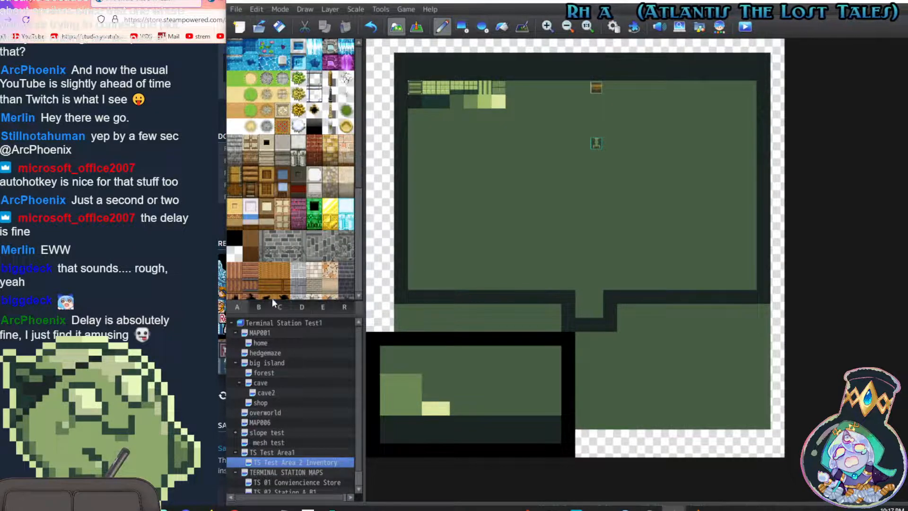
pyautogui.click(260, 308)
pyautogui.scroll(2, 275, 185)
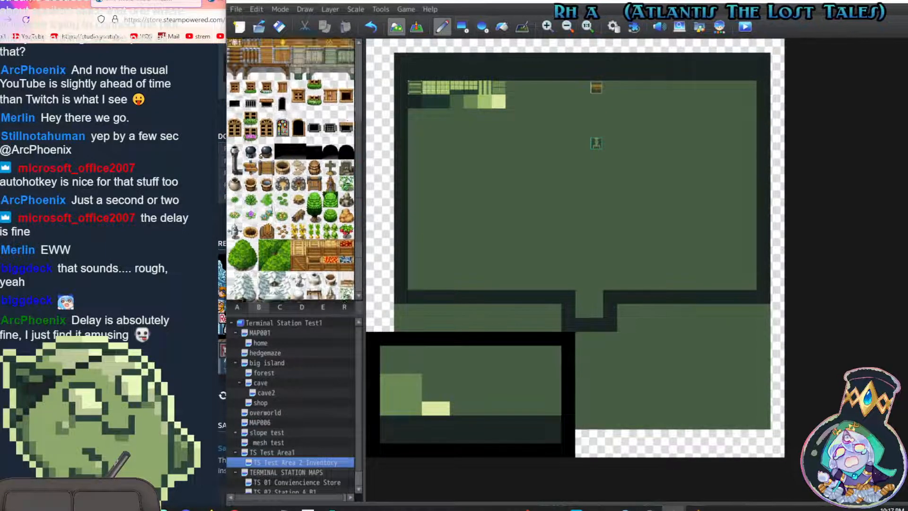
pyautogui.scroll(3, 274, 201)
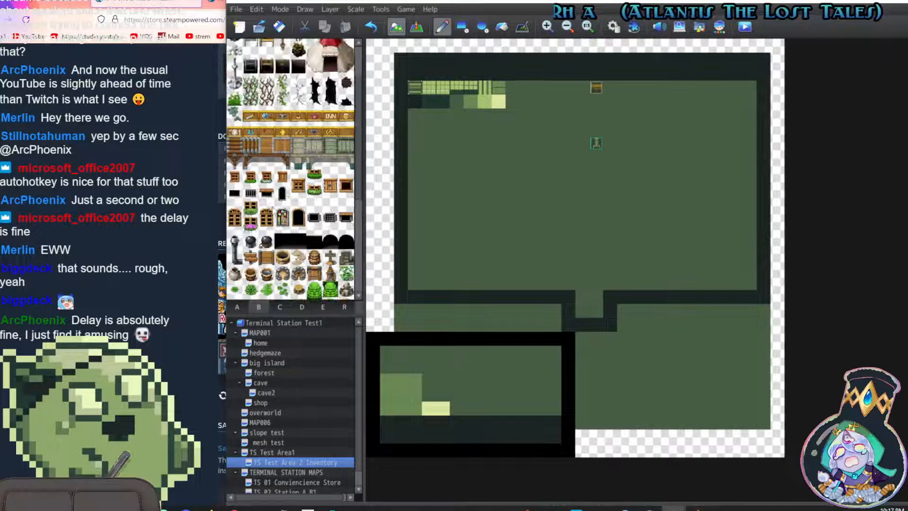
pyautogui.click(280, 307)
pyautogui.click(238, 307)
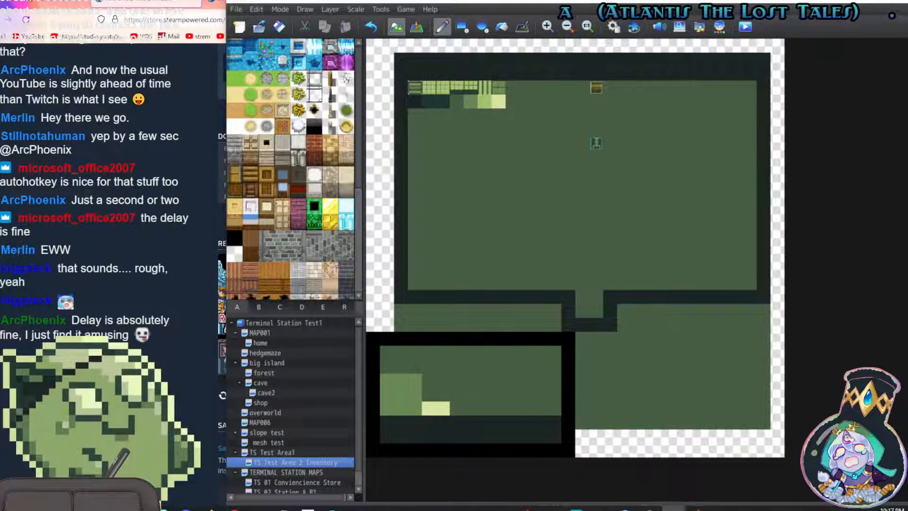
# Check the tileset choices in the TS Test Area 2 Inventory map's properties, and close them without changes
pyautogui.doubleClick(300, 463)
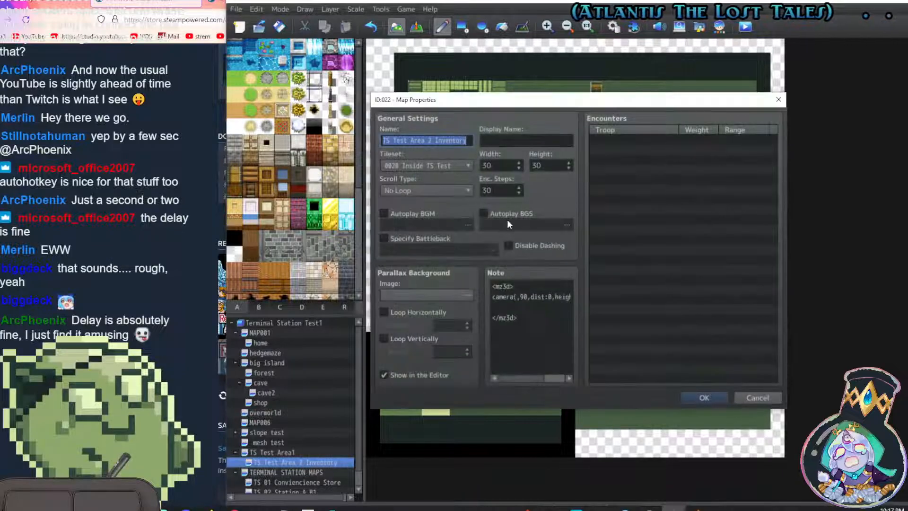
pyautogui.click(464, 166)
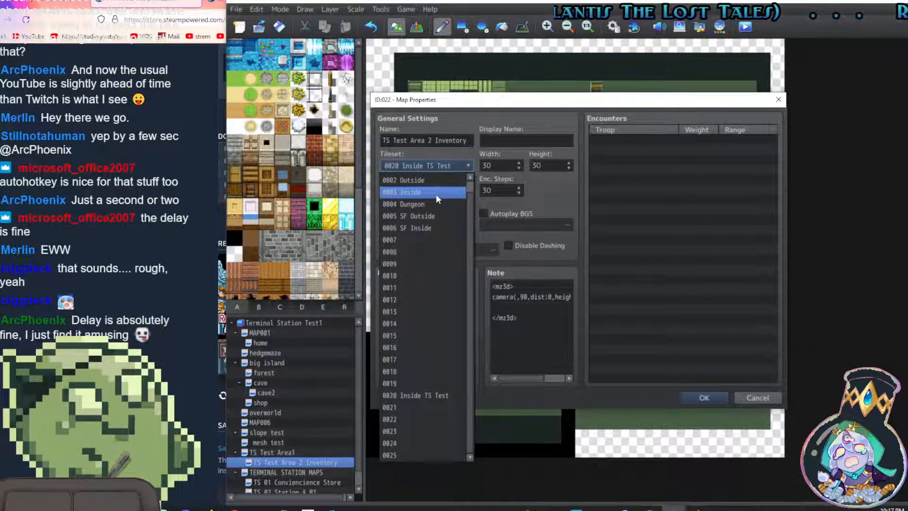
pyautogui.click(756, 398)
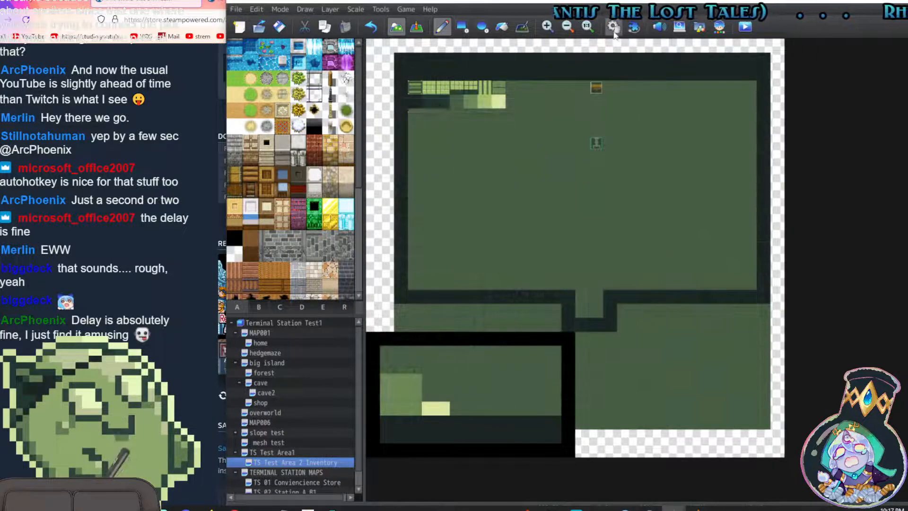
# Open the Inside TS Test tileset in the database and examine its images and tiles
pyautogui.press('F9')
pyautogui.click(325, 124)
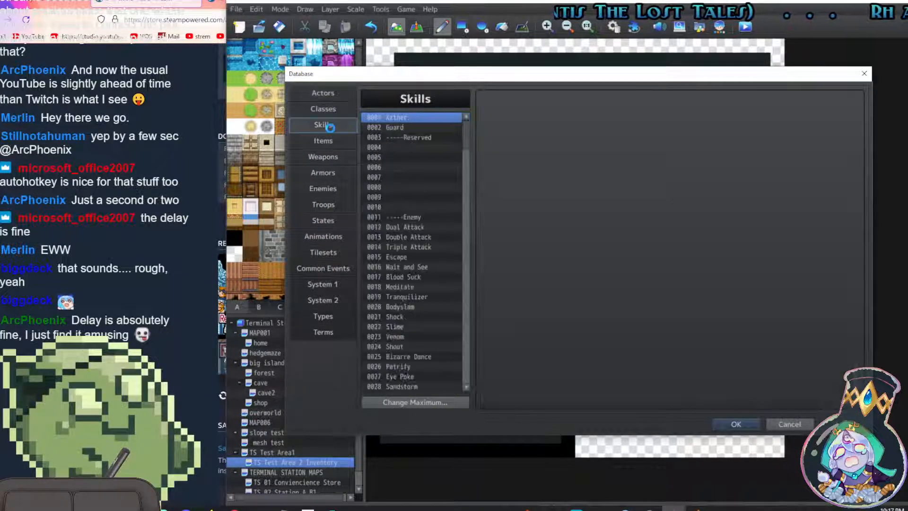
pyautogui.click(327, 138)
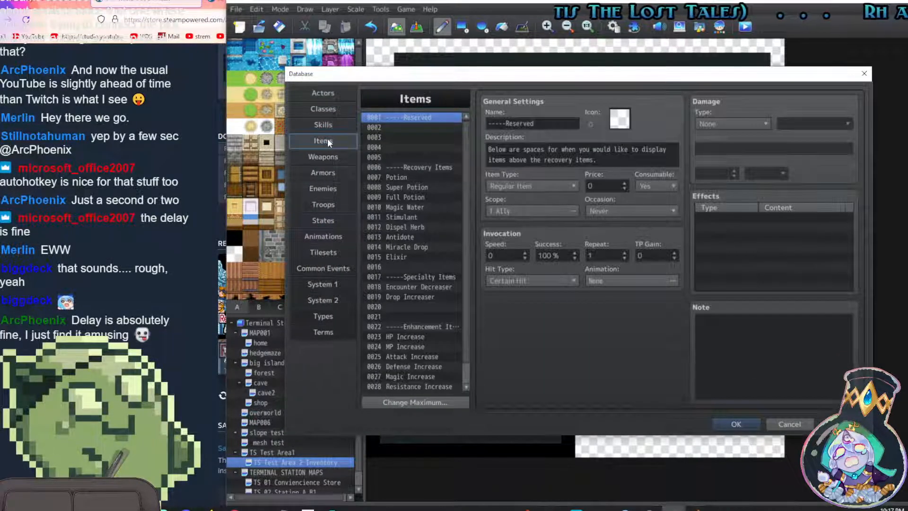
pyautogui.click(333, 253)
pyautogui.click(425, 307)
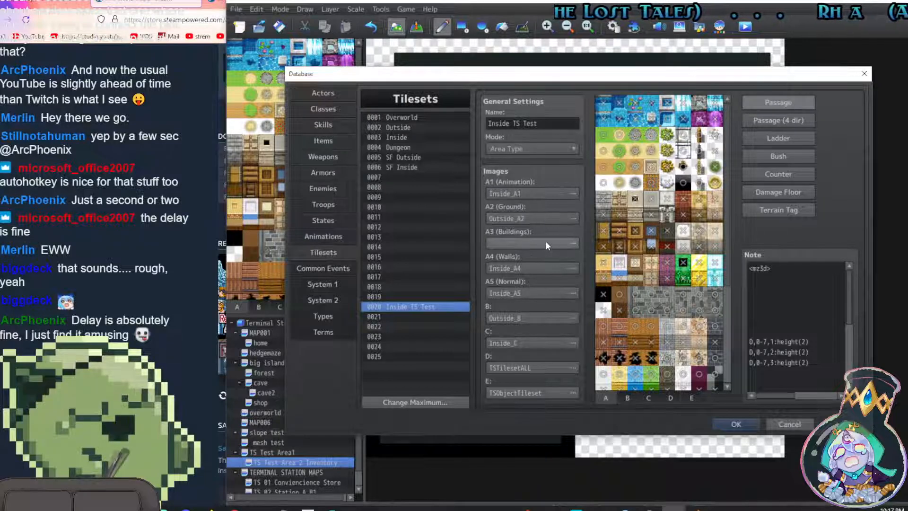
pyautogui.scroll(-3, 689, 334)
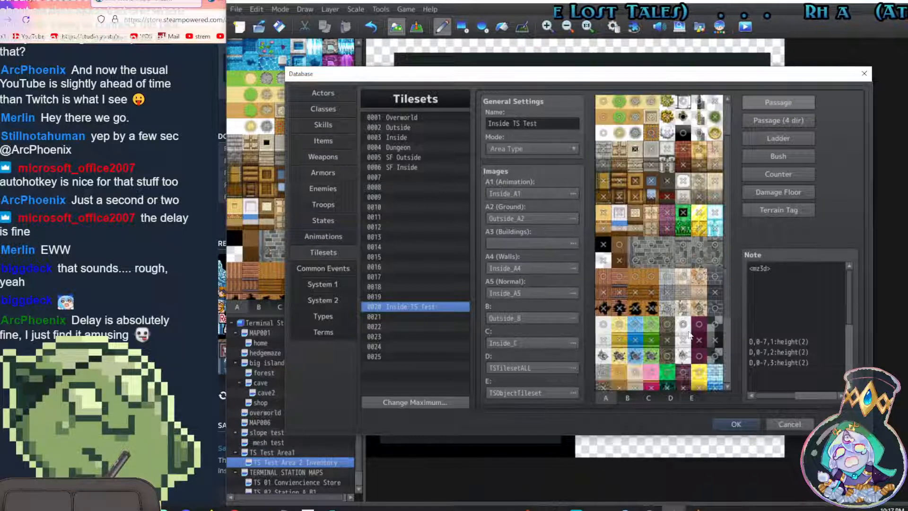
pyautogui.scroll(-3, 689, 334)
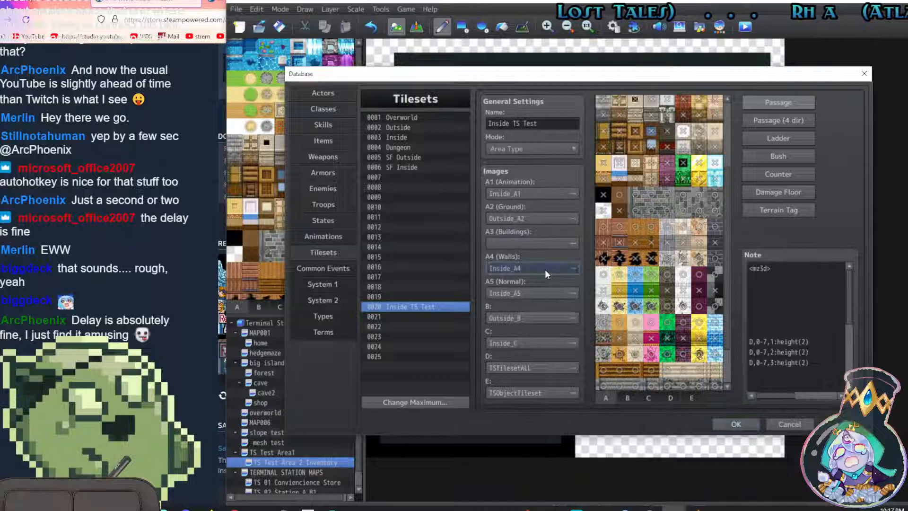
# Preview the Inside_A4, Inside_A5 and Inside_A2 images from the tileset's A4 and A5 slots without changing either slot
pyautogui.doubleClick(545, 270)
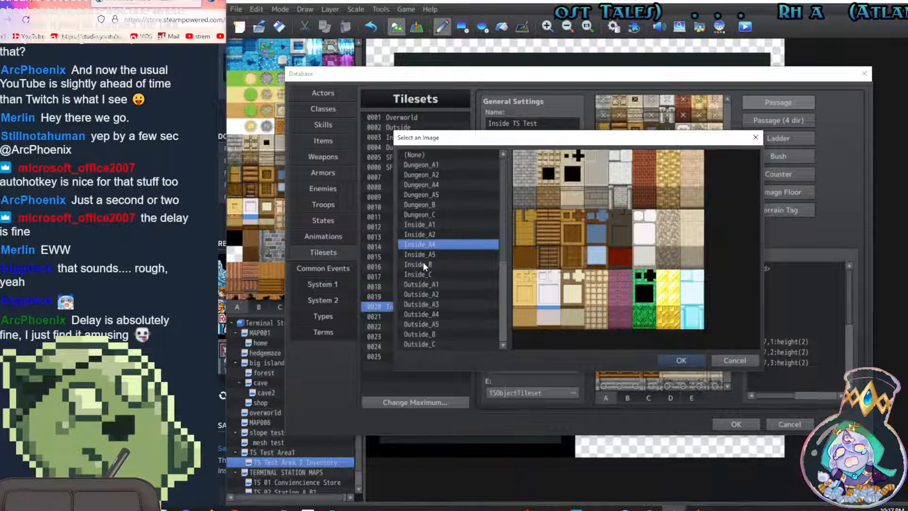
pyautogui.click(748, 359)
pyautogui.doubleClick(549, 265)
pyautogui.click(735, 360)
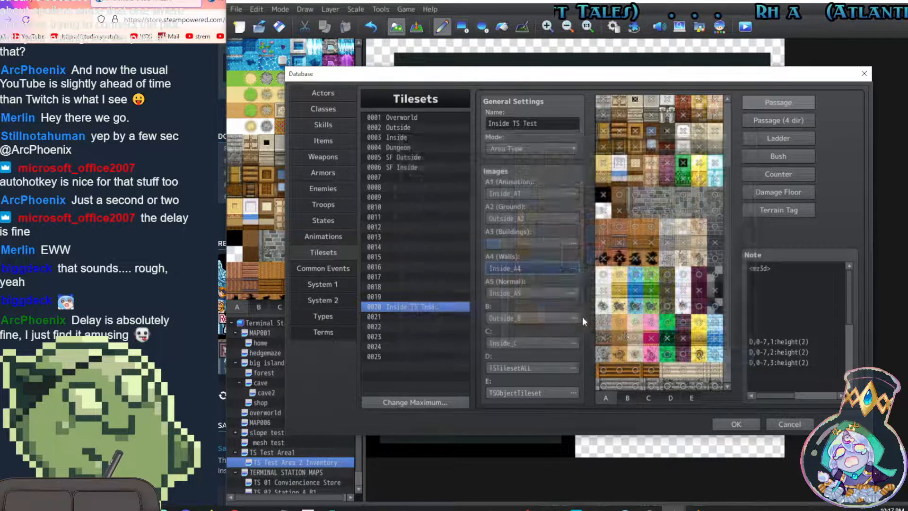
pyautogui.doubleClick(545, 294)
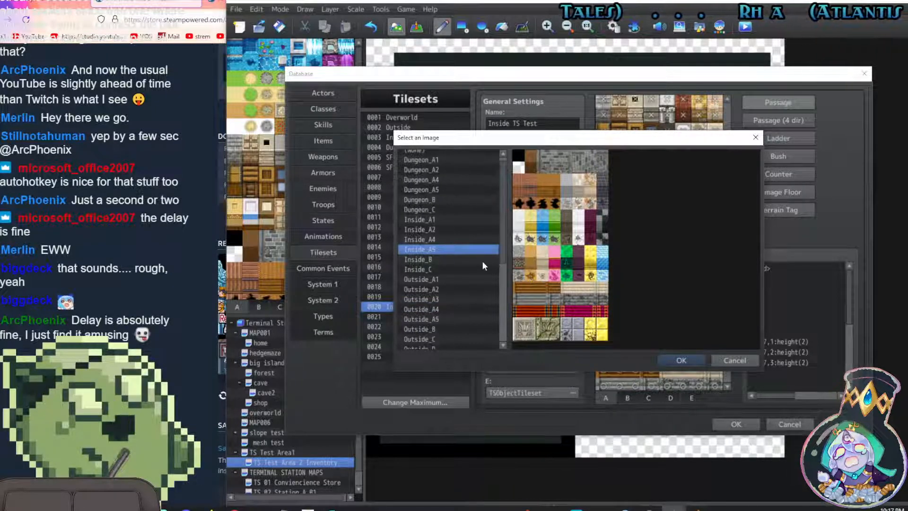
pyautogui.click(437, 240)
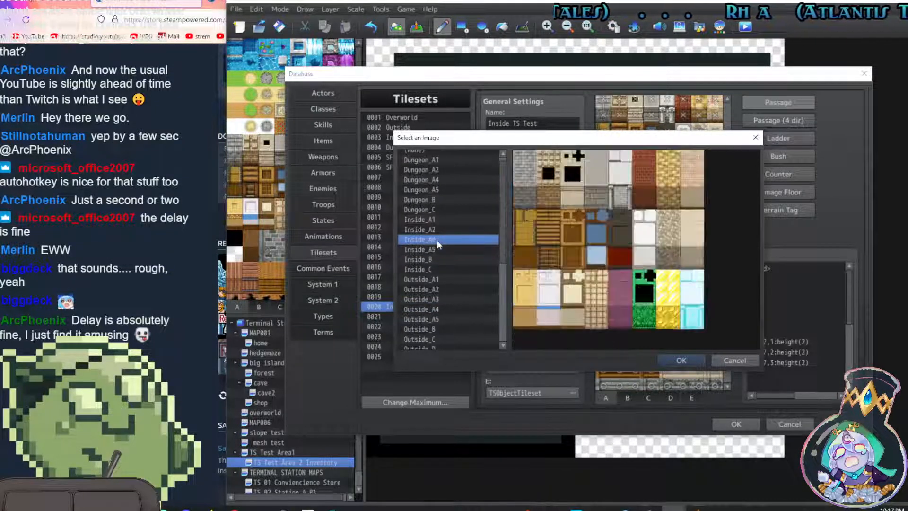
pyautogui.click(441, 230)
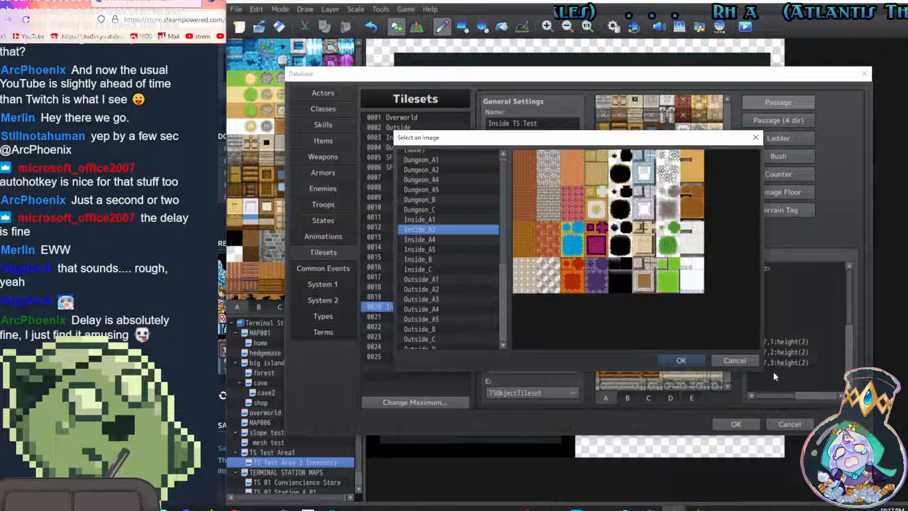
pyautogui.click(743, 363)
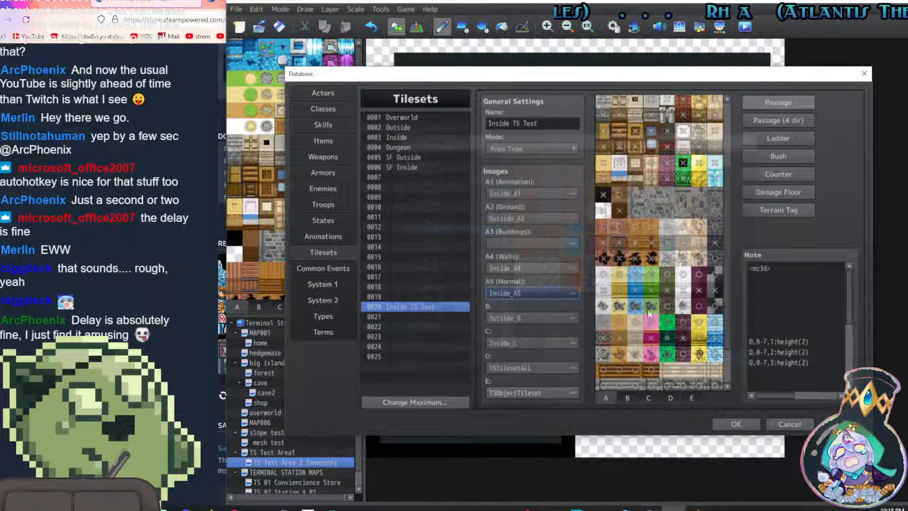
# Set the A2 (Ground) image of the Inside TS Test tileset to Inside_A2 and save the database
pyautogui.doubleClick(549, 219)
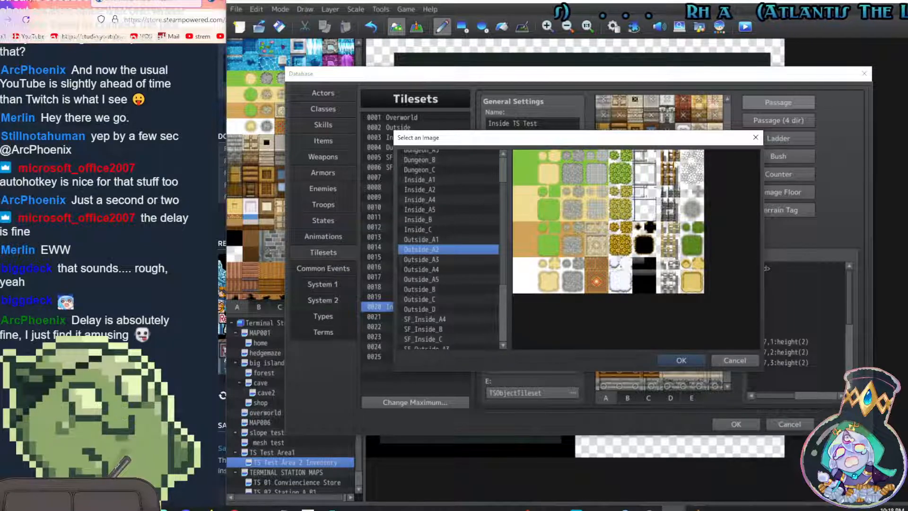
pyautogui.click(435, 189)
pyautogui.click(698, 362)
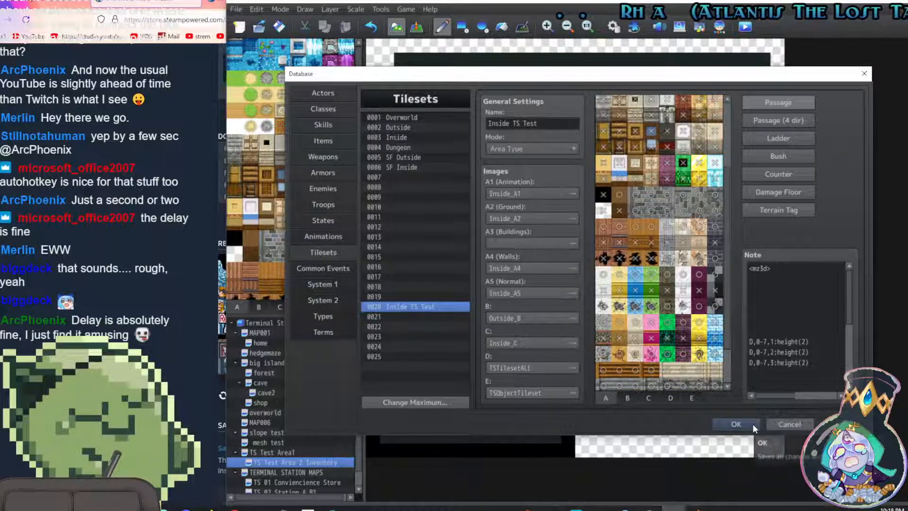
pyautogui.click(736, 424)
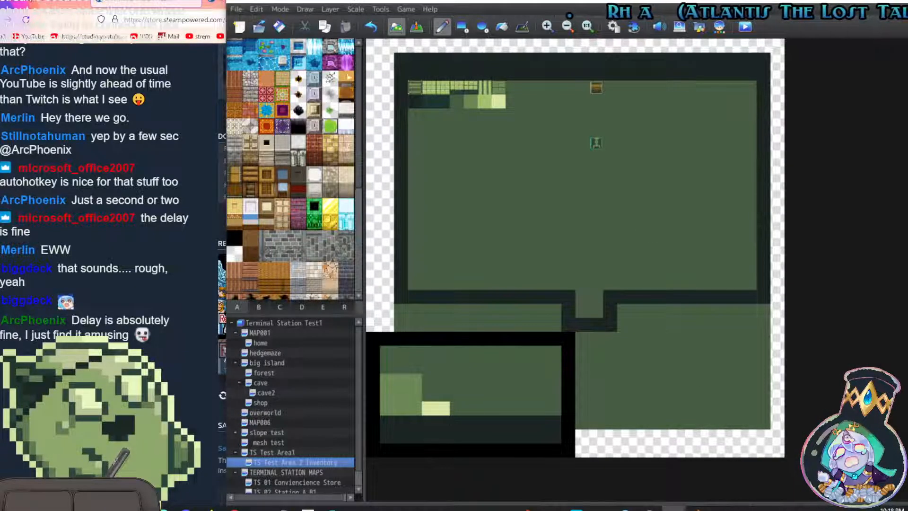
# Place the dark brown wooden table tile beneath the chest and start a playtest
pyautogui.click(346, 94)
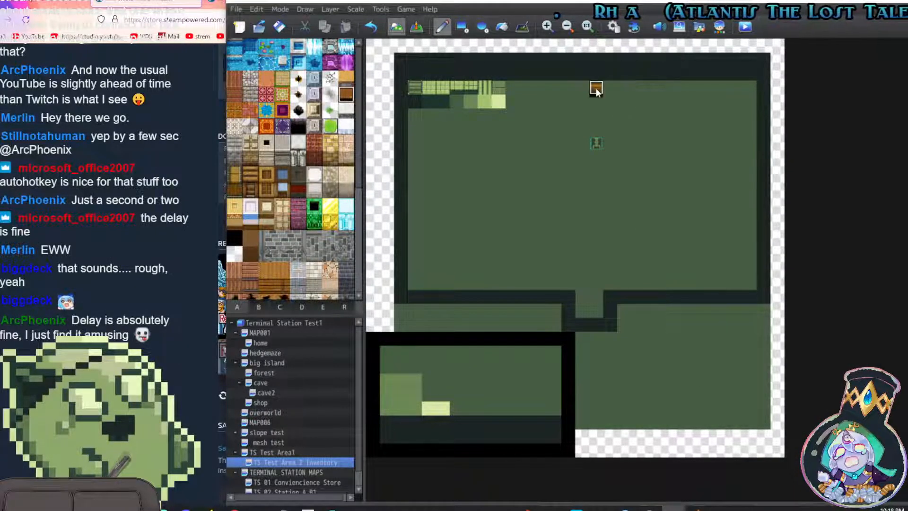
pyautogui.click(745, 28)
pyautogui.click(553, 274)
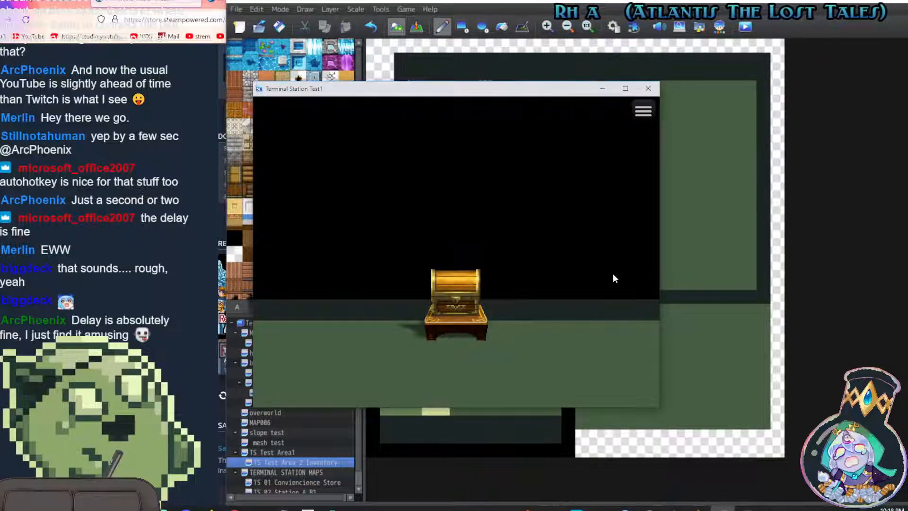
# Walk around the room in the playtest to examine the chest on its table, the floor and the walls
pyautogui.press('Right')
pyautogui.press('Down')
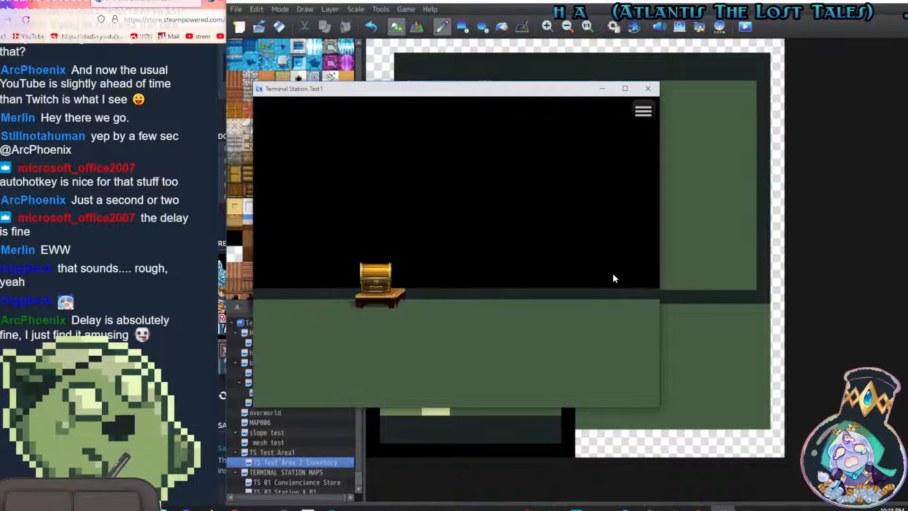
pyautogui.press('Left')
pyautogui.press('Right')
pyautogui.press('Left')
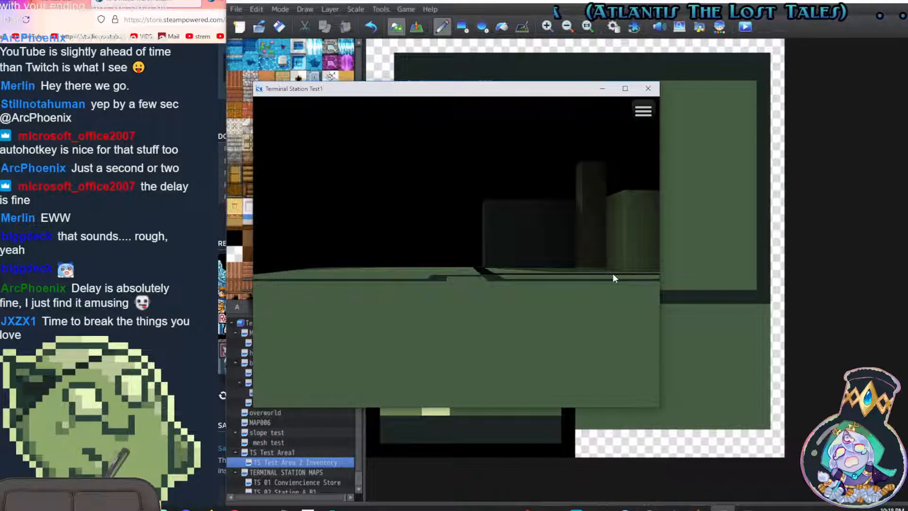
pyautogui.press('Right')
pyautogui.press('Up')
pyautogui.press('Left')
pyautogui.press('Right')
pyautogui.press('Left')
pyautogui.press('Up')
pyautogui.press('Right')
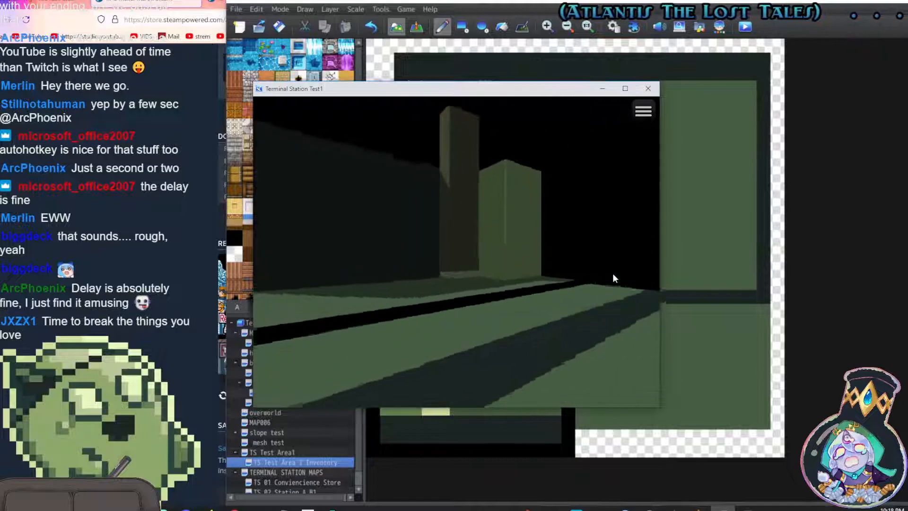
pyautogui.press('Up')
pyautogui.press('Left')
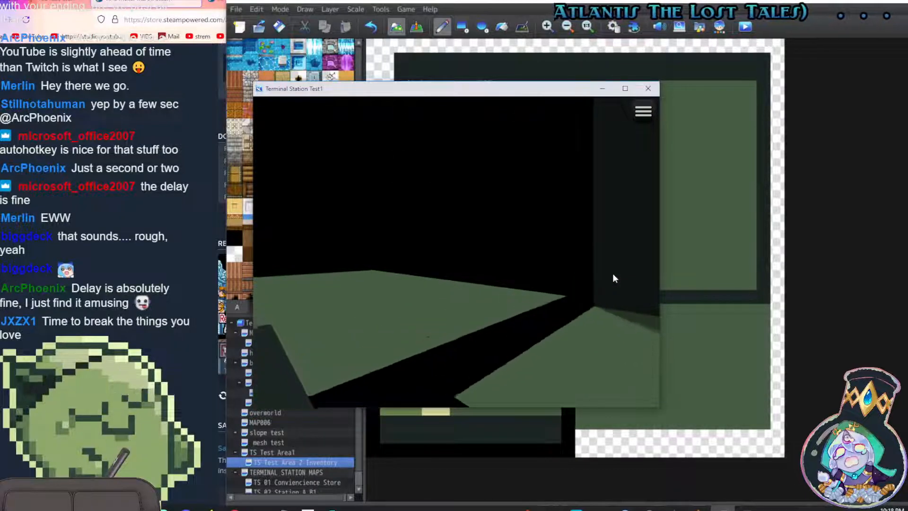
pyautogui.press('Right')
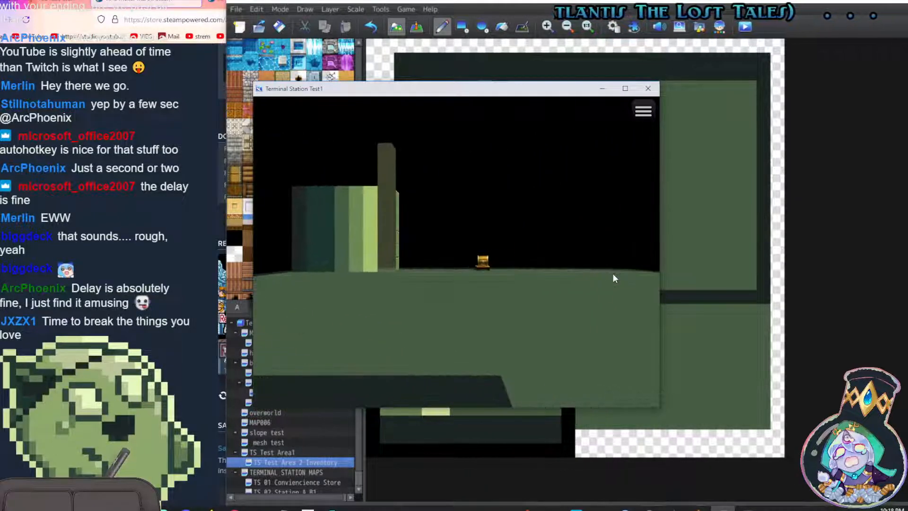
# Walk back across the room and stand directly in front of the chest on the table
pyautogui.press('Right')
pyautogui.press('Left')
pyautogui.press('Up')
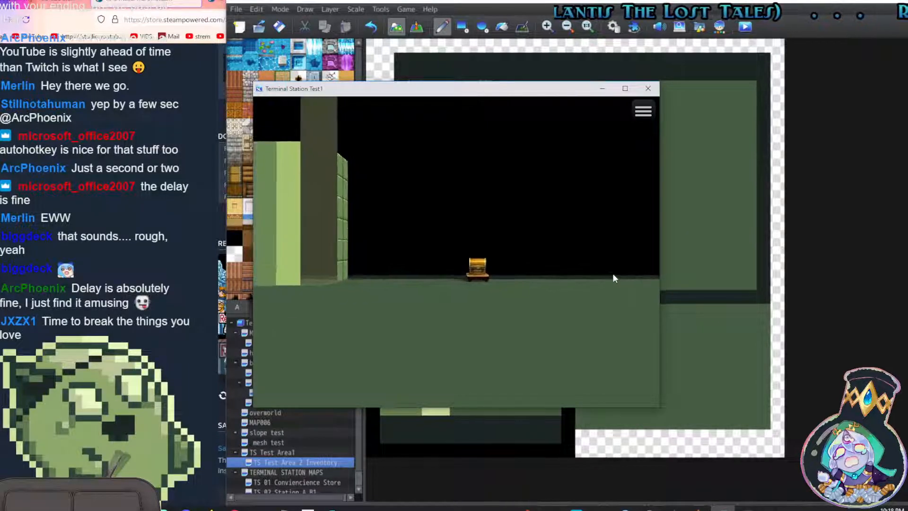
pyautogui.press('Up')
pyautogui.press('Right')
pyautogui.press('Left')
pyautogui.press('Left')
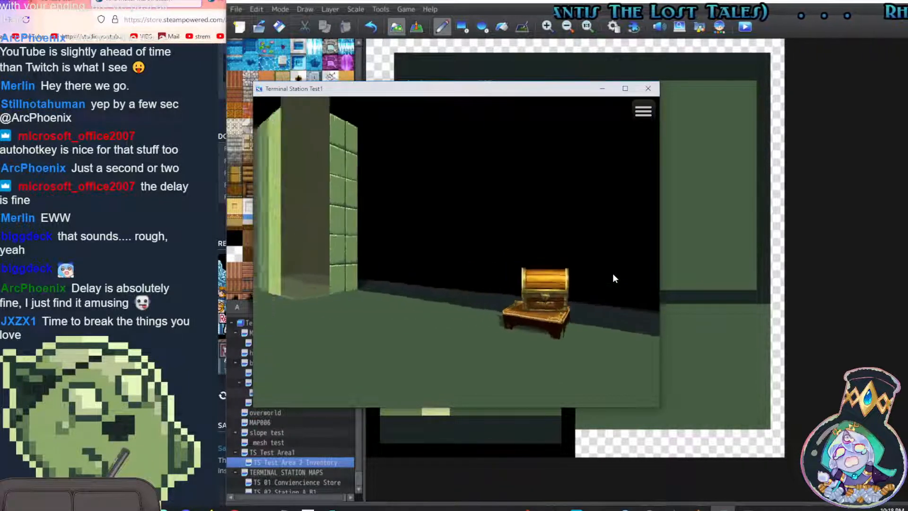
pyautogui.press('Right')
pyautogui.press('Up')
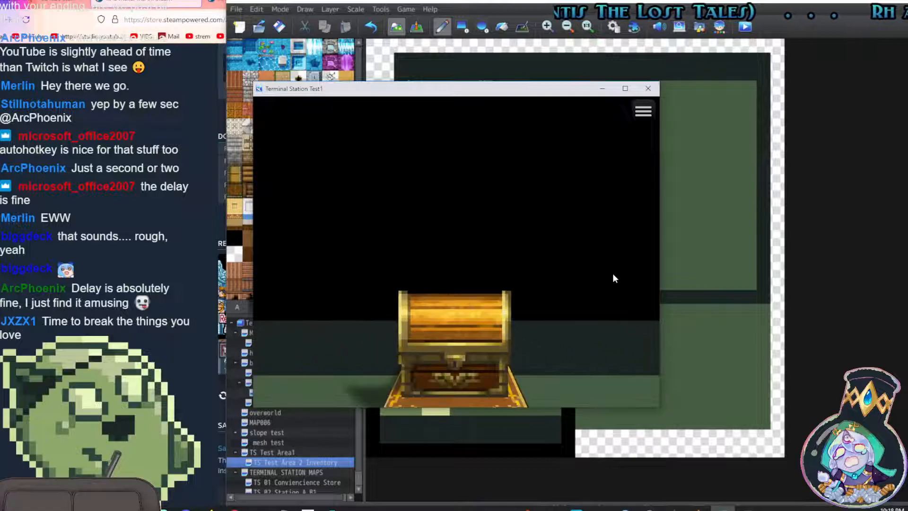
pyautogui.press('Up')
# Interact with the chest, advance through its locked-box dialogue and close the playtest
pyautogui.press('Return')
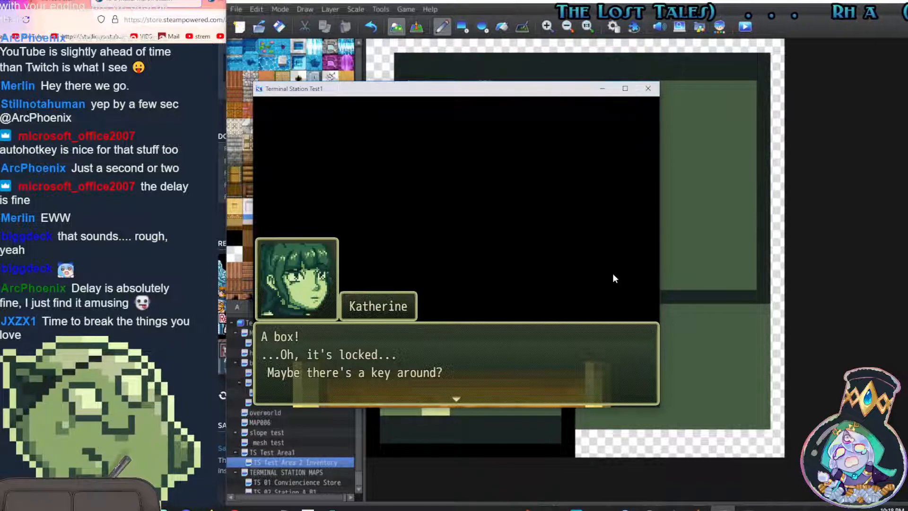
pyautogui.press('Return')
pyautogui.press('Return')
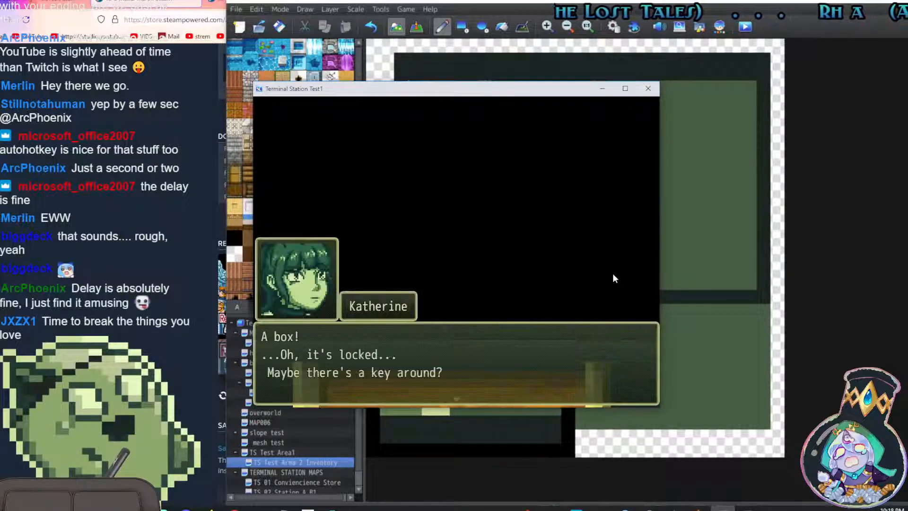
pyautogui.press('Return')
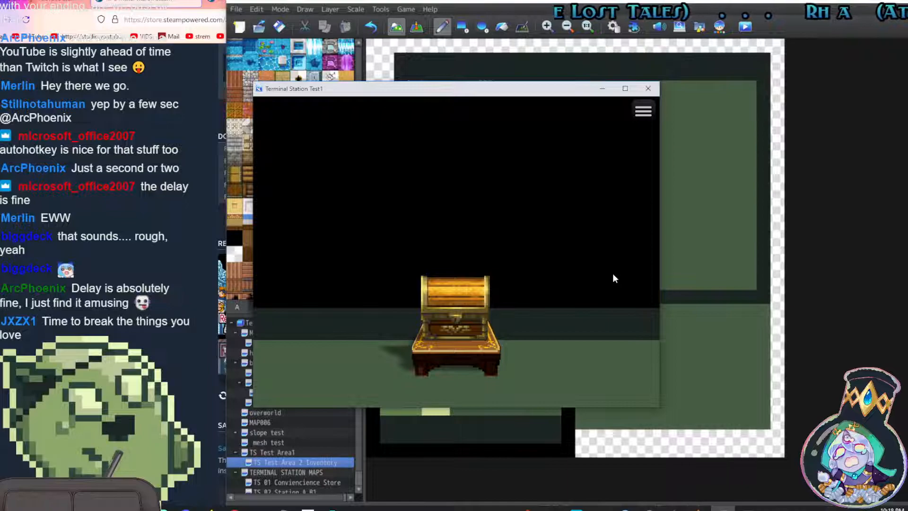
pyautogui.click(647, 95)
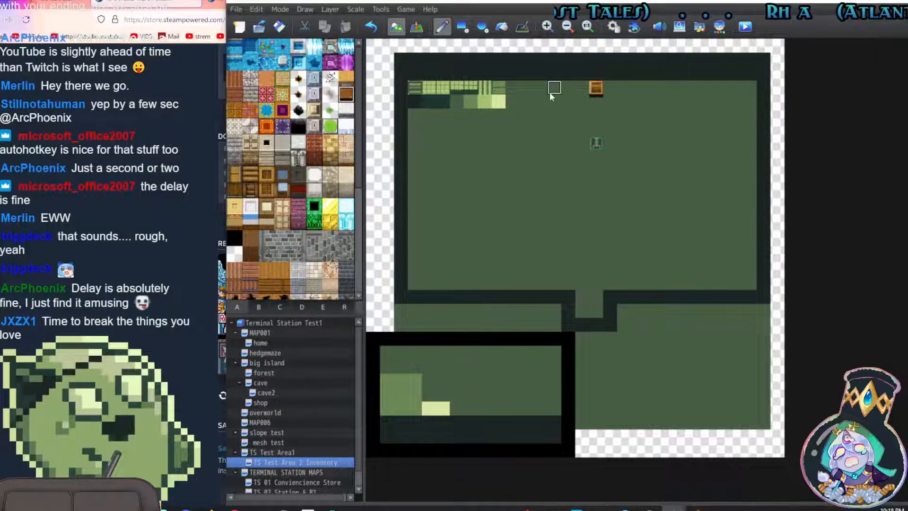
# Create a new event on the floor four tiles west and two tiles south of the chest, with Stepping turned on
pyautogui.click(279, 307)
pyautogui.click(298, 307)
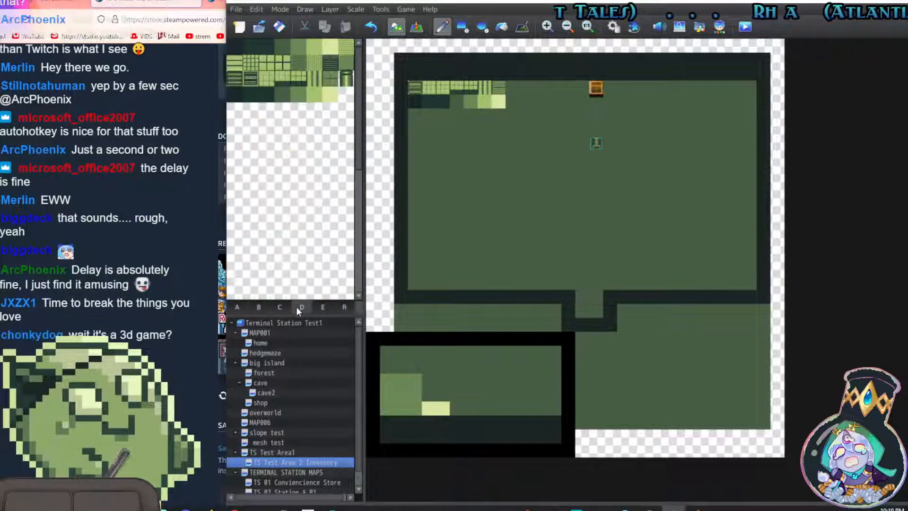
pyautogui.press('F6')
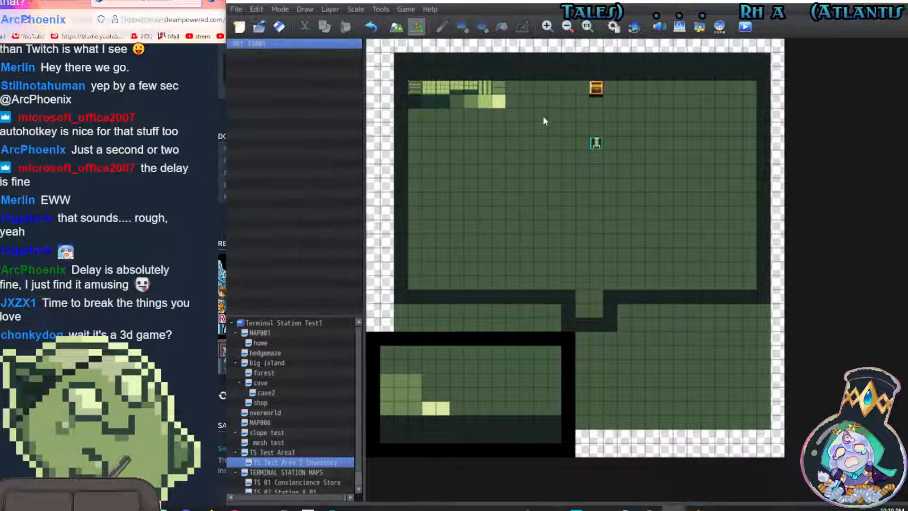
pyautogui.doubleClick(541, 115)
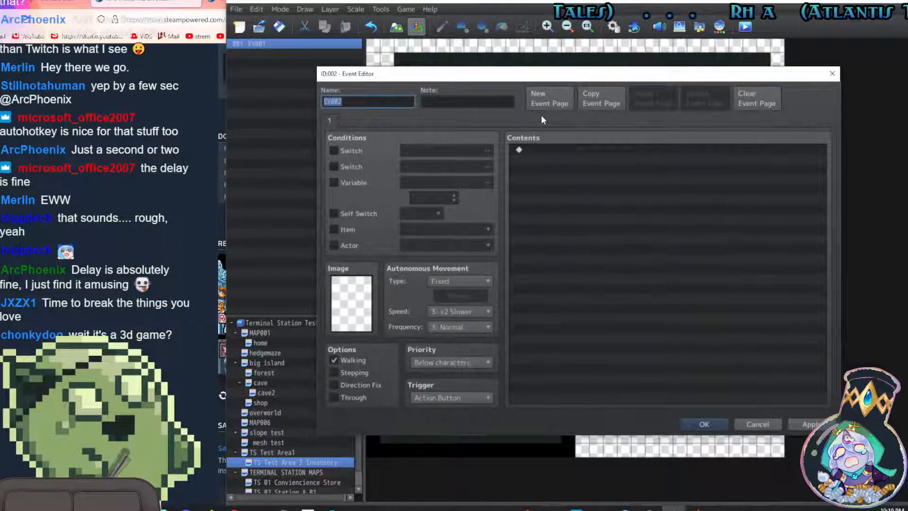
pyautogui.click(336, 372)
# Browse the available character sheets, including !Door_solid, Vehicle, !Other2, !$Gate1 and $SpriteNaomi, for a suitable event image
pyautogui.doubleClick(353, 312)
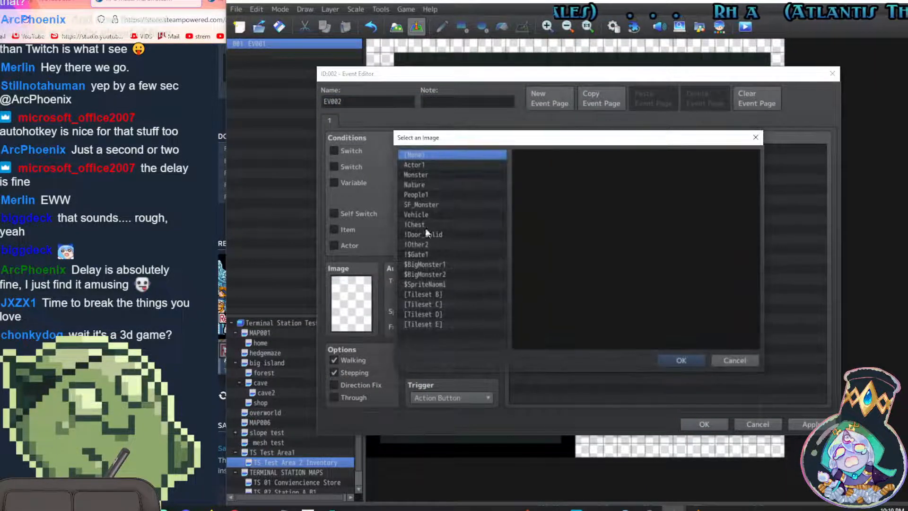
pyautogui.click(433, 255)
pyautogui.click(432, 233)
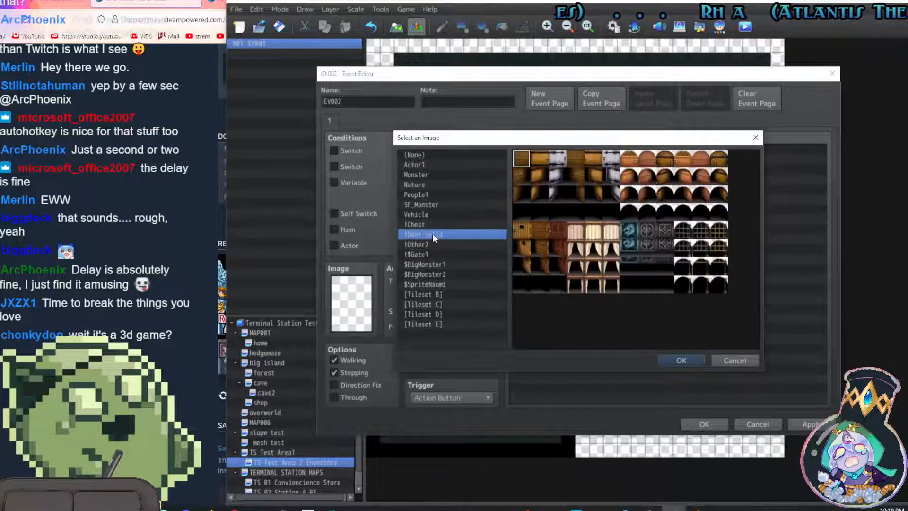
pyautogui.click(432, 226)
pyautogui.click(433, 200)
pyautogui.click(428, 213)
pyautogui.click(430, 235)
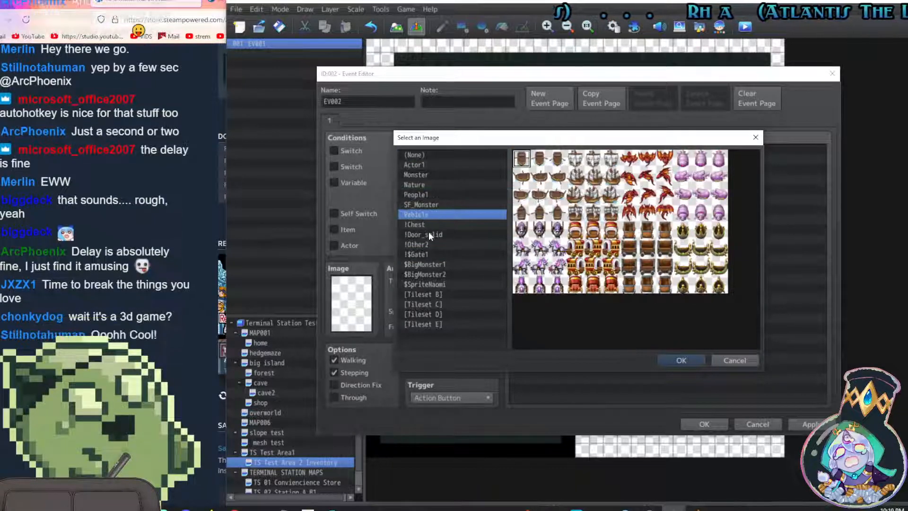
pyautogui.click(429, 244)
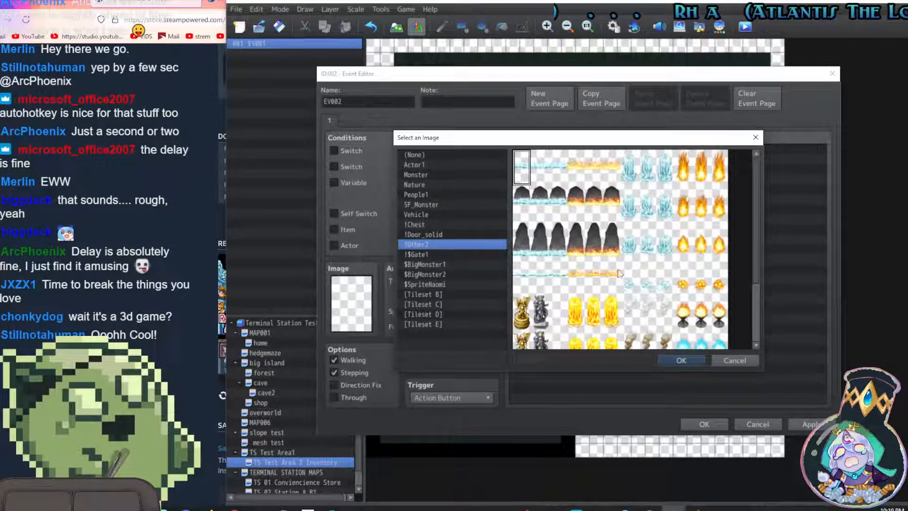
pyautogui.click(445, 254)
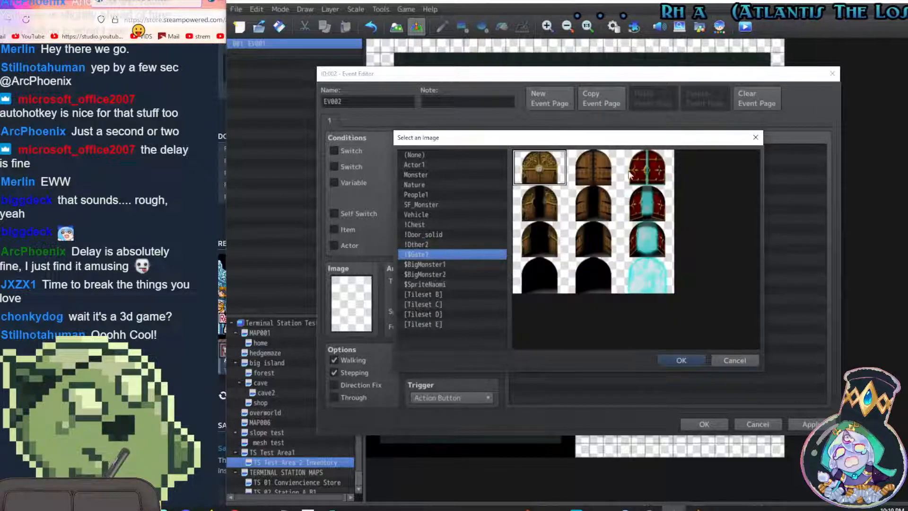
pyautogui.click(445, 265)
pyautogui.click(439, 275)
pyautogui.click(435, 285)
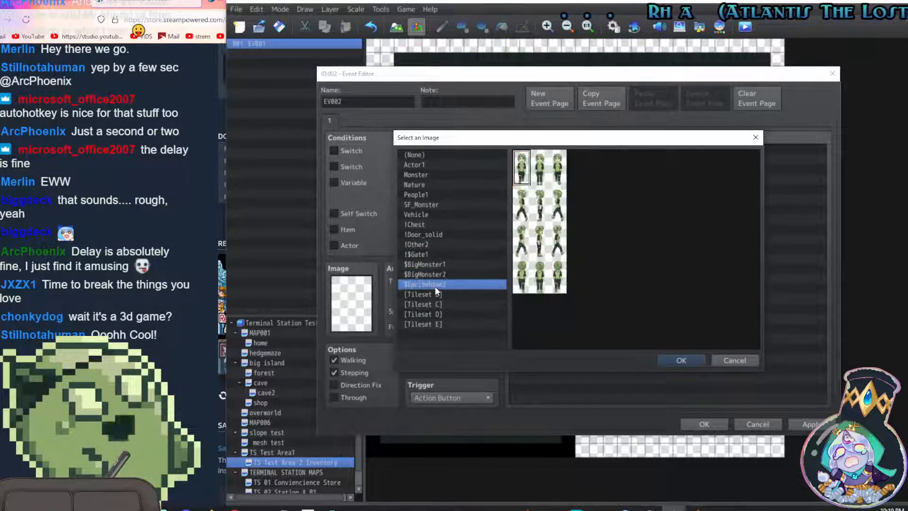
pyautogui.click(432, 256)
# Set the event's image to the small golden ember sprite, middle frame, from the !Other2 sheet
pyautogui.click(433, 245)
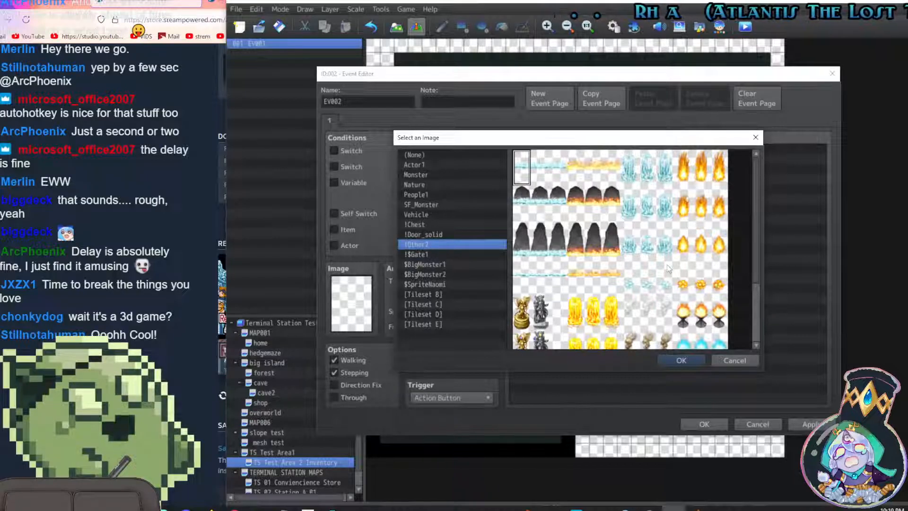
pyautogui.scroll(-1, 674, 259)
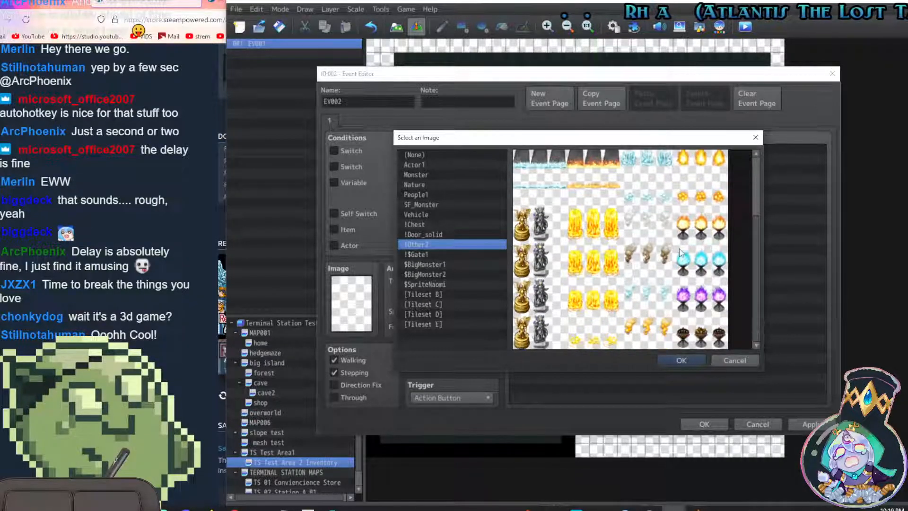
pyautogui.click(701, 198)
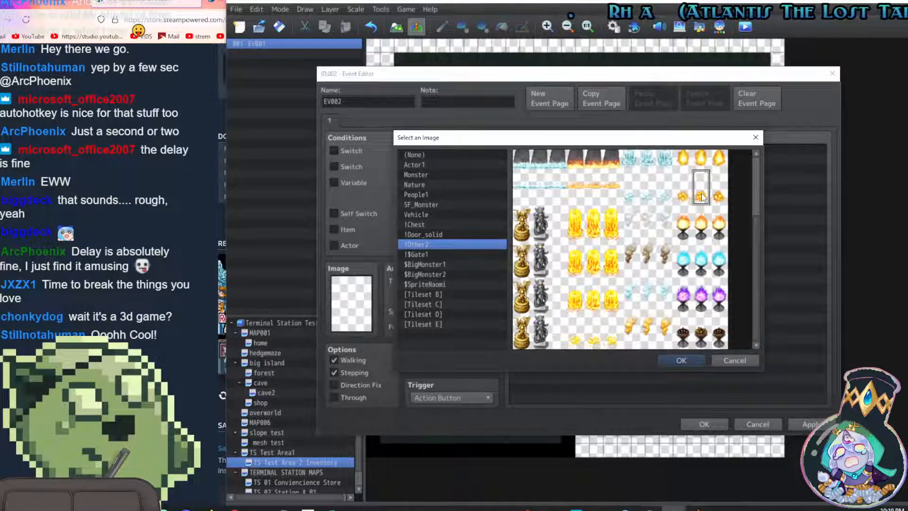
pyautogui.click(684, 360)
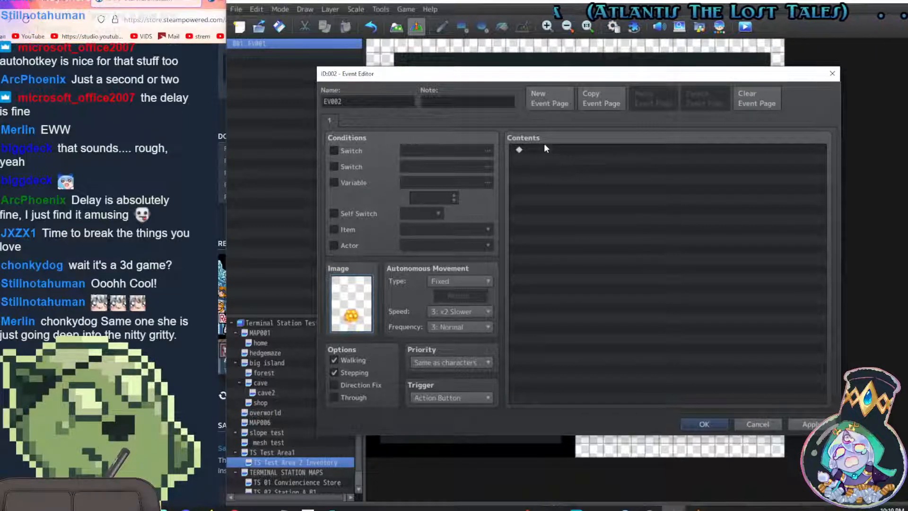
# Add a Show Text command to the event reading "Oh, I found a key!" and, on a second line, "...Wonder what this unlocks?"
pyautogui.doubleClick(560, 151)
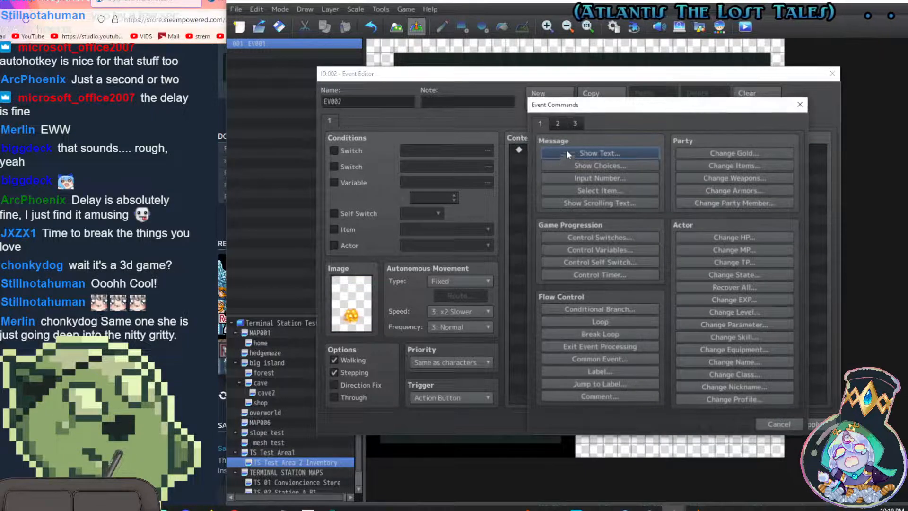
pyautogui.click(604, 153)
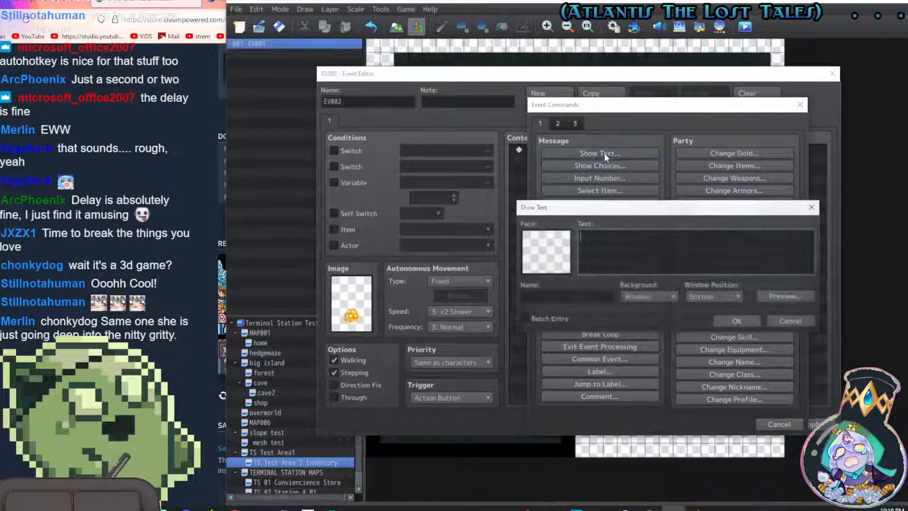
pyautogui.write('Oh, I found a key!')
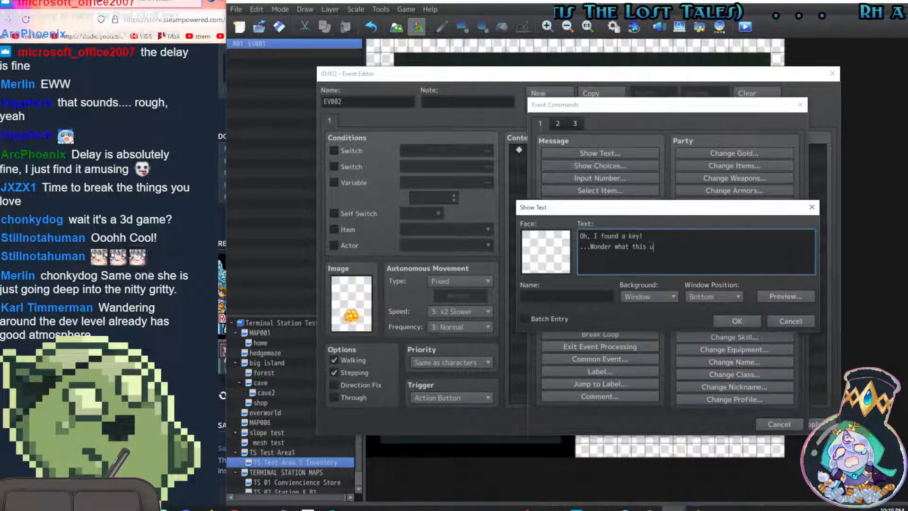
pyautogui.write('oc')
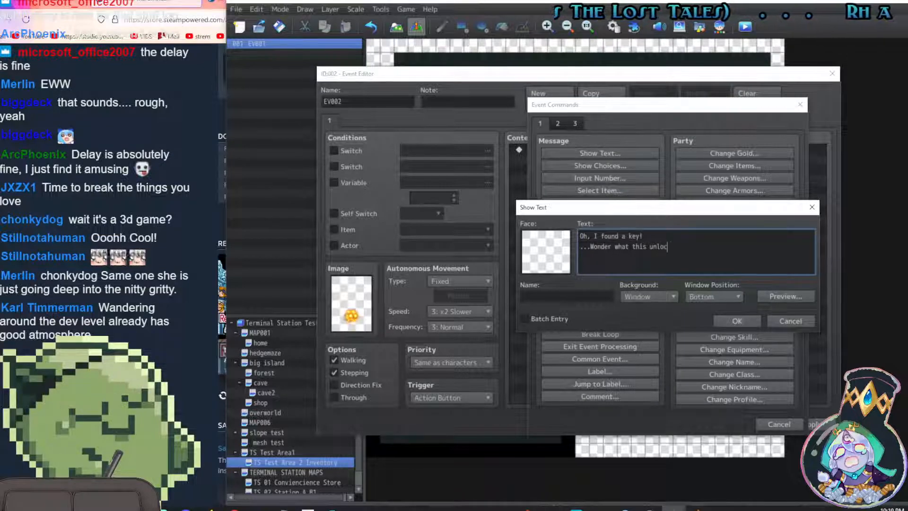
pyautogui.write('ks...')
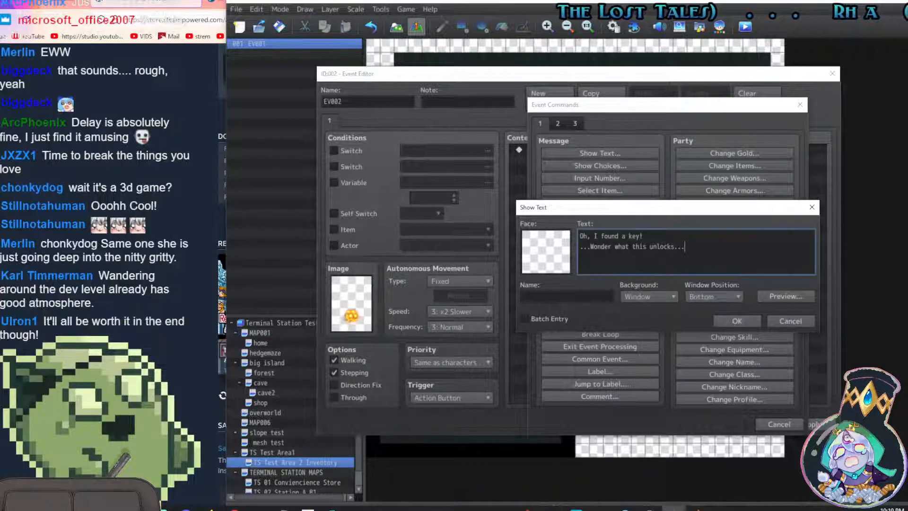
pyautogui.press('BackSpace')
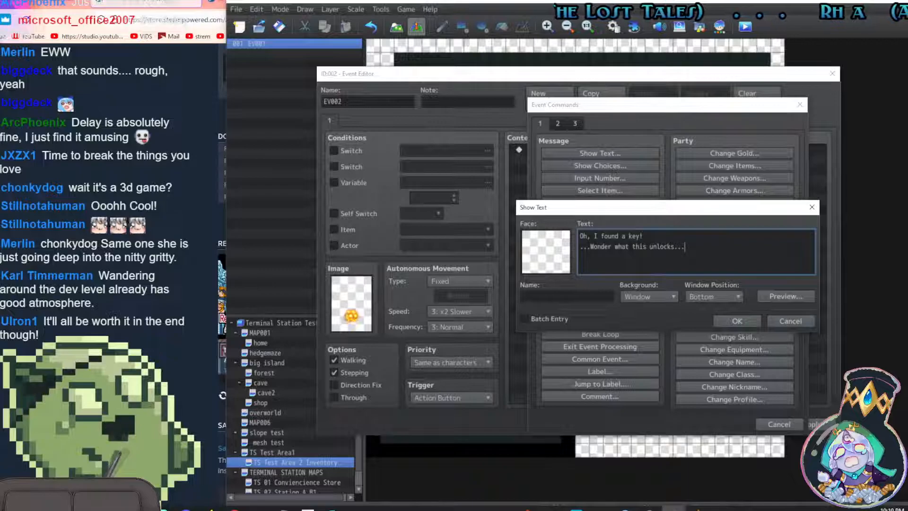
pyautogui.press('BackSpace')
pyautogui.press('BackSpace')
pyautogui.write('?')
# Give the key message the smiling second face from the TScharFacesheetKat1 sheet and add the message to the event
pyautogui.doubleClick(561, 251)
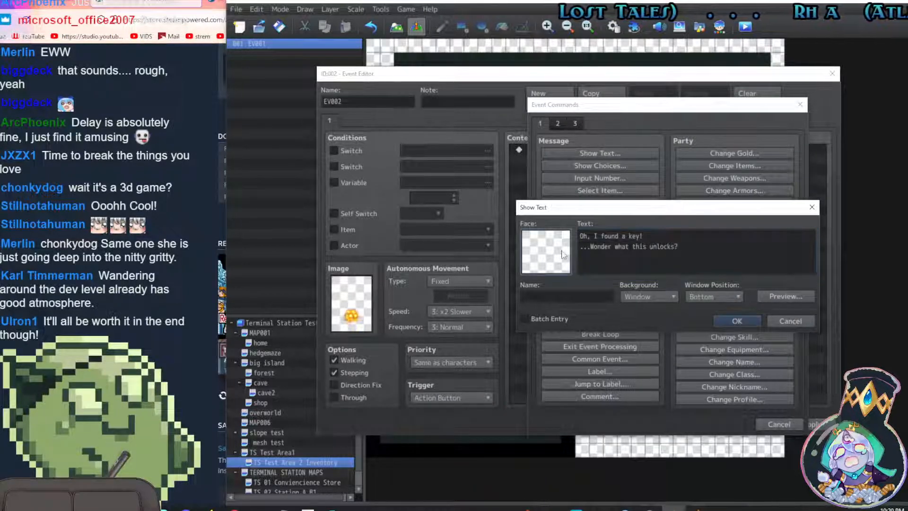
pyautogui.doubleClick(560, 230)
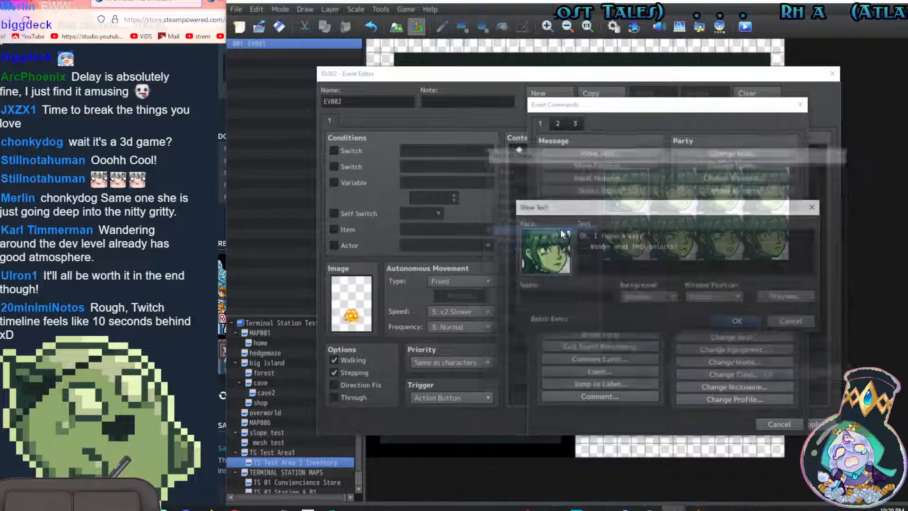
pyautogui.doubleClick(558, 241)
pyautogui.click(673, 189)
pyautogui.click(770, 375)
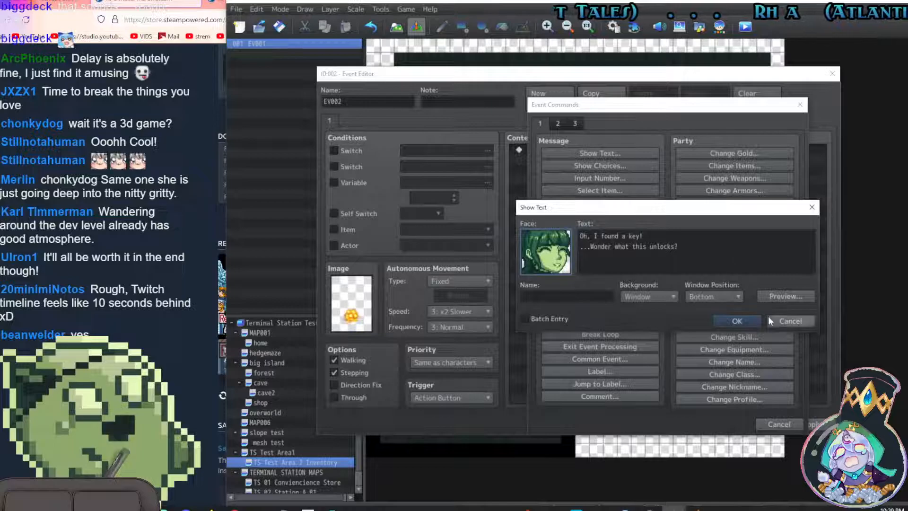
pyautogui.click(746, 318)
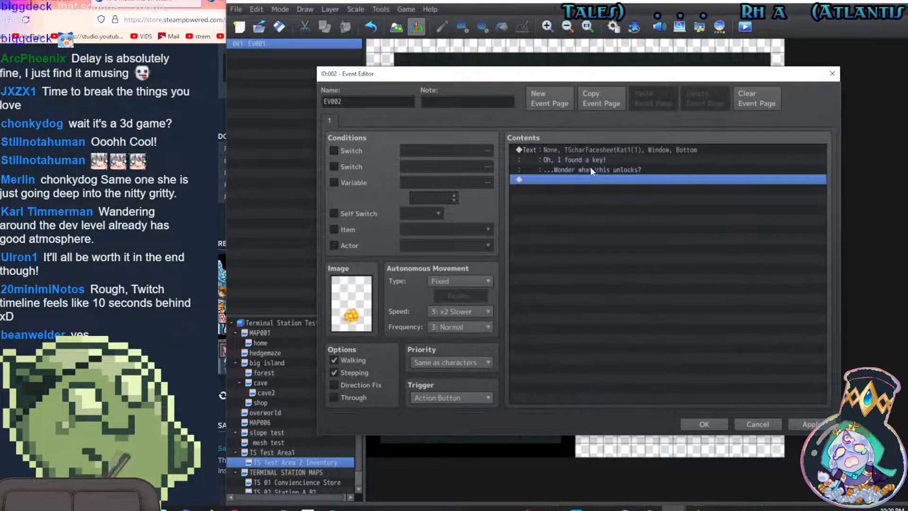
# Add a Change Items command increasing item 0001 -----Reserved by a constant 1 after the key message, and save the event
pyautogui.doubleClick(580, 179)
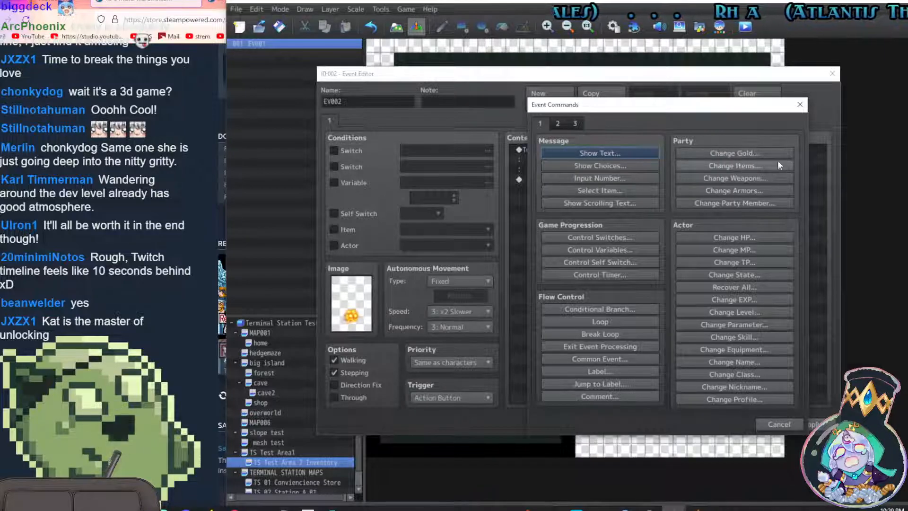
pyautogui.click(762, 165)
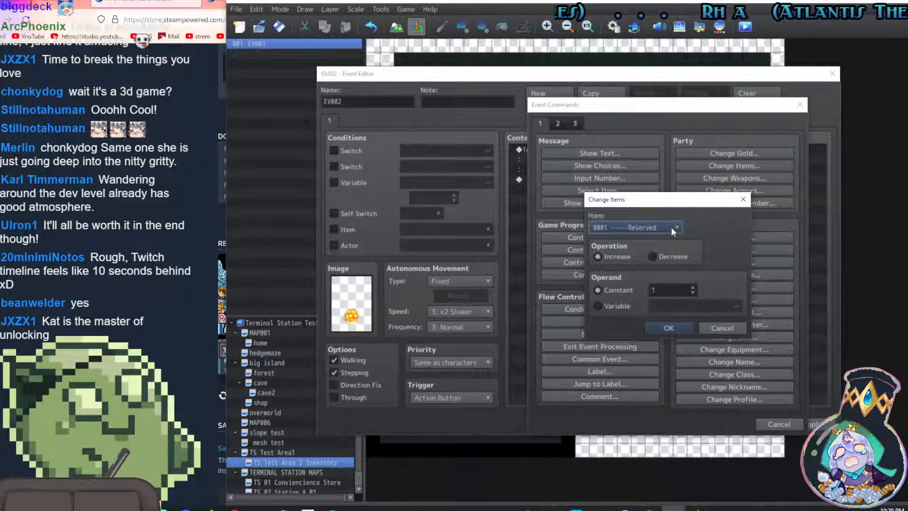
pyautogui.click(598, 258)
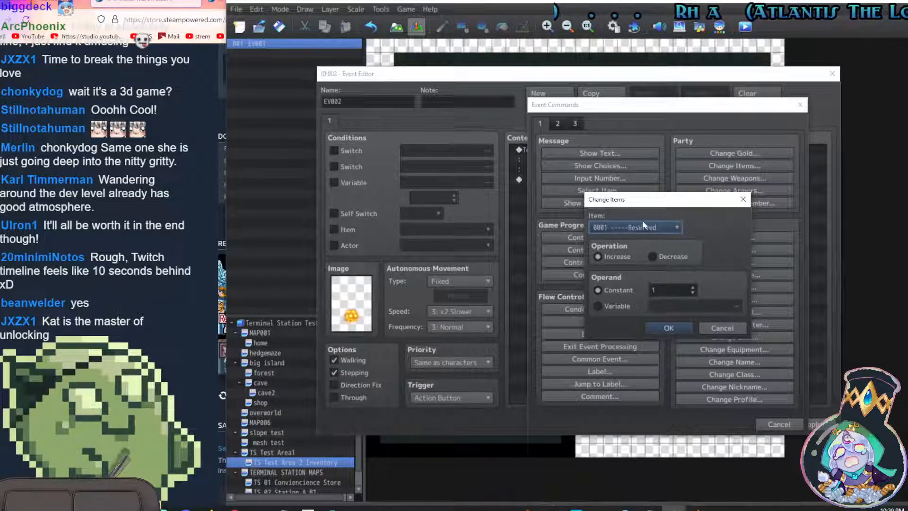
pyautogui.click(662, 227)
pyautogui.scroll(-2, 669, 327)
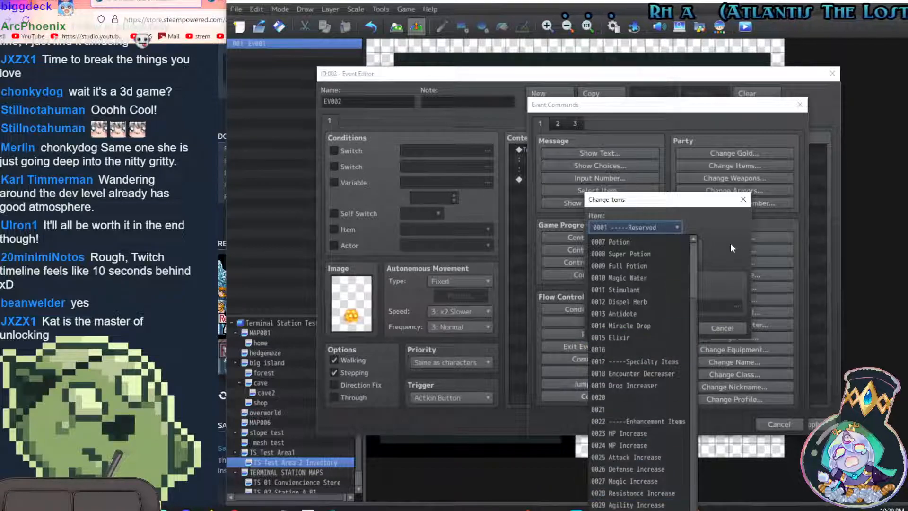
pyautogui.click(732, 245)
pyautogui.click(676, 330)
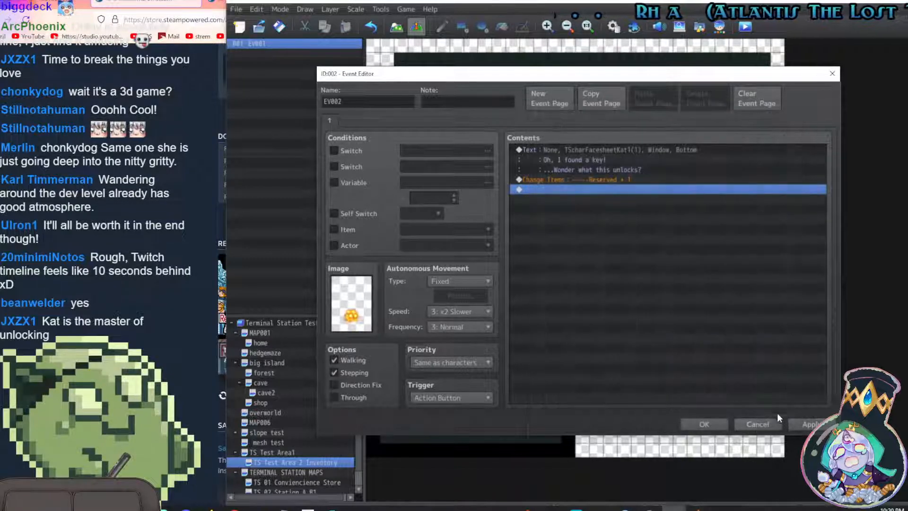
pyautogui.click(695, 423)
# Raise the maximum number of items in the database to 120
pyautogui.press('F9')
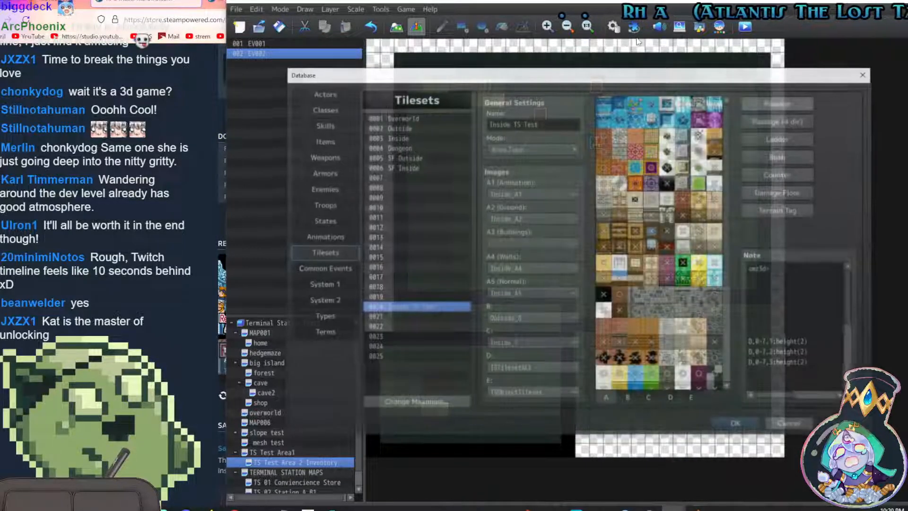
pyautogui.click(336, 142)
pyautogui.scroll(-1, 397, 174)
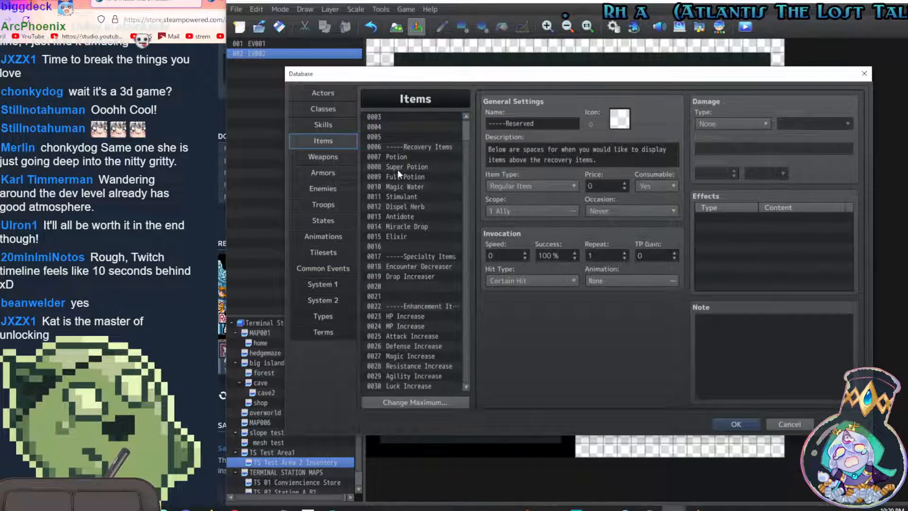
pyautogui.click(413, 401)
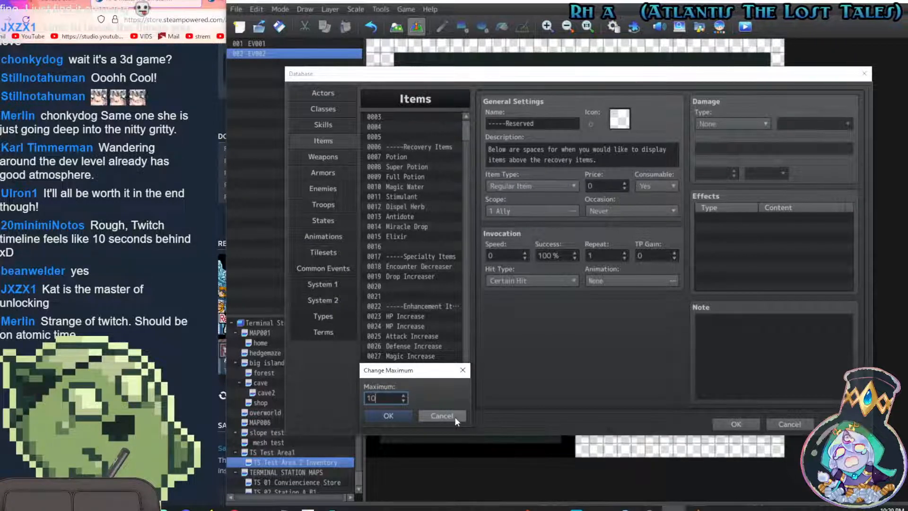
pyautogui.write('120')
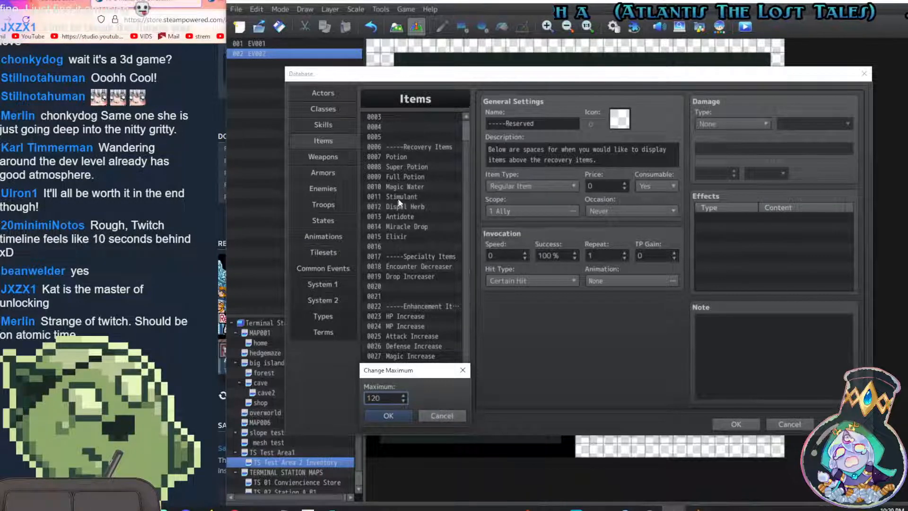
pyautogui.click(399, 412)
# Name item 0099 "------ITEMS------" as a divider in the item list
pyautogui.moveTo(466, 174); pyautogui.dragTo(463, 382)
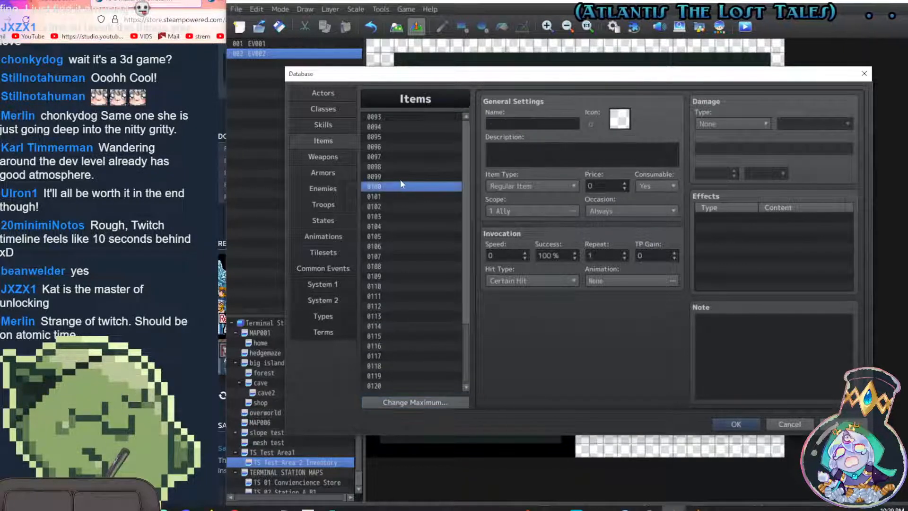
pyautogui.click(412, 178)
pyautogui.click(520, 118)
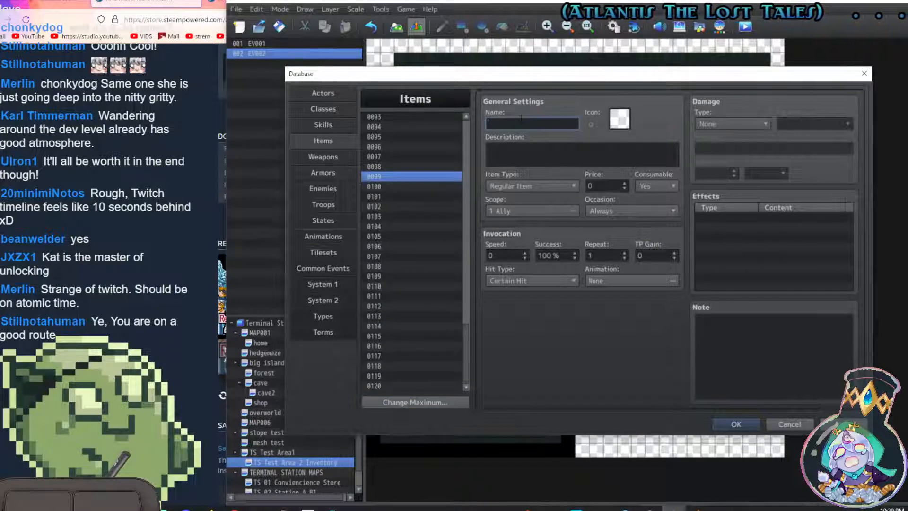
pyautogui.write('------ITEMS')
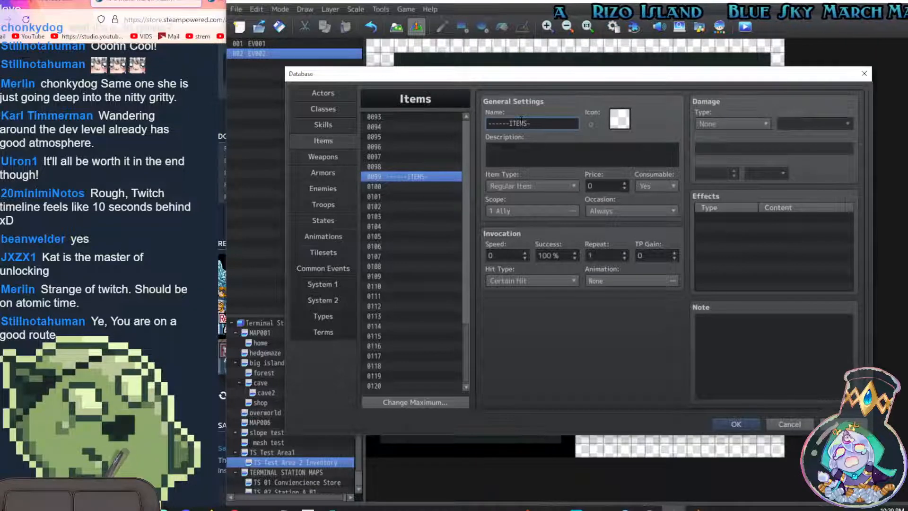
pyautogui.write('-----')
# Name item 0100 "Lockbox Key"
pyautogui.click(413, 187)
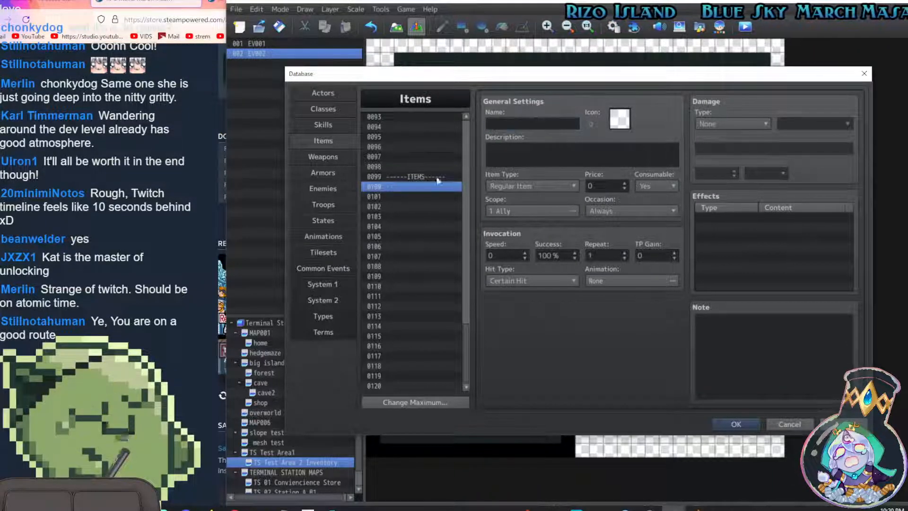
pyautogui.click(532, 123)
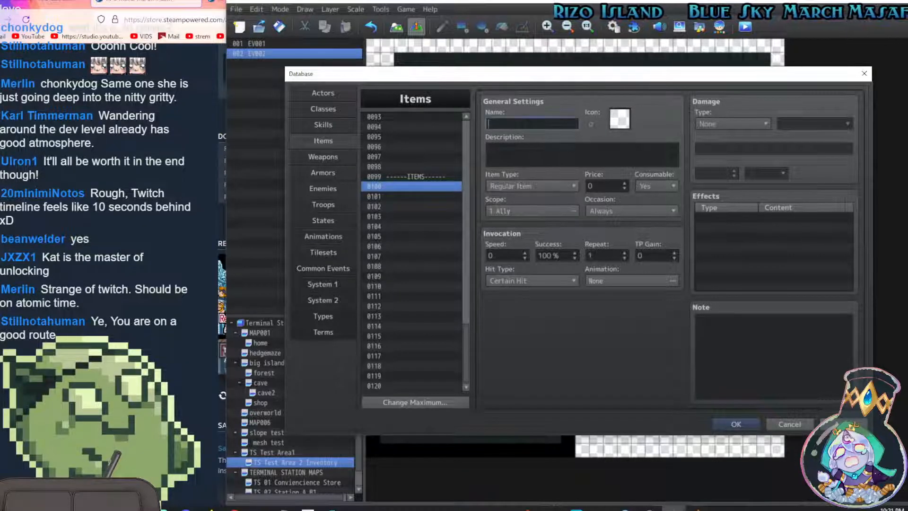
pyautogui.write('Lockbox Key')
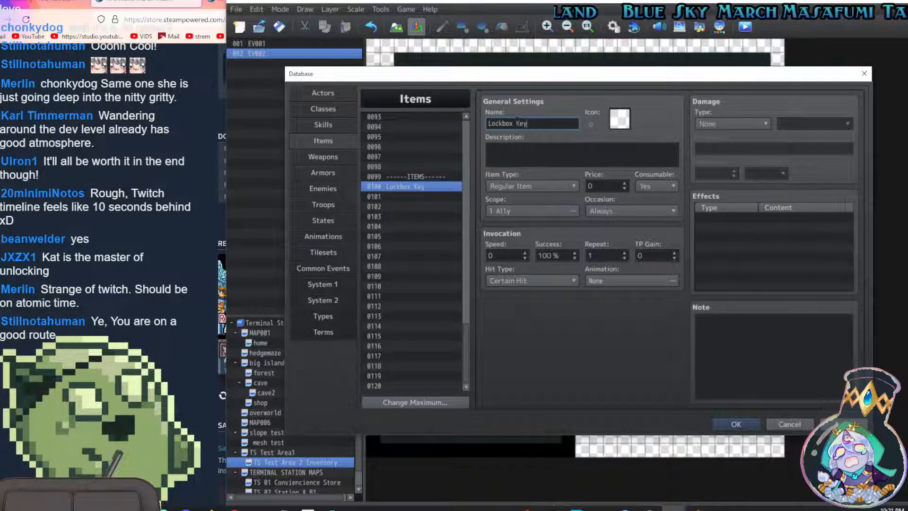
# Give the Lockbox Key the green key icon, number 195
pyautogui.click(624, 120)
pyautogui.doubleClick(624, 123)
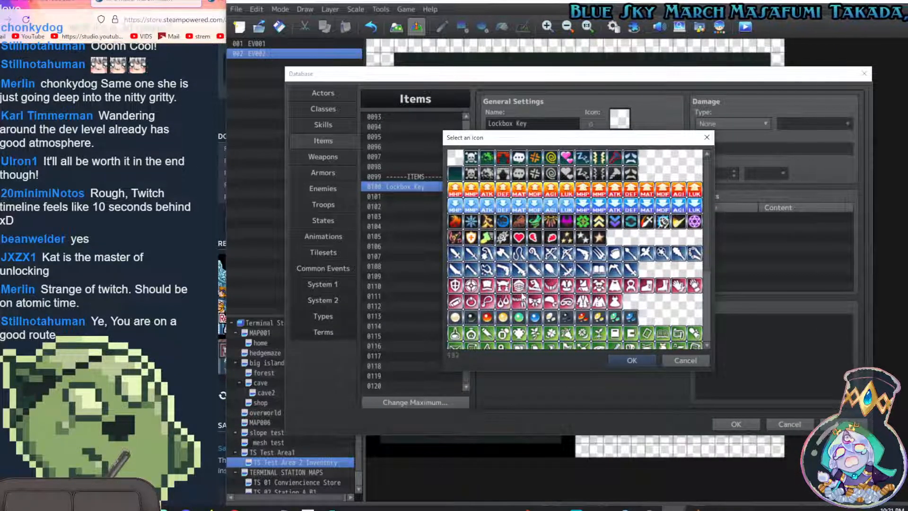
pyautogui.click(566, 317)
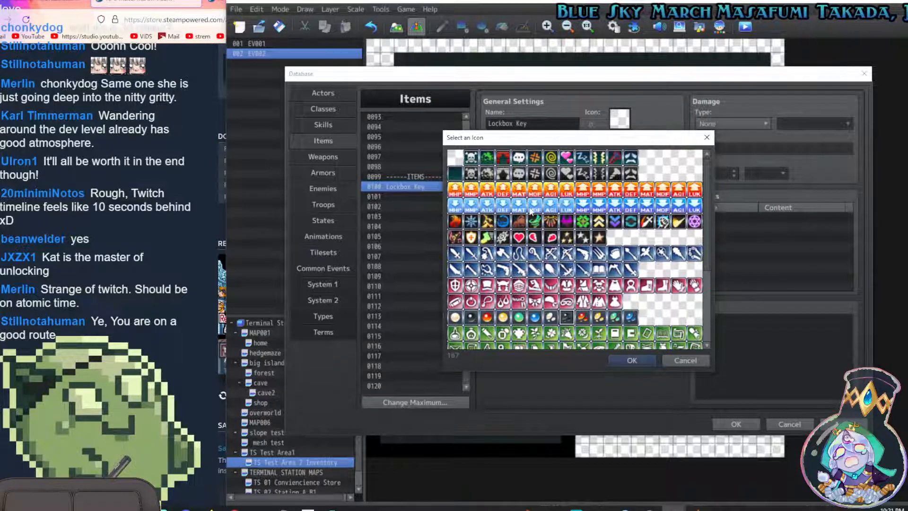
pyautogui.click(455, 334)
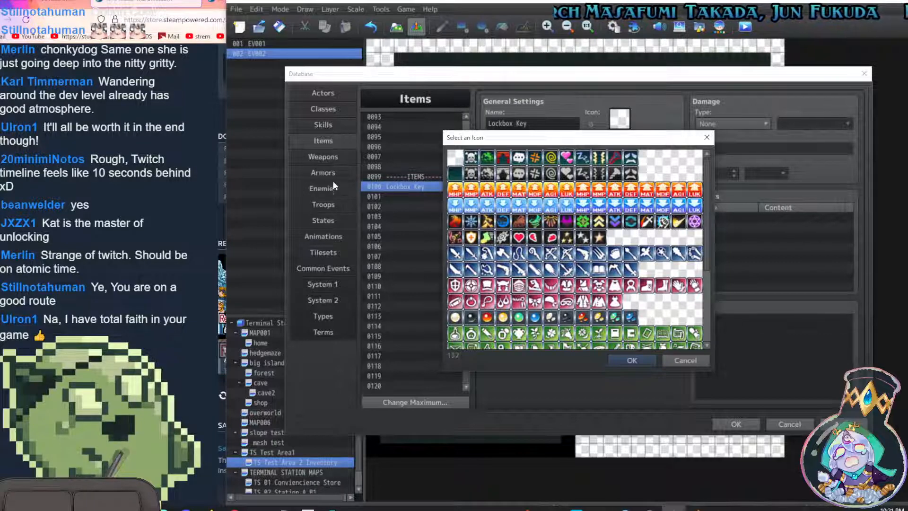
pyautogui.scroll(-3, 626, 306)
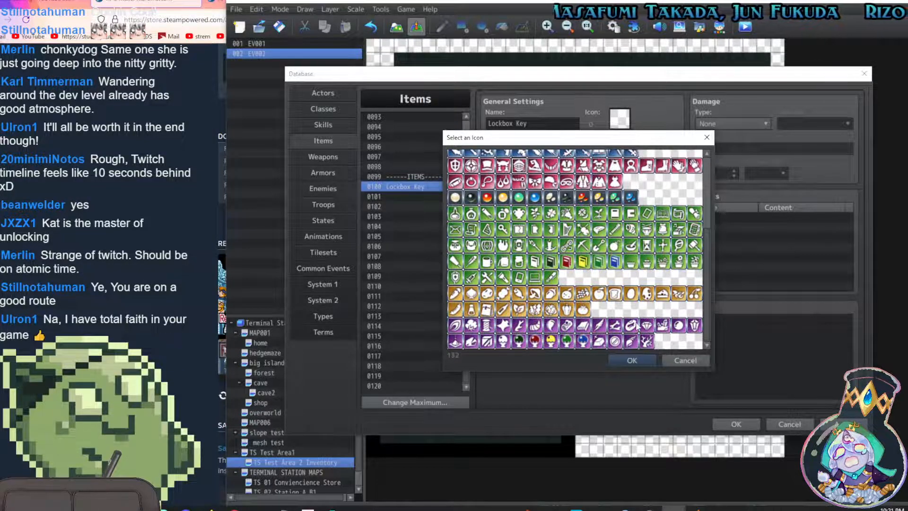
pyautogui.scroll(3, 636, 323)
pyautogui.scroll(-3, 636, 323)
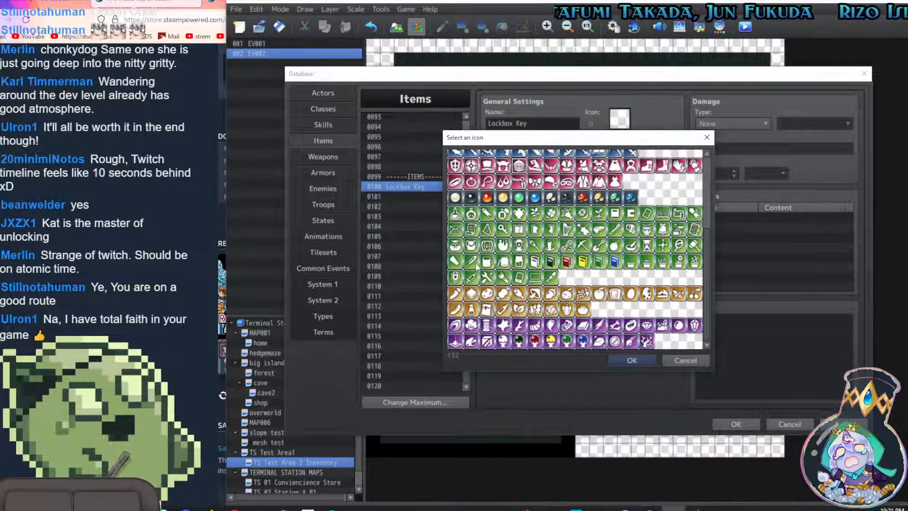
pyautogui.click(503, 230)
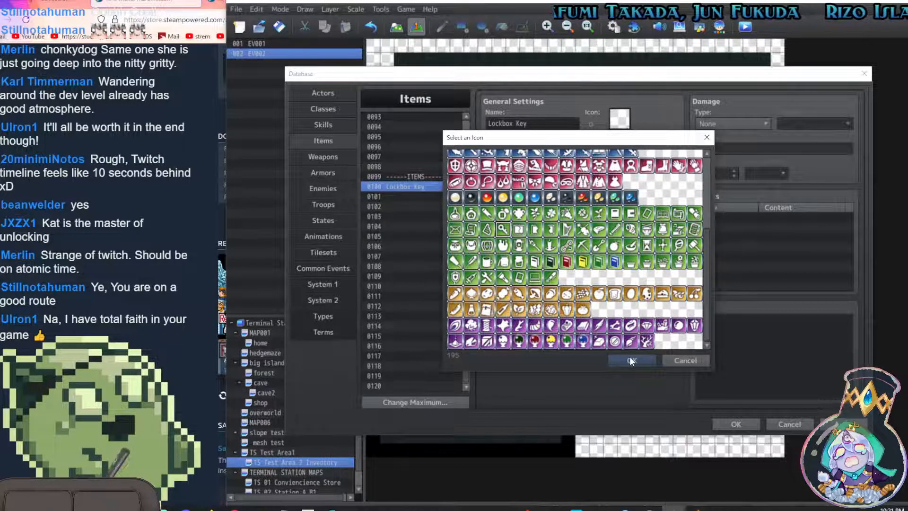
pyautogui.click(632, 360)
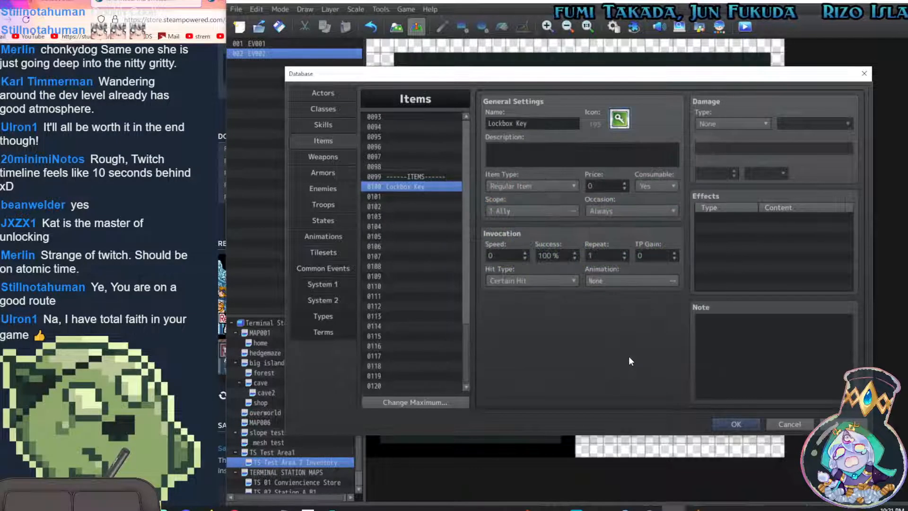
pyautogui.click(619, 122)
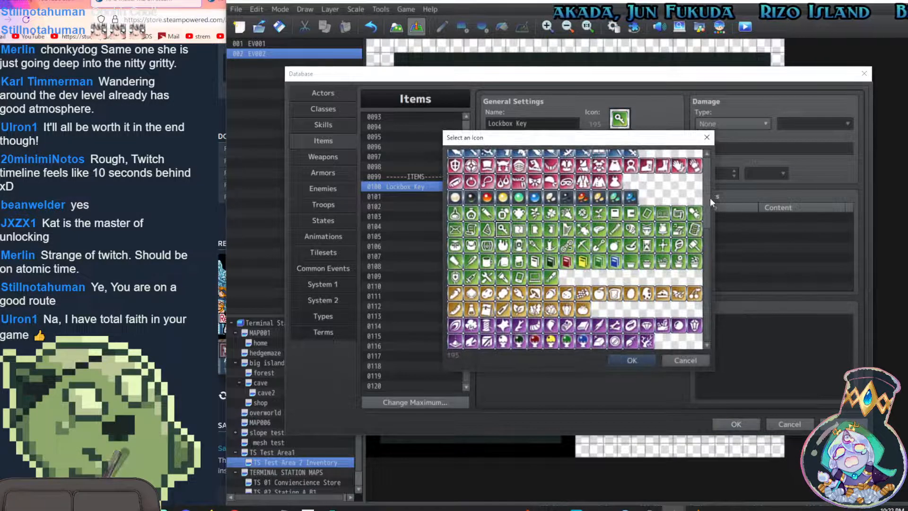
pyautogui.click(652, 360)
# Describe the Lockbox Key as "A key that will unlock something..." with "But what?" on a second line
pyautogui.click(568, 156)
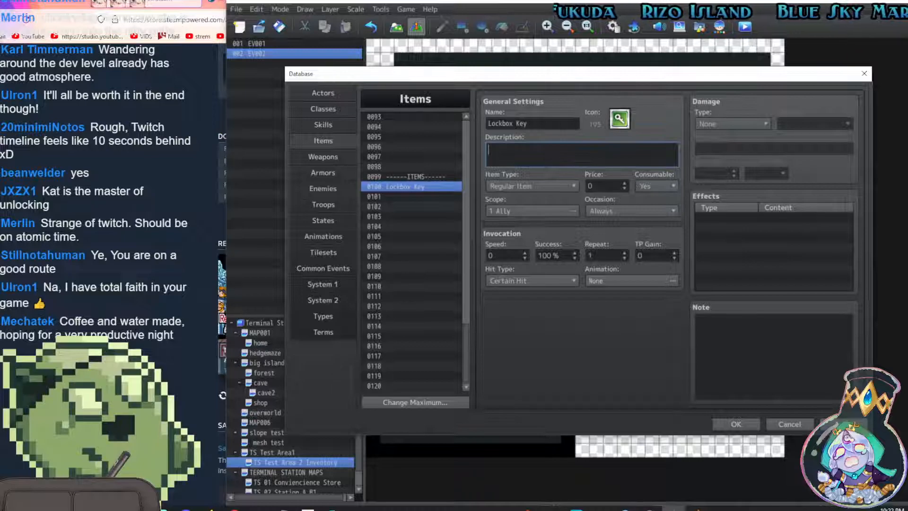
pyautogui.write('key that will unl')
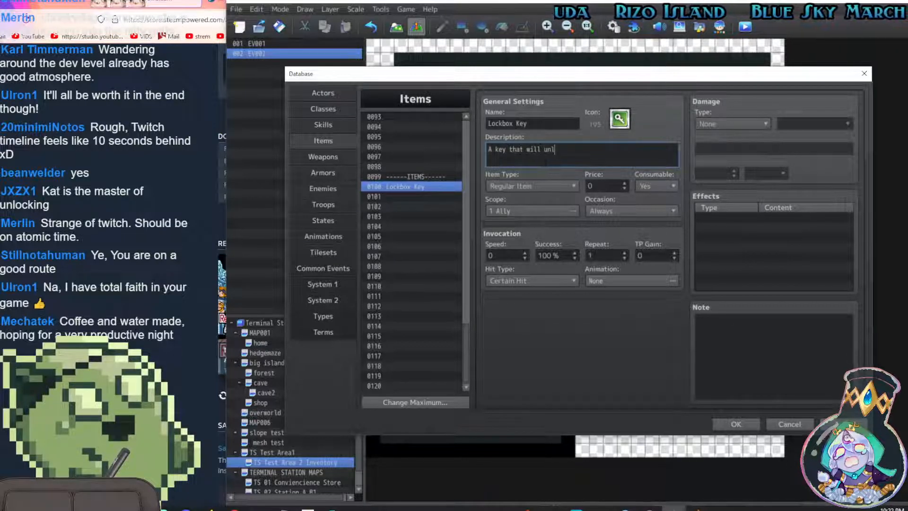
pyautogui.write('ock something... ')
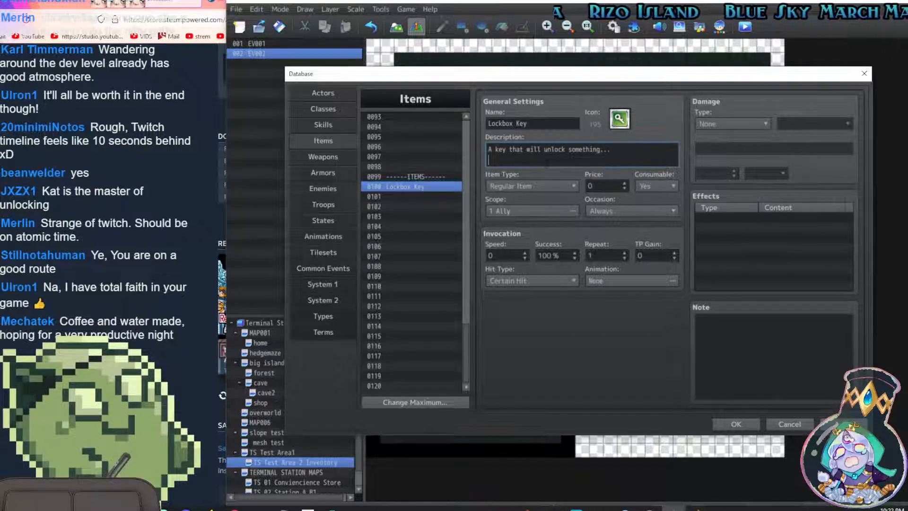
pyautogui.write('But what?')
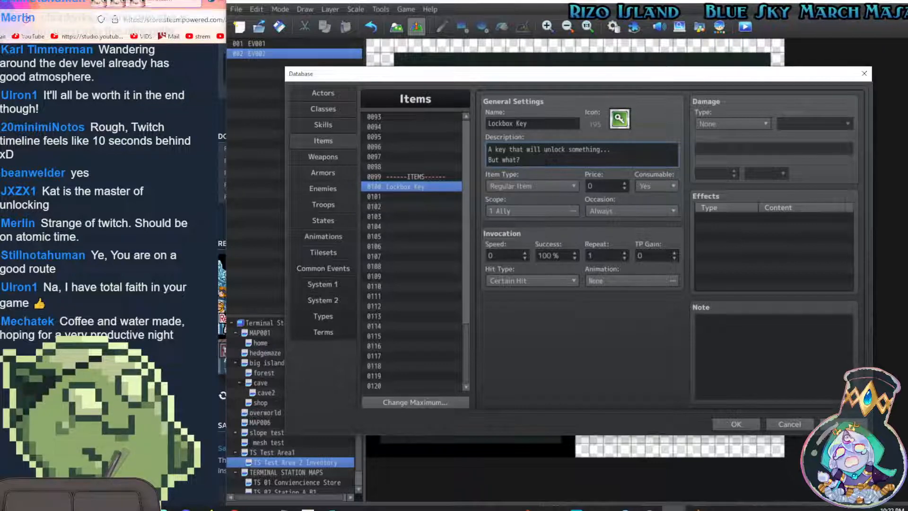
# Make the Lockbox Key a non-consumable Key Item with scope None, and save the database changes
pyautogui.click(570, 186)
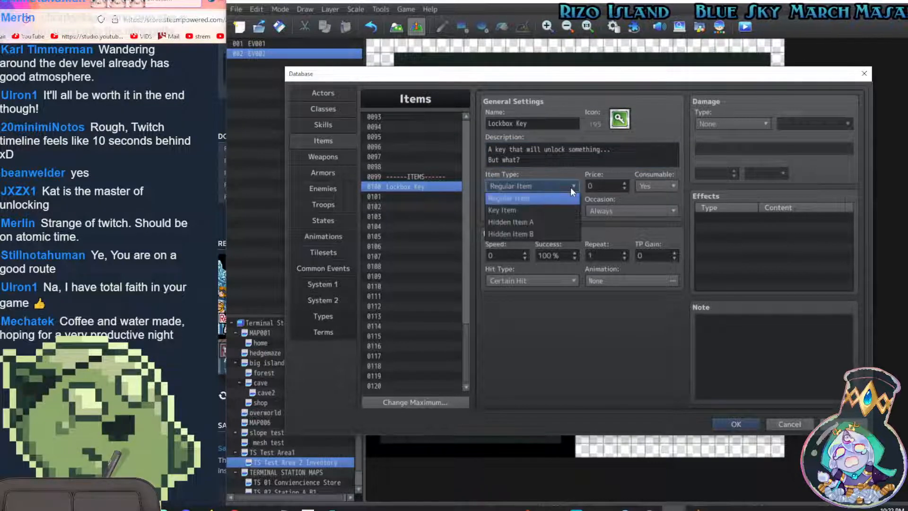
pyautogui.click(516, 208)
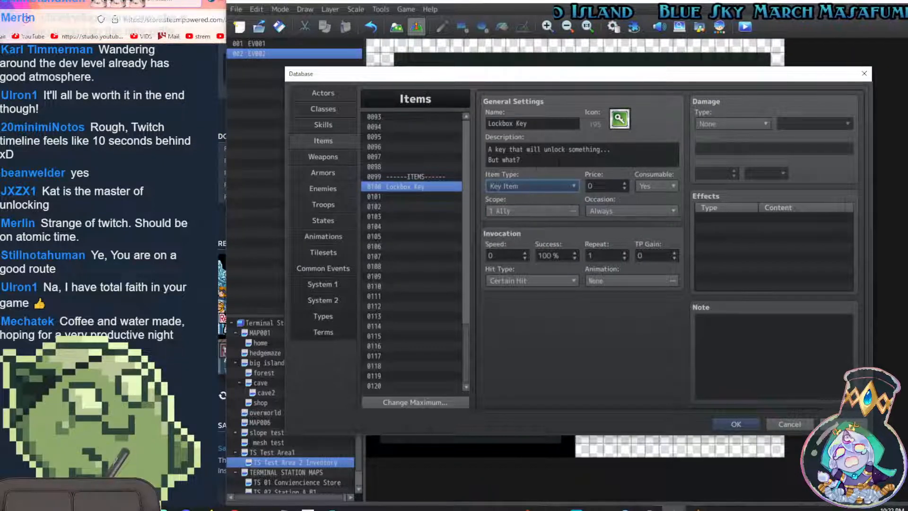
pyautogui.click(667, 186)
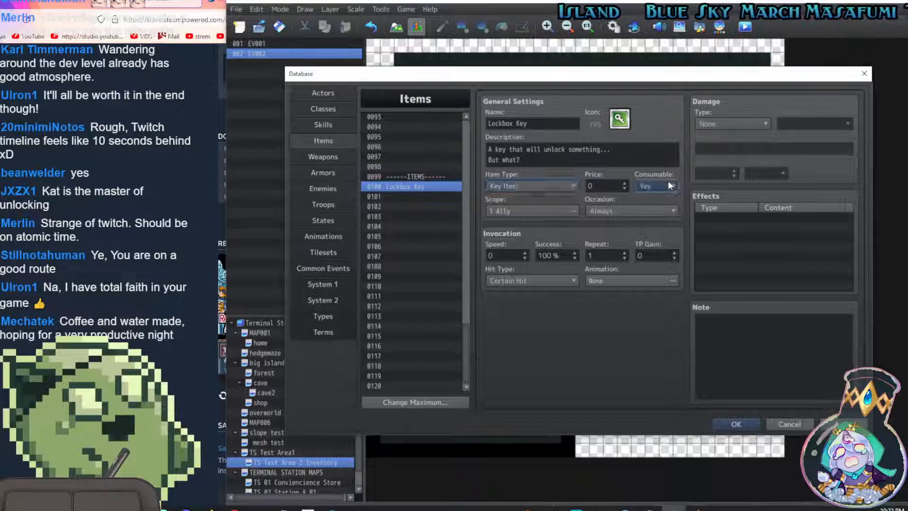
pyautogui.click(657, 207)
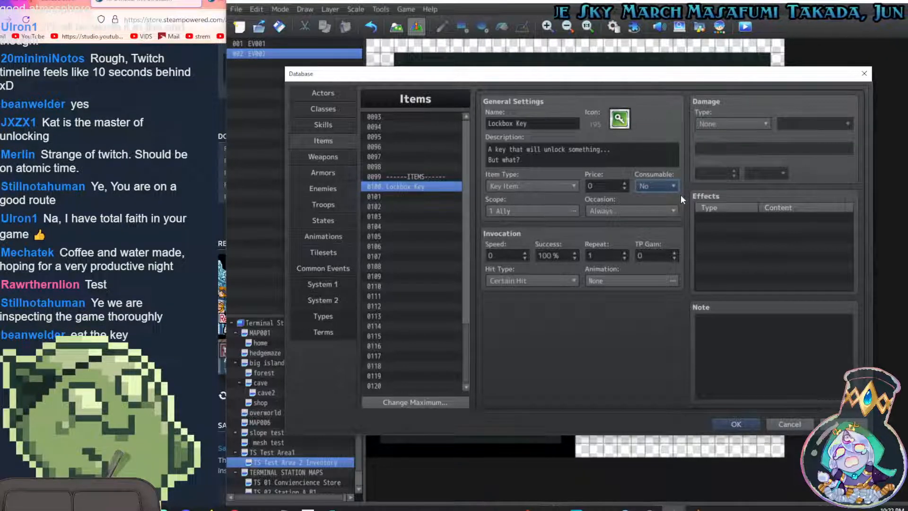
pyautogui.click(563, 211)
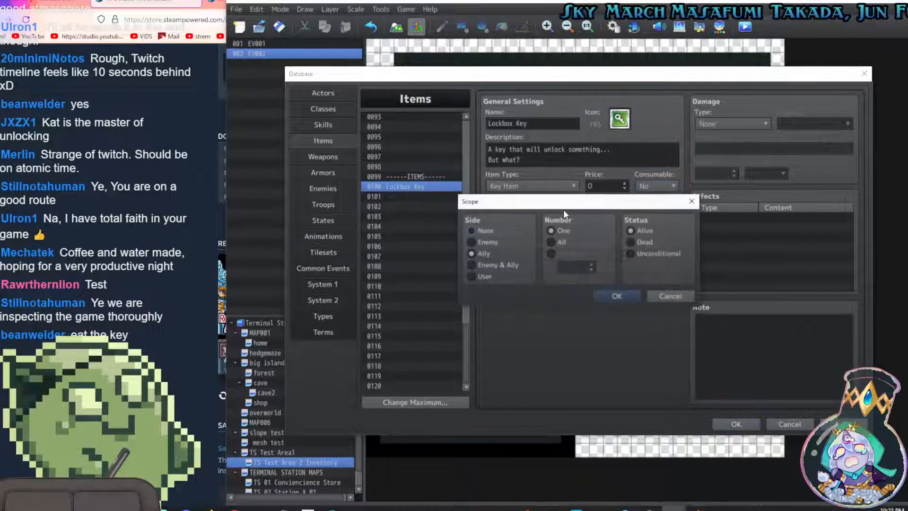
pyautogui.click(480, 230)
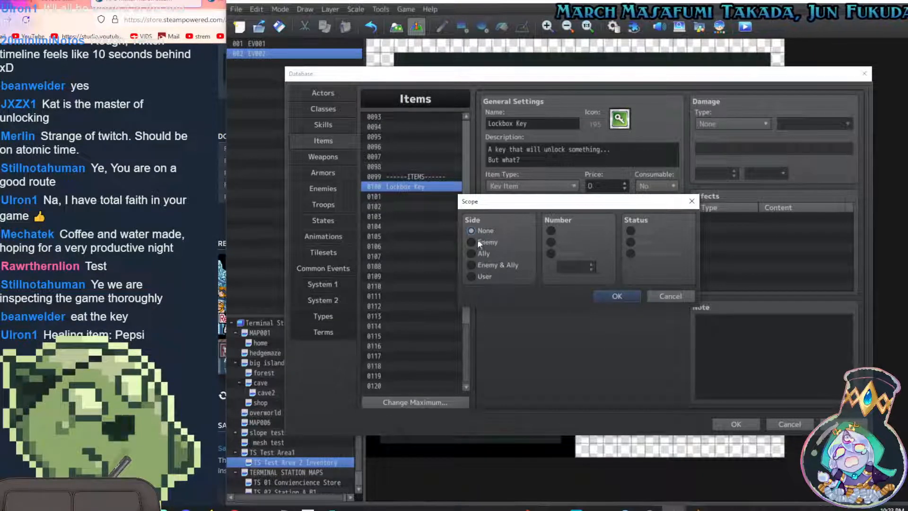
pyautogui.click(625, 296)
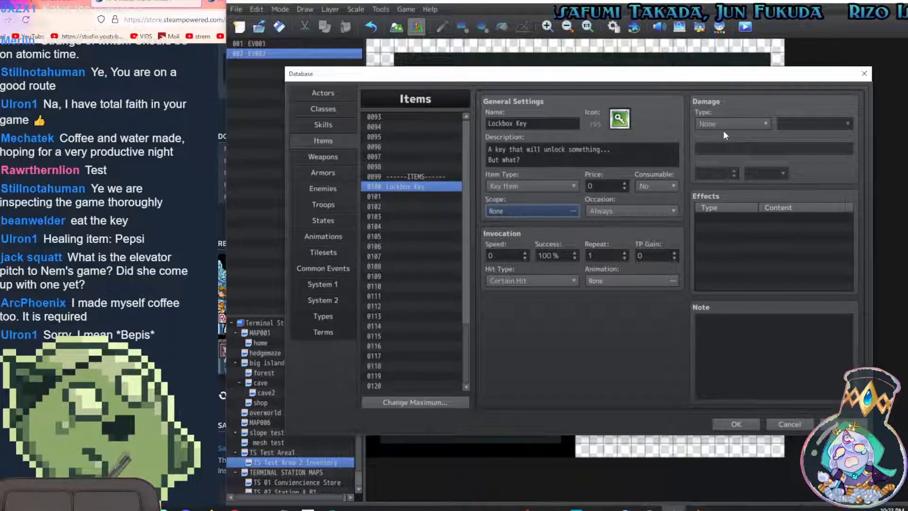
pyautogui.click(736, 424)
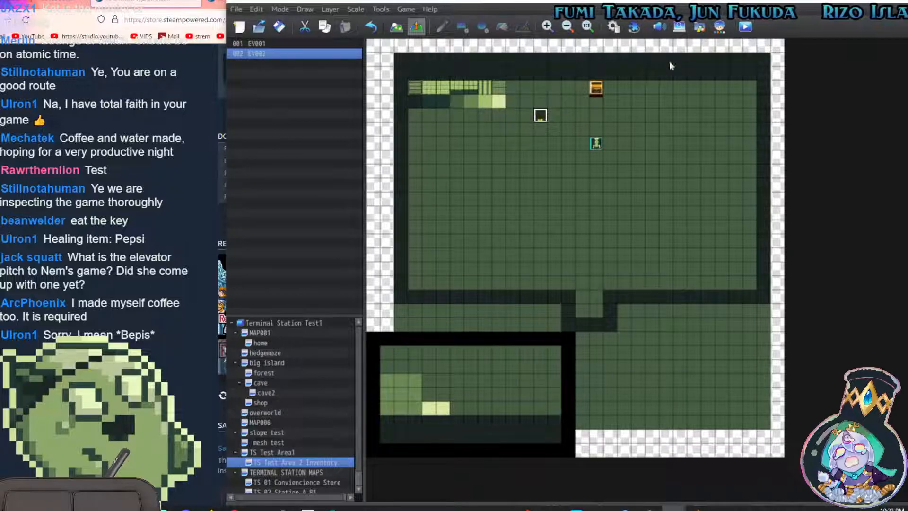
pyautogui.doubleClick(540, 116)
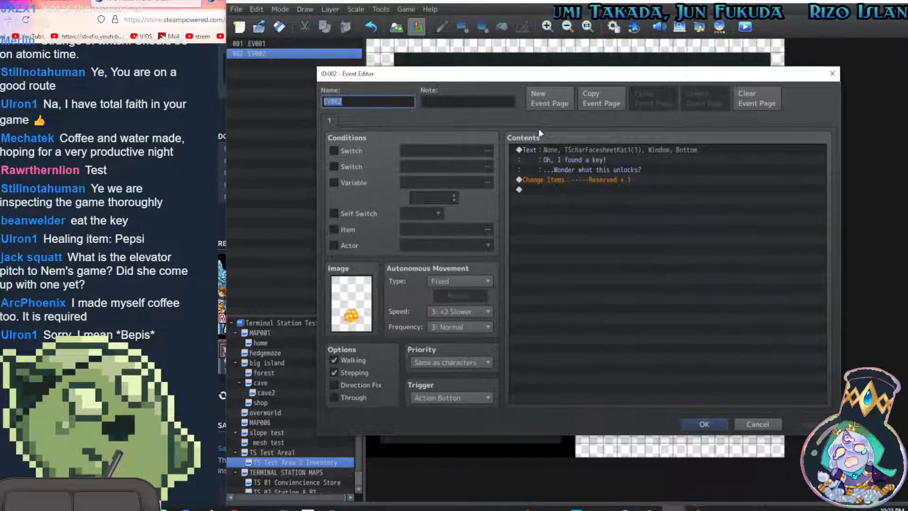
pyautogui.doubleClick(563, 190)
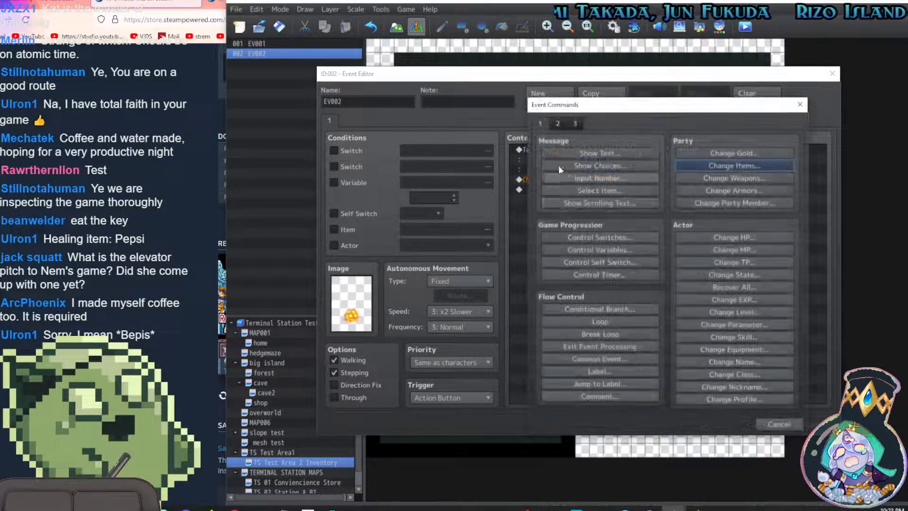
pyautogui.click(775, 422)
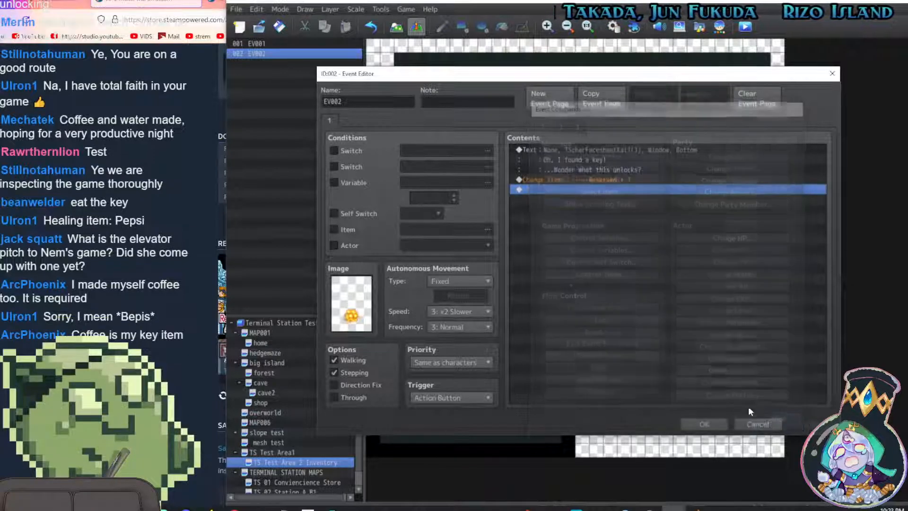
pyautogui.click(704, 424)
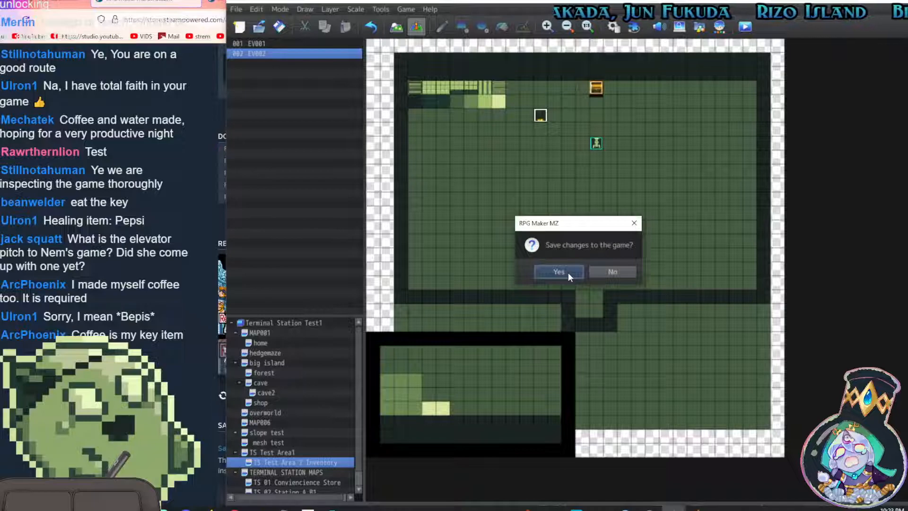
# Save the game changes, start a playtest, walk to the flaming key object and interact with it until its dialogue ends
pyautogui.click(559, 271)
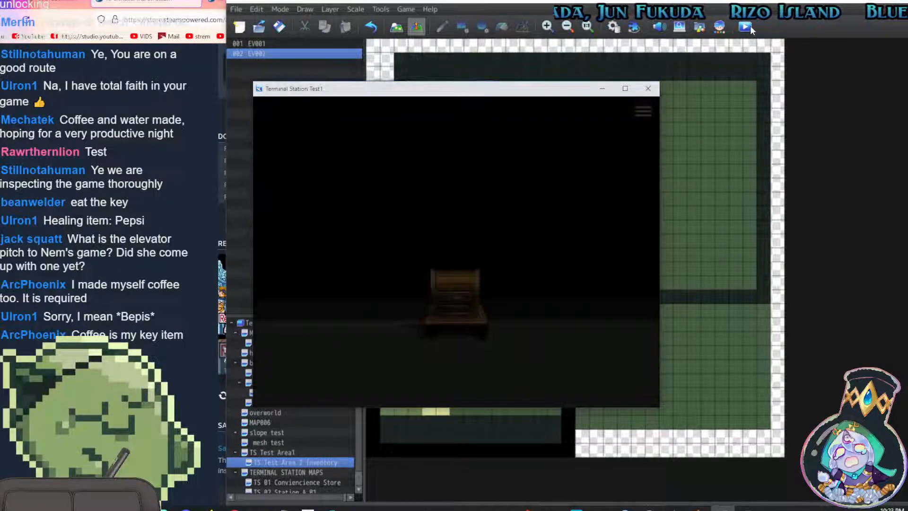
pyautogui.press('Left')
pyautogui.press('Left')
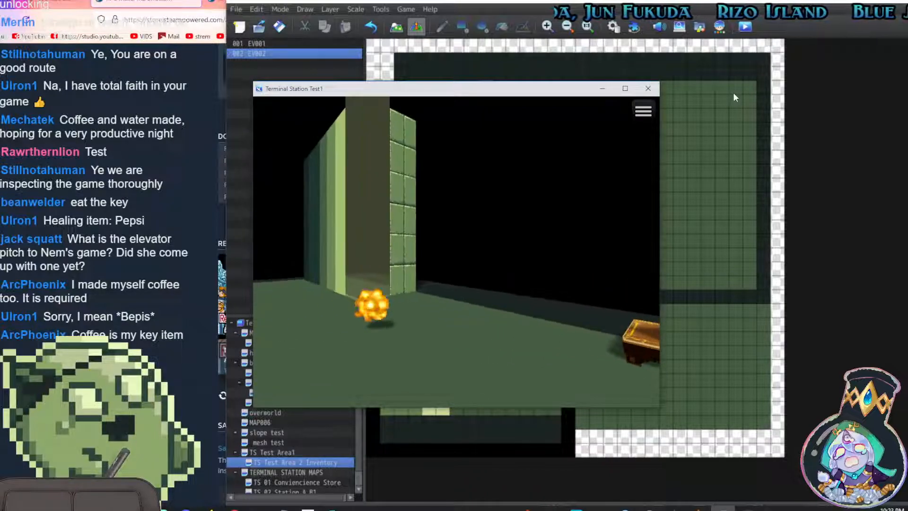
pyautogui.press('Up')
pyautogui.press('Right')
pyautogui.press('Up')
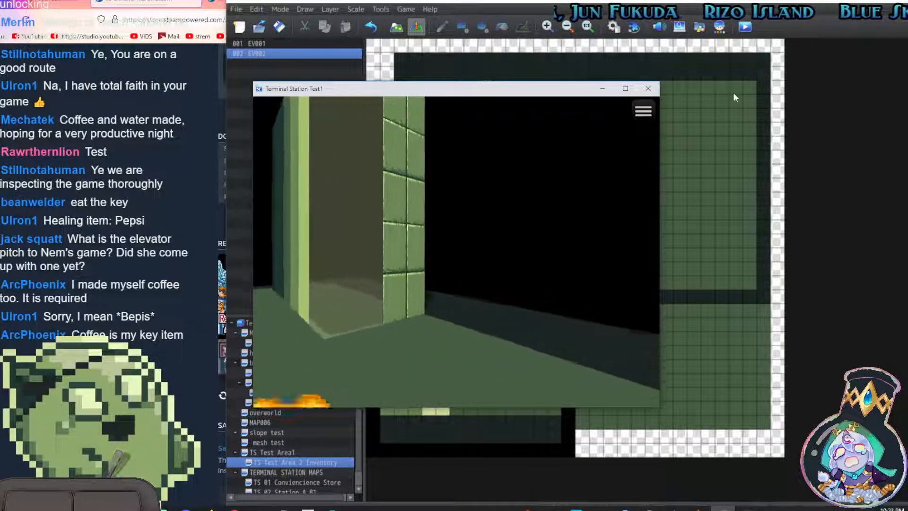
pyautogui.press('Left')
pyautogui.press('Return')
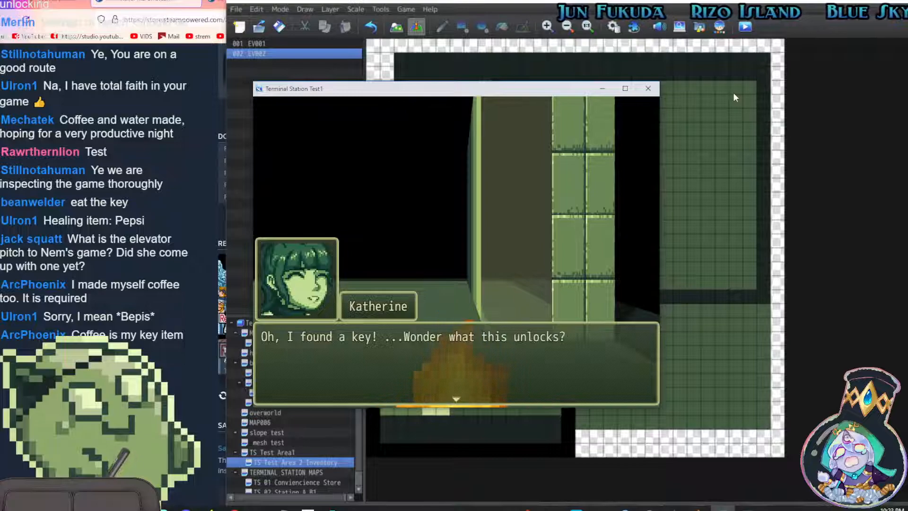
pyautogui.press('Return')
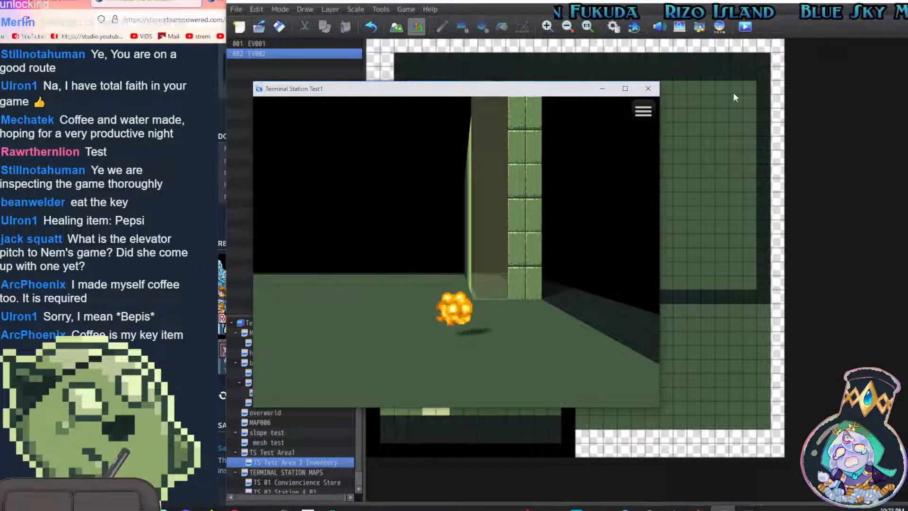
pyautogui.press('Up')
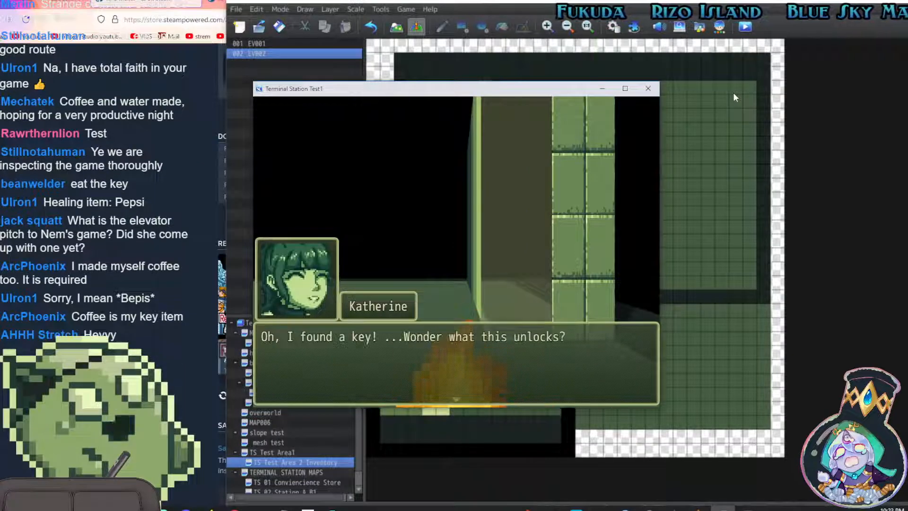
pyautogui.press('Return')
# Check the Key Item category of the in-game inventory for the key, and close the playtest
pyautogui.press('Escape')
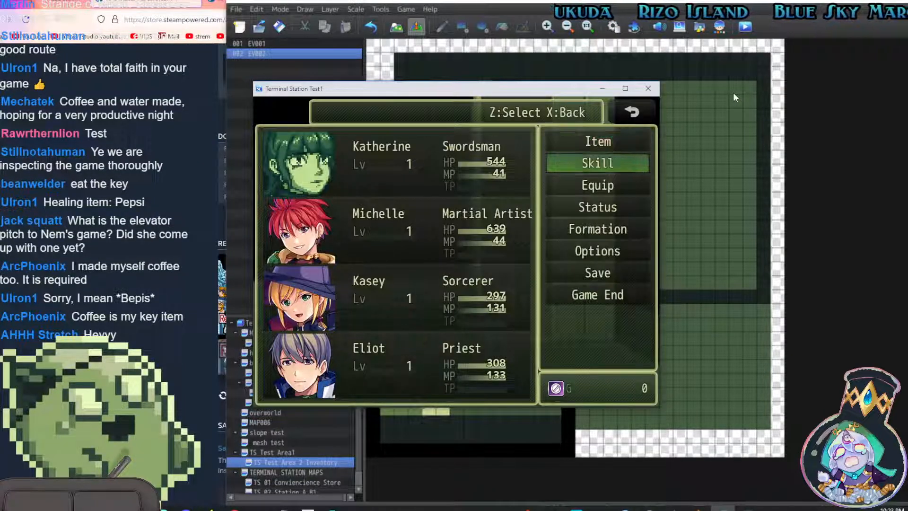
pyautogui.press('Return')
pyautogui.press('Left')
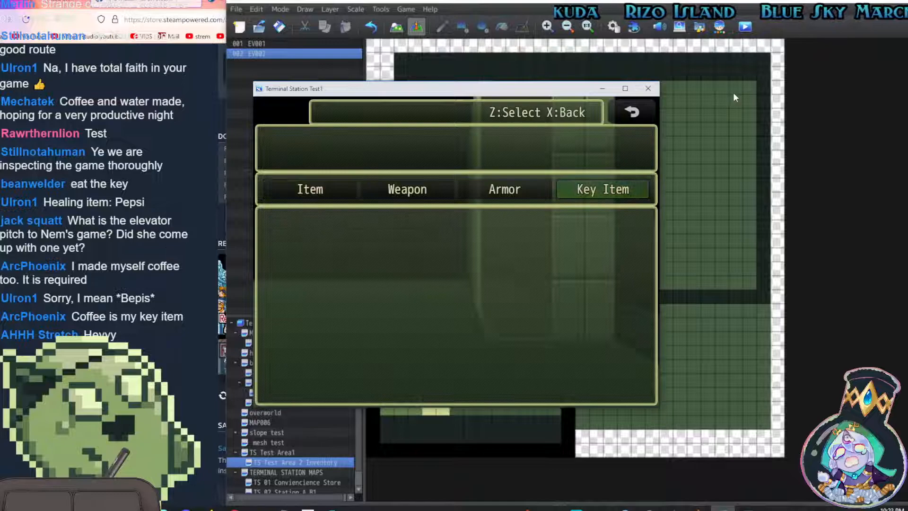
pyautogui.press('Right')
pyautogui.press('Right')
pyautogui.click(648, 89)
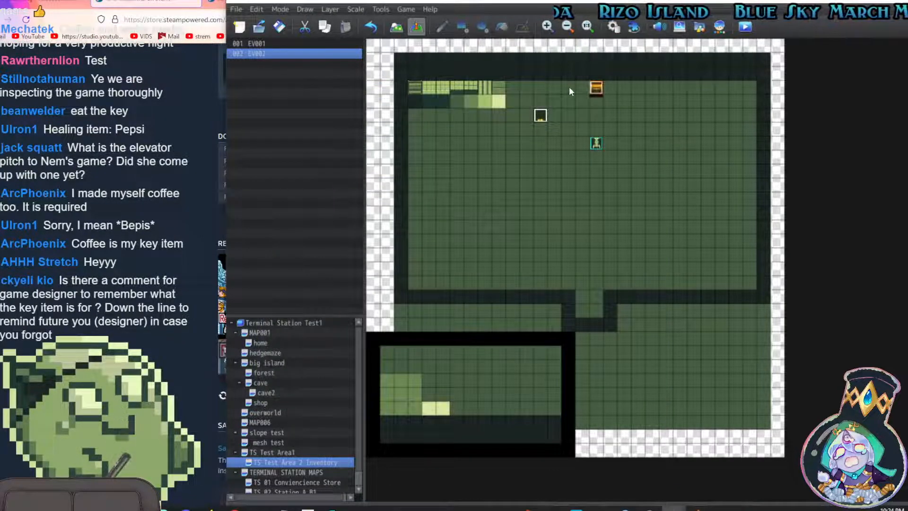
# Make event EV002's Change Items command give one 0100 Lockbox Key
pyautogui.doubleClick(540, 115)
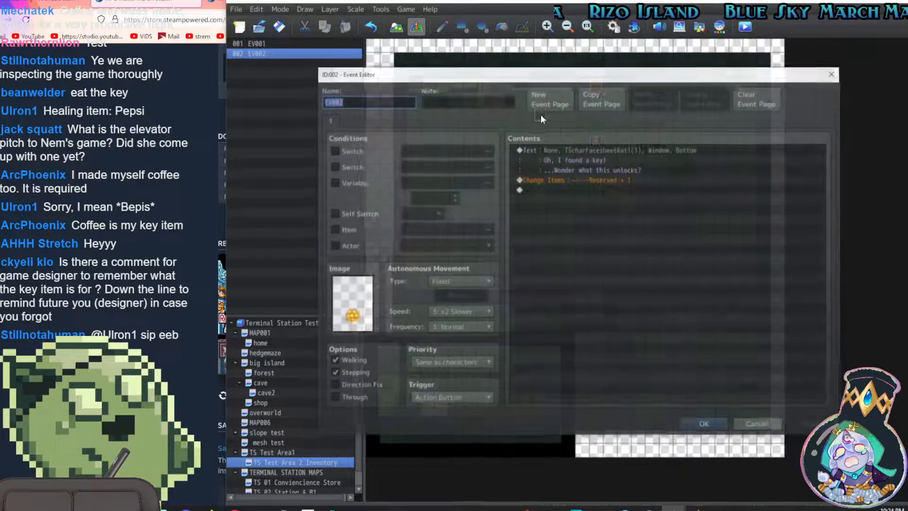
pyautogui.click(605, 179)
pyautogui.doubleClick(606, 181)
pyautogui.click(650, 229)
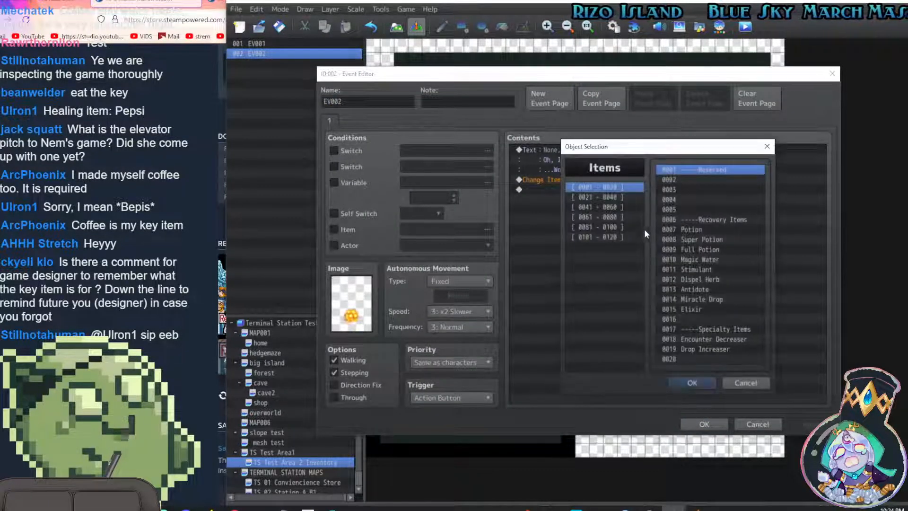
pyautogui.click(605, 227)
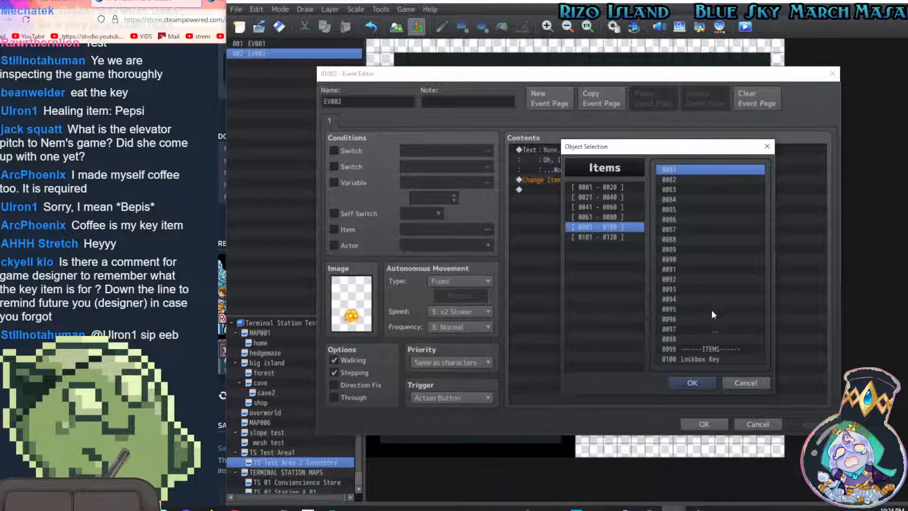
pyautogui.click(713, 359)
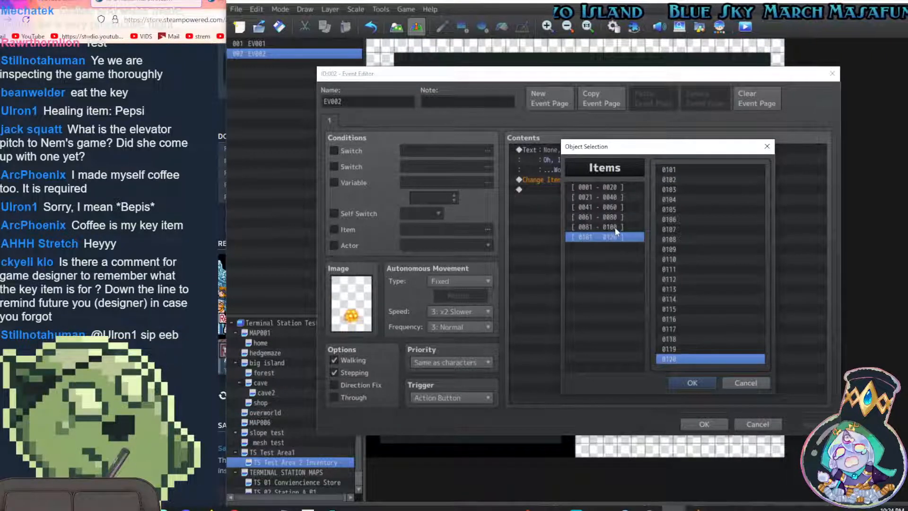
pyautogui.click(704, 381)
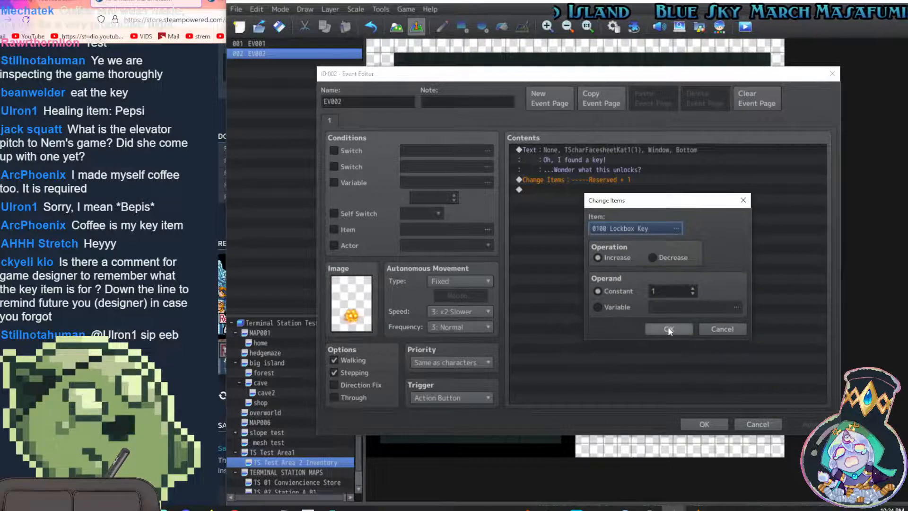
pyautogui.click(681, 324)
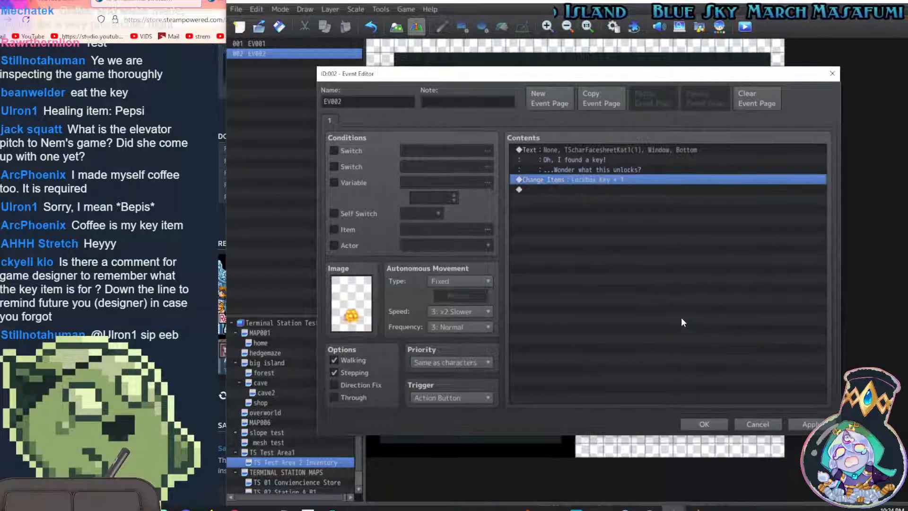
pyautogui.doubleClick(555, 189)
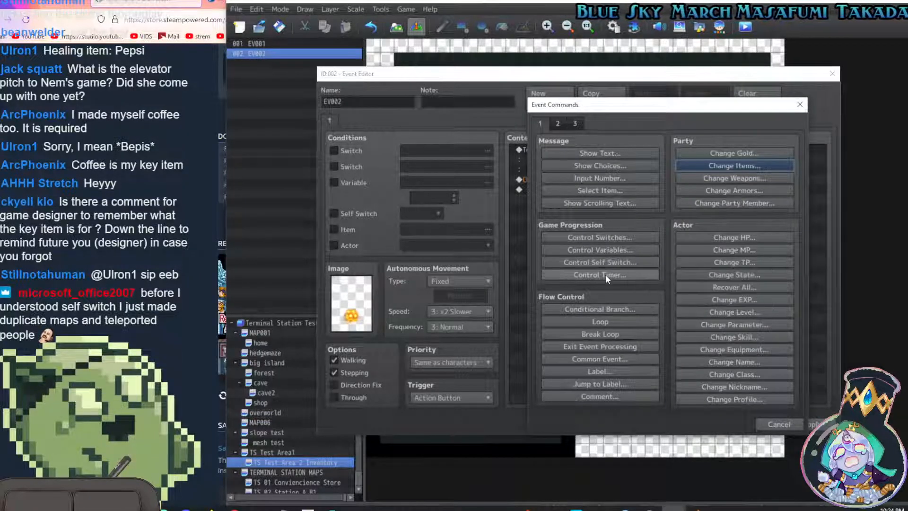
pyautogui.click(597, 238)
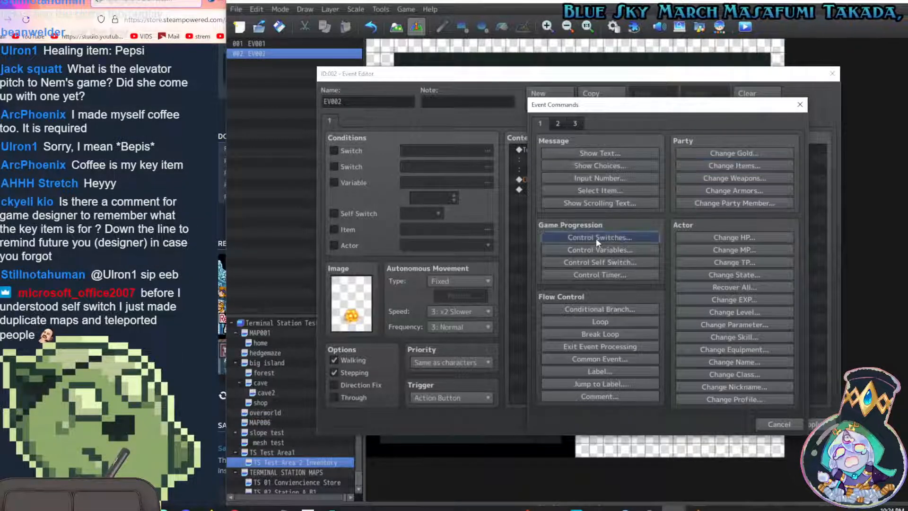
pyautogui.click(676, 245)
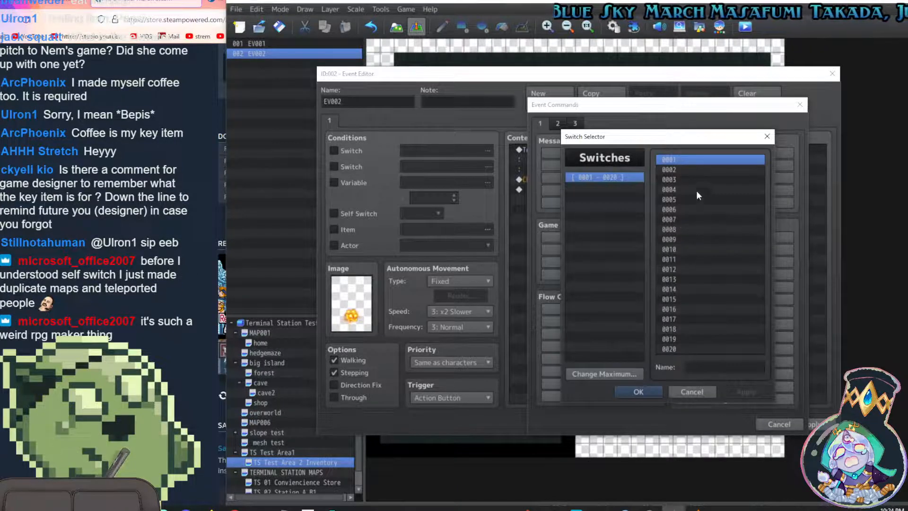
pyautogui.click(639, 392)
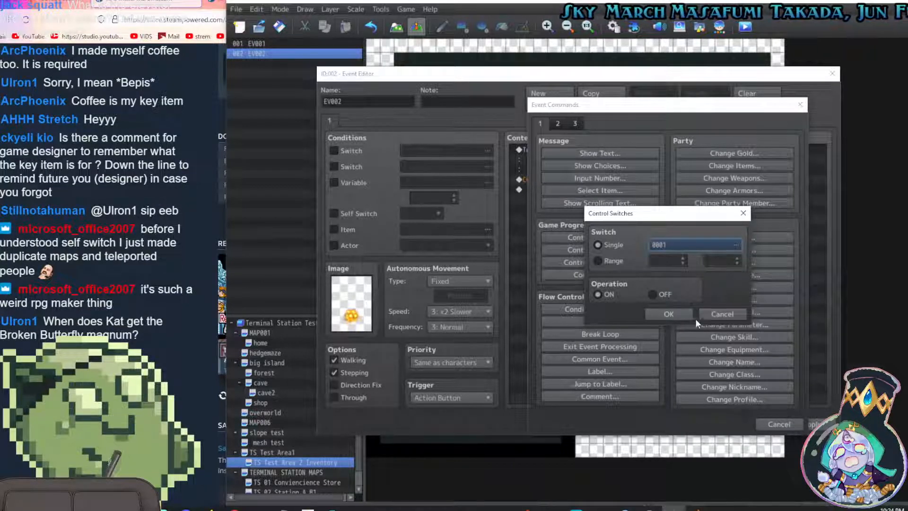
pyautogui.click(717, 315)
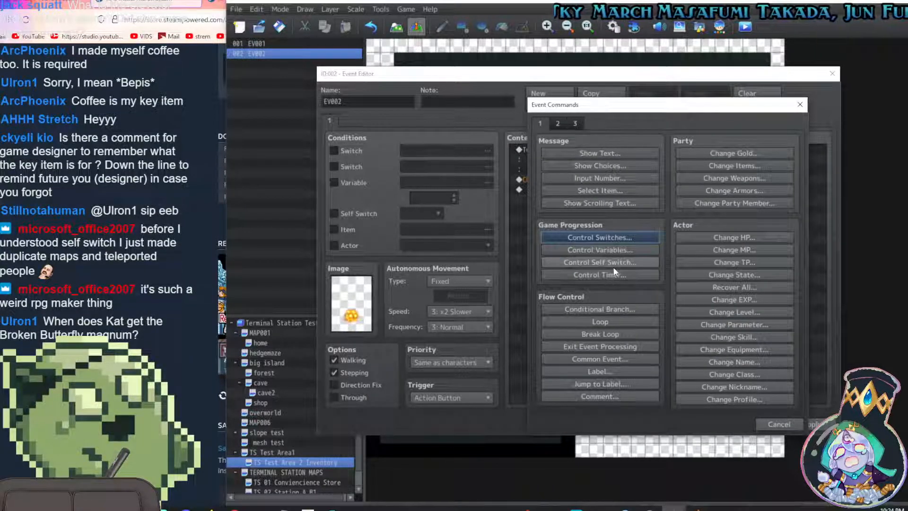
# Add a Control Self Switch command to the end of EV002's contents that sets self switch A to ON
pyautogui.click(615, 262)
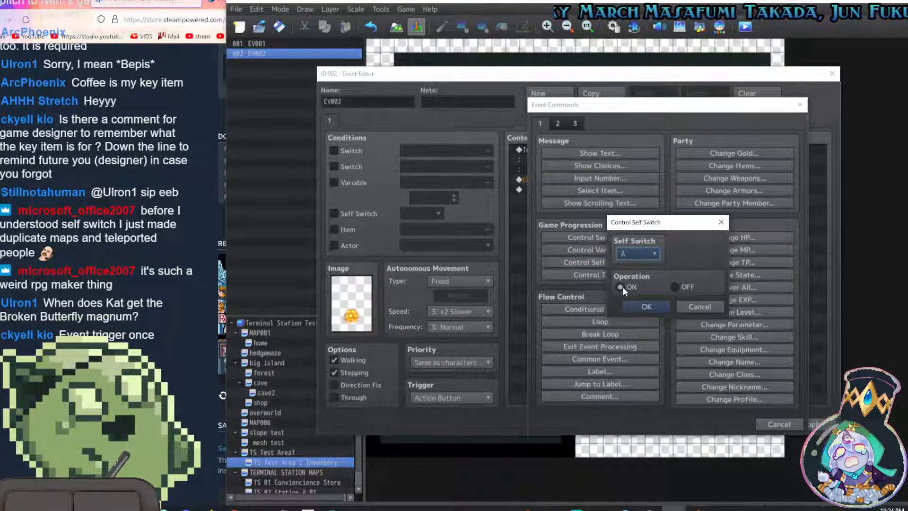
pyautogui.click(656, 307)
pyautogui.click(589, 149)
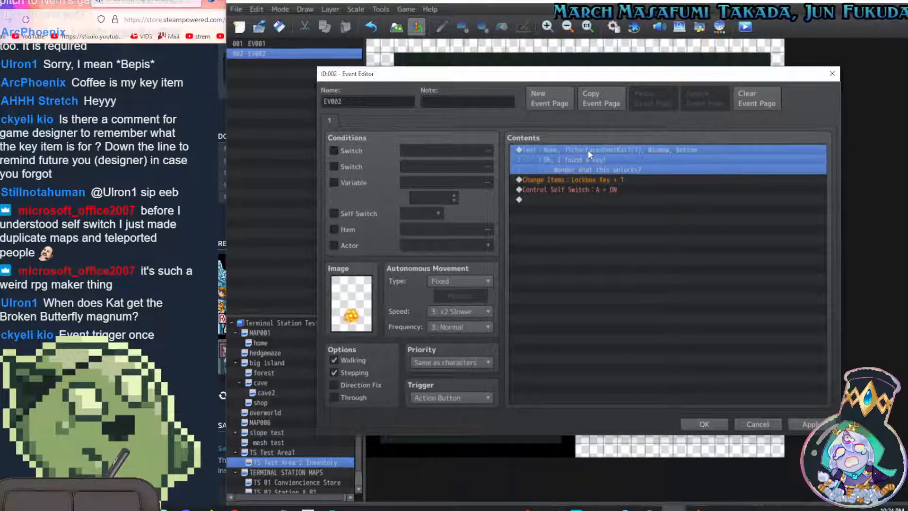
pyautogui.click(583, 178)
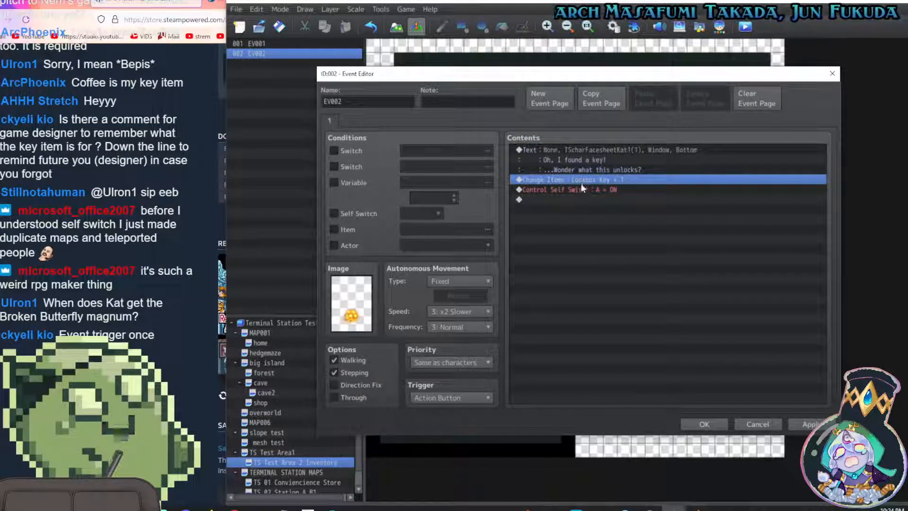
pyautogui.click(580, 189)
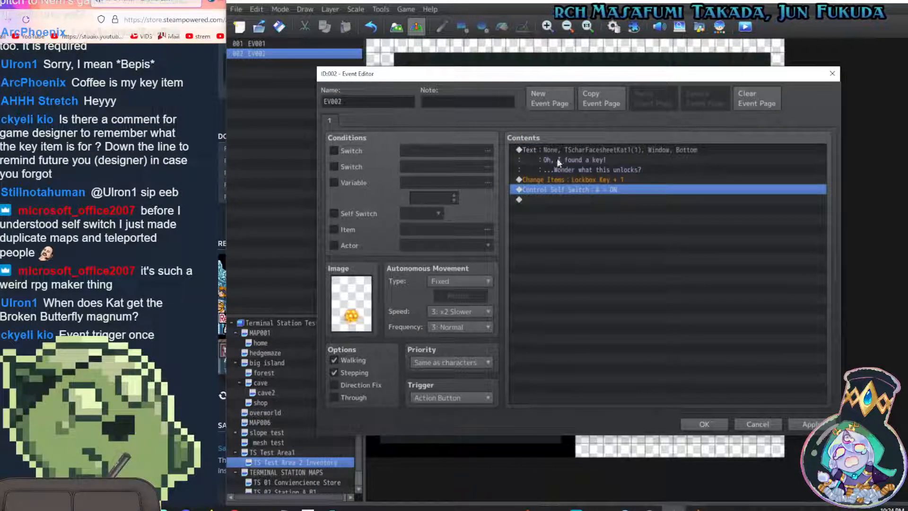
# Add a blank second page to EV002 with self switch A as its condition, and save the event
pyautogui.click(552, 101)
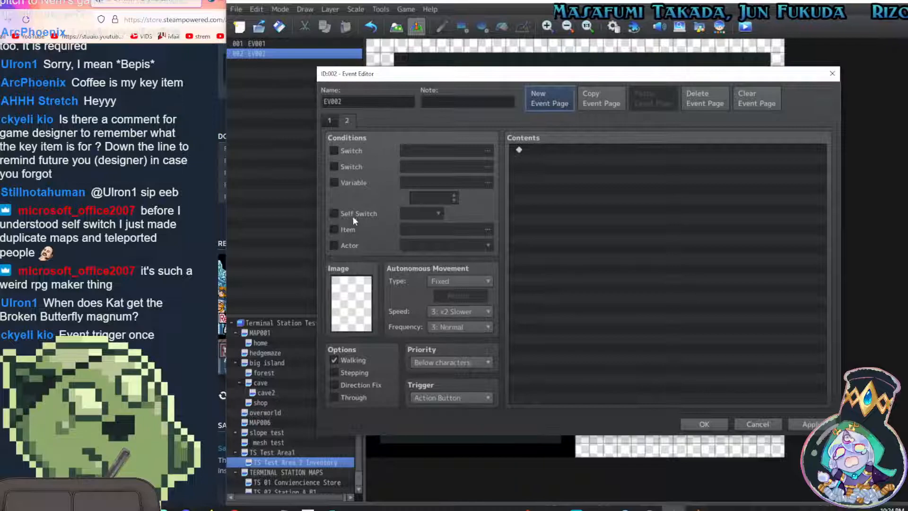
pyautogui.click(334, 214)
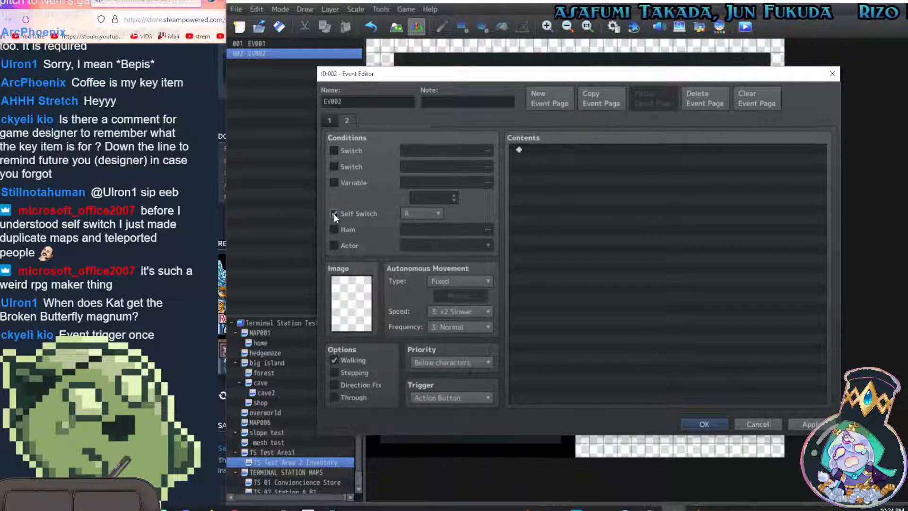
pyautogui.click(438, 215)
pyautogui.click(427, 216)
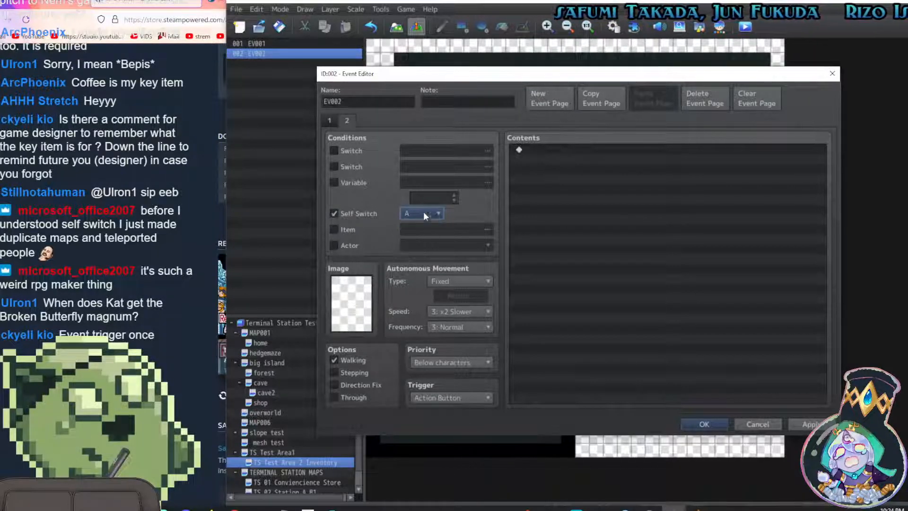
pyautogui.click(331, 121)
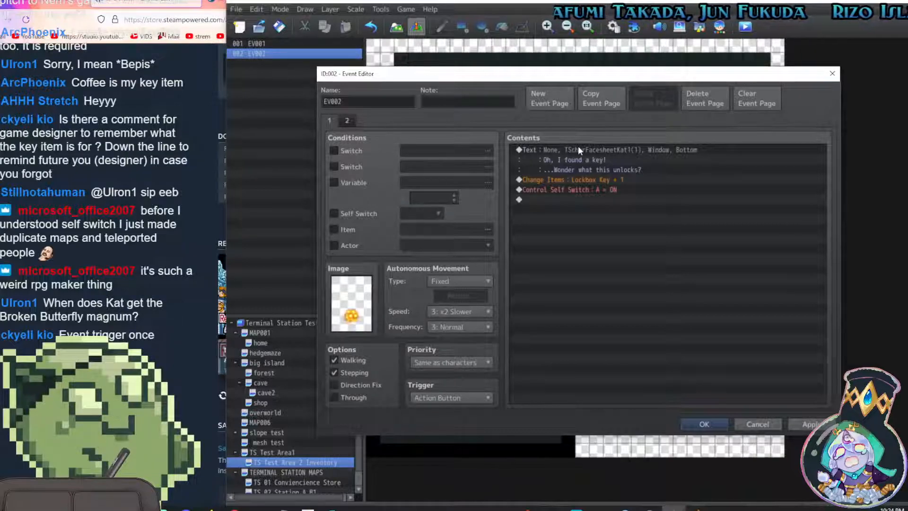
pyautogui.click(348, 120)
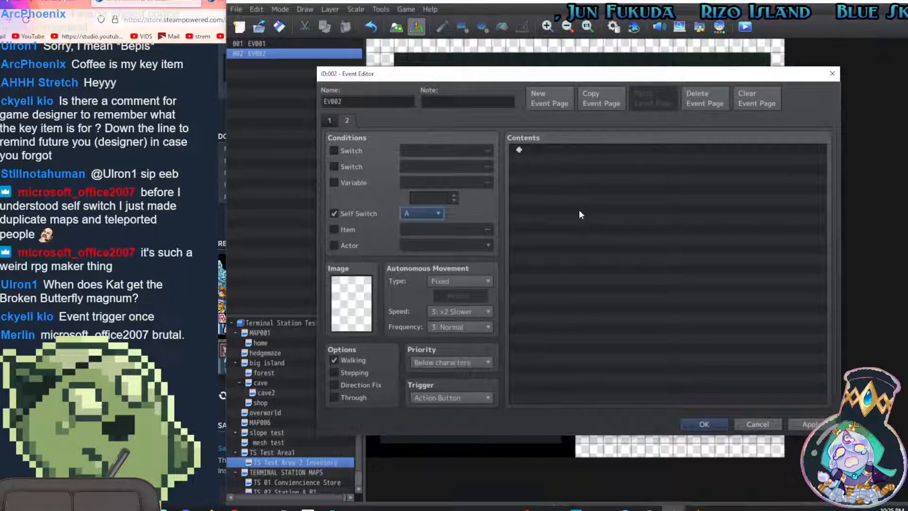
pyautogui.click(725, 427)
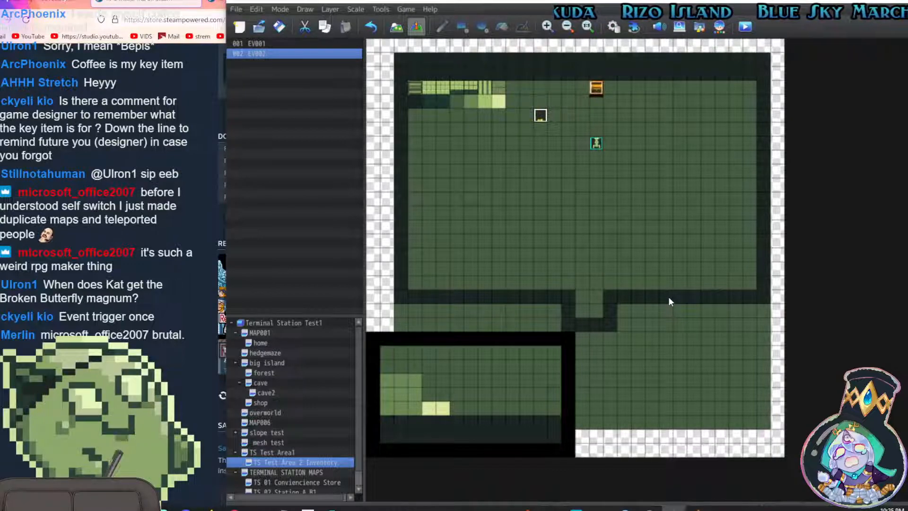
# Paint a wooden table tile on the map beneath the key pickup event EV002
pyautogui.click(397, 27)
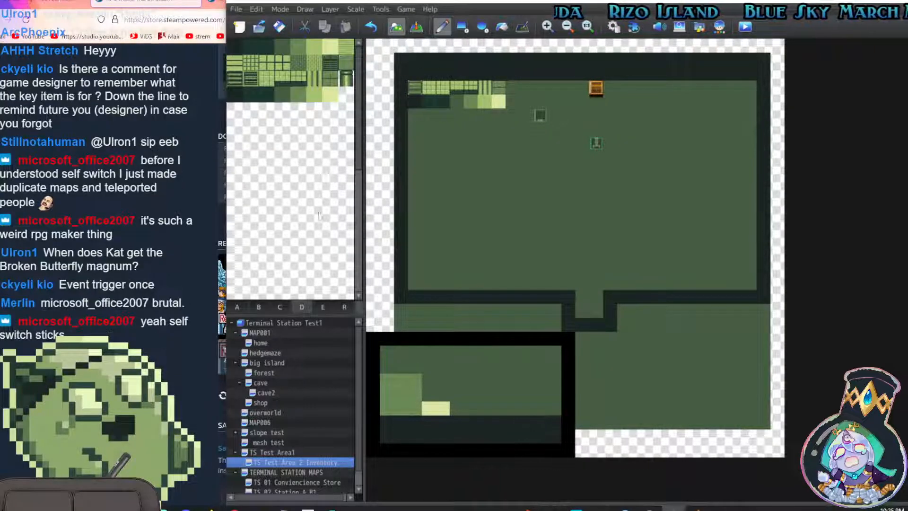
pyautogui.click(256, 306)
pyautogui.click(237, 306)
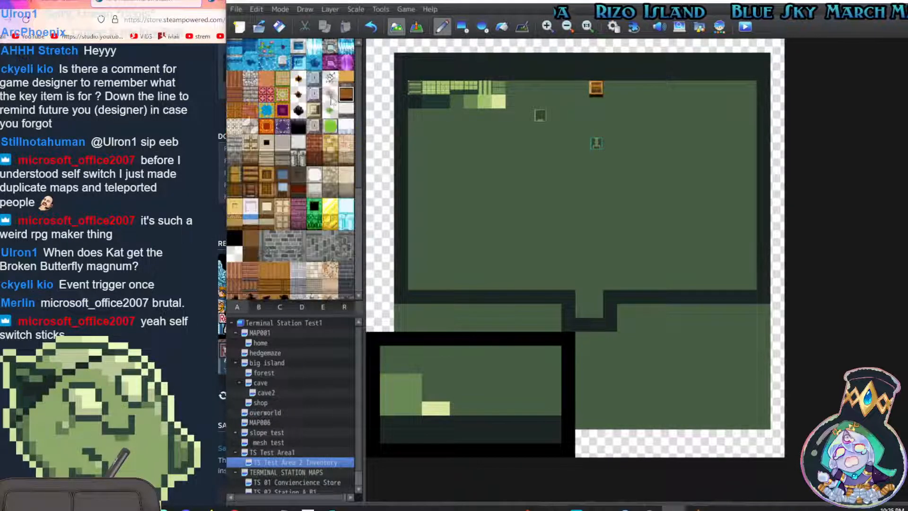
pyautogui.click(540, 116)
# Save the game changes, start a playtest, and pick up the key from the table once
pyautogui.click(745, 27)
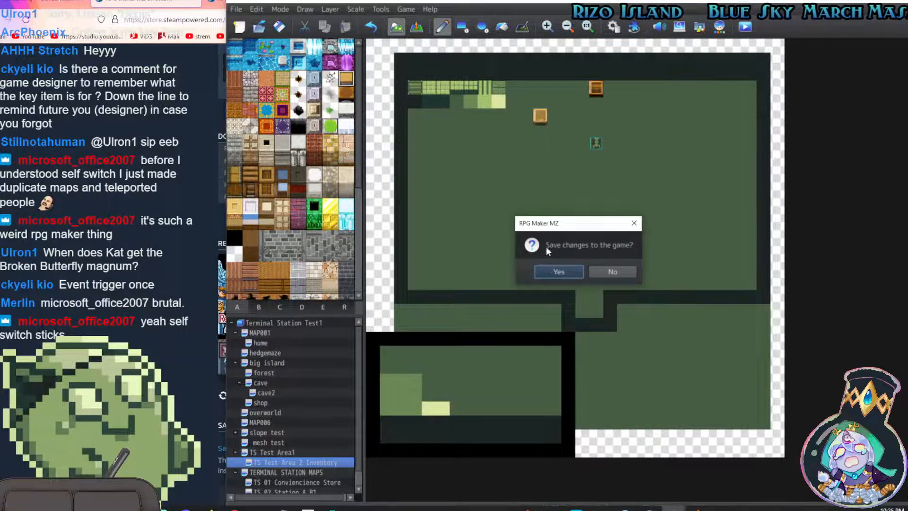
pyautogui.click(551, 271)
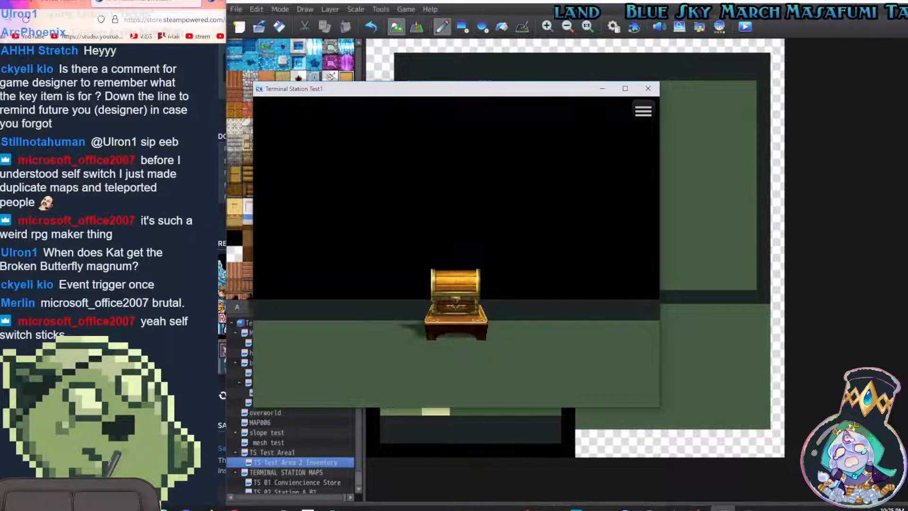
pyautogui.press('Up')
pyautogui.press('Left')
pyautogui.press('Left')
pyautogui.press('Up')
pyautogui.press('Down')
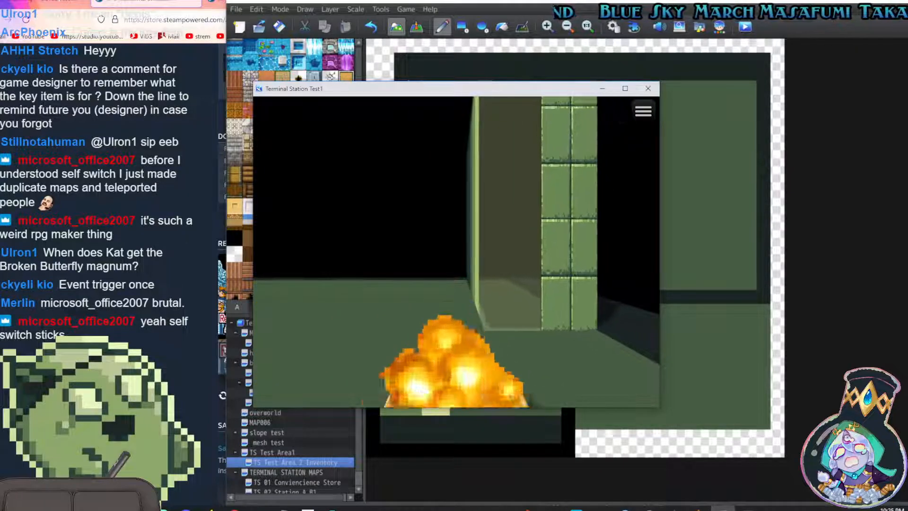
pyautogui.press('Up')
pyautogui.press('Return')
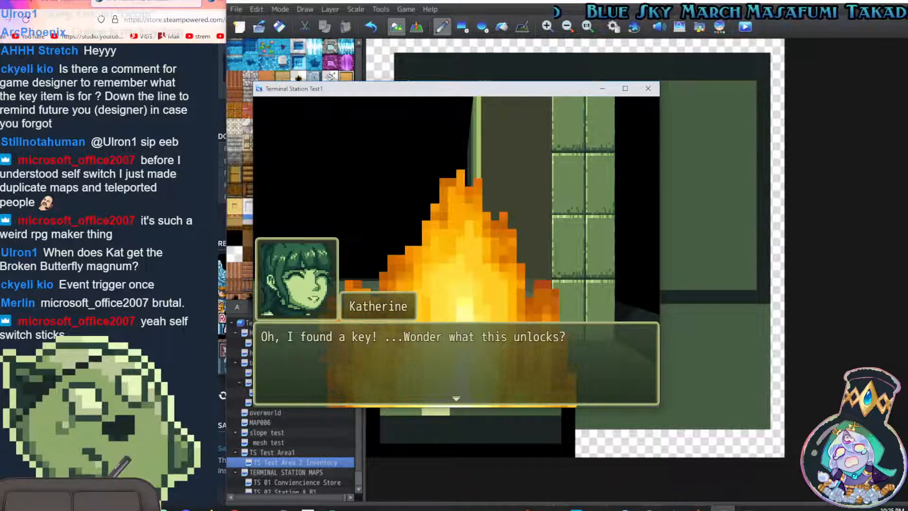
pyautogui.press('Return')
pyautogui.press('Down')
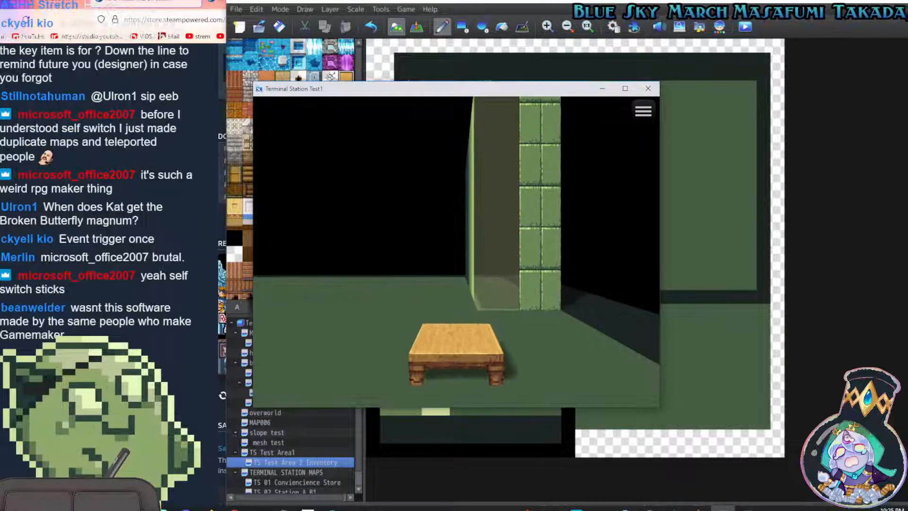
pyautogui.press('Up')
pyautogui.press('Down')
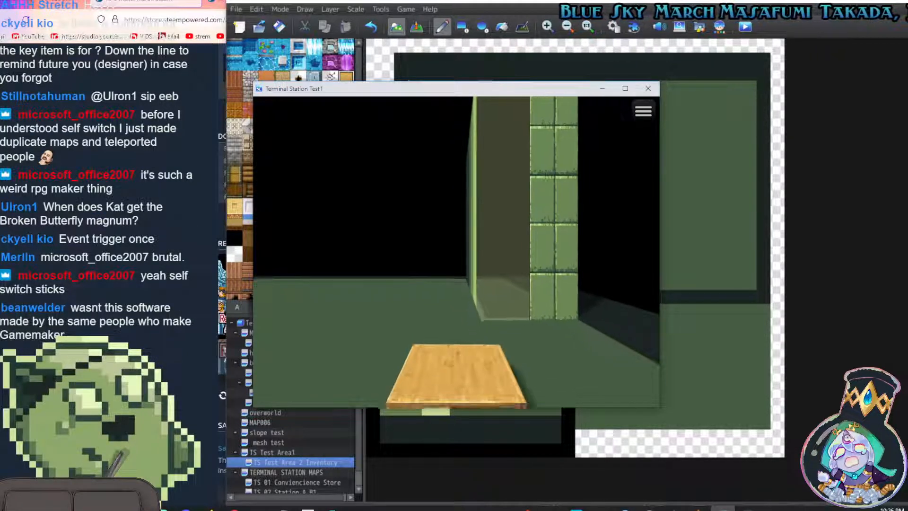
# Check the Key Item category of the in-game inventory for the Lockbox Key, and return to the map
pyautogui.press('Escape')
pyautogui.press('Return')
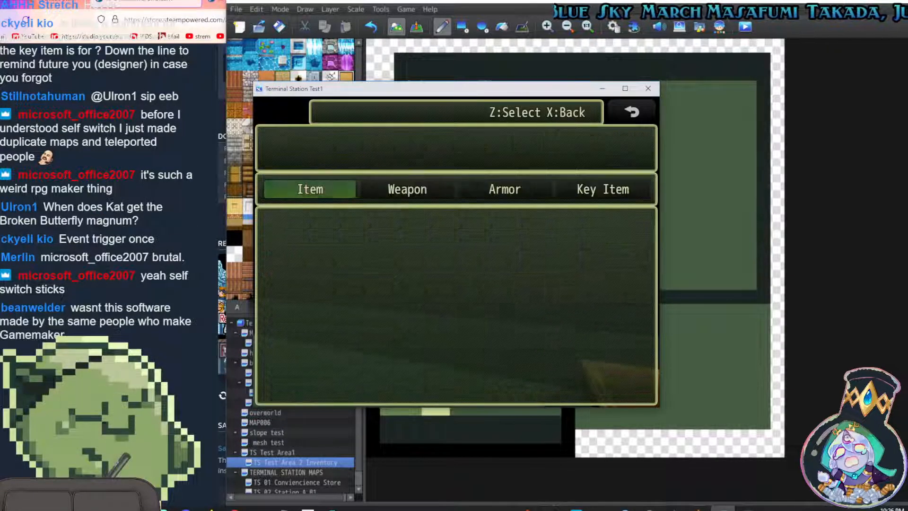
pyautogui.press('Return')
pyautogui.press('Escape')
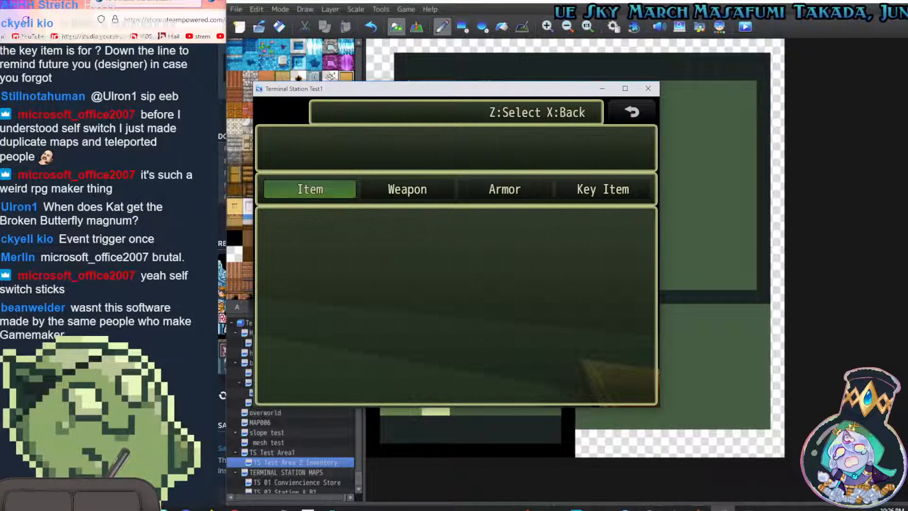
pyautogui.press('Right')
pyautogui.press('Right')
pyautogui.press('Right')
pyautogui.press('Return')
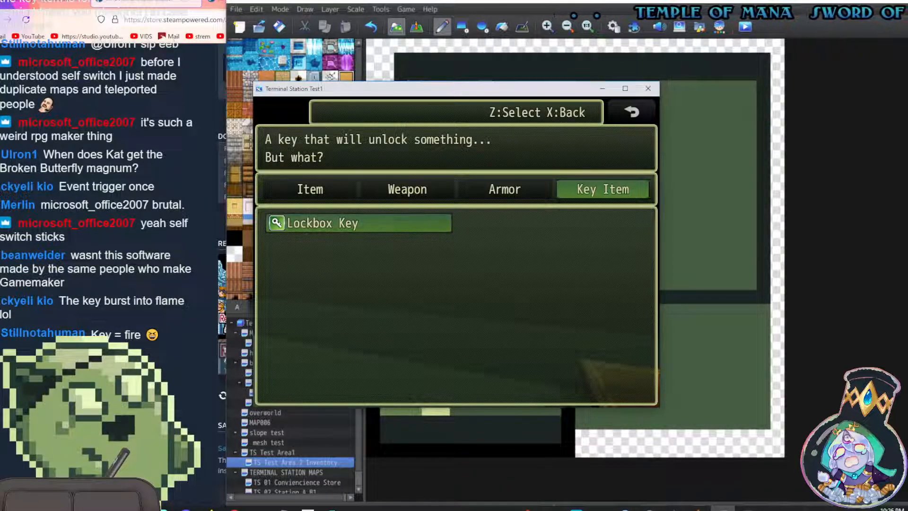
pyautogui.press('x')
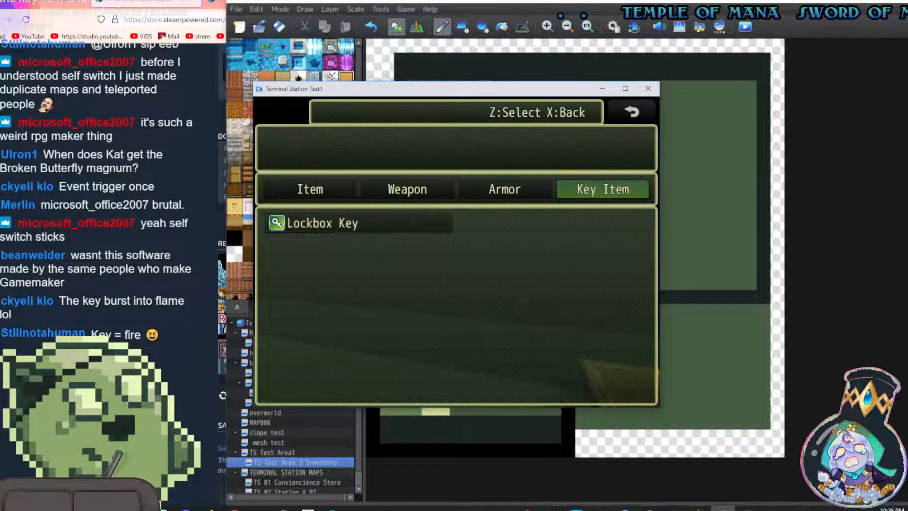
pyautogui.press('x')
pyautogui.press('x')
# Walk to the treasure chest, interact with it, and go through its locked-box dialogue
pyautogui.press('Right')
pyautogui.press('Up')
pyautogui.press('Left')
pyautogui.press('Up')
pyautogui.press('Left')
pyautogui.press('Right')
pyautogui.press('z')
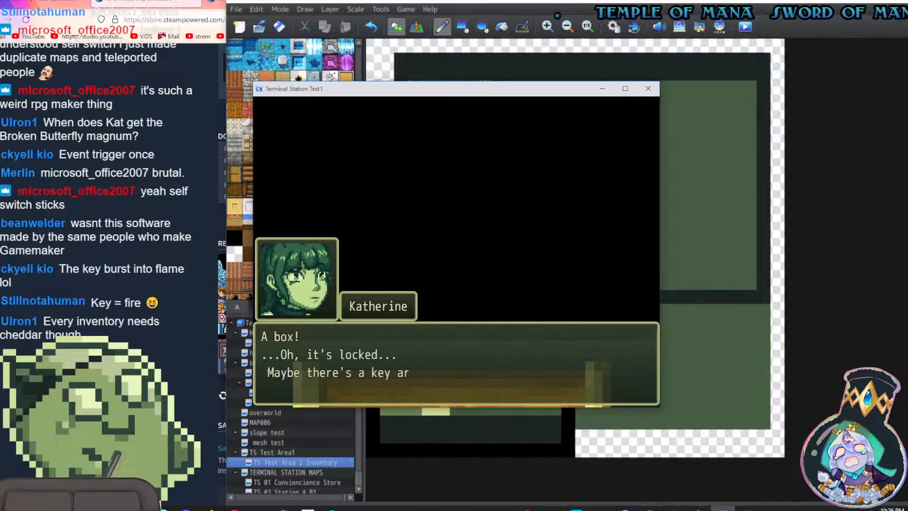
pyautogui.press('z')
pyautogui.press('z')
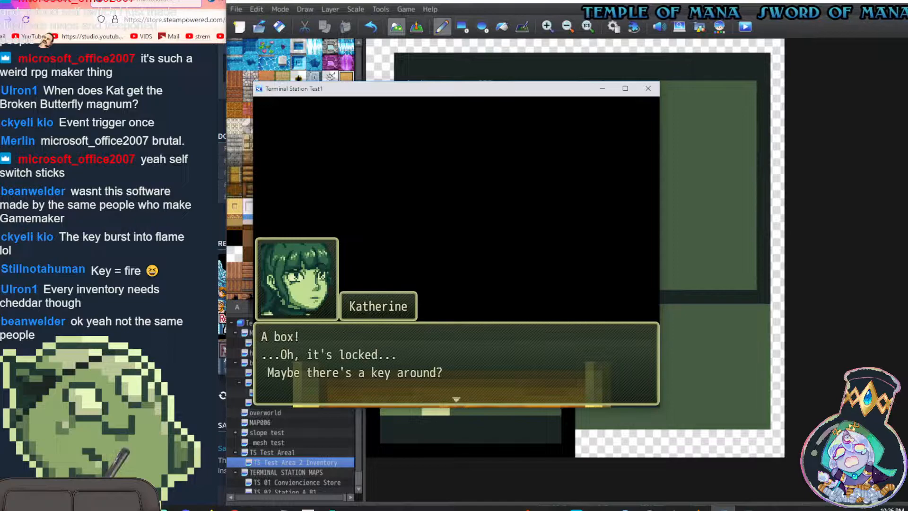
pyautogui.press('z')
# Recheck the Lockbox Key in the in-game inventory while standing at the chest, and close the playtest
pyautogui.press('x')
pyautogui.press('z')
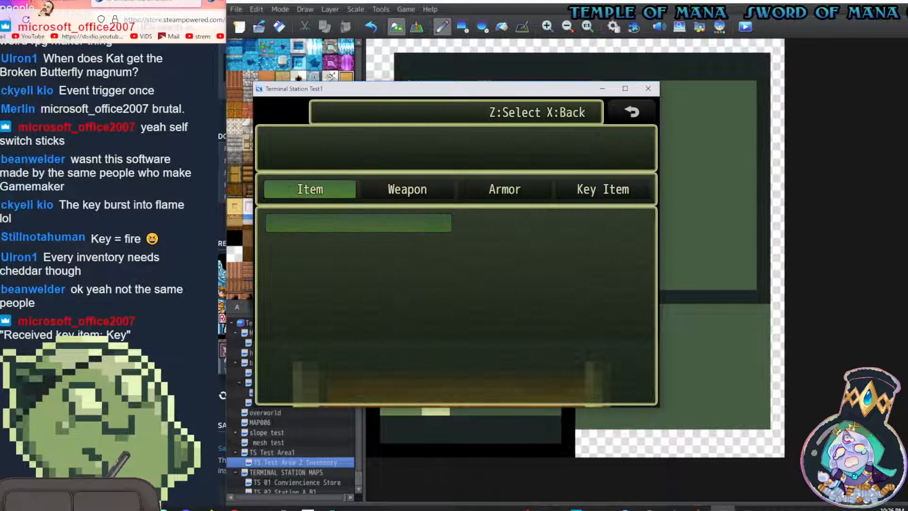
pyautogui.press('Left')
pyautogui.press('z')
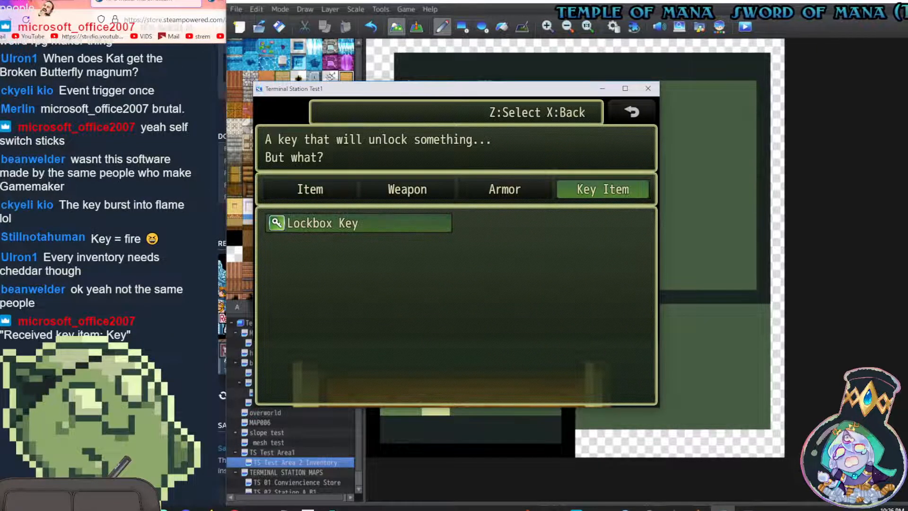
pyautogui.press('x')
pyautogui.press('x')
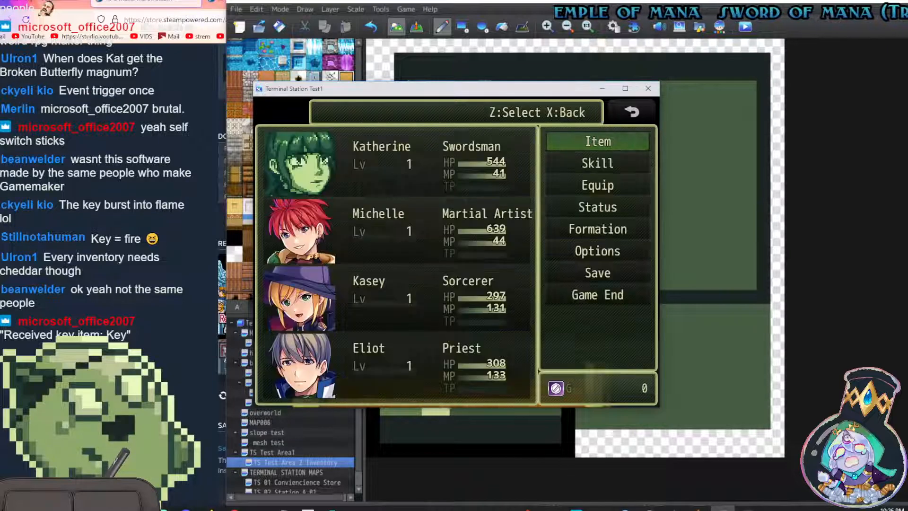
pyautogui.press('x')
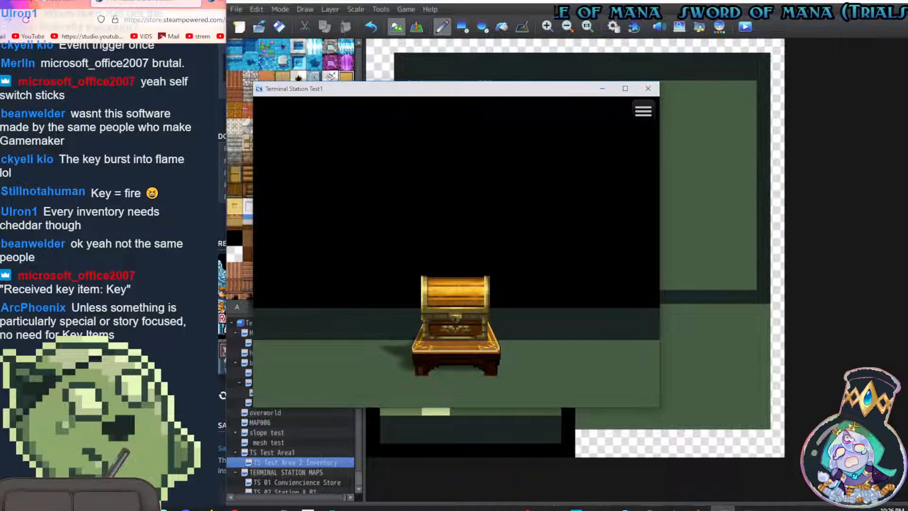
pyautogui.click(649, 88)
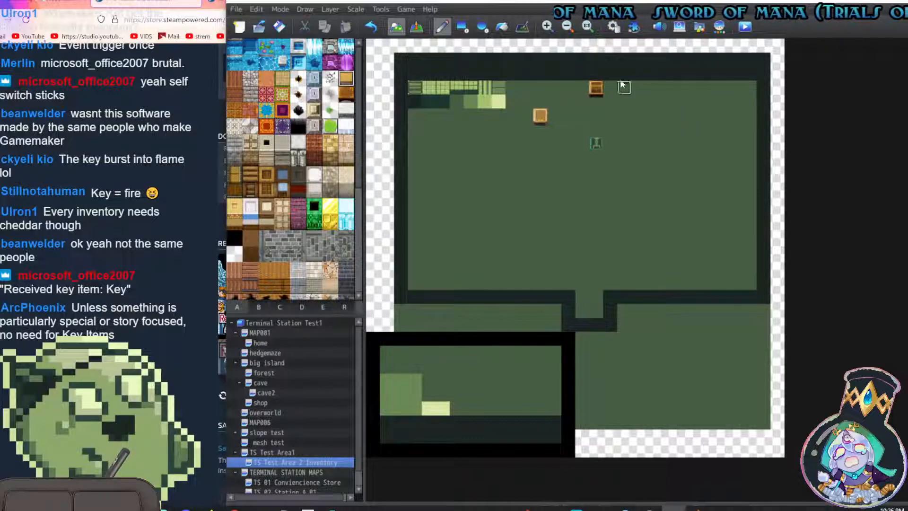
# Add a Select Item command after the text in chest event EV001, using variable 0001 perspective and item type Regular Item, and save the event
pyautogui.click(421, 30)
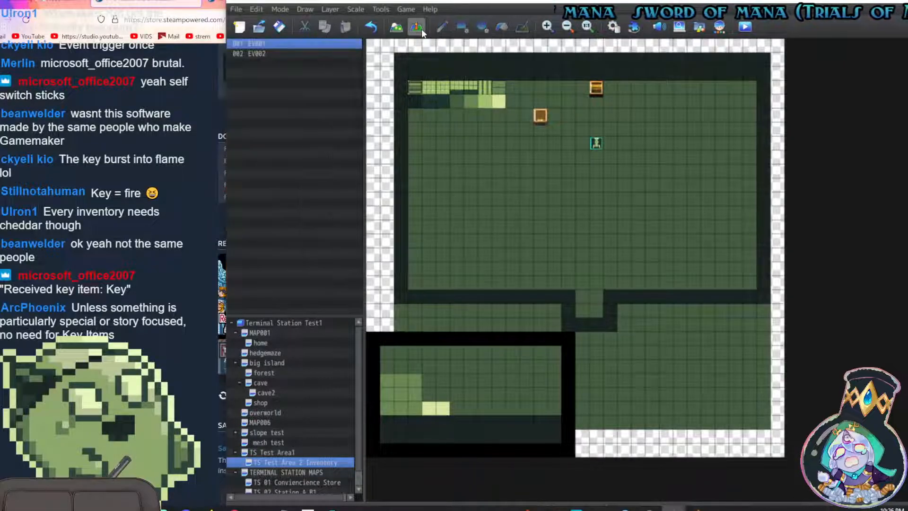
pyautogui.doubleClick(597, 89)
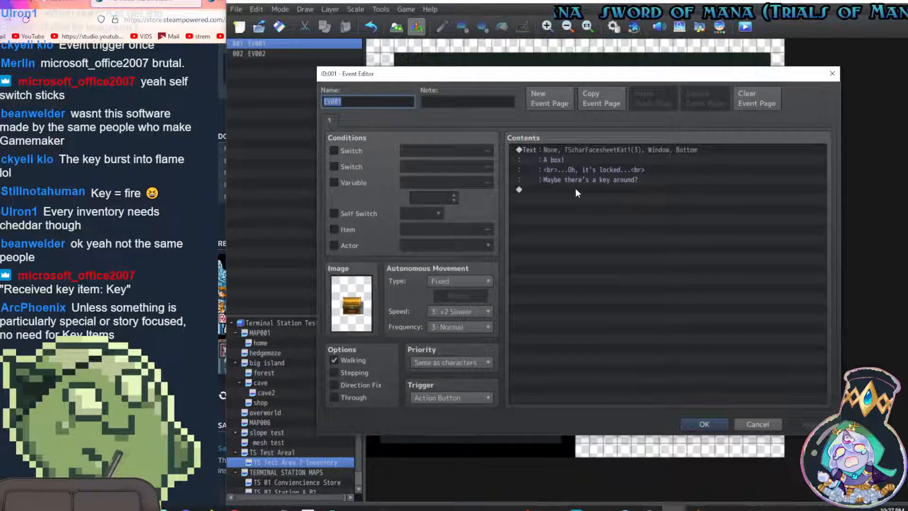
pyautogui.doubleClick(536, 187)
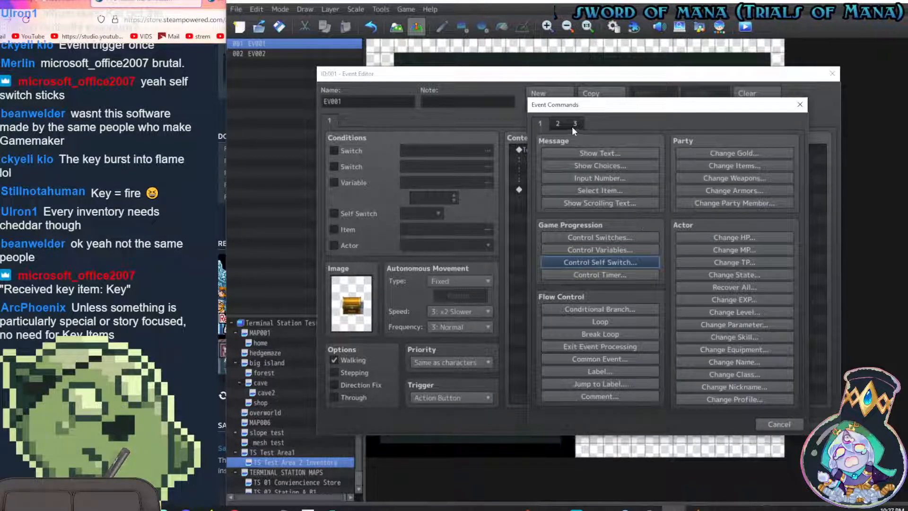
pyautogui.click(556, 123)
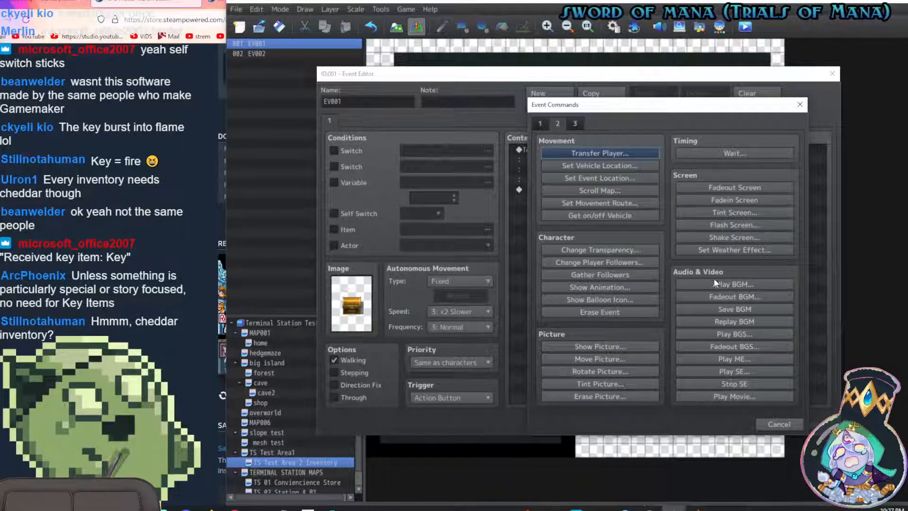
pyautogui.click(576, 119)
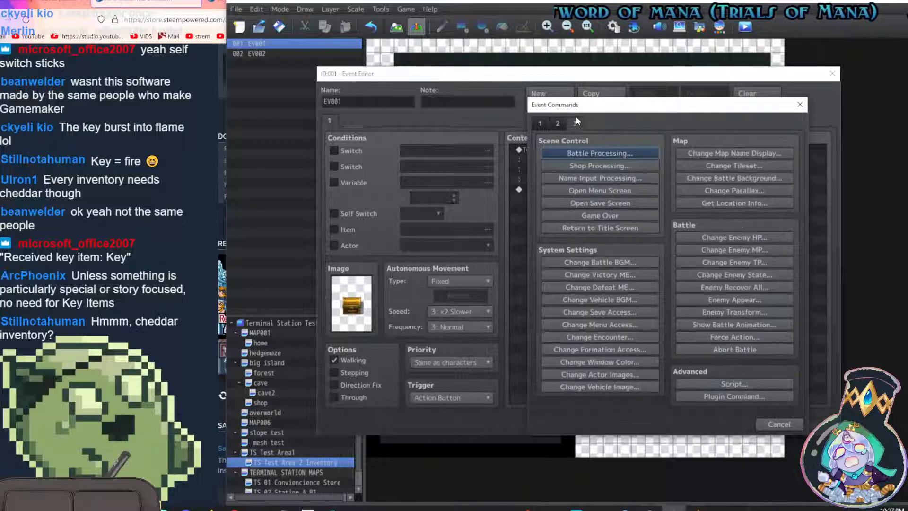
pyautogui.click(544, 124)
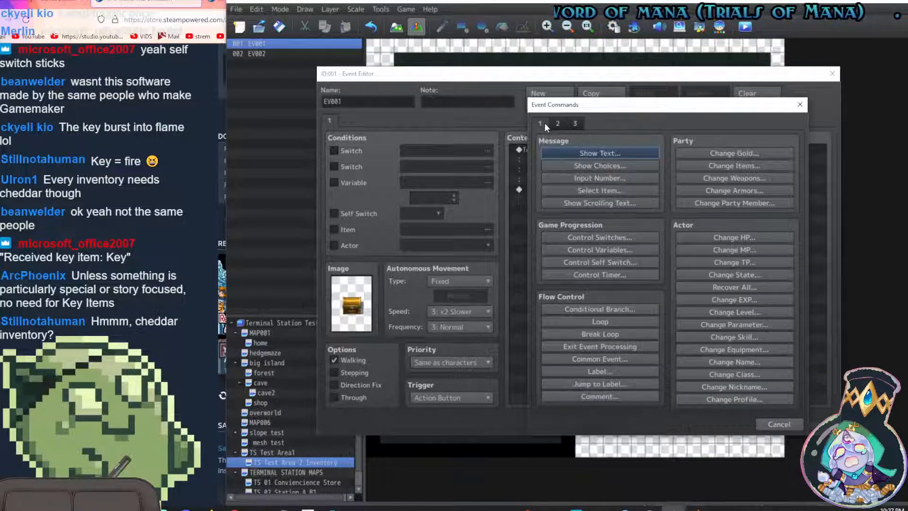
pyautogui.click(605, 191)
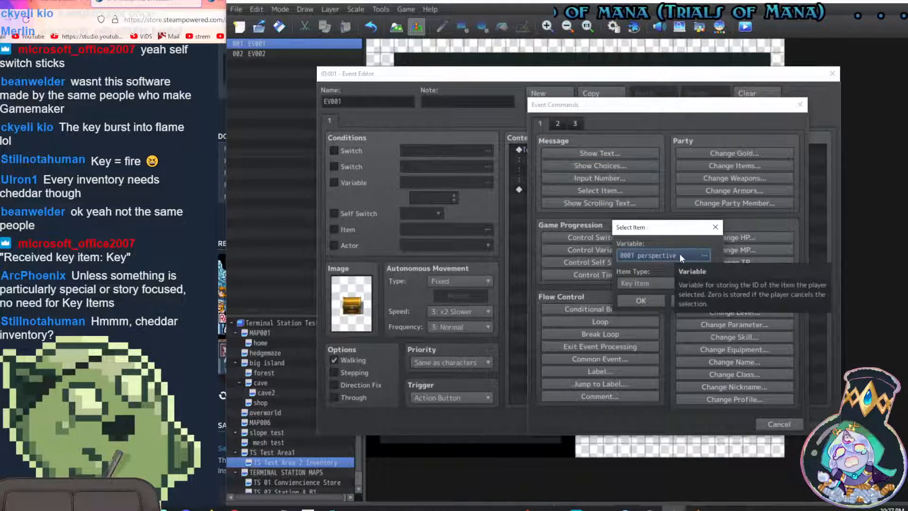
pyautogui.click(666, 256)
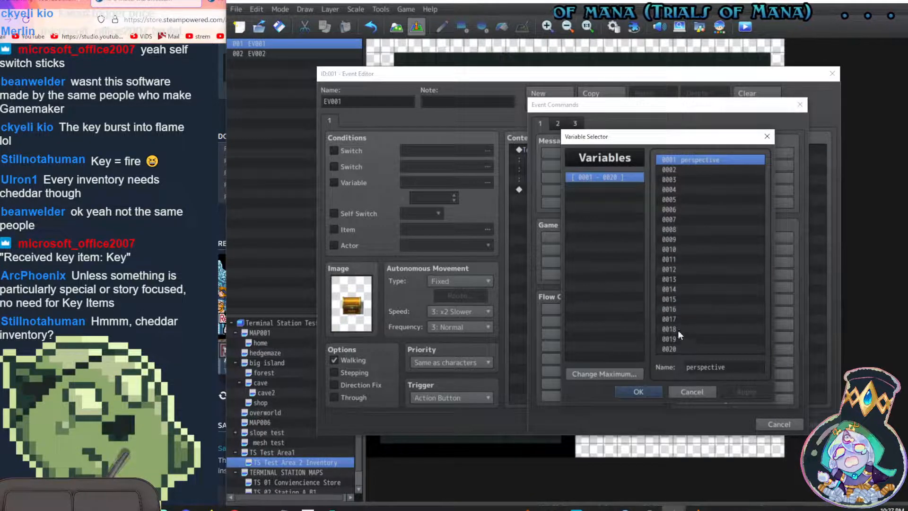
pyautogui.click(712, 393)
pyautogui.click(676, 282)
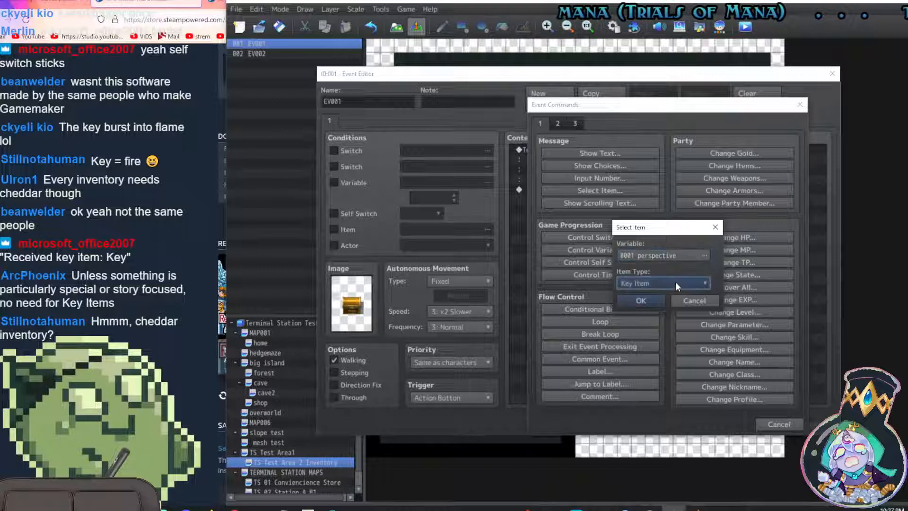
pyautogui.click(653, 308)
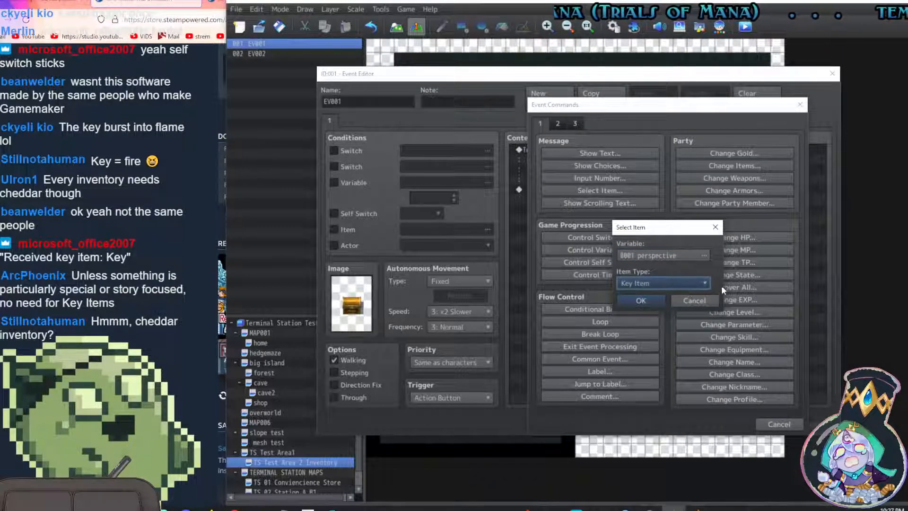
pyautogui.click(657, 283)
pyautogui.click(651, 295)
pyautogui.click(654, 300)
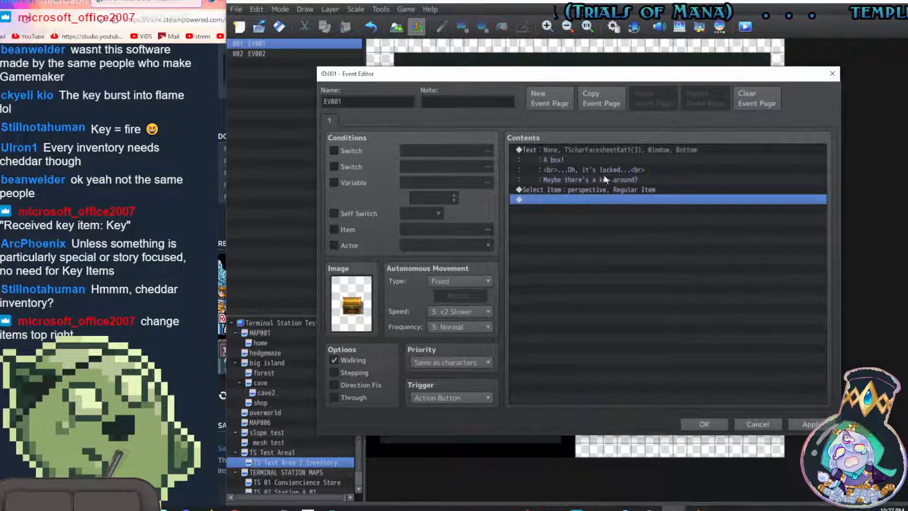
pyautogui.click(704, 424)
# Review EV002's contents, and set the Lockbox Key's item type to Regular Item in the database
pyautogui.doubleClick(541, 115)
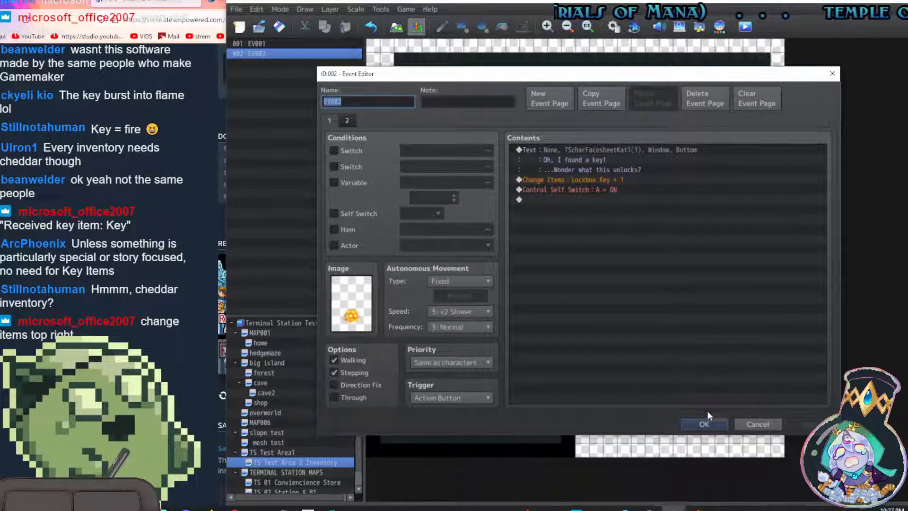
pyautogui.click(705, 423)
pyautogui.click(613, 27)
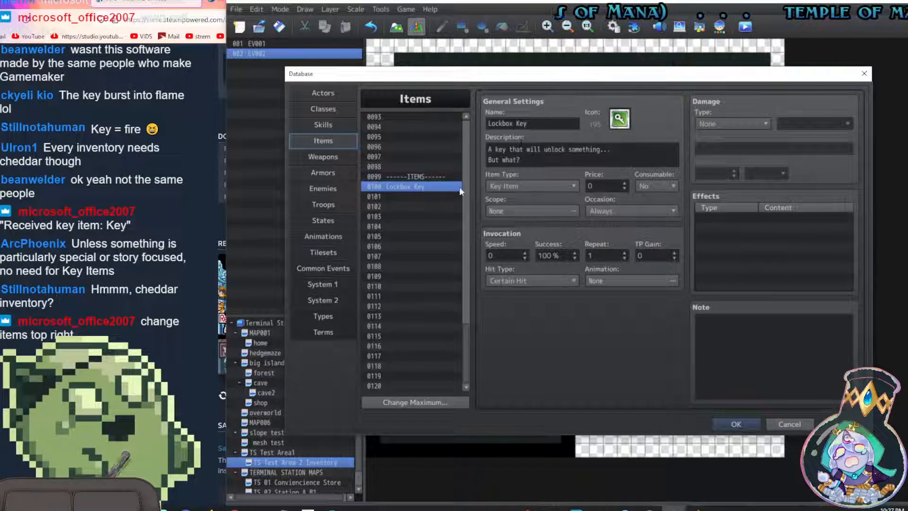
pyautogui.click(530, 186)
pyautogui.click(516, 195)
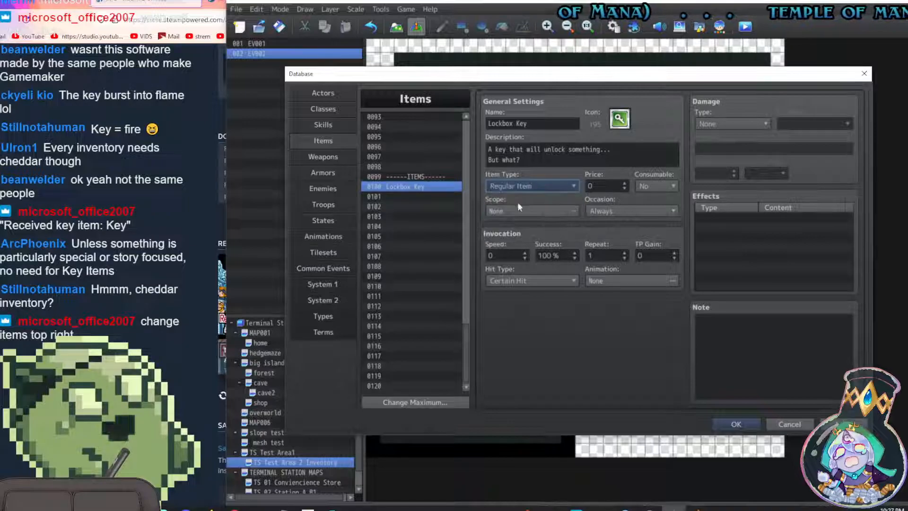
pyautogui.click(739, 426)
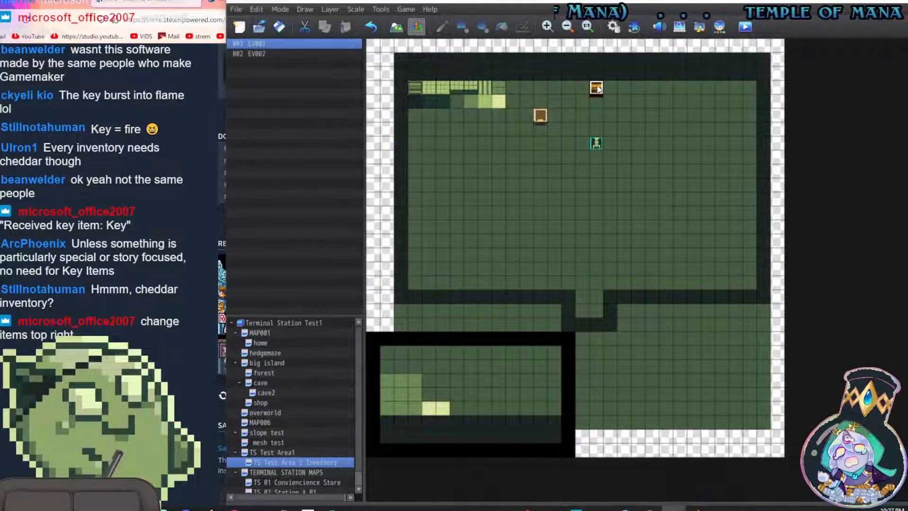
# Review the Select Item command in chest event EV001 and the available variables, keeping variable 0001 perspective and Regular Item
pyautogui.doubleClick(596, 87)
pyautogui.click(598, 189)
pyautogui.press('Insert')
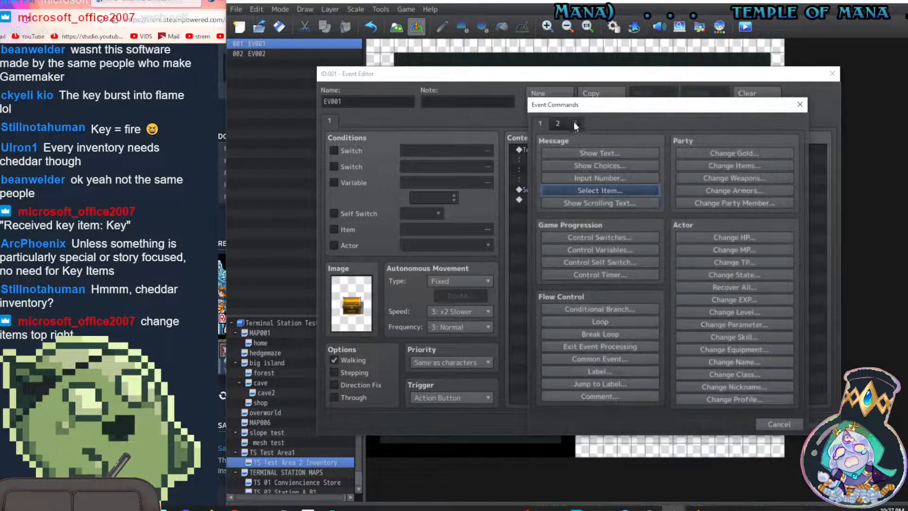
pyautogui.click(652, 192)
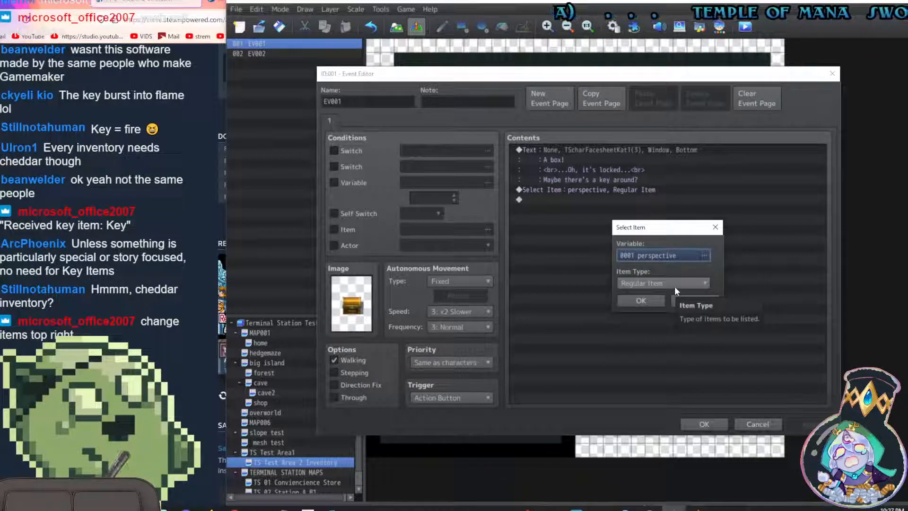
pyautogui.click(672, 256)
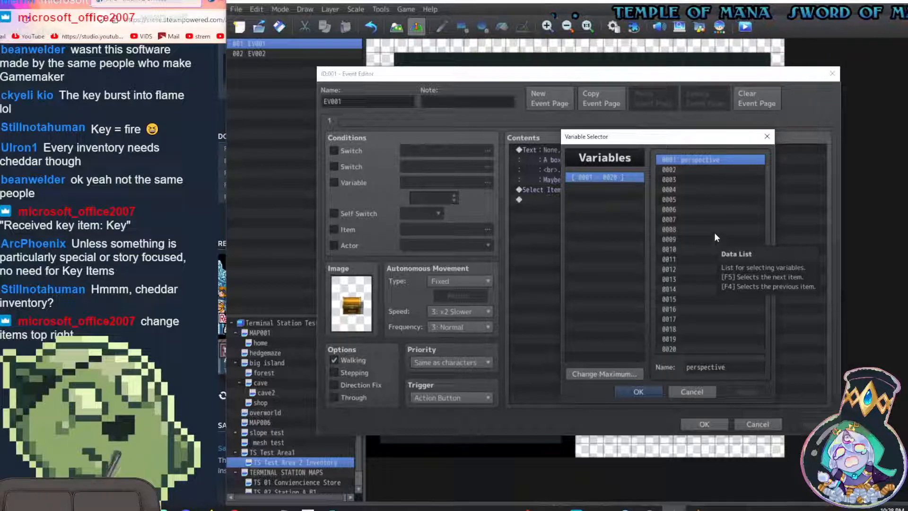
pyautogui.click(704, 391)
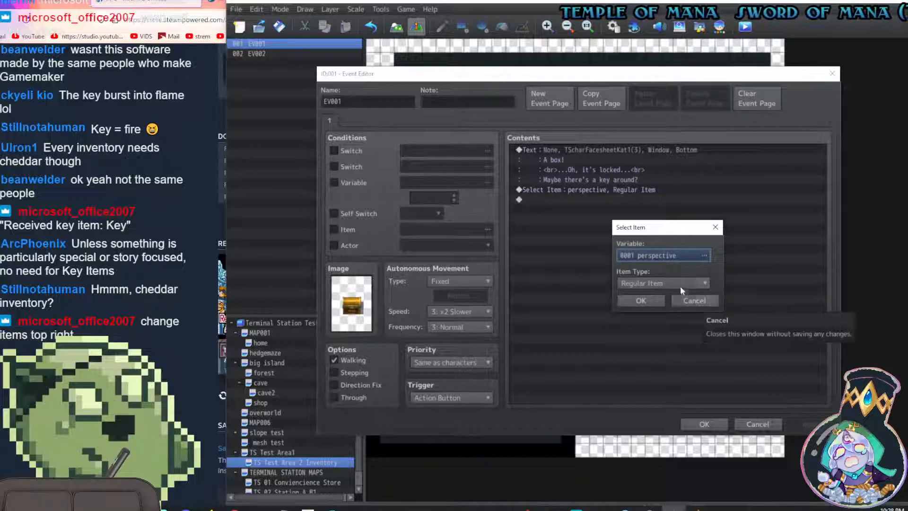
pyautogui.click(691, 253)
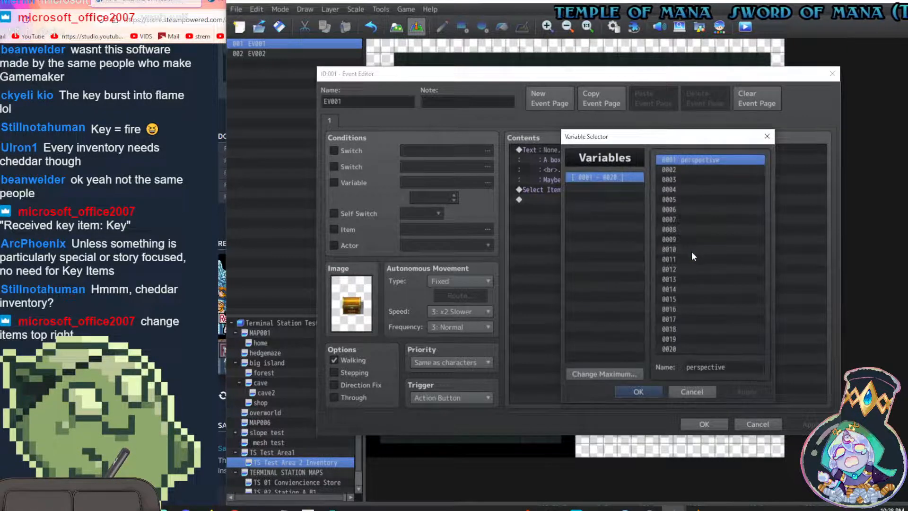
pyautogui.click(648, 391)
pyautogui.click(659, 302)
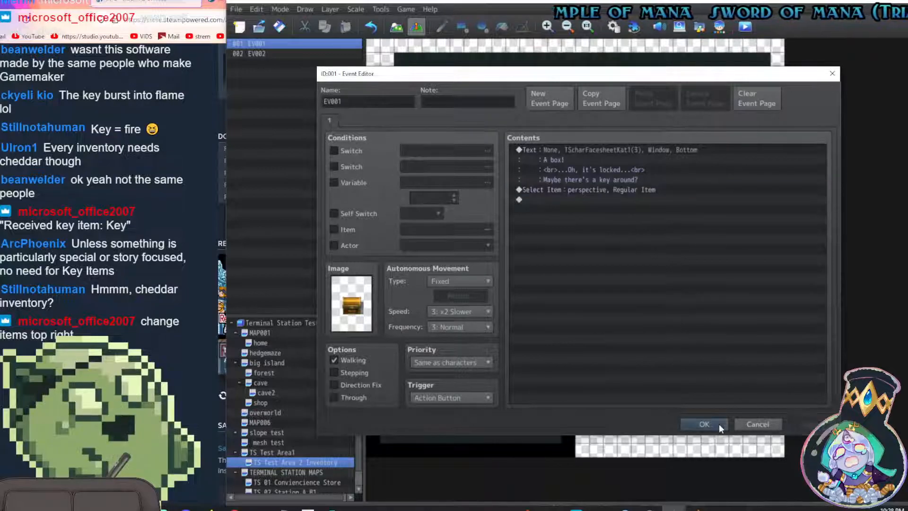
pyautogui.click(720, 424)
# Save the game changes, start a playtest, and try the locked chest without carrying the key
pyautogui.click(746, 28)
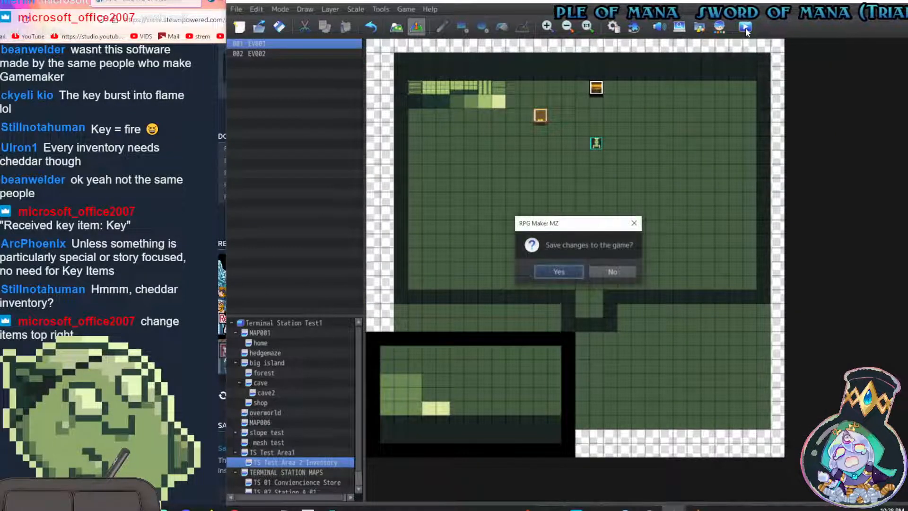
pyautogui.press('Return')
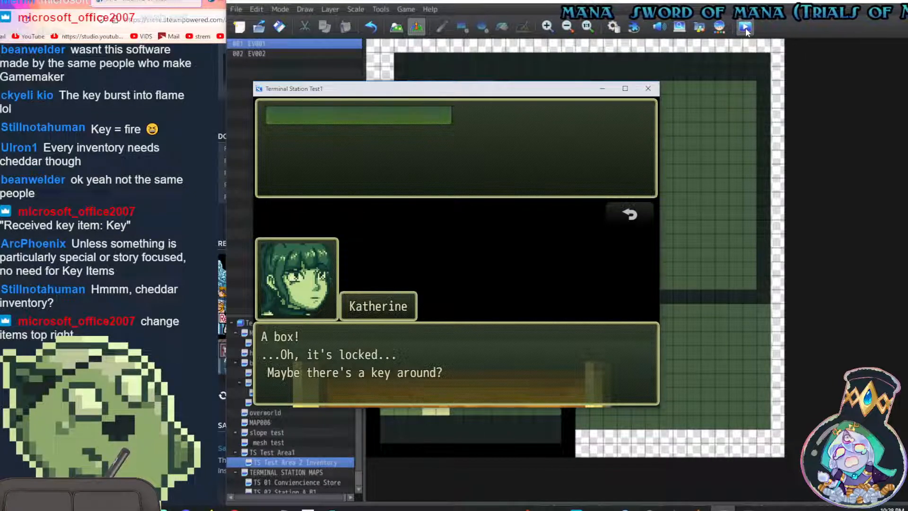
pyautogui.press('Return')
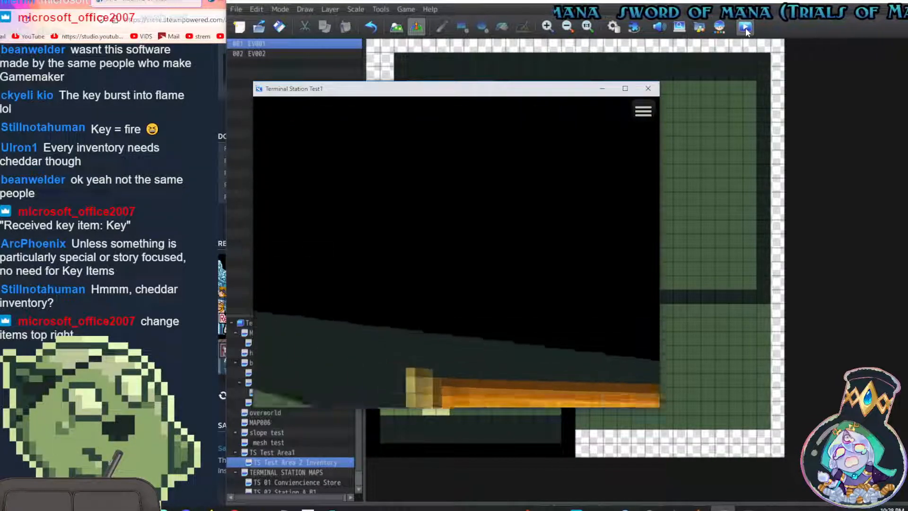
# Walk to the key pickup in the playtest room and collect the Lockbox Key
pyautogui.press('Left')
pyautogui.press('Right')
pyautogui.press('Up')
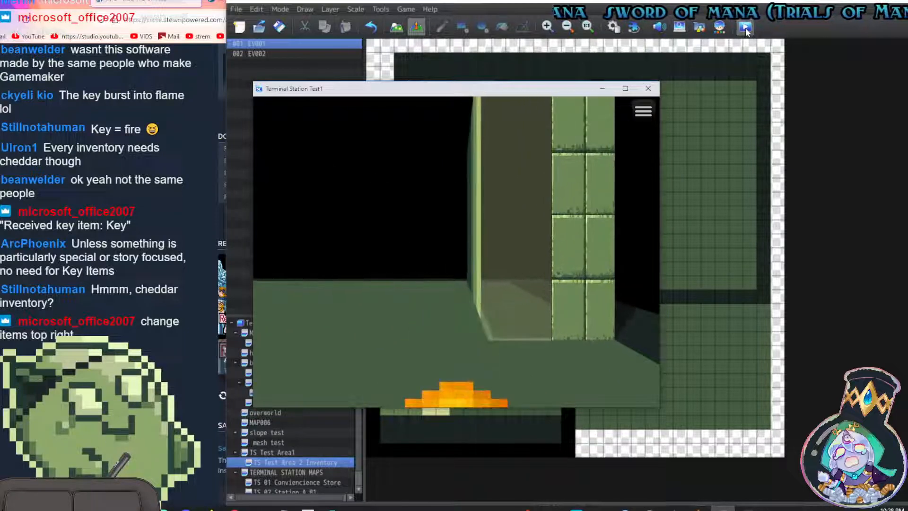
pyautogui.press('Return')
pyautogui.press('Right')
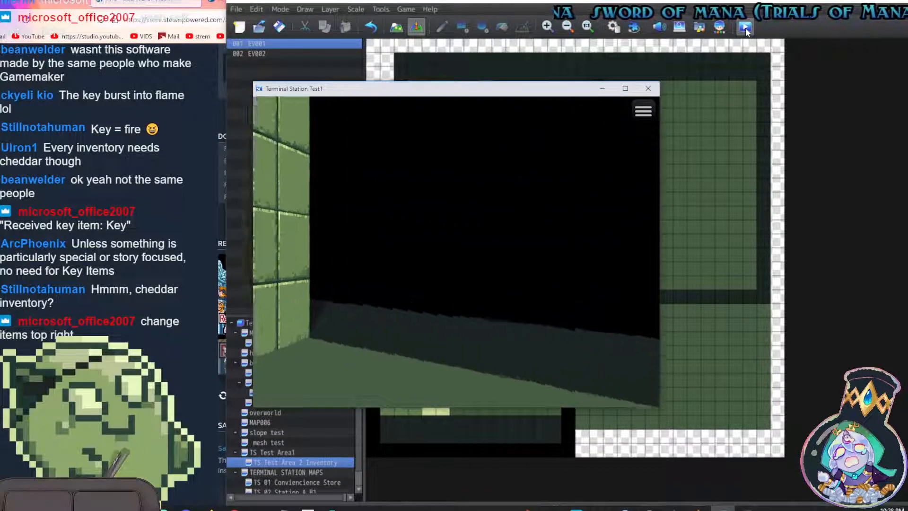
# Return to the treasure chest, interact with it, and choose the Lockbox Key in the item selection
pyautogui.press('Right')
pyautogui.press('Up')
pyautogui.press('Left')
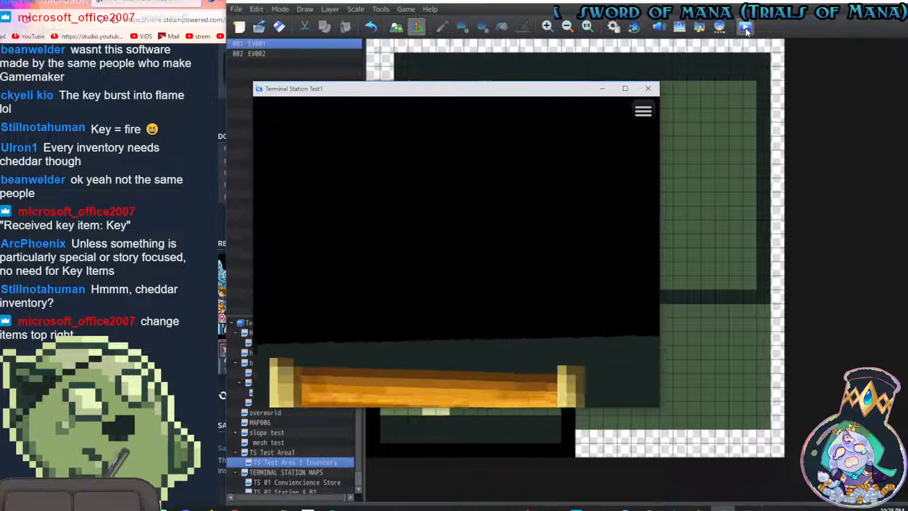
pyautogui.press('Return')
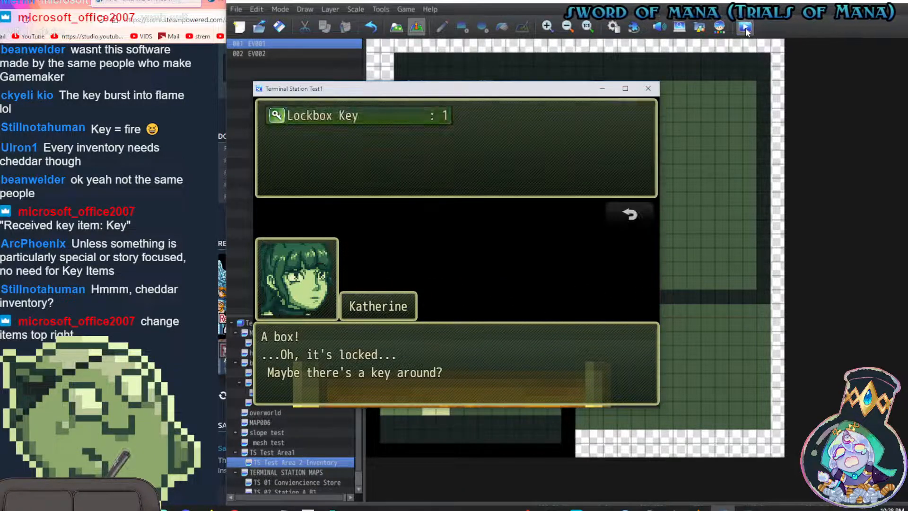
pyautogui.press('Return')
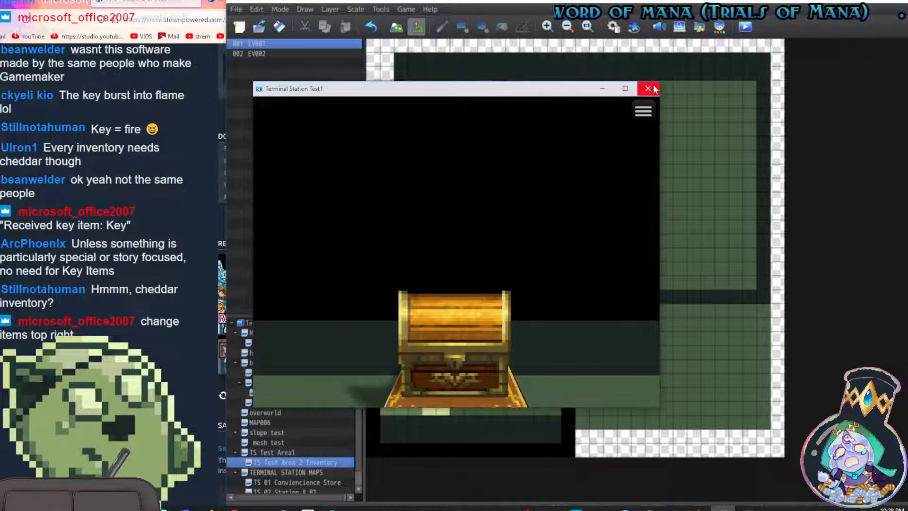
# Interact with the chest a second time and use the Lockbox Key on it again
pyautogui.press('Up')
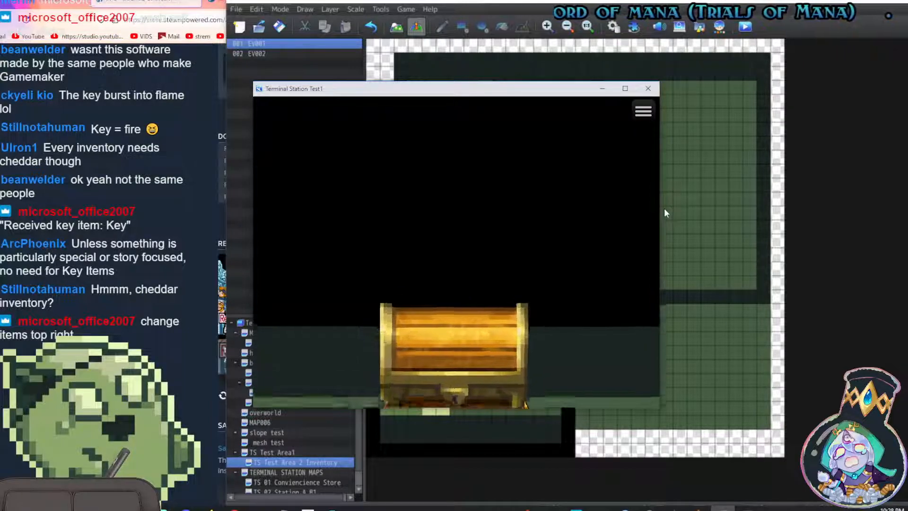
pyautogui.press('Return')
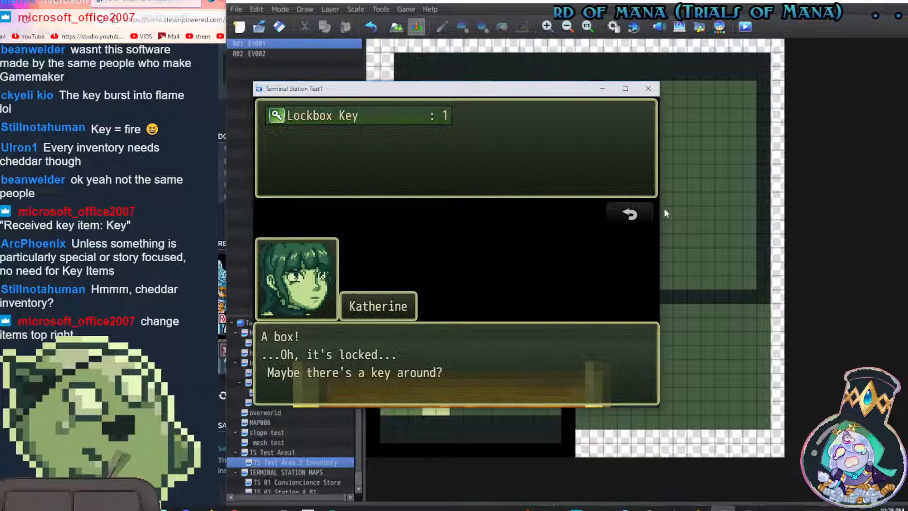
pyautogui.press('Return')
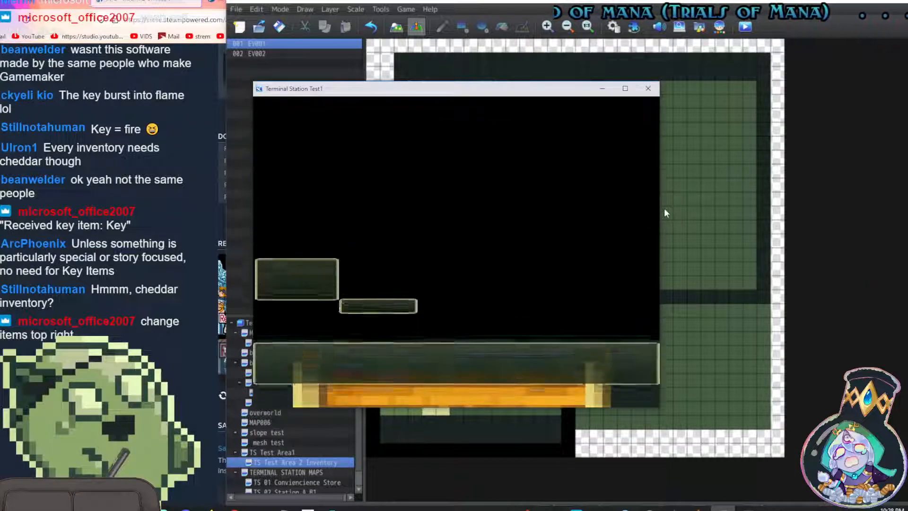
pyautogui.press('Return')
pyautogui.press('Return')
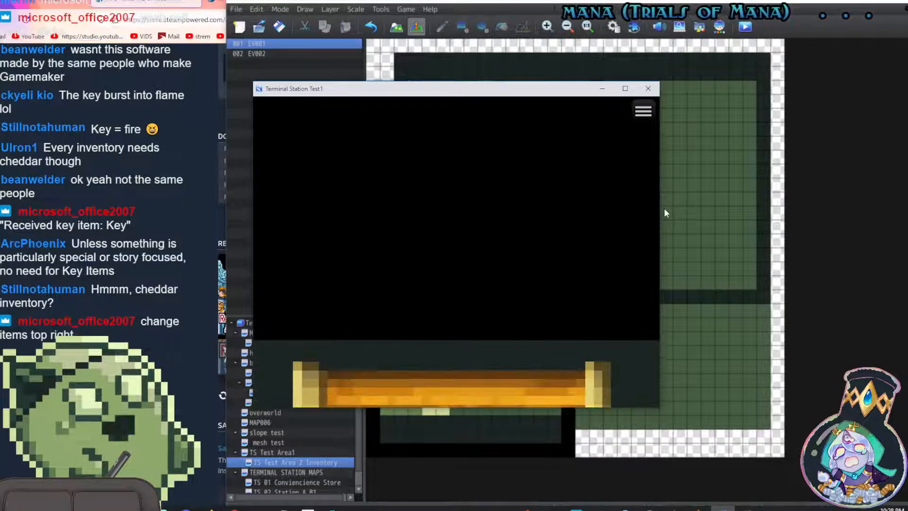
# Check the in-game inventory for the Lockbox Key after using it on the chest, and close the playtest
pyautogui.press('Escape')
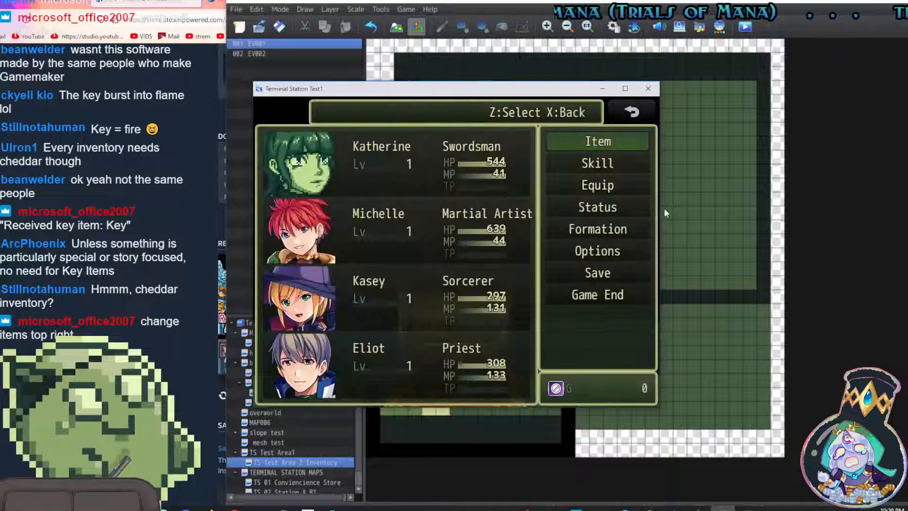
pyautogui.press('z')
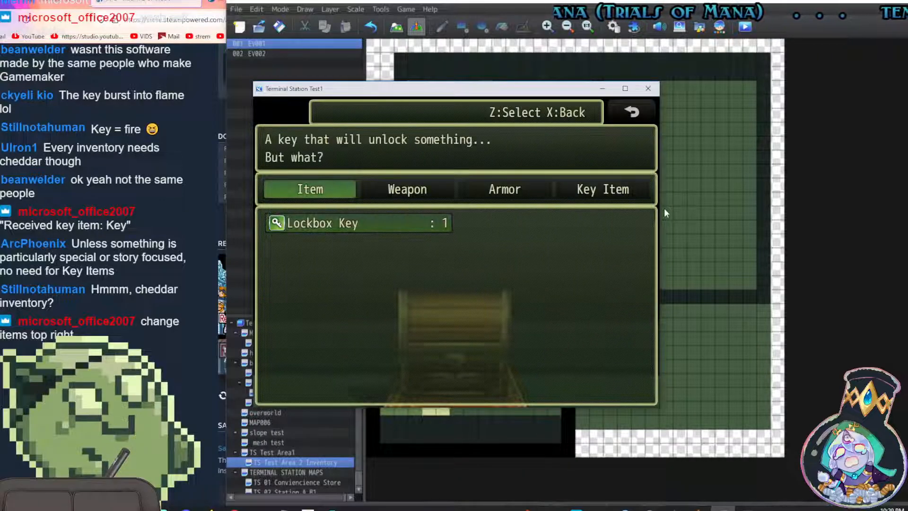
pyautogui.press('x')
pyautogui.press('x')
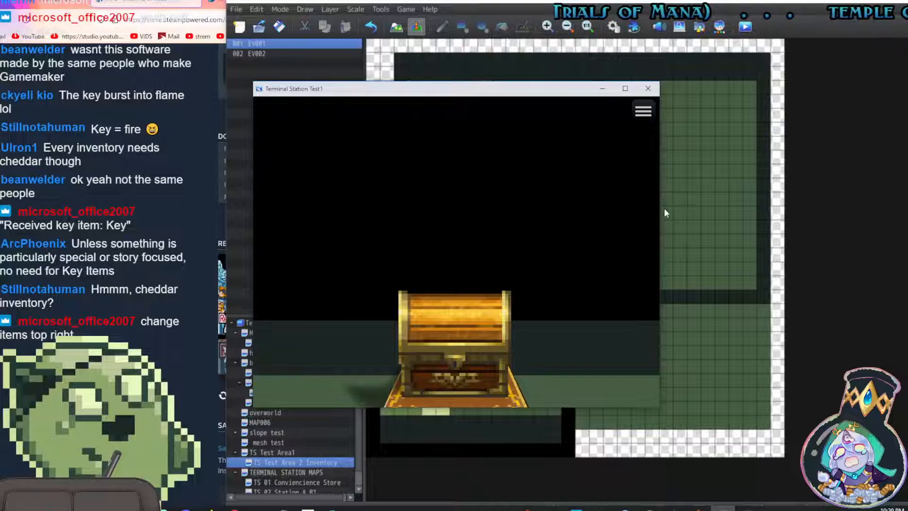
pyautogui.click(648, 89)
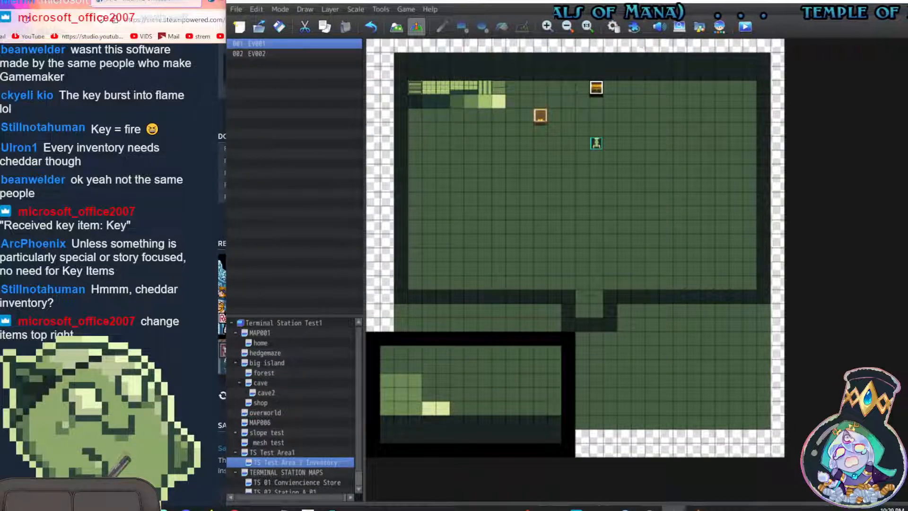
# Inspect the Lockbox Key's effects in the item database, and set the maximum number of items to 500
pyautogui.press('F9')
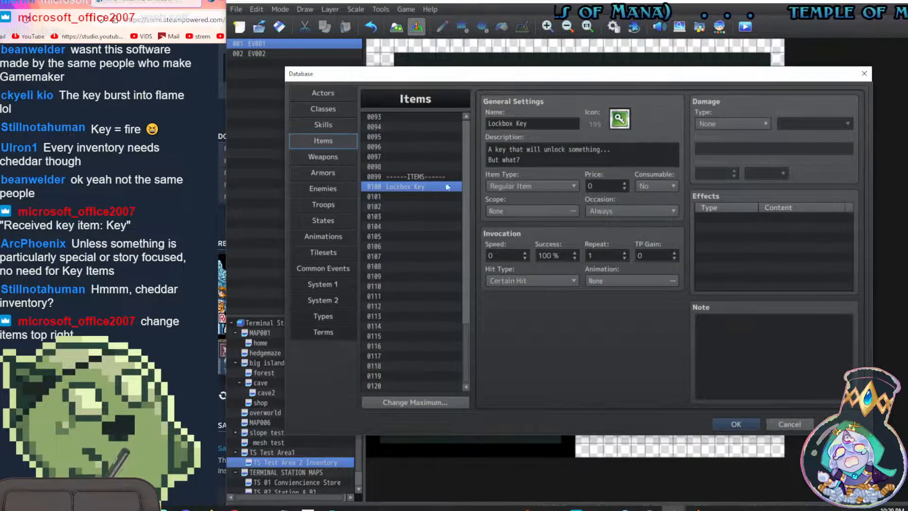
pyautogui.click(770, 217)
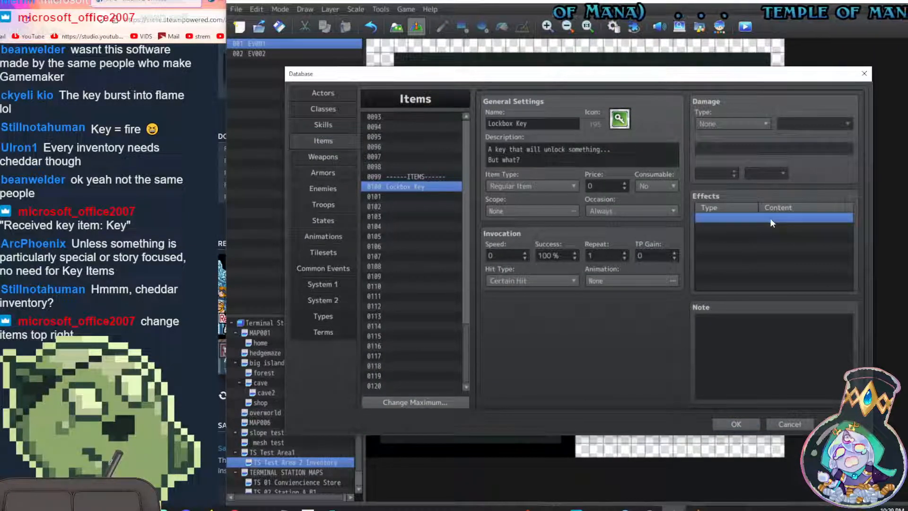
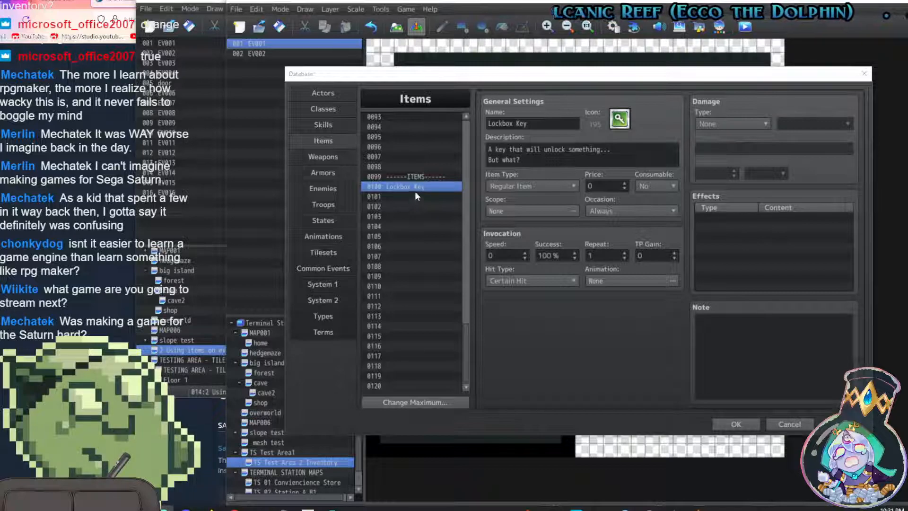
pyautogui.click(423, 178)
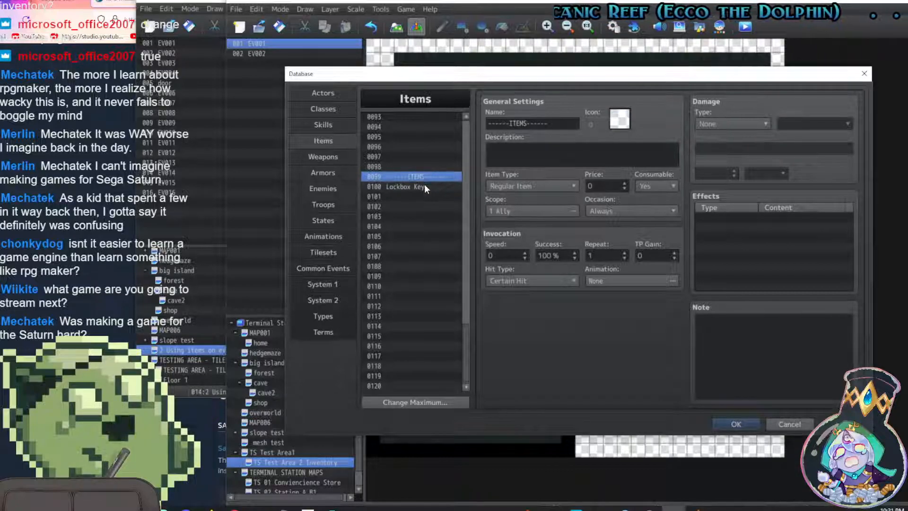
pyautogui.click(421, 403)
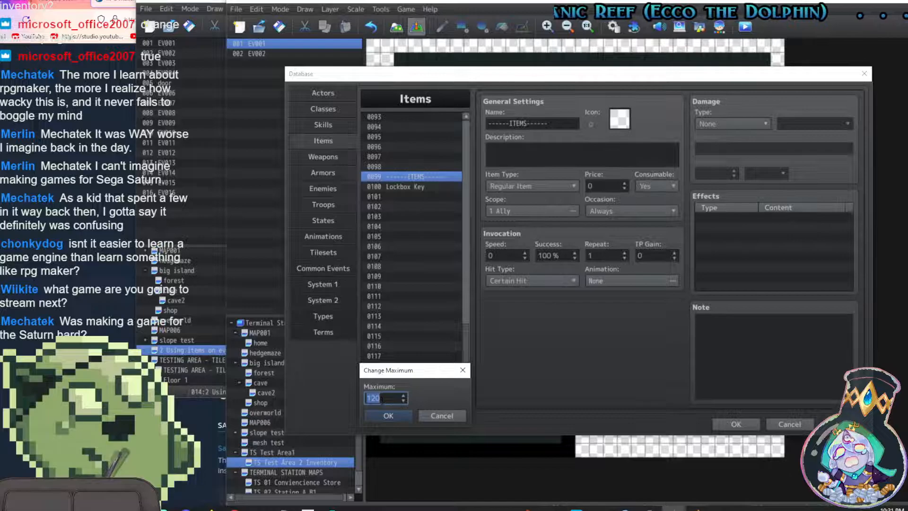
pyautogui.write('500')
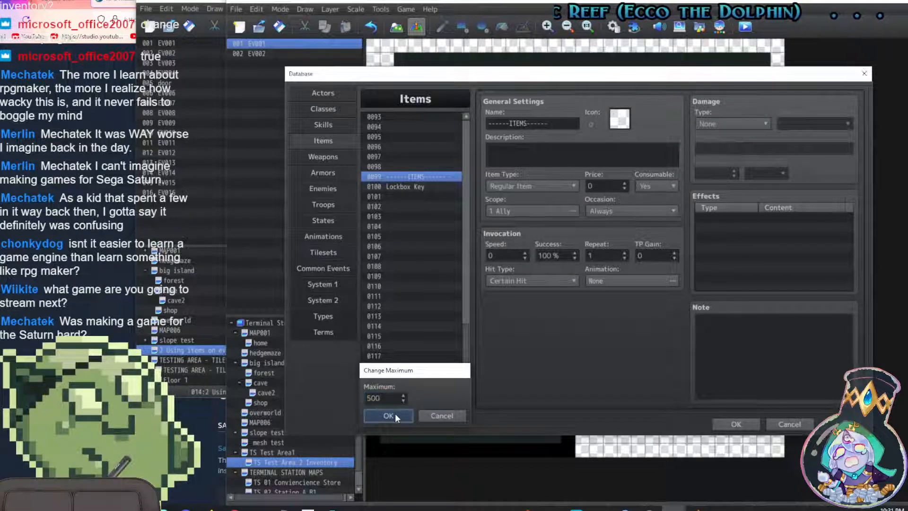
pyautogui.click(395, 413)
# Place the ------ITEMS------ header from item entry 0099 into entry 0300
pyautogui.moveTo(464, 165)
pyautogui.mouseDown()
pyautogui.moveTo(465, 134)
pyautogui.moveTo(463, 173)
pyautogui.mouseUp()
pyautogui.click(419, 238)
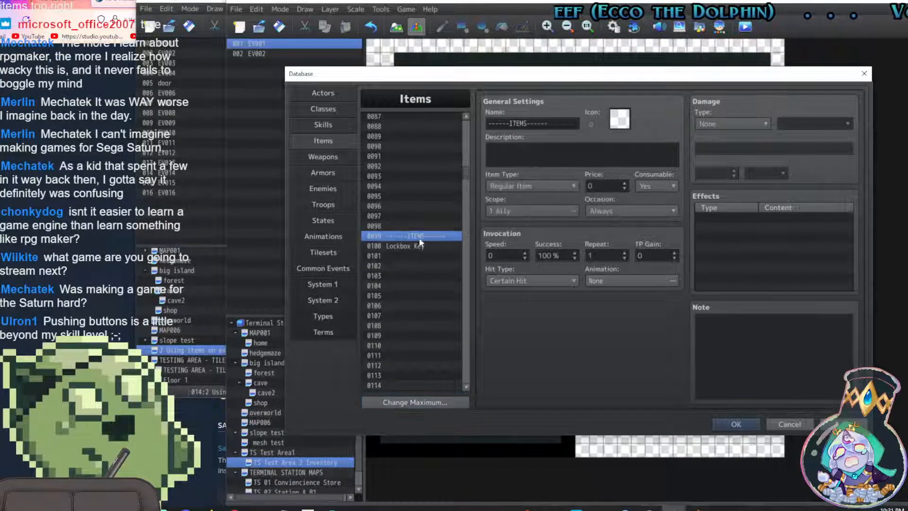
pyautogui.moveTo(465, 174); pyautogui.dragTo(467, 277)
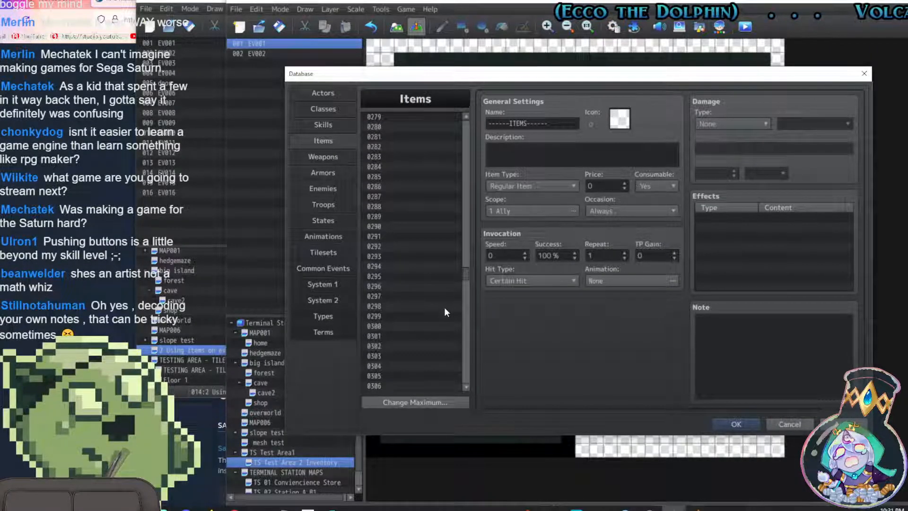
pyautogui.click(411, 336)
pyautogui.click(411, 329)
pyautogui.write('------ITEMS------')
# Paste the Lockbox Key into item entry 0301 below the new header, and clear its original entry
pyautogui.moveTo(466, 278)
pyautogui.mouseDown()
pyautogui.moveTo(464, 171)
pyautogui.moveTo(467, 296)
pyautogui.moveTo(469, 286)
pyautogui.mouseUp()
pyautogui.click(421, 227)
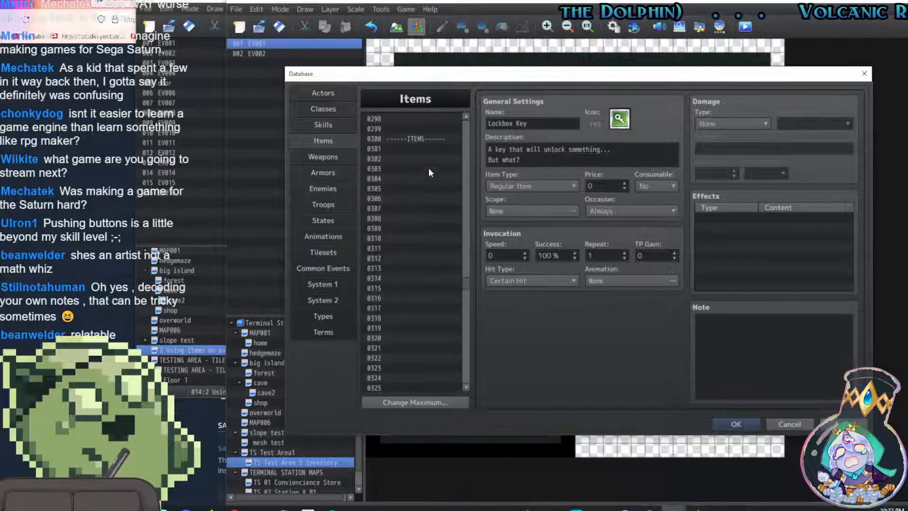
pyautogui.click(426, 149)
pyautogui.hotkey('ctrl', 'v')
pyautogui.moveTo(465, 271)
pyautogui.mouseDown()
pyautogui.moveTo(471, 174)
pyautogui.moveTo(460, 180)
pyautogui.moveTo(471, 265)
pyautogui.moveTo(459, 290)
pyautogui.moveTo(459, 281)
pyautogui.mouseUp()
pyautogui.click(425, 143)
pyautogui.click(420, 149)
pyautogui.press('Delete')
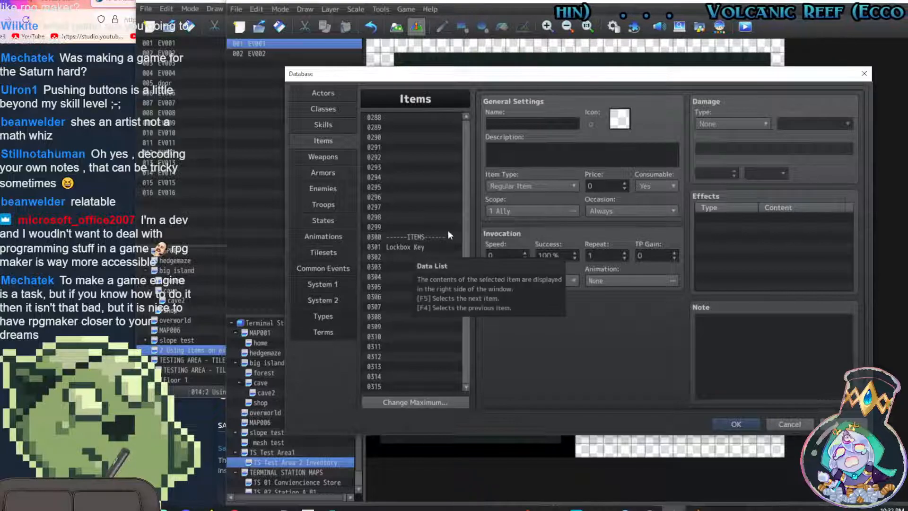
# Examine the available item effect categories and the list of common events an item can call
pyautogui.click(734, 216)
pyautogui.doubleClick(733, 214)
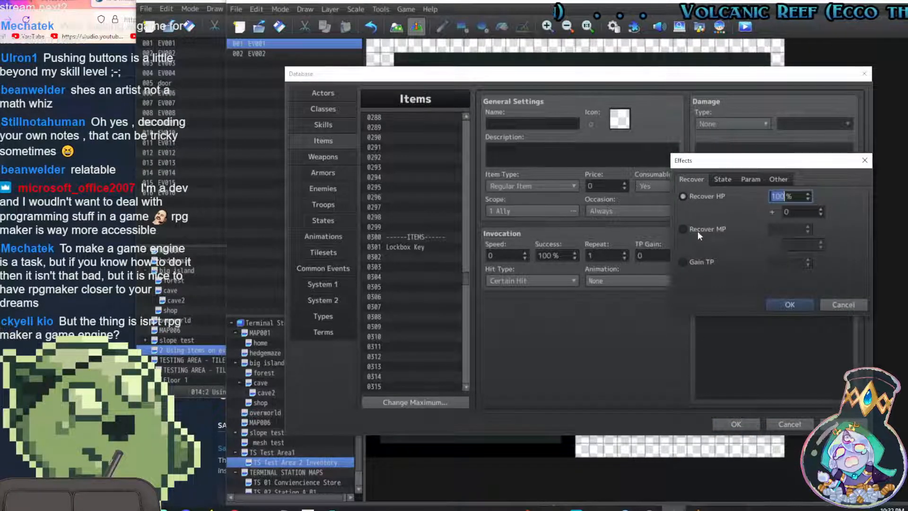
pyautogui.click(723, 180)
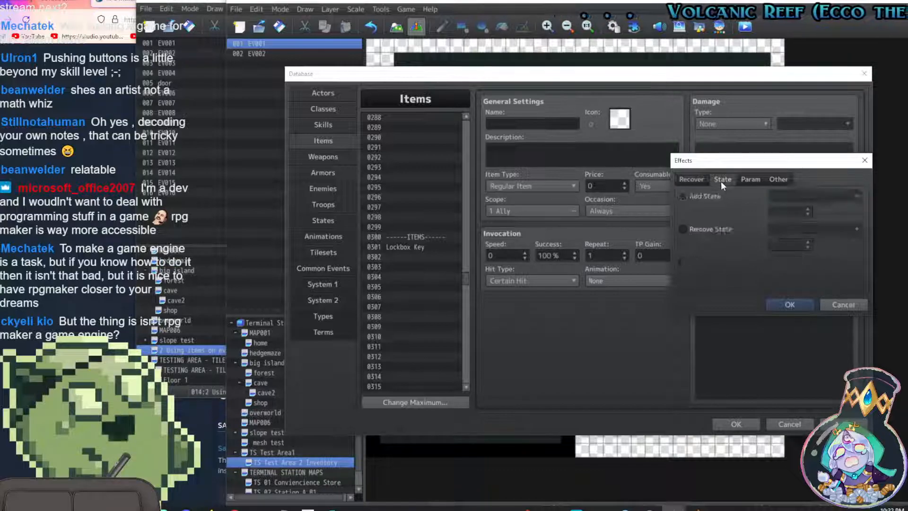
pyautogui.click(748, 181)
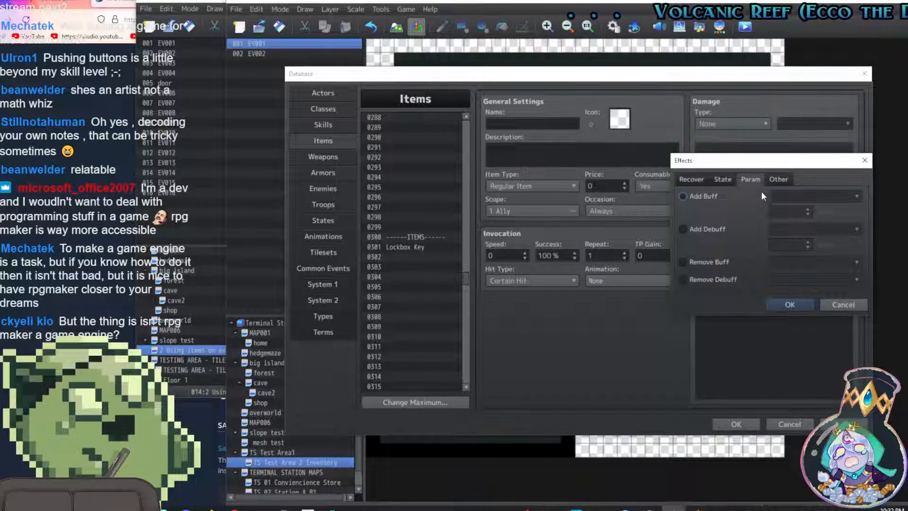
pyautogui.click(773, 178)
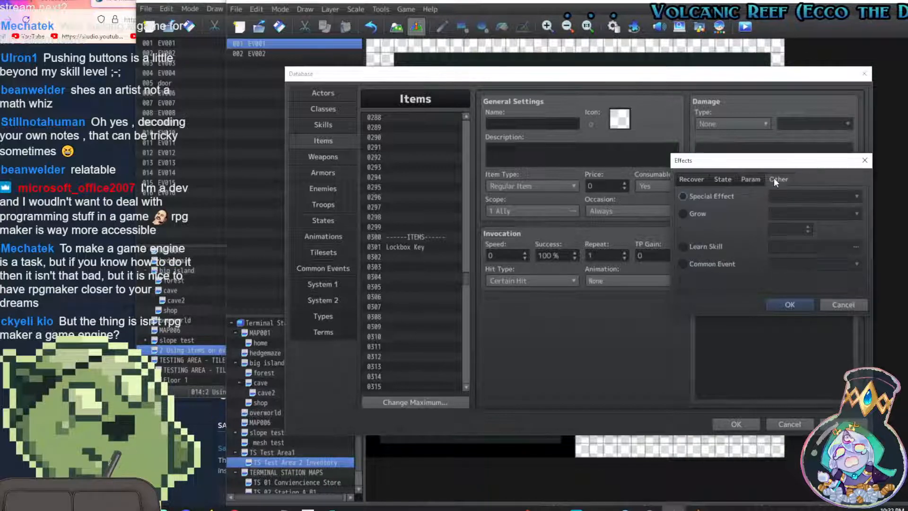
pyautogui.click(682, 264)
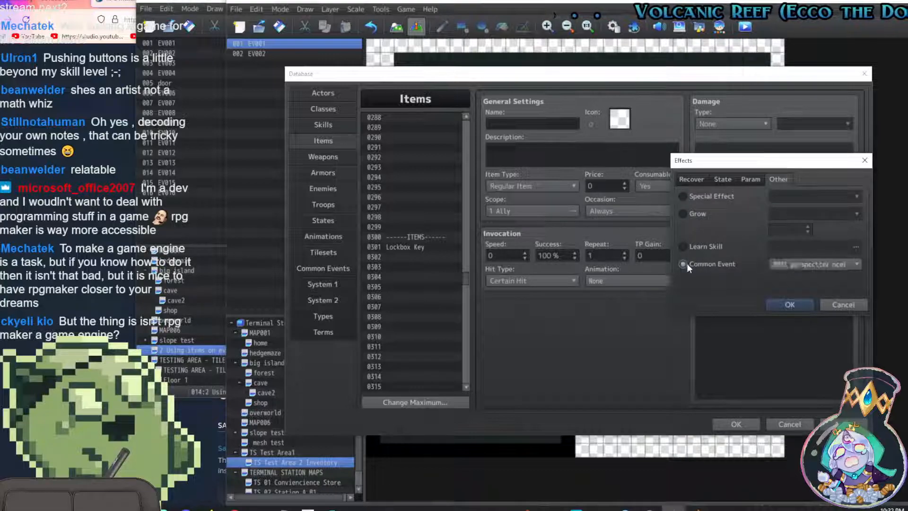
pyautogui.click(795, 264)
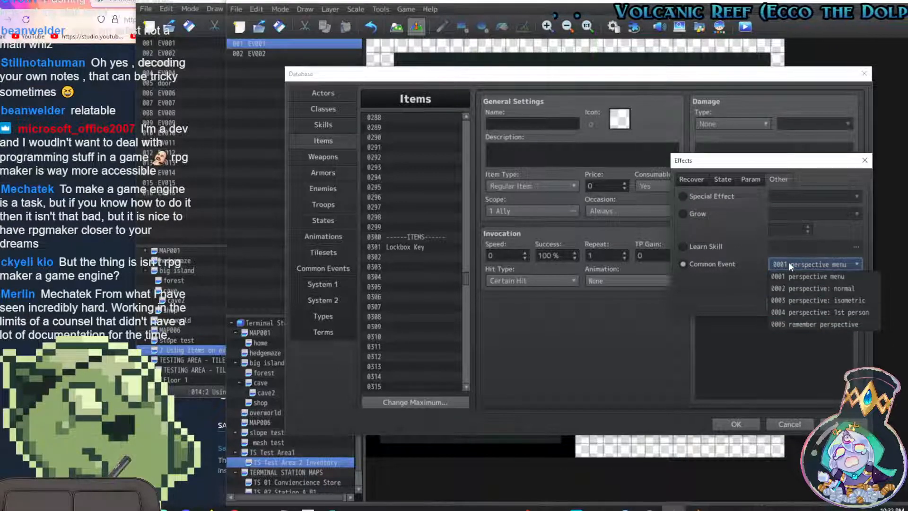
pyautogui.click(708, 287)
pyautogui.click(840, 304)
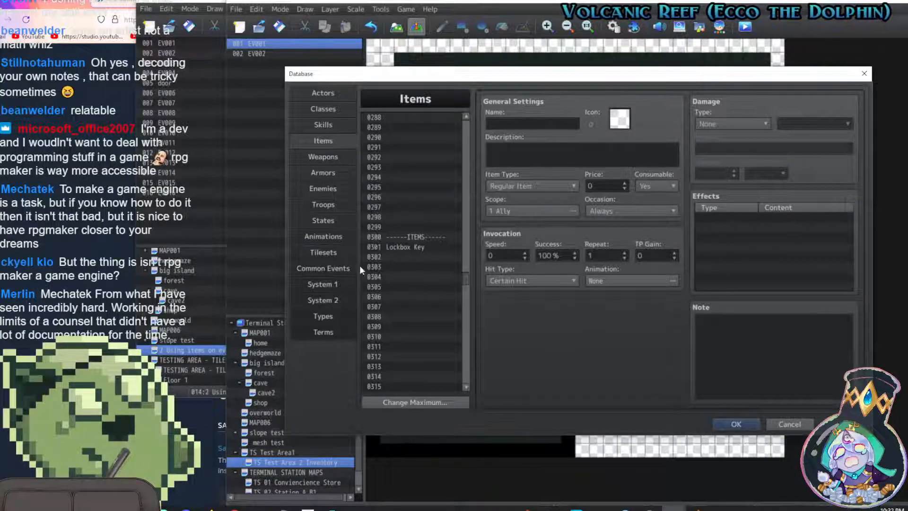
# Set the maximum number of common events to 310
pyautogui.click(342, 266)
pyautogui.click(416, 402)
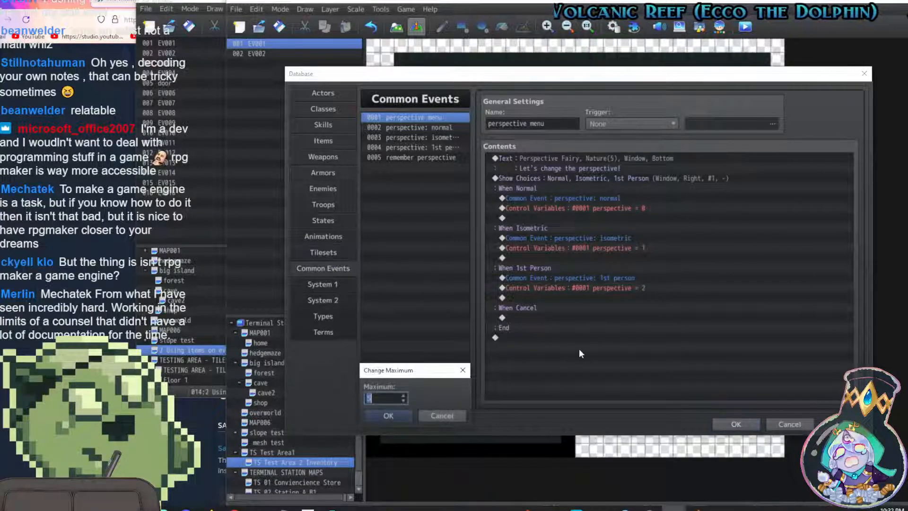
pyautogui.write('31')
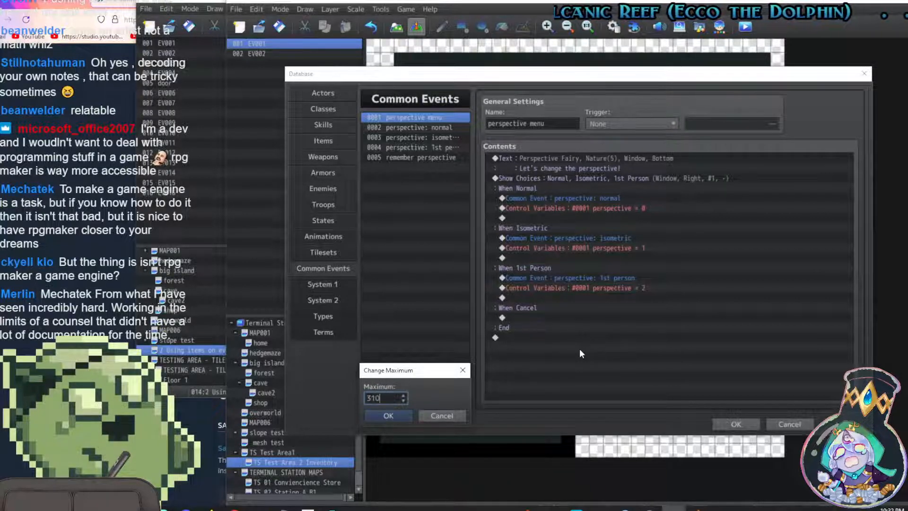
pyautogui.write('0')
pyautogui.press('Return')
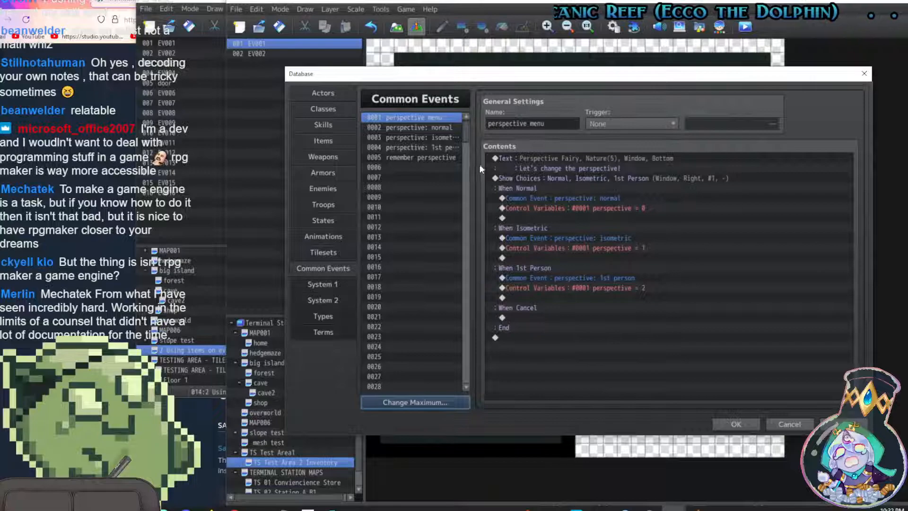
# Name common event 0300 "-ITEM COMMON EVENTS-" as a section header
pyautogui.moveTo(470, 141); pyautogui.dragTo(463, 377)
pyautogui.click(403, 286)
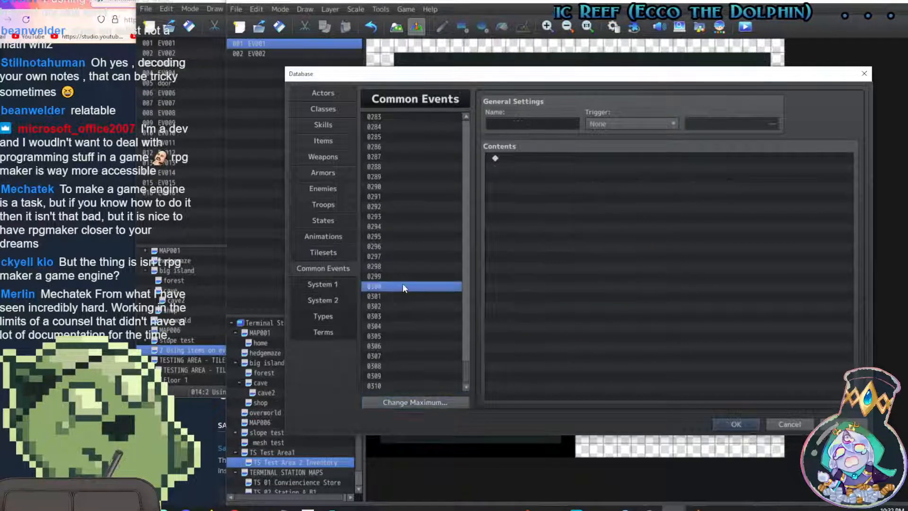
pyautogui.click(525, 124)
pyautogui.write('---ITEM COMMEN')
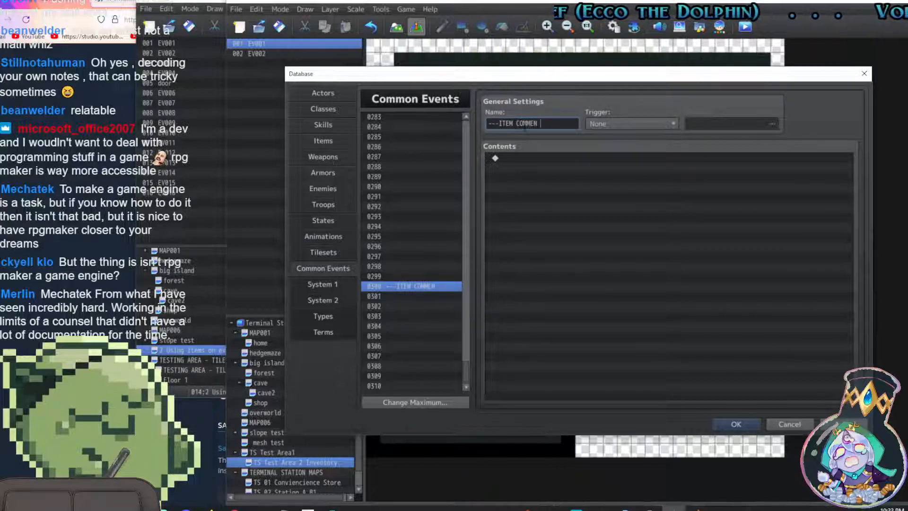
pyautogui.press('BackSpace')
pyautogui.press('BackSpace')
pyautogui.press('BackSpace')
pyautogui.write('ON ')
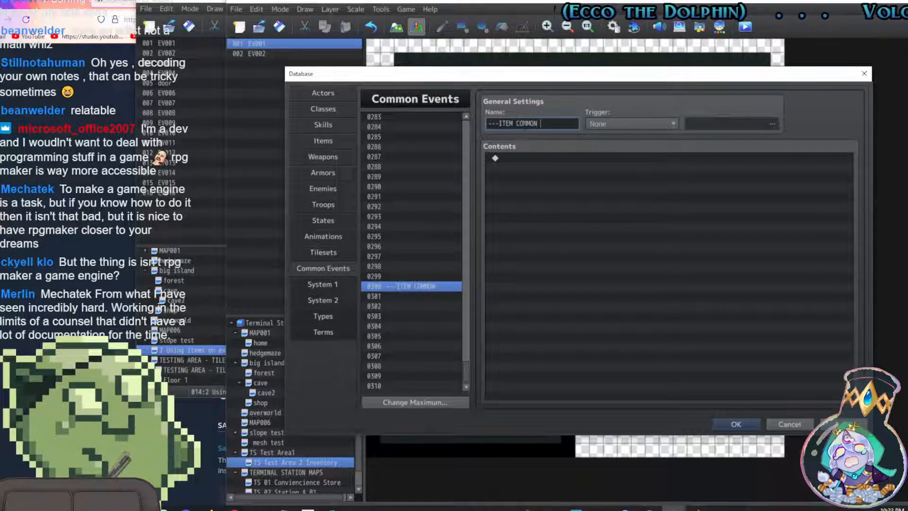
pyautogui.write('EVENTS')
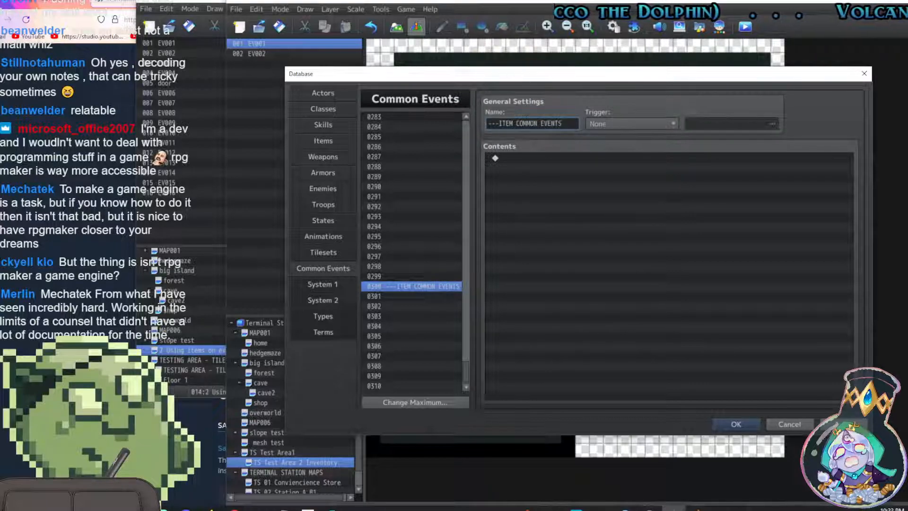
pyautogui.click(493, 123)
pyautogui.press('BackSpace')
pyautogui.press('BackSpace')
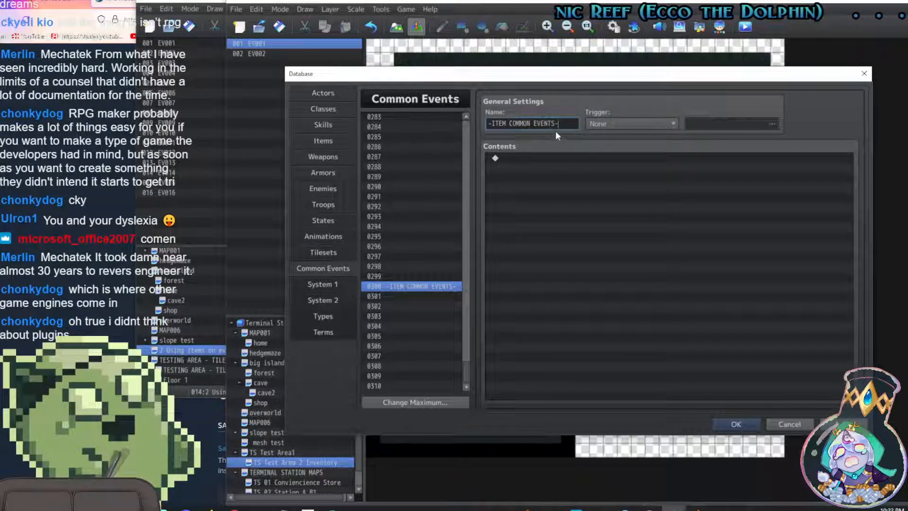
# Name common event 0301 "USED Lockbox Key"
pyautogui.click(416, 296)
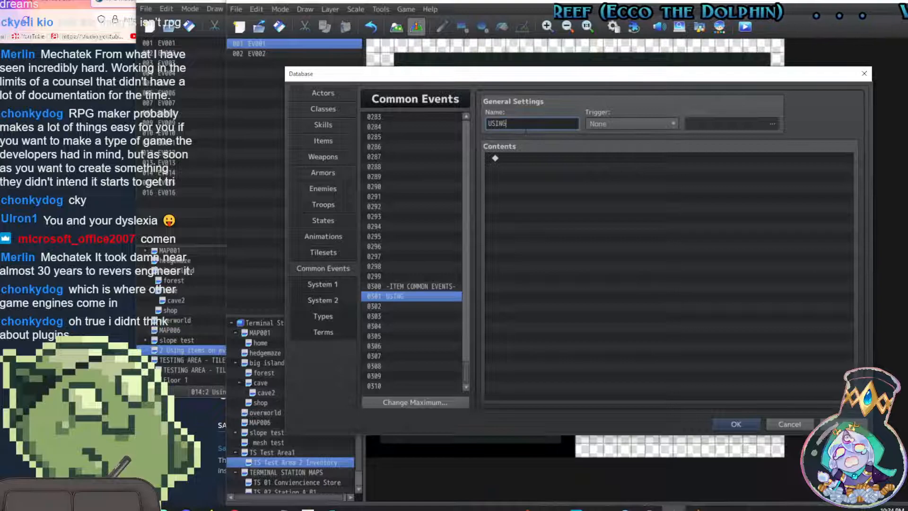
pyautogui.press('BackSpace')
pyautogui.press('BackSpace')
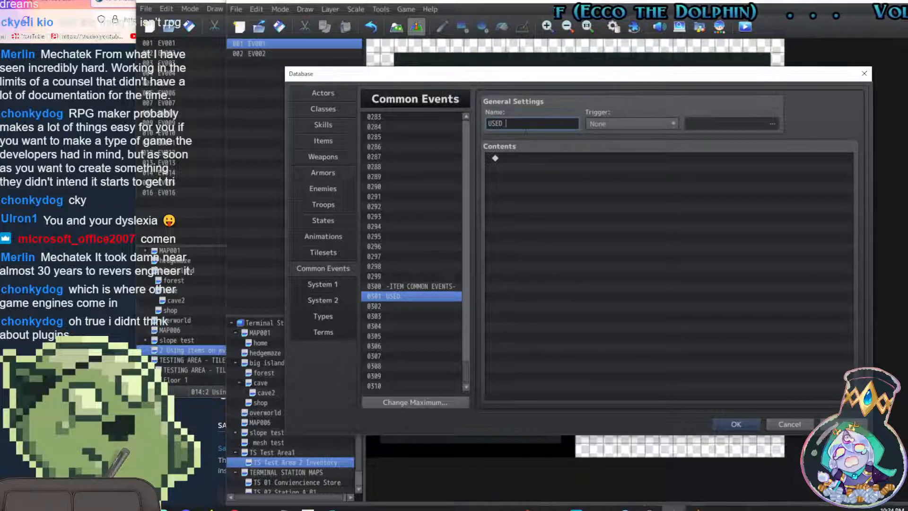
pyautogui.write('Loc')
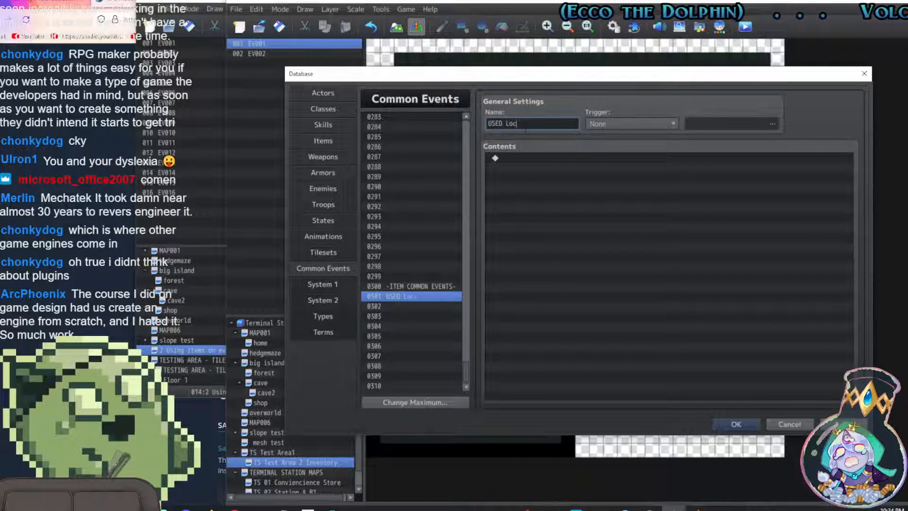
pyautogui.write('kbox')
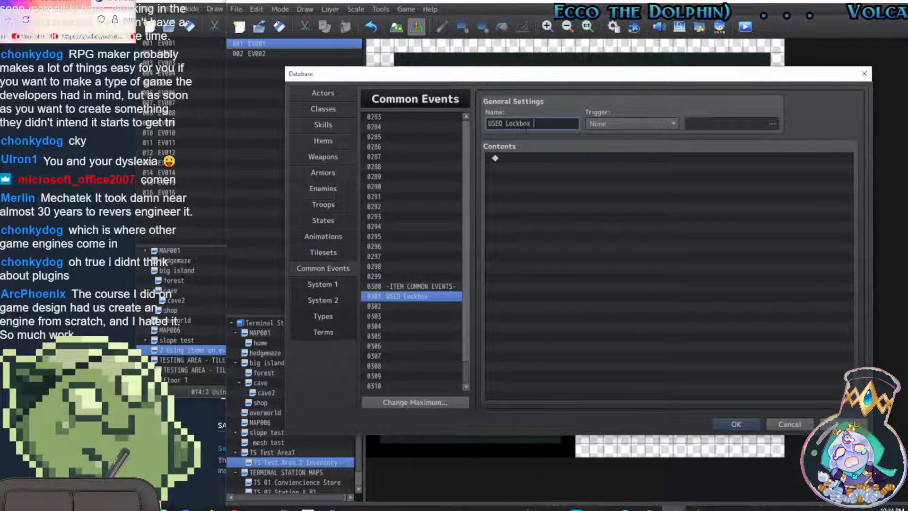
pyautogui.write(' Key')
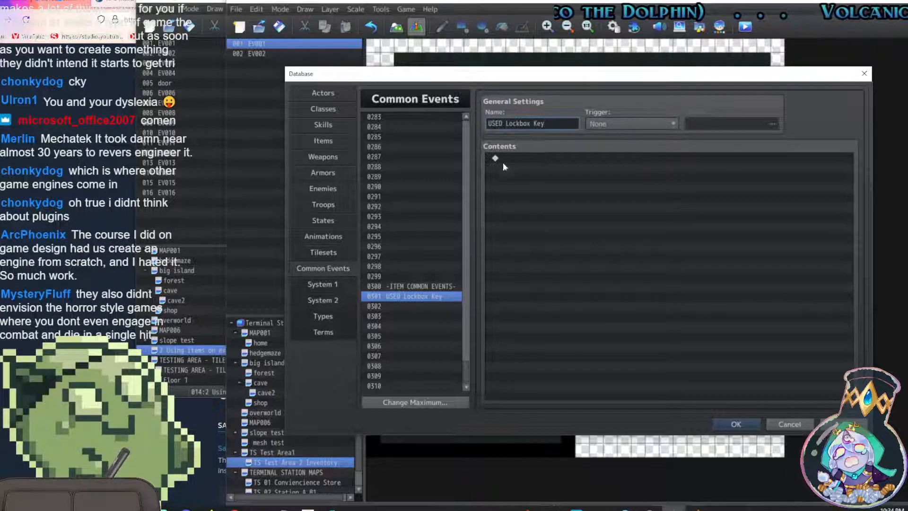
# Add a Show Text command reading "You tried to use the lockbox key..." to the USED Lockbox Key common event, and save the database changes
pyautogui.click(544, 157)
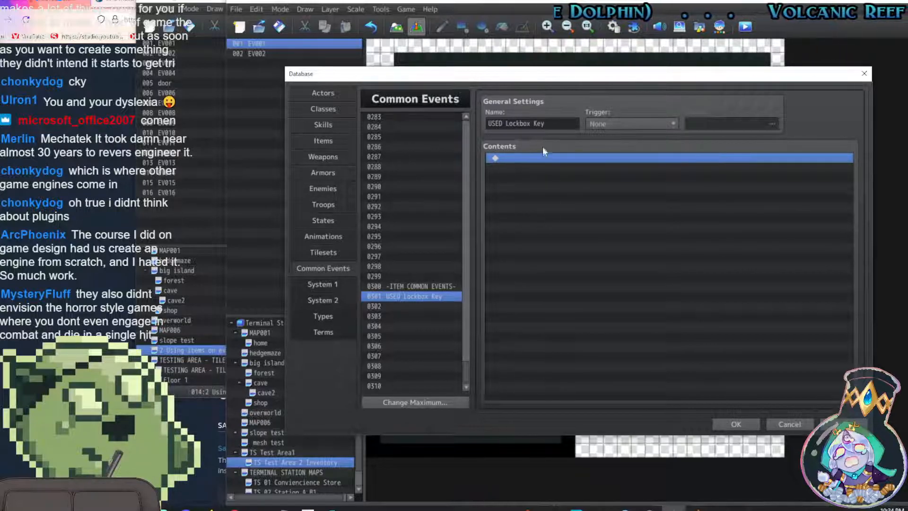
pyautogui.doubleClick(554, 157)
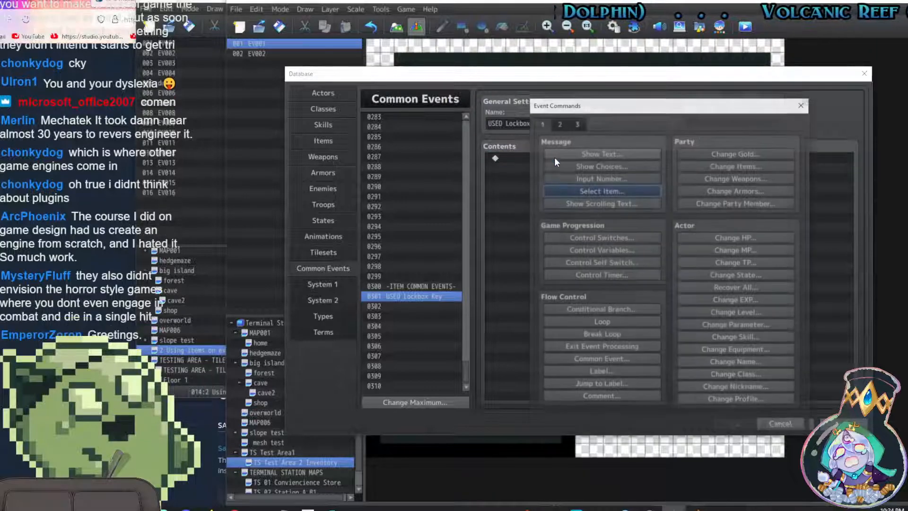
pyautogui.click(598, 153)
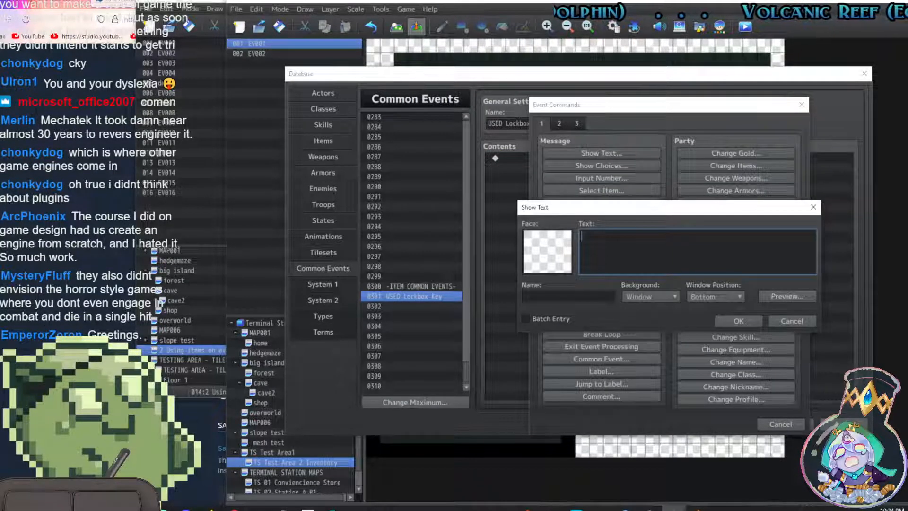
pyautogui.write('You used the ')
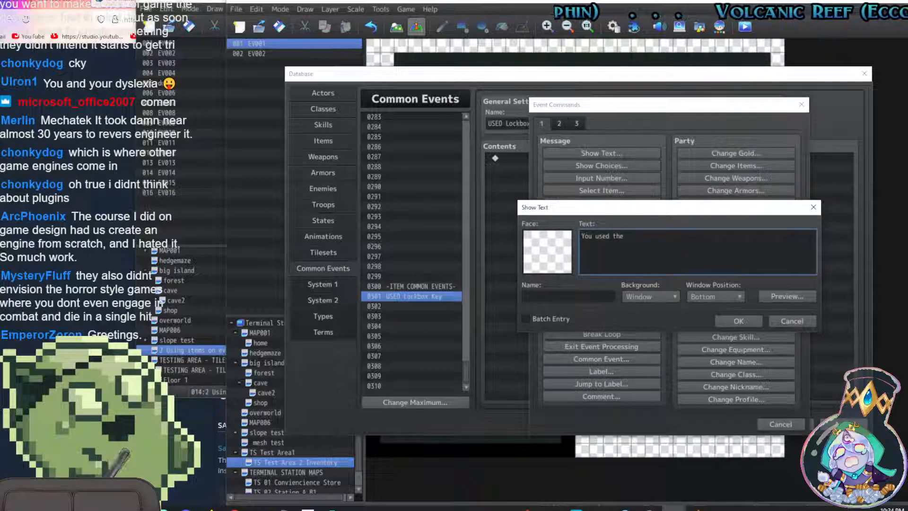
pyautogui.press('BackSpace')
pyautogui.press('BackSpace')
pyautogui.press('BackSpace')
pyautogui.press('BackSpace')
pyautogui.press('BackSpace')
pyautogui.press('BackSpace')
pyautogui.press('BackSpace')
pyautogui.press('BackSpace')
pyautogui.press('BackSpace')
pyautogui.write('tried to use the lockbo')
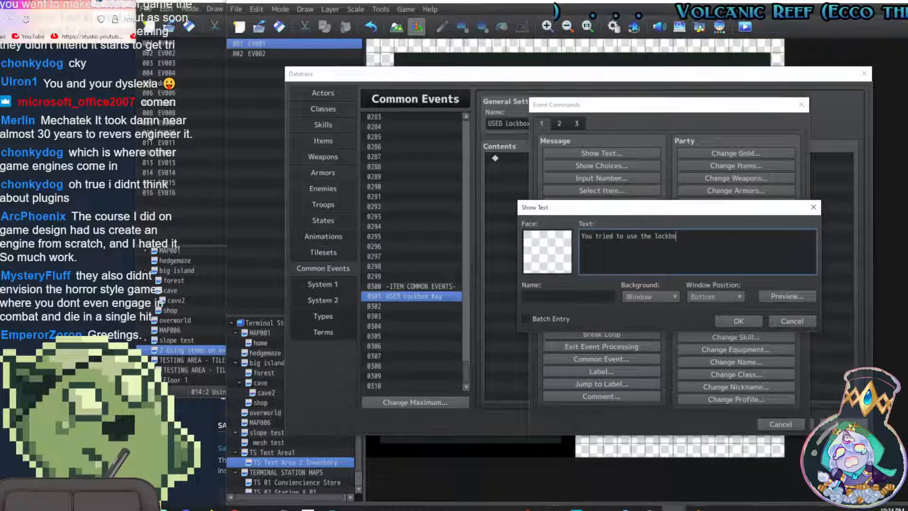
pyautogui.write('...')
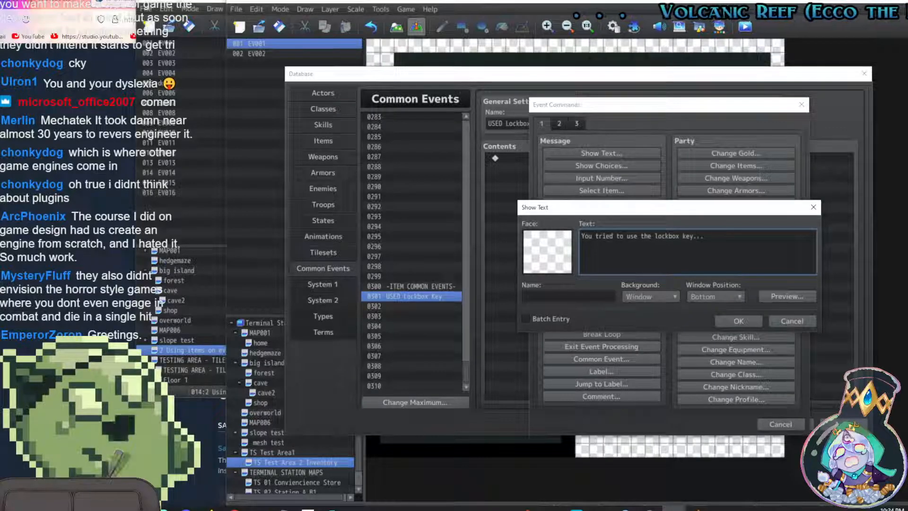
pyautogui.click(738, 320)
pyautogui.click(752, 423)
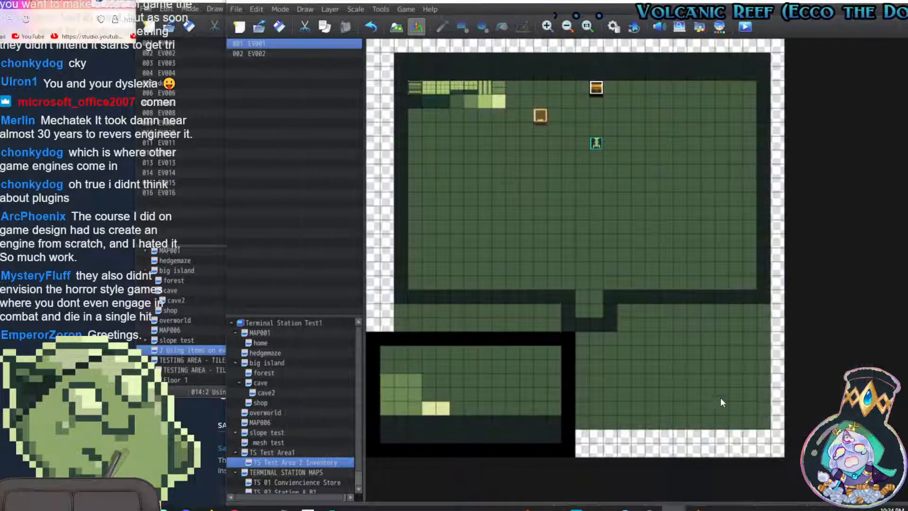
# Point the Change Items command in the key pickup event EV002 to item 0301 Lockbox Key, and save the event
pyautogui.doubleClick(540, 115)
pyautogui.click(600, 180)
pyautogui.doubleClick(601, 181)
pyautogui.click(617, 220)
pyautogui.scroll(-2, 642, 334)
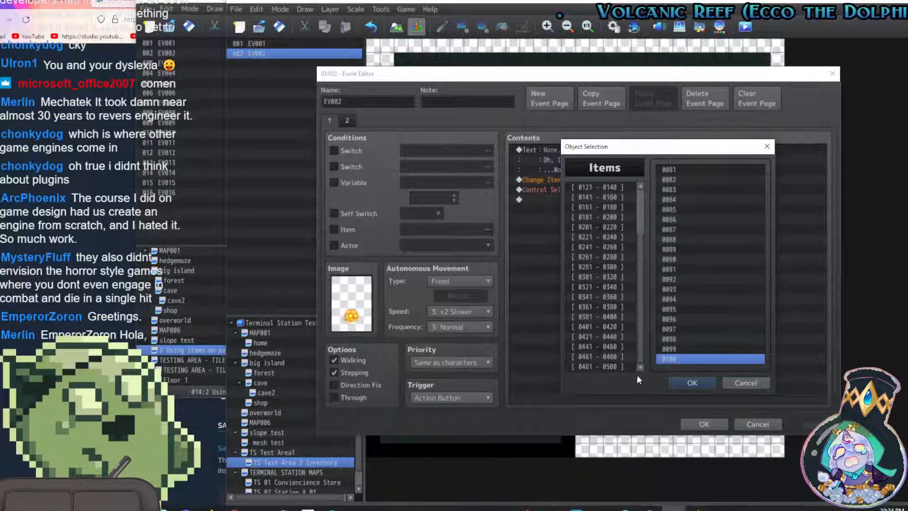
pyautogui.click(600, 276)
pyautogui.click(695, 170)
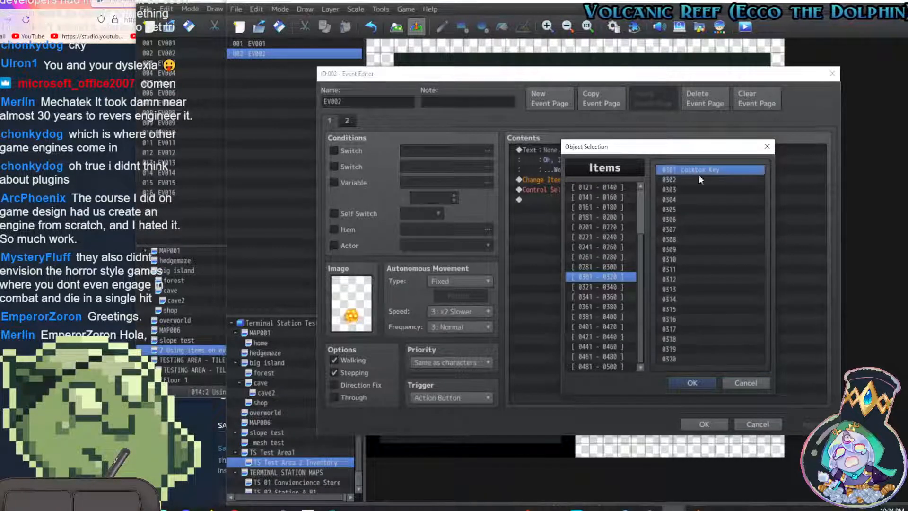
pyautogui.click(692, 383)
pyautogui.click(696, 330)
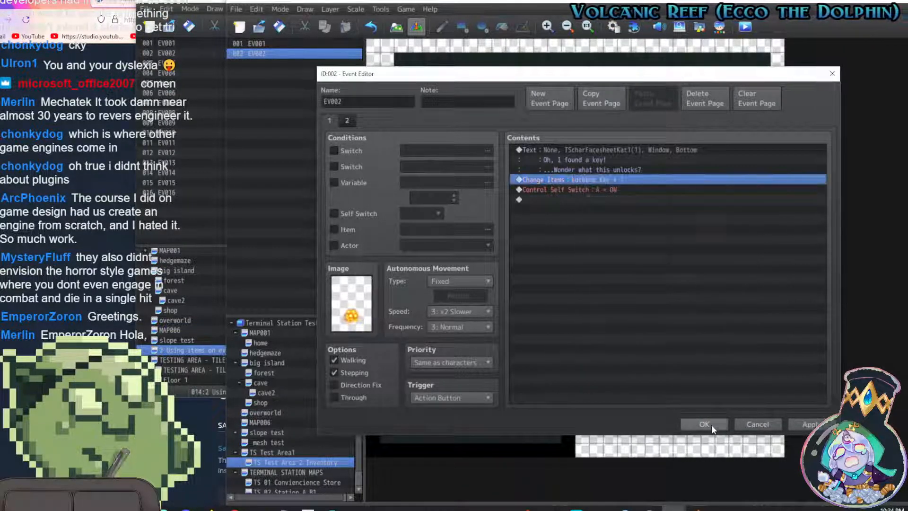
pyautogui.click(707, 424)
# Start a playtest, walk to the key pickup on the small table, and interact with it
pyautogui.click(740, 31)
pyautogui.press('Return')
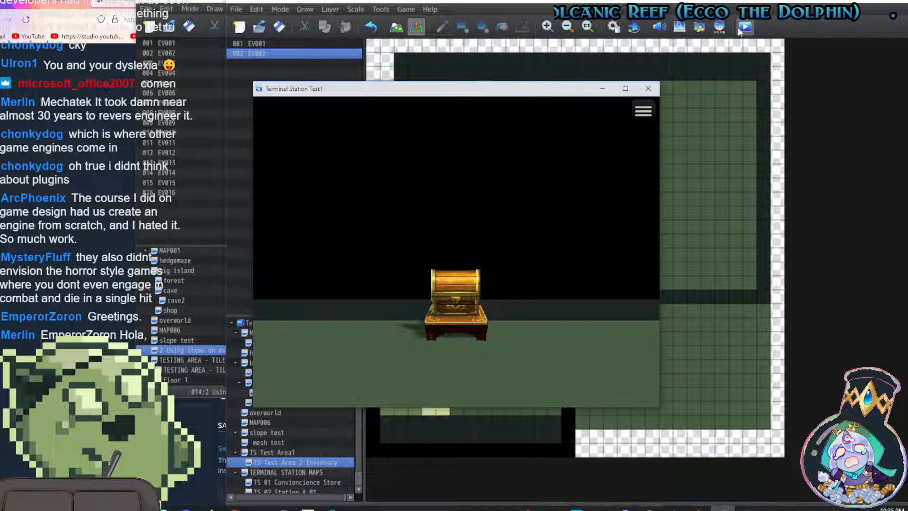
pyautogui.press('Left')
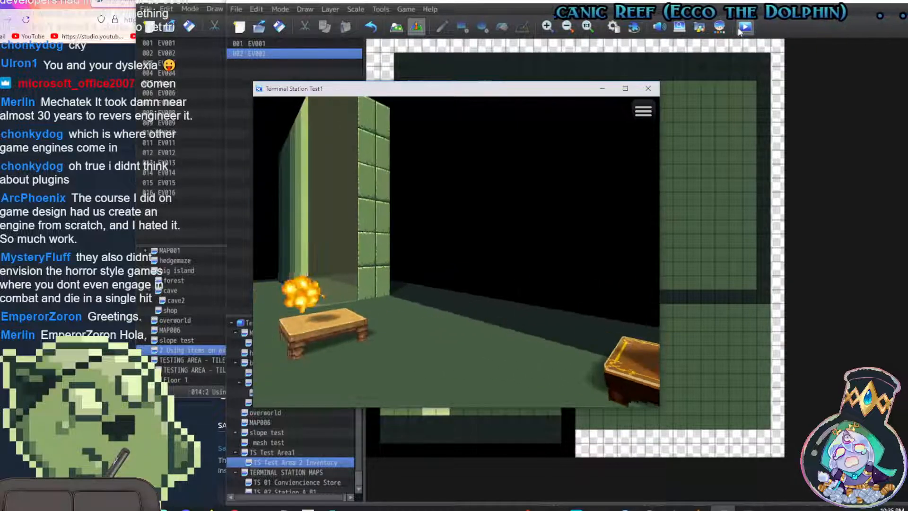
pyautogui.press('Up')
pyautogui.press('Right')
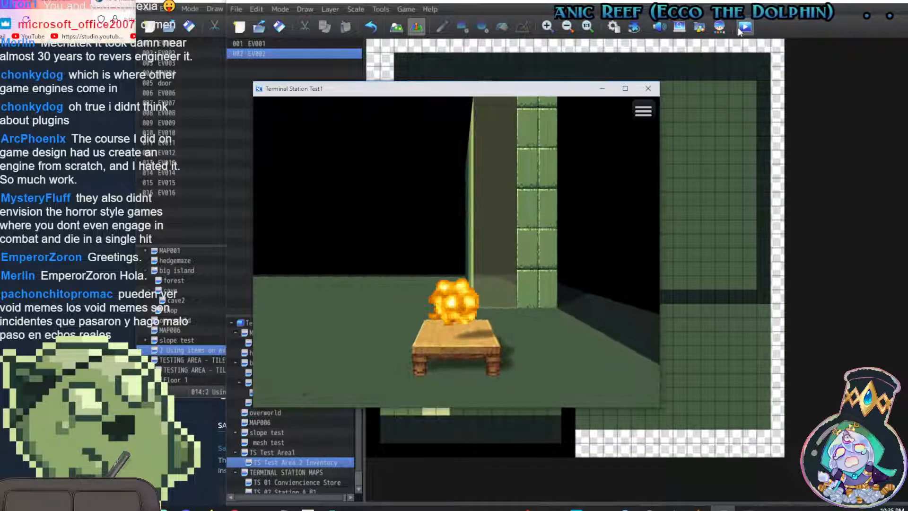
pyautogui.press('Up')
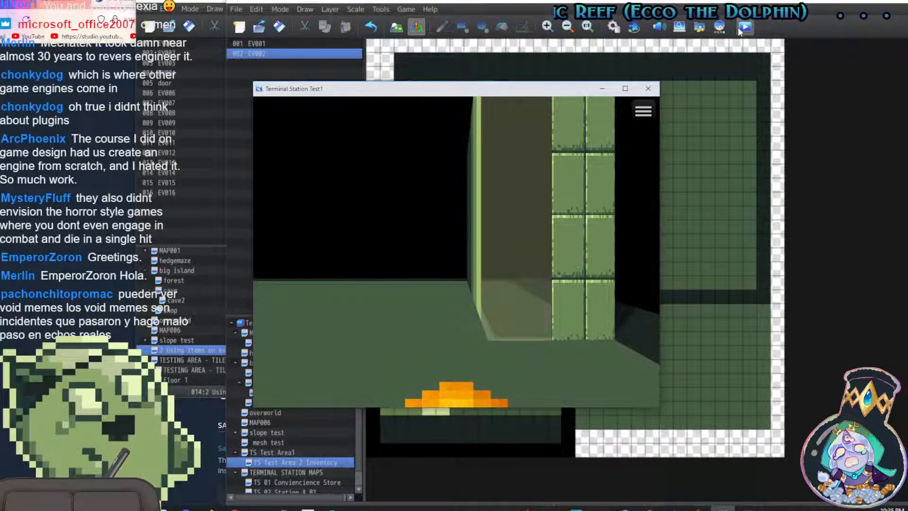
pyautogui.press('Return')
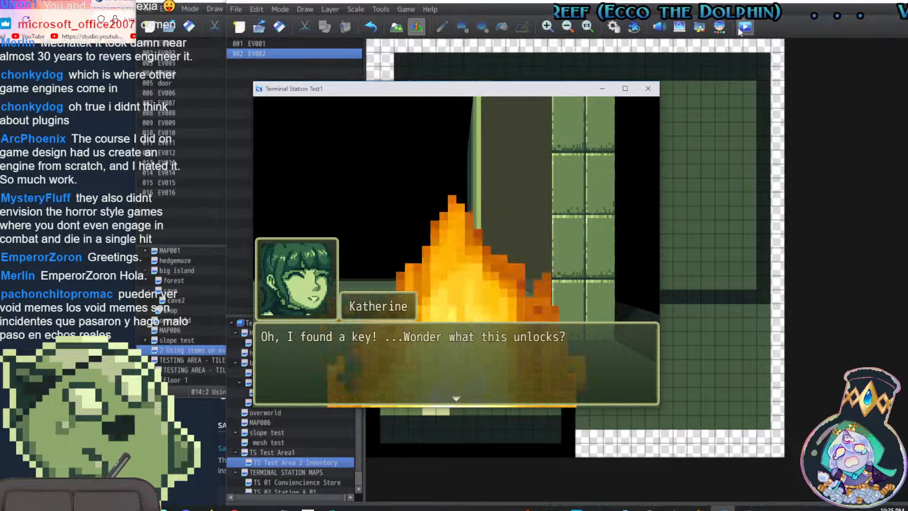
# Dismiss the key pickup message and walk from the small table to face the treasure chest
pyautogui.press('Return')
pyautogui.press('Left')
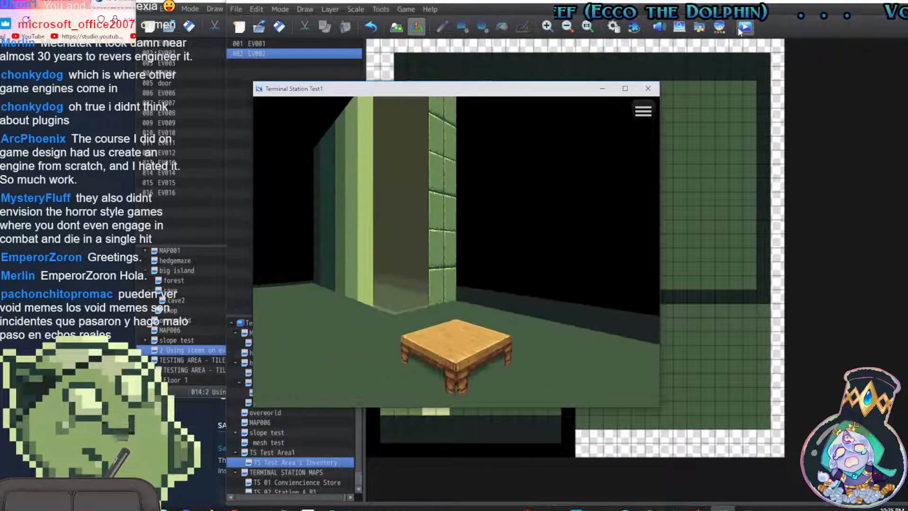
pyautogui.press('Right')
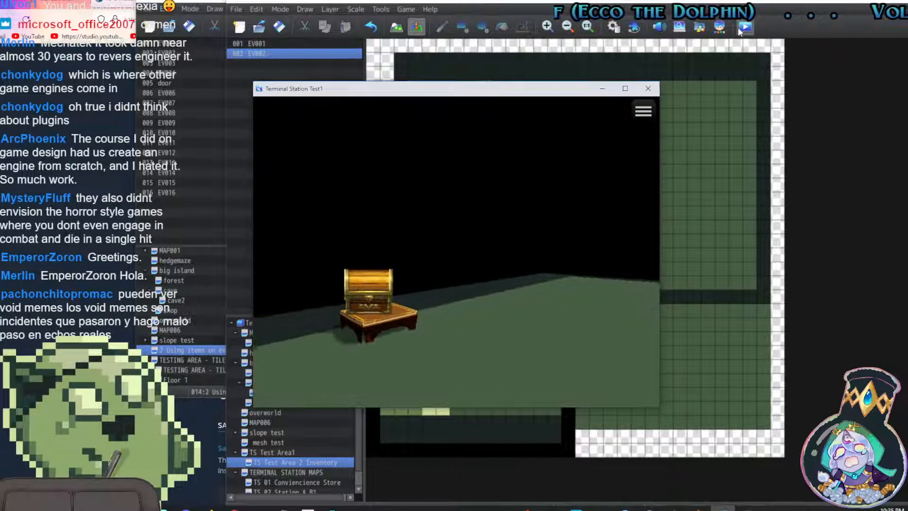
pyautogui.press('Left')
pyautogui.press('Down')
pyautogui.press('Right')
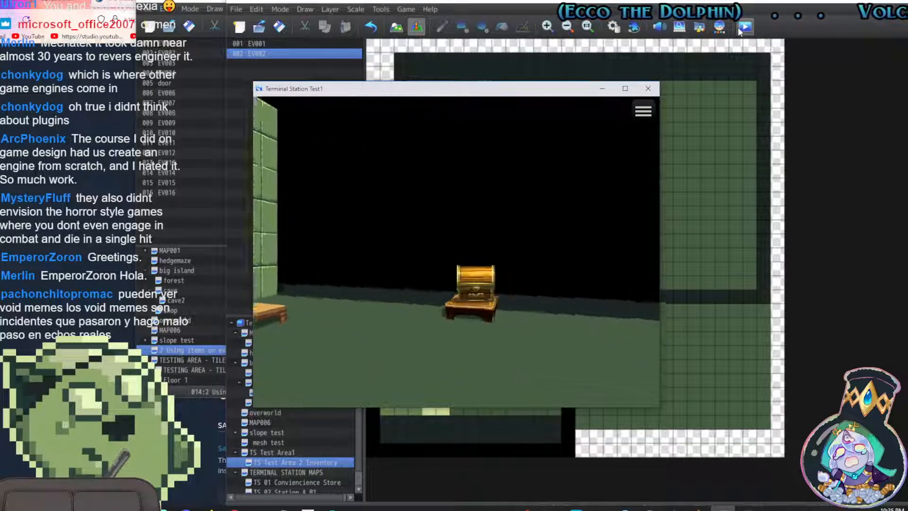
pyautogui.press('Left')
pyautogui.press('Right')
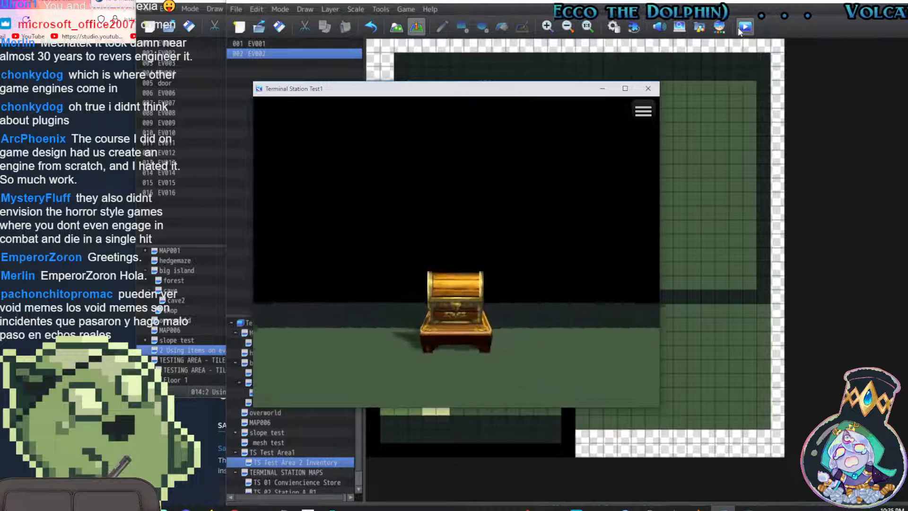
# Check the Lockbox Key in the in-game item inventory, reopen the inventory to check it again, and end the playtest
pyautogui.press('Escape')
pyautogui.press('Return')
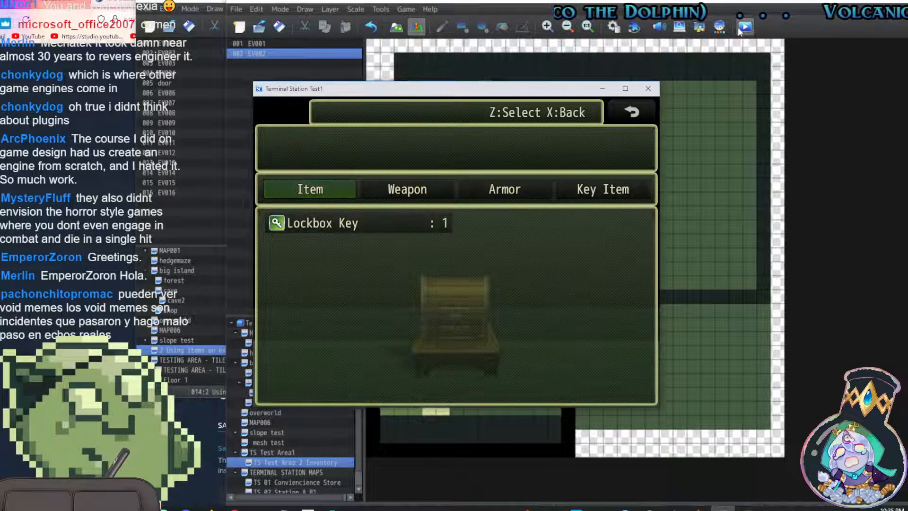
pyautogui.press('Return')
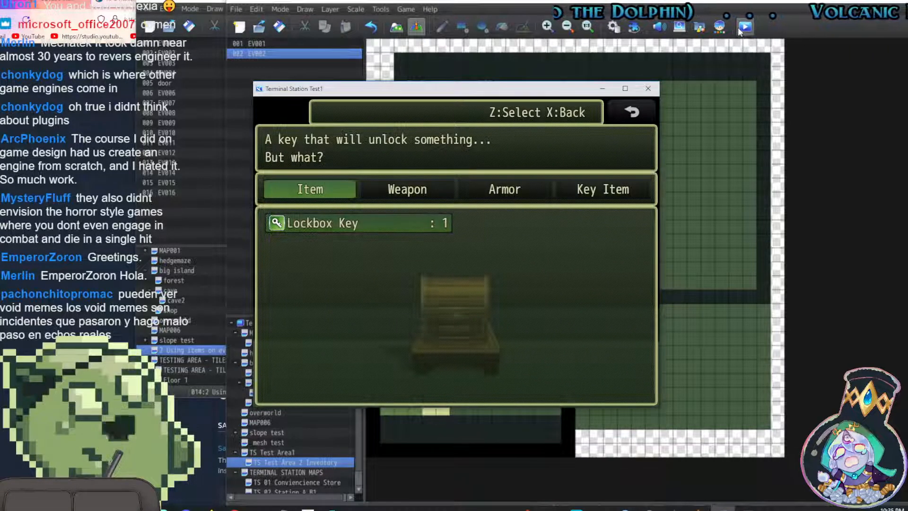
pyautogui.press('Escape')
pyautogui.press('Escape')
pyautogui.press('Escape')
pyautogui.press('Escape')
pyautogui.press('Return')
pyautogui.press('Return')
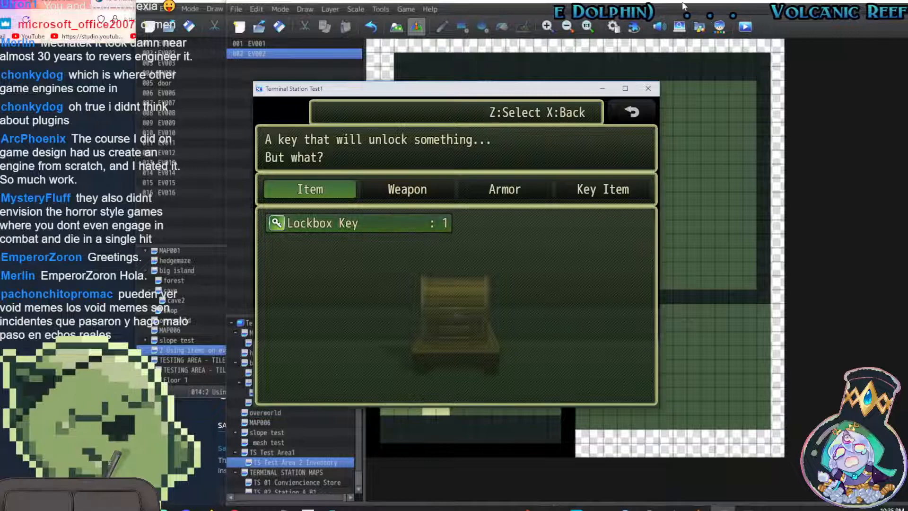
pyautogui.click(653, 89)
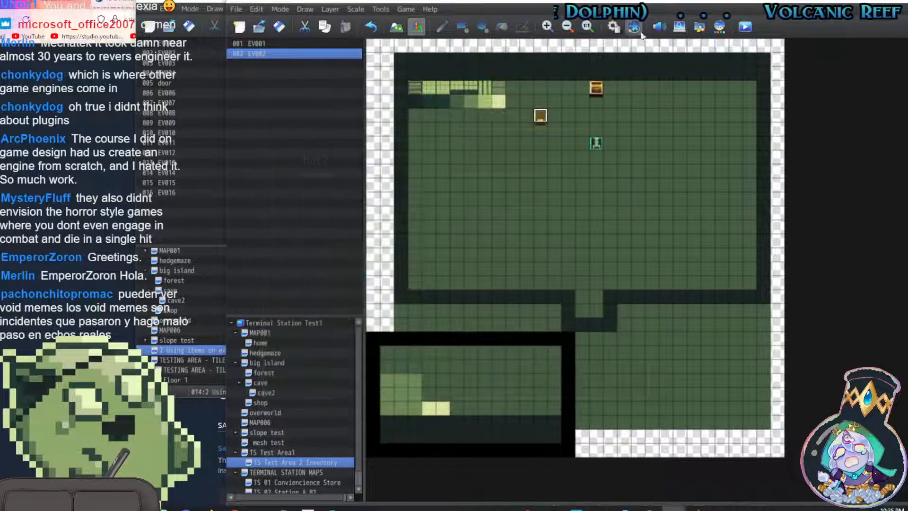
# Open the Items section of the database
pyautogui.click(613, 27)
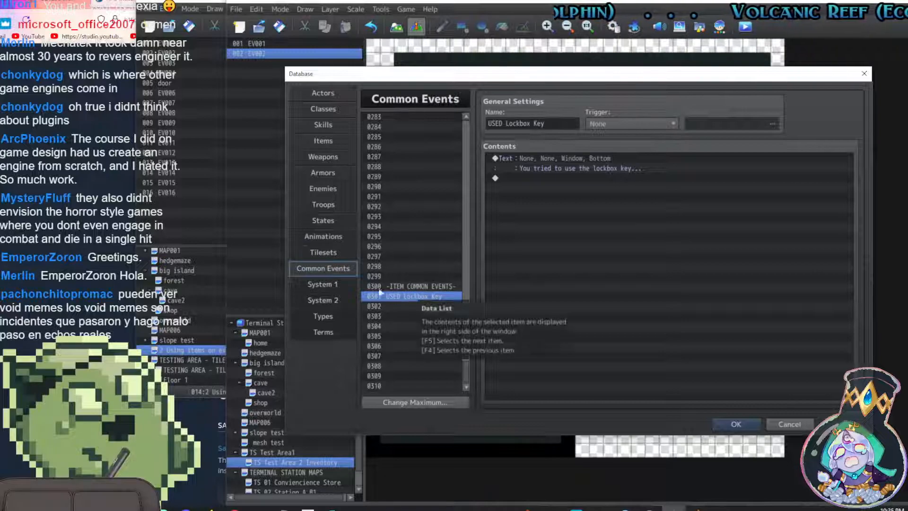
pyautogui.click(324, 138)
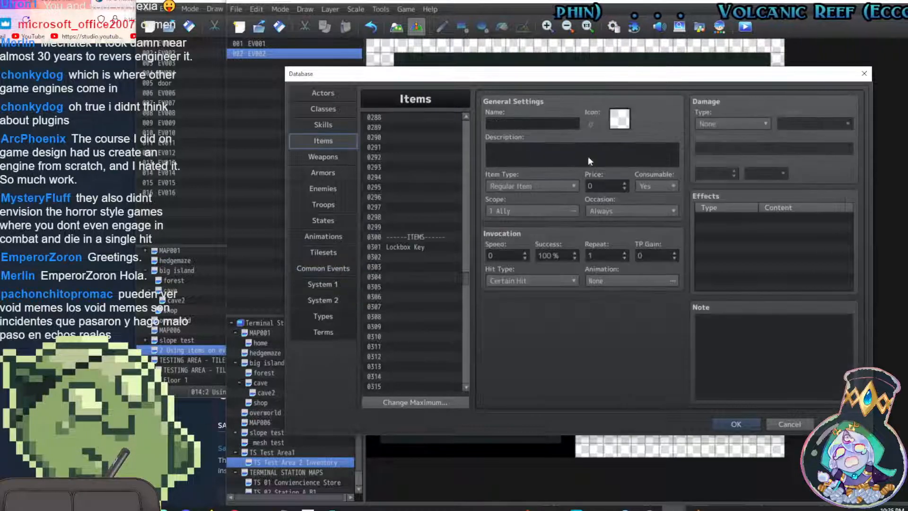
pyautogui.doubleClick(727, 221)
pyautogui.click(776, 179)
pyautogui.click(790, 264)
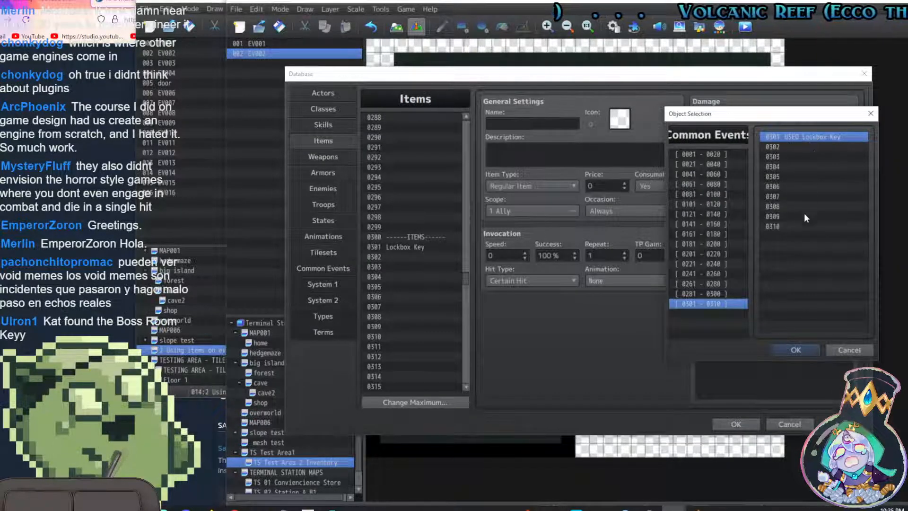
pyautogui.click(785, 348)
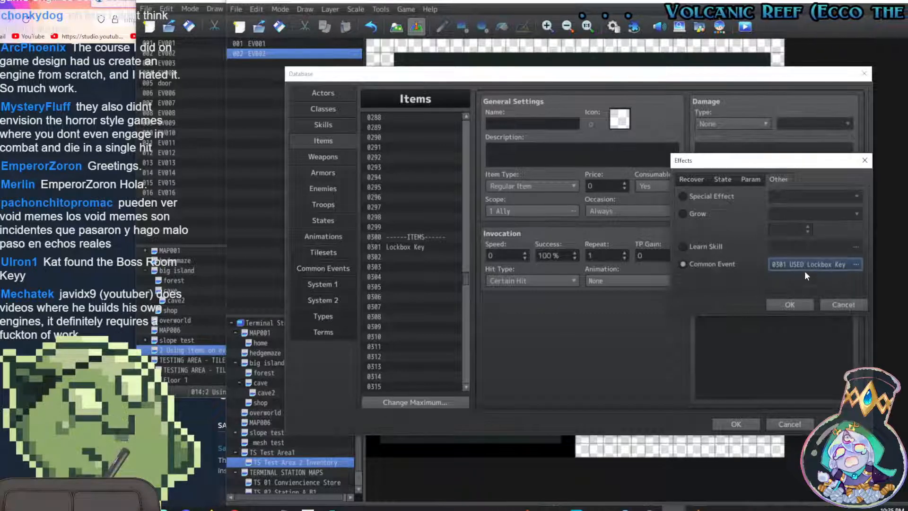
pyautogui.click(844, 304)
# Add a Common Event effect calling 0301 USED Lockbox Key to item 0301 Lockbox Key, and save the database
pyautogui.click(400, 247)
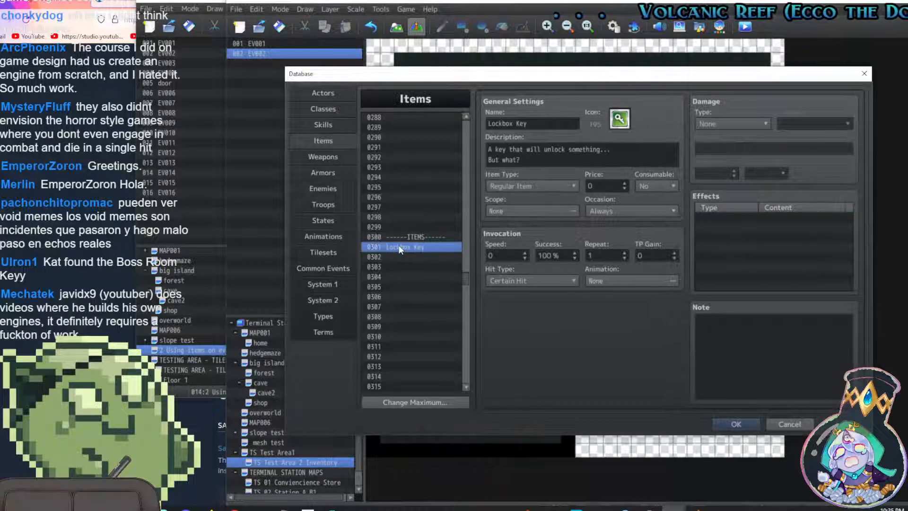
pyautogui.doubleClick(755, 214)
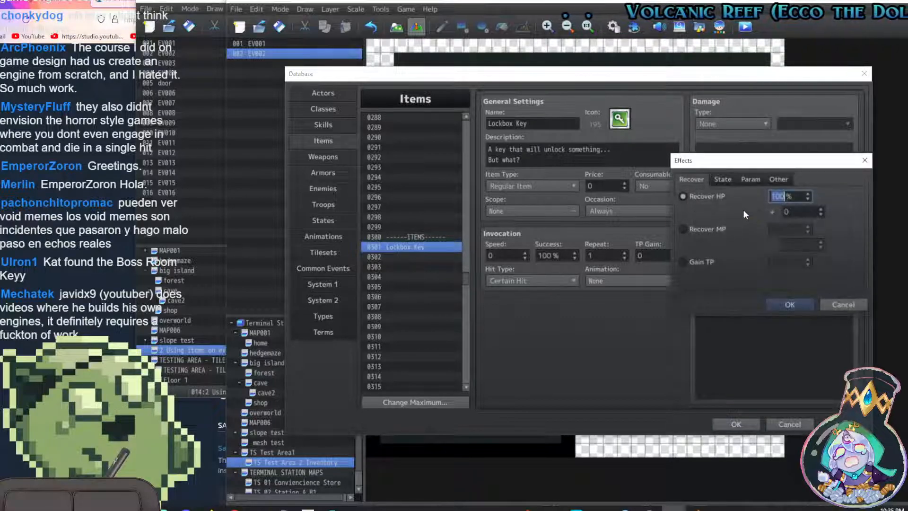
pyautogui.click(779, 179)
pyautogui.click(701, 263)
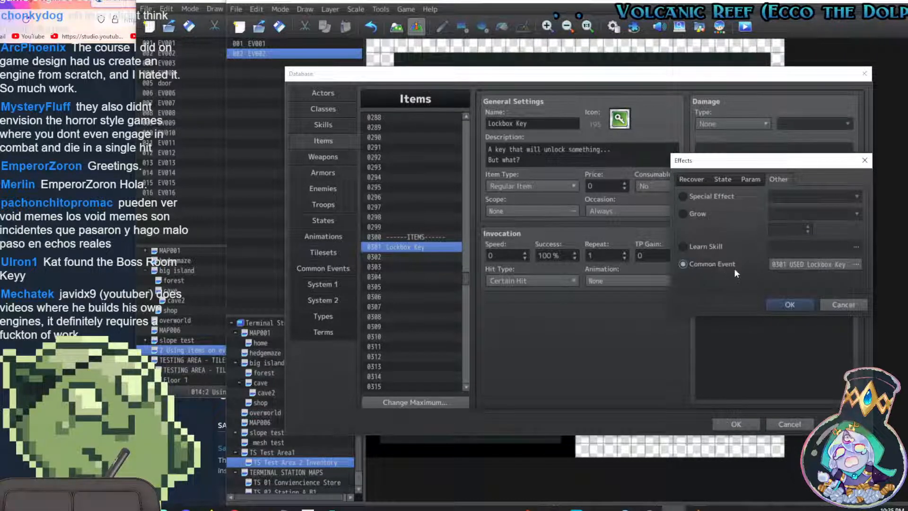
pyautogui.click(833, 264)
pyautogui.doubleClick(801, 138)
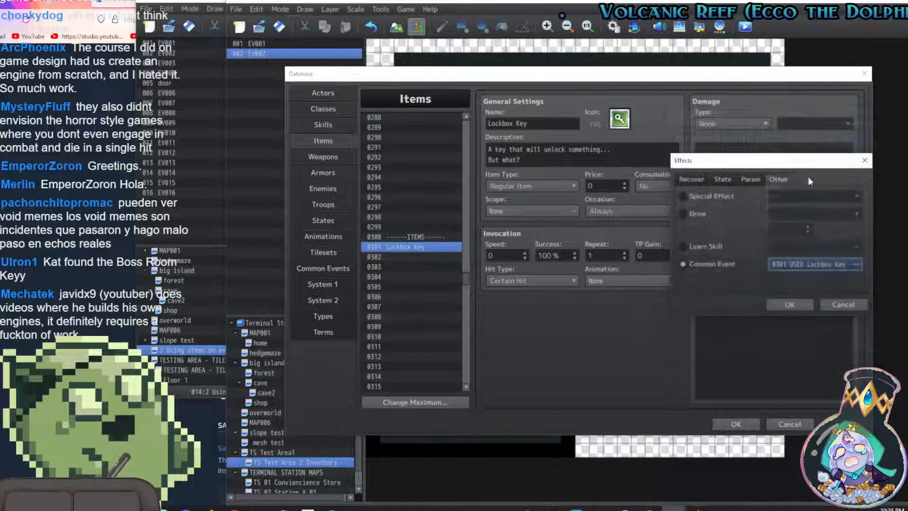
pyautogui.click(798, 304)
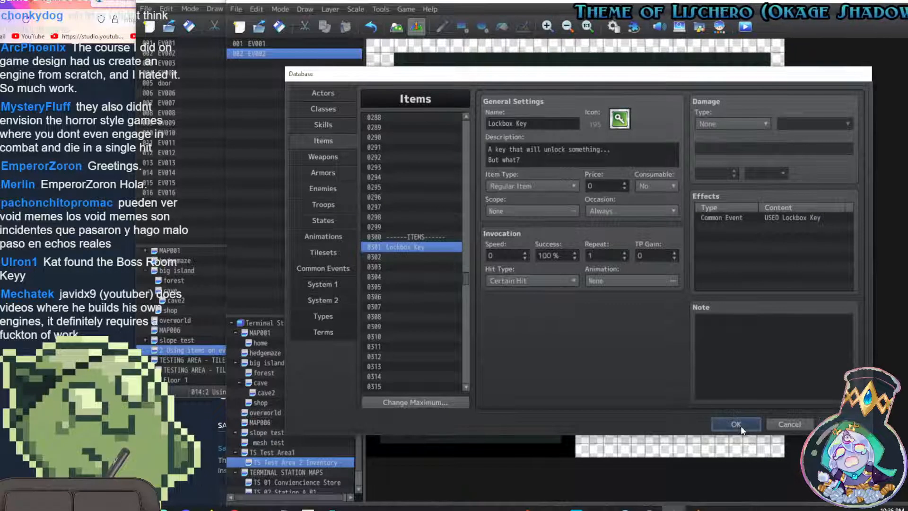
pyautogui.click(741, 425)
# Start a playtest, pick up the key from the small table, and go to the treasure chest
pyautogui.click(749, 26)
pyautogui.press('Return')
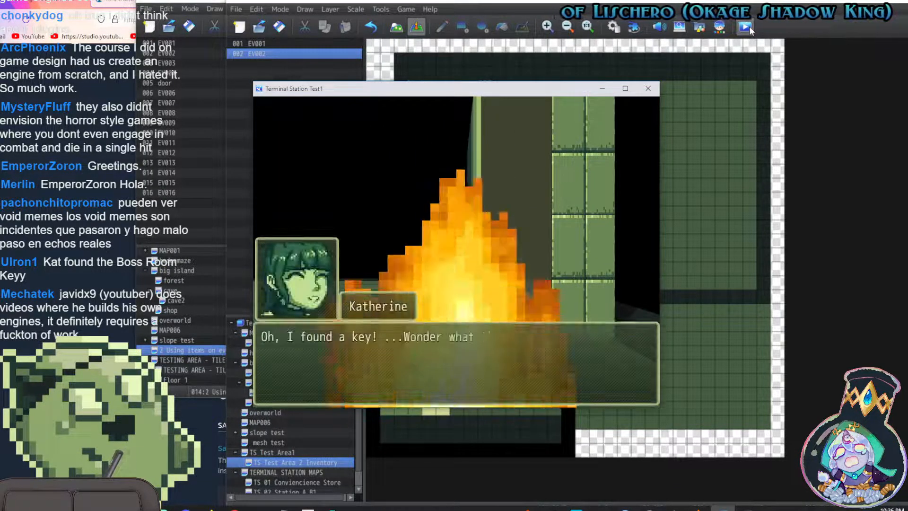
pyautogui.press('Return')
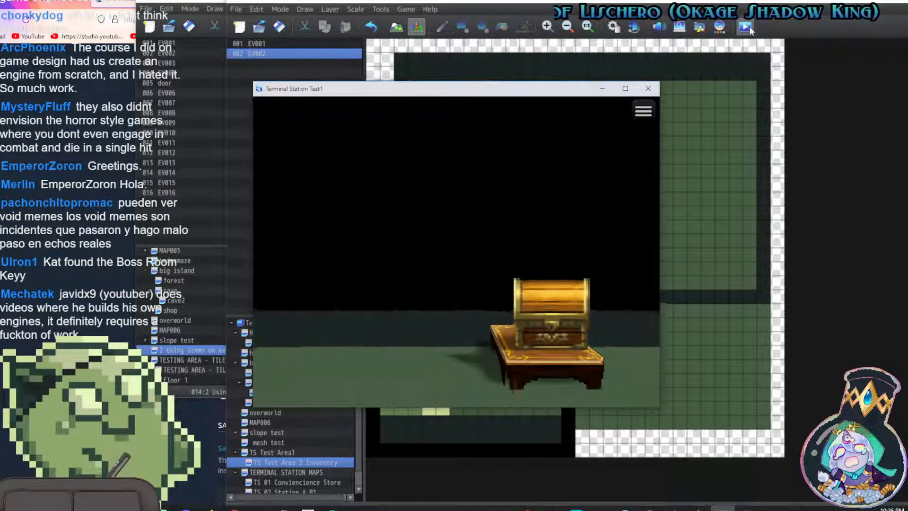
# Use the Lockbox Key from the inventory near the chest, dismiss its message, and end the playtest
pyautogui.press('Escape')
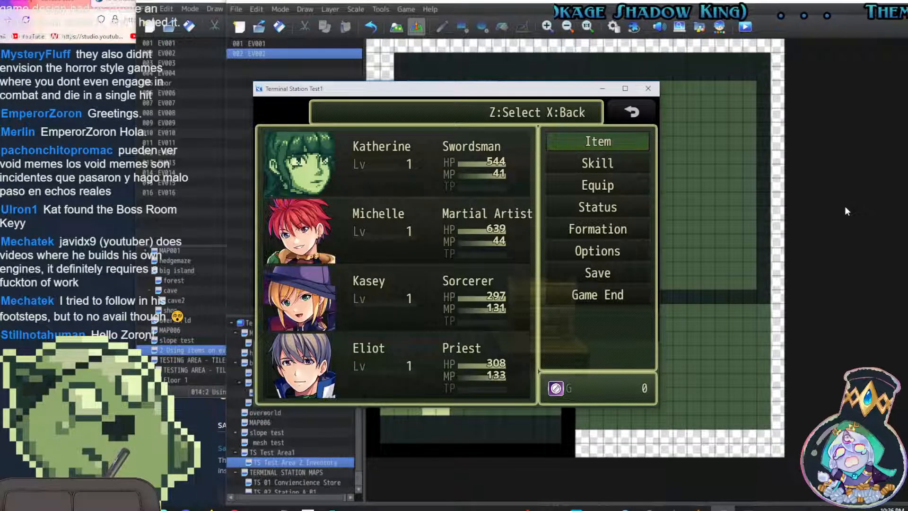
pyautogui.press('z')
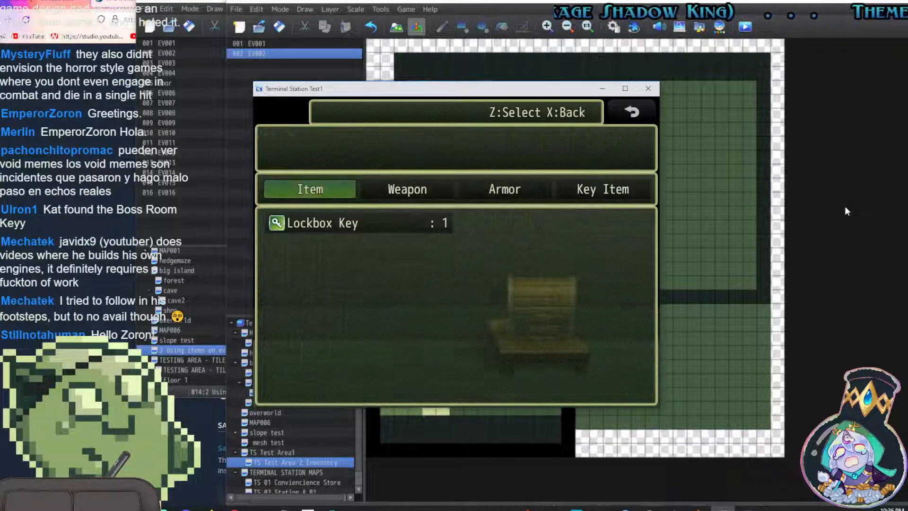
pyautogui.press('z')
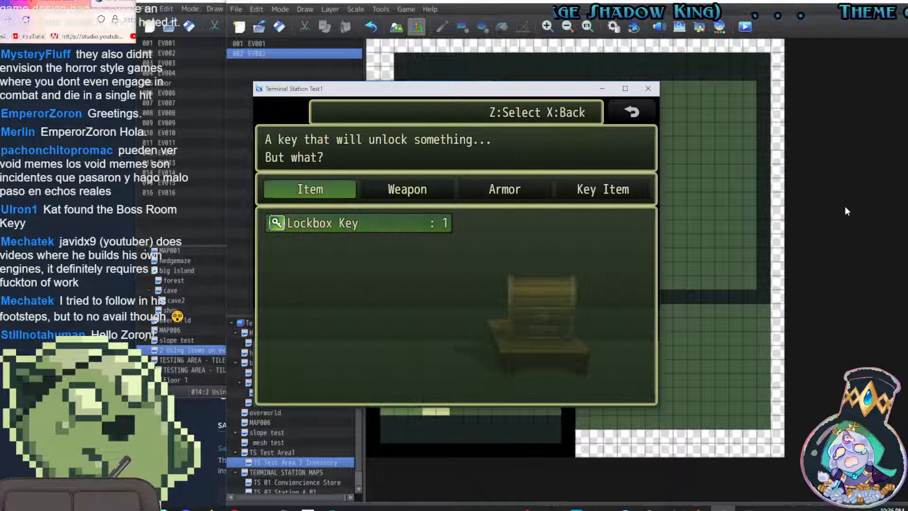
pyautogui.press('z')
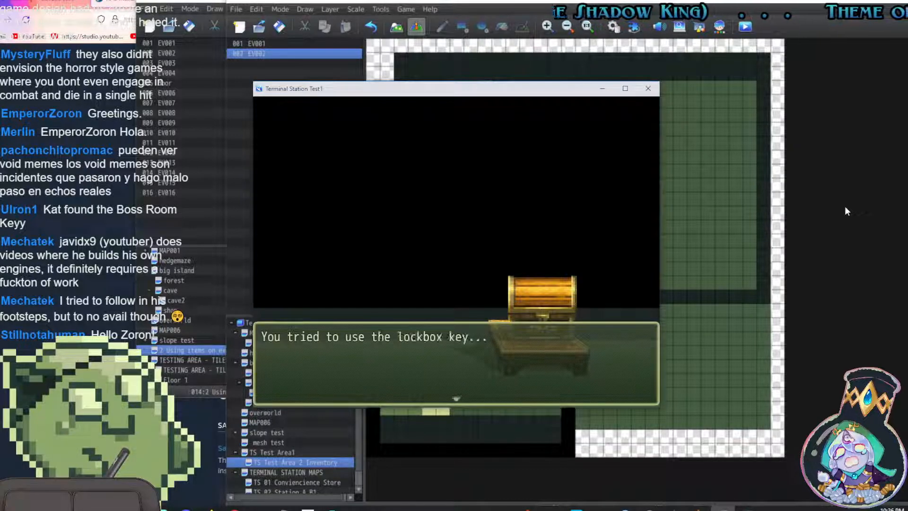
pyautogui.press('z')
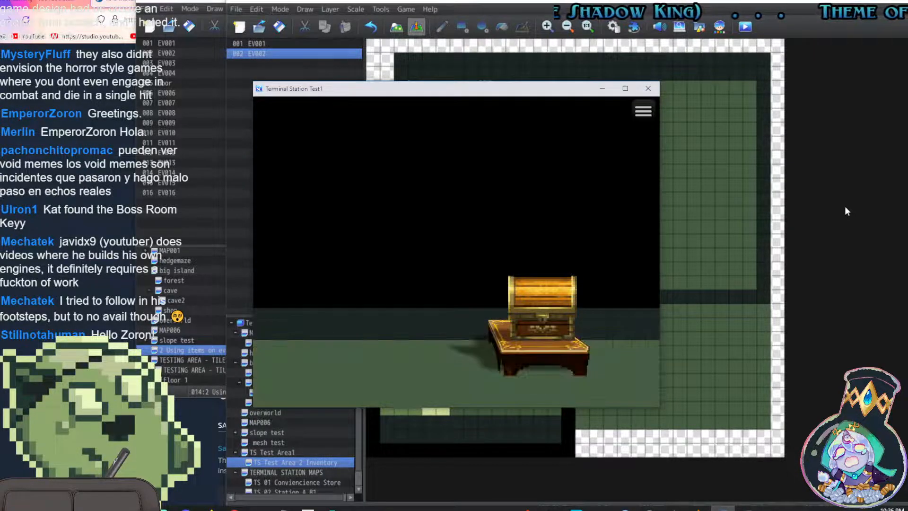
pyautogui.click(648, 89)
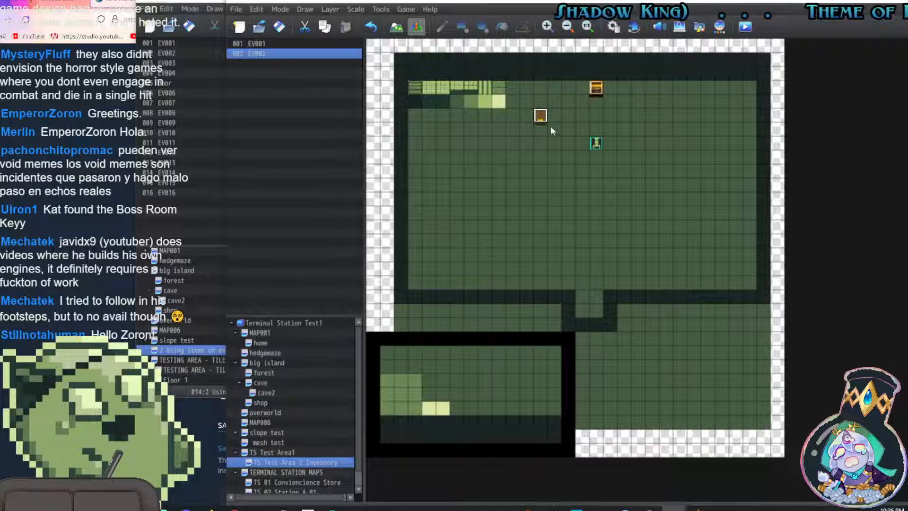
# Duplicate the Show Text command in the USED Lockbox Key common event, placing the copy below the original
pyautogui.click(613, 27)
pyautogui.click(752, 219)
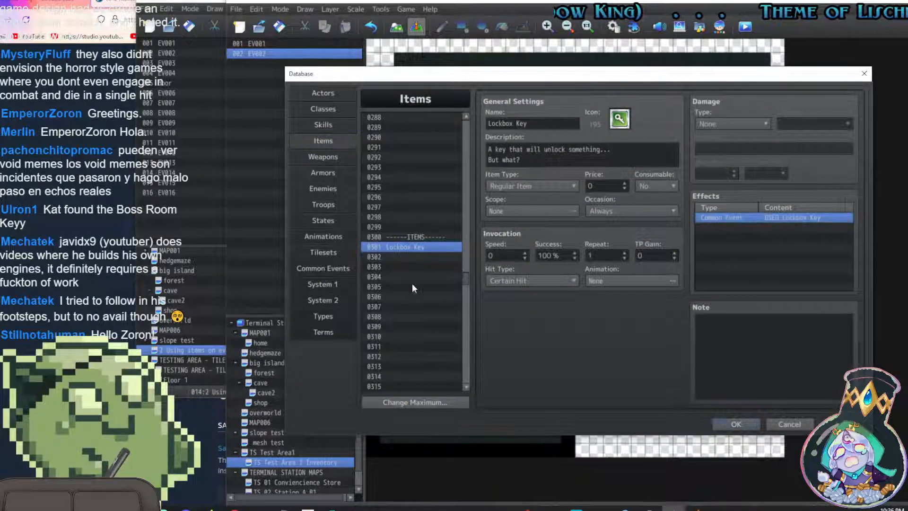
pyautogui.click(339, 272)
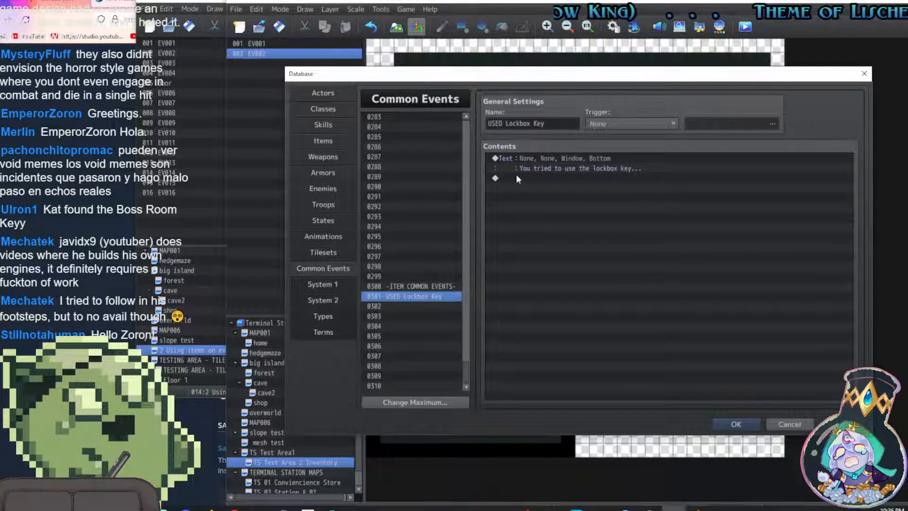
pyautogui.click(563, 163)
pyautogui.click(559, 178)
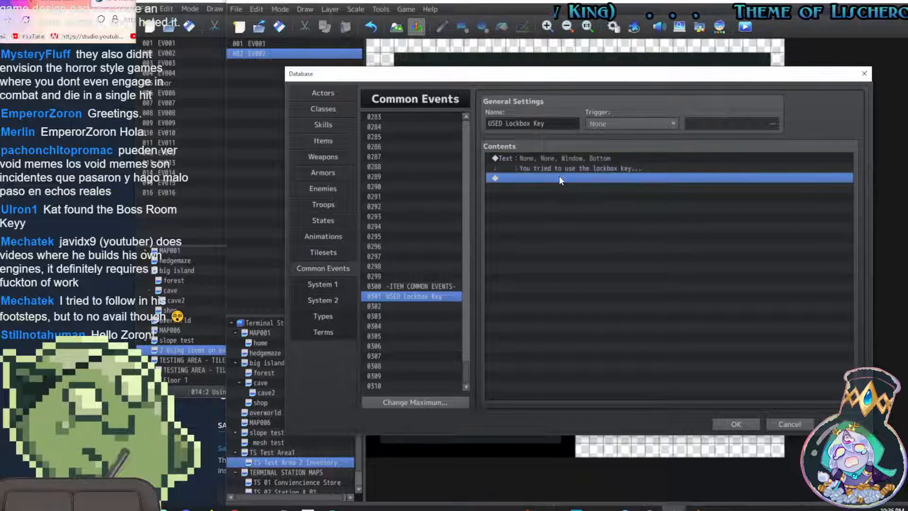
pyautogui.hotkey('ctrl', 'v')
# Change the duplicated Show Text message to "...It didn't work." and save the database changes
pyautogui.doubleClick(559, 180)
pyautogui.hotkey('ctrl', 'a')
pyautogui.write('...It didn')
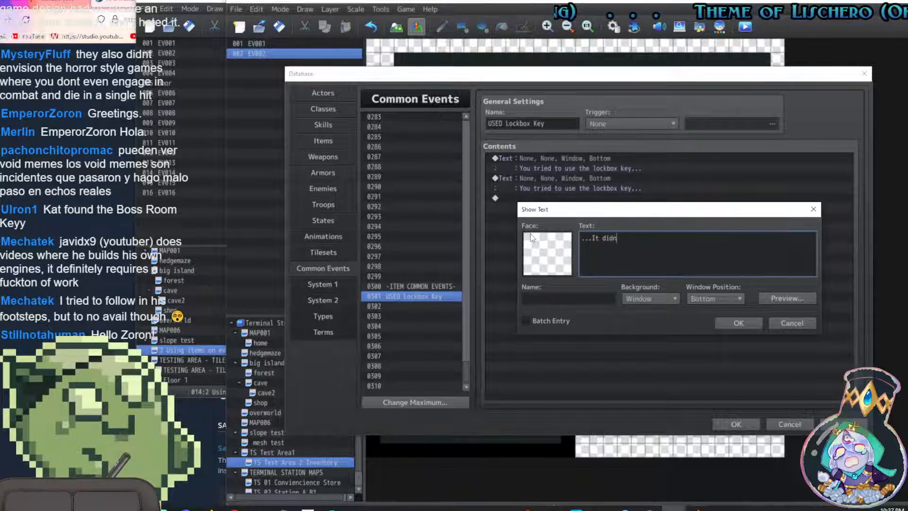
pyautogui.write("'t eork...")
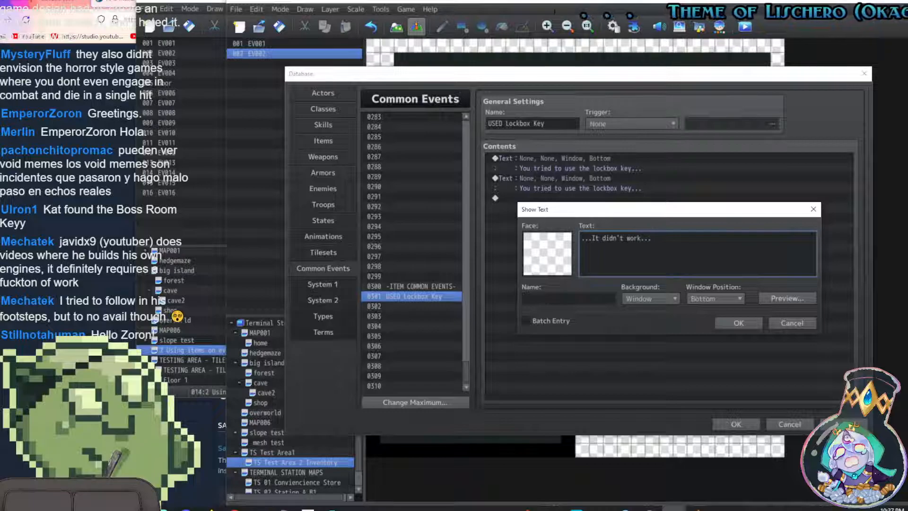
pyautogui.press('BackSpace')
pyautogui.press('BackSpace')
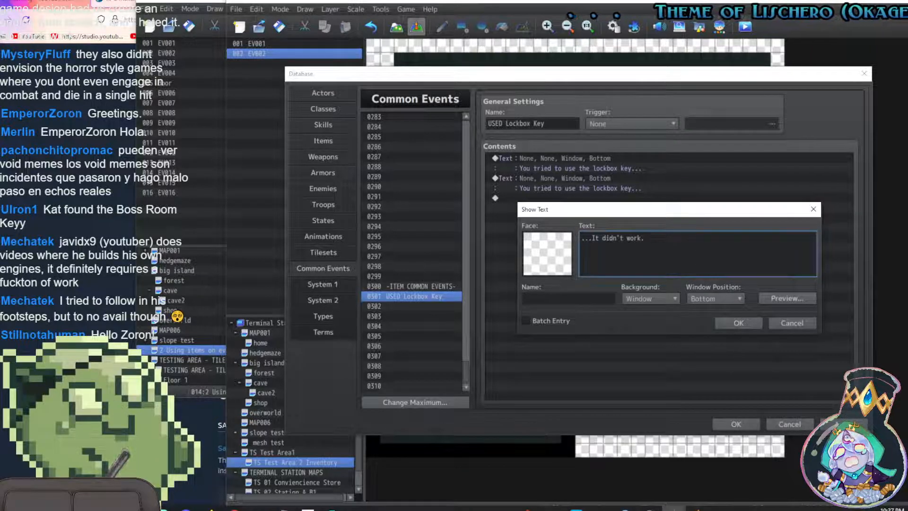
pyautogui.click(742, 324)
pyautogui.click(736, 425)
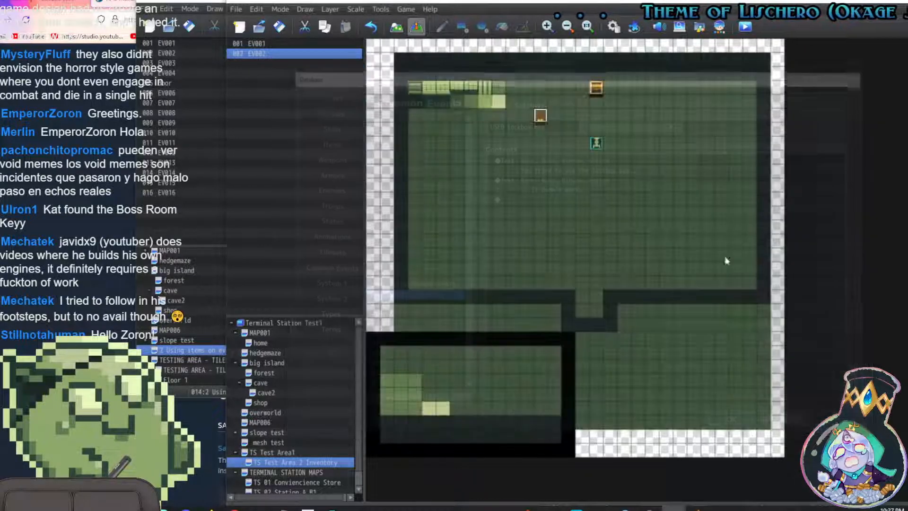
# Start a playtest, collect the key from the small table, and head toward the treasure chest
pyautogui.click(746, 27)
pyautogui.press('Return')
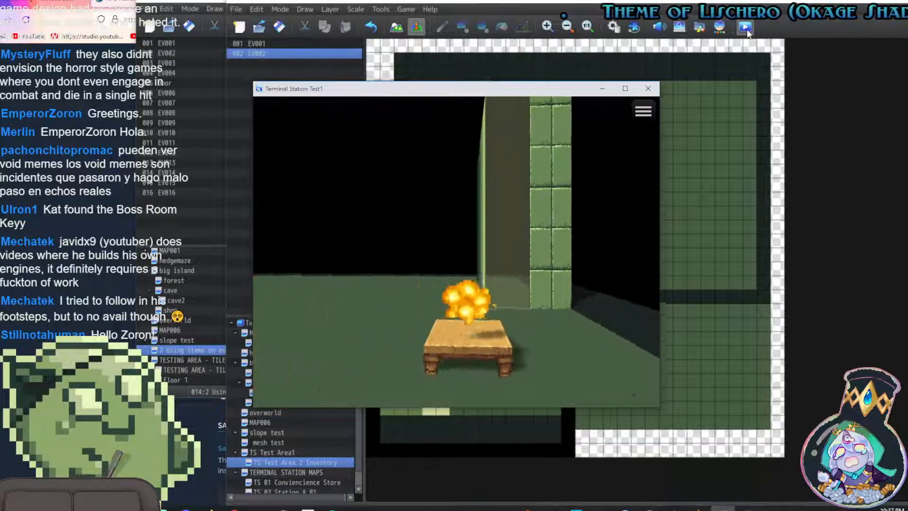
pyautogui.press('Return')
pyautogui.press('Right')
pyautogui.press('Down')
pyautogui.press('Right')
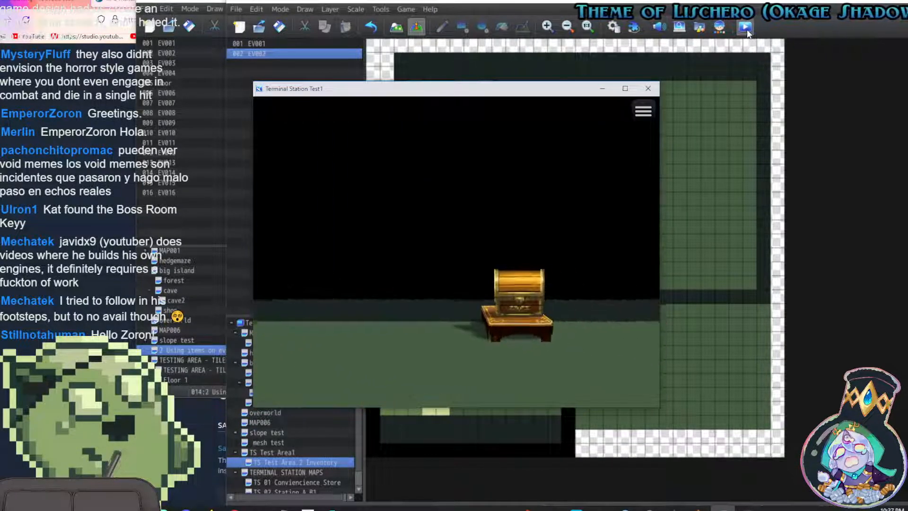
# Move away from the chest to the wall, use the Lockbox Key from the inventory, and dismiss its message
pyautogui.press('Escape')
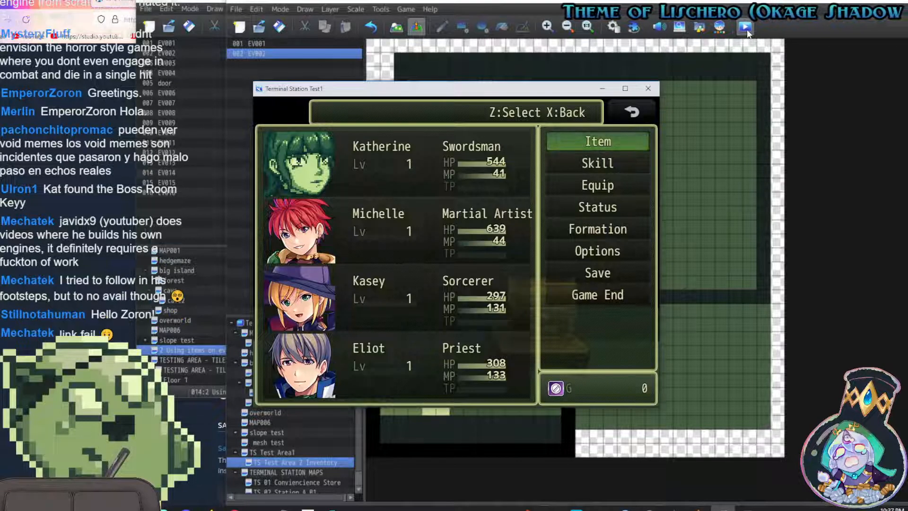
pyautogui.press('Escape')
pyautogui.press('Up')
pyautogui.press('Right')
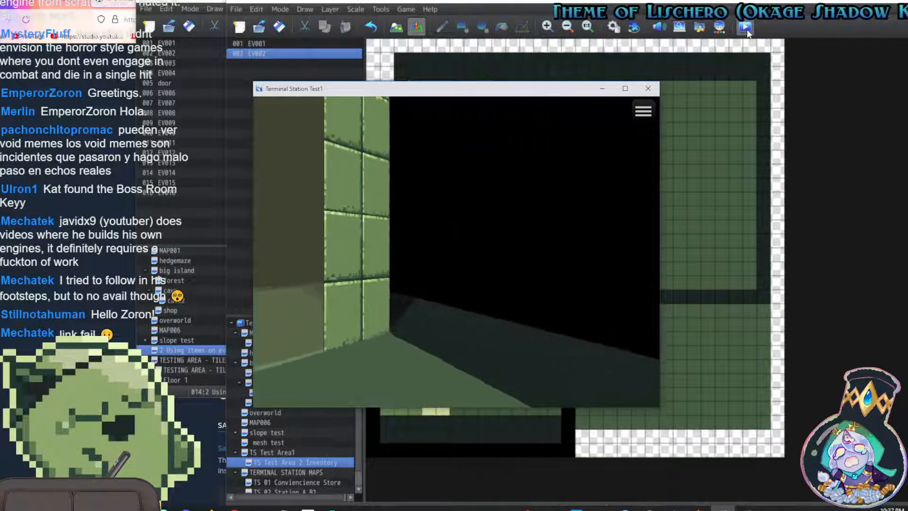
pyautogui.press('Left')
pyautogui.press('Escape')
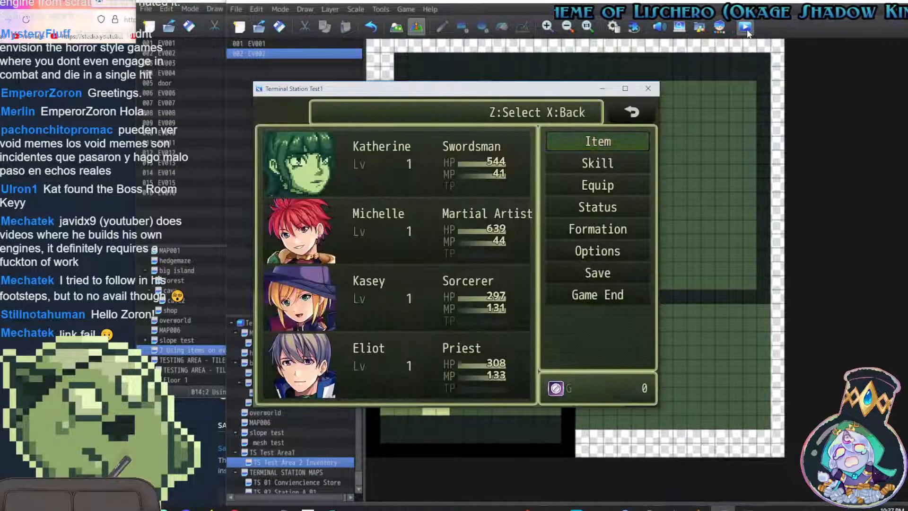
pyautogui.press('Return')
pyautogui.press('Return')
pyautogui.press('Return')
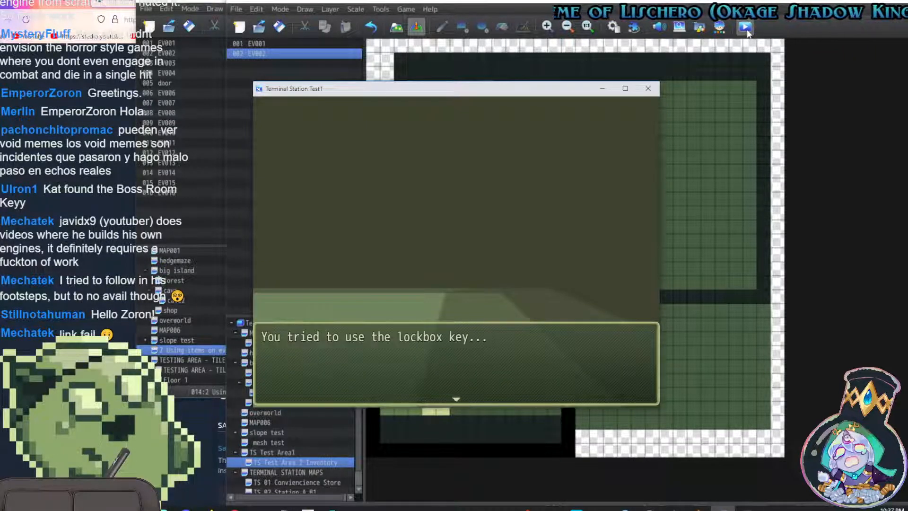
pyautogui.press('Return')
# Walk back up to the treasure chest in the playtest and back away from it
pyautogui.press('Left')
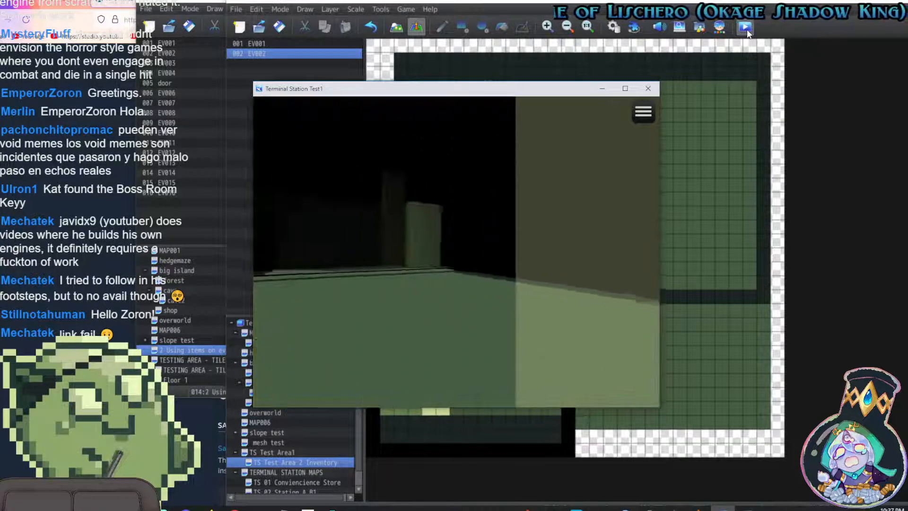
pyautogui.press('Left')
pyautogui.press('Left')
pyautogui.press('Up')
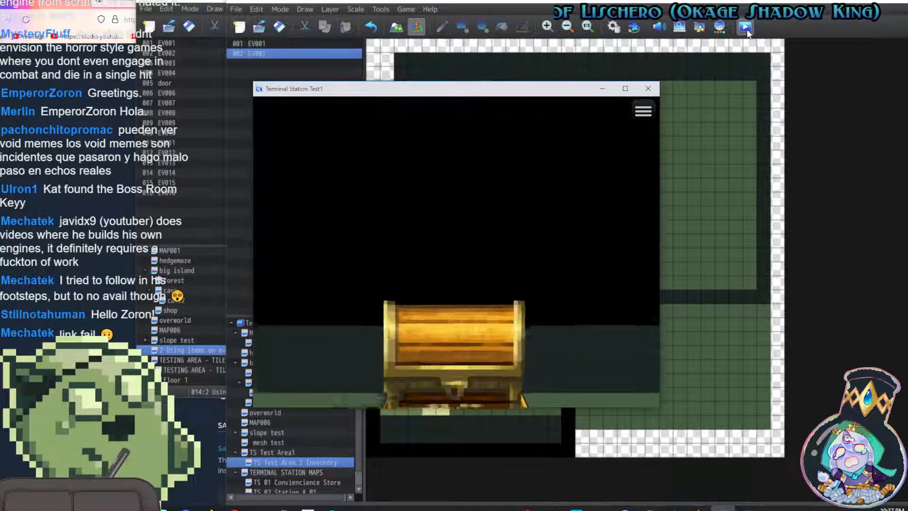
pyautogui.press('Down')
pyautogui.press('Down')
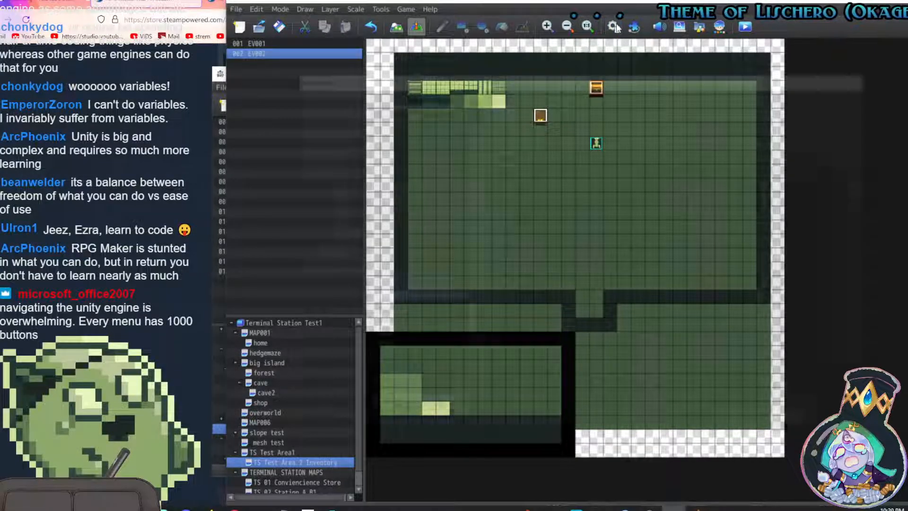
# Start a Control Variables command in the USED Lockbox Key common event and raise the maximum number of variables to 320
pyautogui.click(610, 34)
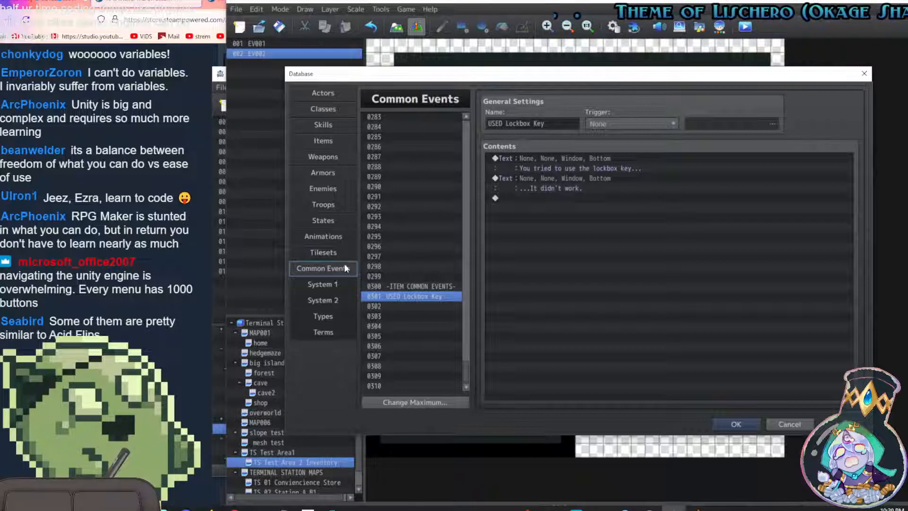
pyautogui.doubleClick(547, 199)
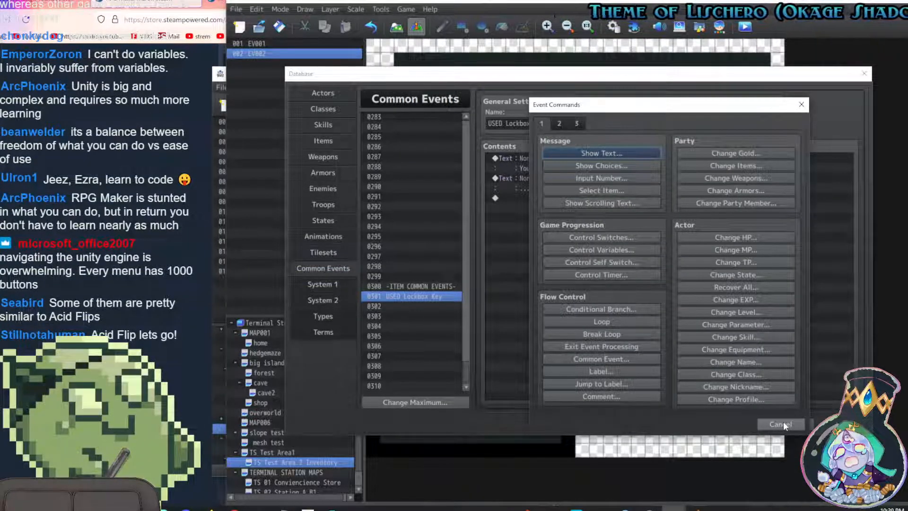
pyautogui.click(615, 250)
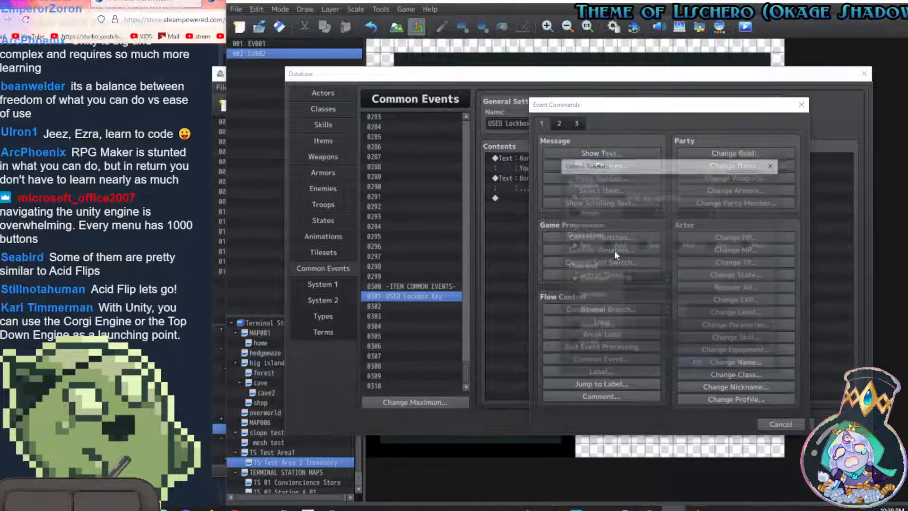
pyautogui.click(662, 192)
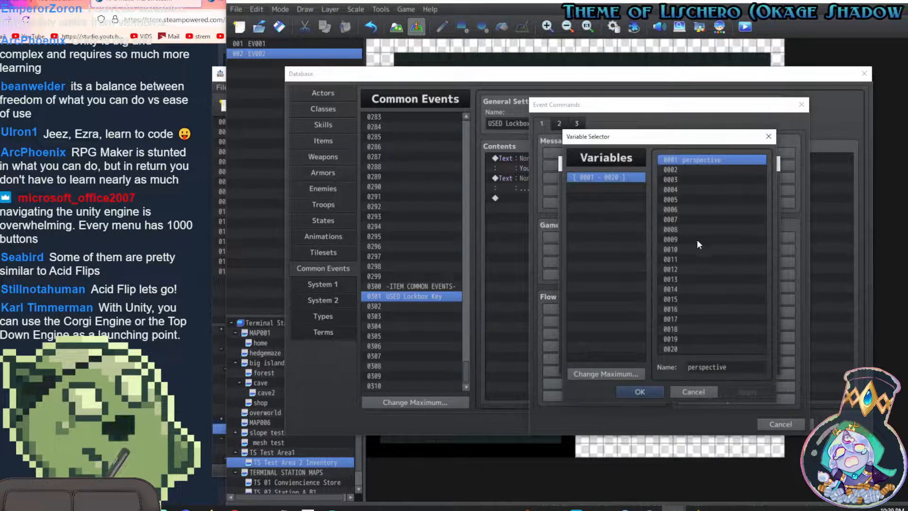
pyautogui.click(608, 374)
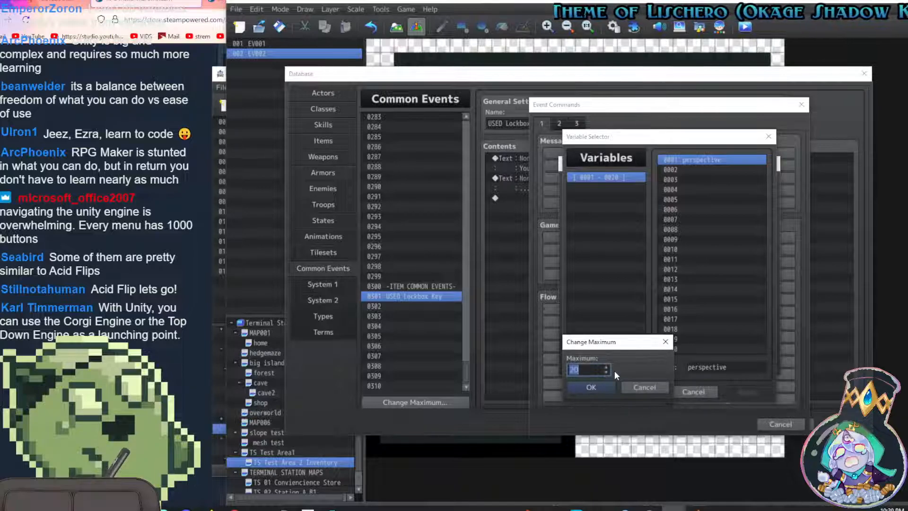
pyautogui.write('320')
pyautogui.press('Return')
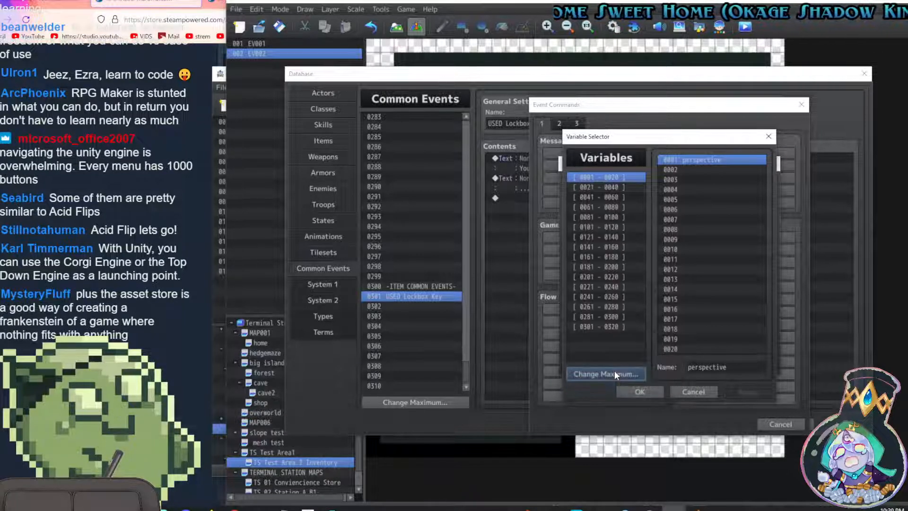
# Name variable 0301 "Lockbox Key Used" and select it as the command's variable
pyautogui.click(609, 327)
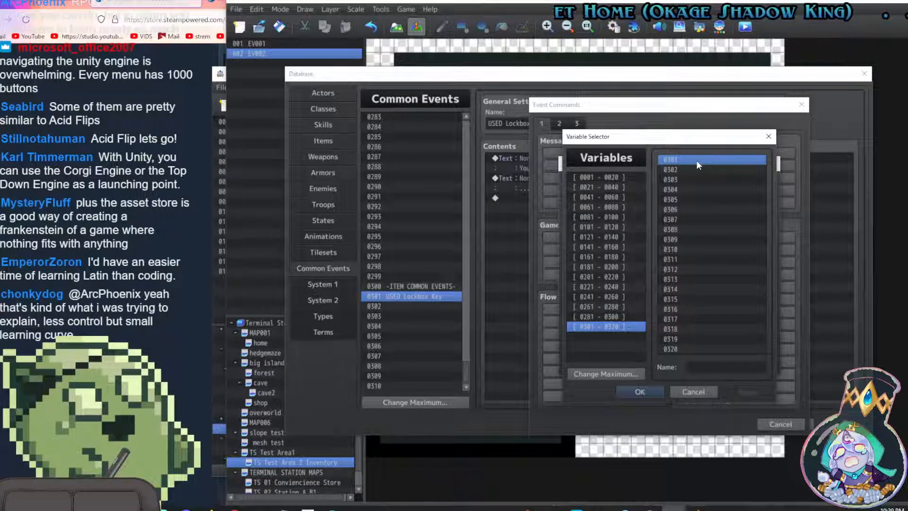
pyautogui.click(715, 367)
pyautogui.write('Lock')
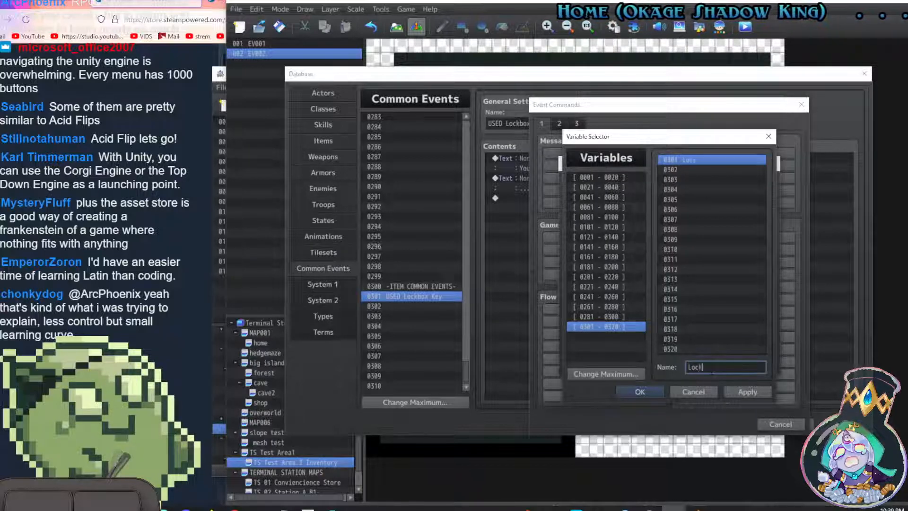
pyautogui.write('box Ke')
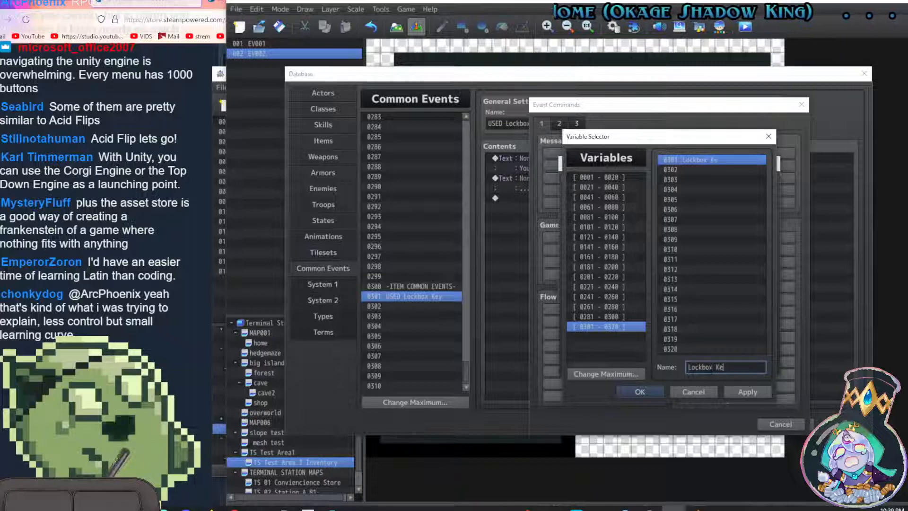
pyautogui.write('y Used')
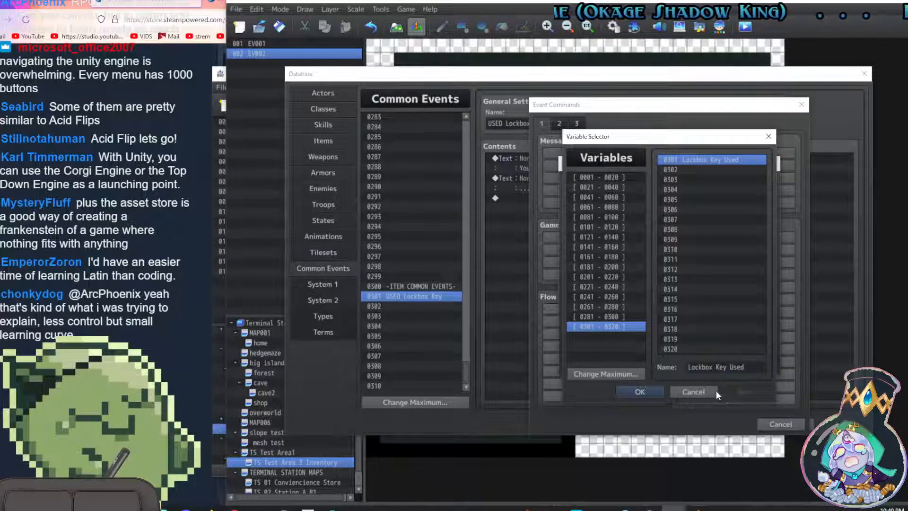
pyautogui.click(631, 390)
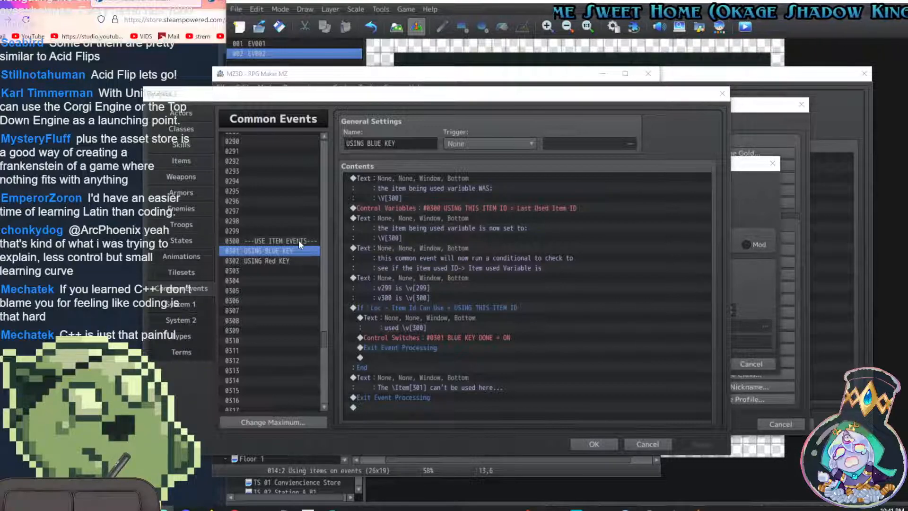
# Examine the Control Variables command settings in the MZ3D project's USING BLUE KEY common event
pyautogui.click(403, 197)
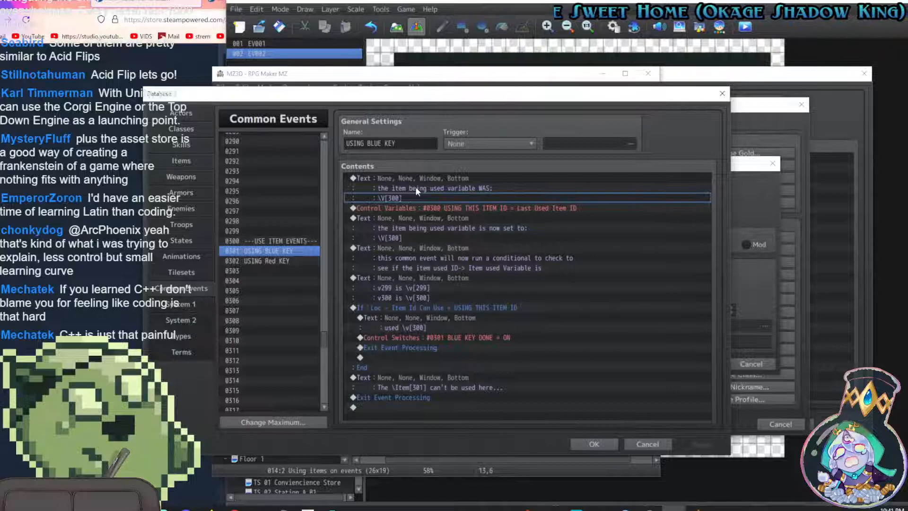
pyautogui.click(458, 209)
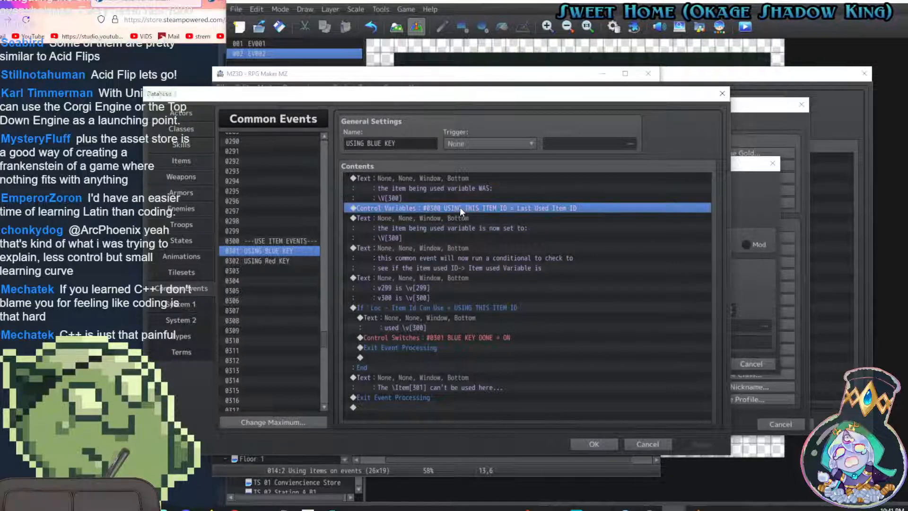
pyautogui.doubleClick(459, 208)
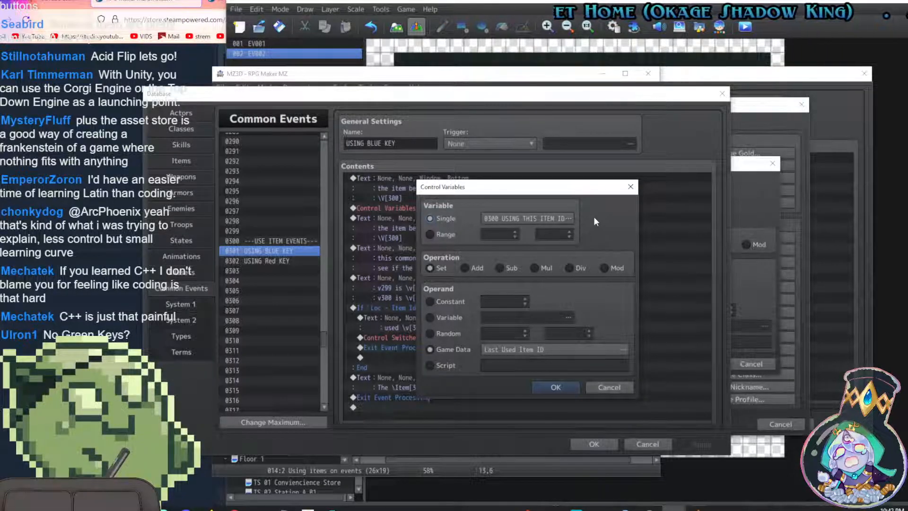
pyautogui.click(608, 387)
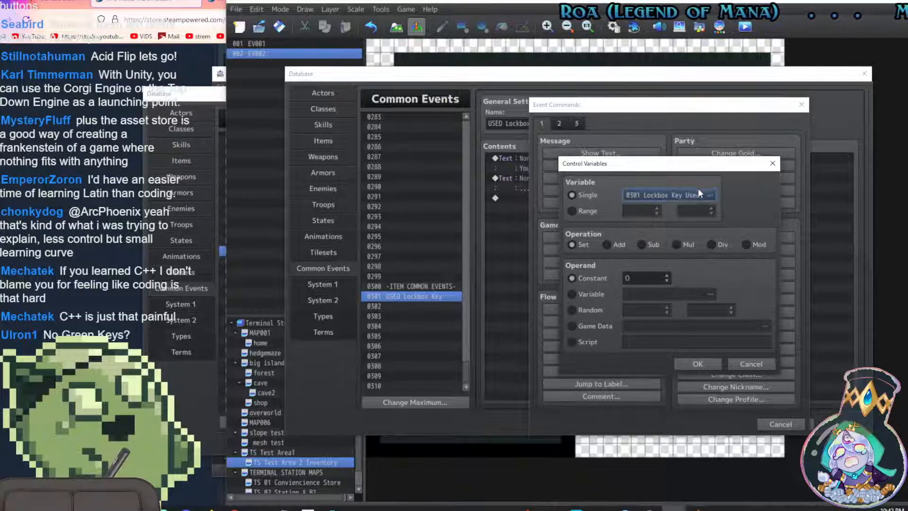
pyautogui.moveTo(699, 507)
pyautogui.click(701, 464)
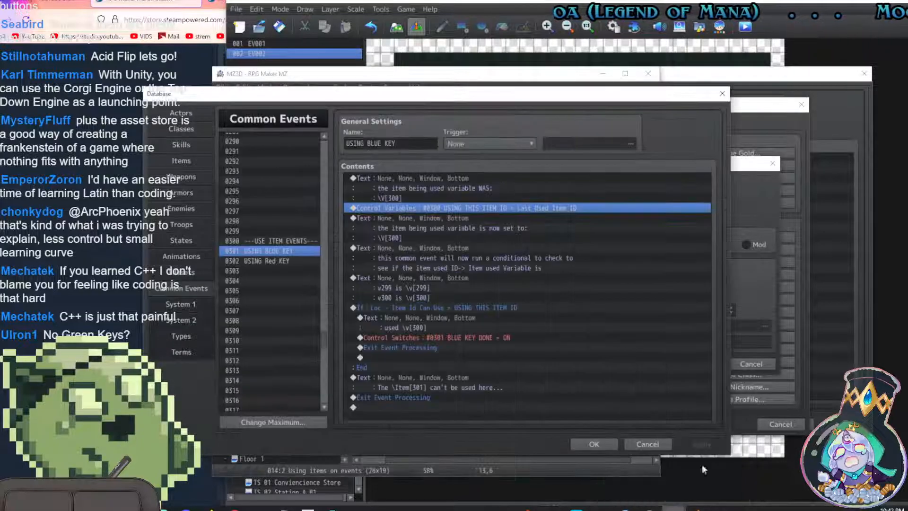
pyautogui.doubleClick(479, 207)
pyautogui.moveTo(506, 191); pyautogui.dragTo(681, 185)
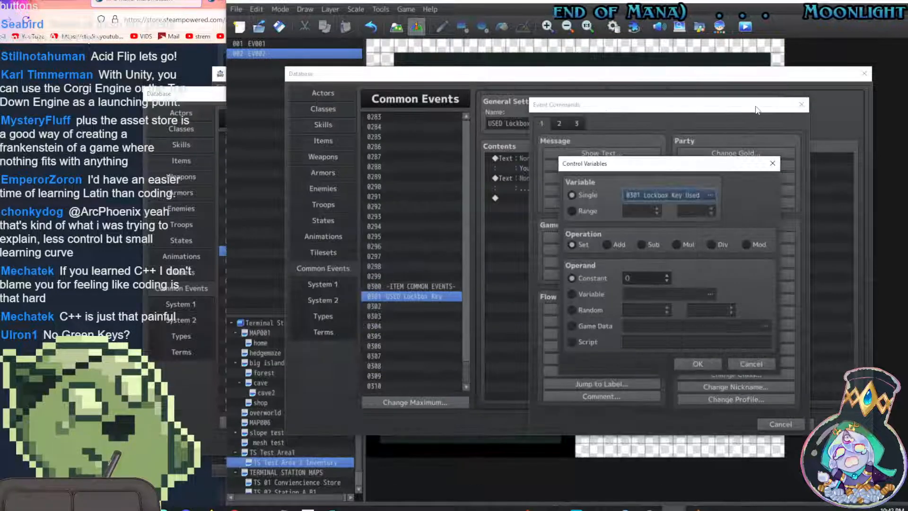
# Restart the Control Variables command in USED Lockbox Key, choose variable 0300, and begin its name with "US"
pyautogui.click(758, 364)
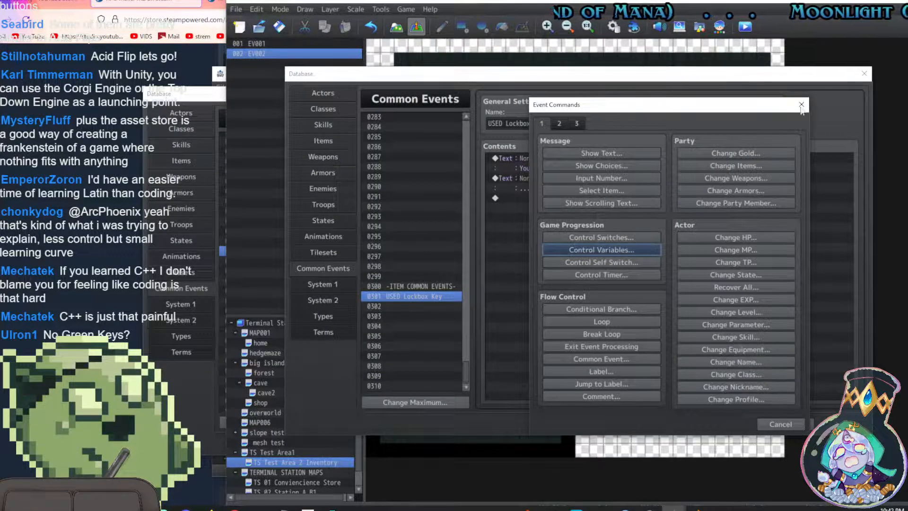
pyautogui.click(613, 249)
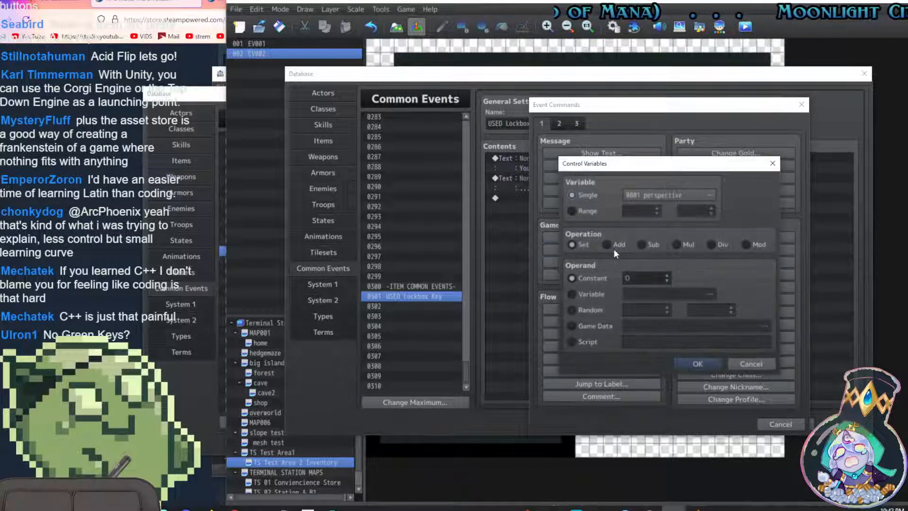
pyautogui.click(667, 195)
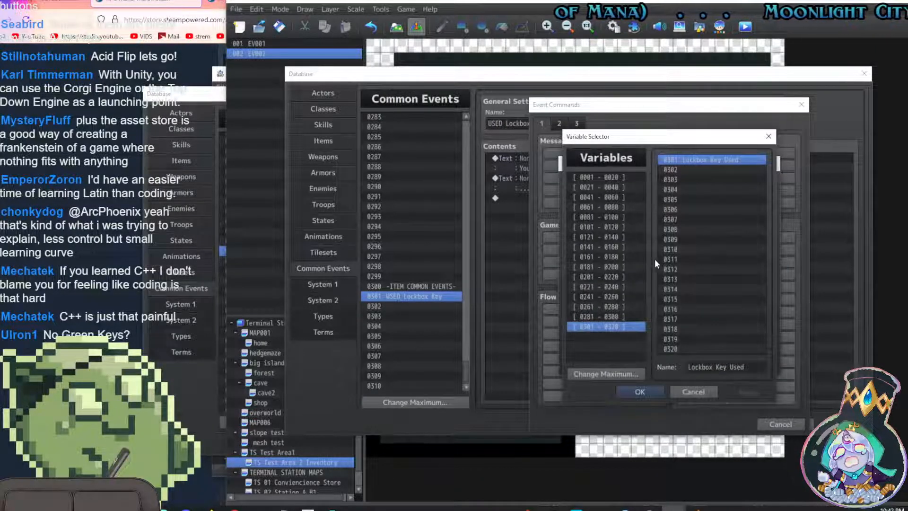
pyautogui.click(605, 317)
pyautogui.click(698, 350)
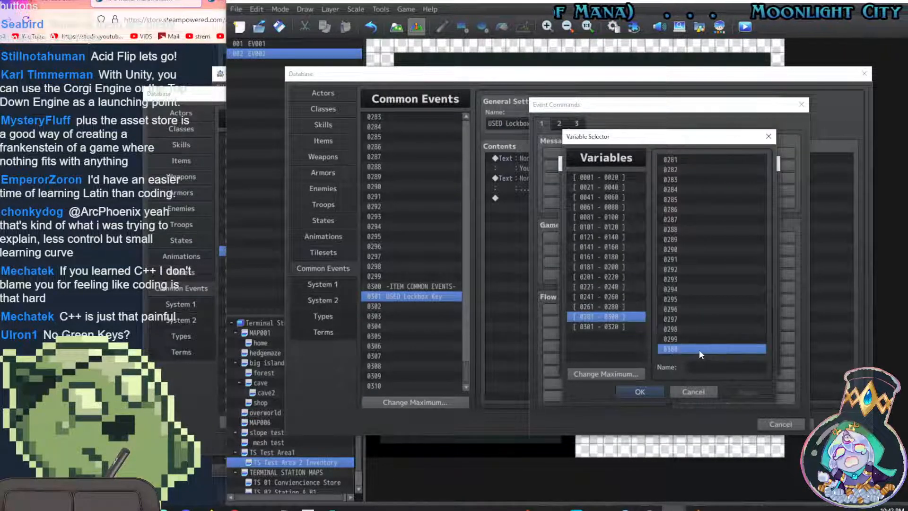
pyautogui.click(725, 367)
pyautogui.write('US')
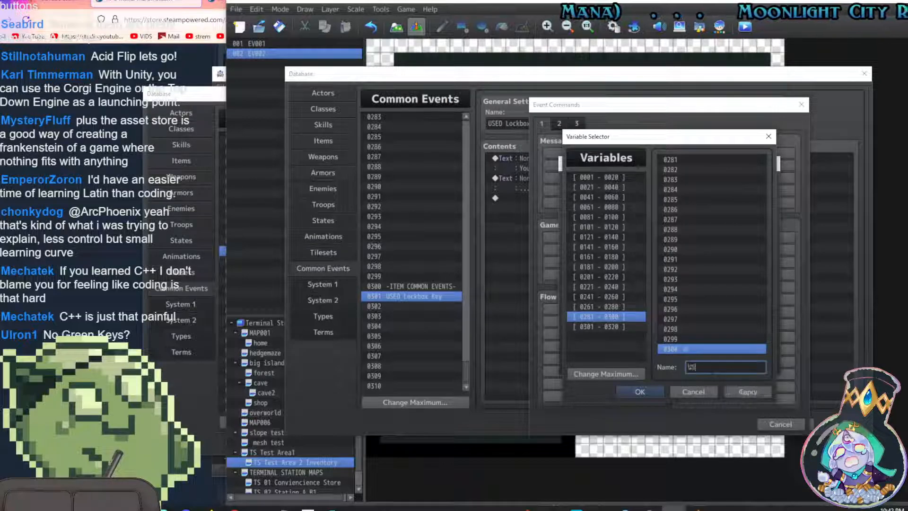
# Name variable 0300 "USING THIS ITEM VAR" and apply the name
pyautogui.write('ING THIS ITEM')
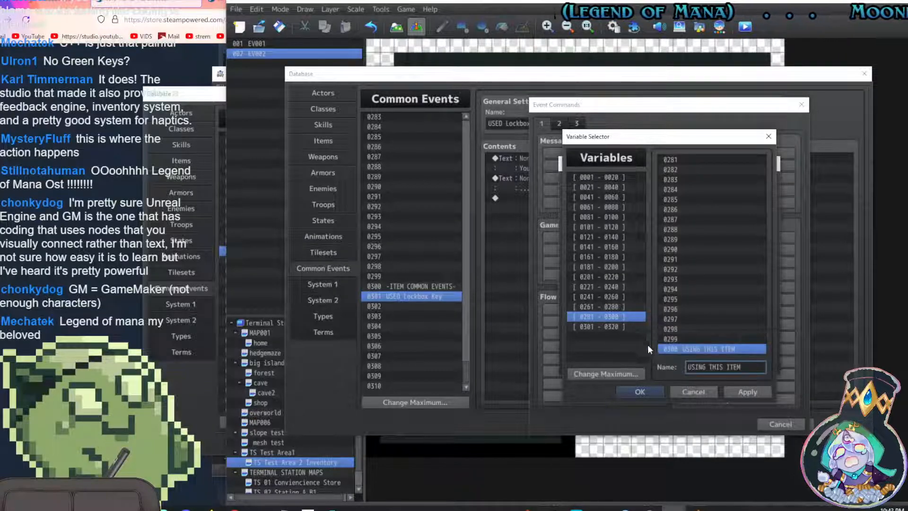
pyautogui.click(756, 367)
pyautogui.write('VAR')
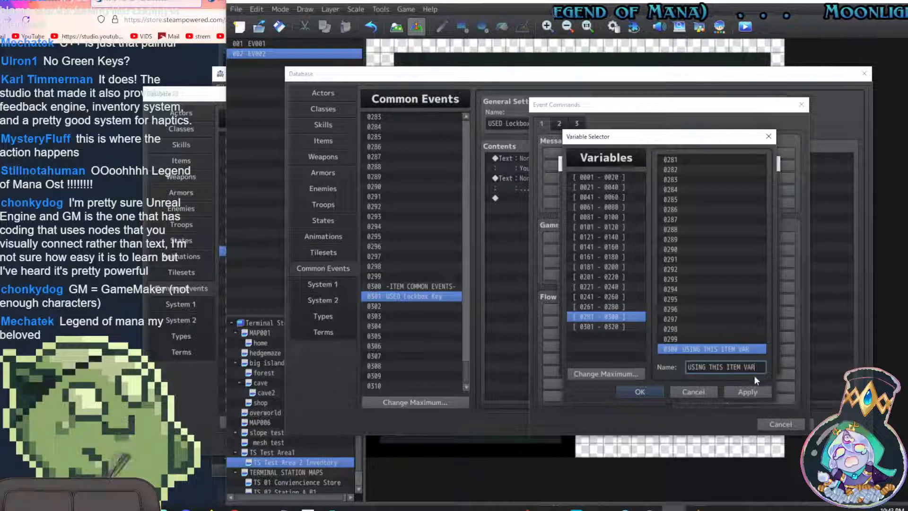
pyautogui.click(752, 391)
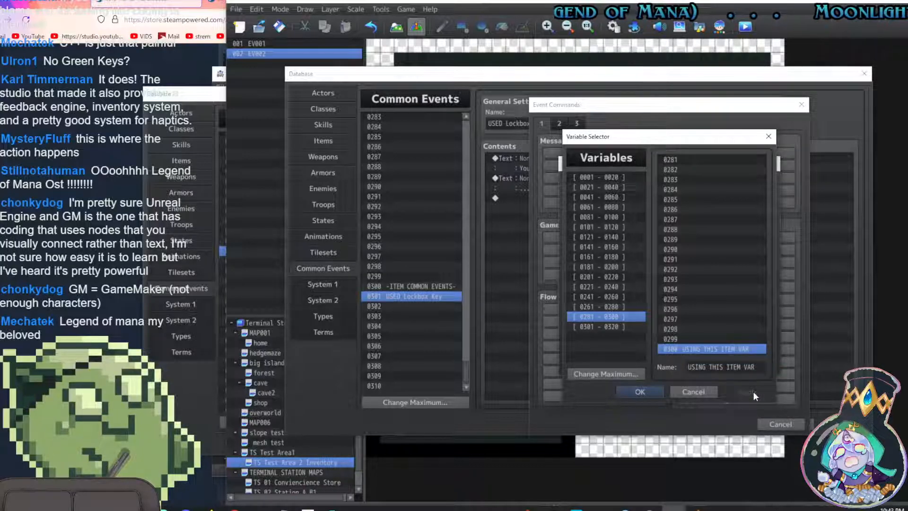
# Rename variable 0301 to "Lockbox Key Used VAR" and apply the name
pyautogui.click(610, 327)
pyautogui.click(742, 158)
pyautogui.moveTo(689, 367); pyautogui.dragTo(744, 367)
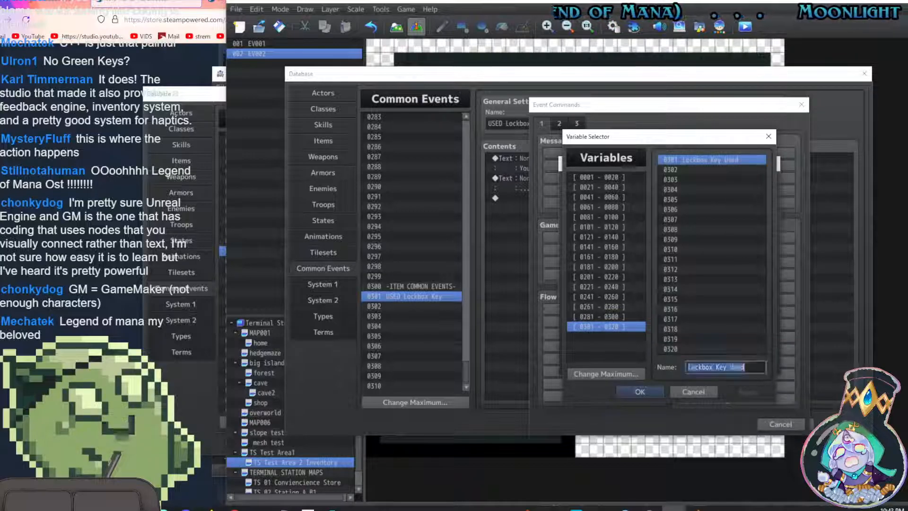
pyautogui.click(752, 367)
pyautogui.write('VAR')
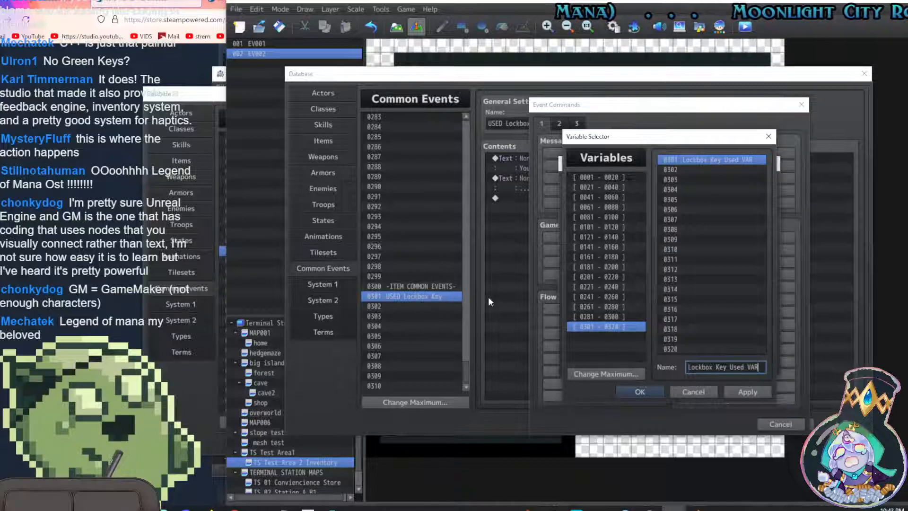
pyautogui.click(755, 389)
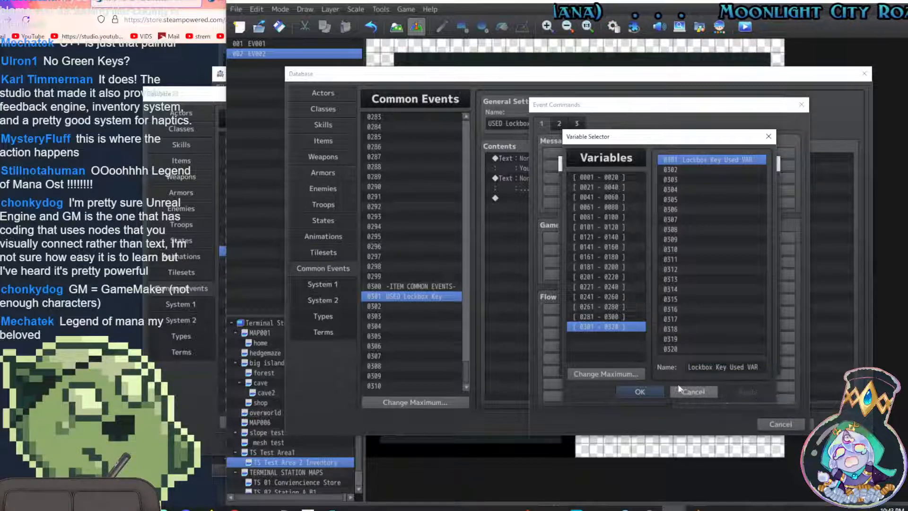
# Choose variable 0300 USING THIS ITEM VAR as the single variable for the Control Variables command
pyautogui.click(617, 320)
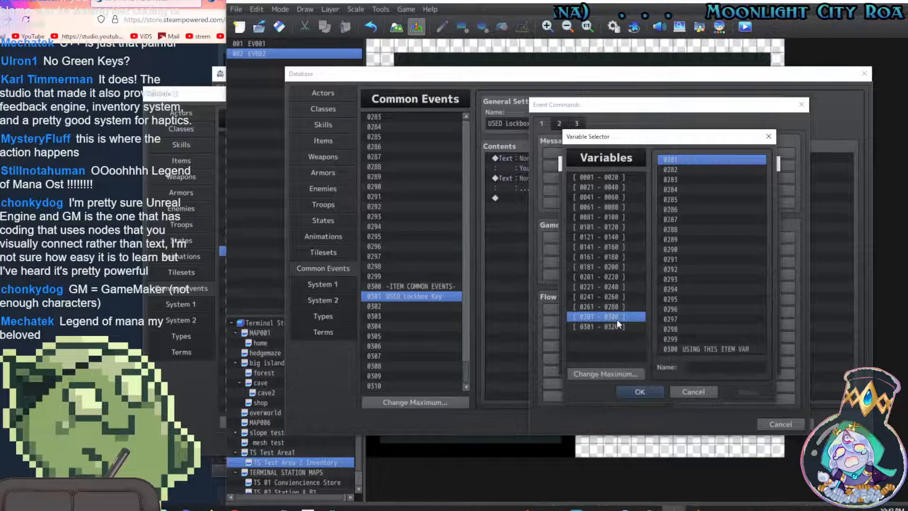
pyautogui.click(708, 350)
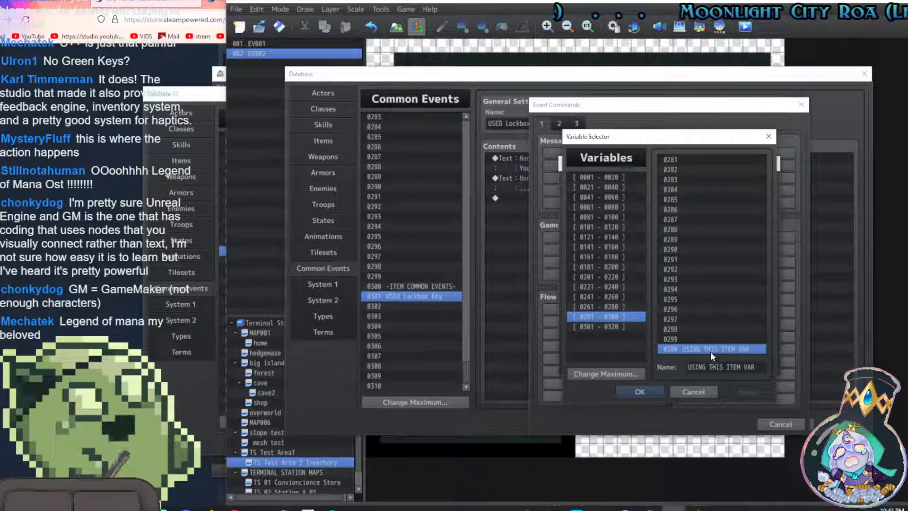
pyautogui.click(655, 387)
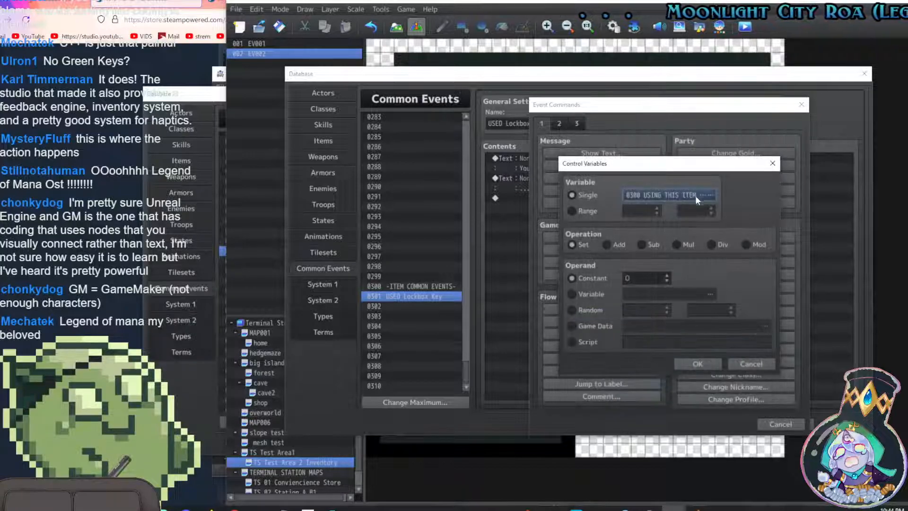
# Set the variable's operand to the game data value Last Used Item ID and add the command to the event
pyautogui.click(572, 325)
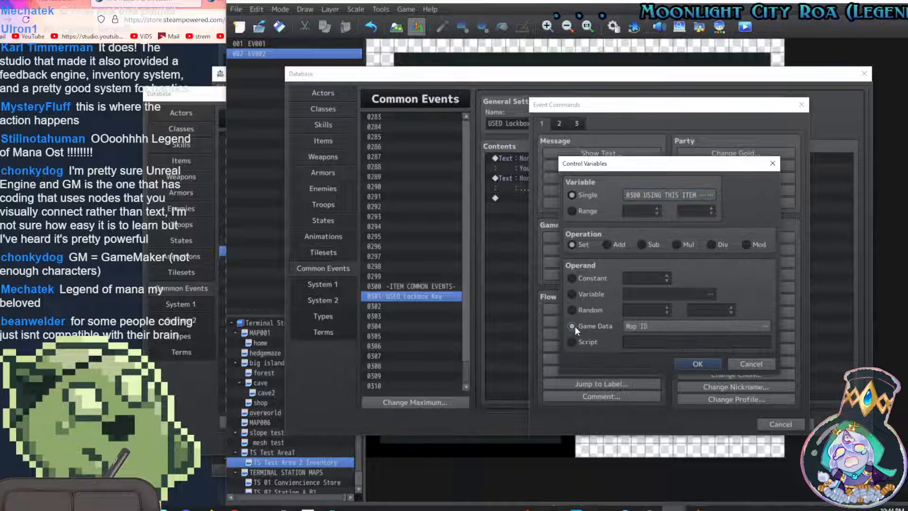
pyautogui.click(643, 326)
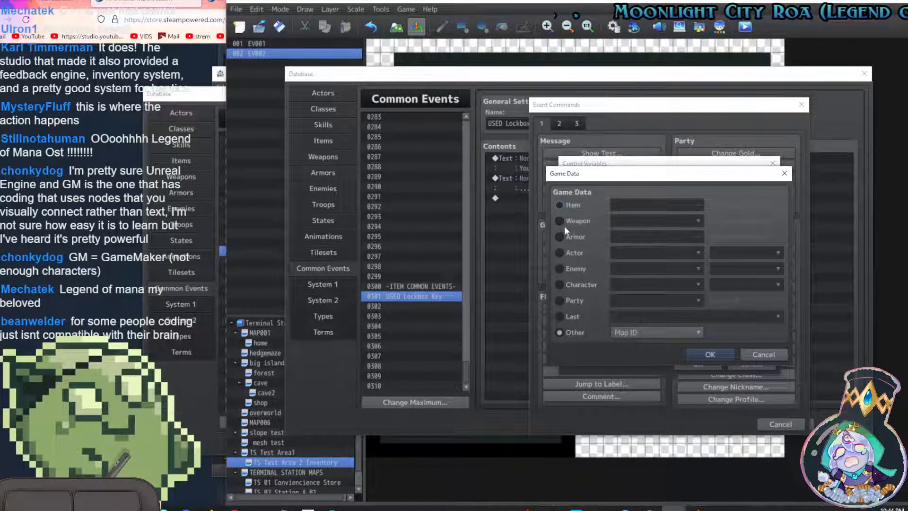
pyautogui.click(560, 204)
pyautogui.click(626, 202)
pyautogui.click(740, 377)
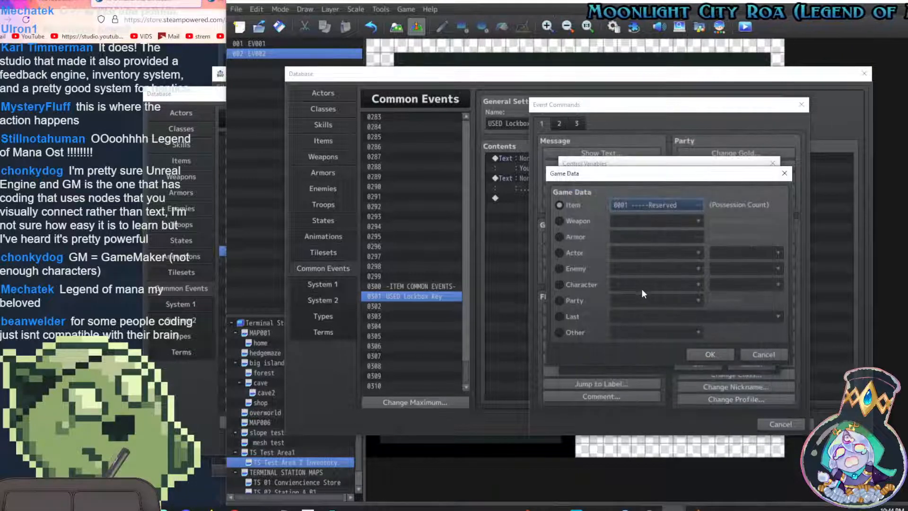
pyautogui.click(559, 316)
pyautogui.click(645, 315)
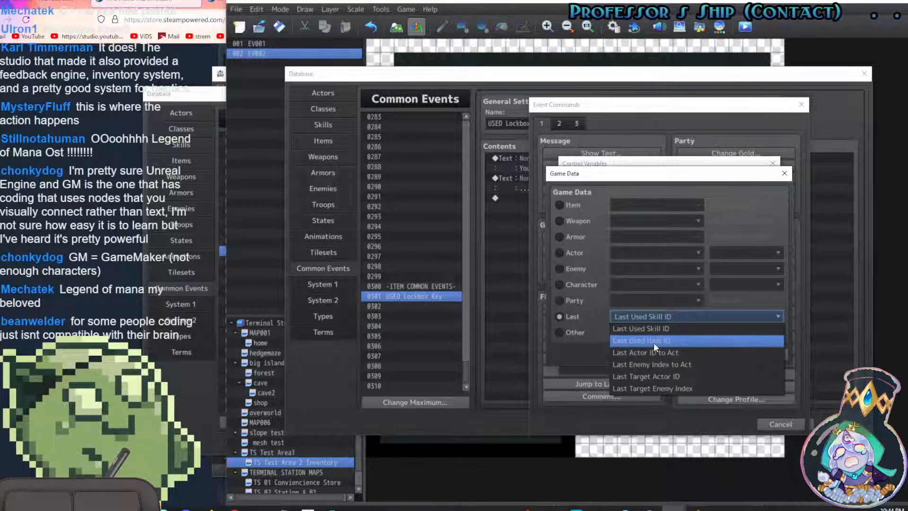
pyautogui.click(653, 341)
pyautogui.click(719, 352)
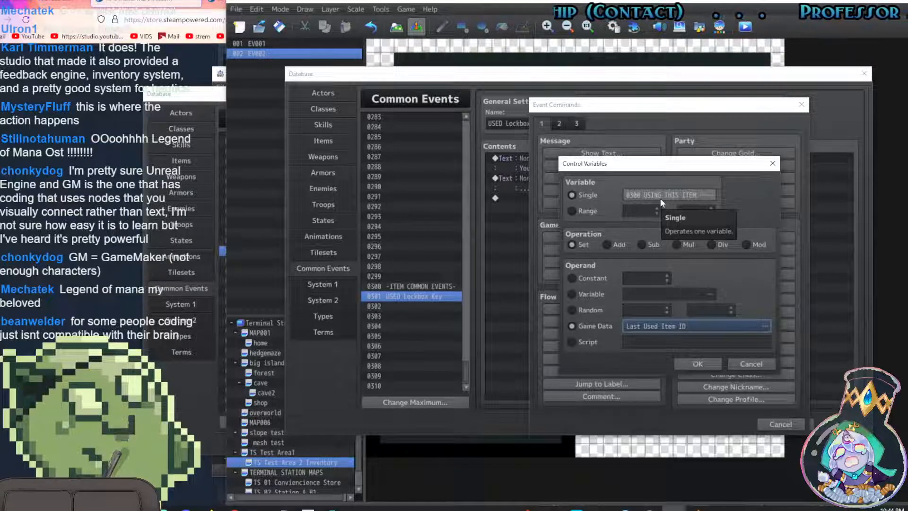
pyautogui.click(704, 362)
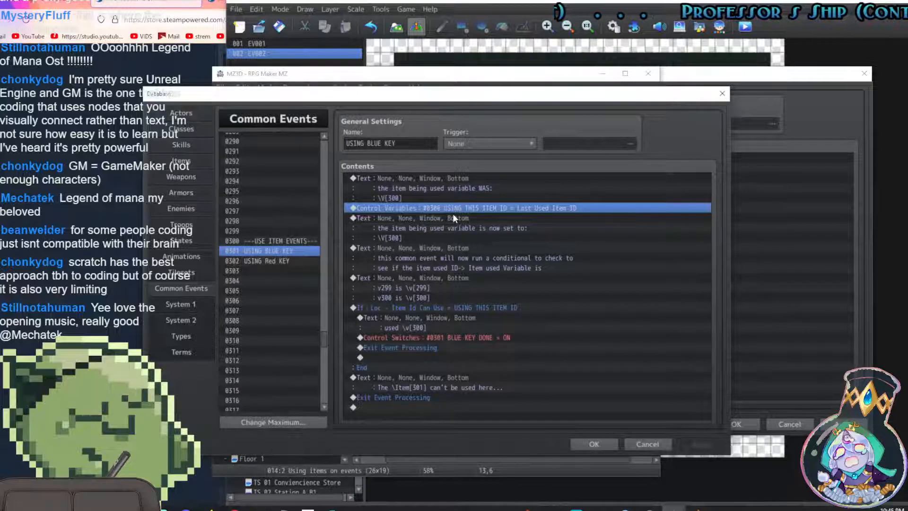
# Copy the "the item being used variable WAS: \V[300]" message from USING BLUE KEY into USED Lockbox Key, above the Control Variables command
pyautogui.click(430, 218)
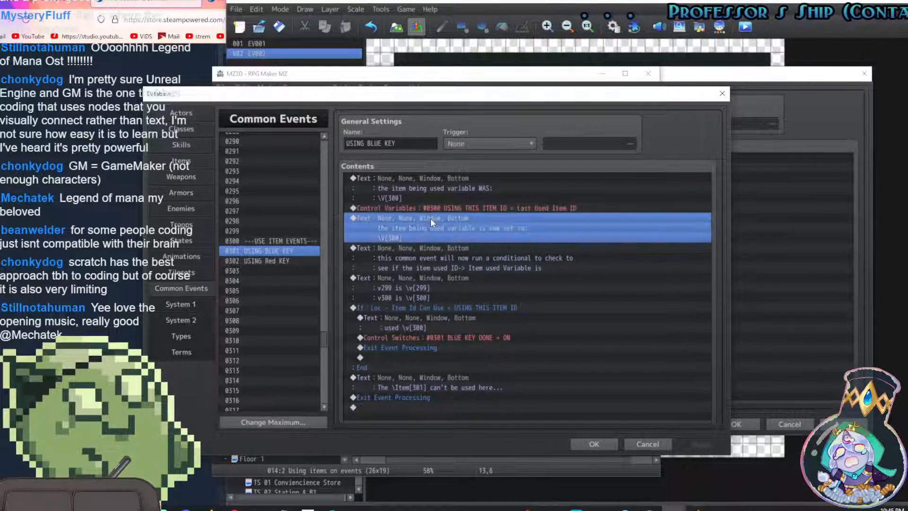
pyautogui.click(425, 181)
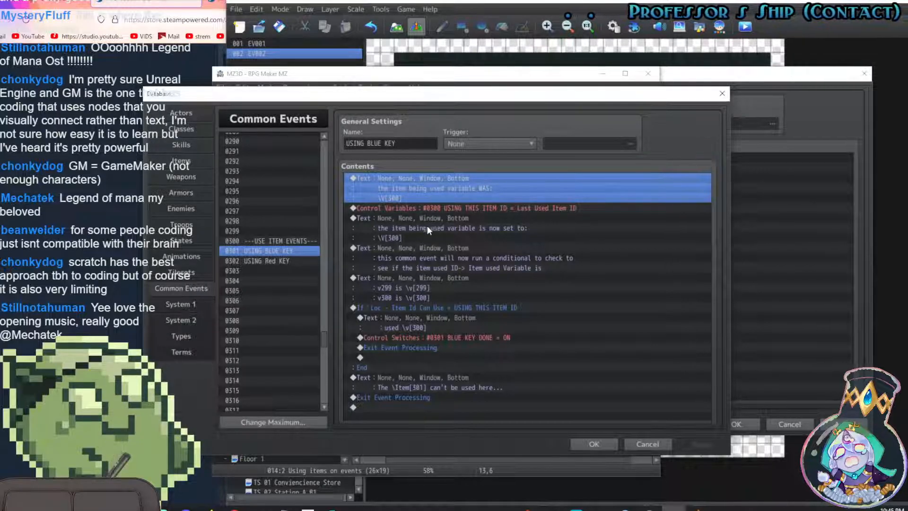
pyautogui.click(757, 204)
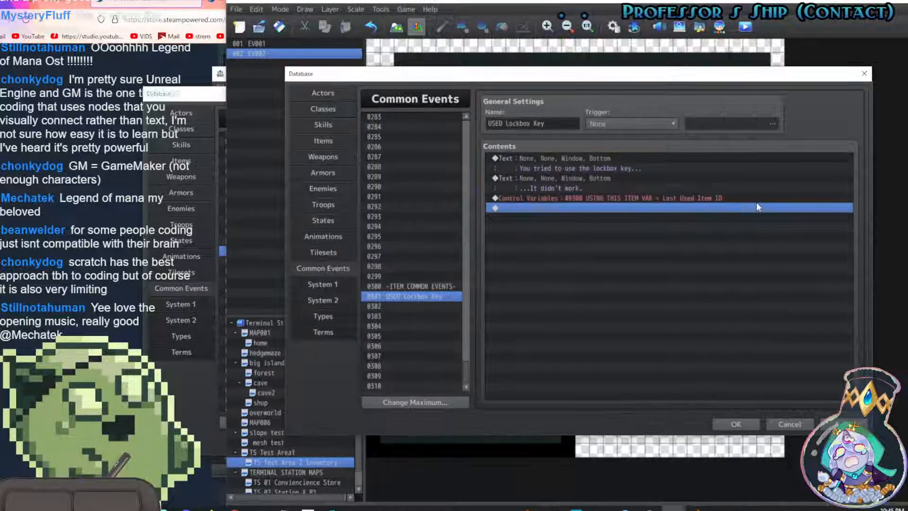
pyautogui.click(556, 197)
pyautogui.hotkey('ctrl', 'v')
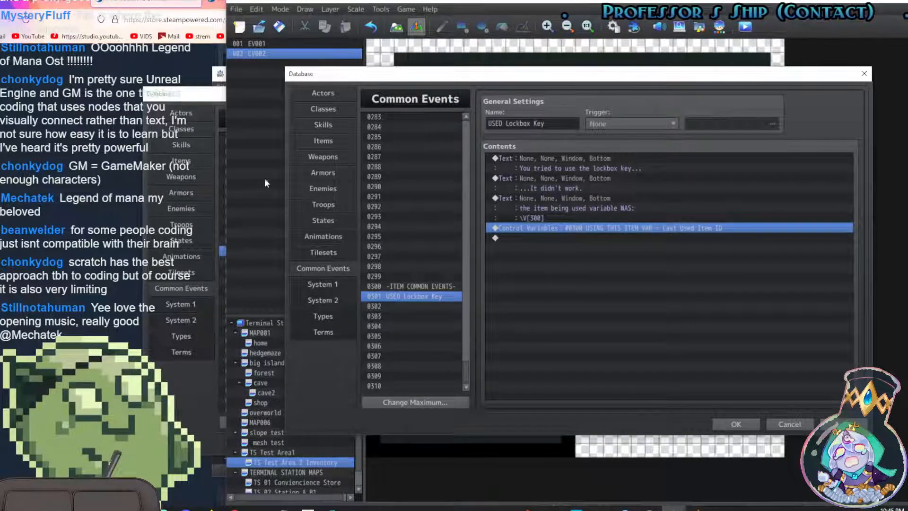
# Copy the "the item being used variable is now set to: \V[300]" message from USING BLUE KEY into USED Lockbox Key, below the Control Variables command
pyautogui.click(192, 97)
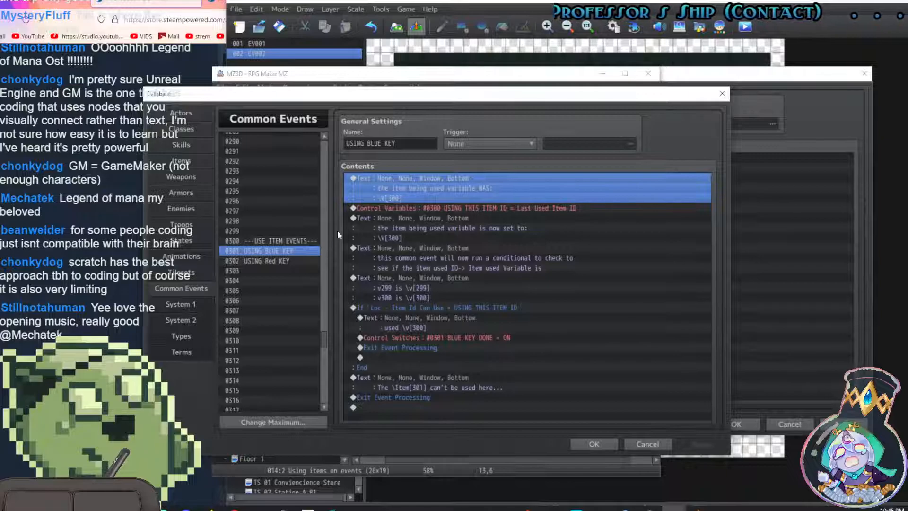
pyautogui.click(438, 218)
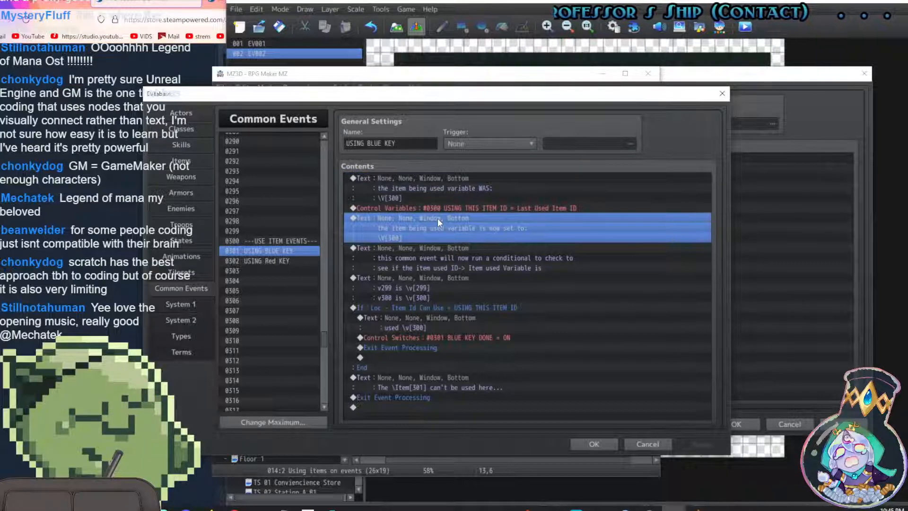
pyautogui.click(782, 221)
pyautogui.click(551, 237)
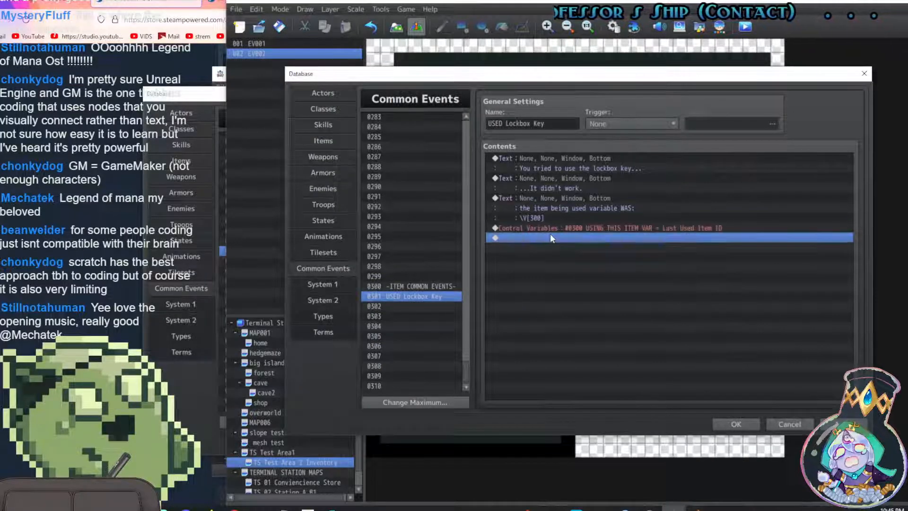
pyautogui.hotkey('ctrl', 'v')
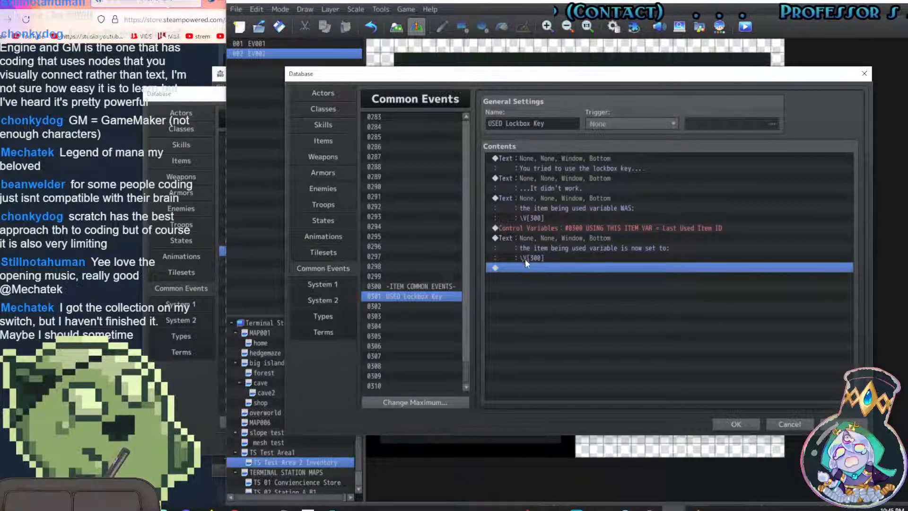
# Accept the database changes and start a playtest of the Terminal Station Test1 project
pyautogui.click(728, 425)
pyautogui.click(739, 29)
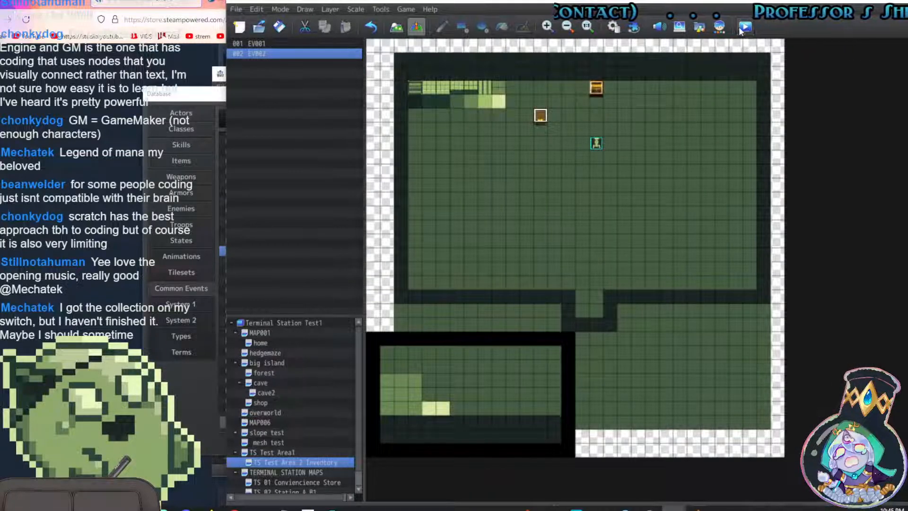
pyautogui.press('Return')
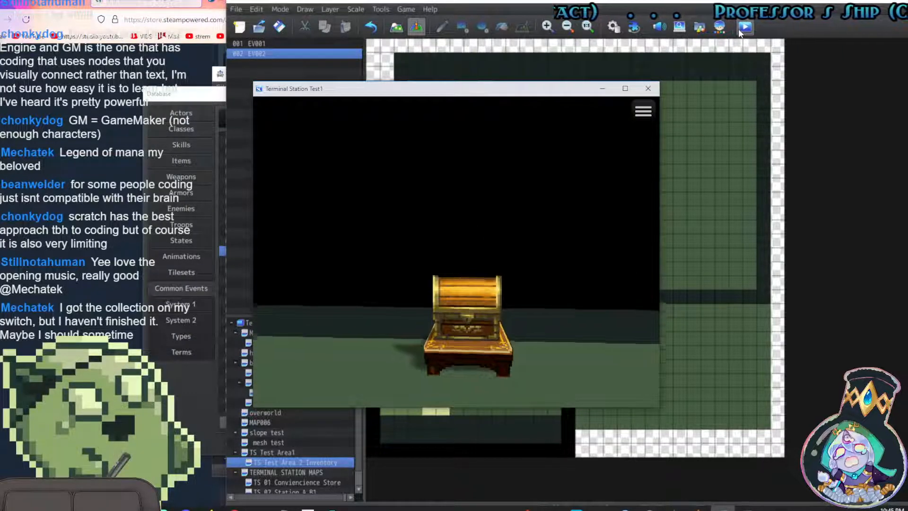
# In the playtest, turn to the burning table, collect the key there and dismiss the dialogue
pyautogui.press('Left')
pyautogui.press('Left')
pyautogui.press('Left')
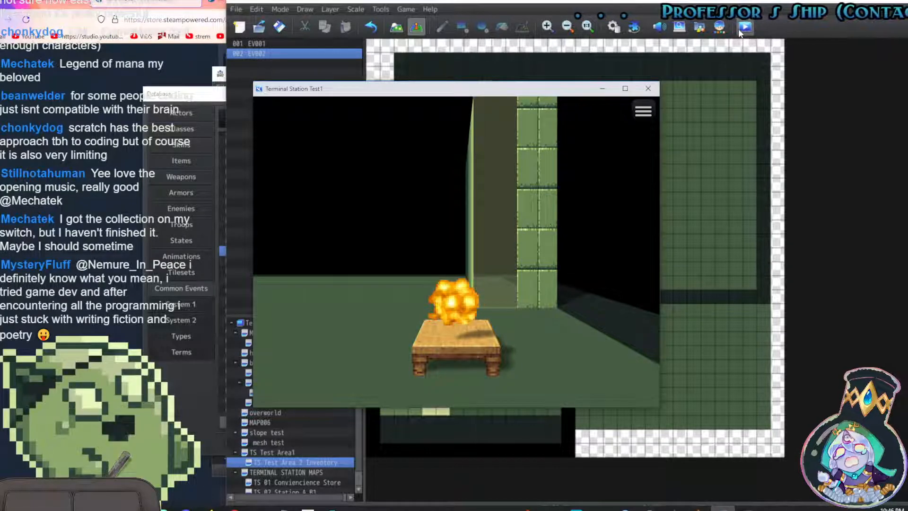
pyautogui.press('Up')
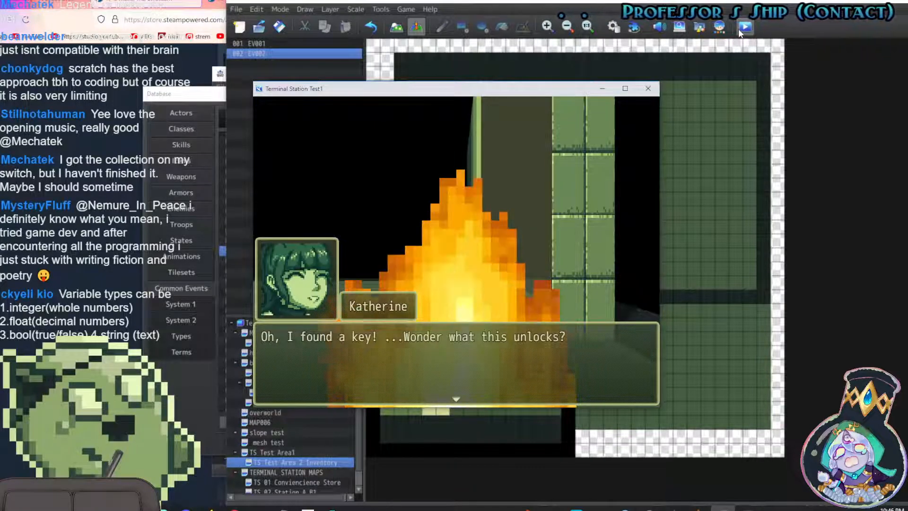
pyautogui.press('Return')
pyautogui.press('Left')
# Use the lockbox key from the in-game item menu, read through the event messages and close the playtest
pyautogui.press('Escape')
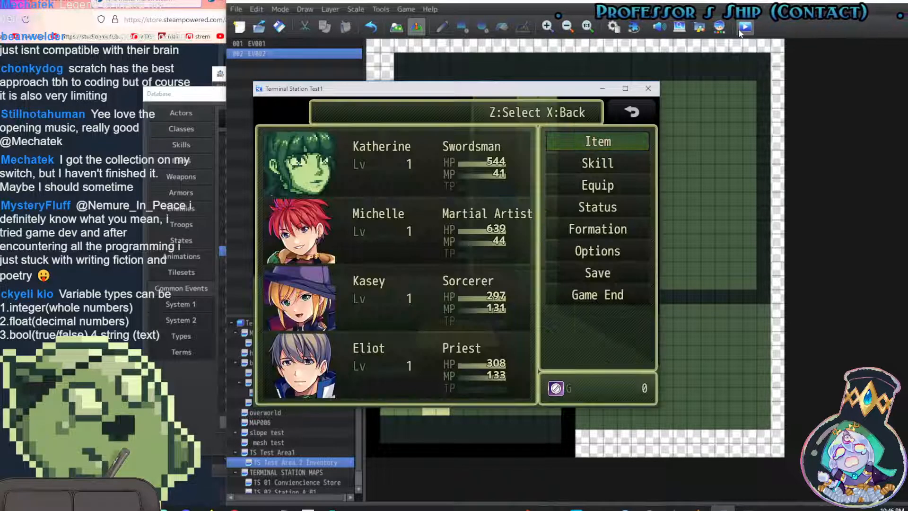
pyautogui.press('Return')
pyautogui.press('Return')
pyautogui.press('Return')
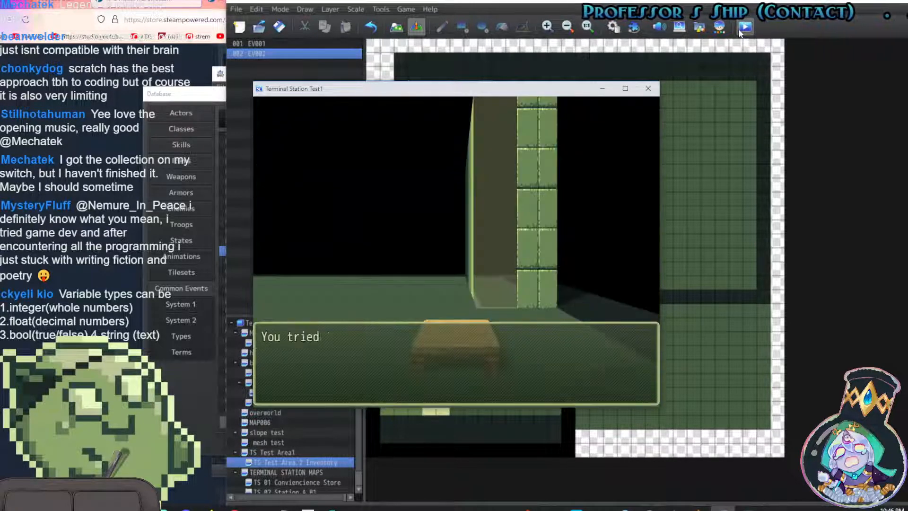
pyautogui.press('Return')
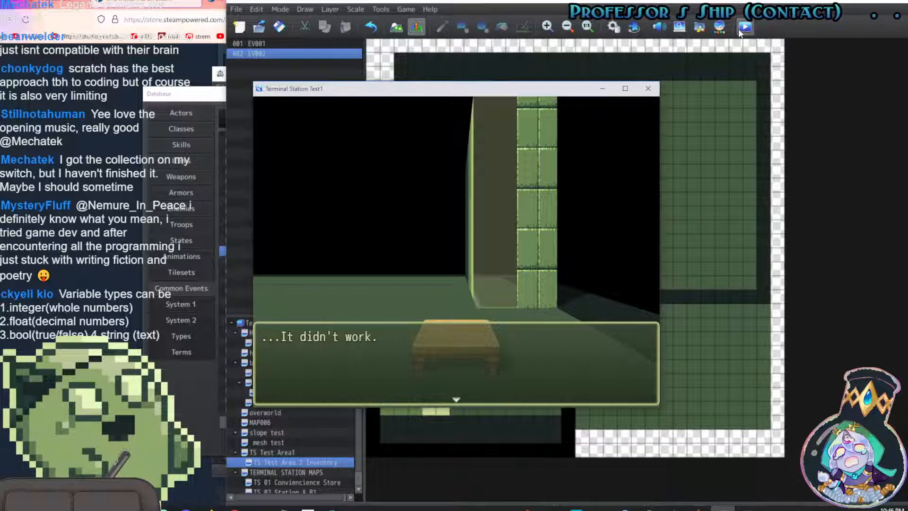
pyautogui.press('Return')
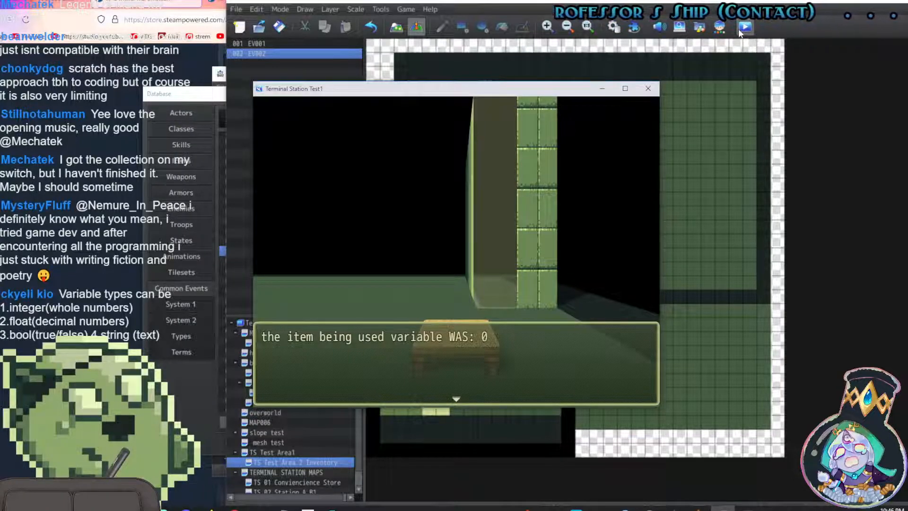
pyautogui.press('Return')
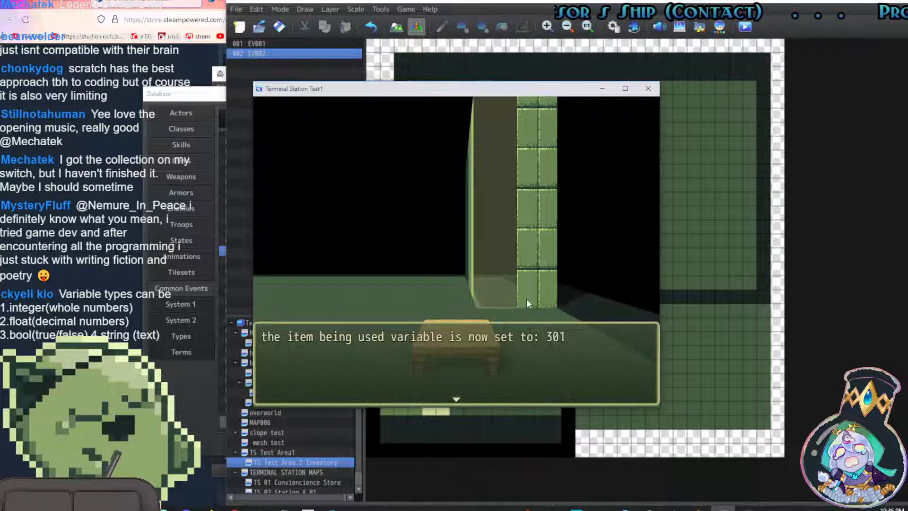
pyautogui.click(648, 89)
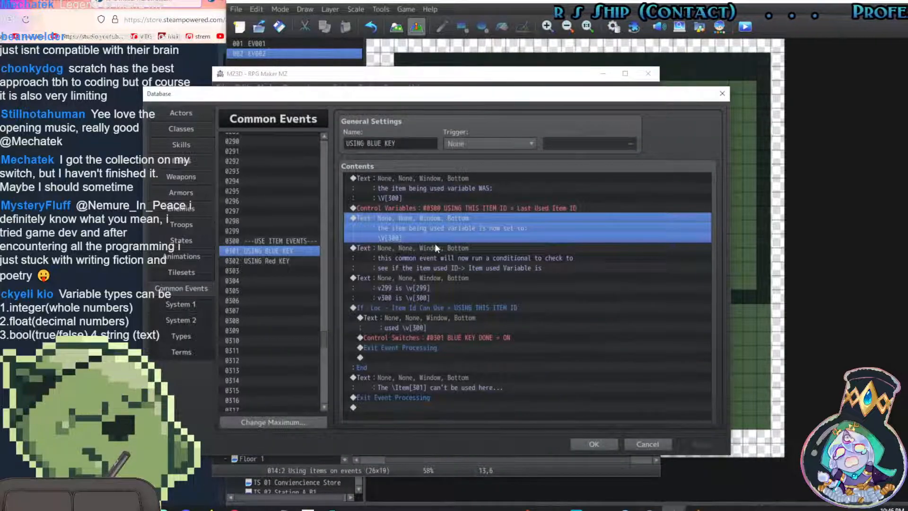
# Switch to the Terminal Station Test1 project and review the locked chest's event commands, leaving them unchanged
pyautogui.click(433, 249)
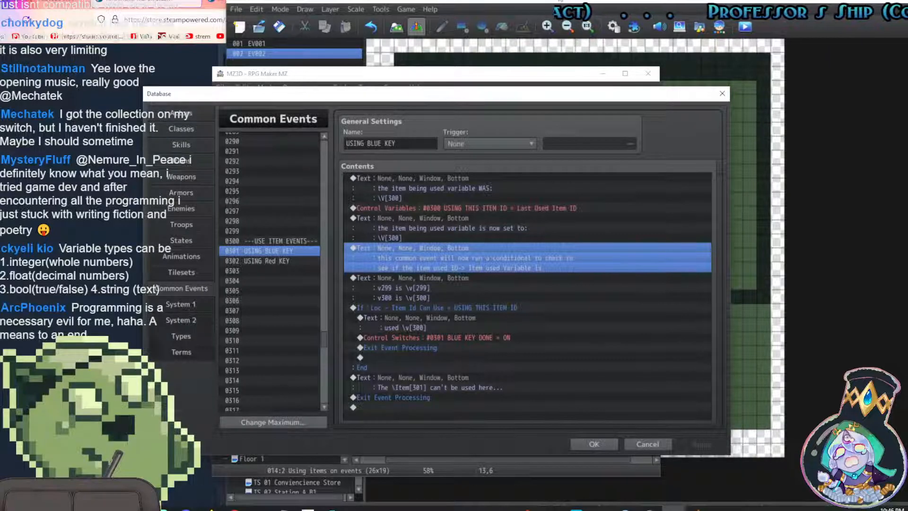
pyautogui.click(581, 11)
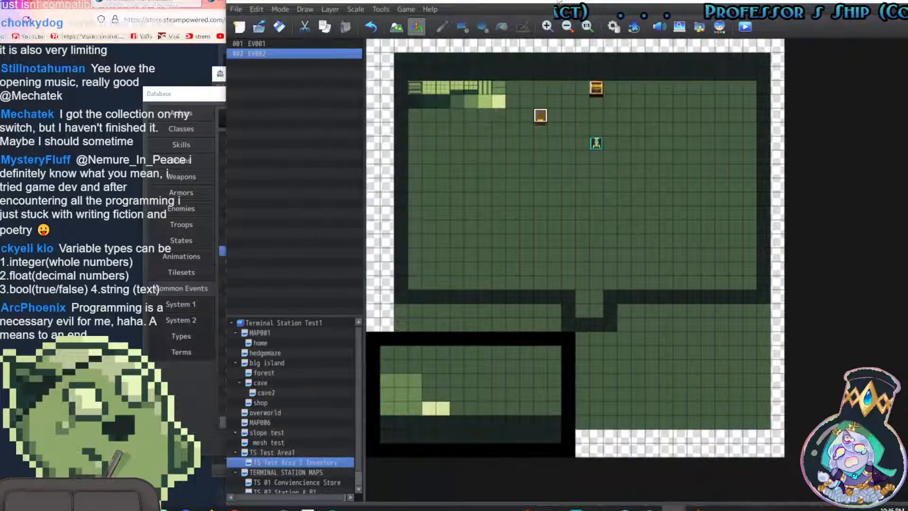
pyautogui.doubleClick(596, 88)
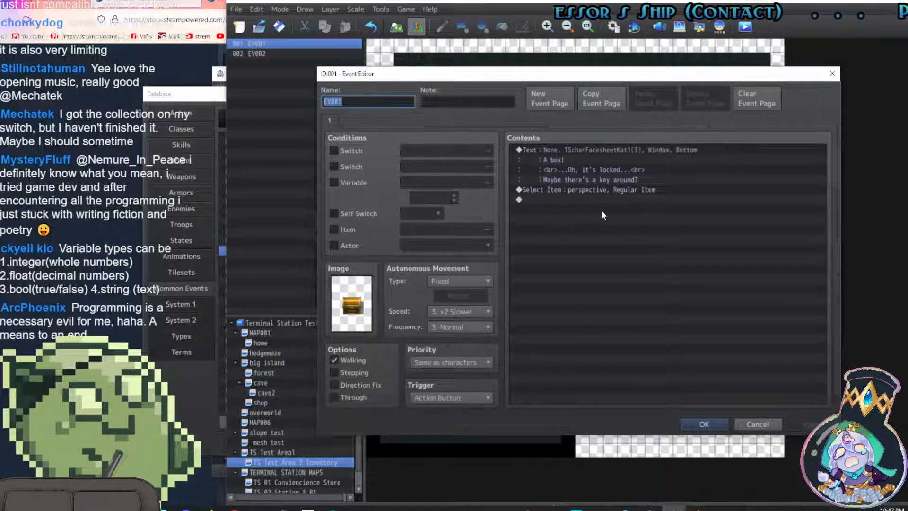
pyautogui.click(758, 423)
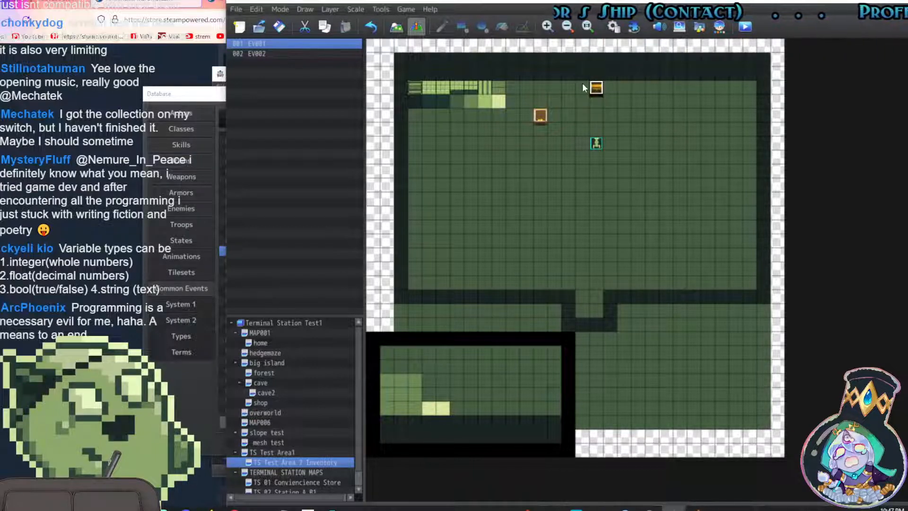
# Create an event on the tile just below the chest with a Show Text command reading "The key unlocked the box!"
pyautogui.doubleClick(598, 100)
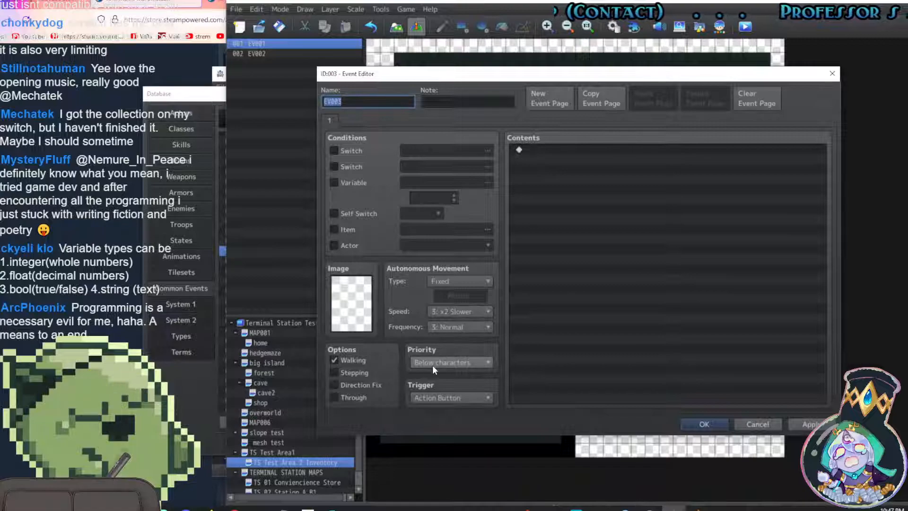
pyautogui.click(561, 150)
pyautogui.doubleClick(560, 148)
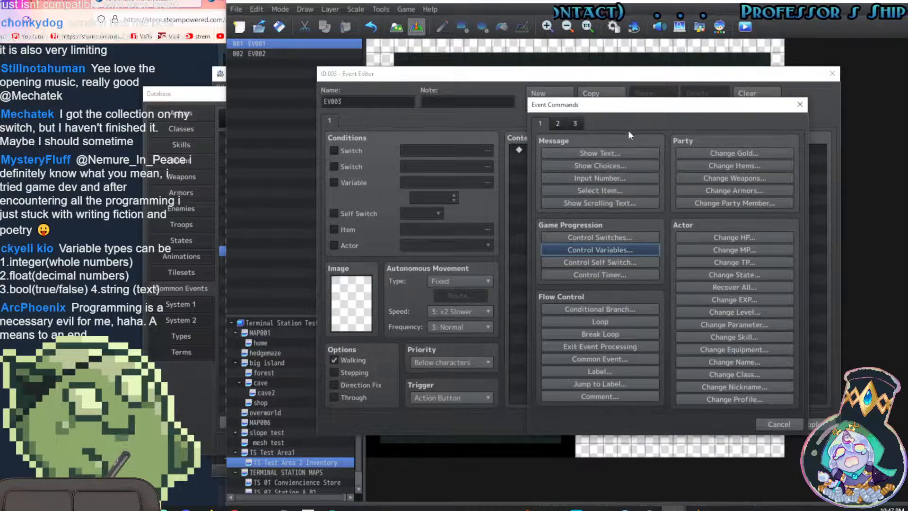
pyautogui.click(625, 149)
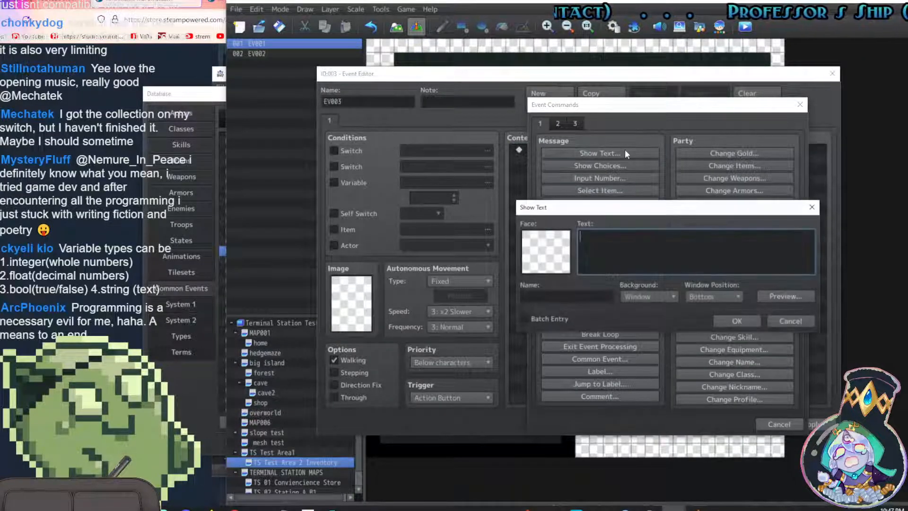
pyautogui.write('The ky')
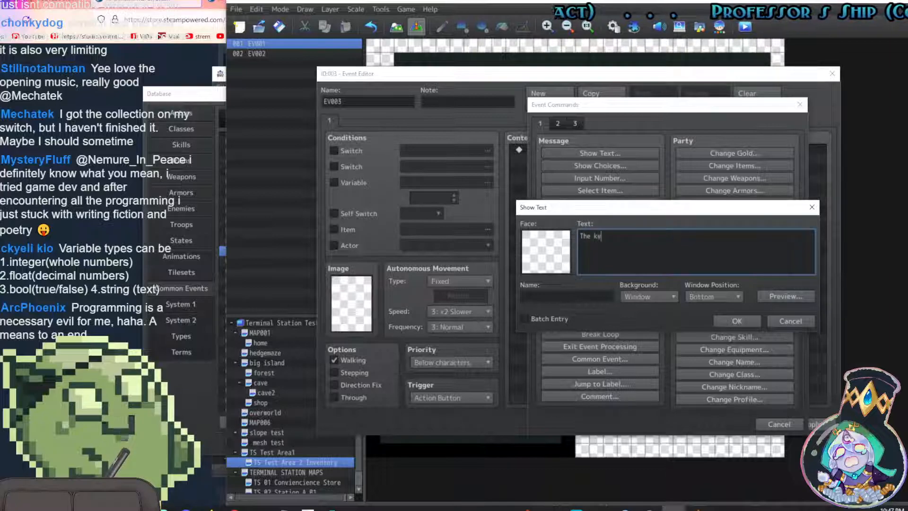
pyautogui.press('BackSpace')
pyautogui.write('ey')
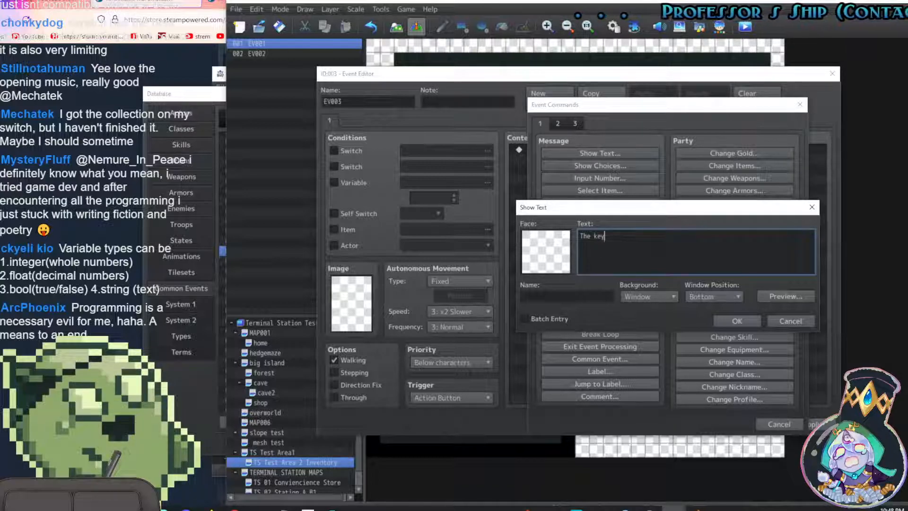
pyautogui.write('unlocked the box')
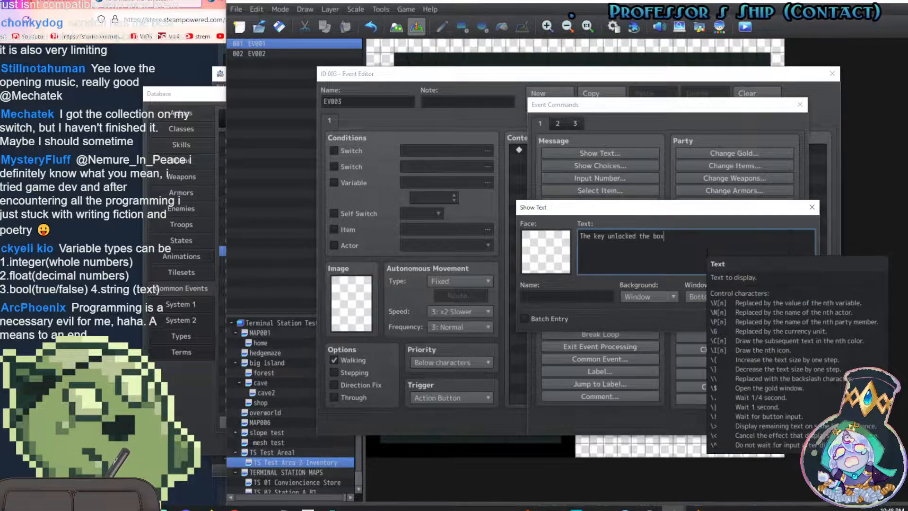
pyautogui.write('.')
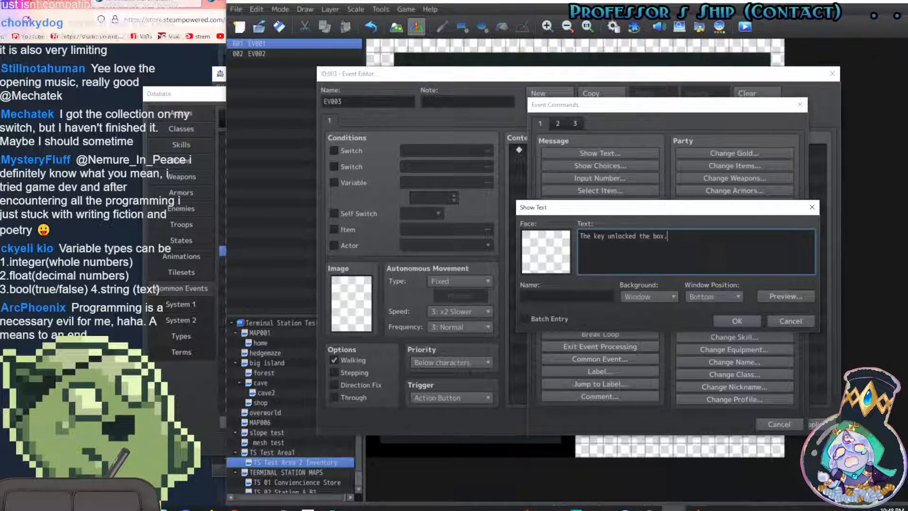
pyautogui.press('BackSpace')
pyautogui.write('!')
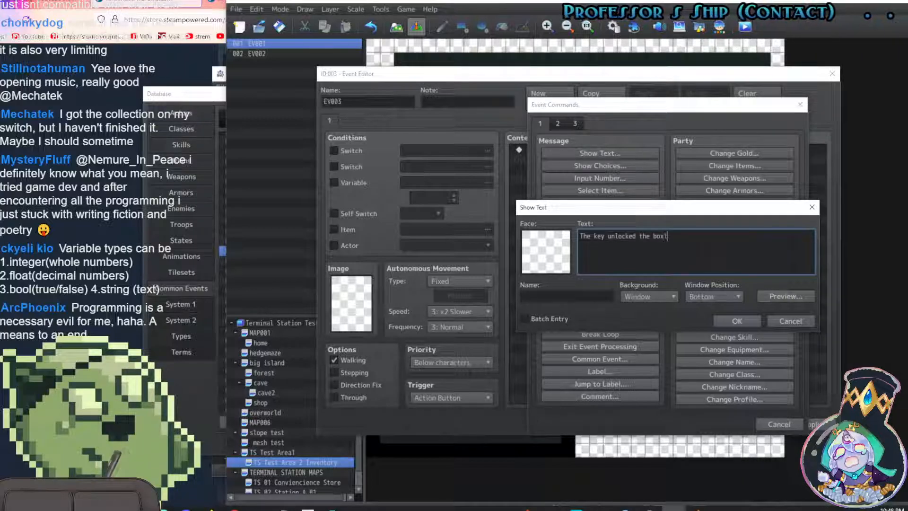
pyautogui.click(738, 321)
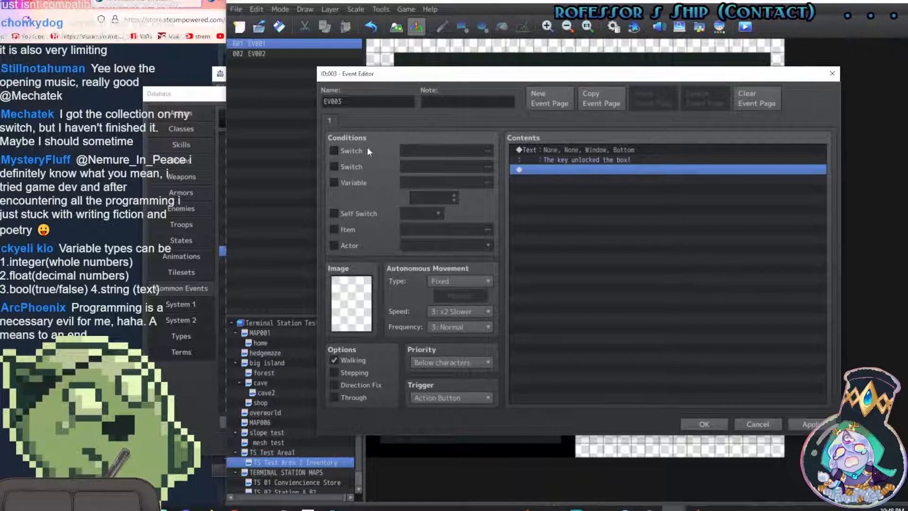
# Make variable 0301 Lockbox Key Used VAR the new event page's condition and open its trigger choices
pyautogui.click(335, 182)
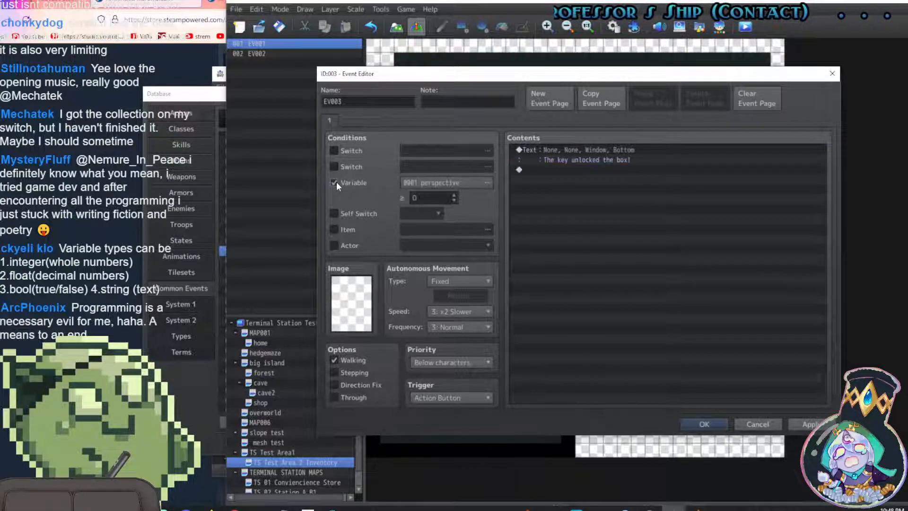
pyautogui.click(475, 183)
pyautogui.click(529, 308)
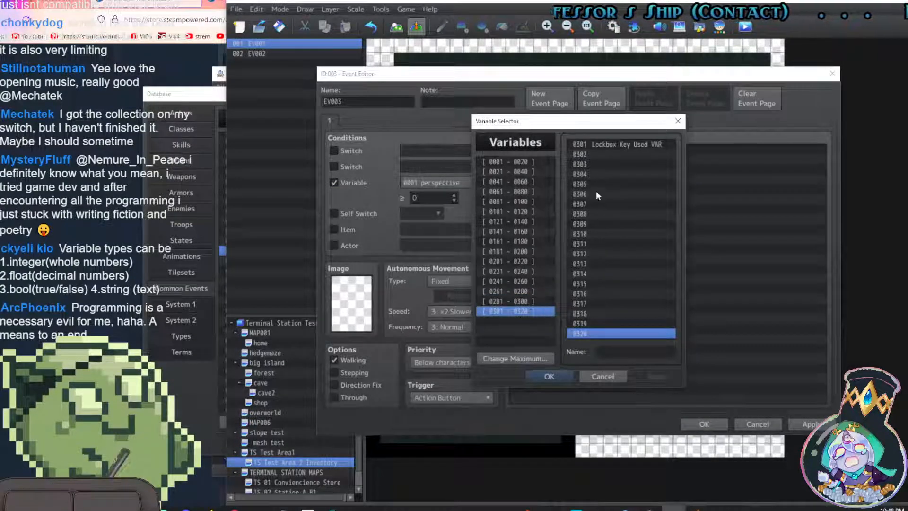
pyautogui.click(642, 144)
pyautogui.click(557, 375)
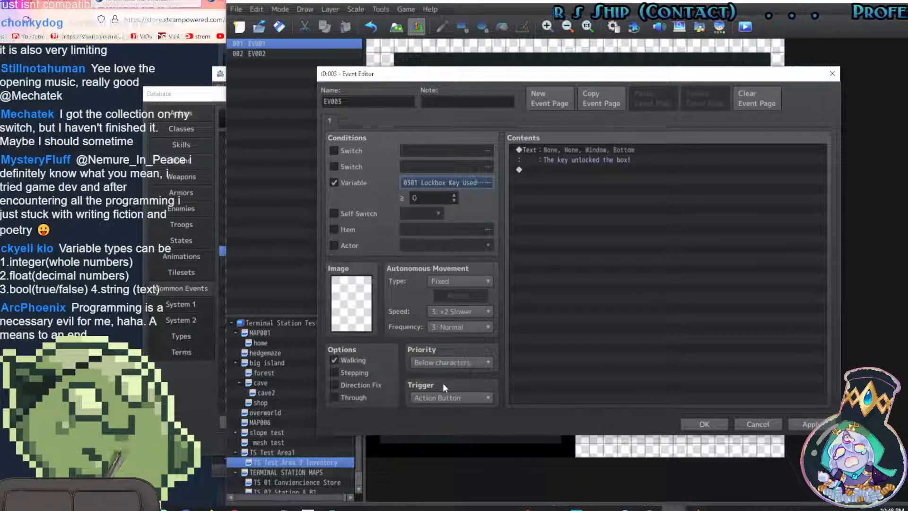
pyautogui.click(475, 398)
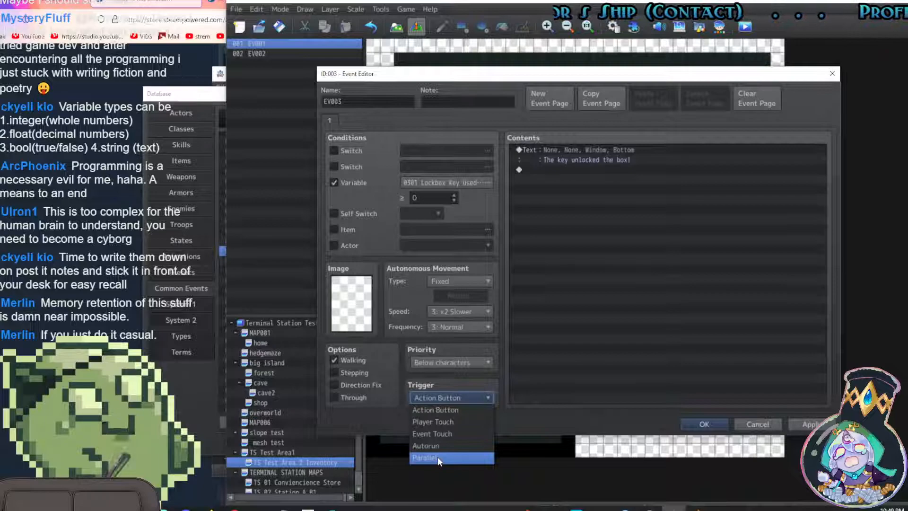
# Switch to the MZ3D project, close its database and examine pages 1 and 2 of the blue chest event
pyautogui.click(207, 107)
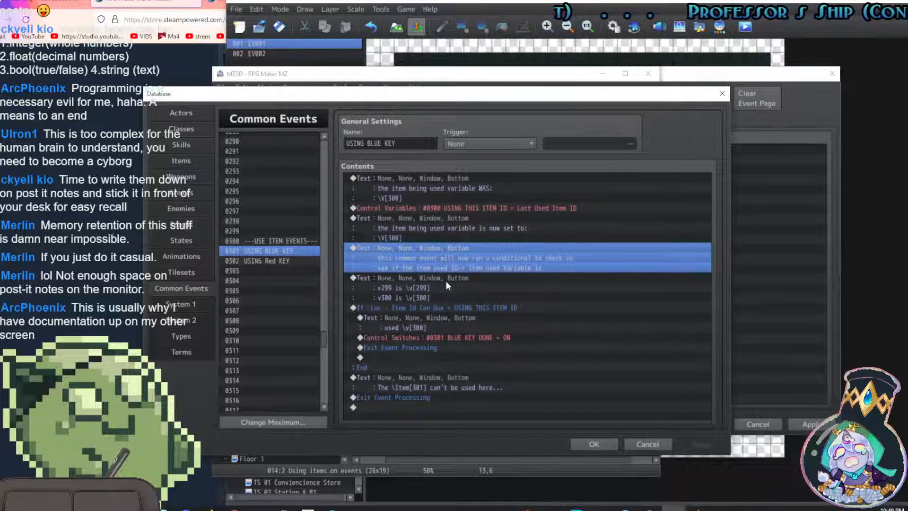
pyautogui.click(597, 440)
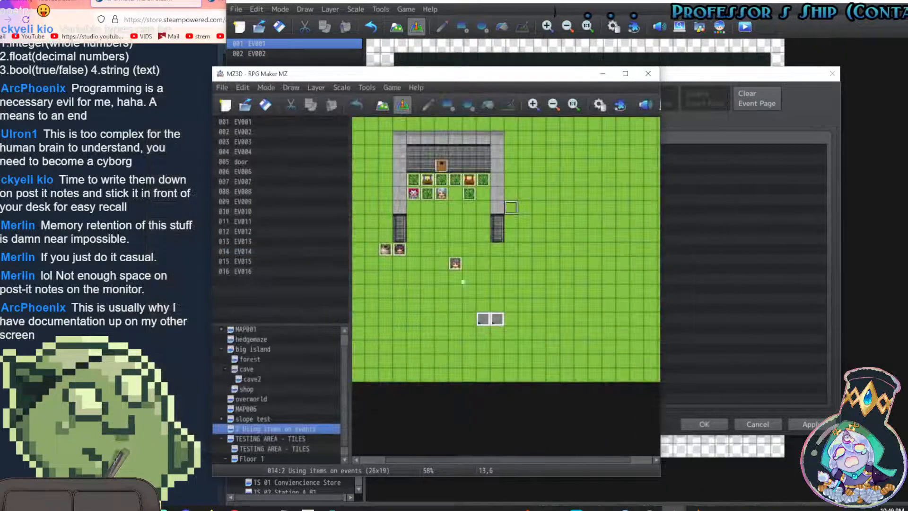
pyautogui.click(428, 185)
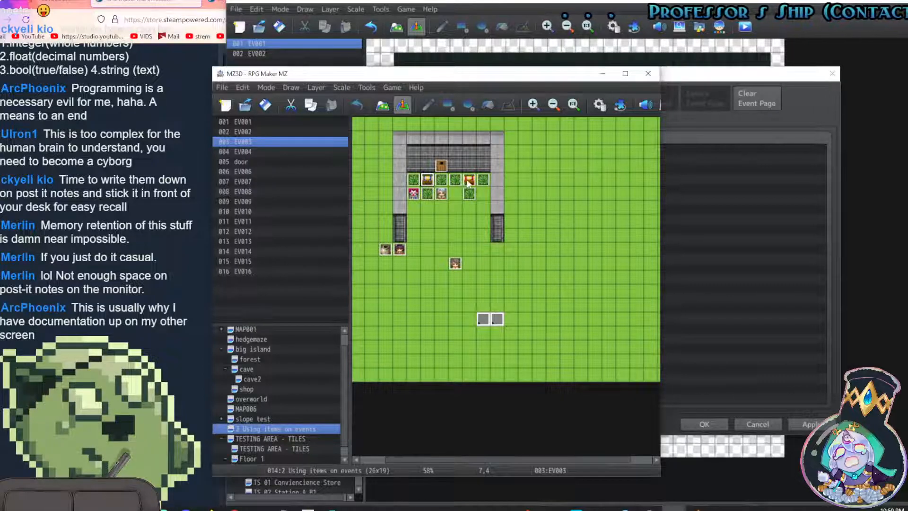
pyautogui.click(468, 184)
pyautogui.click(428, 183)
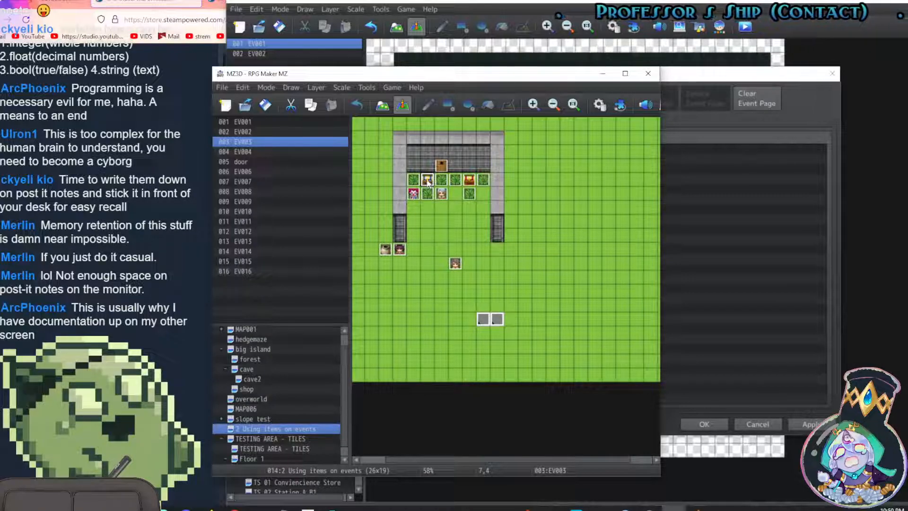
pyautogui.doubleClick(428, 180)
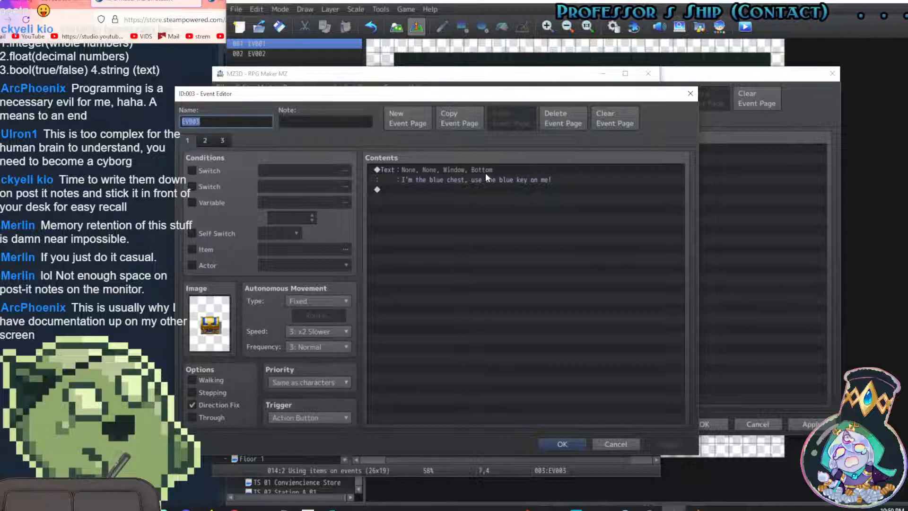
pyautogui.click(205, 143)
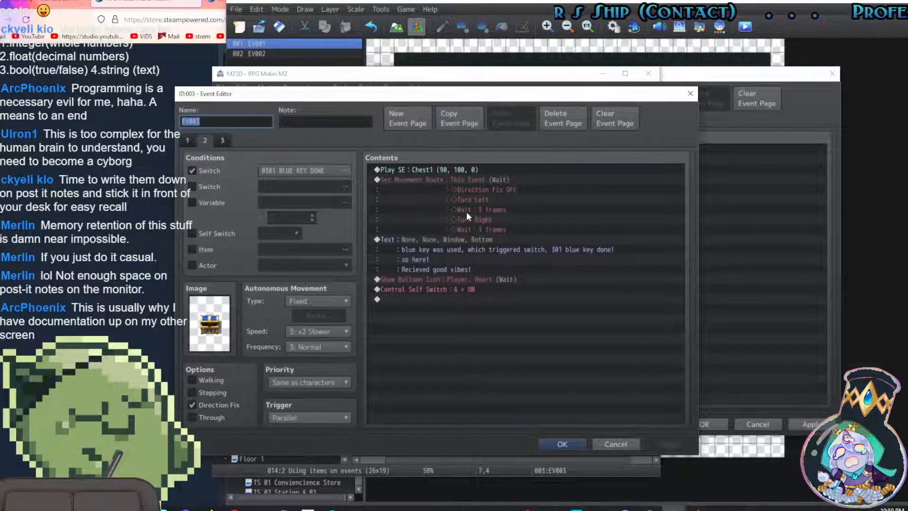
pyautogui.click(610, 443)
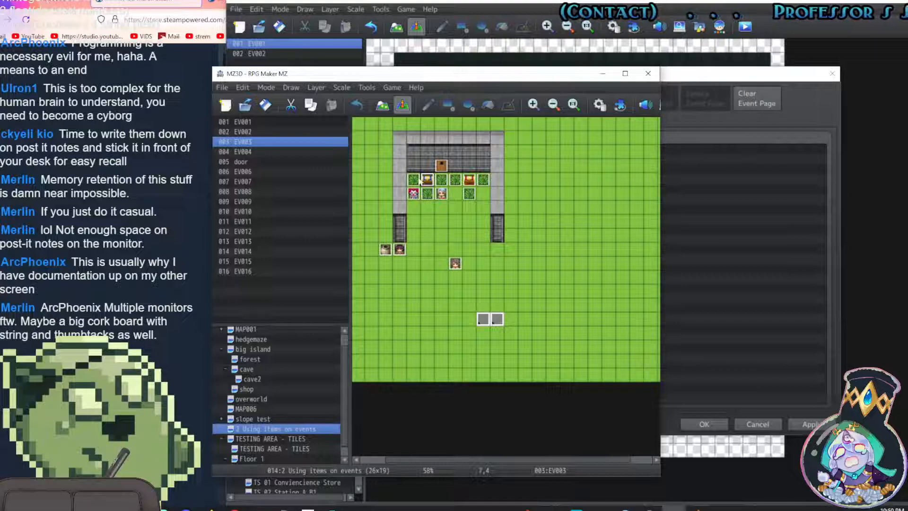
# Check the pot event EV006 and neighbouring EV004, and place the player's starting position at tile 4,11 below the pot
pyautogui.rightClick(438, 237)
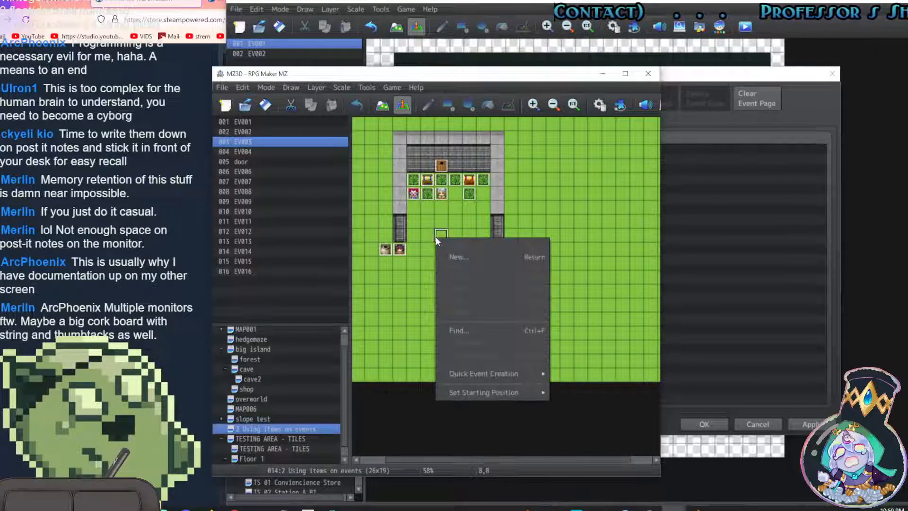
pyautogui.moveTo(545, 373)
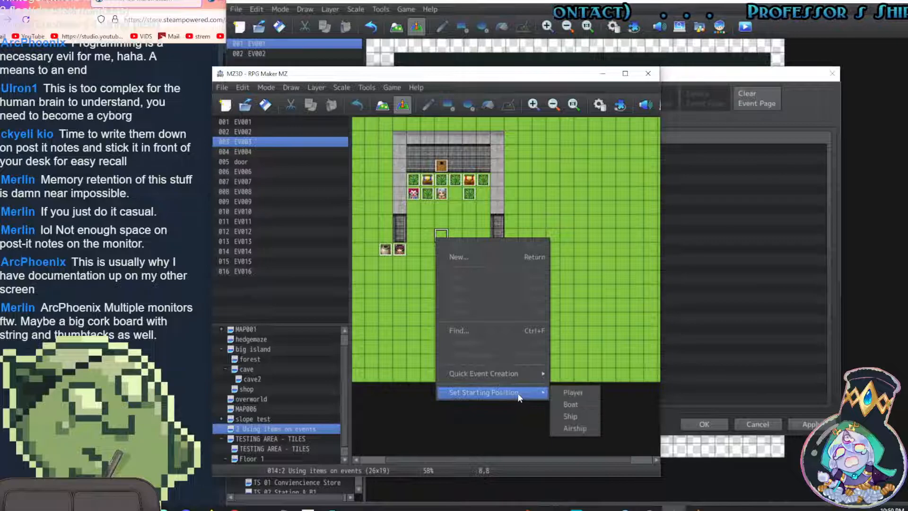
pyautogui.click(567, 393)
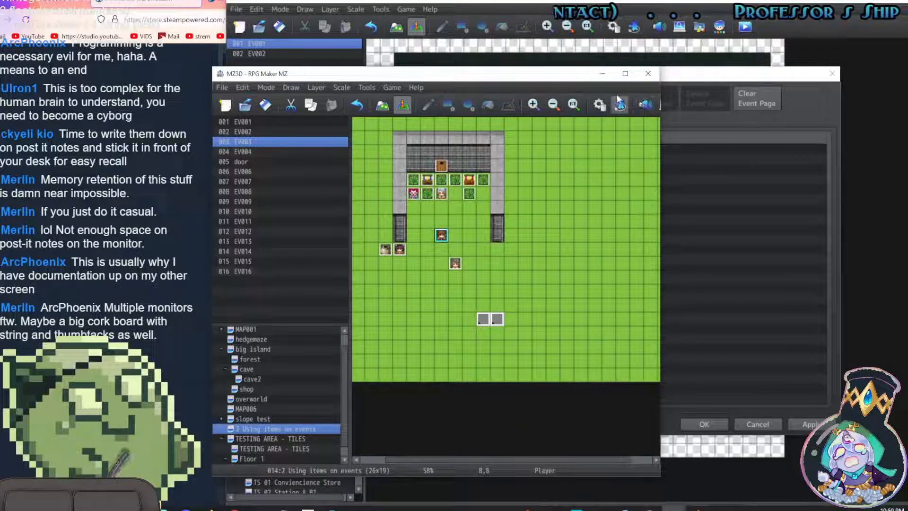
pyautogui.moveTo(441, 236); pyautogui.dragTo(427, 263)
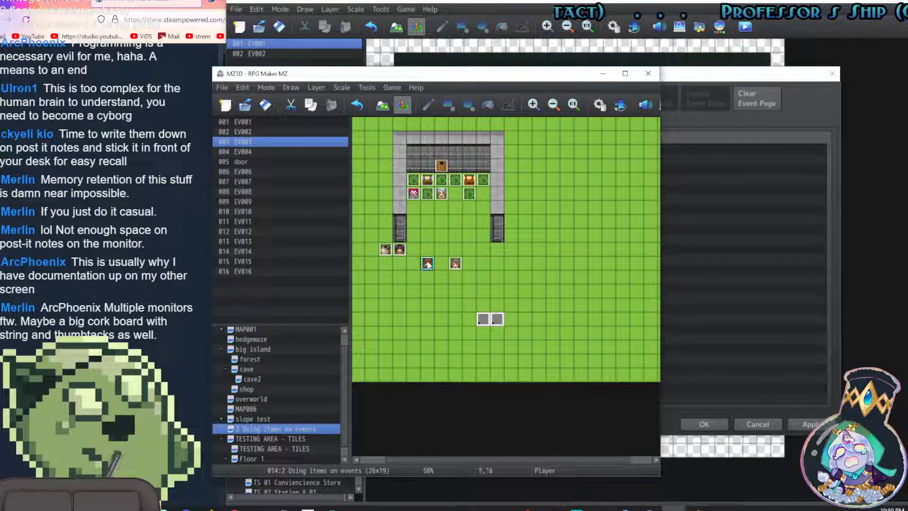
pyautogui.doubleClick(385, 249)
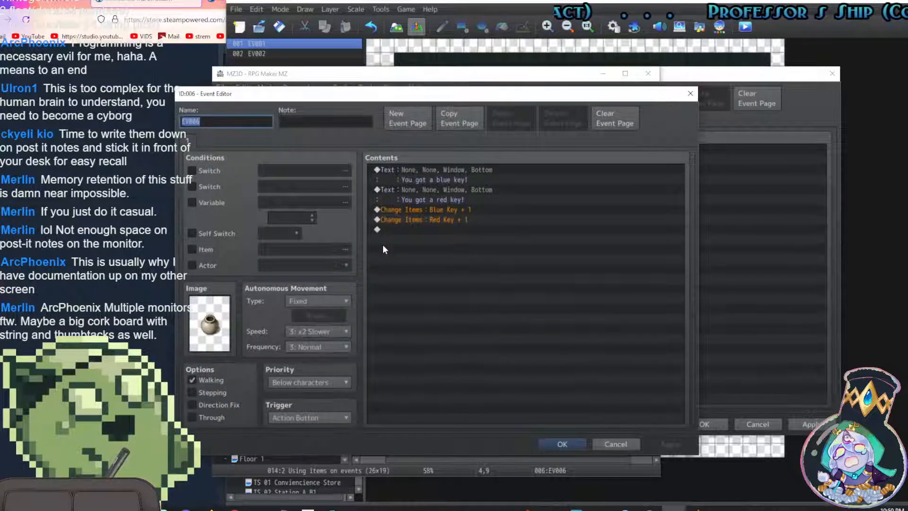
pyautogui.press('Escape')
pyautogui.doubleClick(399, 251)
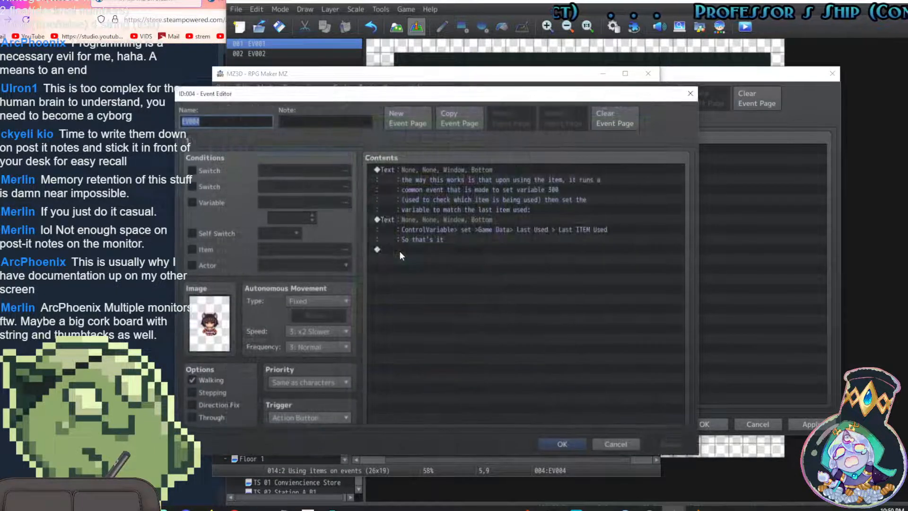
pyautogui.press('Escape')
pyautogui.moveTo(430, 264); pyautogui.dragTo(386, 278)
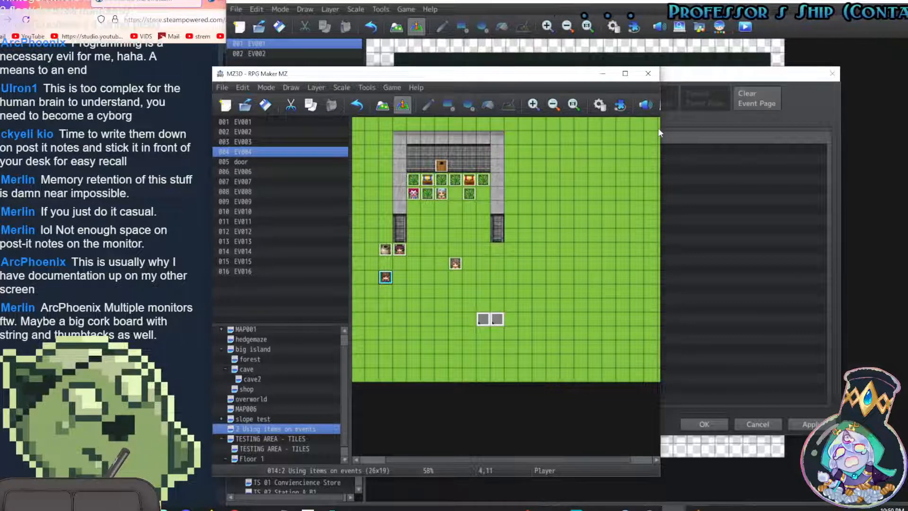
# Start a playtest of the MZ3D project, collect the blue and red keys from the pot and dismiss the messages
pyautogui.moveTo(660, 120); pyautogui.dragTo(711, 119)
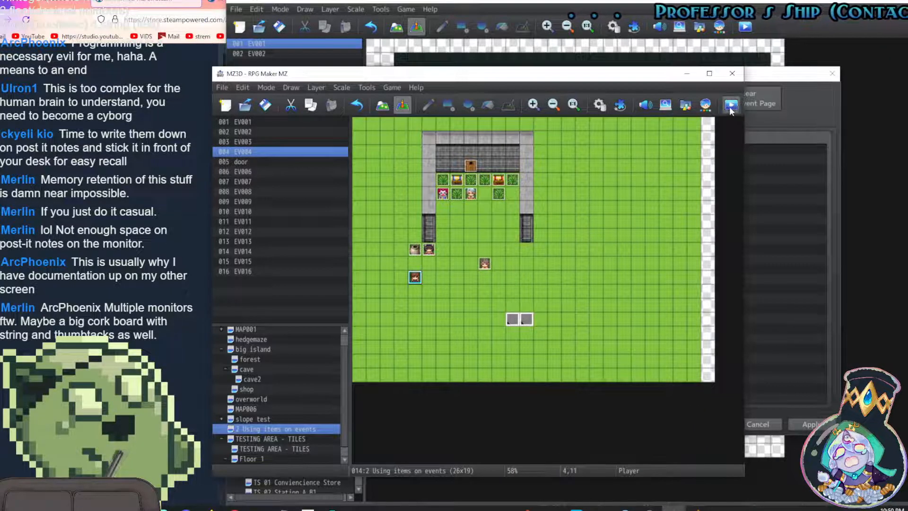
pyautogui.click(731, 105)
pyautogui.click(463, 291)
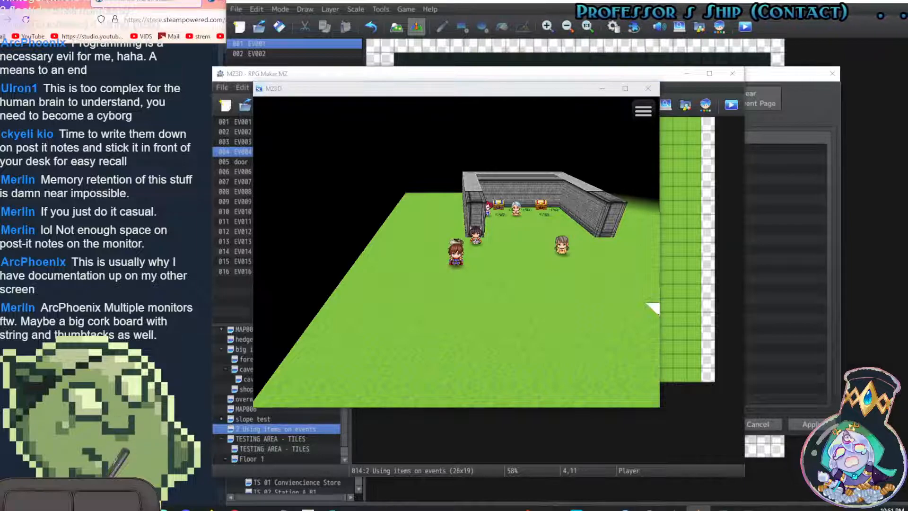
pyautogui.click(538, 310)
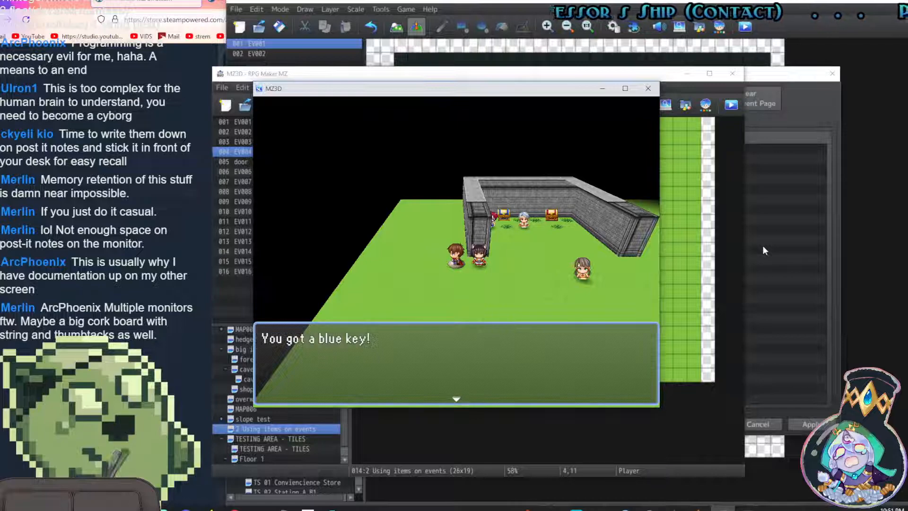
pyautogui.press('Return')
pyautogui.press('Return')
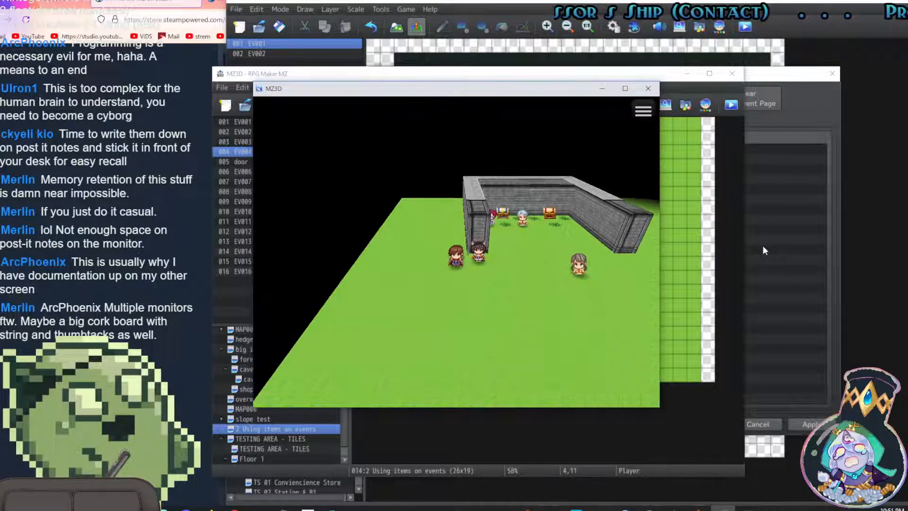
# Walk to the blue chest and then the red chest, reading and dismissing each chest's message
pyautogui.press('Down')
pyautogui.press('Right')
pyautogui.press('Up')
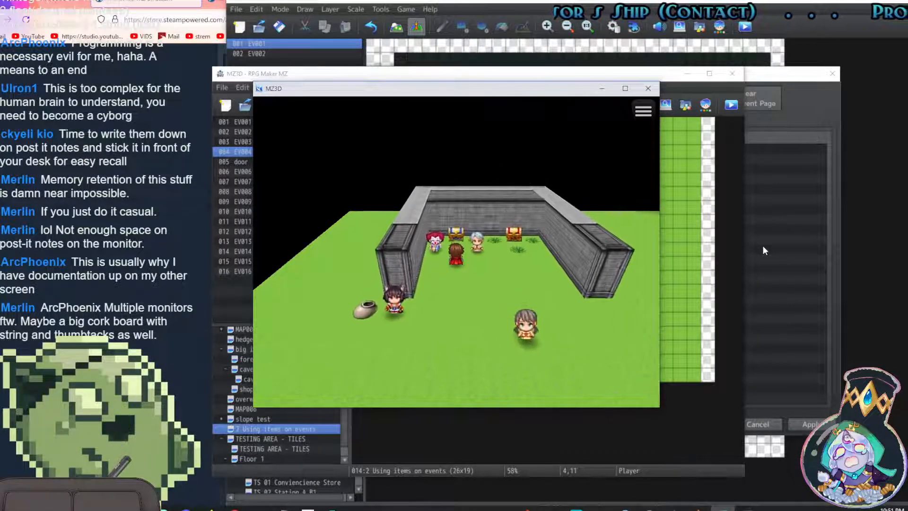
pyautogui.press('Return')
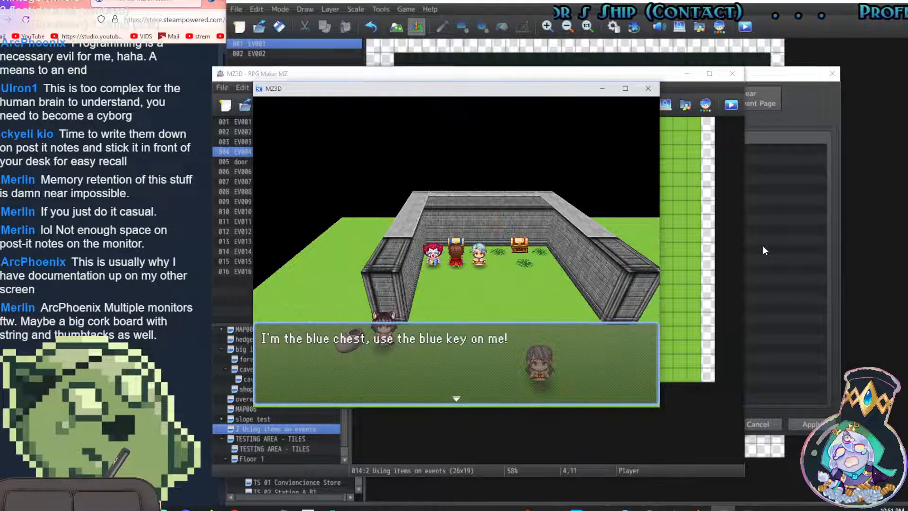
pyautogui.press('Return')
pyautogui.press('Down')
pyautogui.press('Right')
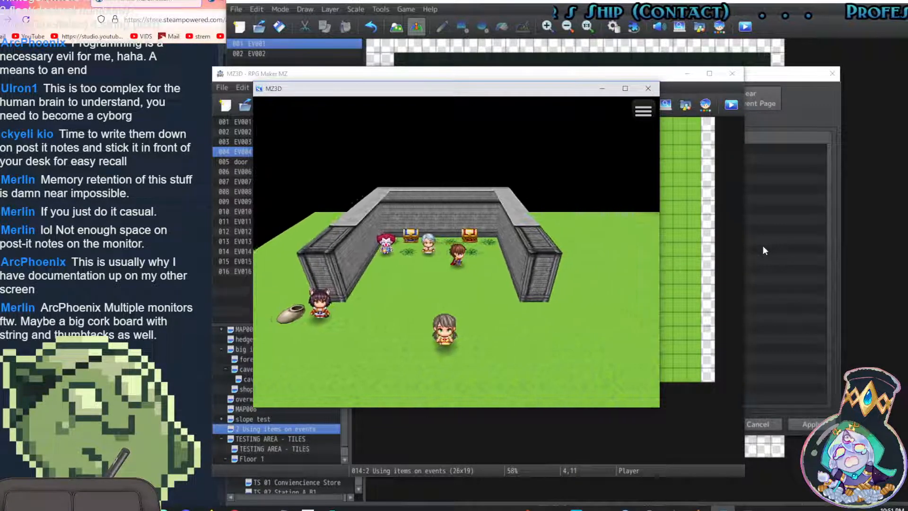
pyautogui.press('Return')
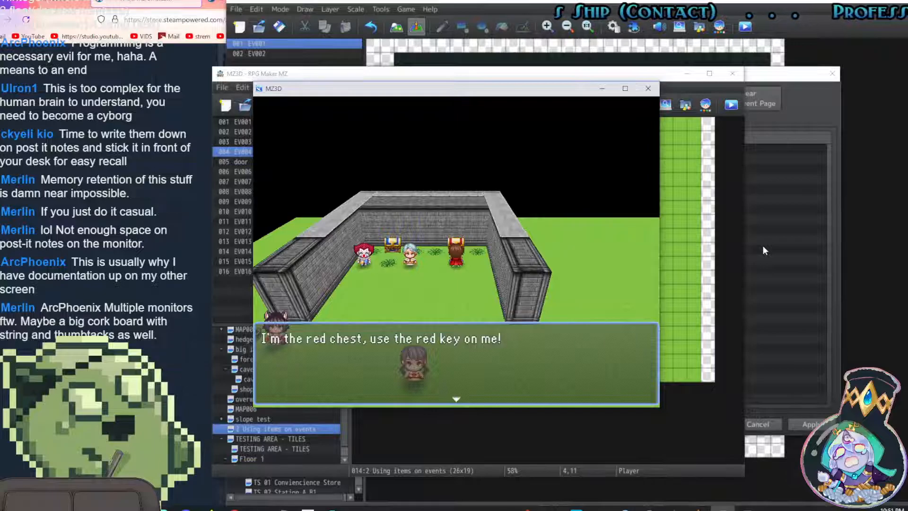
pyautogui.press('Return')
# Step away from the red chest and use the Blue Key from the inventory, away from its matching chest
pyautogui.press('Up')
pyautogui.press('Escape')
pyautogui.press('Return')
pyautogui.press('Return')
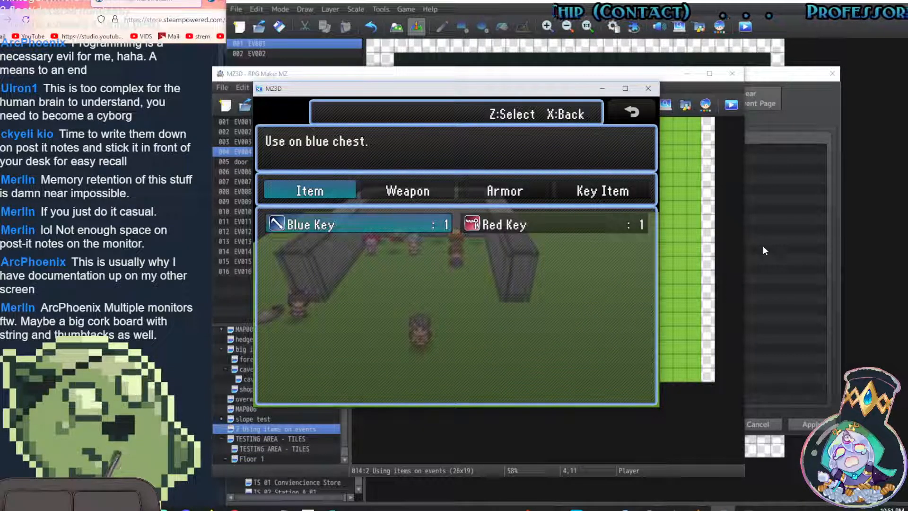
pyautogui.press('Right')
pyautogui.press('Left')
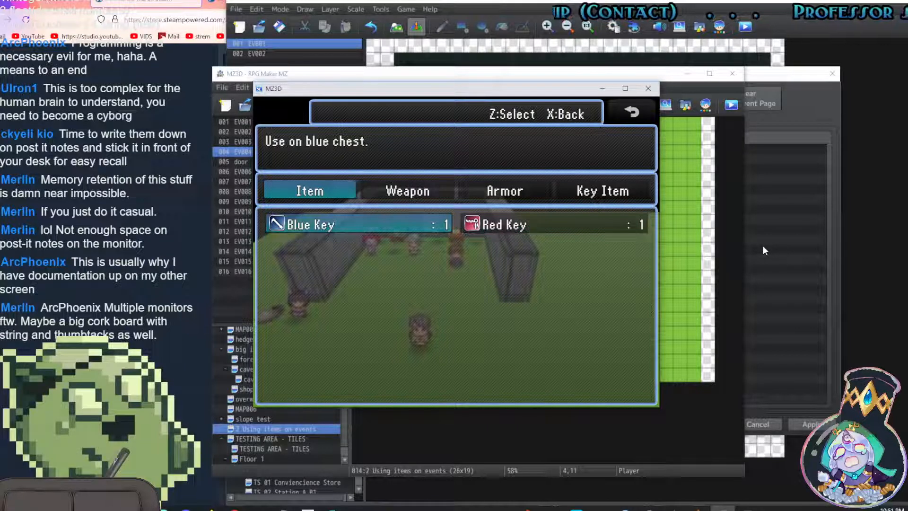
pyautogui.press('Right')
pyautogui.press('Left')
pyautogui.press('Return')
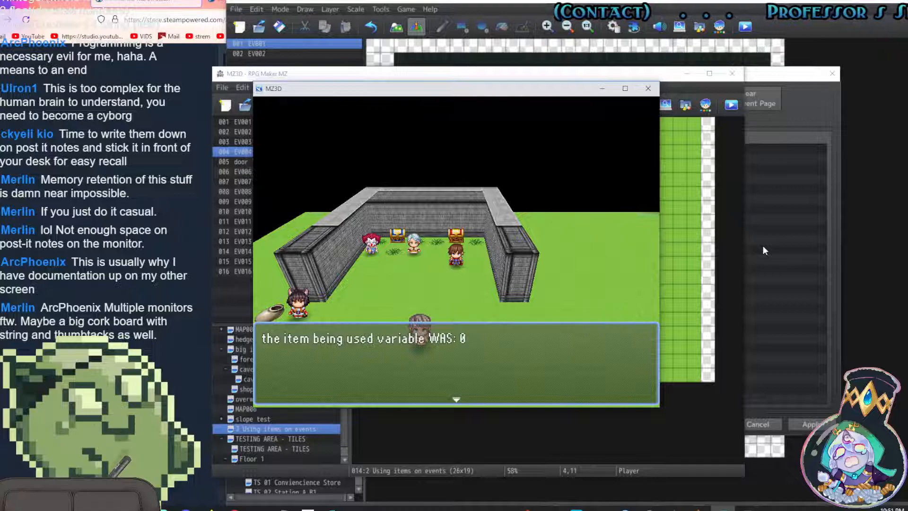
# Read through the common event's variable messages for the Blue Key used away from its chest, and dismiss them
pyautogui.press('Return')
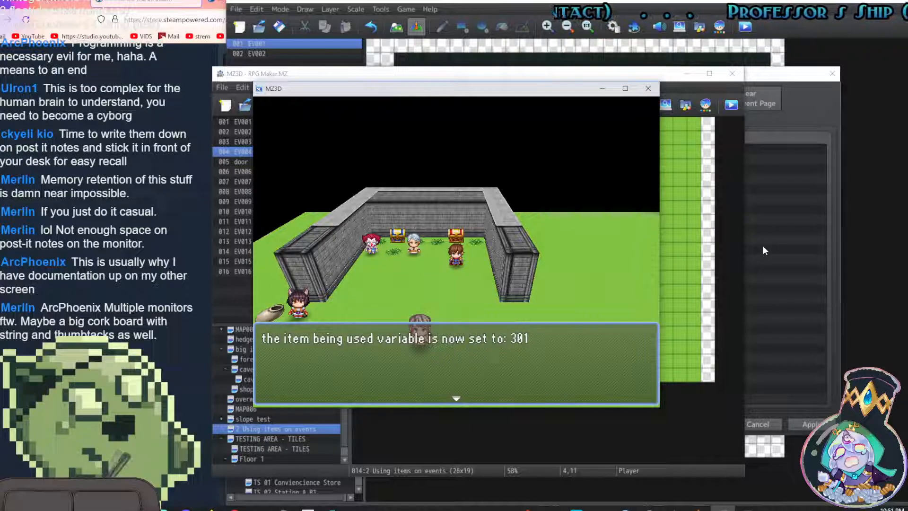
pyautogui.press('Return')
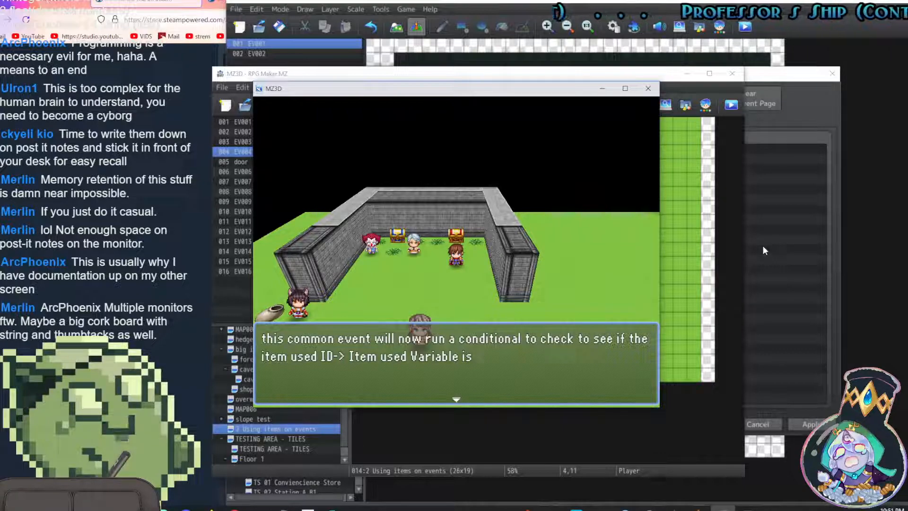
pyautogui.press('Return')
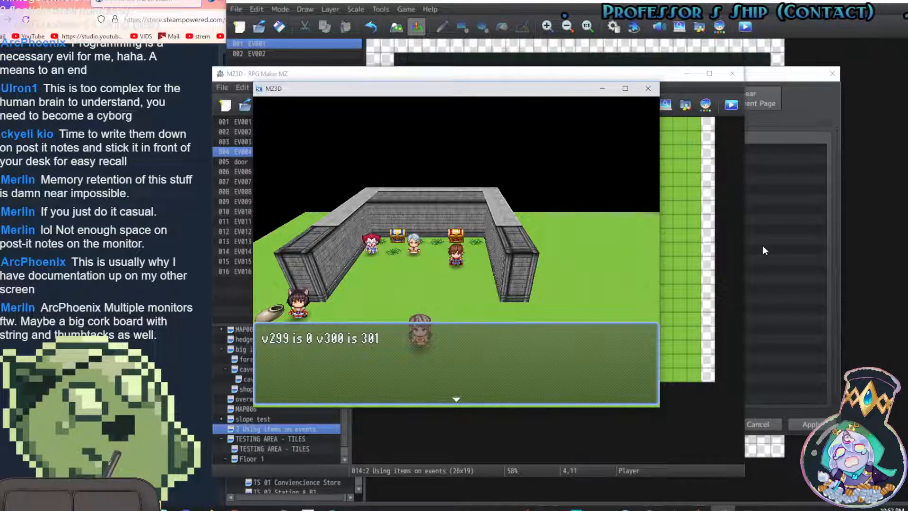
pyautogui.press('Return')
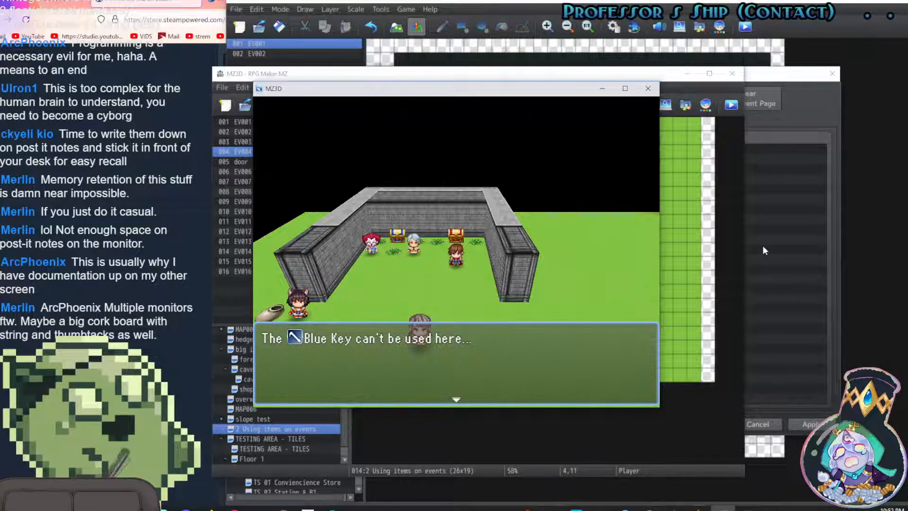
pyautogui.press('Return')
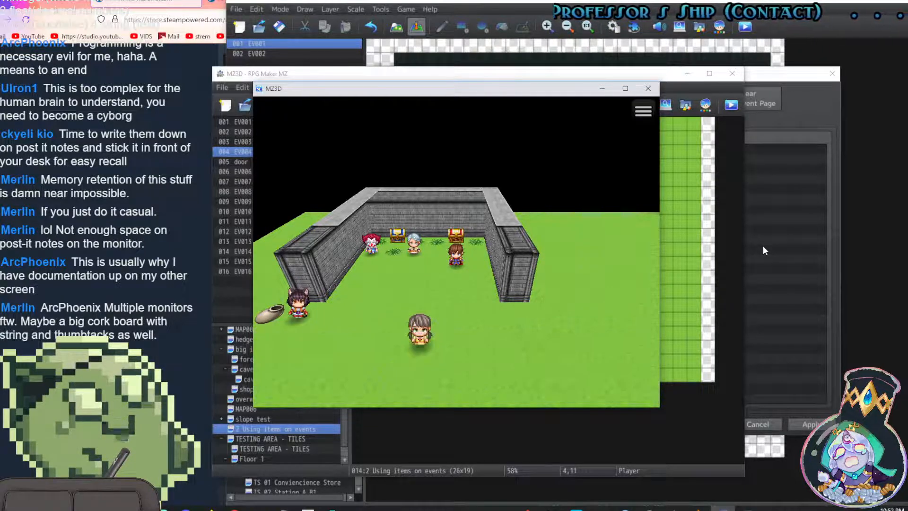
# Walk to the dark-haired character beside the pot and read the explanation of how using the item works
pyautogui.press('Down')
pyautogui.press('Left')
pyautogui.press('Down')
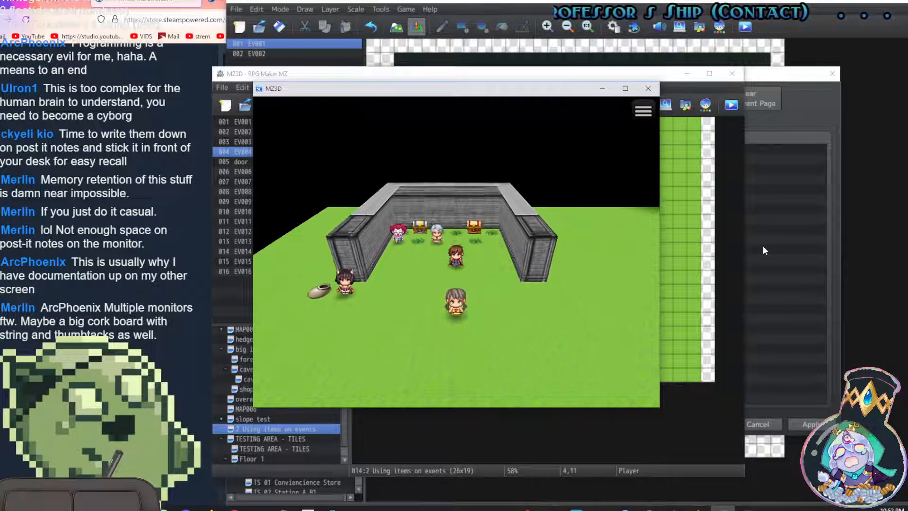
pyautogui.press('Left')
pyautogui.press('Left')
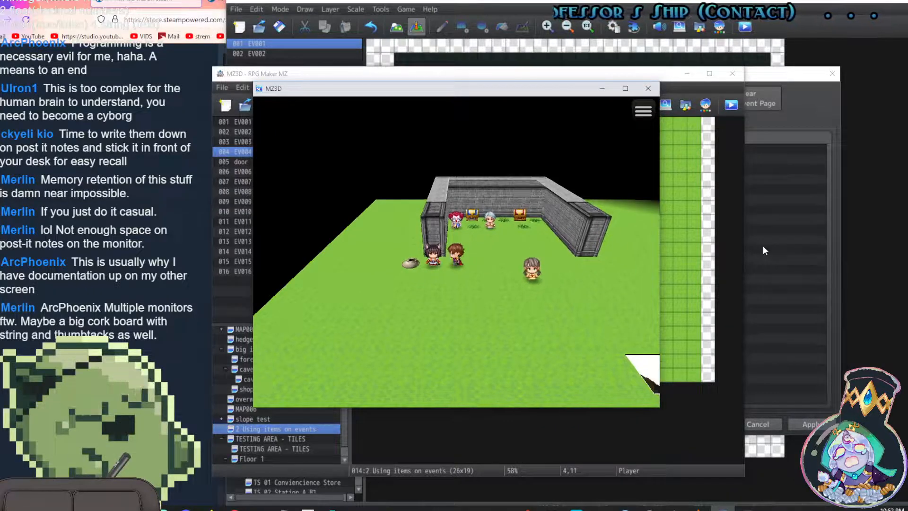
pyautogui.press('Return')
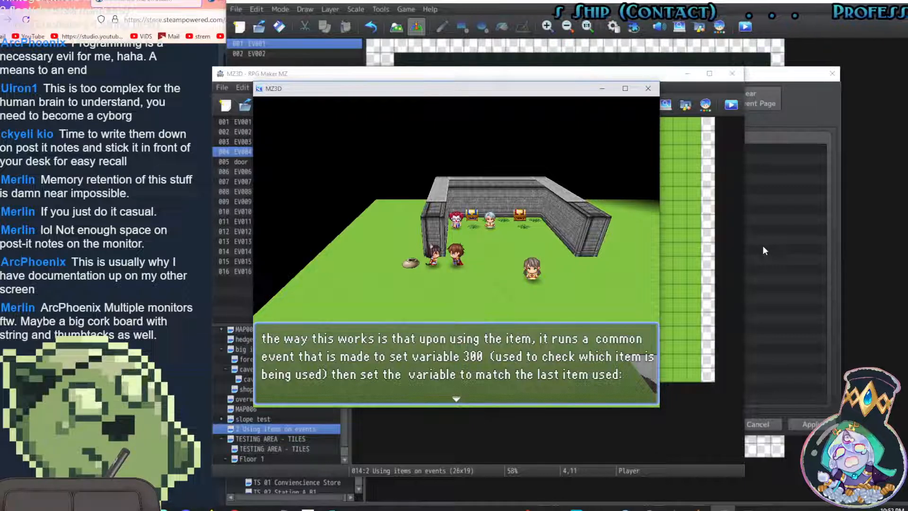
pyautogui.press('Return')
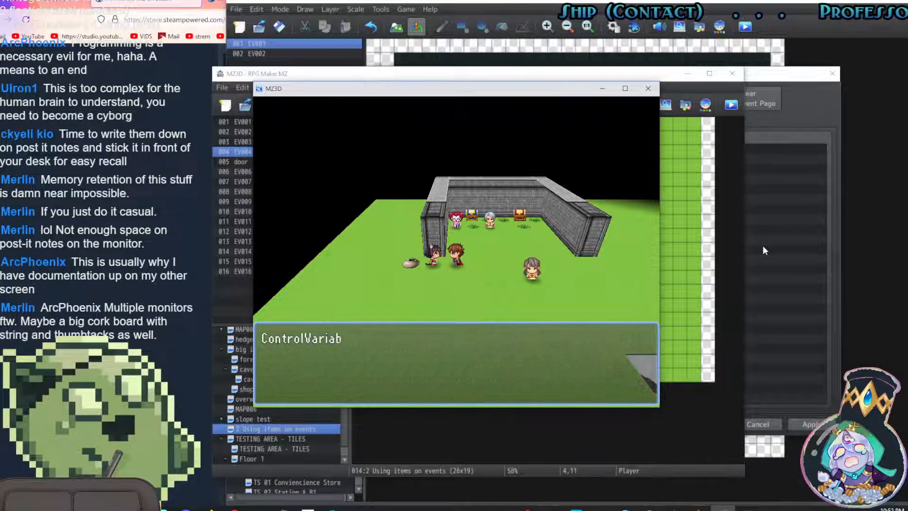
pyautogui.press('Return')
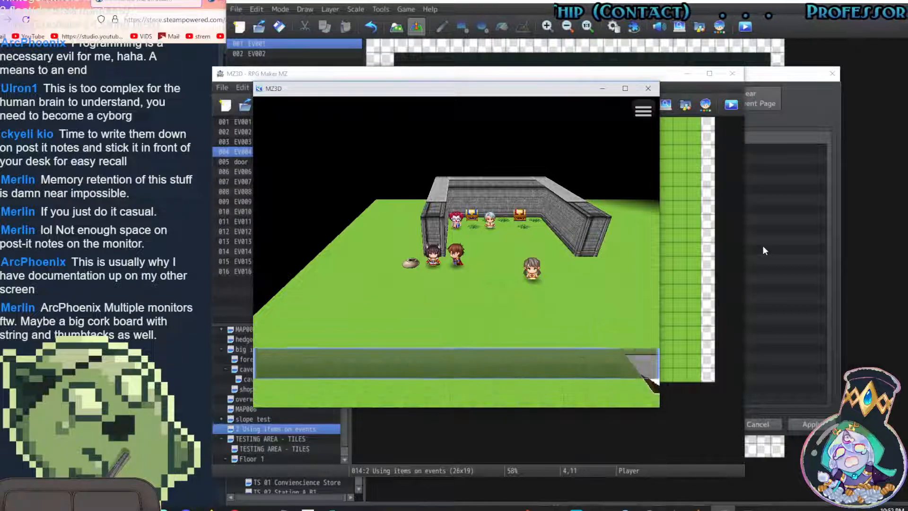
# Talk to the red-haired clown beside the blue chest and read the list of variables, IDs and switches involved
pyautogui.press('Up')
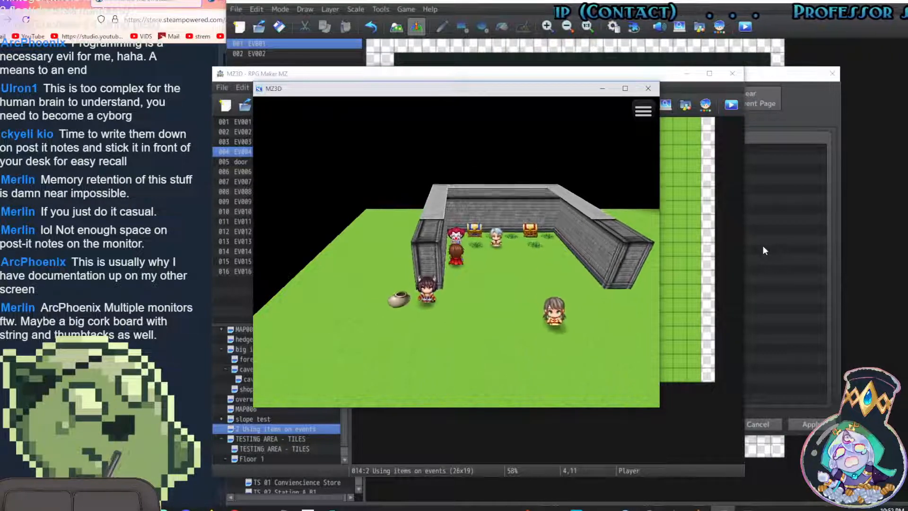
pyautogui.press('Return')
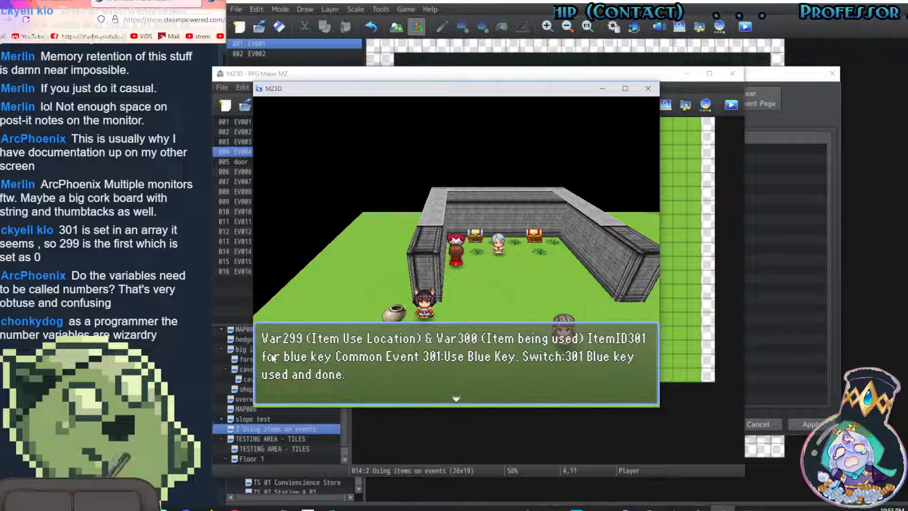
pyautogui.click(439, 357)
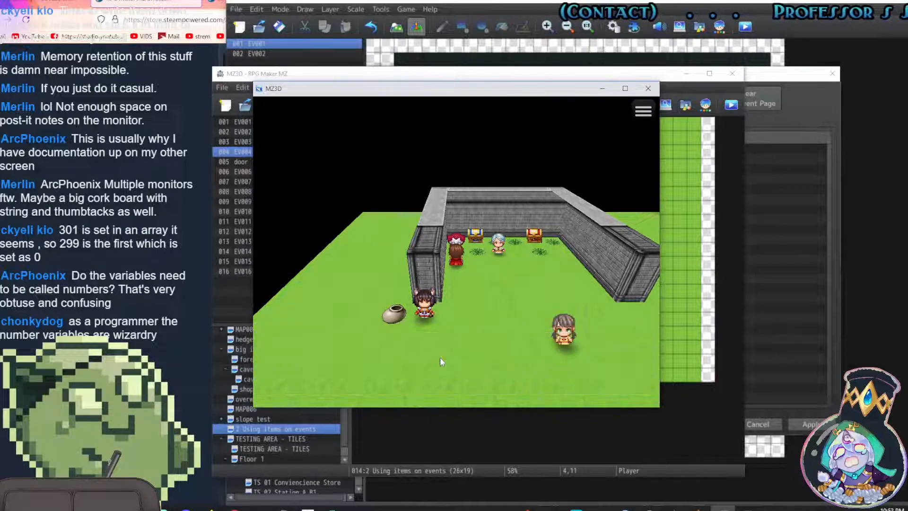
# Stand at the blue chest and use the Blue Key on it from the inventory
pyautogui.press('z')
pyautogui.press('x')
pyautogui.press('z')
pyautogui.press('z')
pyautogui.press('z')
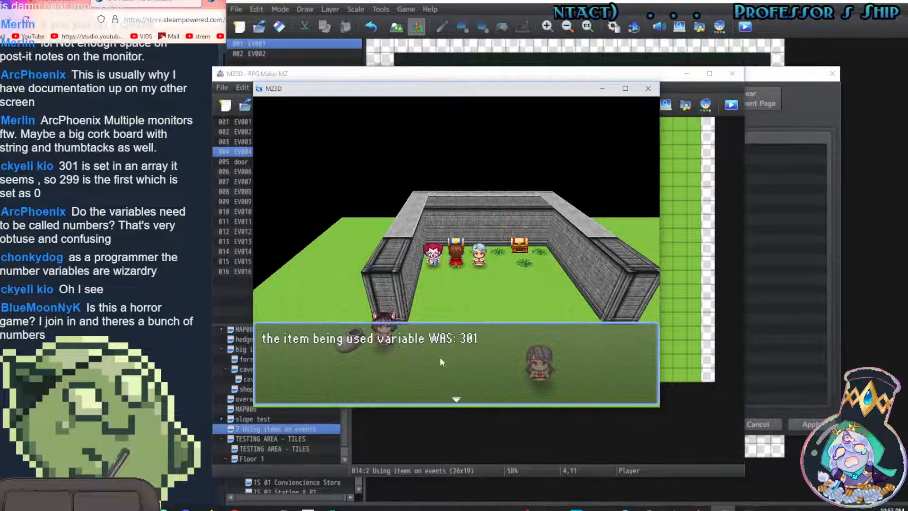
# Read through the blue chest's item-use variable messages and accept its reward message
pyautogui.press('z')
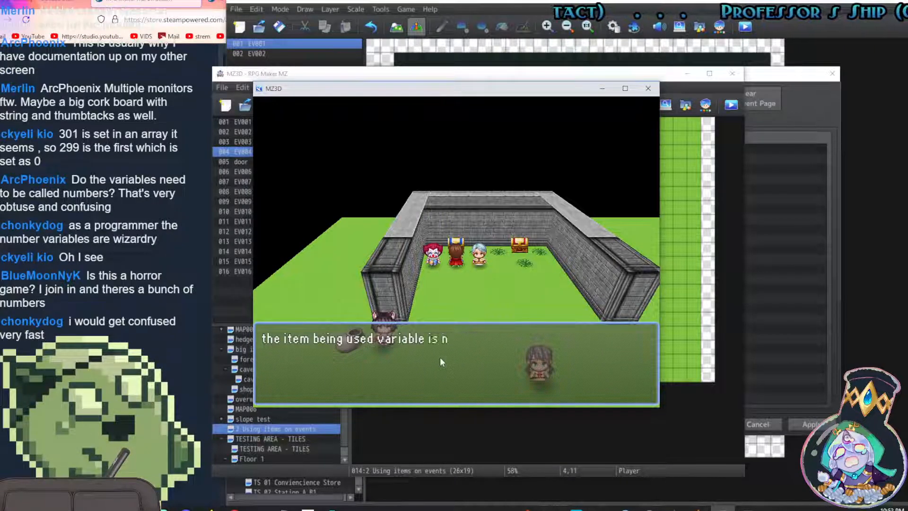
pyautogui.press('z')
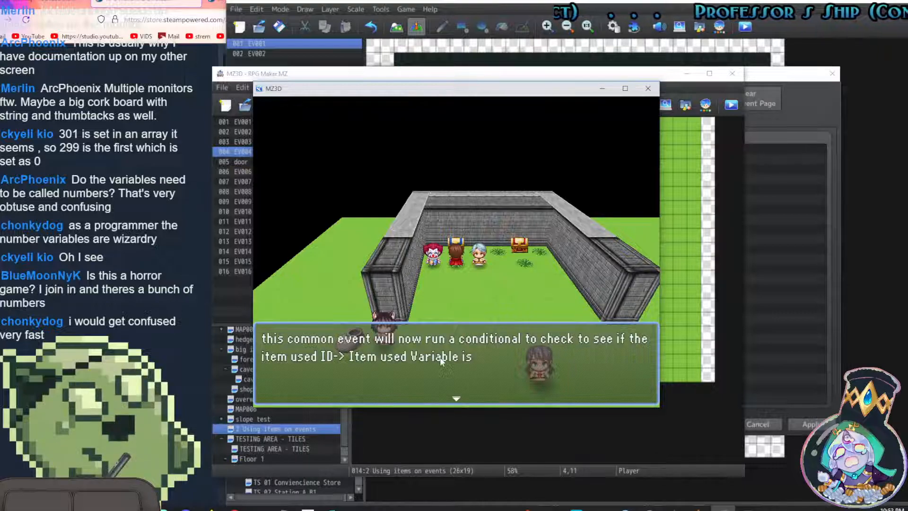
pyautogui.press('z')
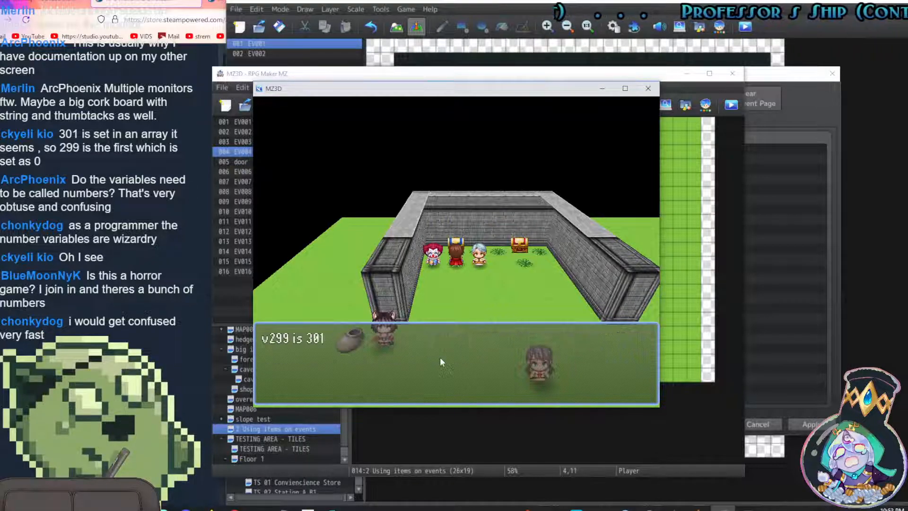
pyautogui.press('z')
pyautogui.press('z')
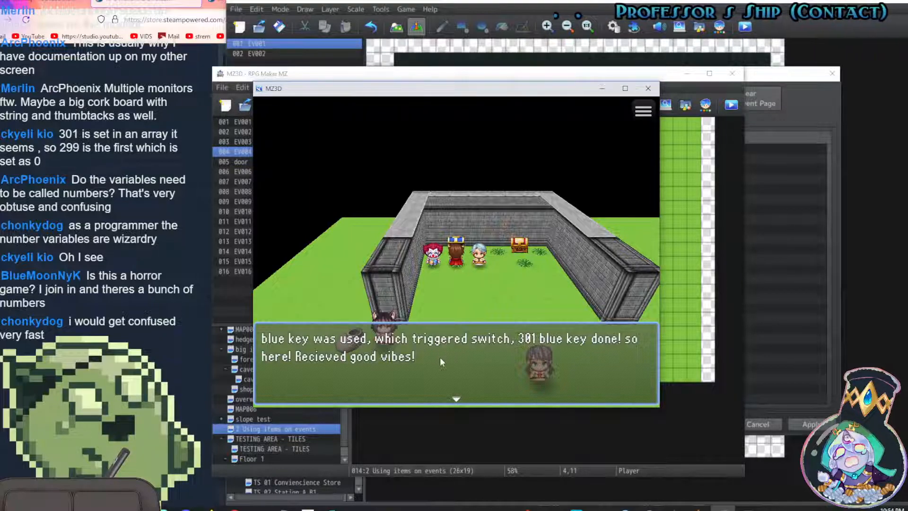
pyautogui.press('Return')
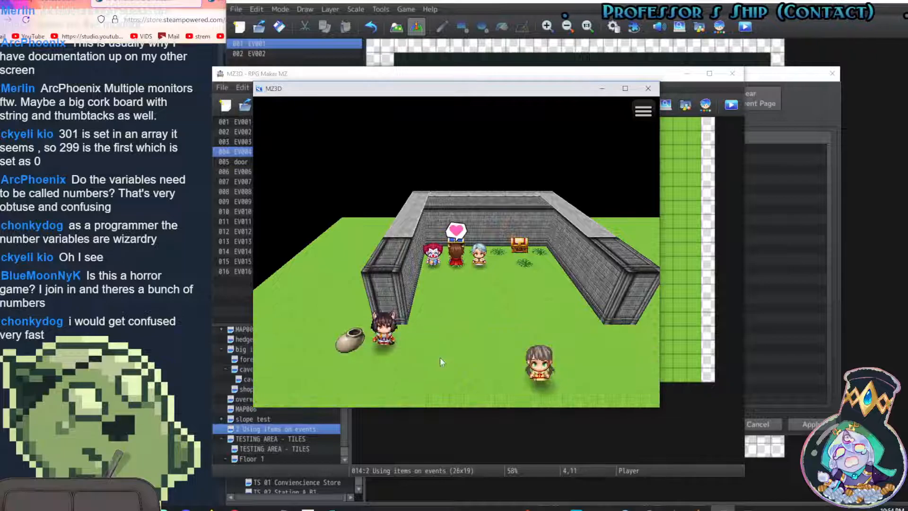
# Walk past the red chest to its east side and face it
pyautogui.press('Down')
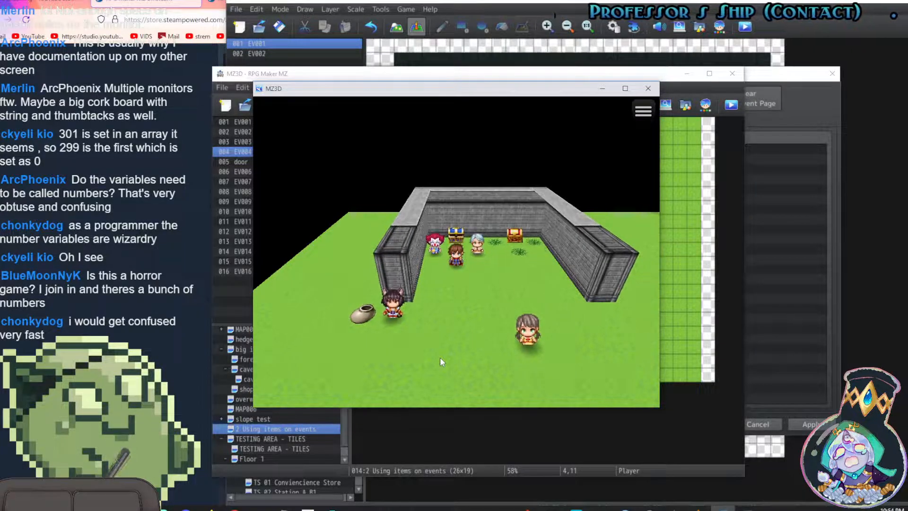
pyautogui.press('Up')
pyautogui.press('Right')
pyautogui.press('Right')
pyautogui.press('Left')
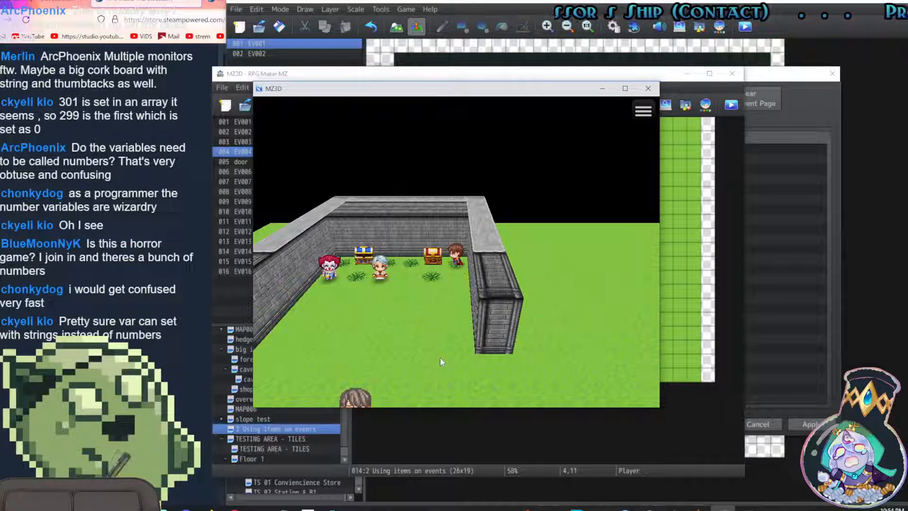
# Open the inventory's Item category and use the Red Key on the red chest
pyautogui.press('x')
pyautogui.press('z')
pyautogui.press('Right')
pyautogui.press('Right')
pyautogui.press('Right')
pyautogui.press('Left')
pyautogui.press('Left')
pyautogui.press('Left')
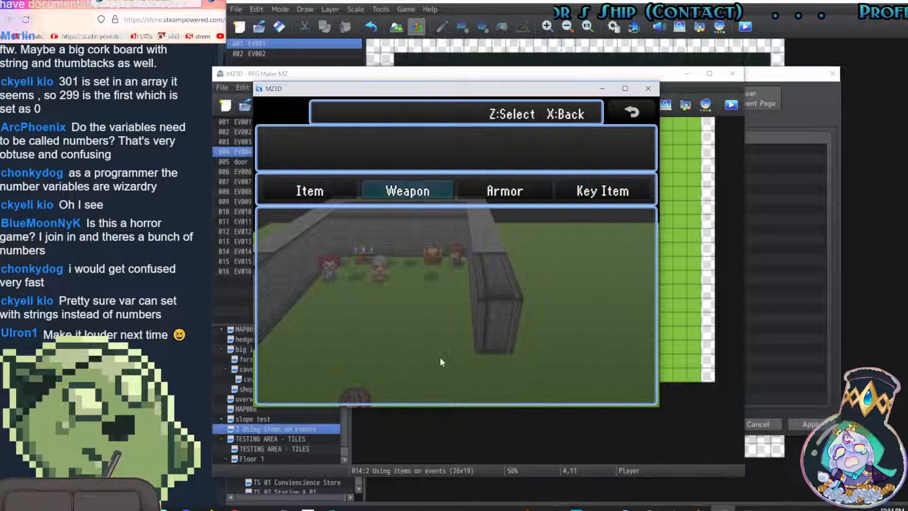
pyautogui.press('z')
pyautogui.press('Right')
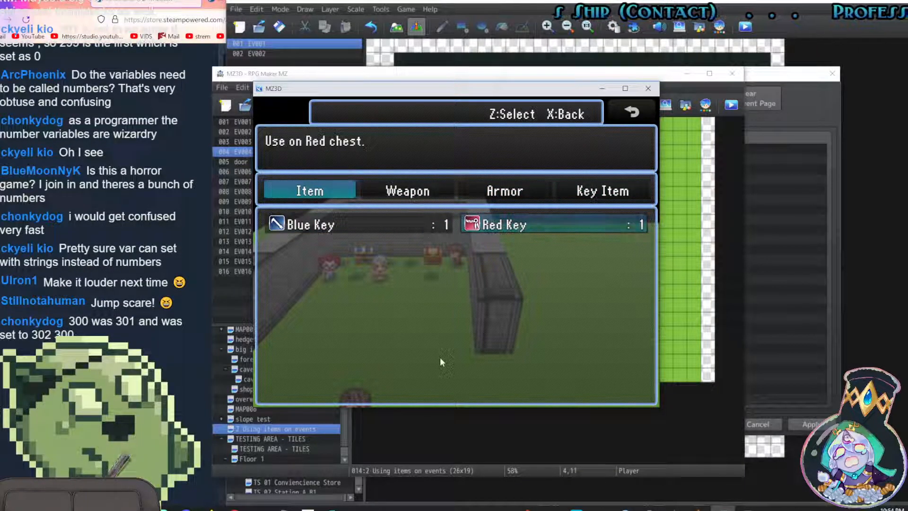
pyautogui.press('z')
# Read through the Red Key's variable-check messages and dismiss the red chest's reward message
pyautogui.press('z')
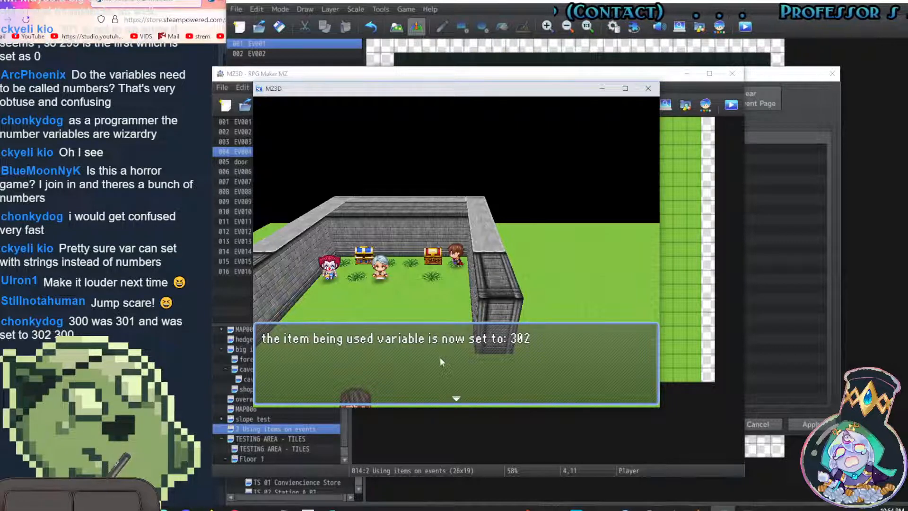
pyautogui.press('Return')
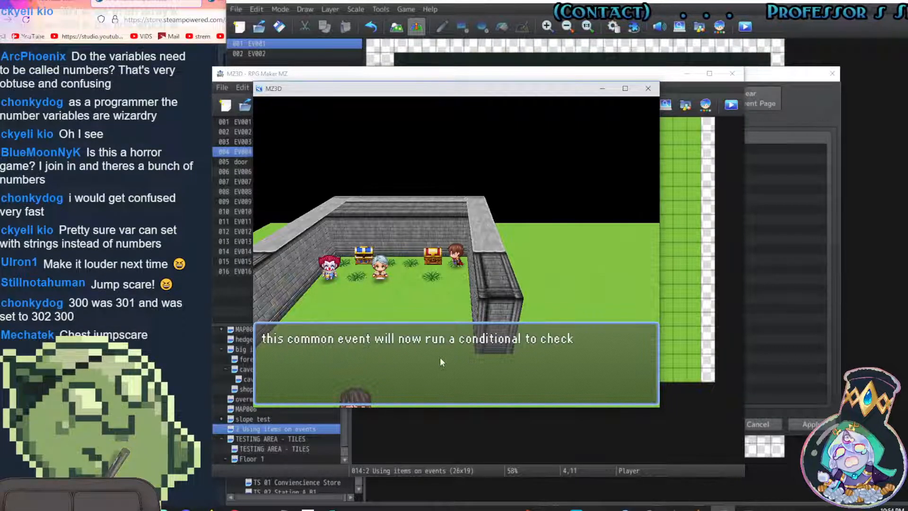
pyautogui.press('Return')
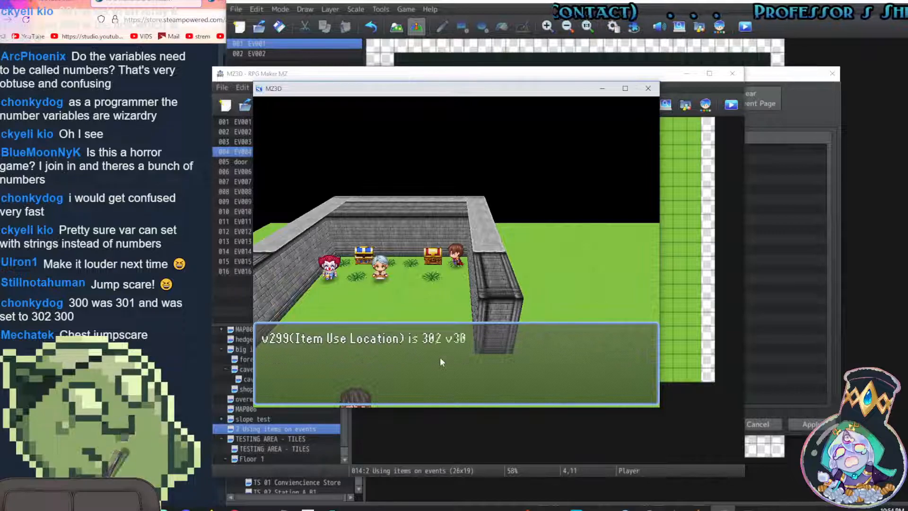
pyautogui.press('Return')
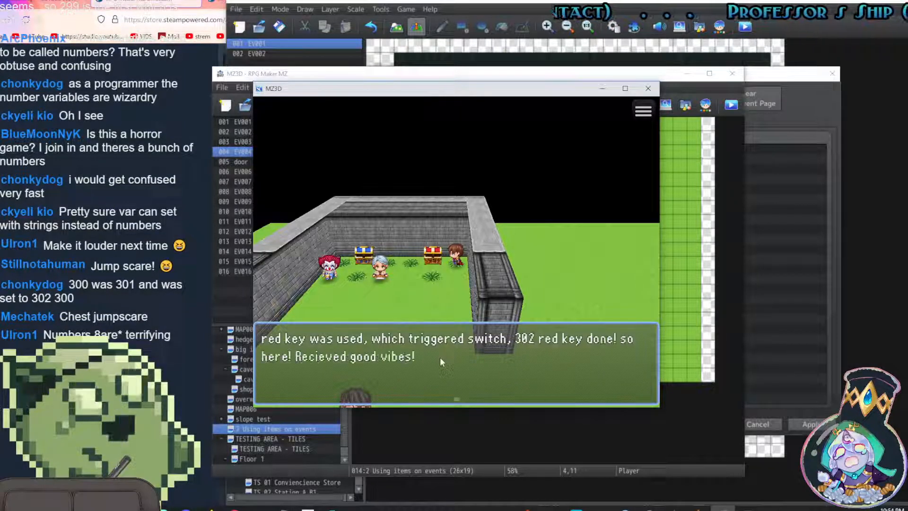
pyautogui.press('Return')
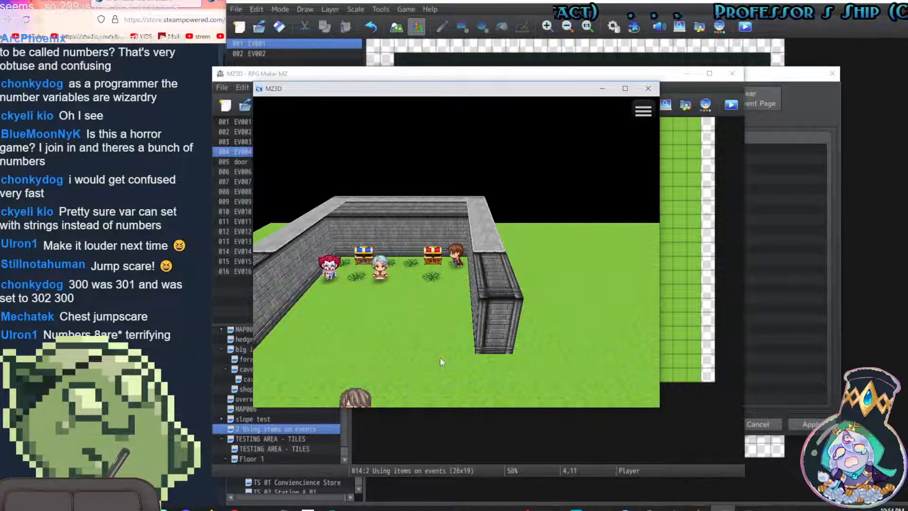
# End the MZ3D playtest and return to the map editor
pyautogui.press('Down')
pyautogui.press('Escape')
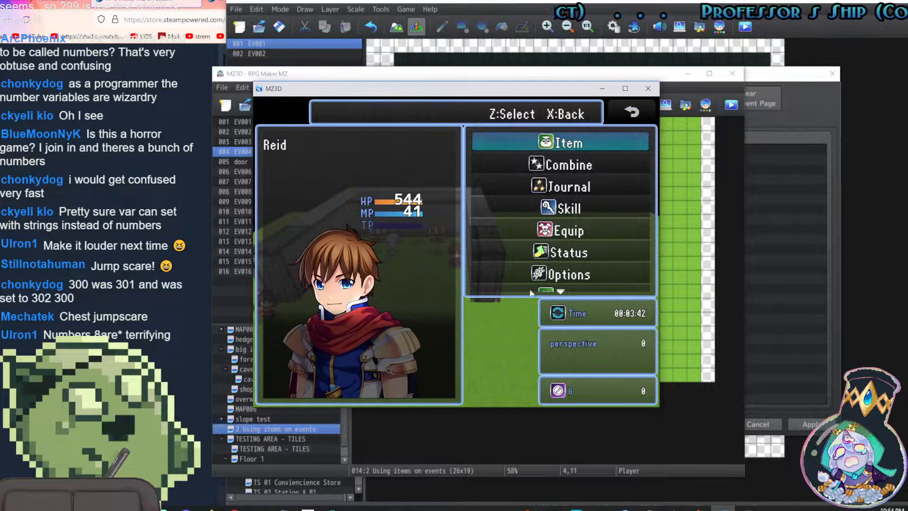
pyautogui.click(652, 92)
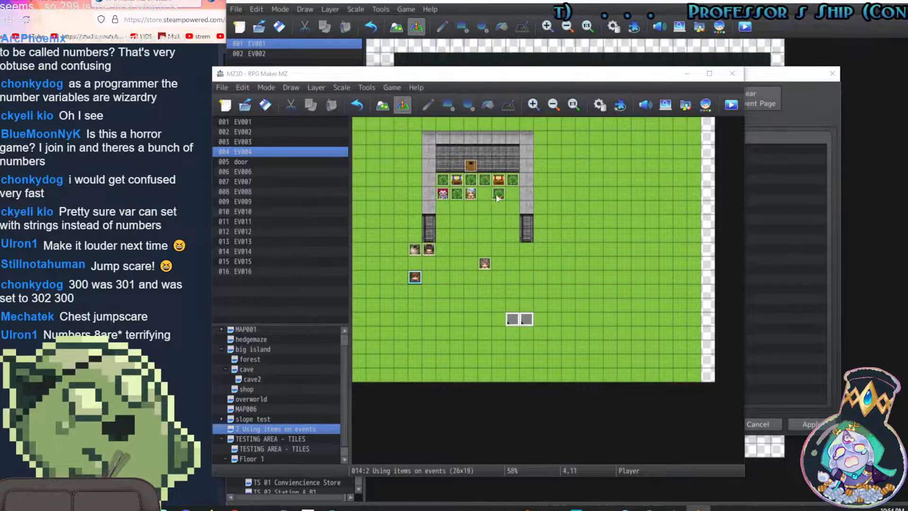
# Open grass patch event EV008 in front of the blue chest and inspect the script condition on its second page
pyautogui.click(460, 195)
pyautogui.doubleClick(461, 194)
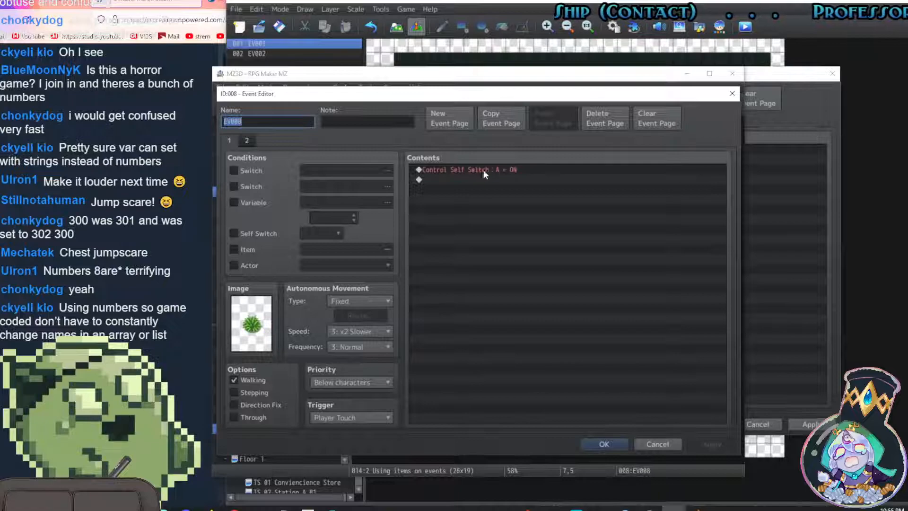
pyautogui.click(246, 140)
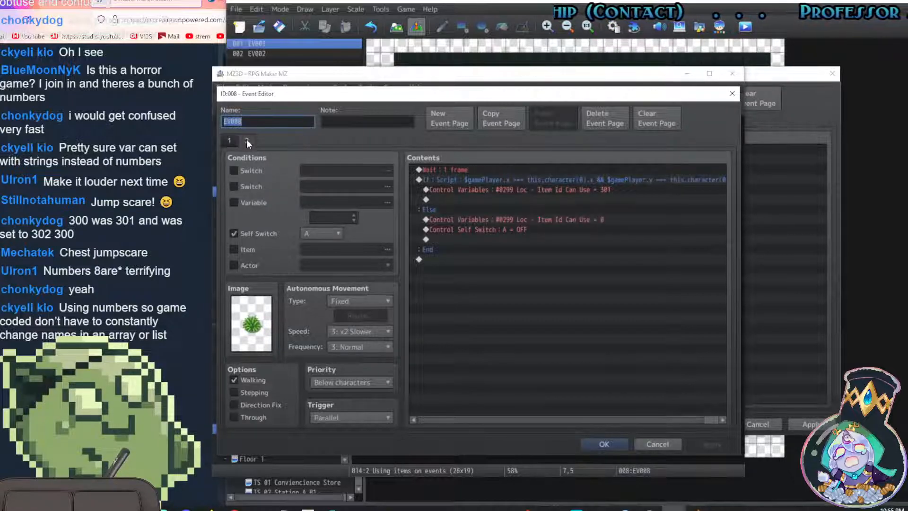
pyautogui.click(484, 178)
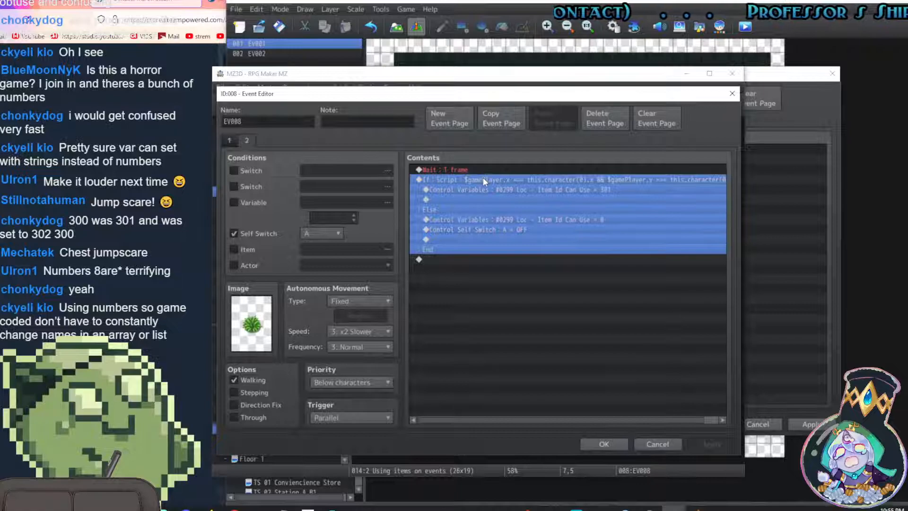
# Open the second page's conditional branch and read the script part comparing the player's x coordinate with the event's
pyautogui.doubleClick(483, 179)
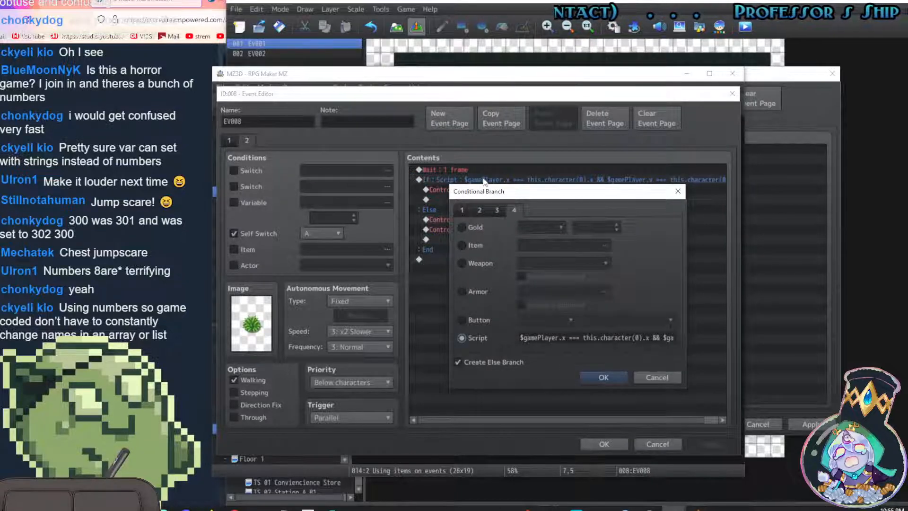
pyautogui.moveTo(519, 337); pyautogui.dragTo(493, 334)
pyautogui.click(543, 338)
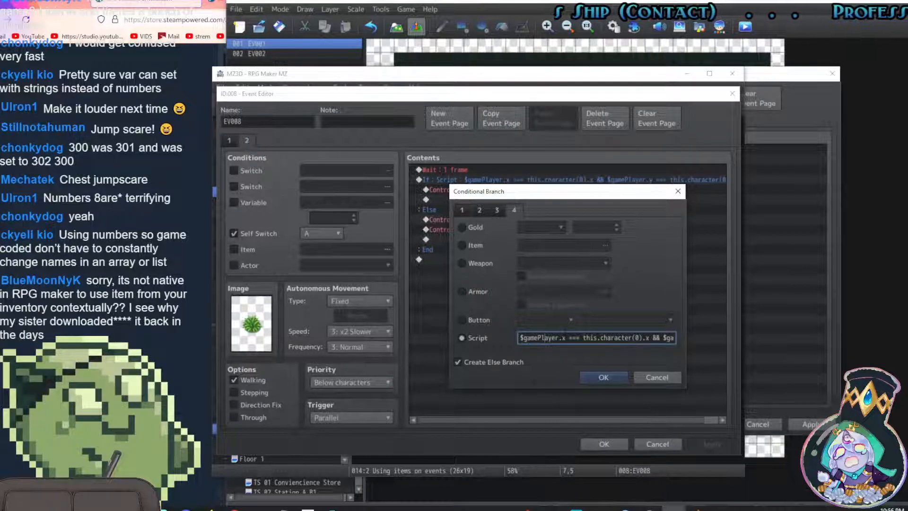
pyautogui.moveTo(552, 338); pyautogui.dragTo(505, 336)
pyautogui.click(552, 337)
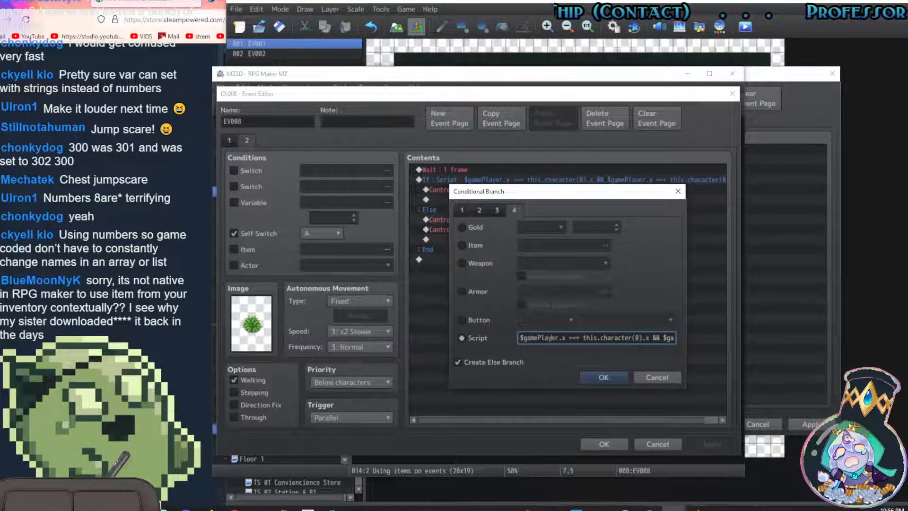
pyautogui.moveTo(566, 338); pyautogui.dragTo(517, 338)
pyautogui.click(583, 337)
pyautogui.moveTo(591, 338); pyautogui.dragTo(675, 337)
pyautogui.click(608, 337)
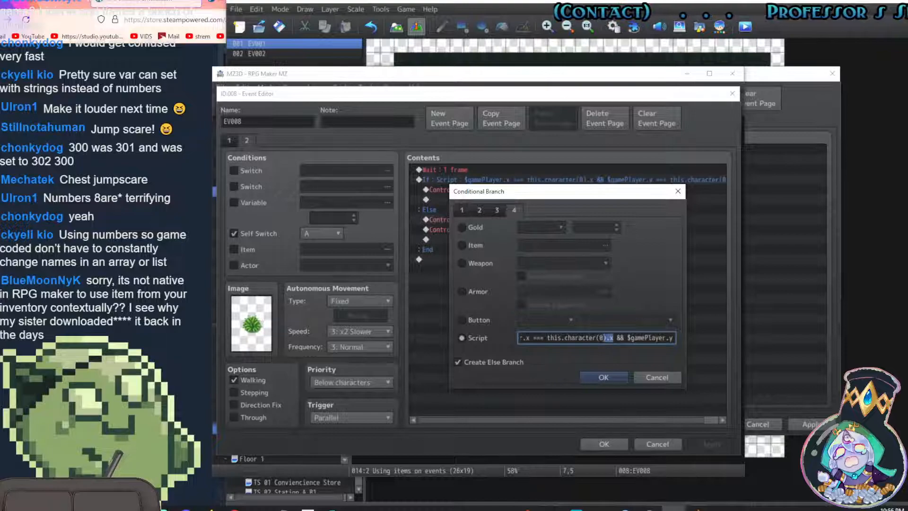
pyautogui.moveTo(605, 338); pyautogui.dragTo(497, 341)
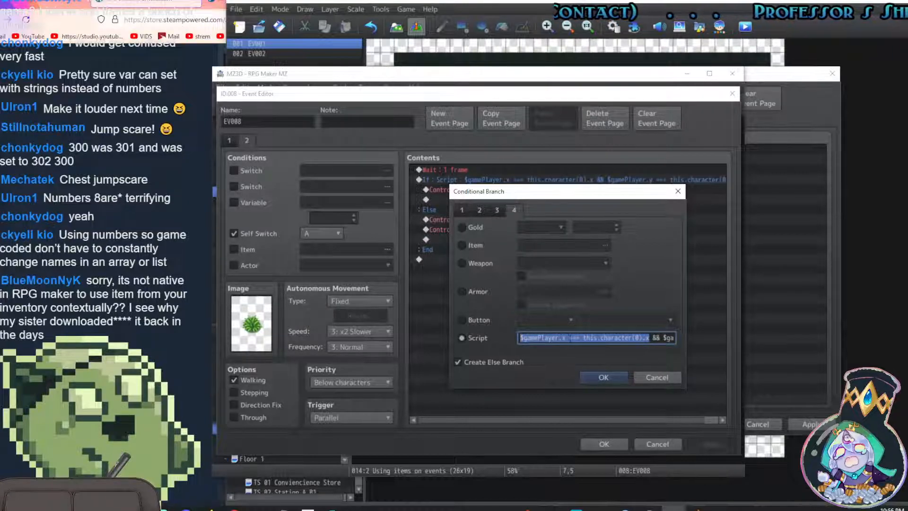
pyautogui.click(566, 337)
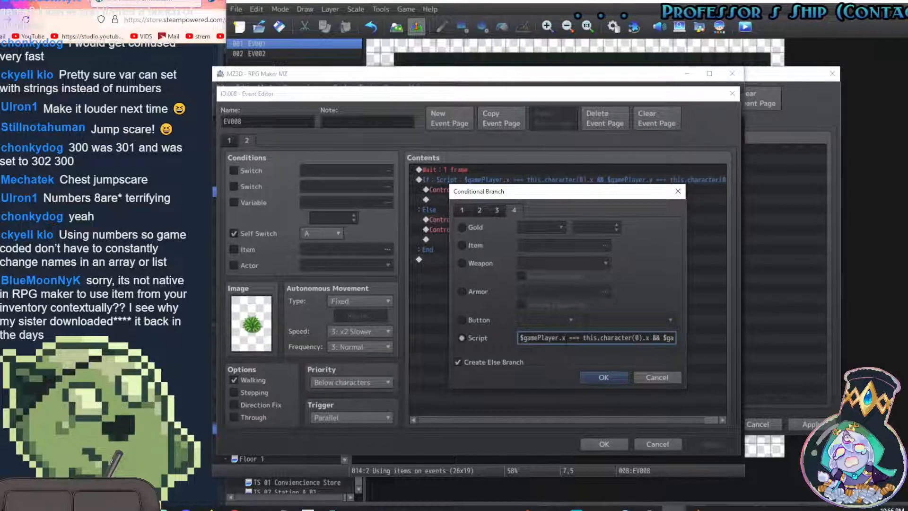
# Read the rest of the branch script through its y-coordinate comparison and close the conditional branch without changes
pyautogui.moveTo(565, 338); pyautogui.dragTo(464, 341)
pyautogui.click(539, 337)
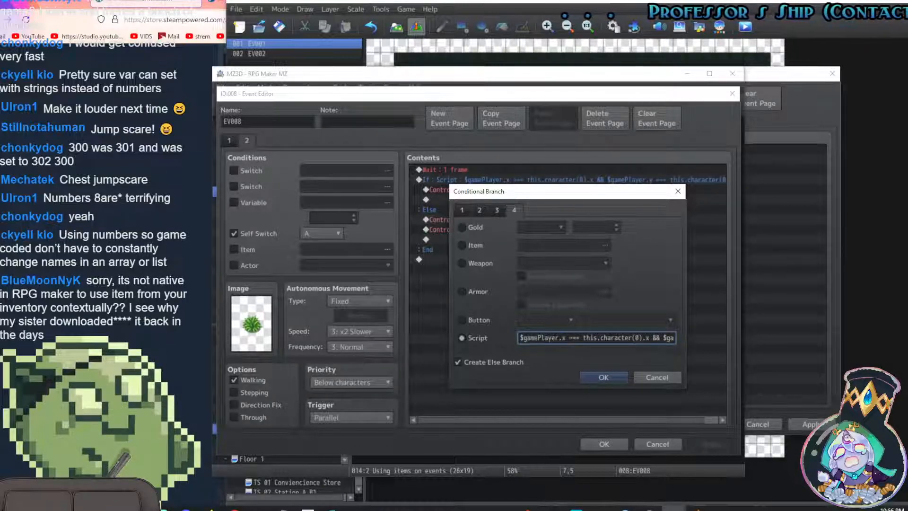
pyautogui.moveTo(559, 337); pyautogui.dragTo(565, 338)
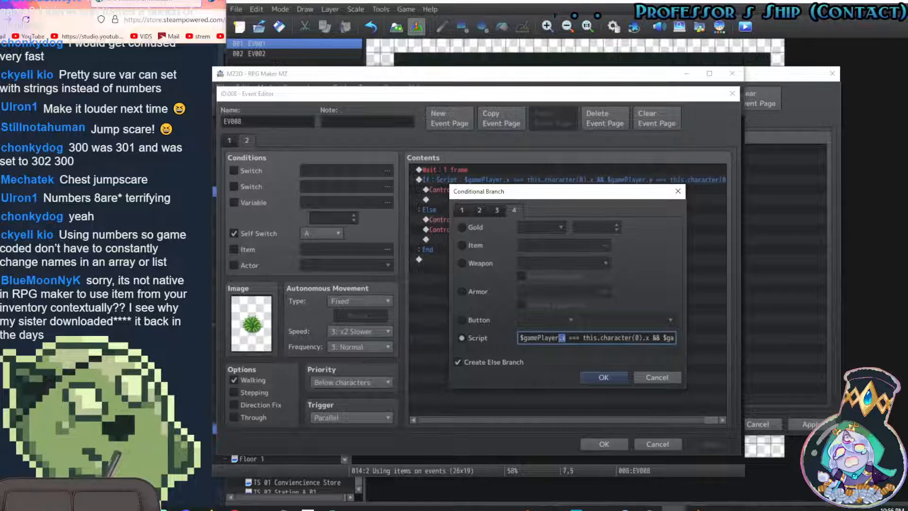
pyautogui.click(564, 338)
pyautogui.moveTo(573, 337); pyautogui.dragTo(510, 344)
pyautogui.moveTo(640, 337); pyautogui.dragTo(683, 334)
pyautogui.moveTo(583, 337); pyautogui.dragTo(698, 334)
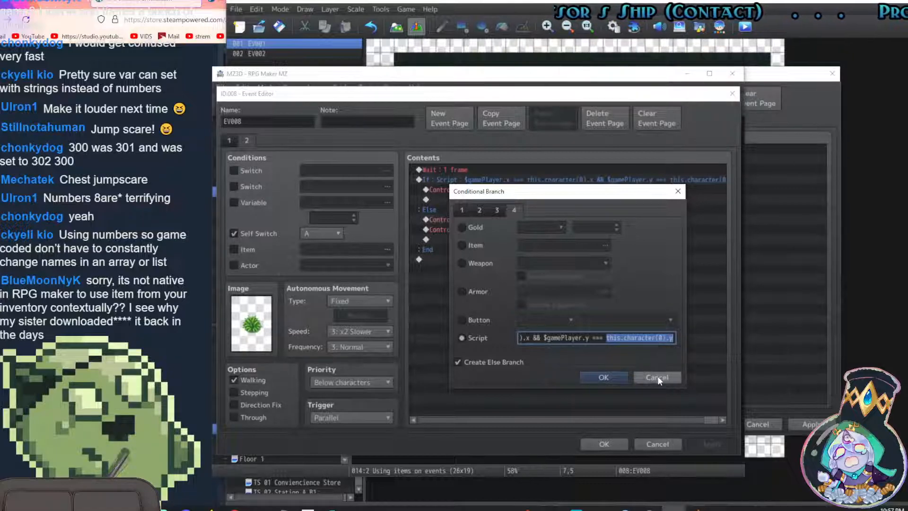
pyautogui.click(658, 377)
# Review the variable and self-switch commands on both pages of EV008 and close the event without changes
pyautogui.click(465, 190)
pyautogui.click(466, 182)
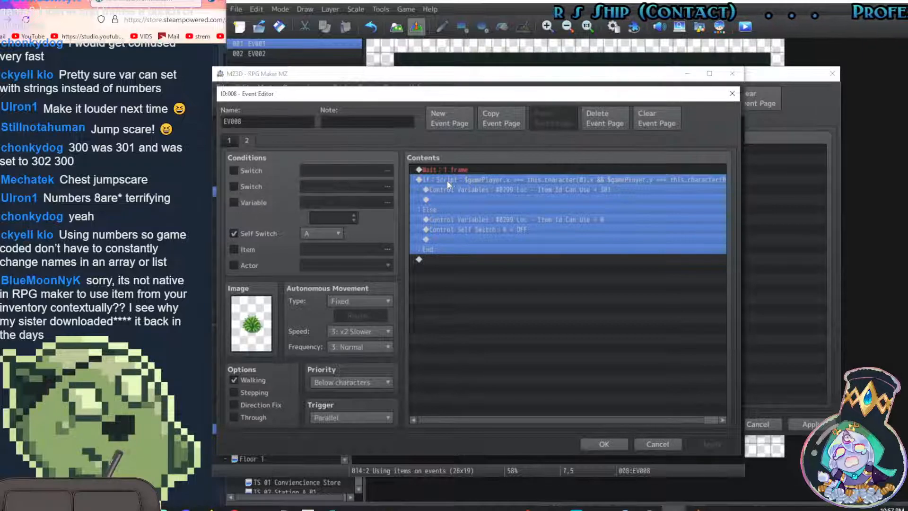
pyautogui.click(518, 193)
pyautogui.click(524, 181)
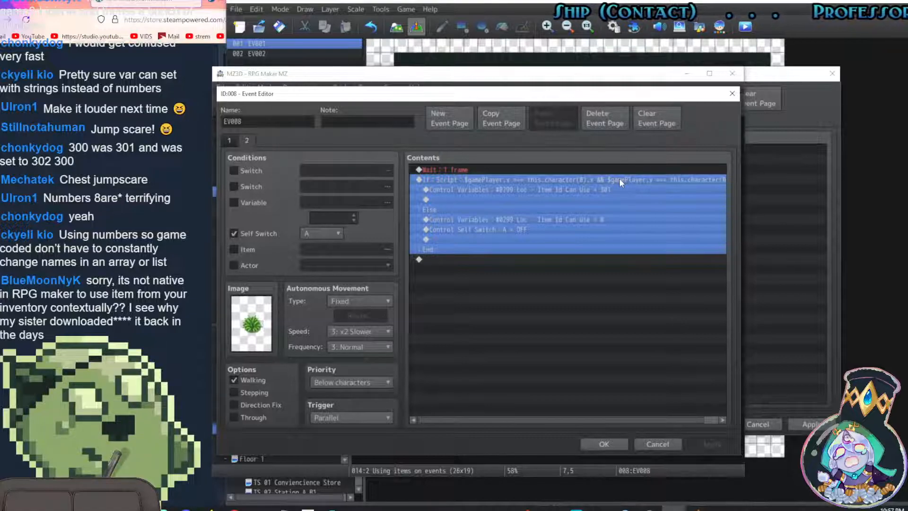
pyautogui.click(517, 188)
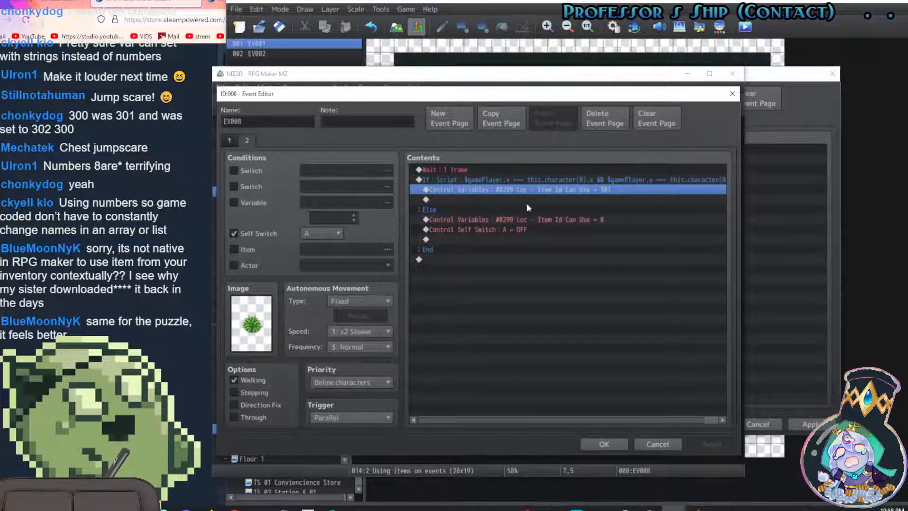
pyautogui.click(242, 142)
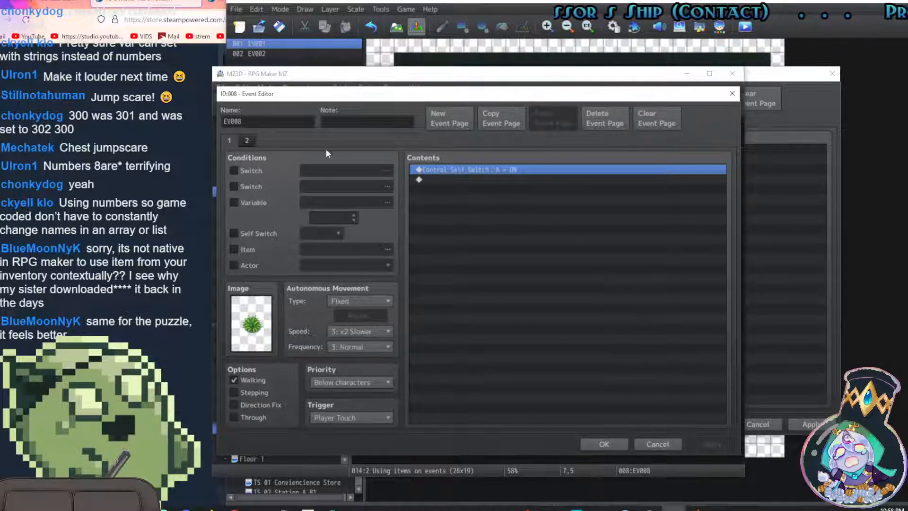
pyautogui.click(246, 140)
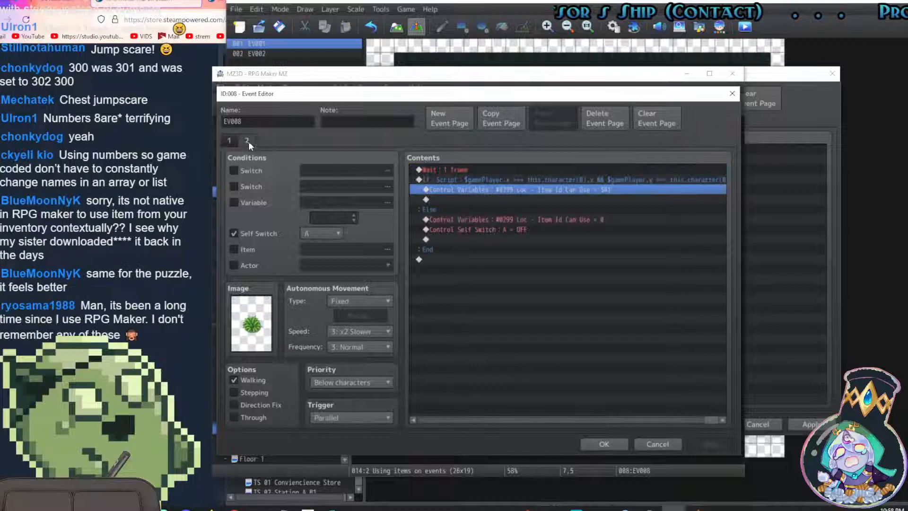
pyautogui.click(574, 179)
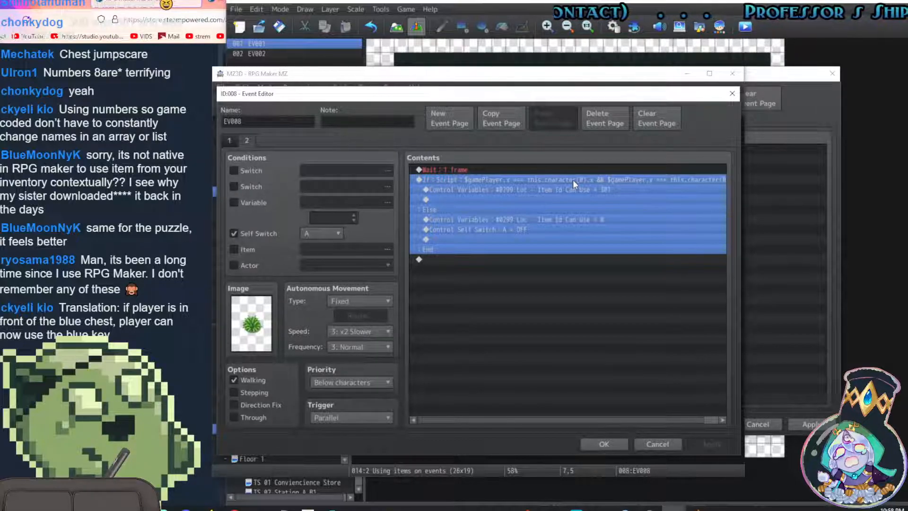
pyautogui.click(657, 444)
# Return to the TS Test Area 2 Inventory map's EV003, delete its text message command and turn off its variable condition
pyautogui.click(799, 109)
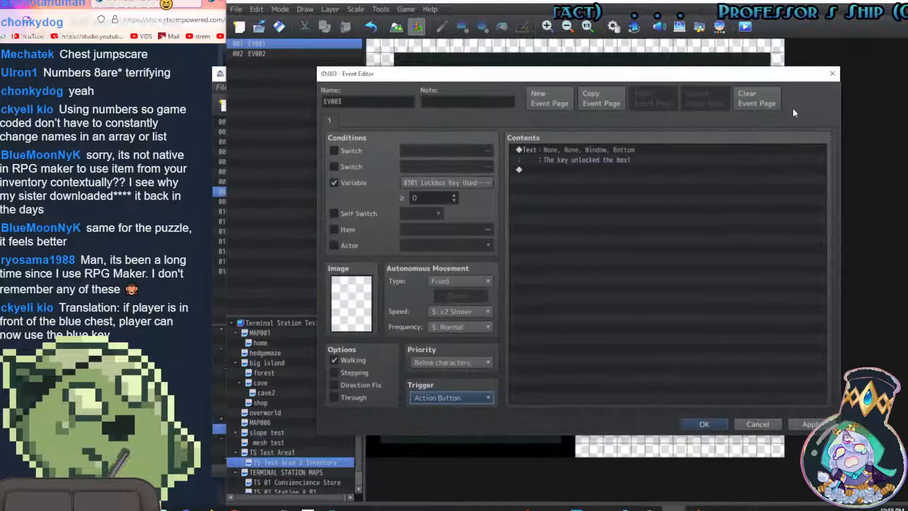
pyautogui.click(705, 425)
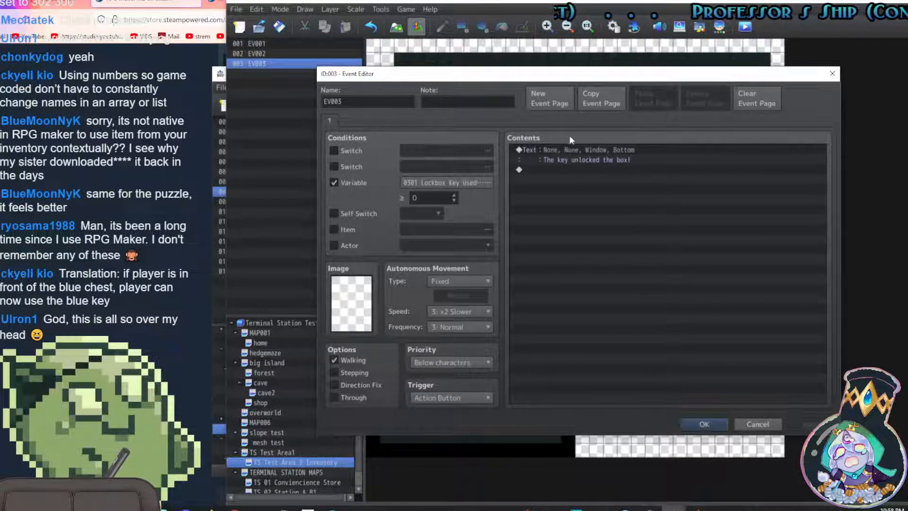
pyautogui.click(597, 148)
pyautogui.press('Delete')
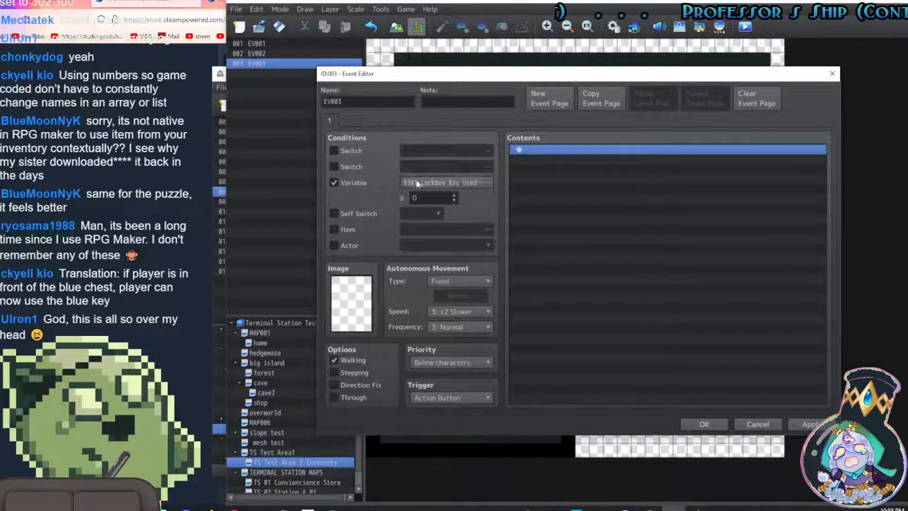
pyautogui.click(334, 182)
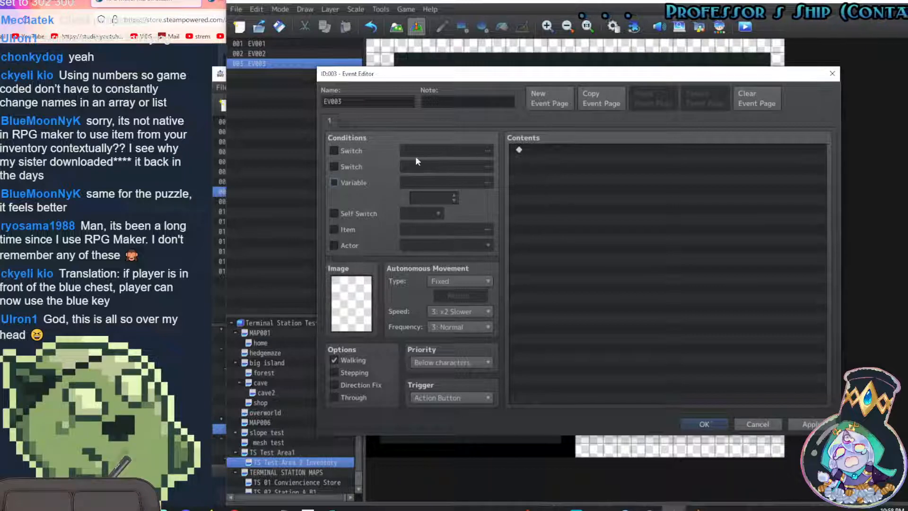
# Browse the character images and tilesets and assign a small green grass tile from Tileset B as EV003's image
pyautogui.doubleClick(350, 314)
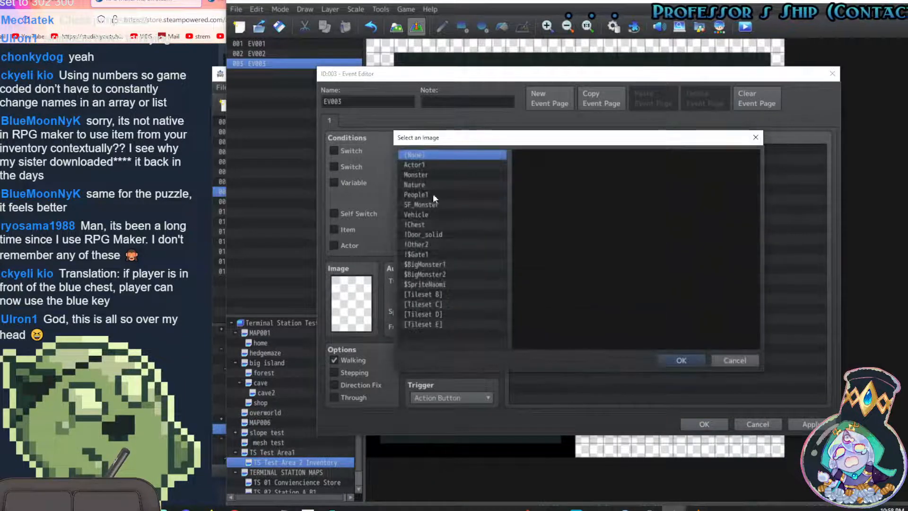
pyautogui.click(431, 173)
pyautogui.click(430, 264)
pyautogui.click(428, 254)
pyautogui.click(428, 244)
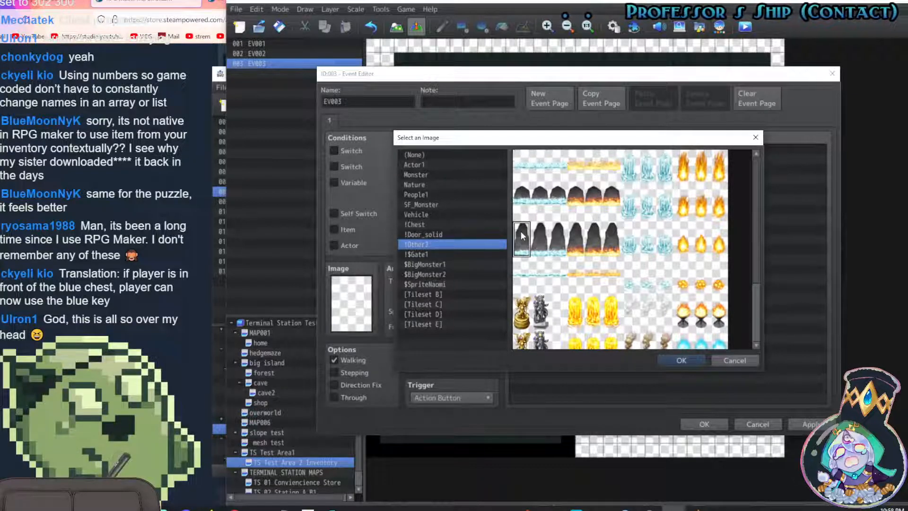
pyautogui.scroll(-3, 552, 232)
pyautogui.click(432, 264)
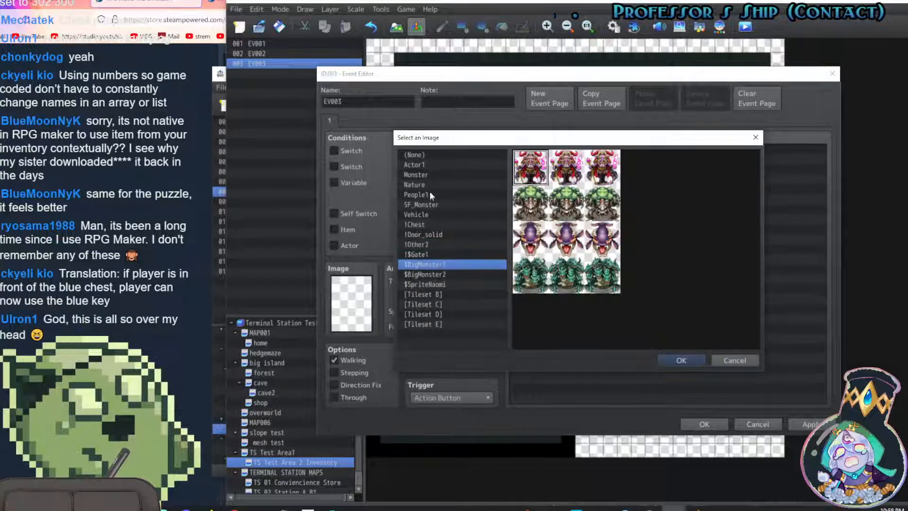
pyautogui.click(422, 164)
pyautogui.click(422, 174)
pyautogui.click(422, 184)
pyautogui.click(421, 193)
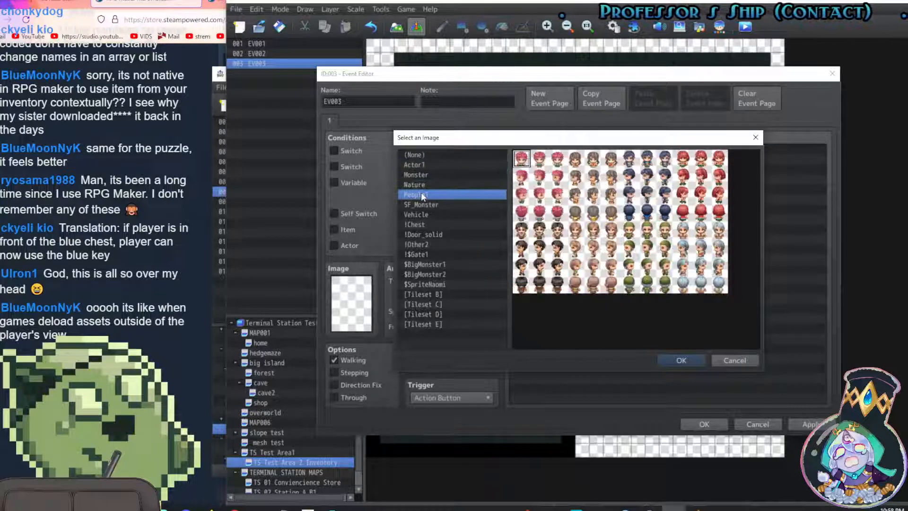
pyautogui.click(419, 204)
pyautogui.click(417, 214)
pyautogui.click(417, 223)
pyautogui.click(420, 234)
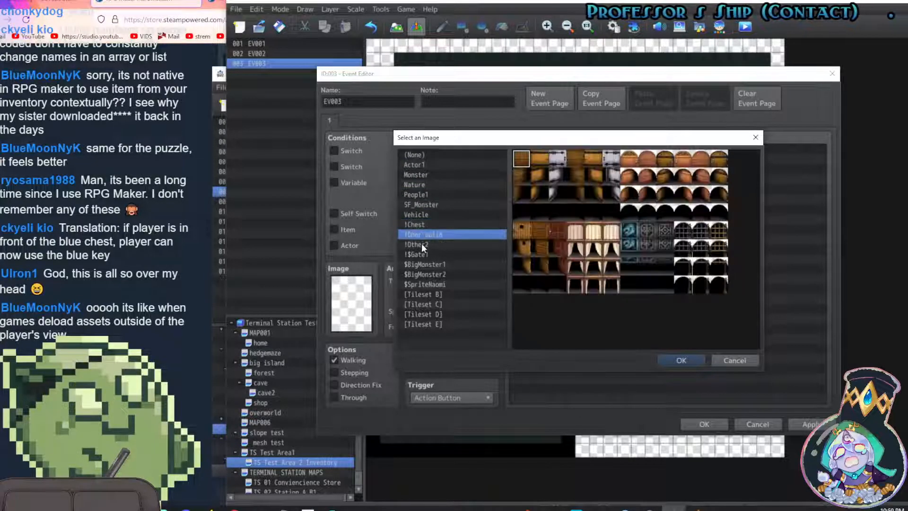
pyautogui.click(422, 245)
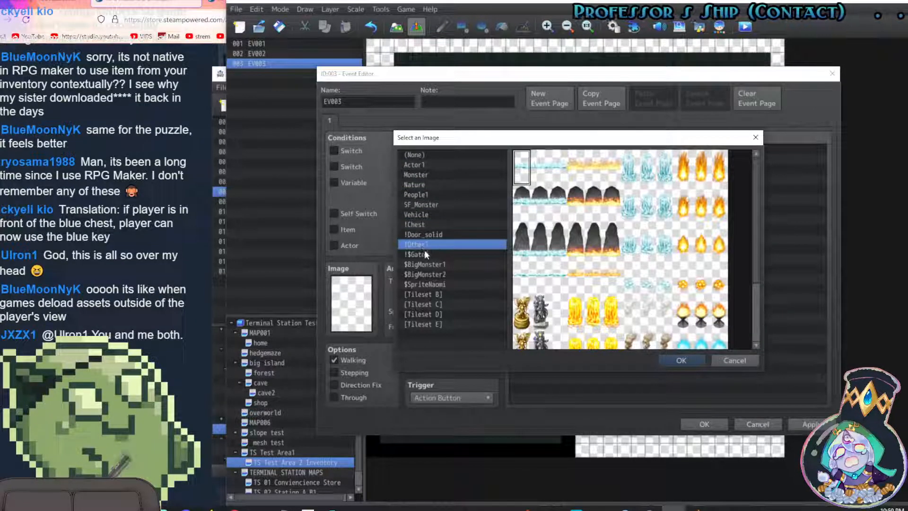
pyautogui.click(424, 253)
pyautogui.click(422, 263)
pyautogui.click(430, 274)
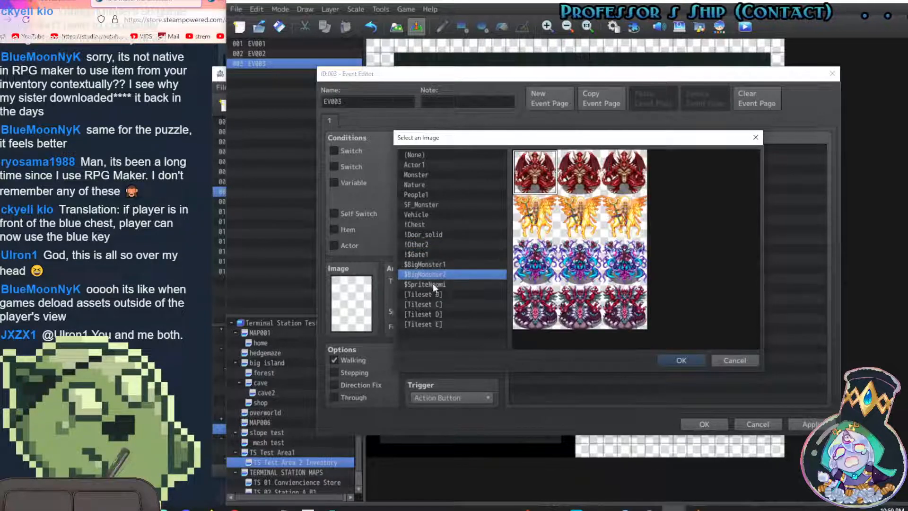
pyautogui.click(432, 284)
pyautogui.click(435, 293)
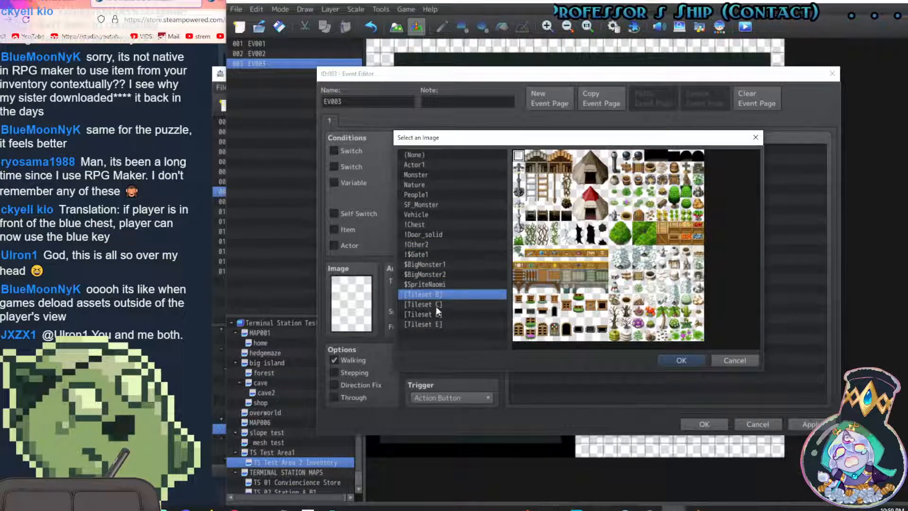
pyautogui.click(615, 192)
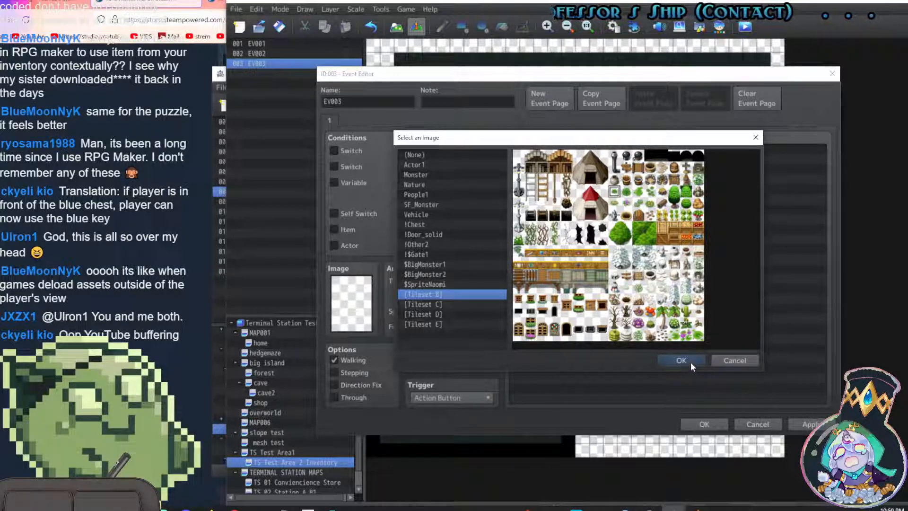
pyautogui.click(681, 360)
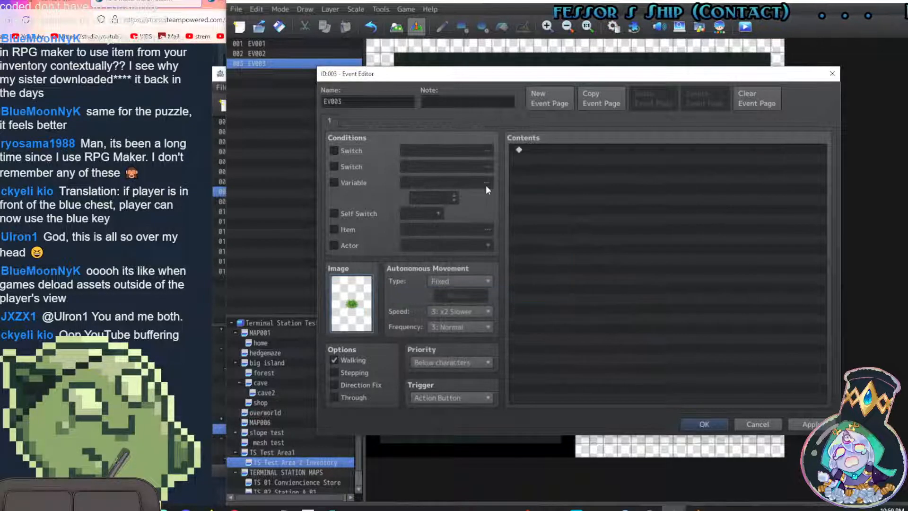
# Set EV003's trigger to Player Touch and add a Control Self Switch command that turns A ON
pyautogui.click(451, 398)
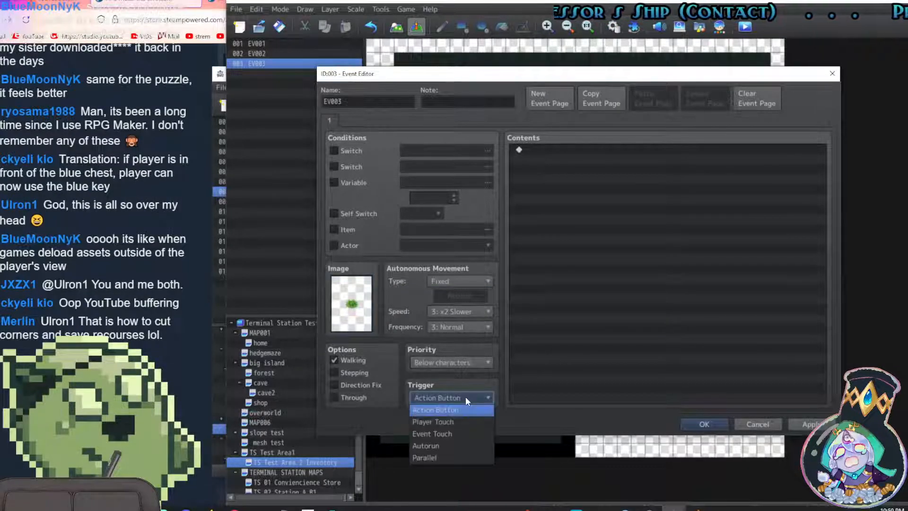
pyautogui.click(444, 422)
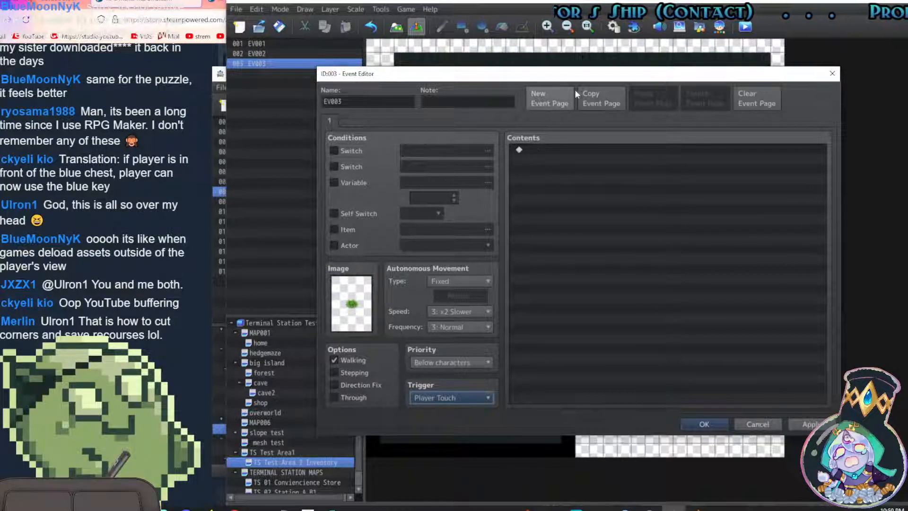
pyautogui.click(220, 74)
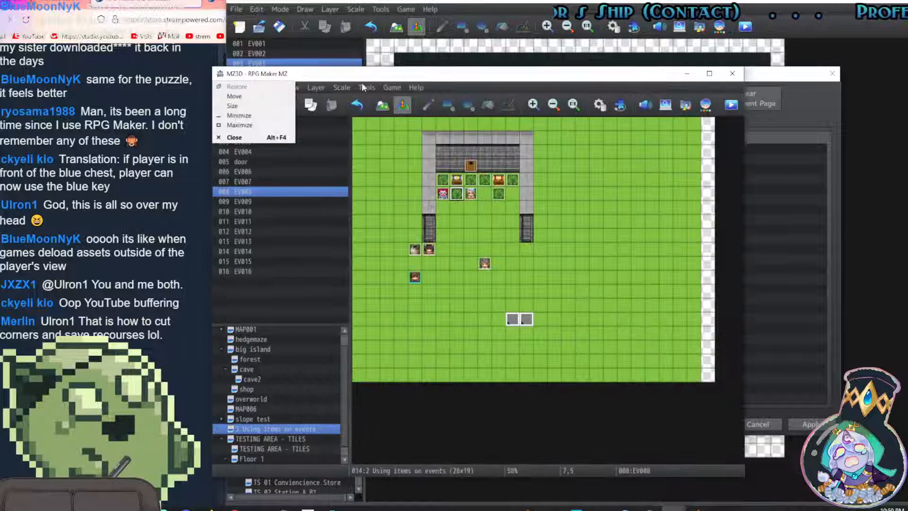
pyautogui.click(794, 174)
pyautogui.doubleClick(550, 149)
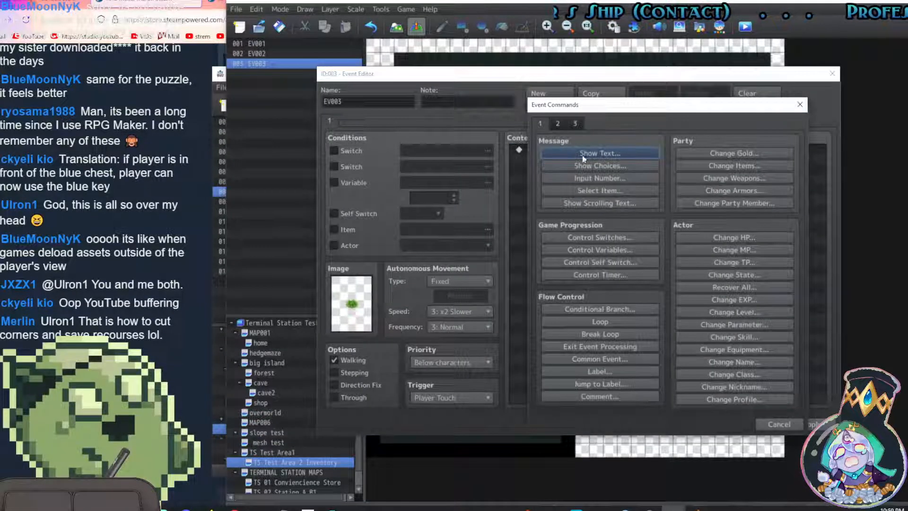
pyautogui.click(608, 263)
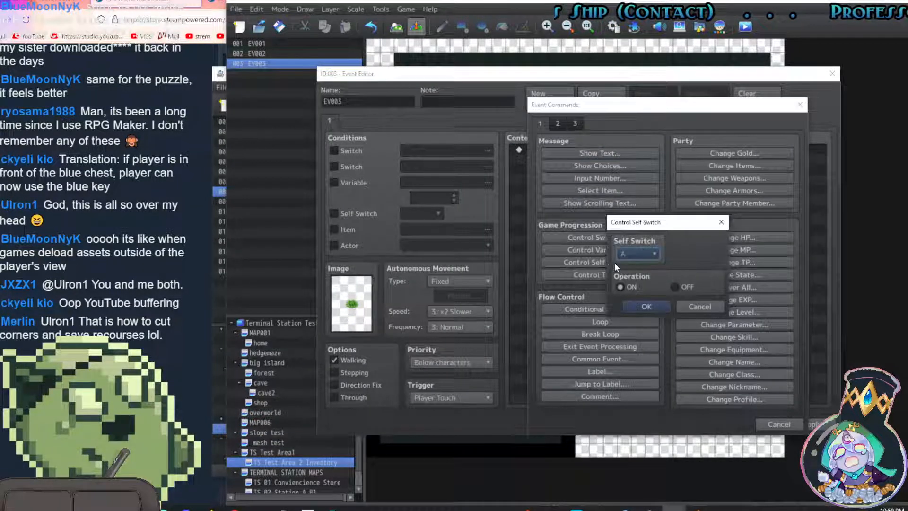
pyautogui.click(649, 302)
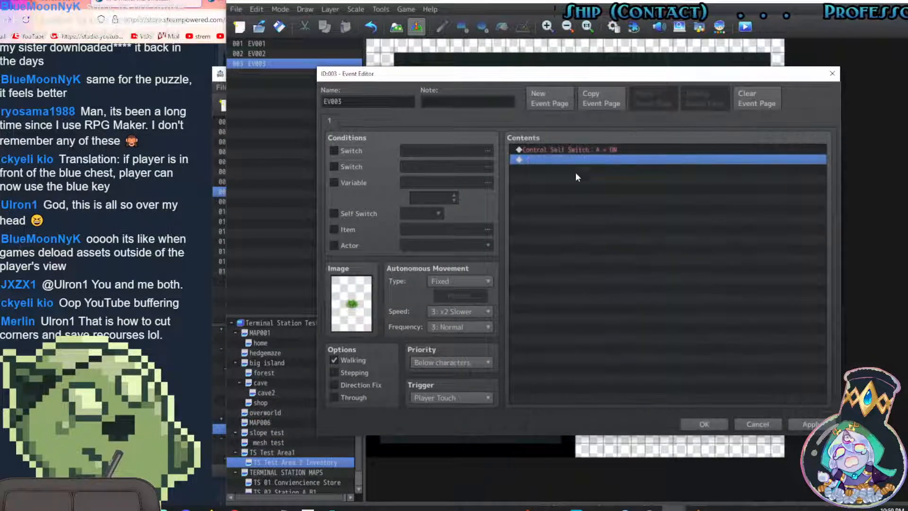
# Duplicate the event page as page 2, with its self-switch command removed and the Self Switch A condition enabled
pyautogui.click(590, 100)
pyautogui.click(653, 98)
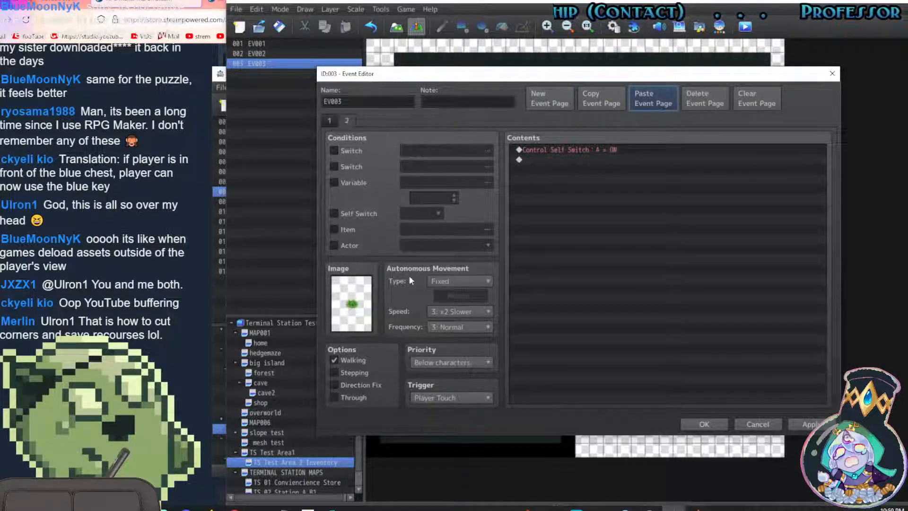
pyautogui.click(584, 150)
pyautogui.press('Delete')
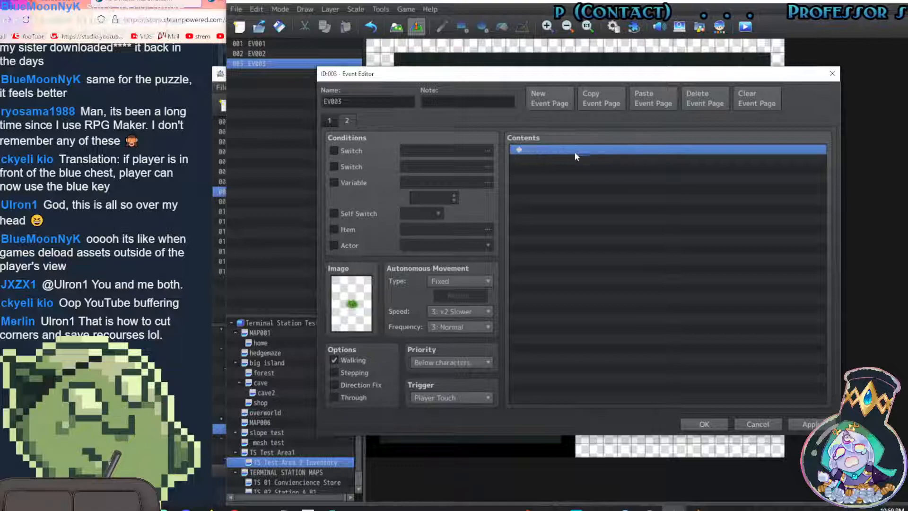
pyautogui.click(340, 214)
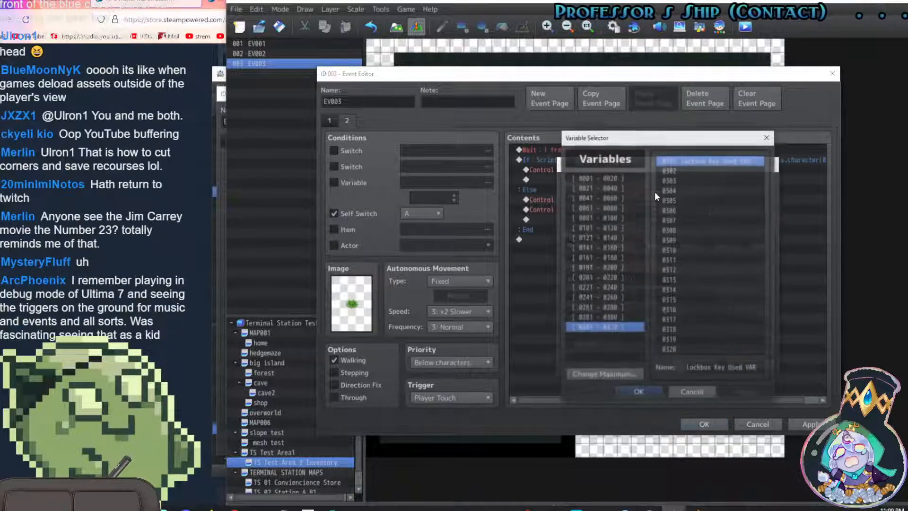
# Name variable 0299 "Location can use item" and use it in the branch's variable command that sets the constant 301
pyautogui.click(608, 317)
pyautogui.click(690, 339)
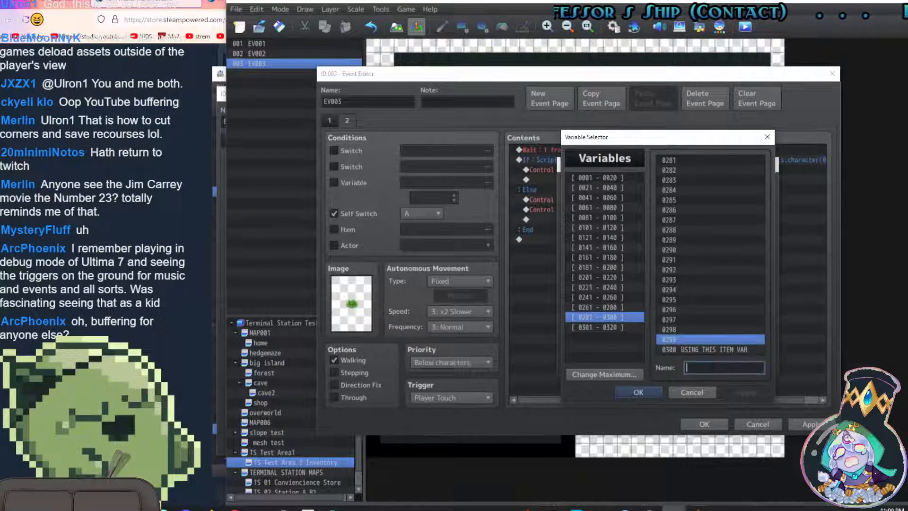
pyautogui.click(724, 368)
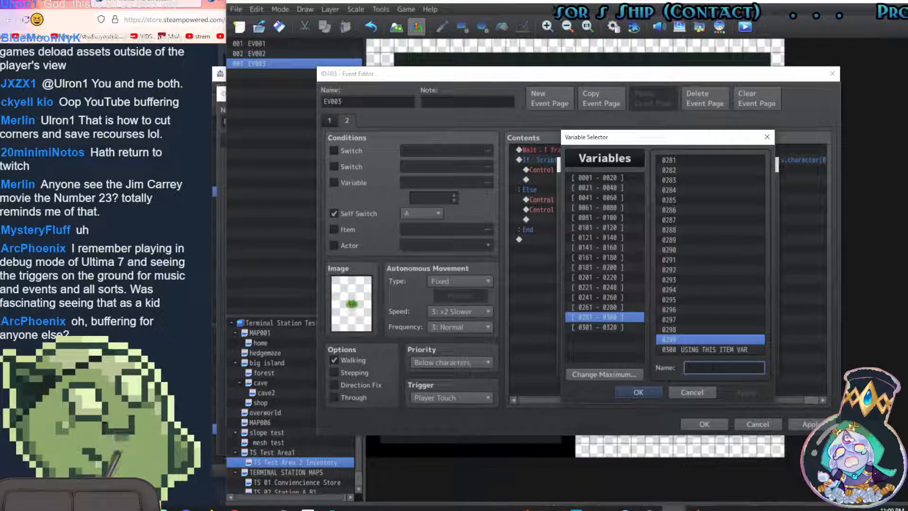
pyautogui.write('Location ')
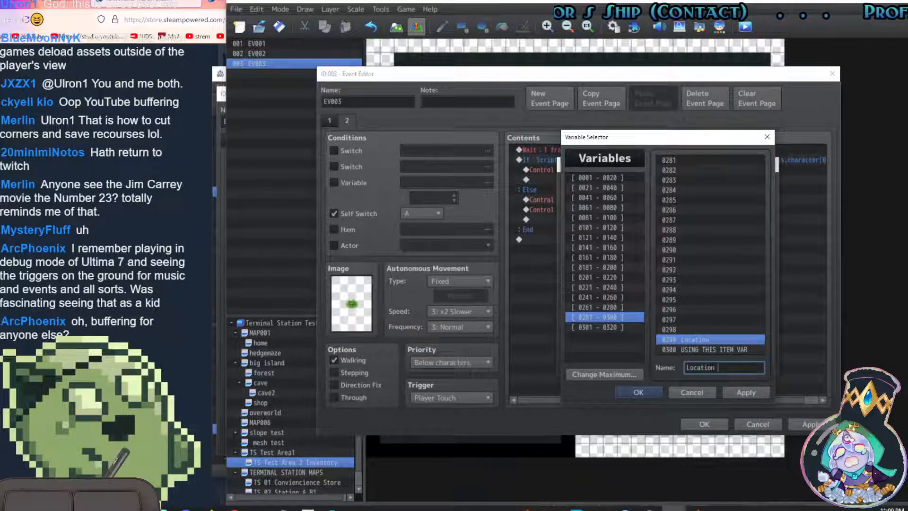
pyautogui.write('can use')
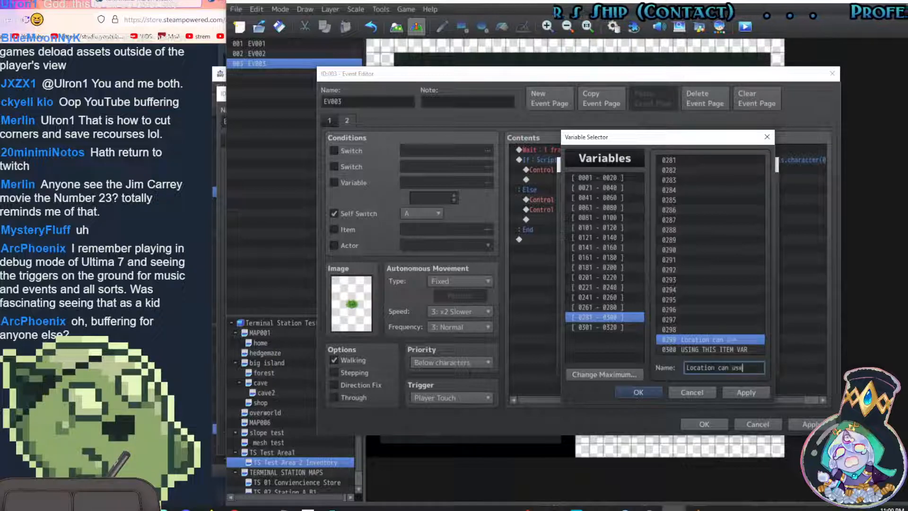
pyautogui.write(' item')
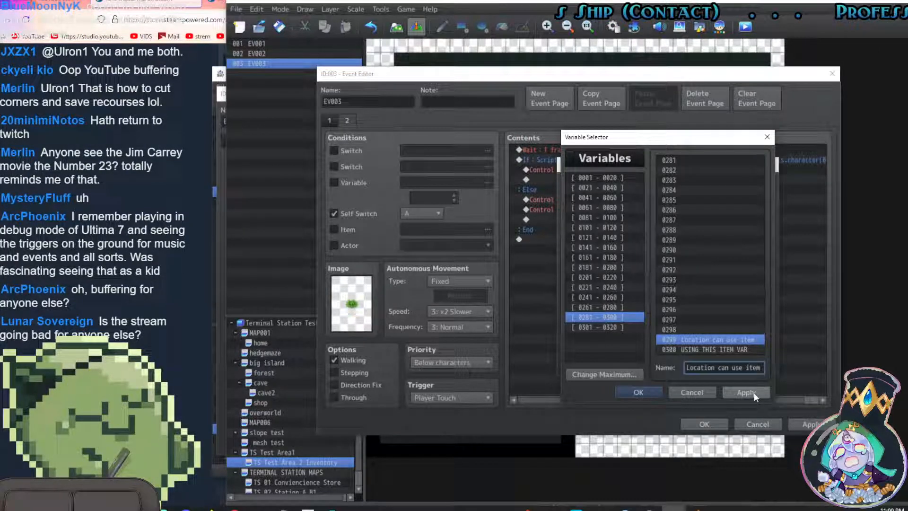
pyautogui.click(746, 392)
pyautogui.click(638, 392)
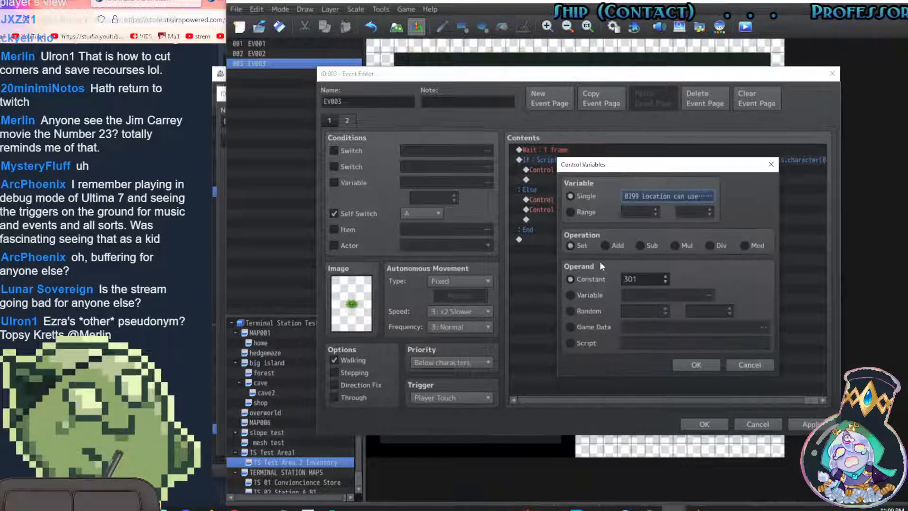
pyautogui.click(689, 363)
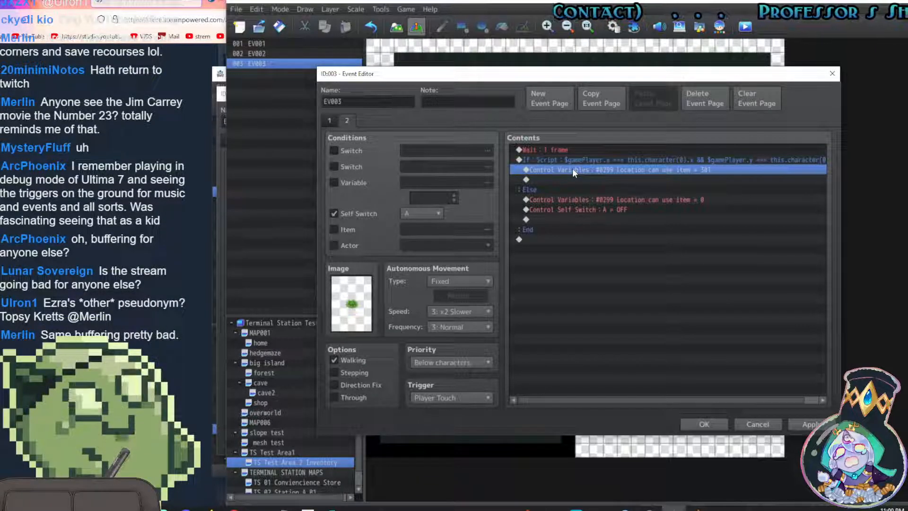
# Check the Else branch's variable and self-switch commands and the first page, and save EV003's changes
pyautogui.click(646, 198)
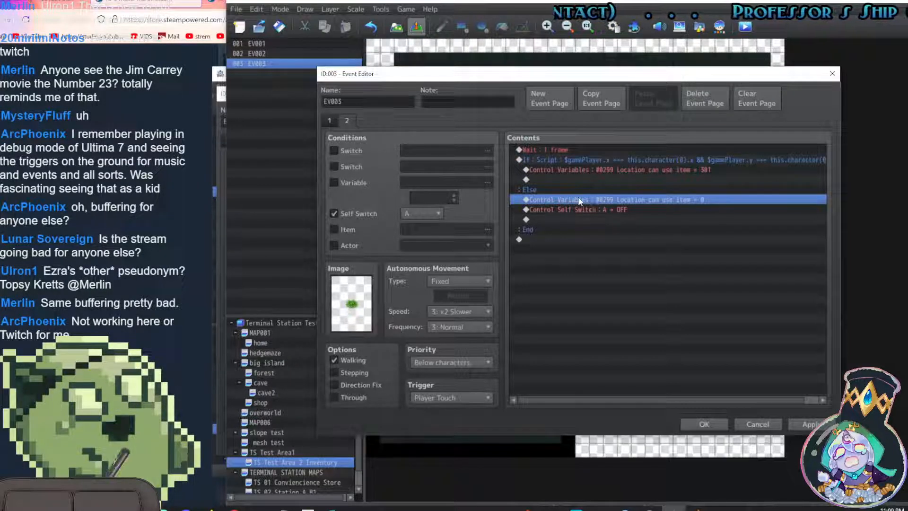
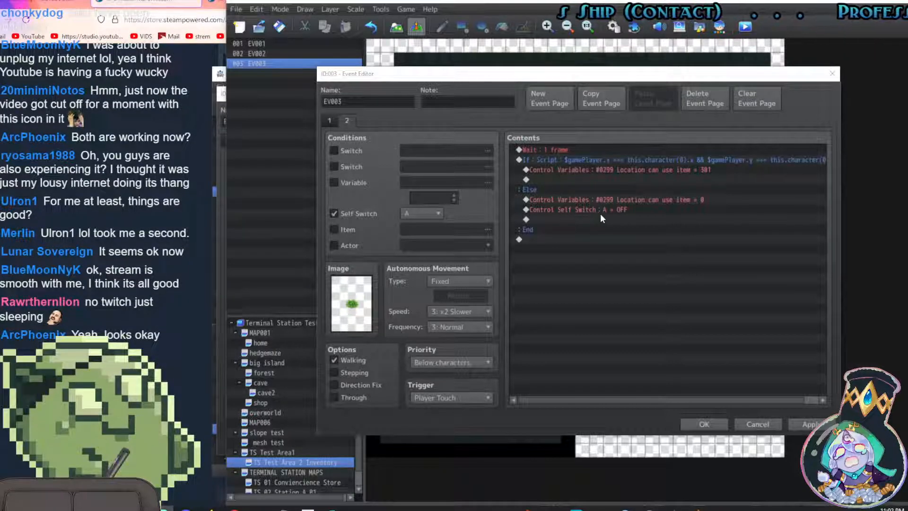
pyautogui.click(609, 200)
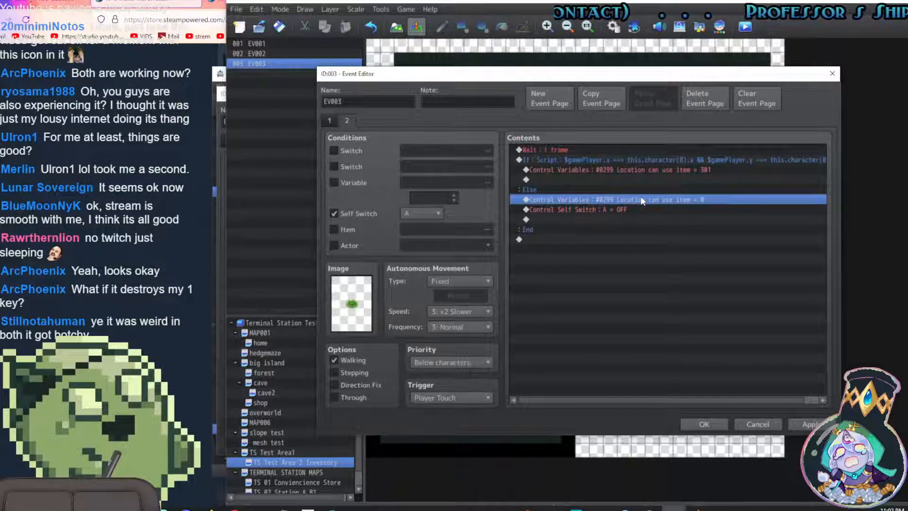
pyautogui.click(600, 209)
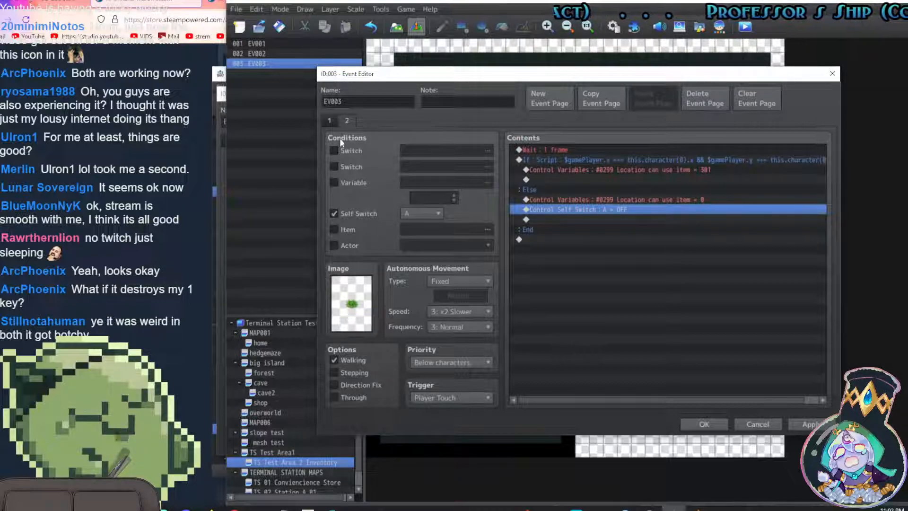
pyautogui.click(328, 120)
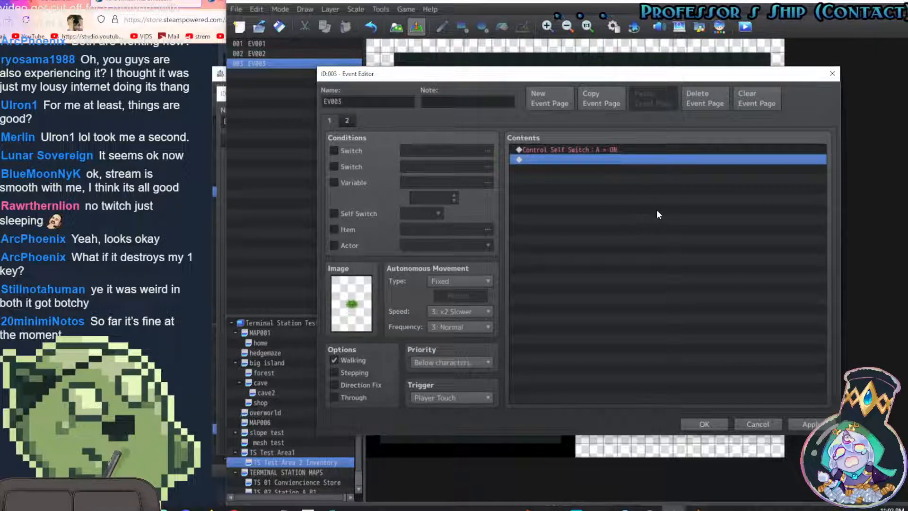
pyautogui.click(827, 425)
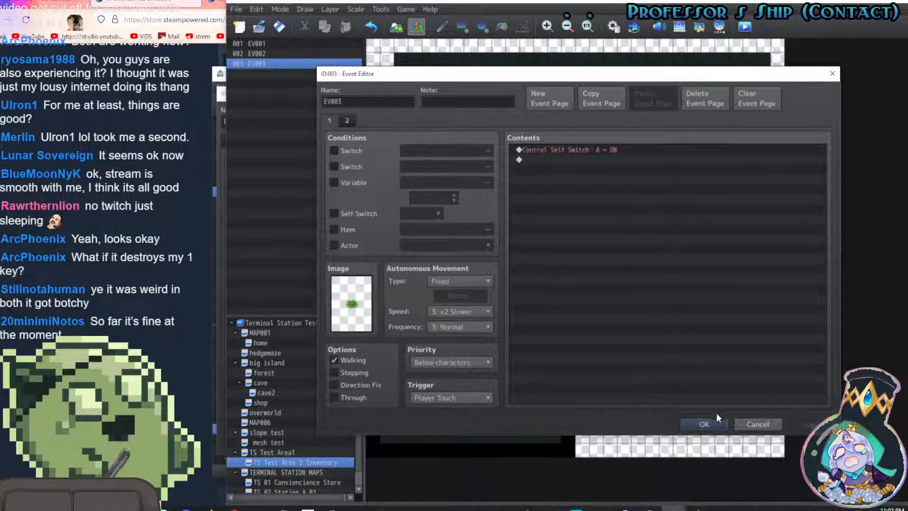
pyautogui.click(704, 425)
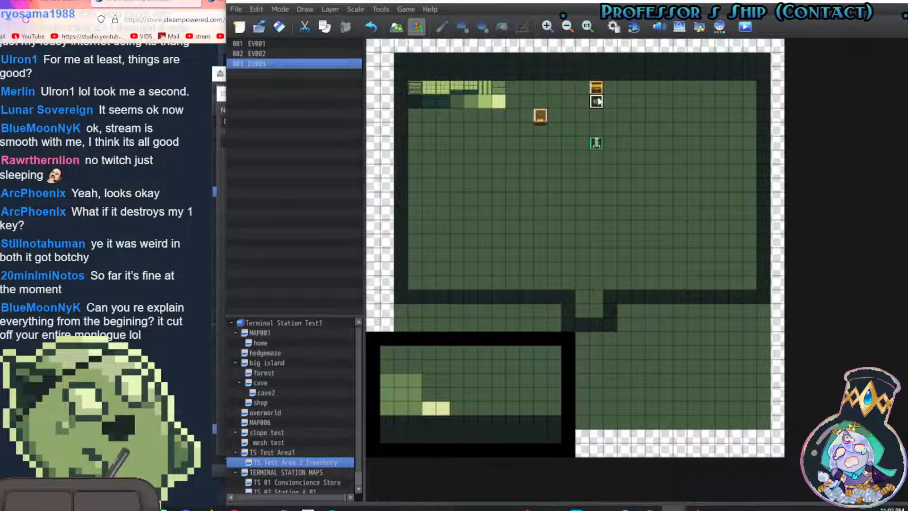
# Paste copies of the grass event onto the tiles immediately left and right of the chest
pyautogui.click(582, 86)
pyautogui.hotkey('ctrl', 'v')
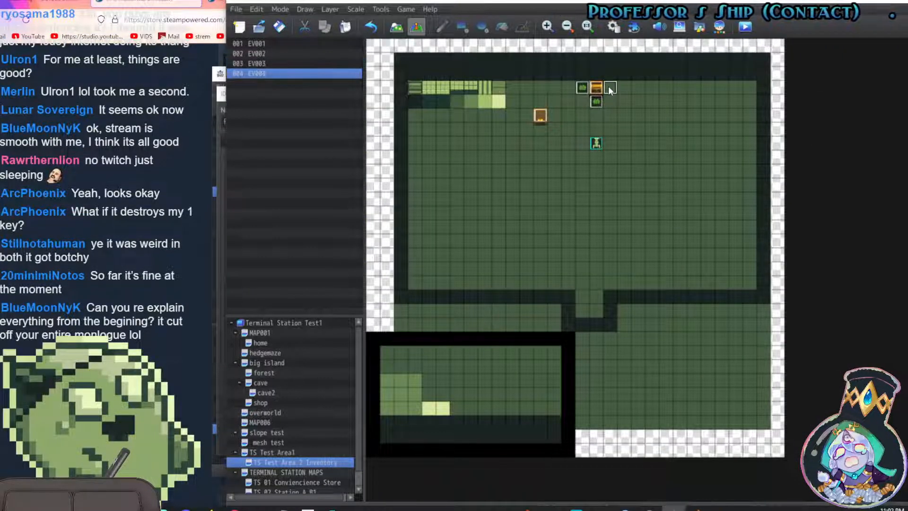
pyautogui.click(609, 87)
pyautogui.hotkey('ctrl', 'v')
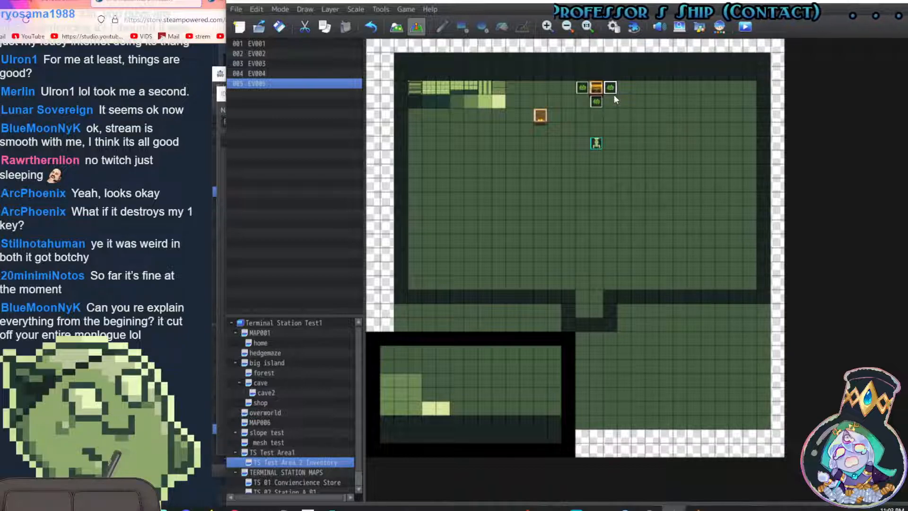
# Return to the MZ3D project, cancel out of EV008 and read the message text in EV011 and EV009 without changes
pyautogui.click(220, 72)
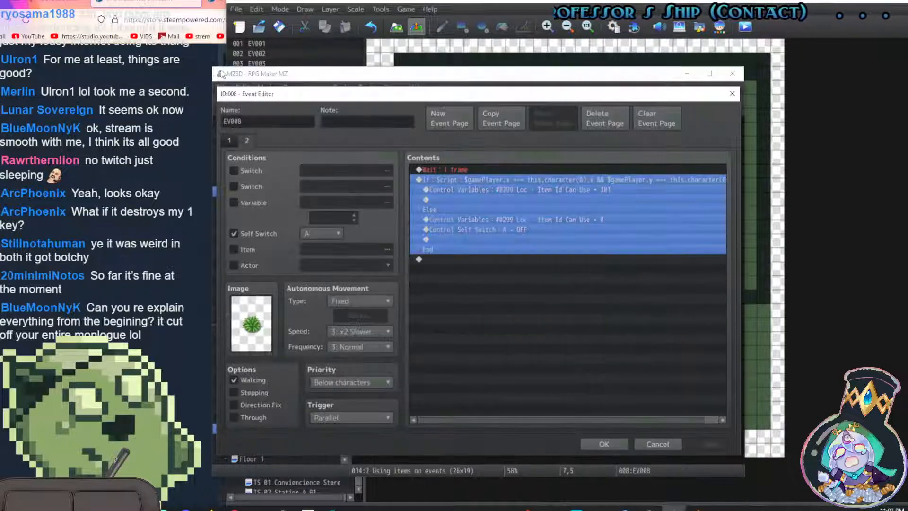
pyautogui.click(659, 444)
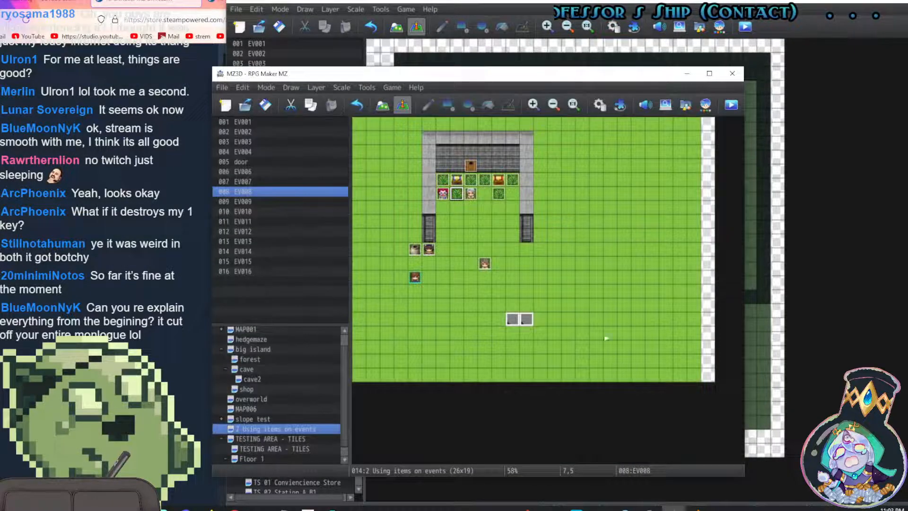
pyautogui.doubleClick(446, 192)
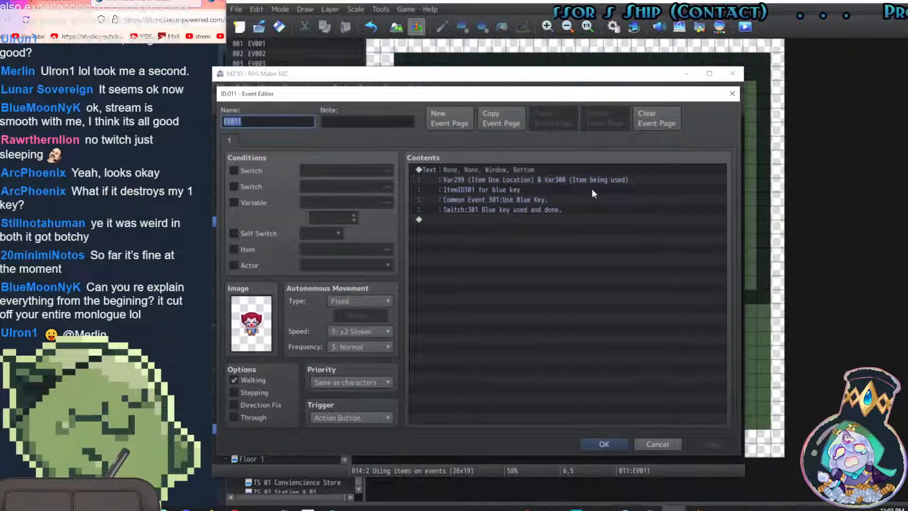
pyautogui.click(658, 444)
pyautogui.doubleClick(475, 195)
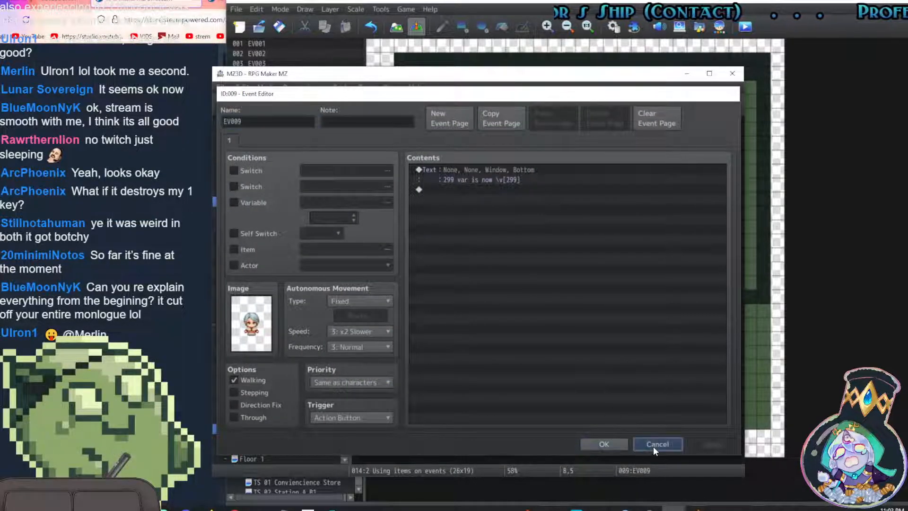
pyautogui.click(655, 445)
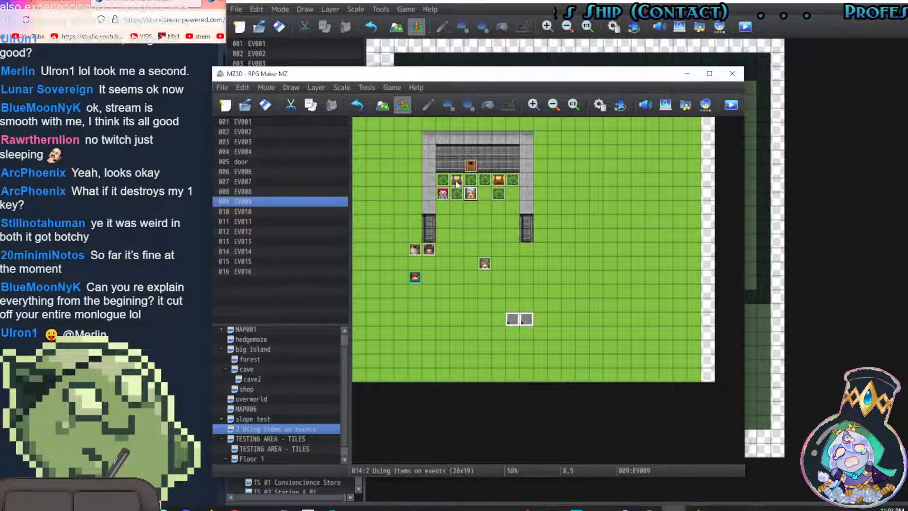
# Review the conditions and commands on all three pages of MZ3D's blue chest event and close it without changes
pyautogui.doubleClick(457, 180)
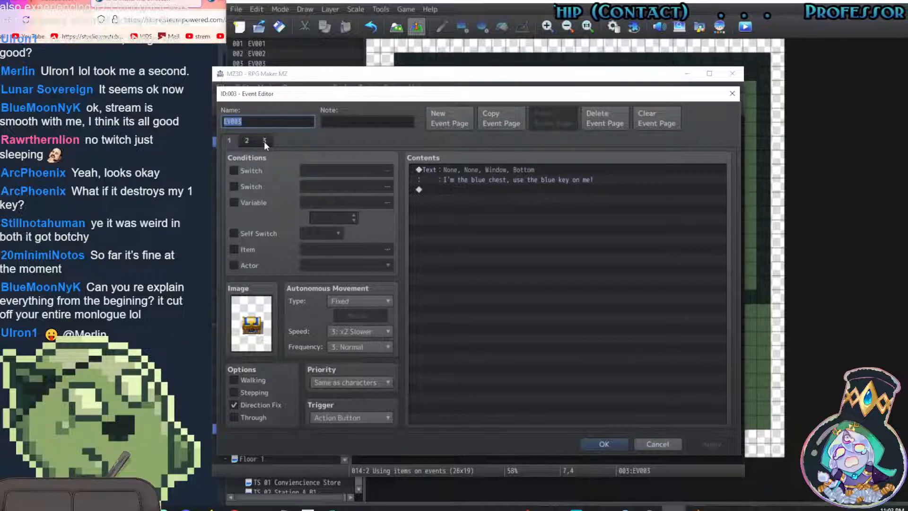
pyautogui.click(247, 140)
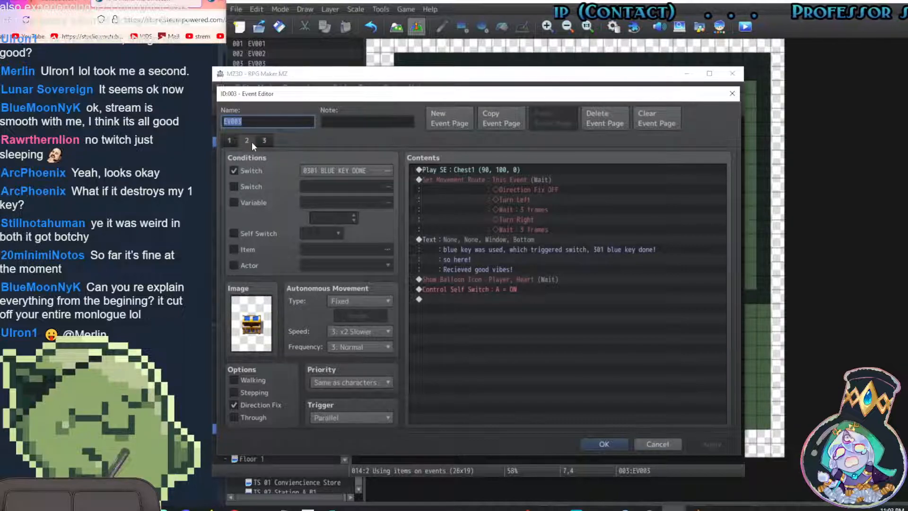
pyautogui.click(264, 141)
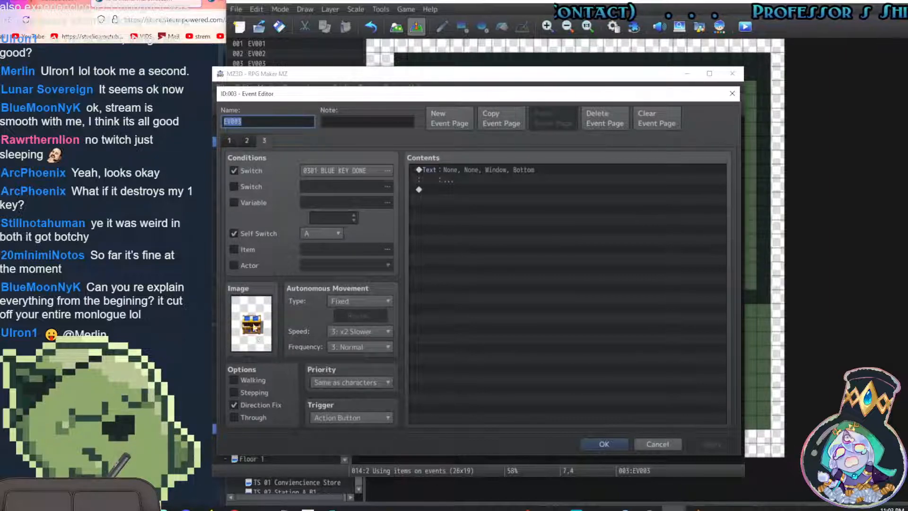
pyautogui.click(243, 141)
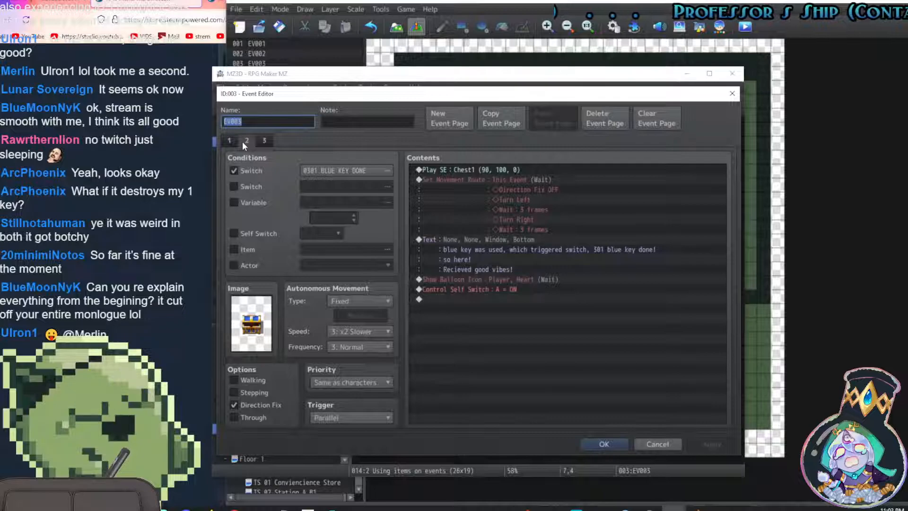
pyautogui.click(663, 442)
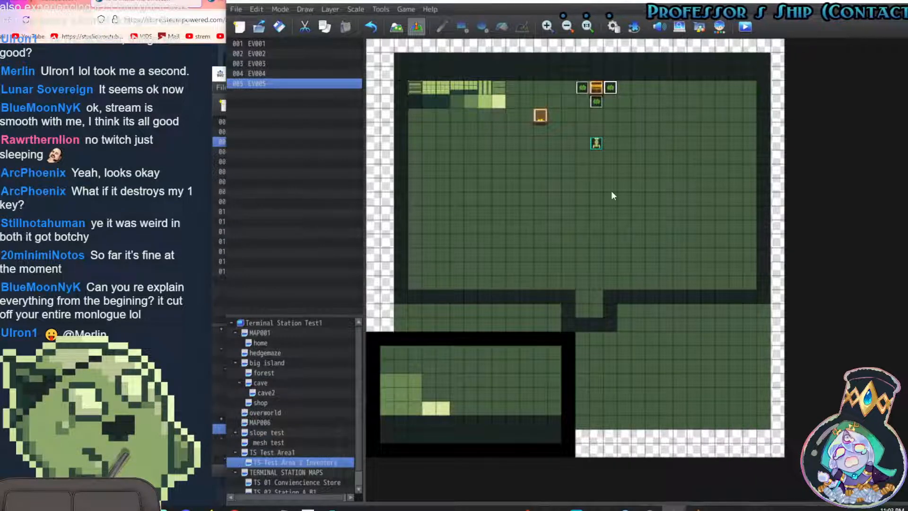
# Add a second page to chest event EV001 with variable 0299 Location can use item as its condition
pyautogui.doubleClick(597, 89)
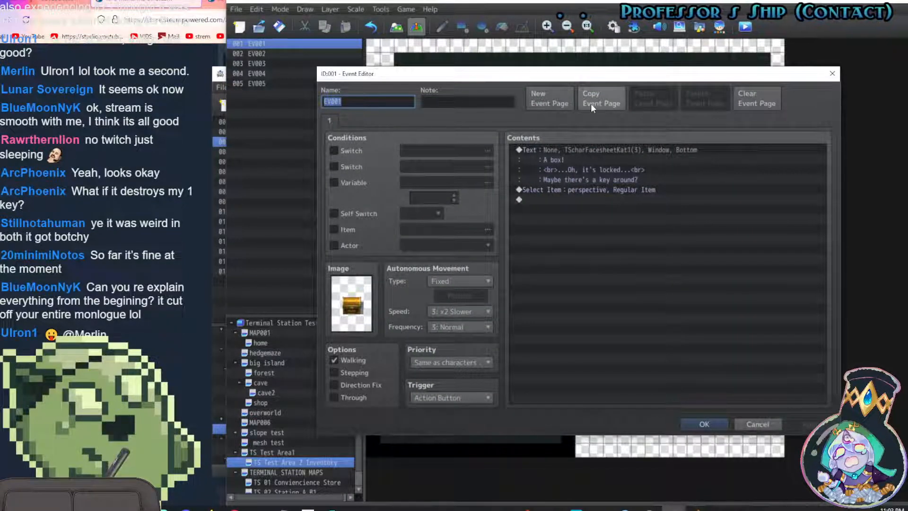
pyautogui.click(555, 103)
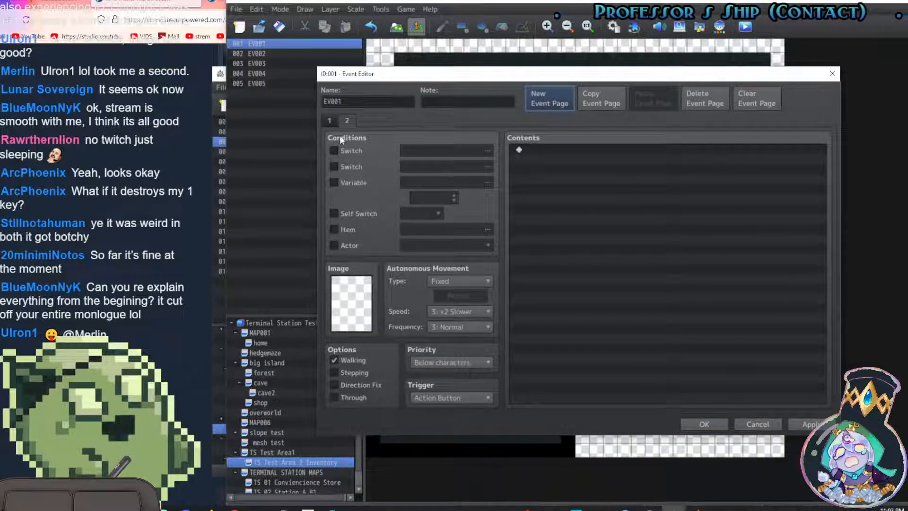
pyautogui.click(333, 182)
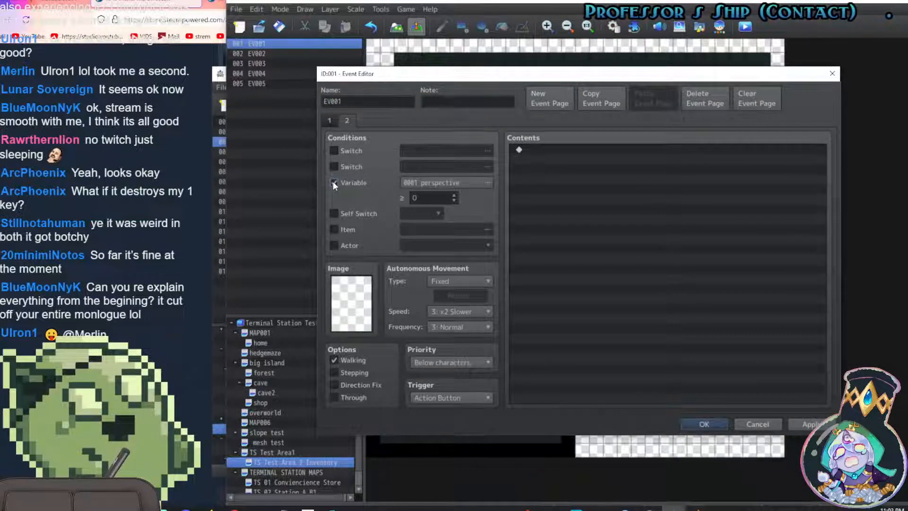
pyautogui.click(462, 183)
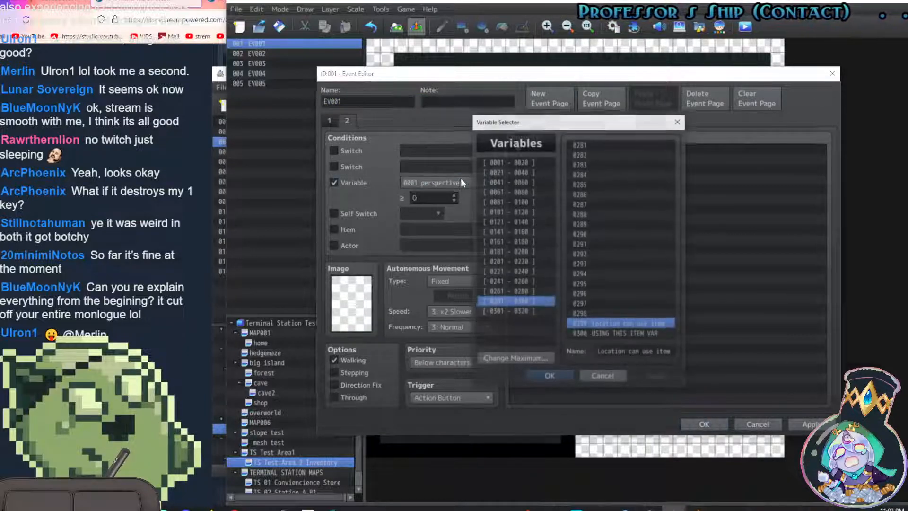
pyautogui.click(627, 334)
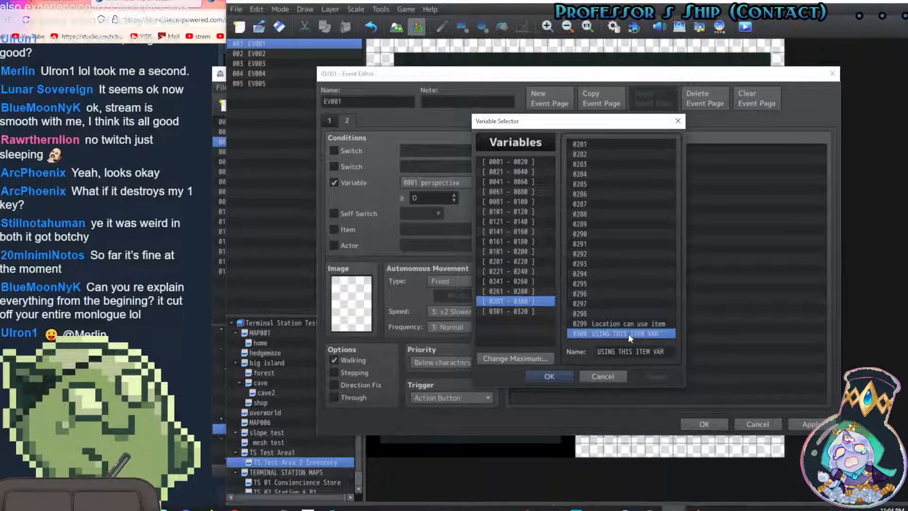
pyautogui.click(625, 323)
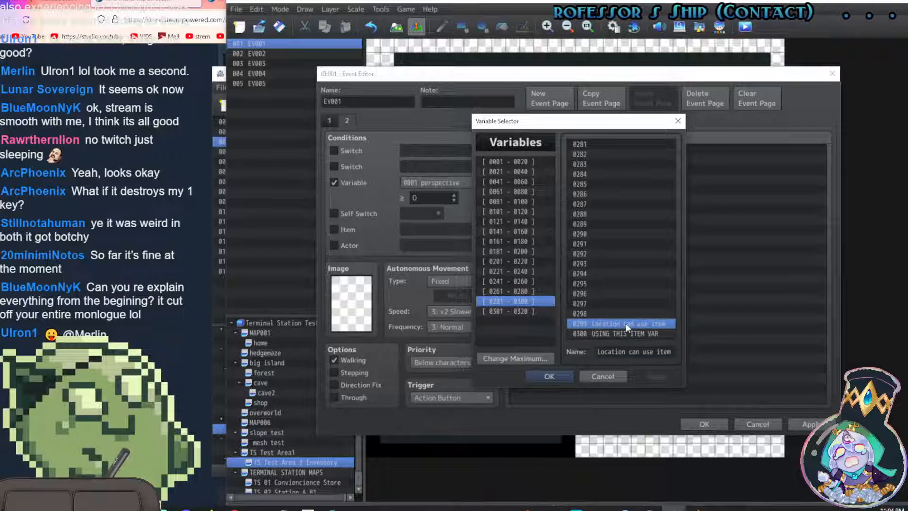
pyautogui.click(562, 377)
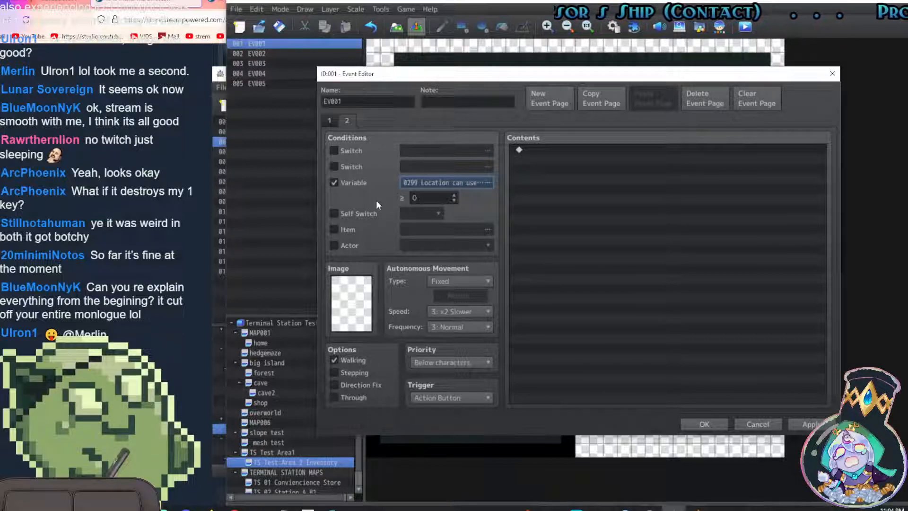
# Enable the item condition on EV001's second page, browse the item list without choosing another item, and save the event
pyautogui.click(337, 229)
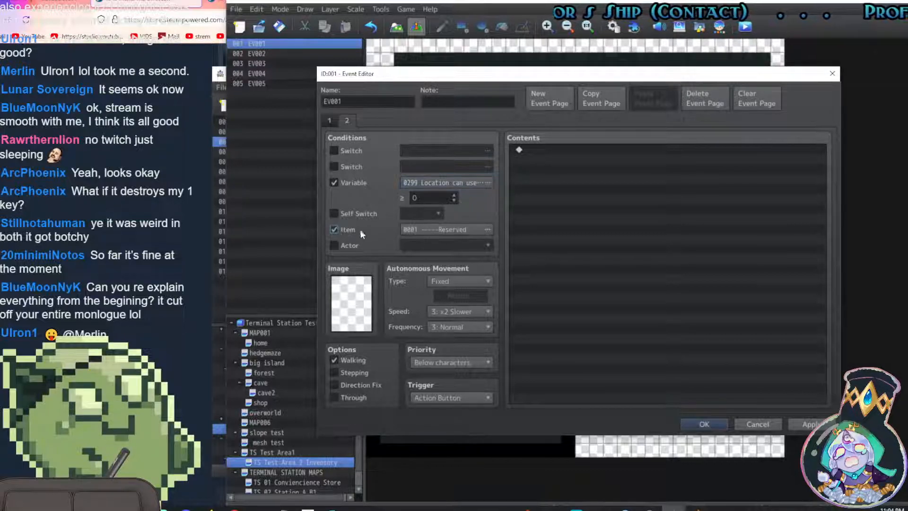
pyautogui.click(441, 230)
pyautogui.scroll(-2, 513, 262)
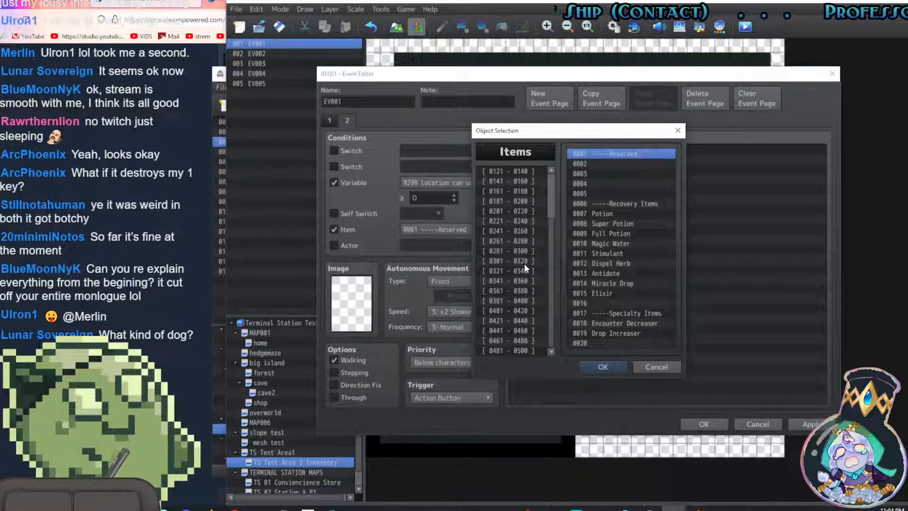
pyautogui.click(649, 365)
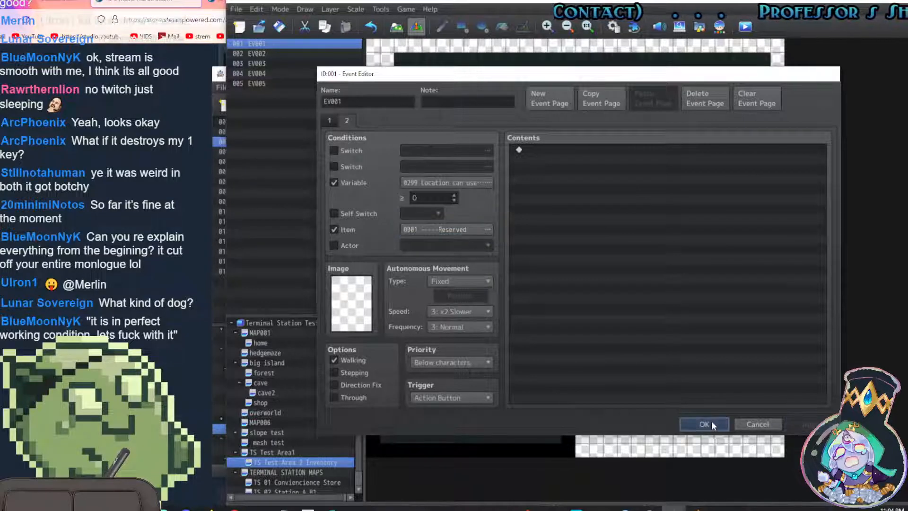
pyautogui.click(707, 423)
pyautogui.doubleClick(651, 146)
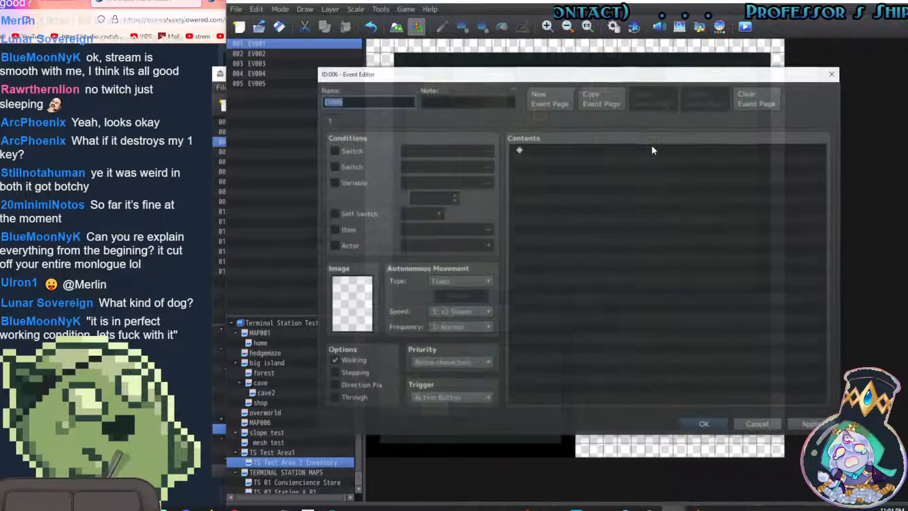
pyautogui.click(757, 423)
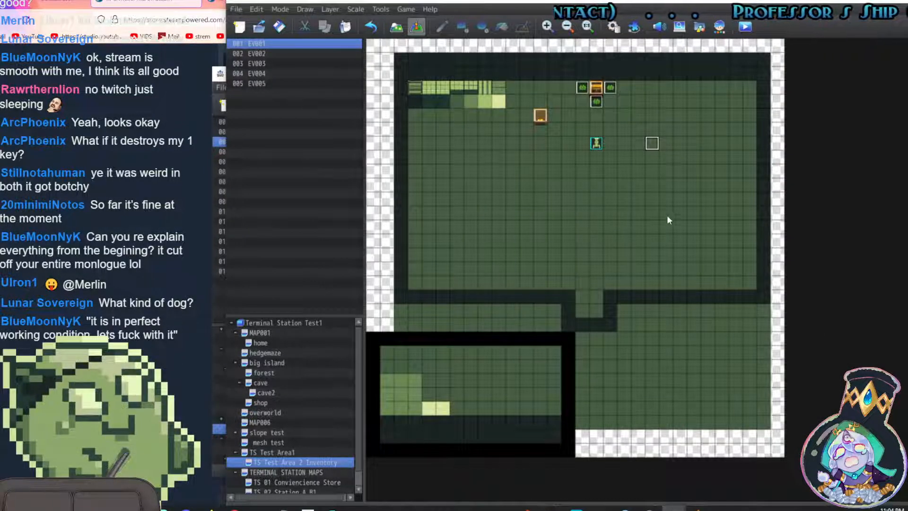
pyautogui.doubleClick(650, 144)
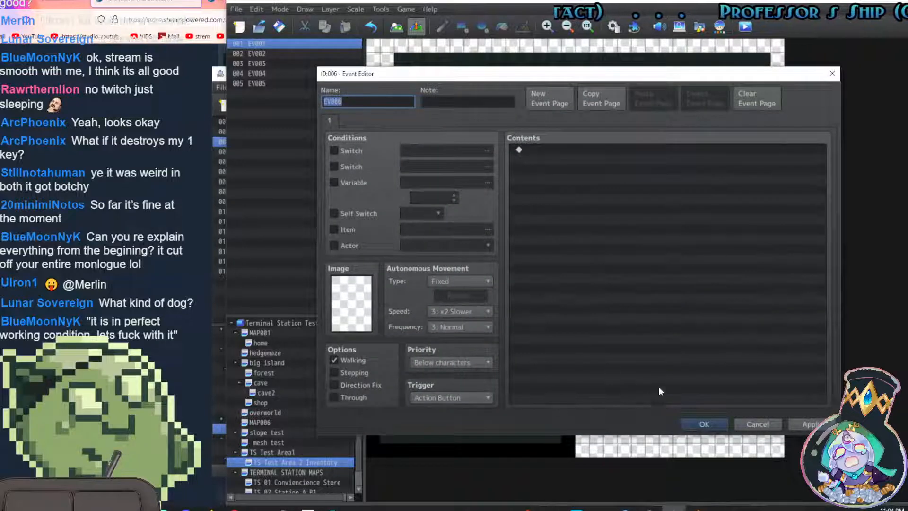
pyautogui.click(738, 424)
# Create a quick Treasure event with its default contents on the empty tile a few tiles below and right of the locked chest
pyautogui.rightClick(651, 142)
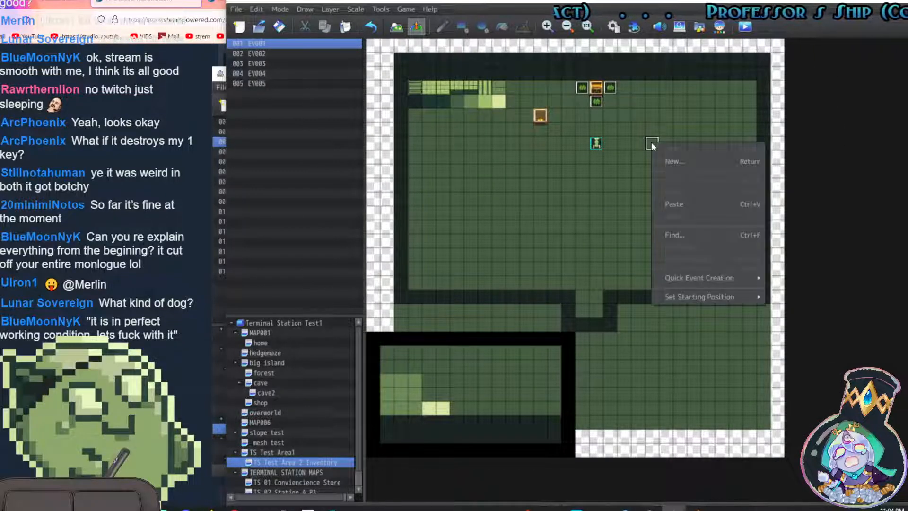
pyautogui.moveTo(713, 295)
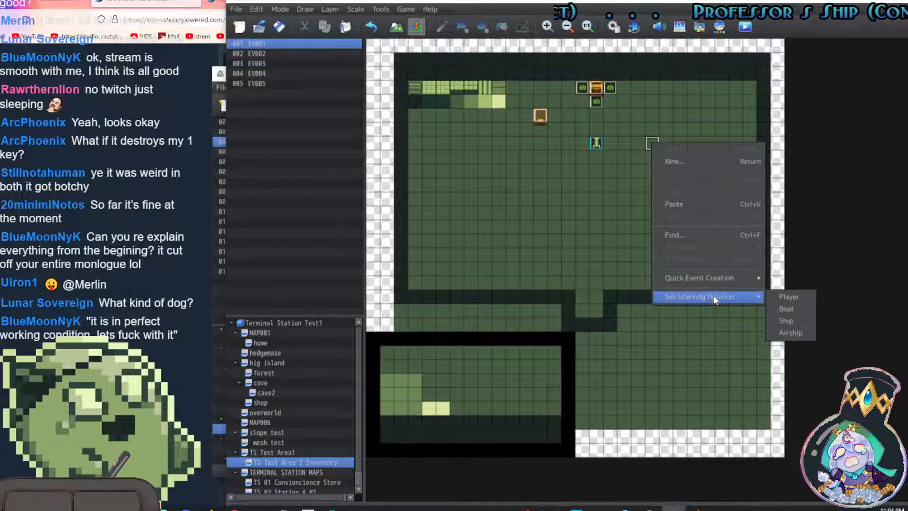
pyautogui.moveTo(739, 281)
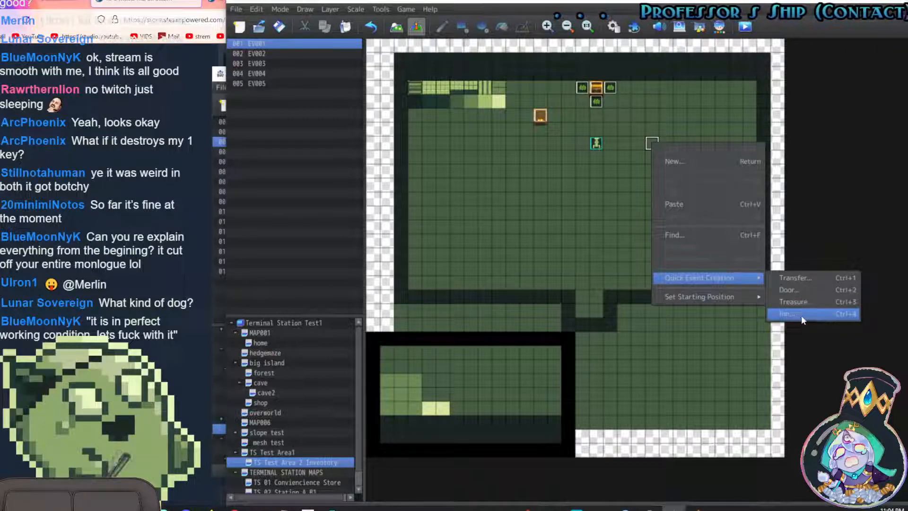
pyautogui.click(794, 302)
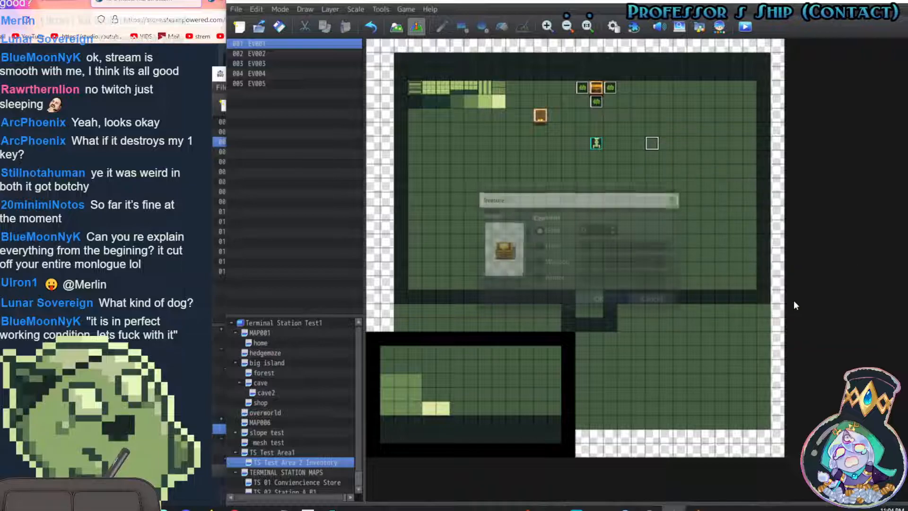
pyautogui.click(597, 298)
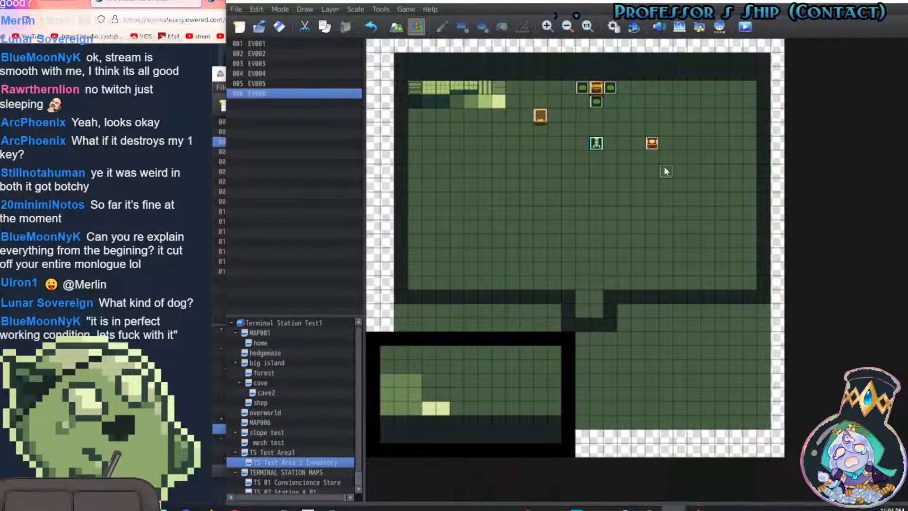
# Set item 0301 Lockbox Key as the condition of the new treasure event's first page
pyautogui.doubleClick(652, 143)
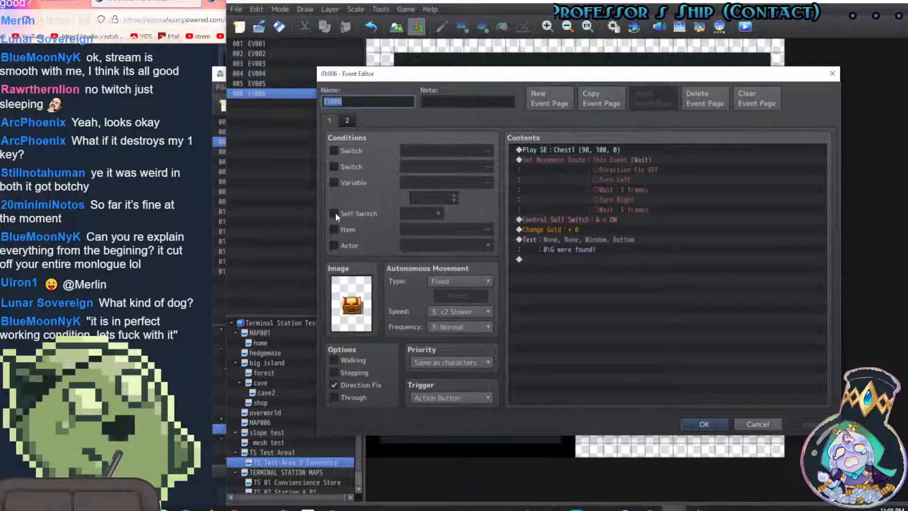
pyautogui.click(334, 229)
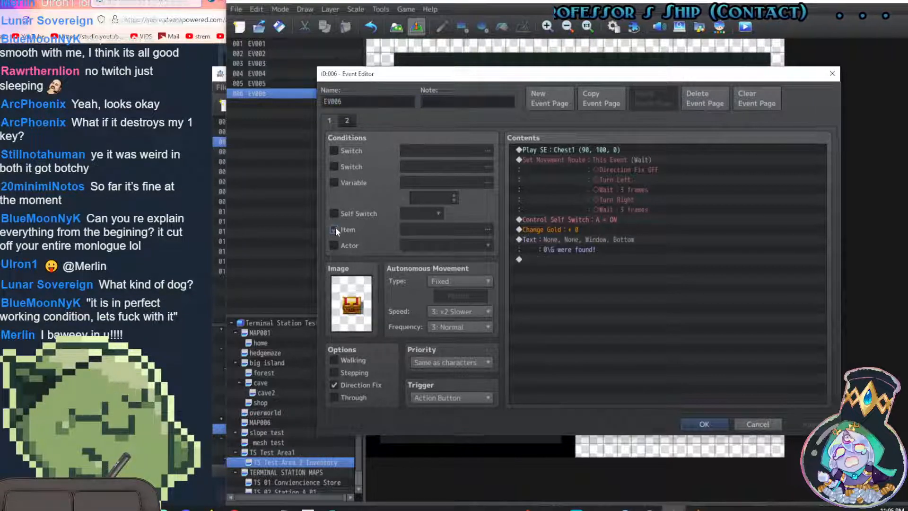
pyautogui.click(447, 230)
pyautogui.scroll(-2, 543, 280)
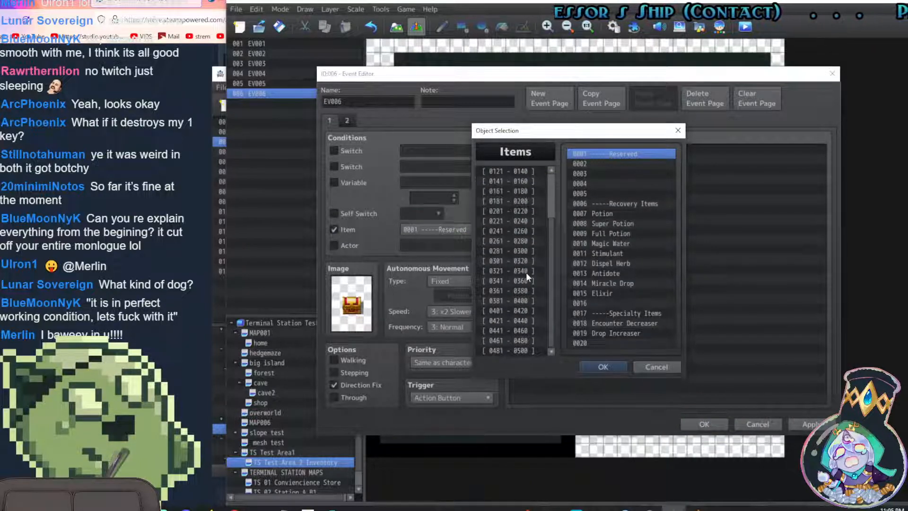
pyautogui.click(520, 250)
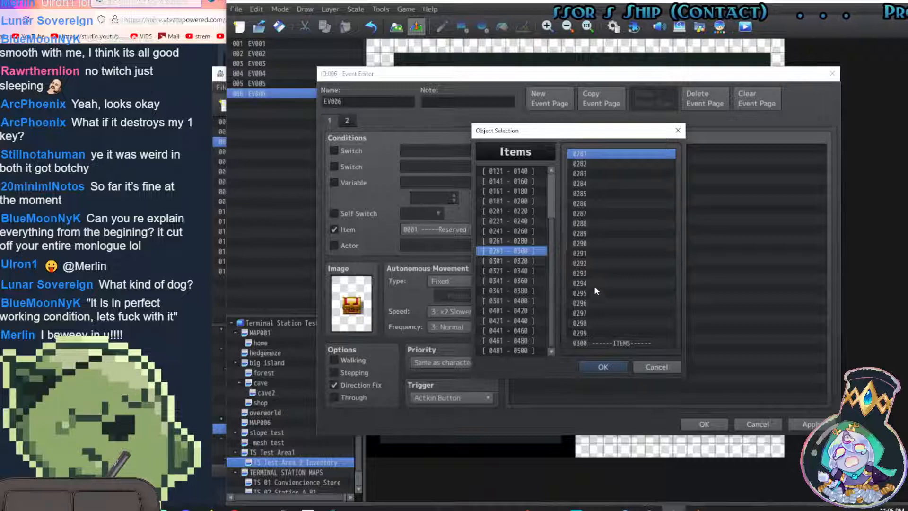
pyautogui.click(520, 260)
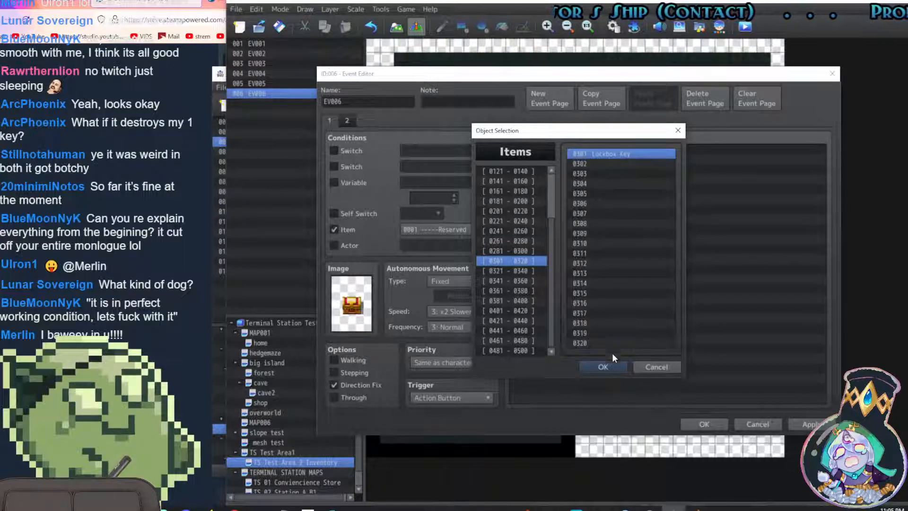
pyautogui.click(610, 365)
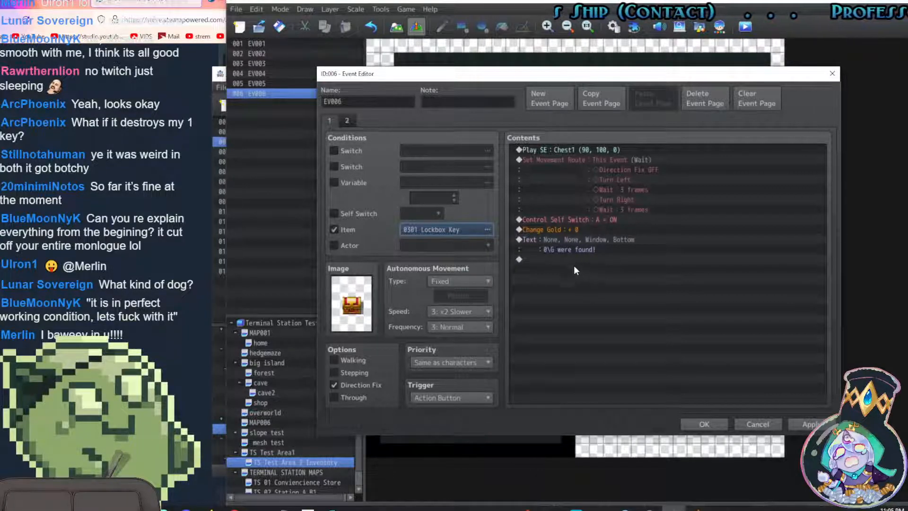
# Duplicate the treasure event's first page and remove the item condition from page 1
pyautogui.click(600, 100)
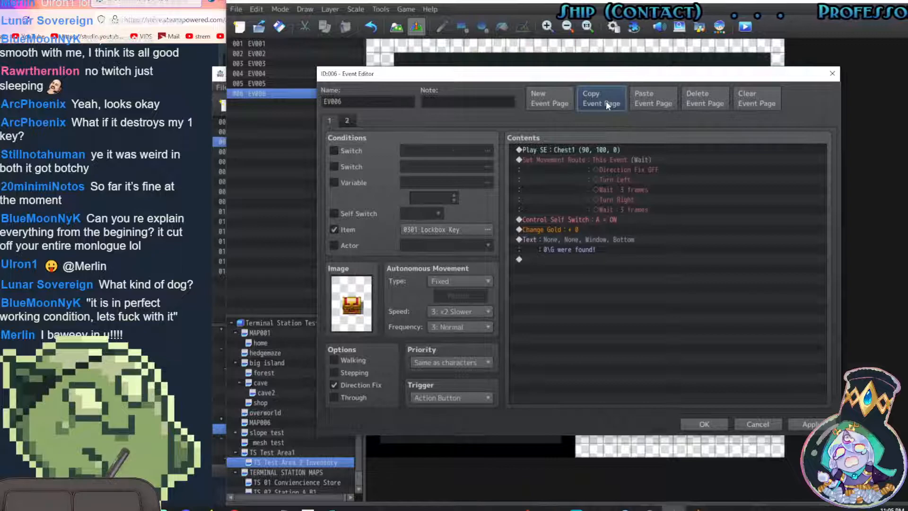
pyautogui.click(645, 98)
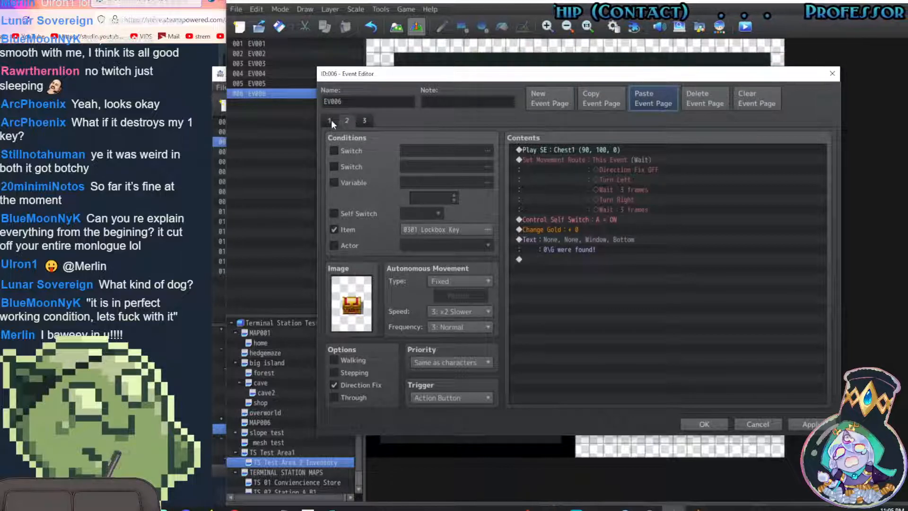
pyautogui.click(334, 229)
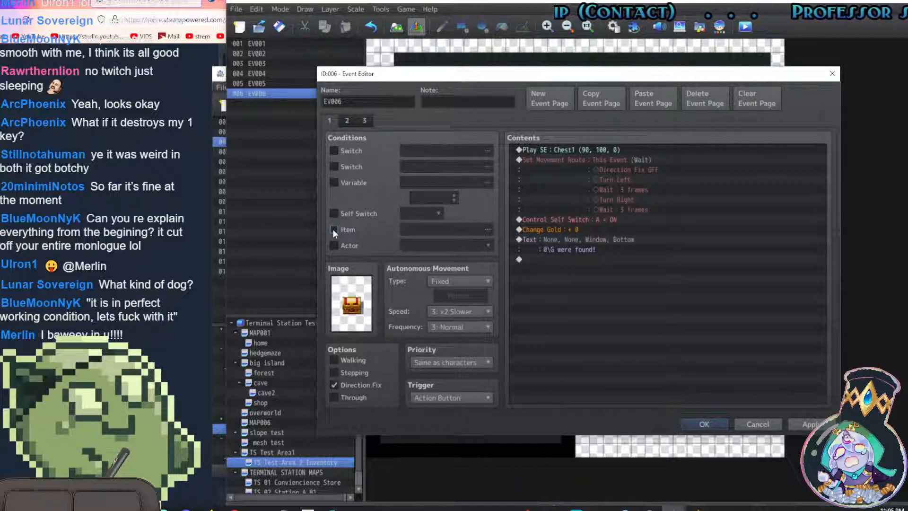
# Delete all the existing commands from page 1 of the treasure event
pyautogui.click(597, 150)
pyautogui.hotkey('shift', 'Down')
pyautogui.hotkey('shift', 'Down')
pyautogui.press('Delete')
pyautogui.press('Delete')
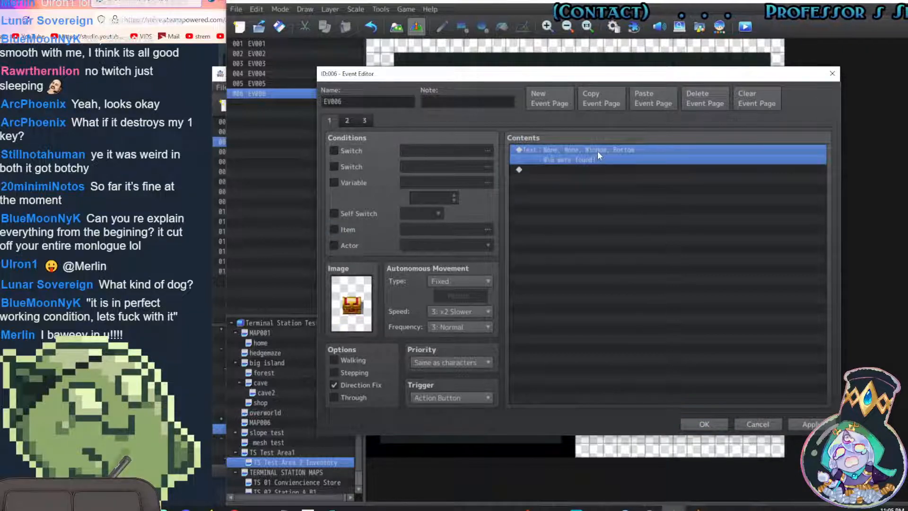
pyautogui.press('Delete')
# Add a Show Text command reading "its a chest" to page 1, check page 2's conditions, and save EV006
pyautogui.doubleClick(586, 151)
pyautogui.click(586, 153)
pyautogui.write('its a chest')
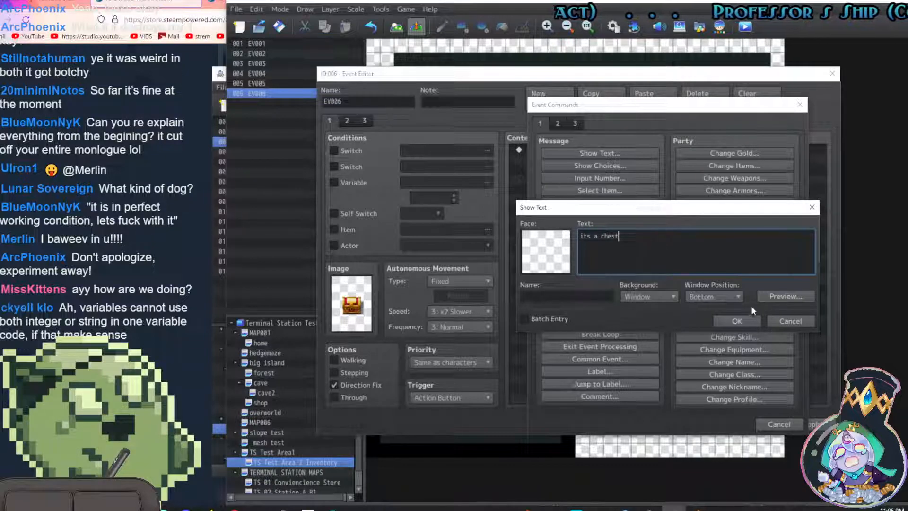
pyautogui.click(740, 320)
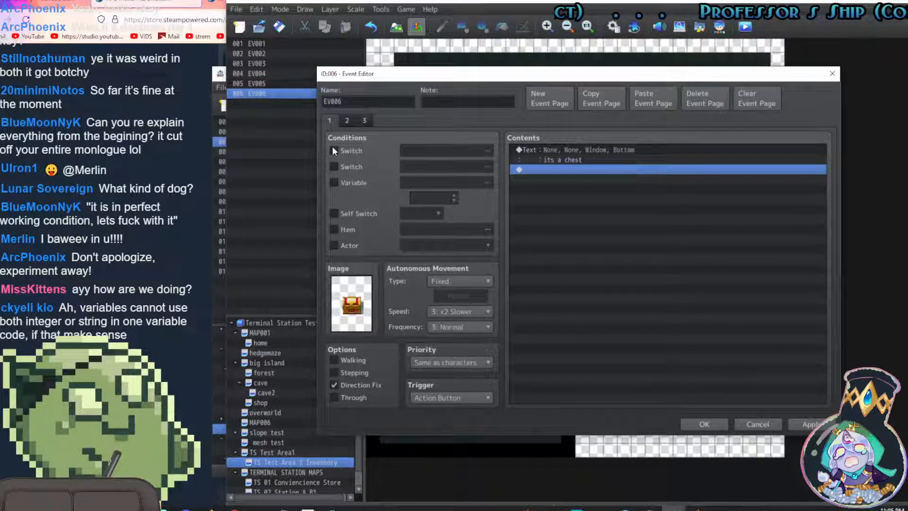
pyautogui.click(346, 121)
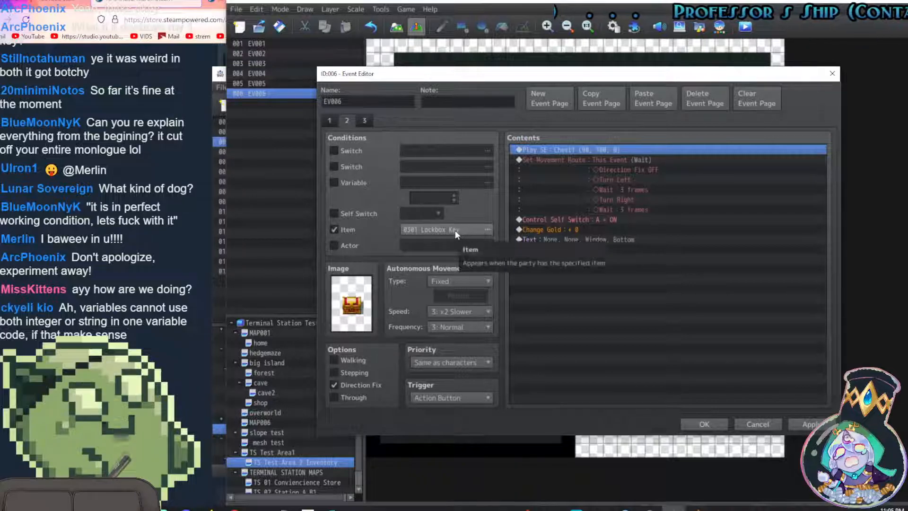
pyautogui.click(704, 423)
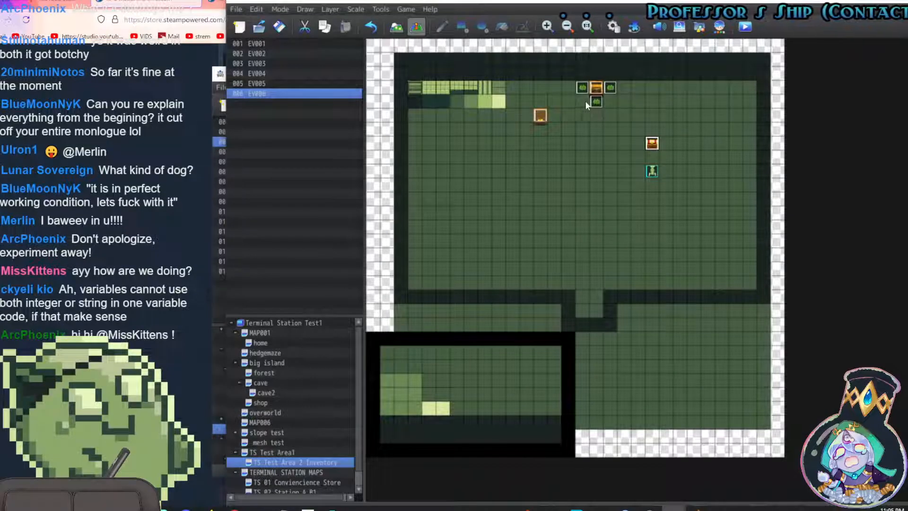
# Open the key pickup event EV002 and set its first page's trigger to Parallel
pyautogui.click(539, 117)
pyautogui.doubleClick(539, 117)
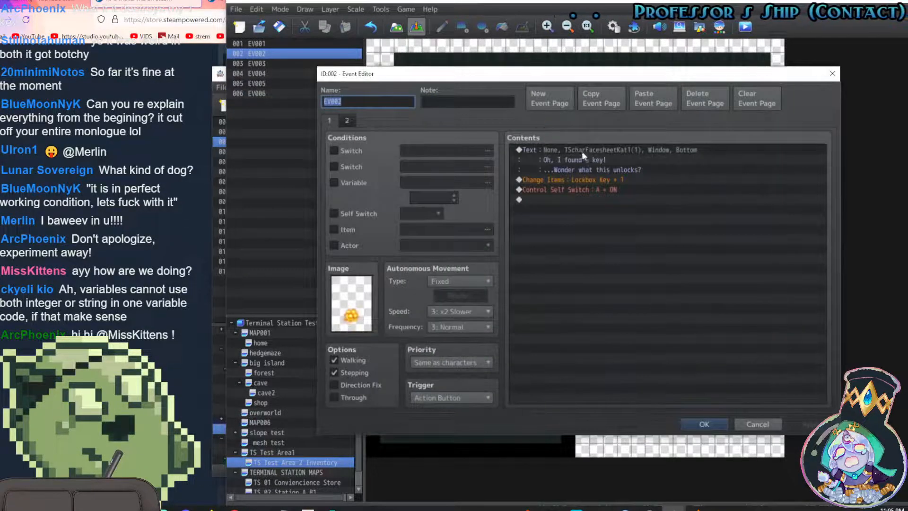
pyautogui.click(470, 399)
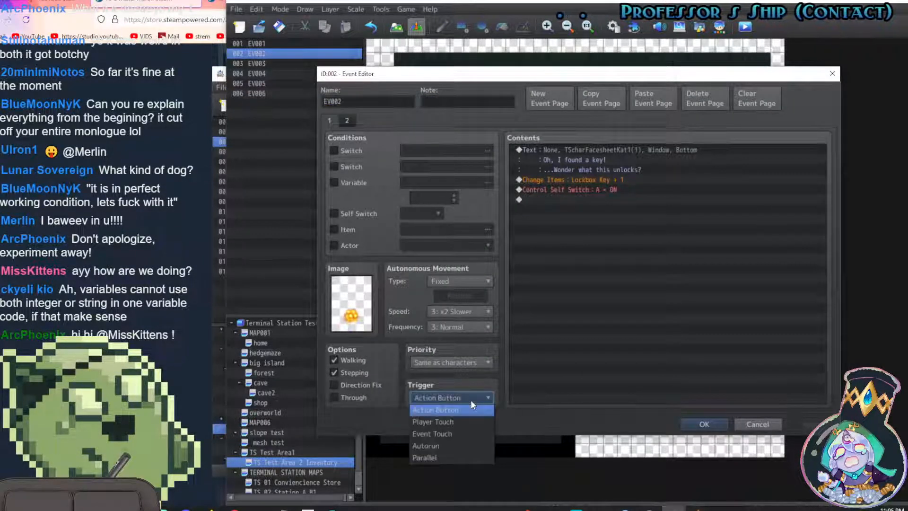
pyautogui.click(433, 458)
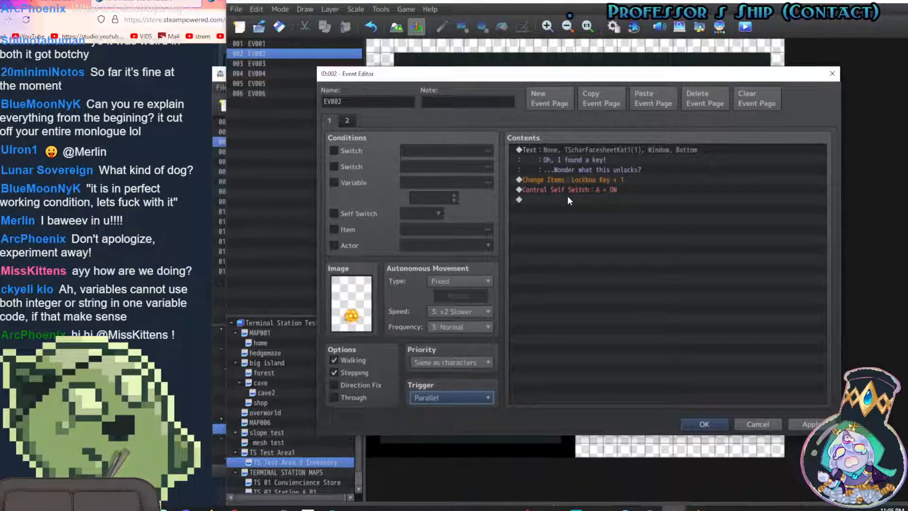
# Apply the EV002 changes, save the project for a playtest, and run through the key pickup dialogue
pyautogui.click(810, 424)
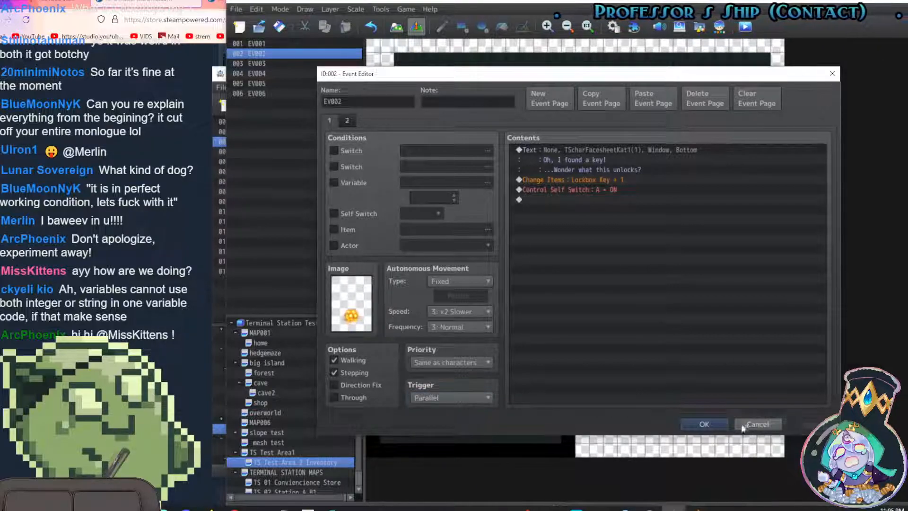
pyautogui.click(753, 425)
pyautogui.click(753, 27)
pyautogui.click(537, 272)
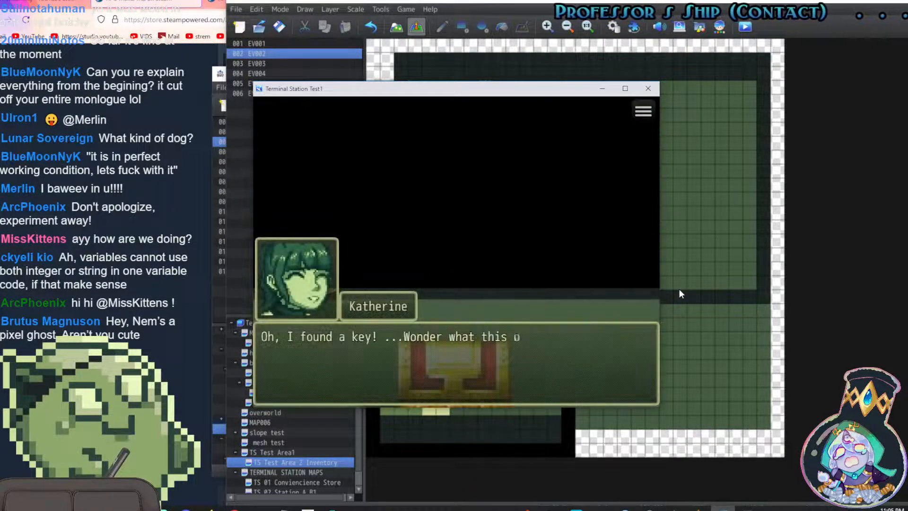
pyautogui.press('Return')
# Walk to the treasure chest in the playtest, open it while holding the key, and end the playtest
pyautogui.press('Left')
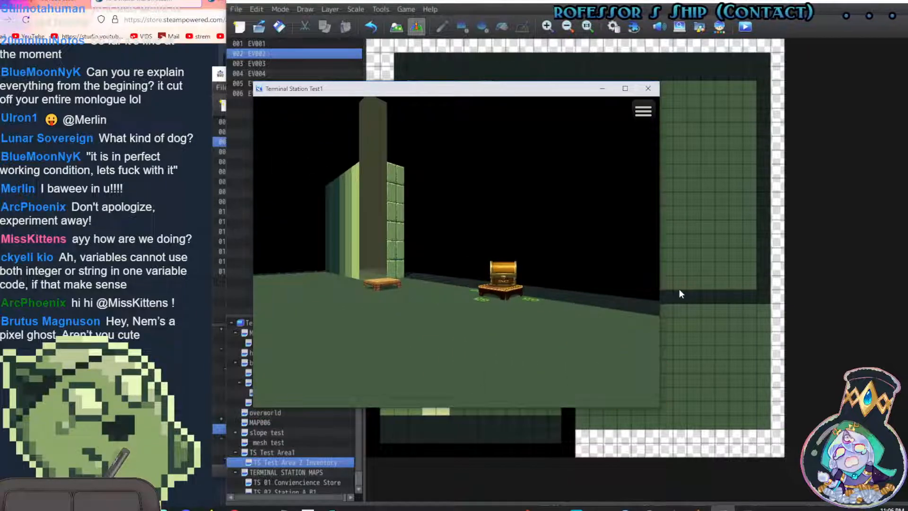
pyautogui.press('Right')
pyautogui.press('Down')
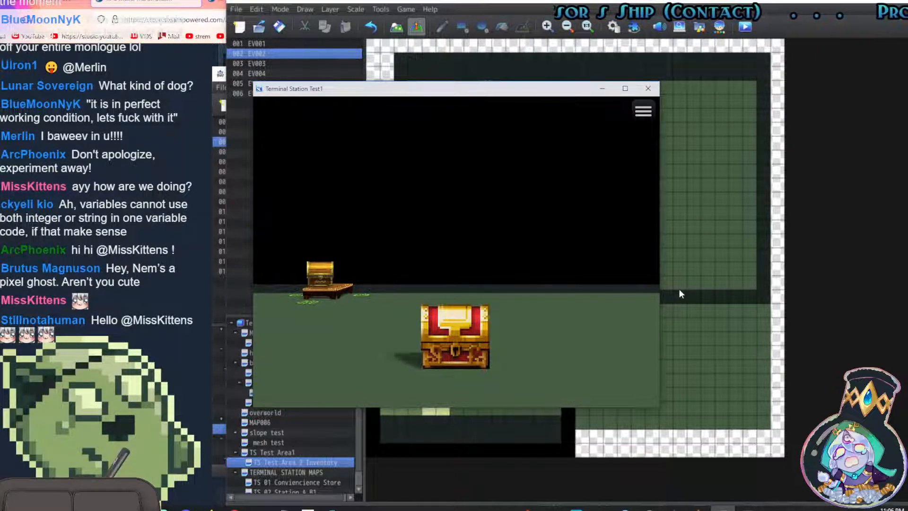
pyautogui.press('Escape')
pyautogui.press('Escape')
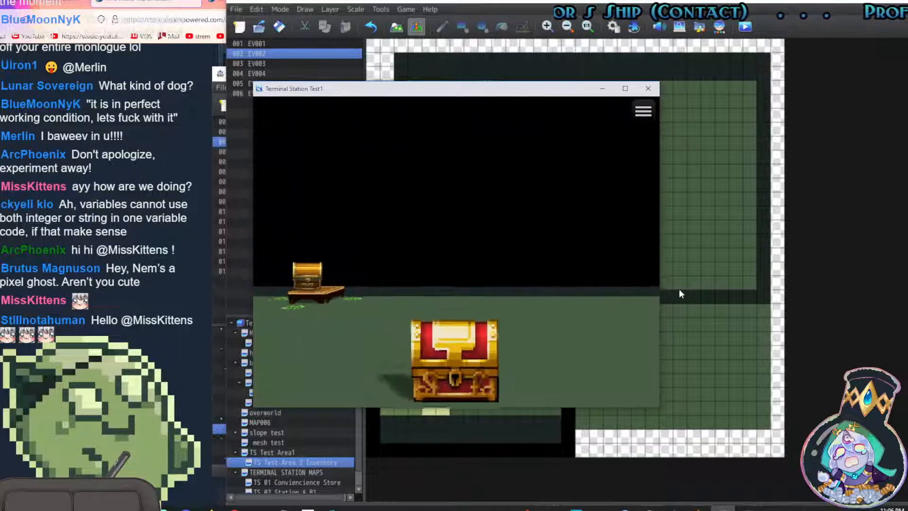
pyautogui.press('Return')
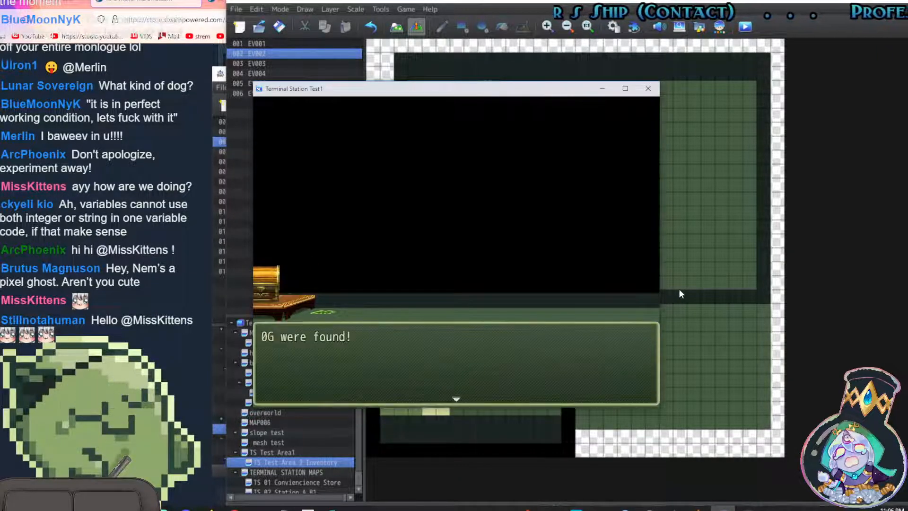
pyautogui.press('Return')
pyautogui.press('Down')
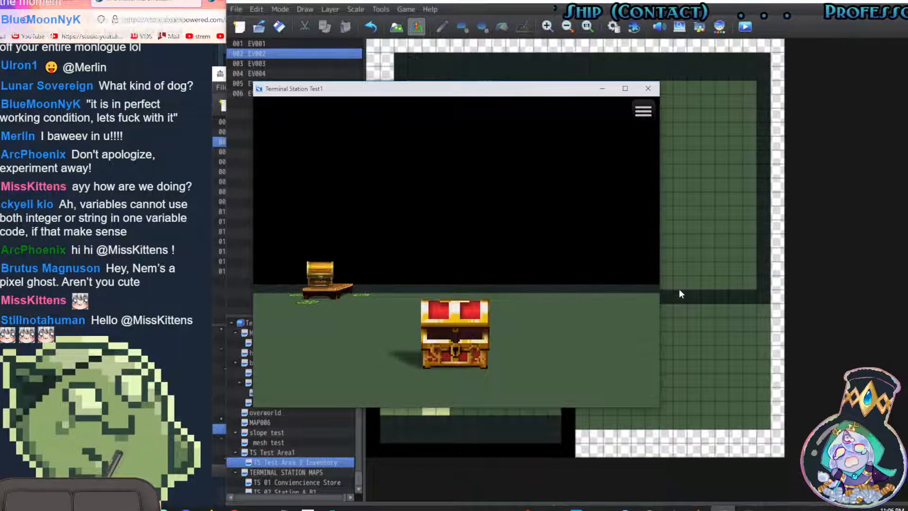
pyautogui.click(656, 93)
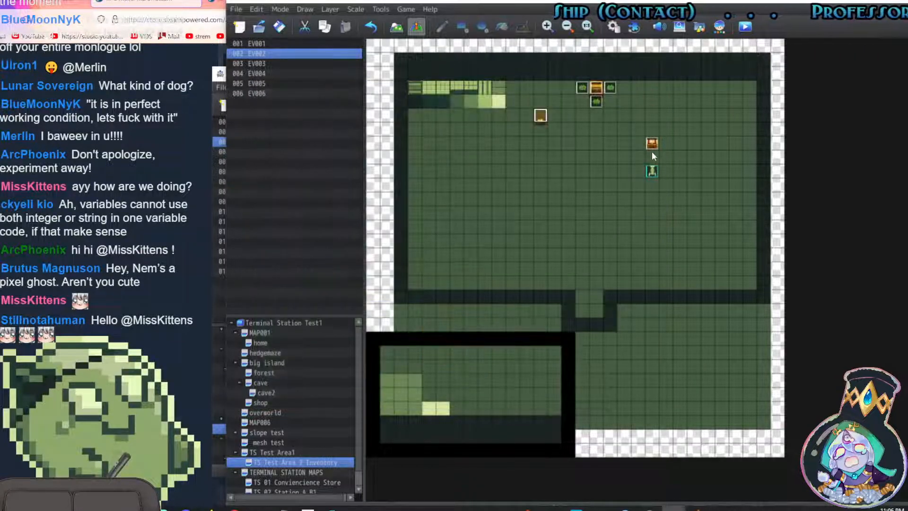
# Review page 2 of the treasure chest event EV006, close it without changes, and delete the event from the map
pyautogui.doubleClick(652, 143)
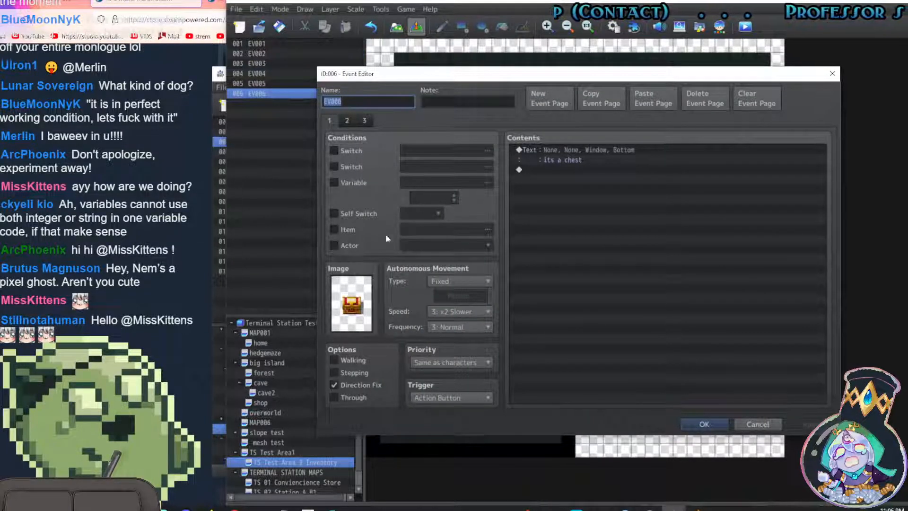
pyautogui.click(346, 116)
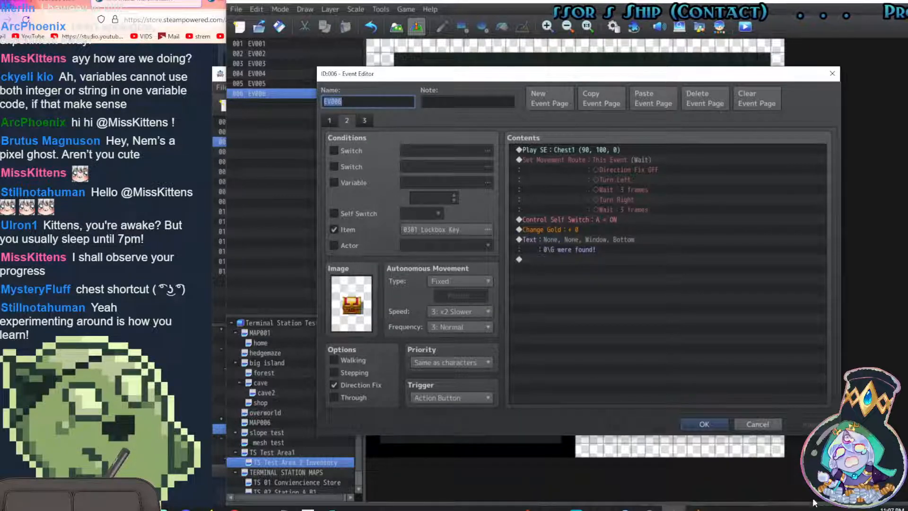
pyautogui.click(763, 423)
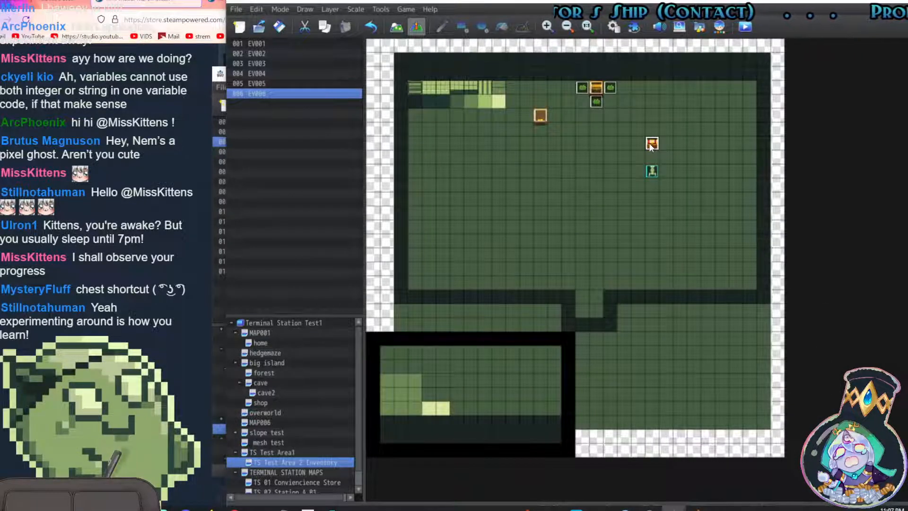
pyautogui.press('Delete')
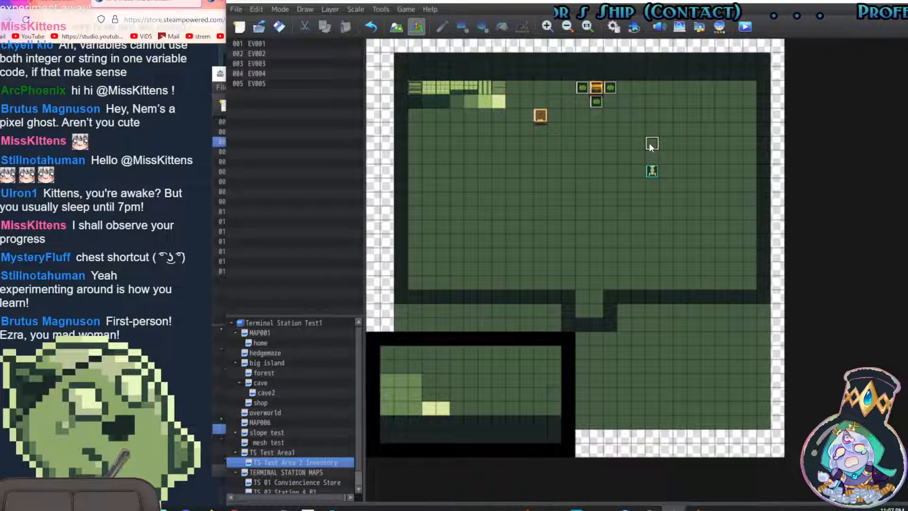
# Remove the item and variable conditions from page 2 of the locked box event EV001
pyautogui.click(597, 88)
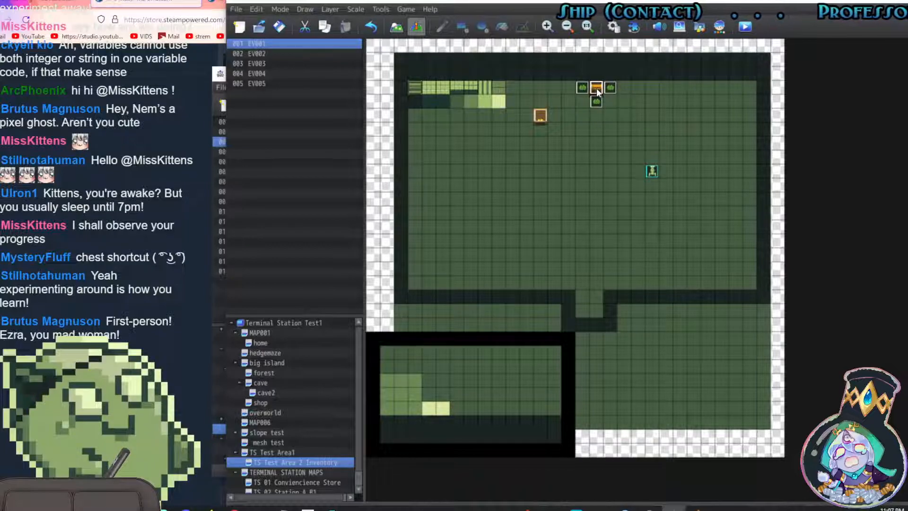
pyautogui.doubleClick(597, 88)
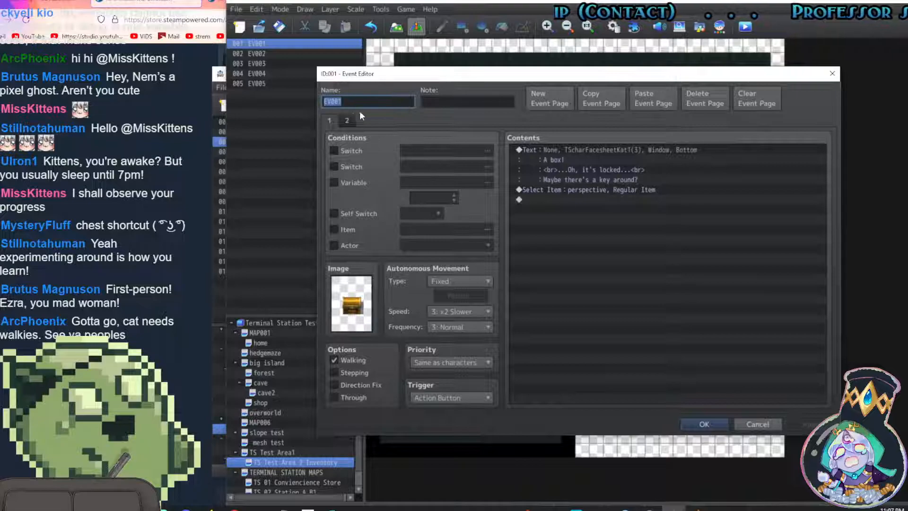
pyautogui.click(348, 118)
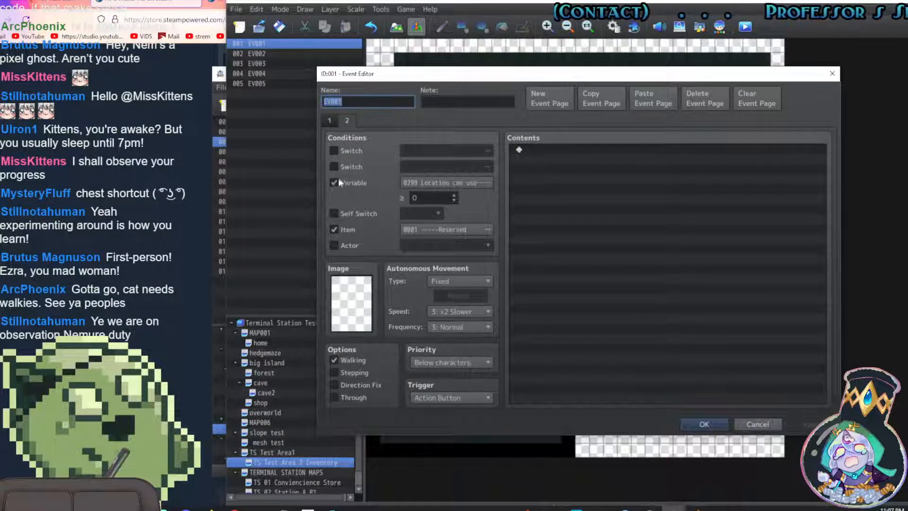
pyautogui.click(336, 230)
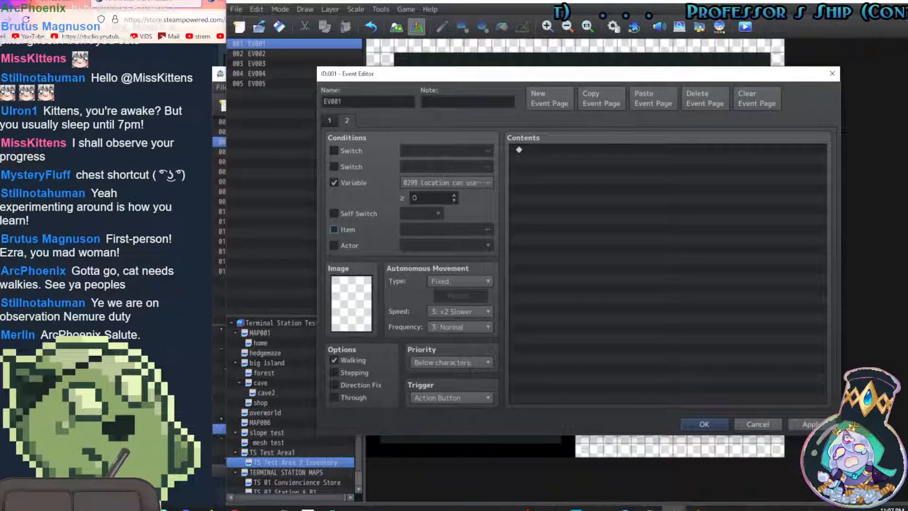
pyautogui.click(434, 183)
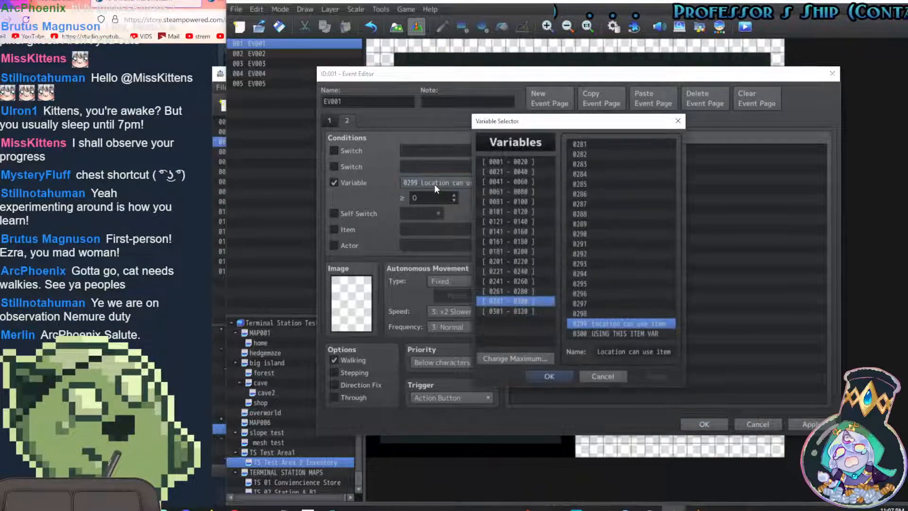
pyautogui.press('Return')
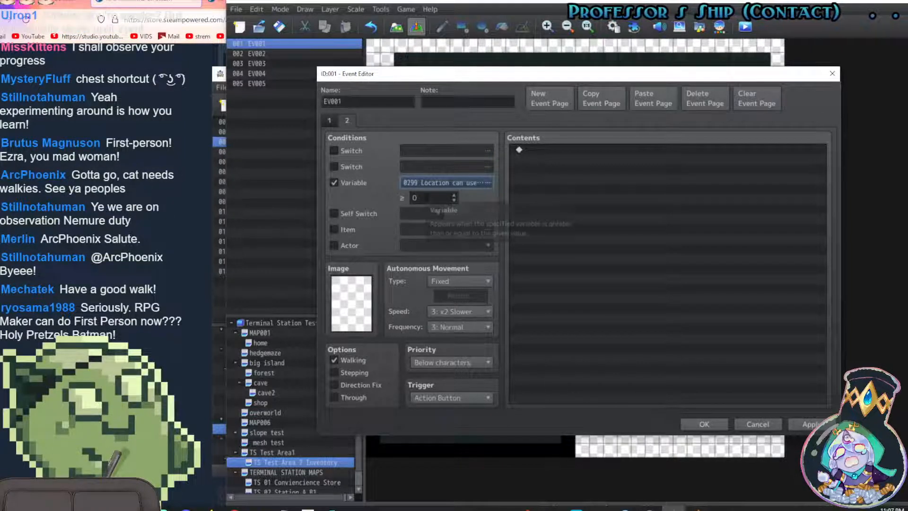
pyautogui.click(336, 182)
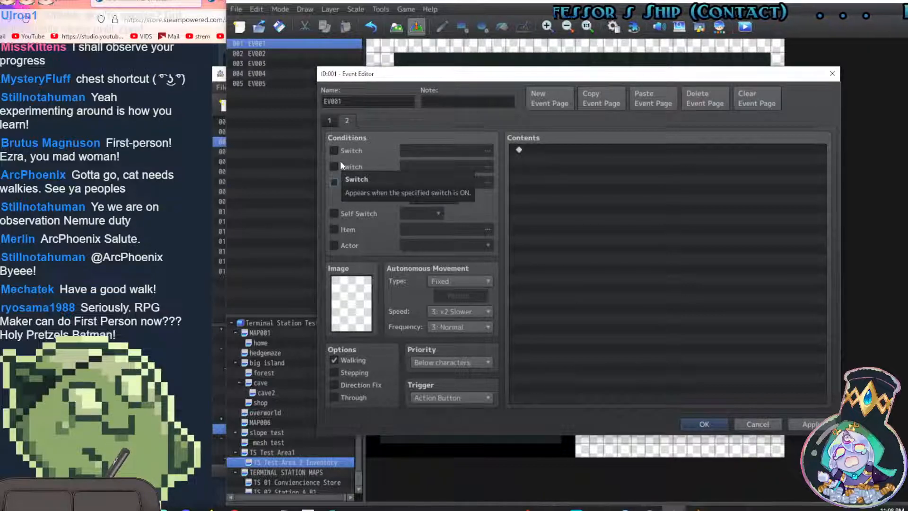
# Start a Conditional Branch after Select Item on EV001's page 1, testing variable 0299 Location can use item
pyautogui.click(329, 120)
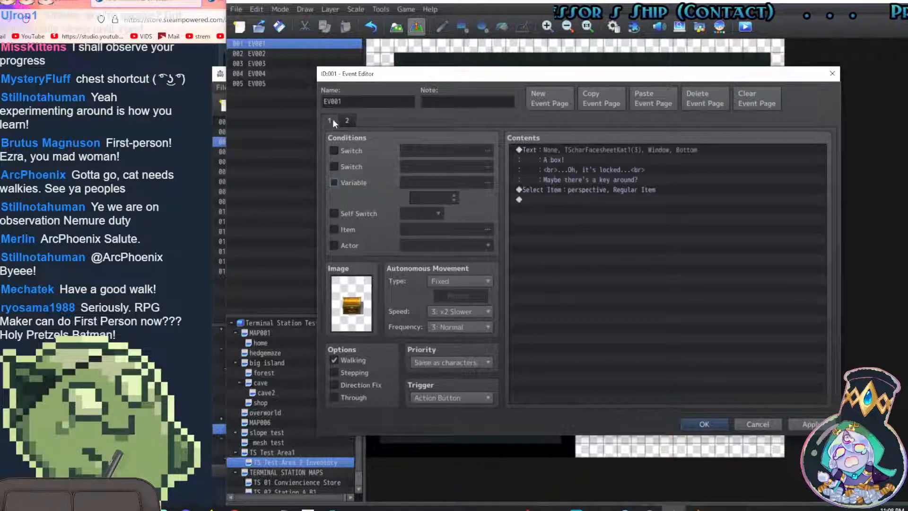
pyautogui.doubleClick(566, 198)
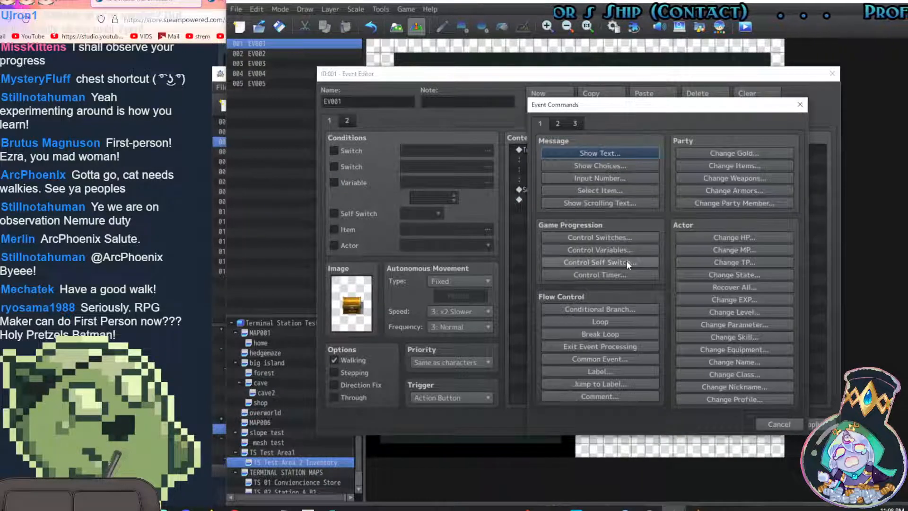
pyautogui.click(617, 308)
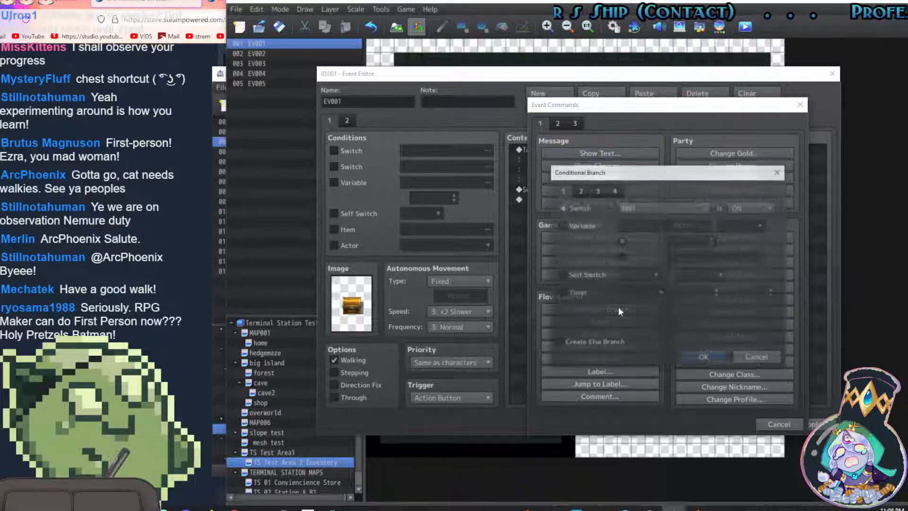
pyautogui.click(564, 225)
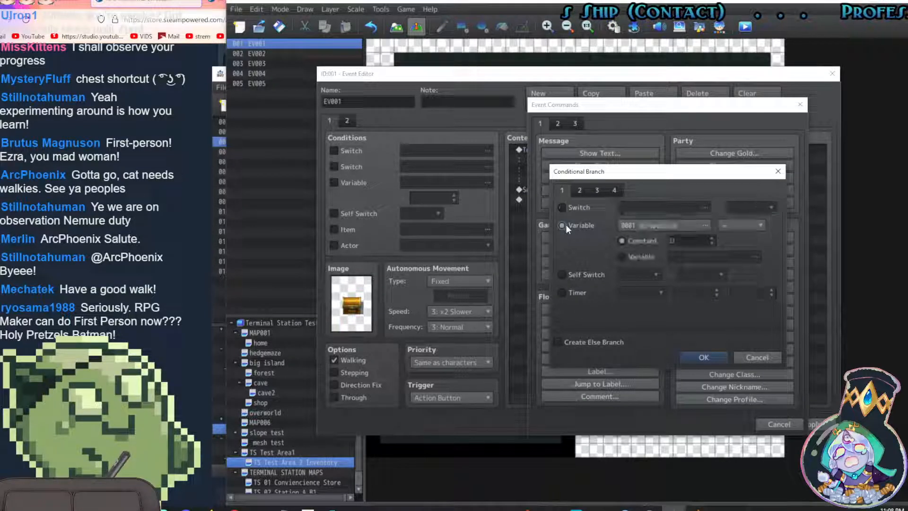
pyautogui.click(680, 224)
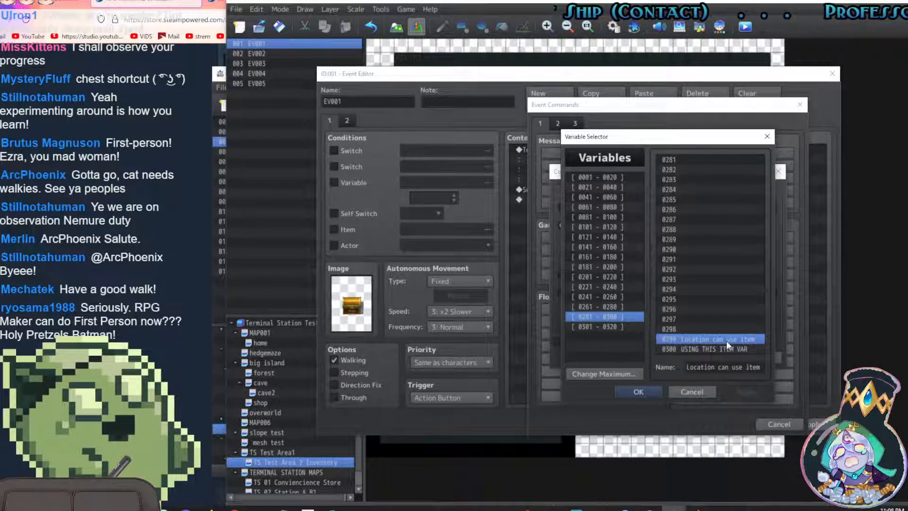
pyautogui.click(648, 388)
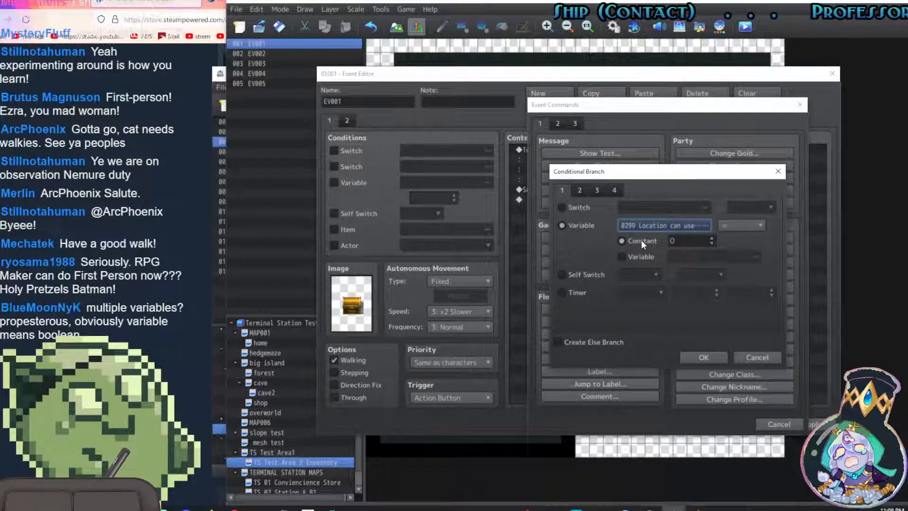
# Make the branch compare for equality with variable 0300 USING THIS ITEM VAR and insert it without an else branch
pyautogui.doubleClick(680, 241)
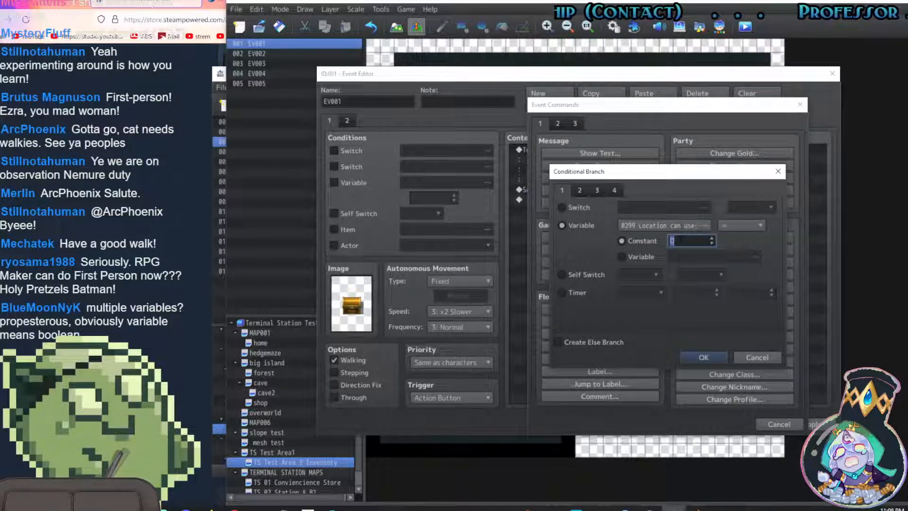
pyautogui.write('301')
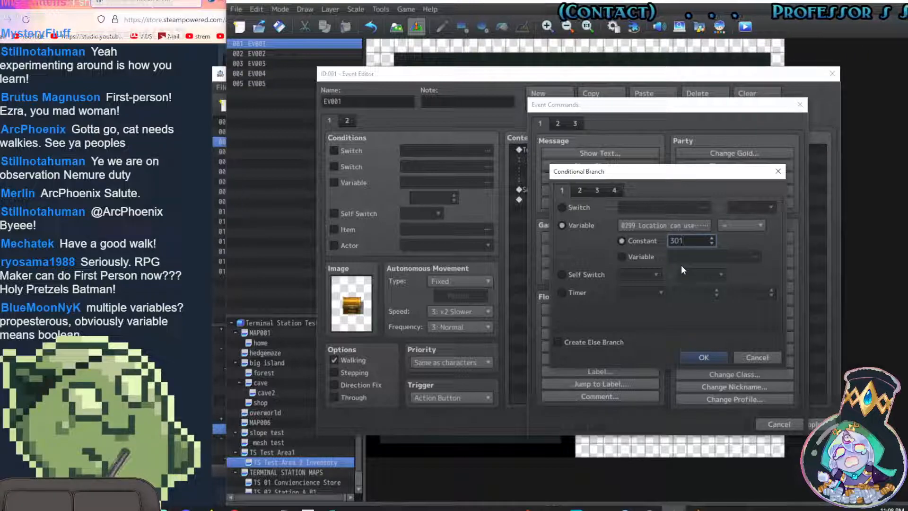
pyautogui.click(625, 257)
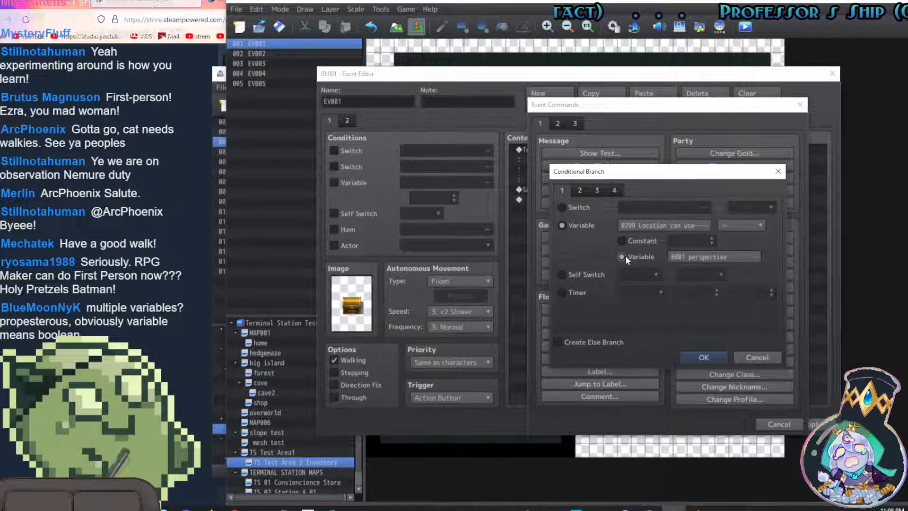
pyautogui.click(703, 256)
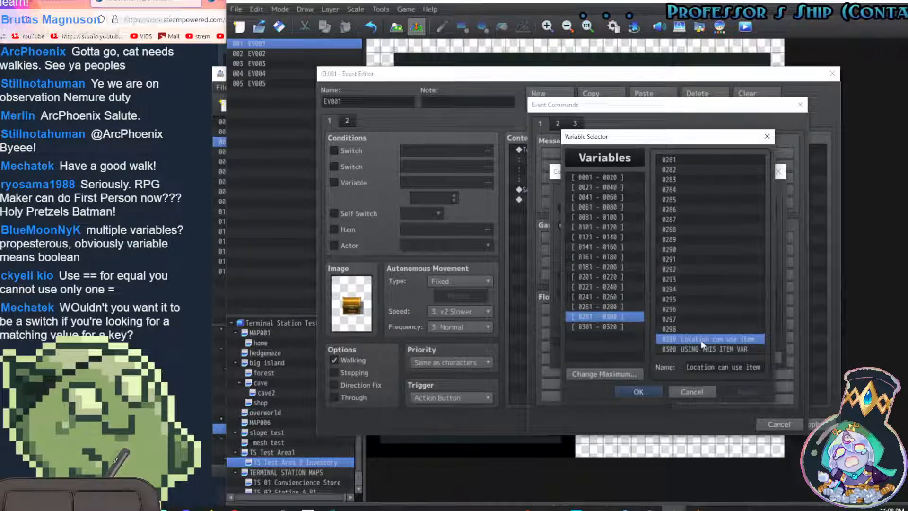
pyautogui.click(715, 349)
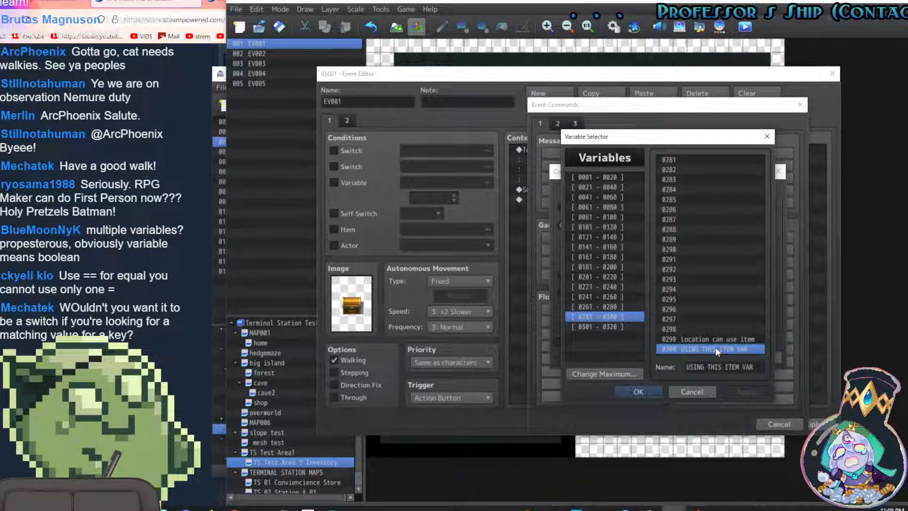
pyautogui.click(639, 391)
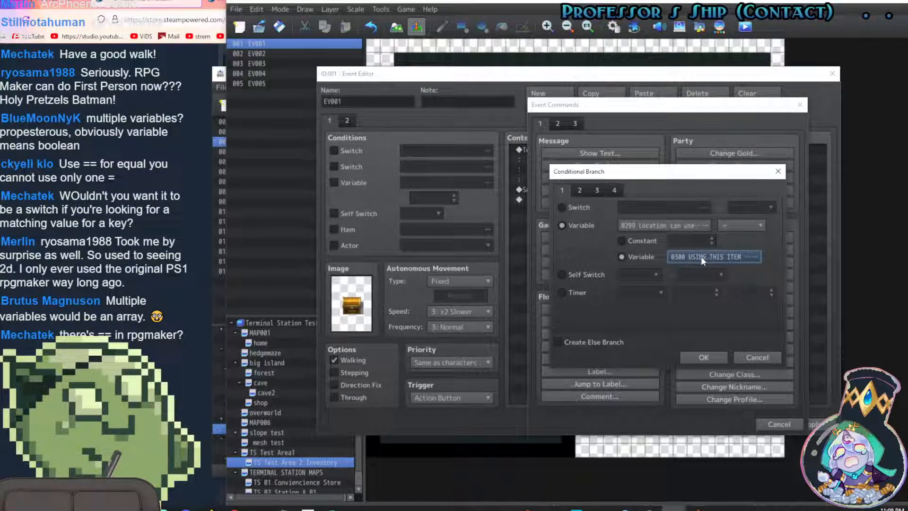
pyautogui.click(710, 357)
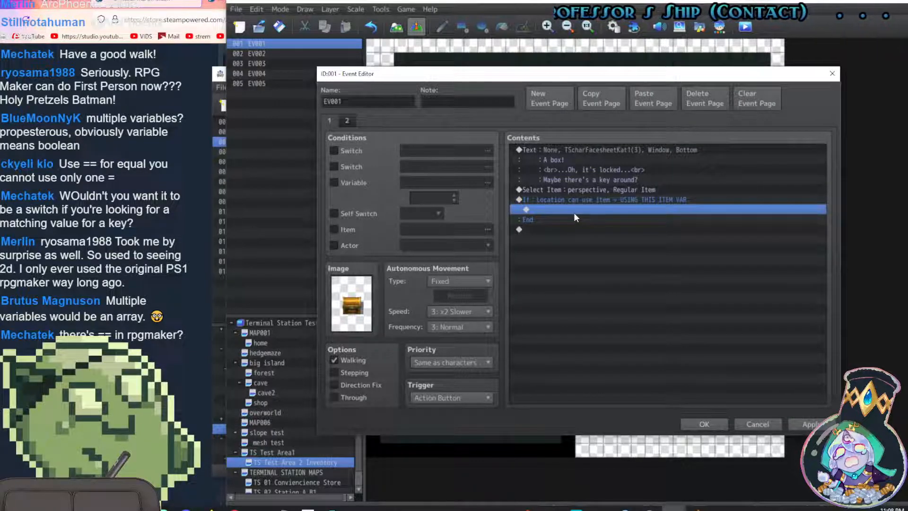
pyautogui.click(540, 229)
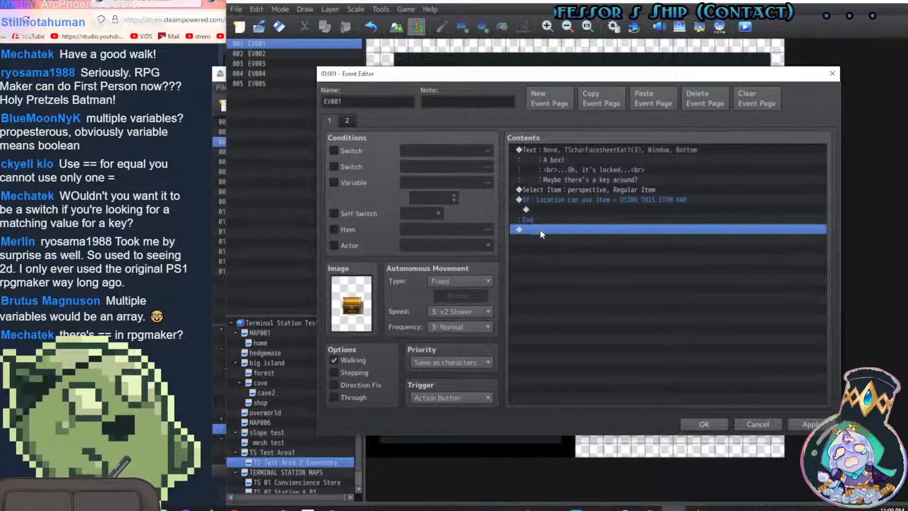
pyautogui.click(558, 209)
pyautogui.doubleClick(564, 208)
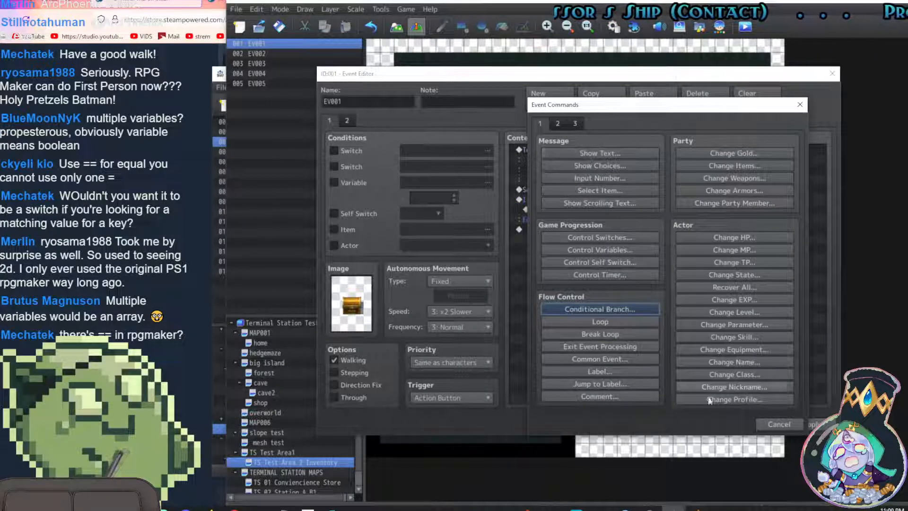
pyautogui.click(779, 424)
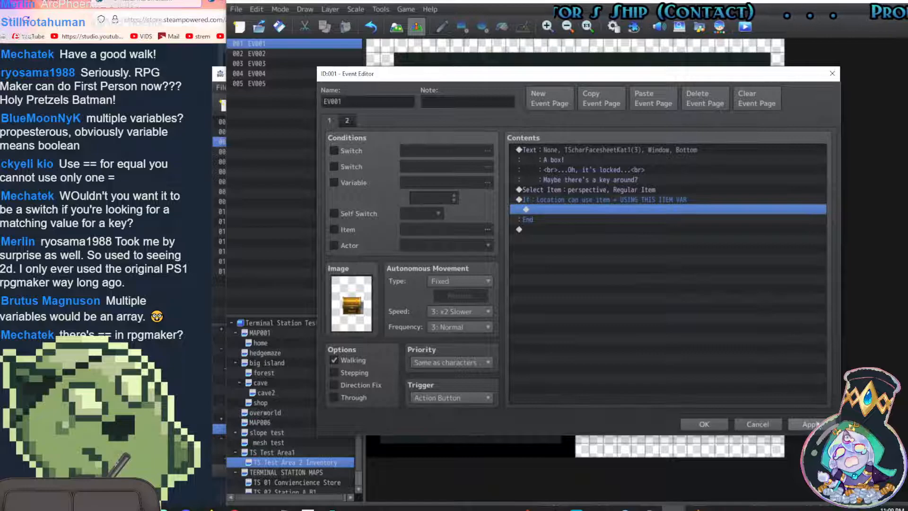
# Confirm the EV001 changes and quick-create a treasure chest event containing gold on the open floor of the map
pyautogui.click(704, 424)
pyautogui.doubleClick(657, 212)
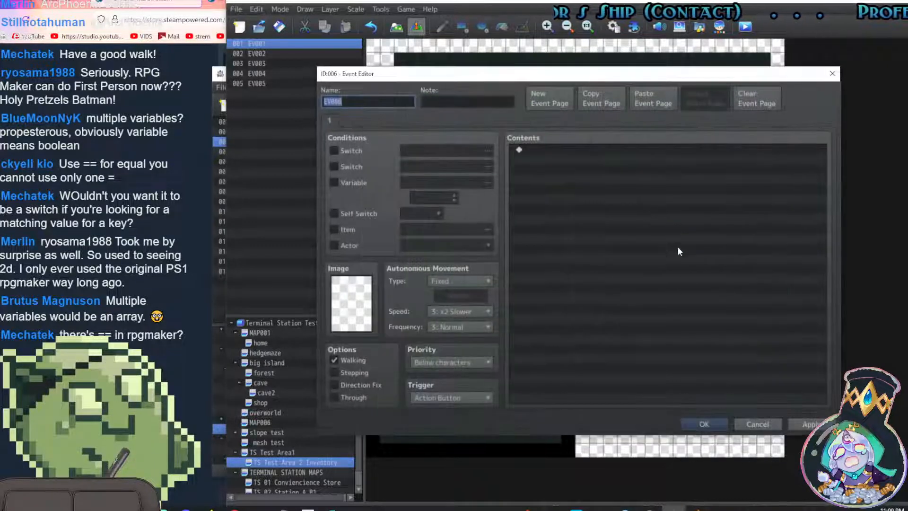
pyautogui.click(758, 424)
pyautogui.click(654, 212)
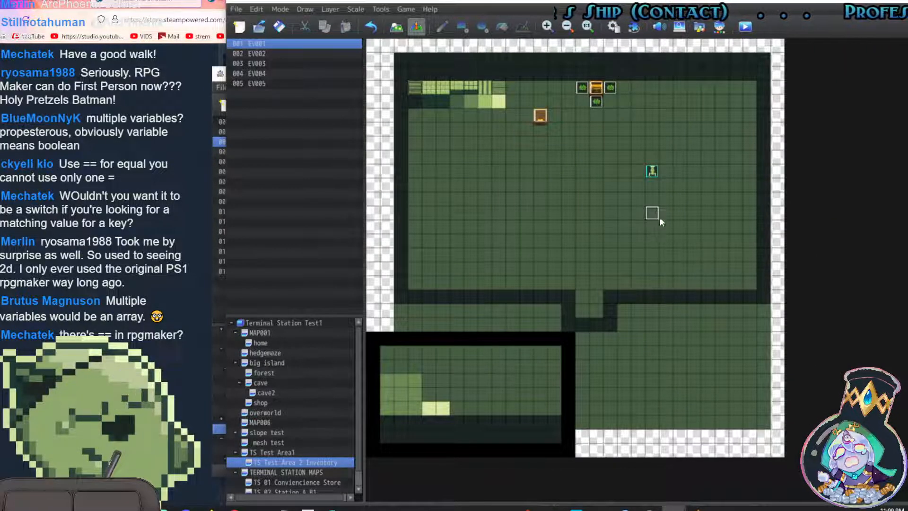
pyautogui.rightClick(674, 213)
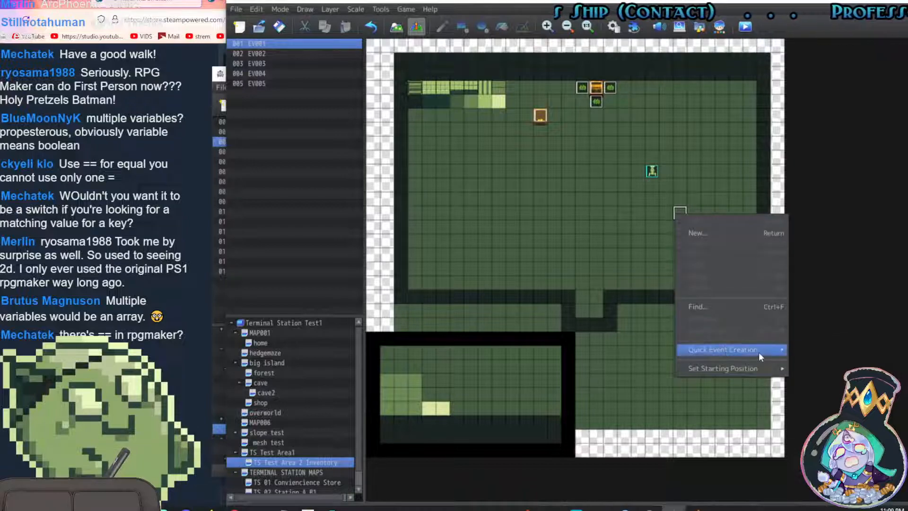
pyautogui.moveTo(758, 352)
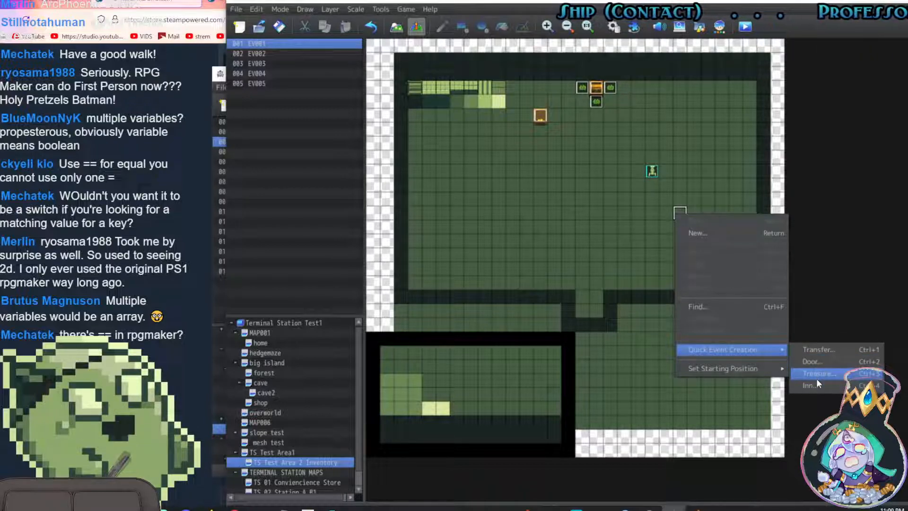
pyautogui.click(819, 374)
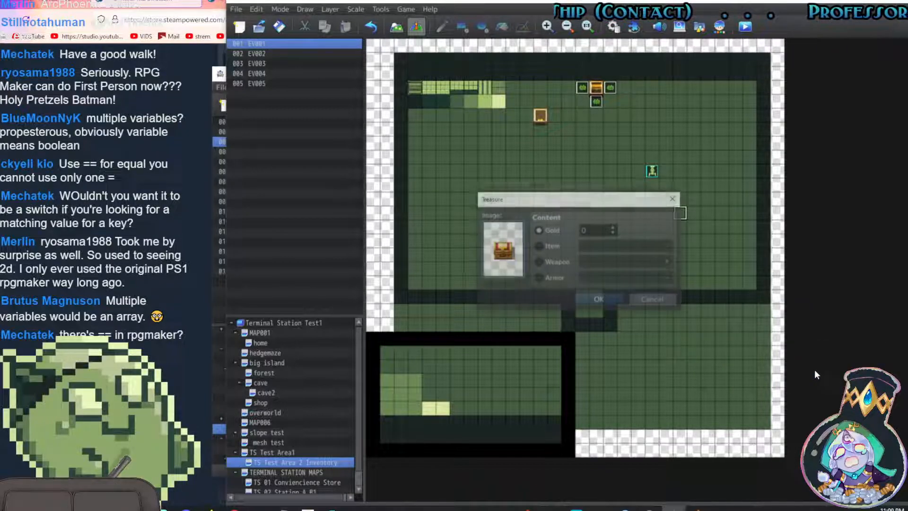
pyautogui.click(603, 299)
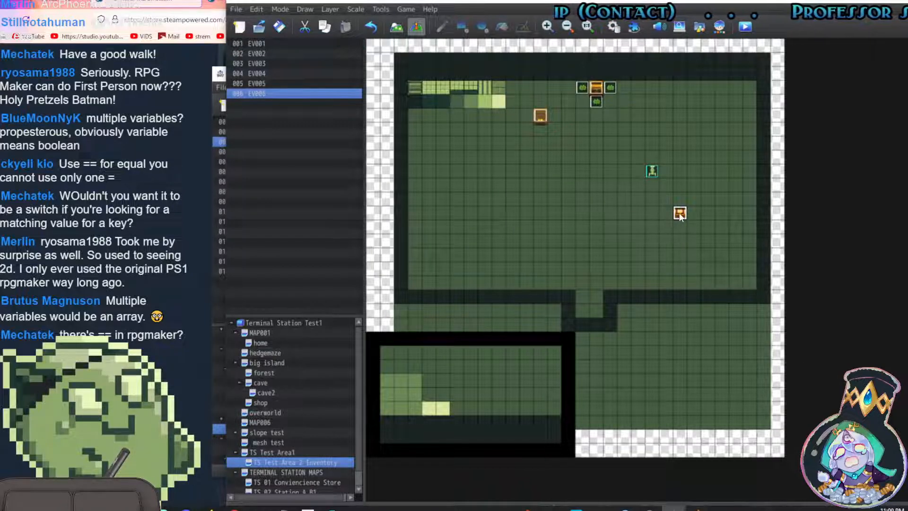
# Cut all the commands from page 1 of the new treasure event EV006 and save the emptied event
pyautogui.doubleClick(679, 214)
pyautogui.click(593, 150)
pyautogui.keyDown('shift'); pyautogui.click(586, 250); pyautogui.keyUp('shift')
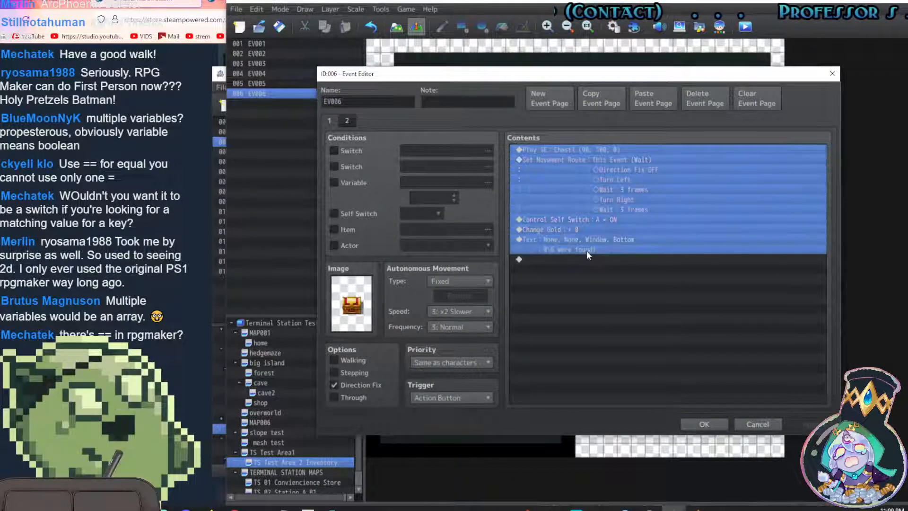
pyautogui.press('Delete')
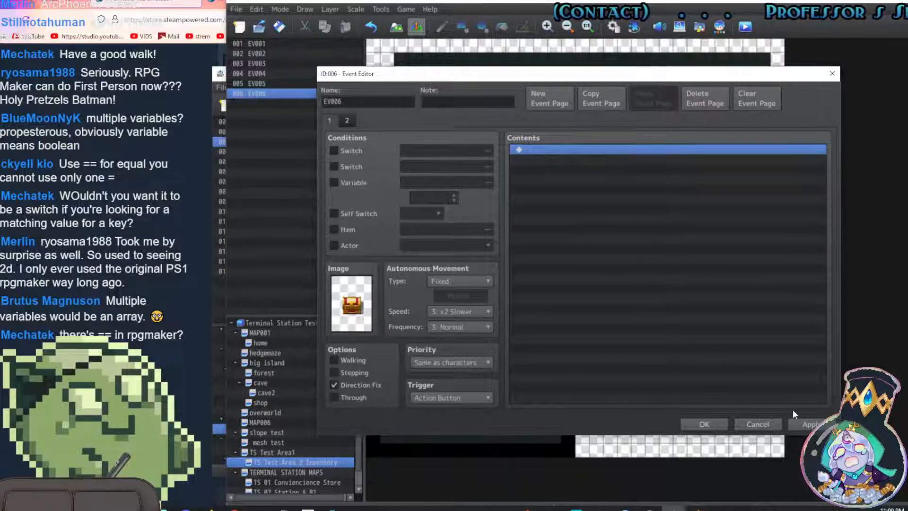
pyautogui.click(804, 424)
pyautogui.click(704, 423)
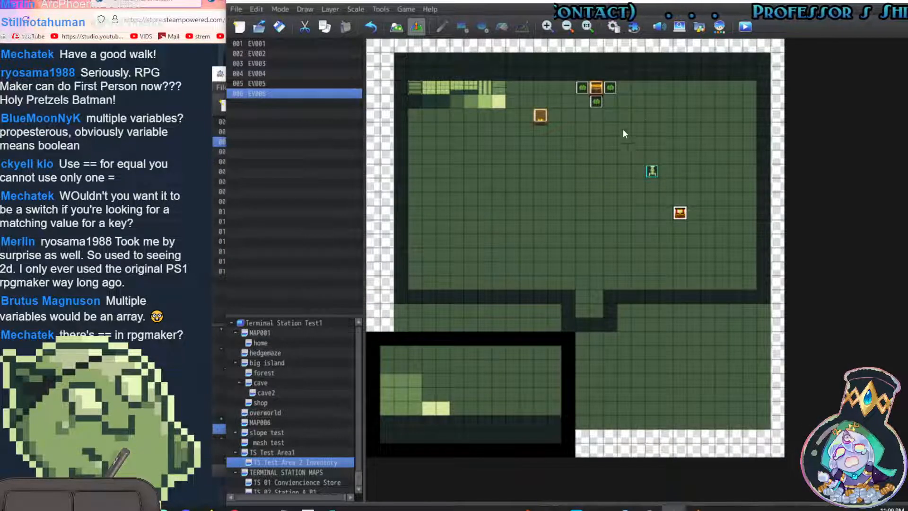
# Paste the chest-opening commands inside the Conditional Branch on page 1 of the locked box event EV001
pyautogui.doubleClick(597, 89)
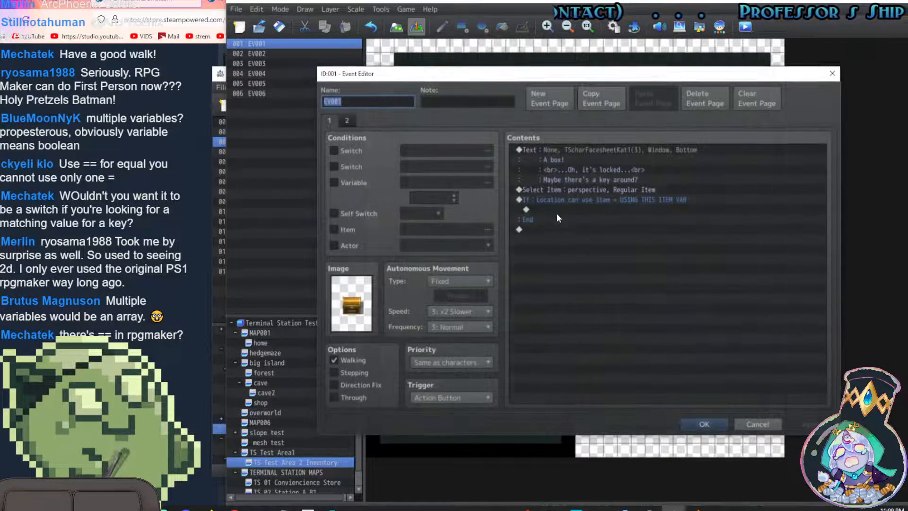
pyautogui.click(558, 210)
pyautogui.hotkey('ctrl', 'v')
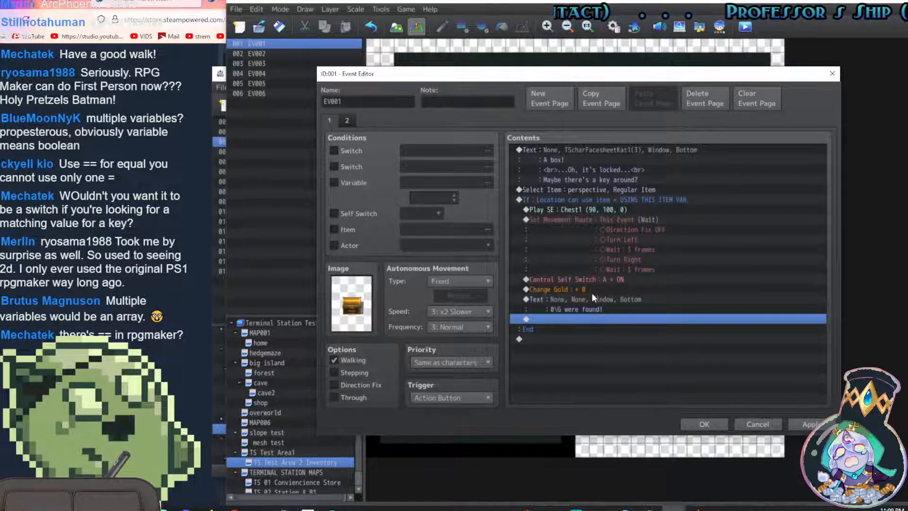
# Give EV001's page 2 the Self Switch A condition and an open red chest image, and save the event
pyautogui.click(346, 120)
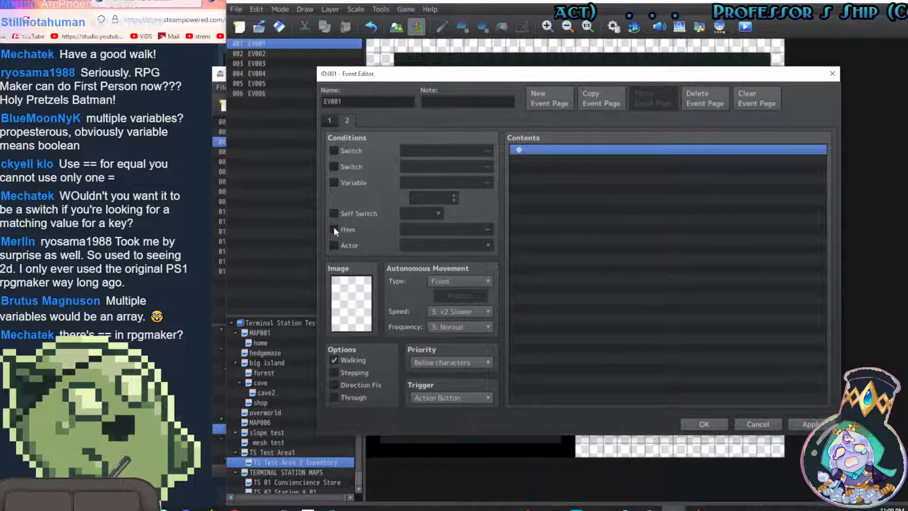
pyautogui.click(334, 213)
pyautogui.doubleClick(352, 303)
pyautogui.click(441, 254)
pyautogui.click(431, 233)
pyautogui.click(428, 224)
pyautogui.click(539, 216)
pyautogui.click(681, 361)
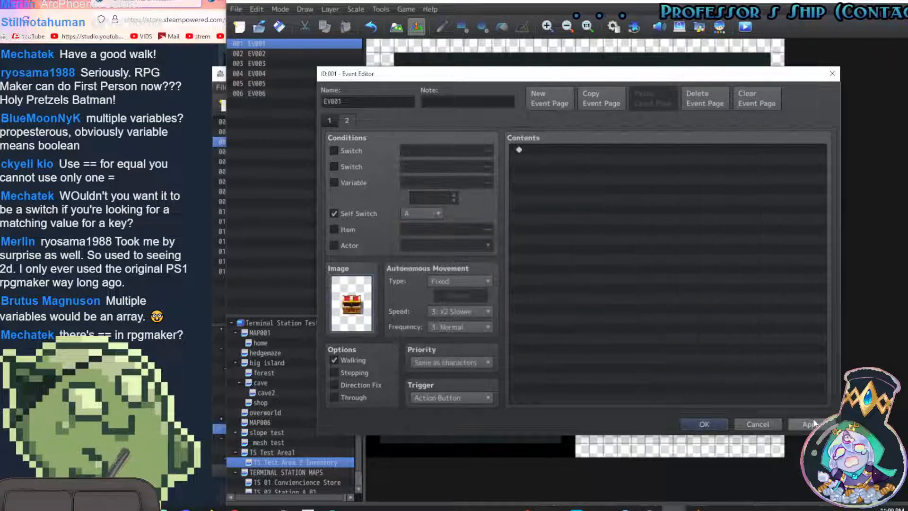
pyautogui.click(717, 422)
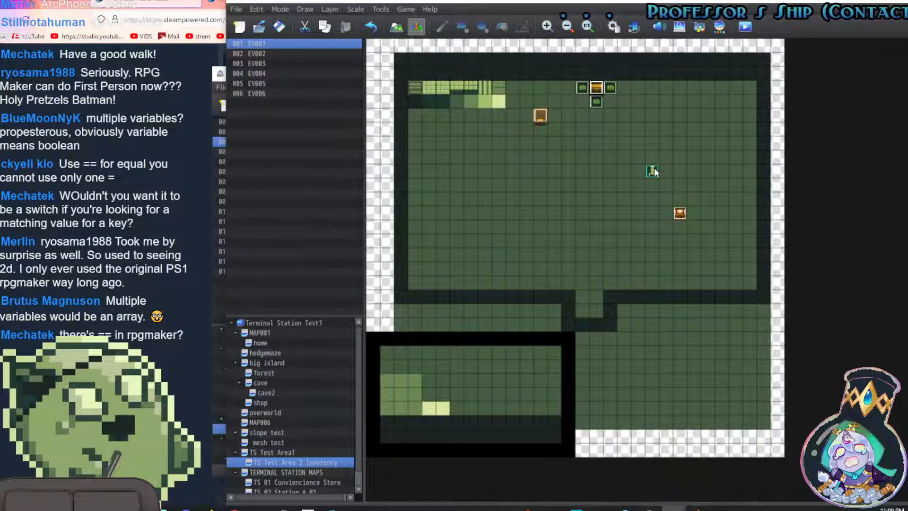
# Save the game and playtest picking up the key and opening the locked box, then end the test
pyautogui.click(745, 27)
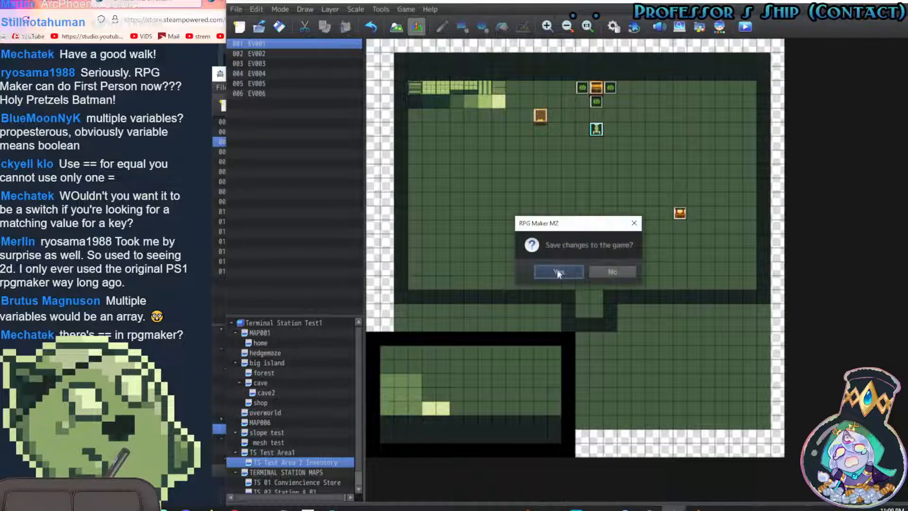
pyautogui.click(558, 270)
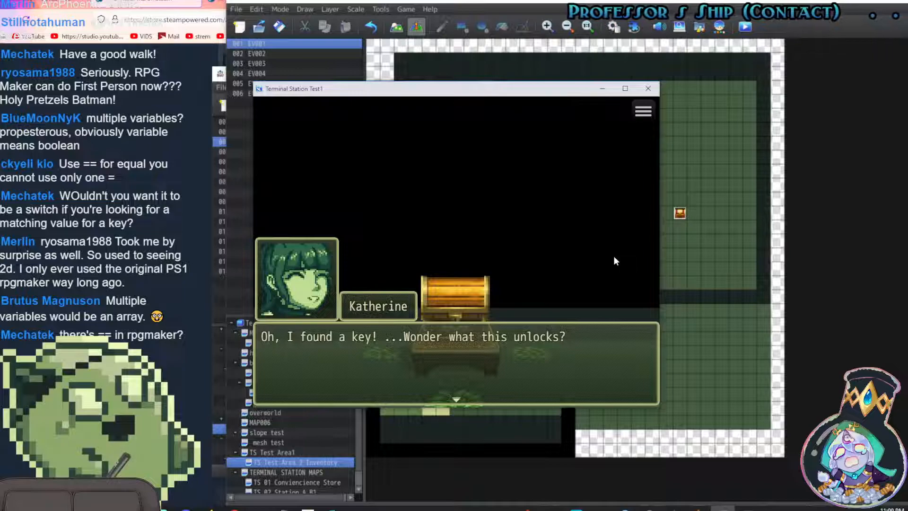
pyautogui.press('Return')
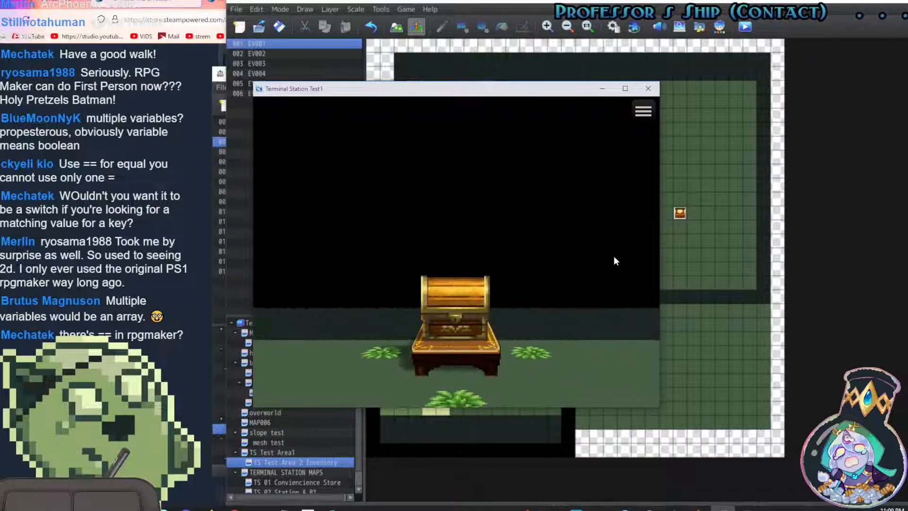
pyautogui.press('Up')
pyautogui.press('Return')
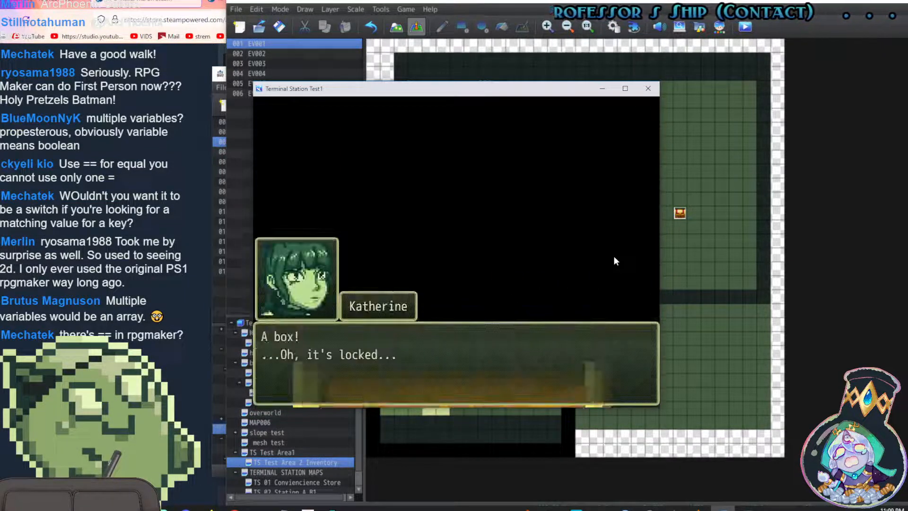
pyautogui.press('Return')
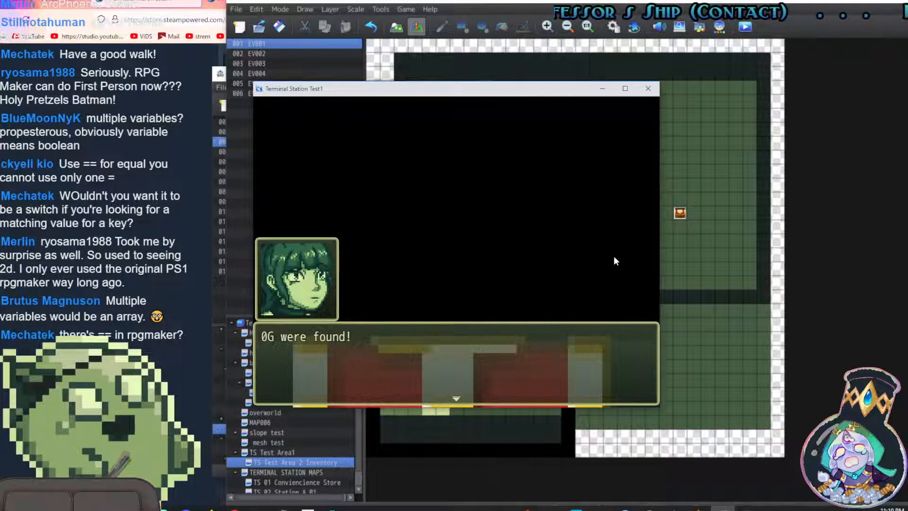
pyautogui.press('Return')
pyautogui.press('Escape')
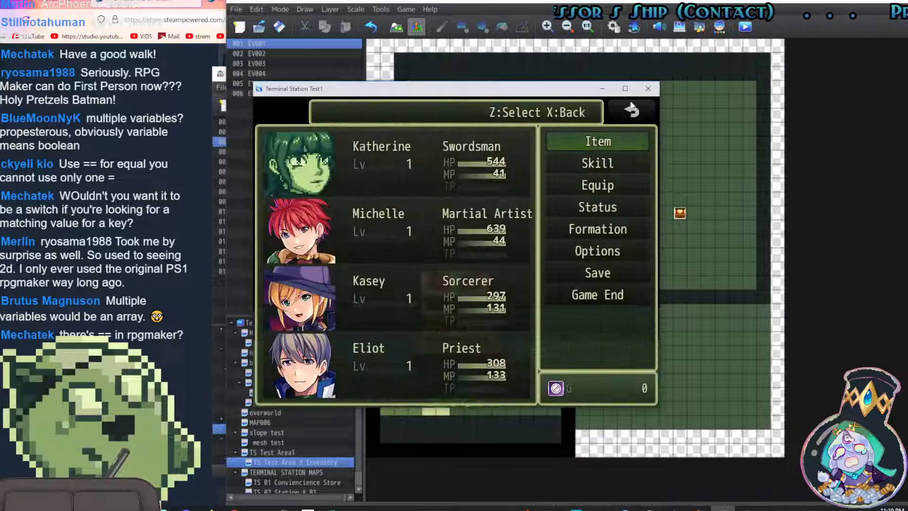
pyautogui.click(648, 88)
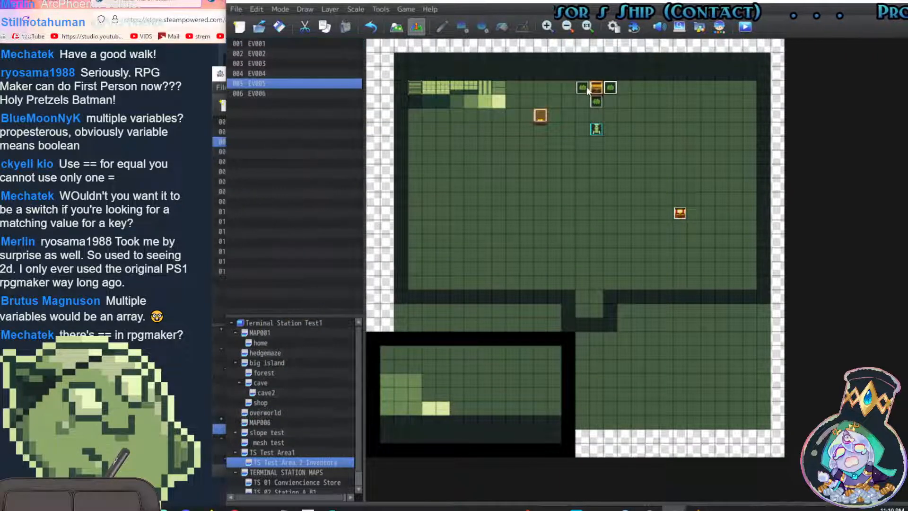
# Delete the Select Item command from page 1 of EV001 and save the event
pyautogui.doubleClick(596, 88)
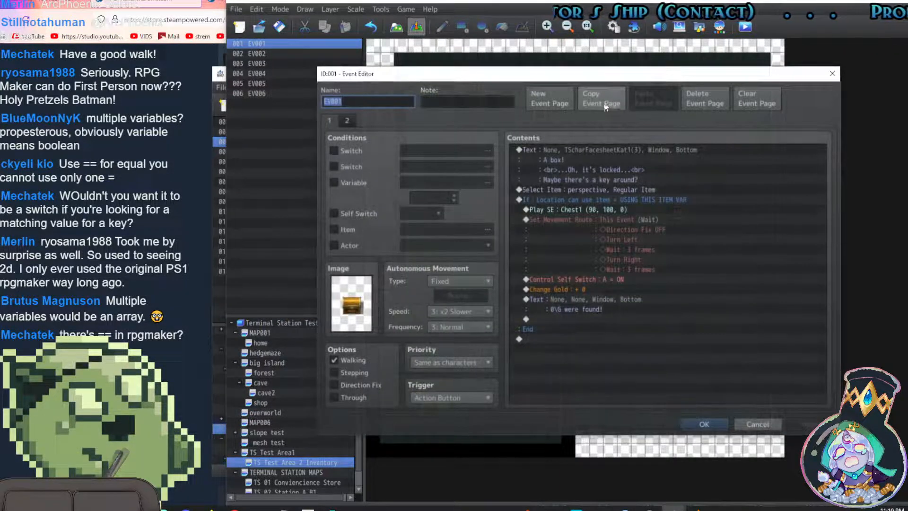
pyautogui.click(598, 190)
pyautogui.press('Delete')
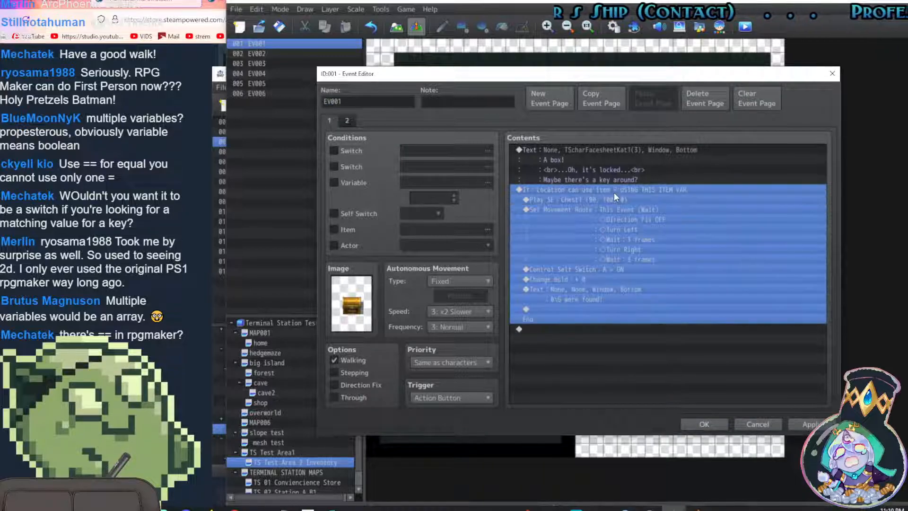
pyautogui.click(664, 242)
pyautogui.click(820, 425)
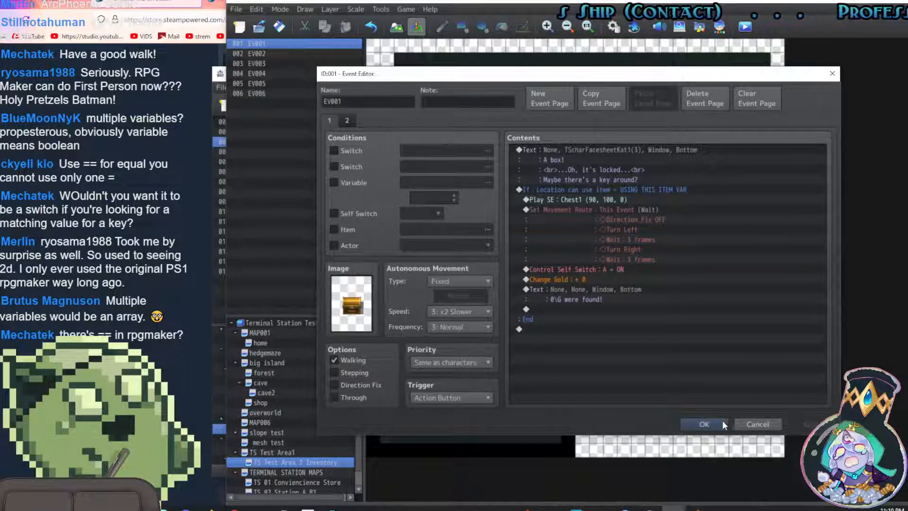
pyautogui.click(719, 422)
# Save and playtest the locked box again without the item selection, then close the test window
pyautogui.press('Up')
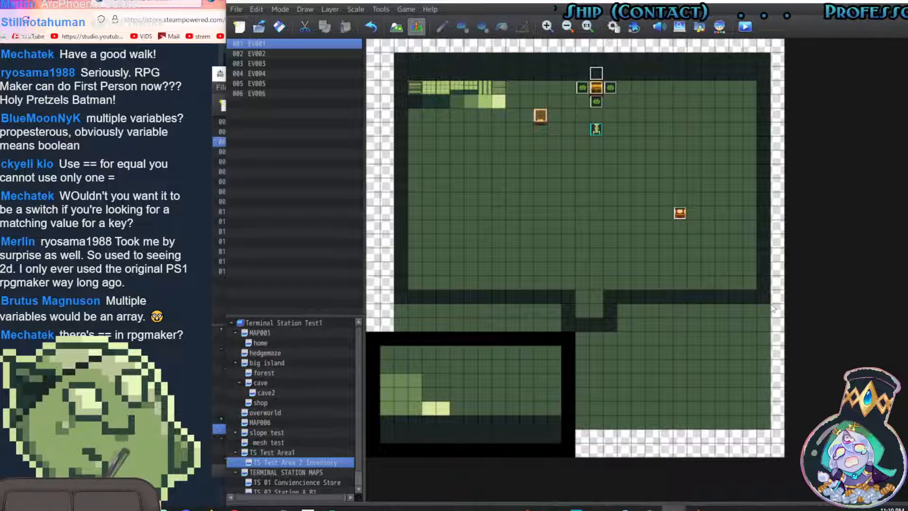
pyautogui.click(745, 27)
pyautogui.click(559, 271)
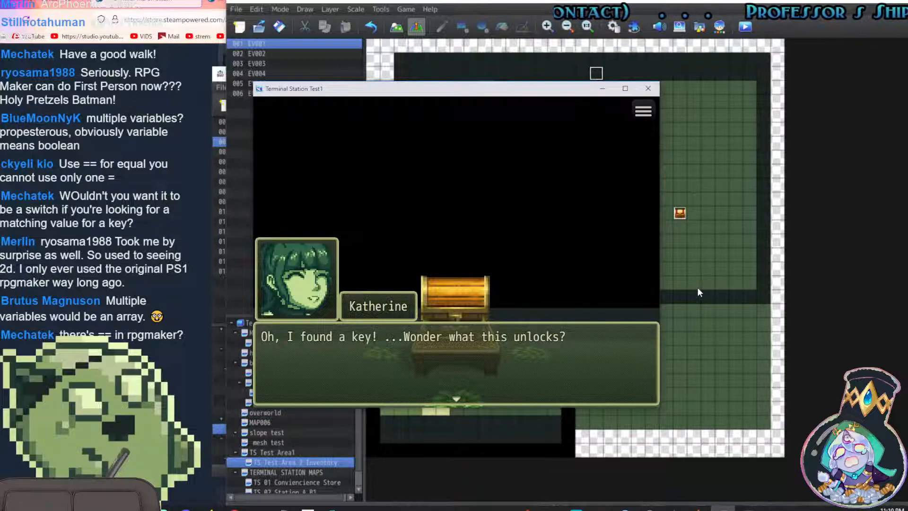
pyautogui.press('Return')
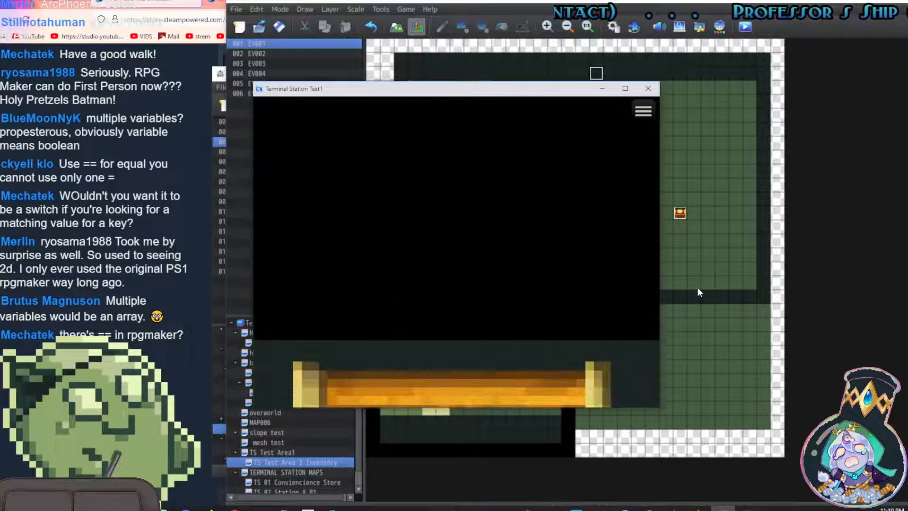
pyautogui.press('Return')
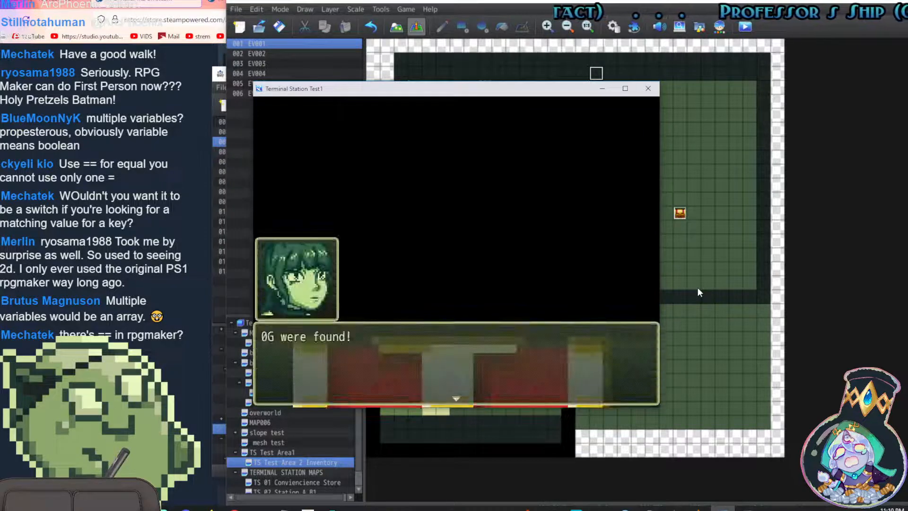
pyautogui.press('Return')
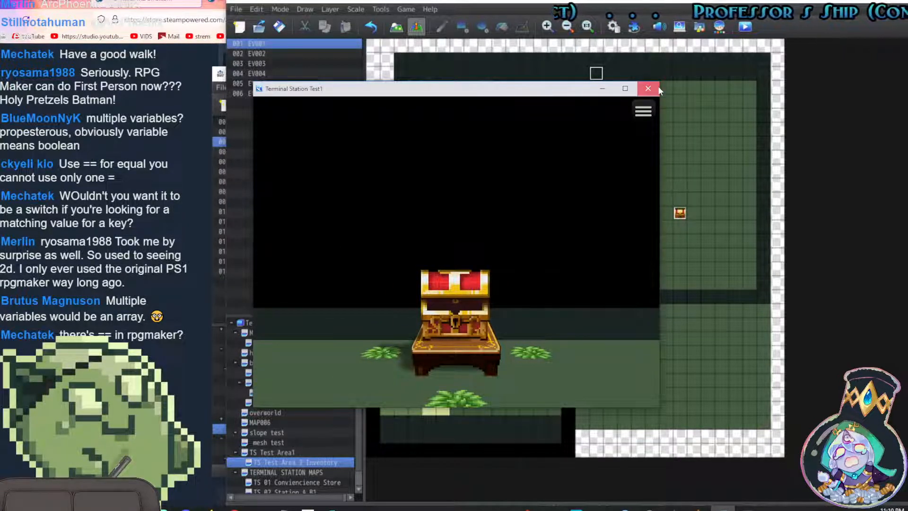
pyautogui.click(657, 86)
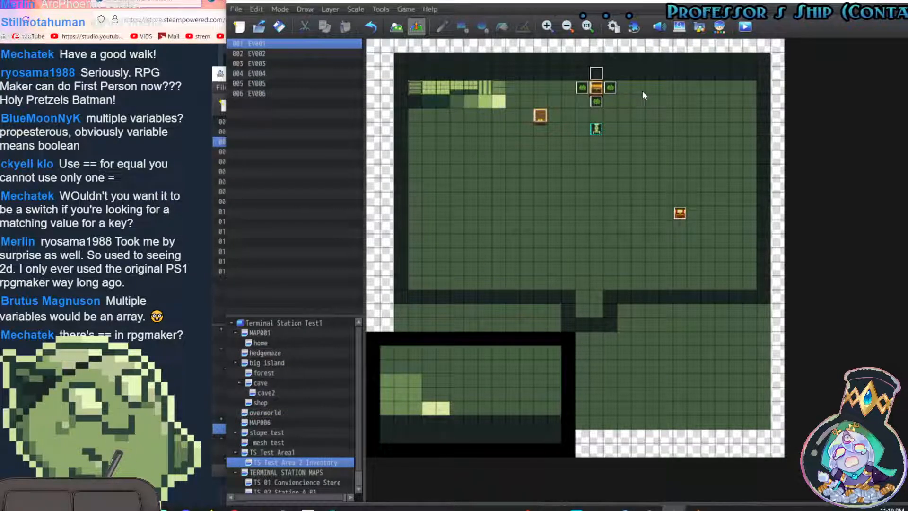
# Change the conditional branch in EV001 to check whether the Location can use item variable equals the constant 301
pyautogui.doubleClick(595, 87)
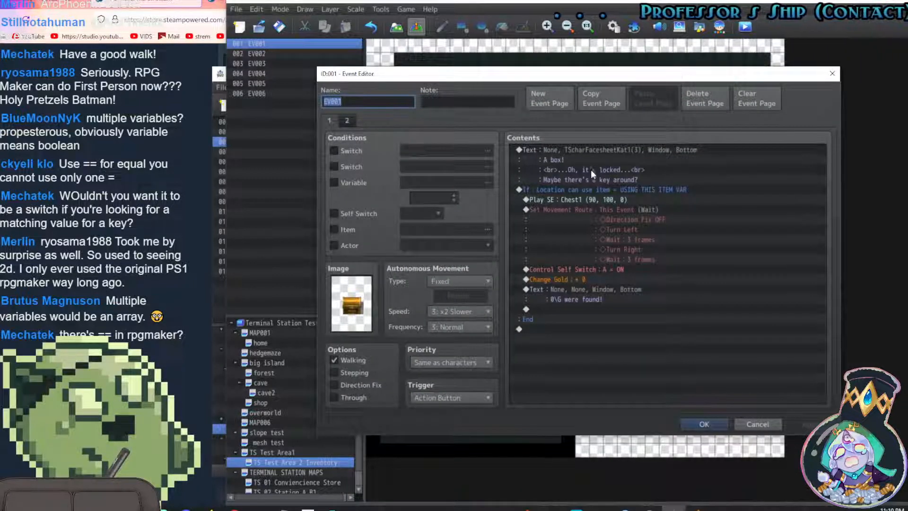
pyautogui.click(597, 188)
pyautogui.click(598, 199)
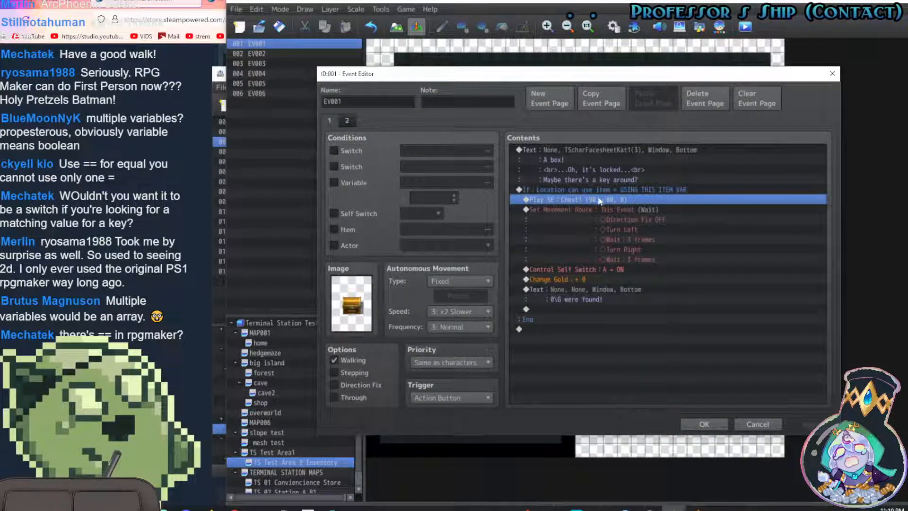
pyautogui.click(624, 190)
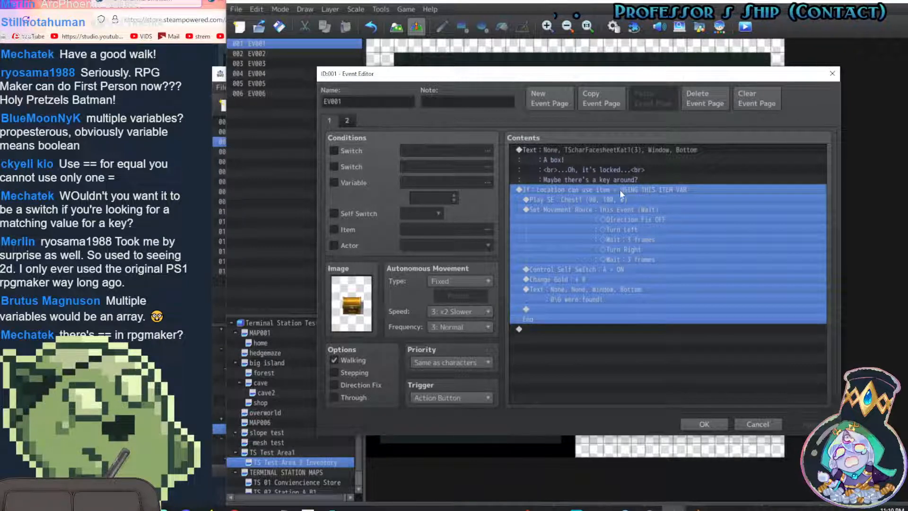
pyautogui.click(581, 197)
pyautogui.click(592, 188)
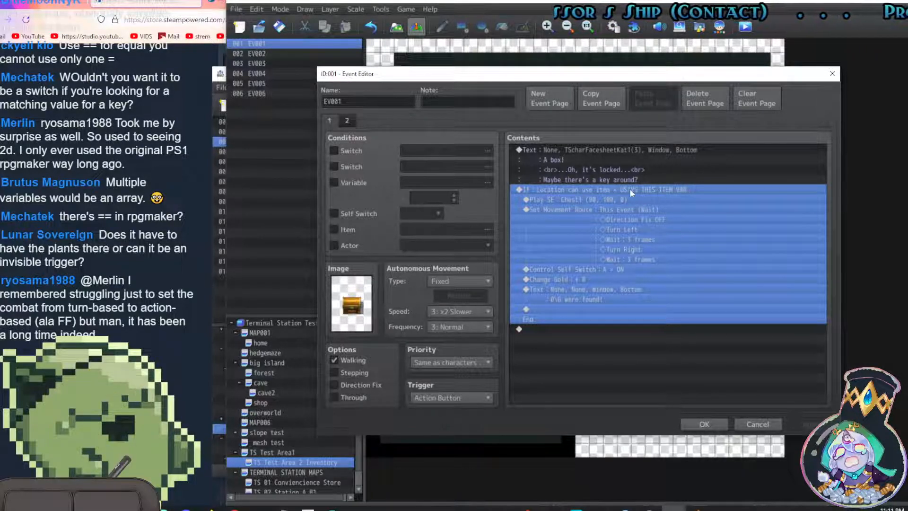
pyautogui.doubleClick(608, 188)
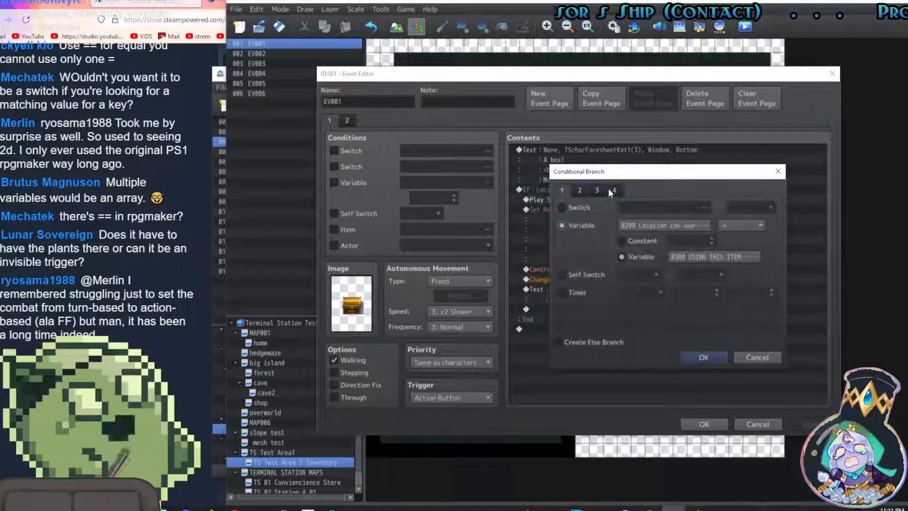
pyautogui.click(626, 237)
pyautogui.click(671, 240)
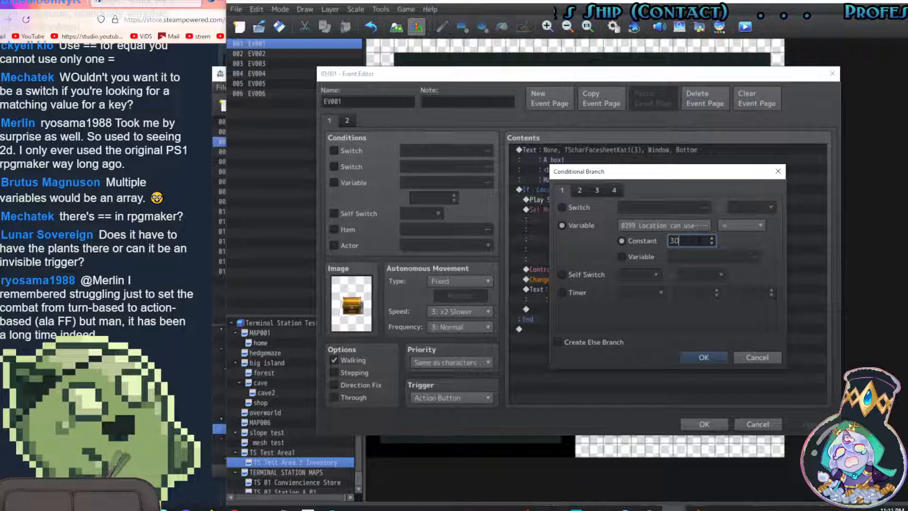
pyautogui.click(710, 356)
# Add a nested conditional branch at the start of the 301 branch checking USING THIS ITEM VAR = 301, and save EV001
pyautogui.click(589, 201)
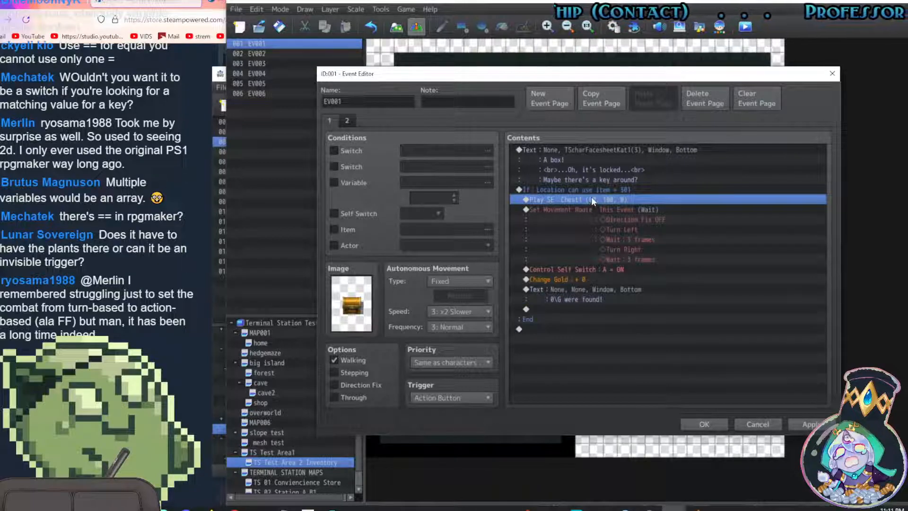
pyautogui.rightClick(591, 199)
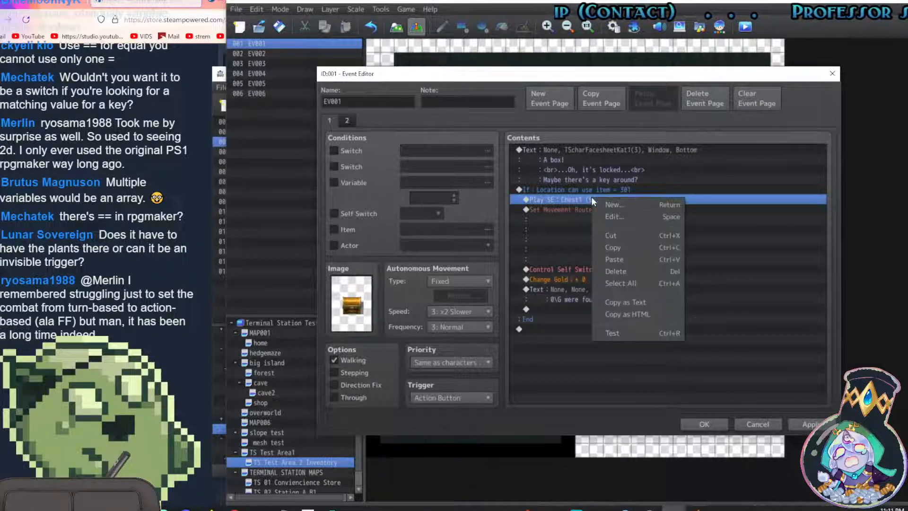
pyautogui.click(634, 208)
pyautogui.click(617, 307)
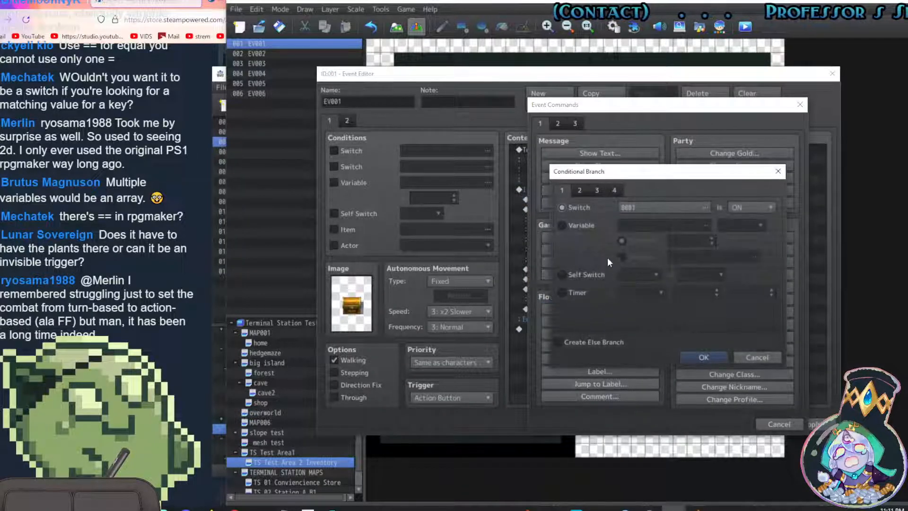
pyautogui.click(572, 223)
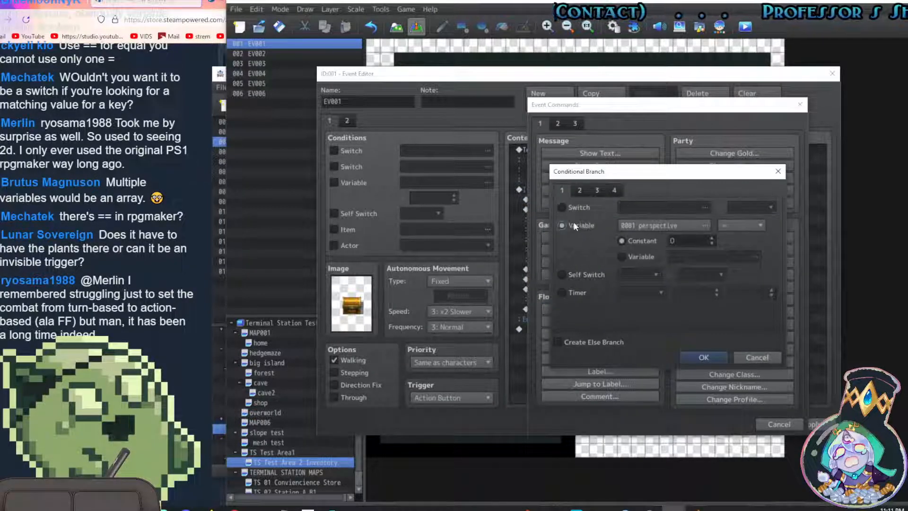
pyautogui.click(703, 226)
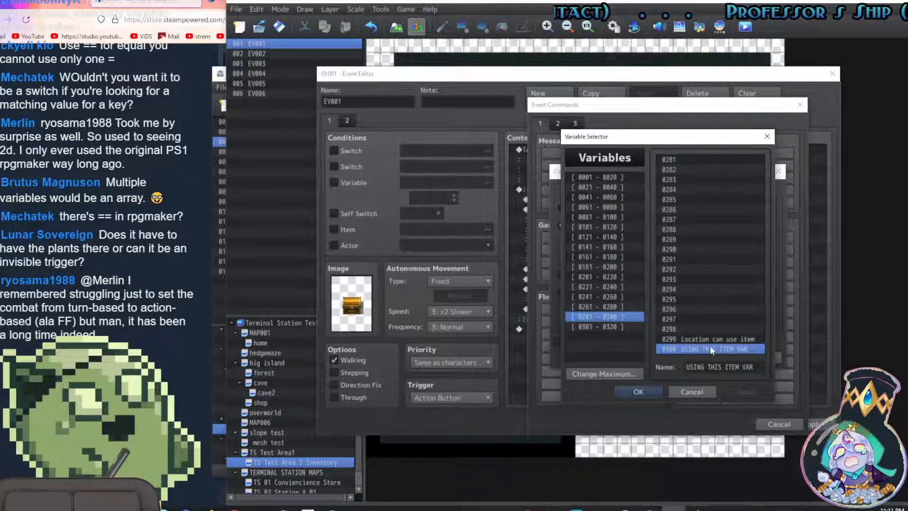
pyautogui.click(647, 391)
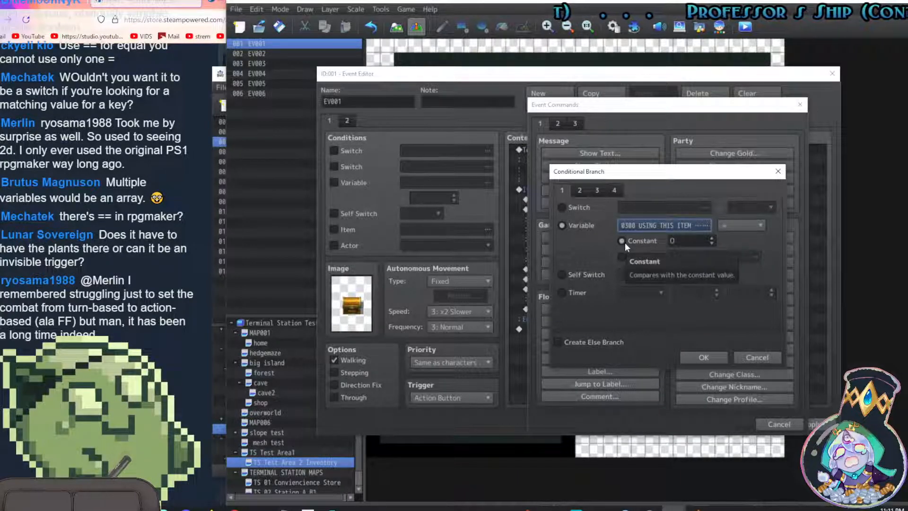
pyautogui.doubleClick(692, 242)
pyautogui.write('301')
pyautogui.click(702, 357)
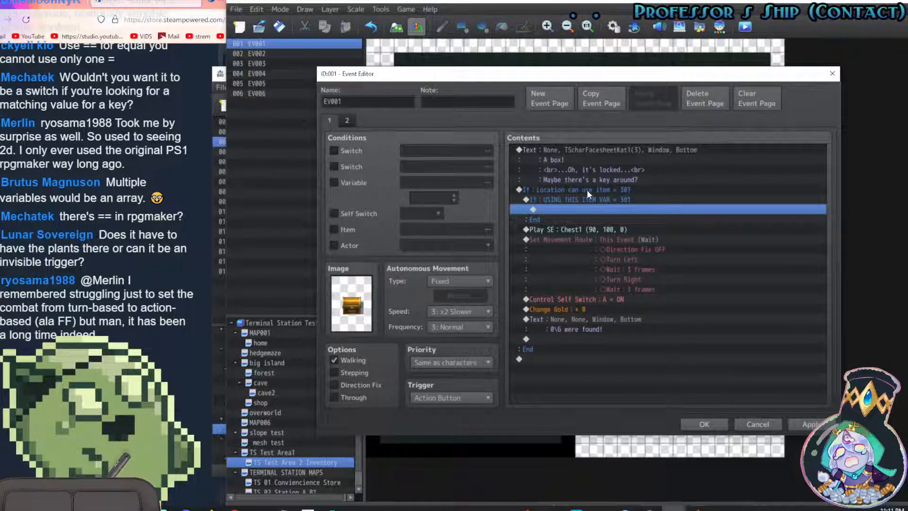
pyautogui.click(697, 421)
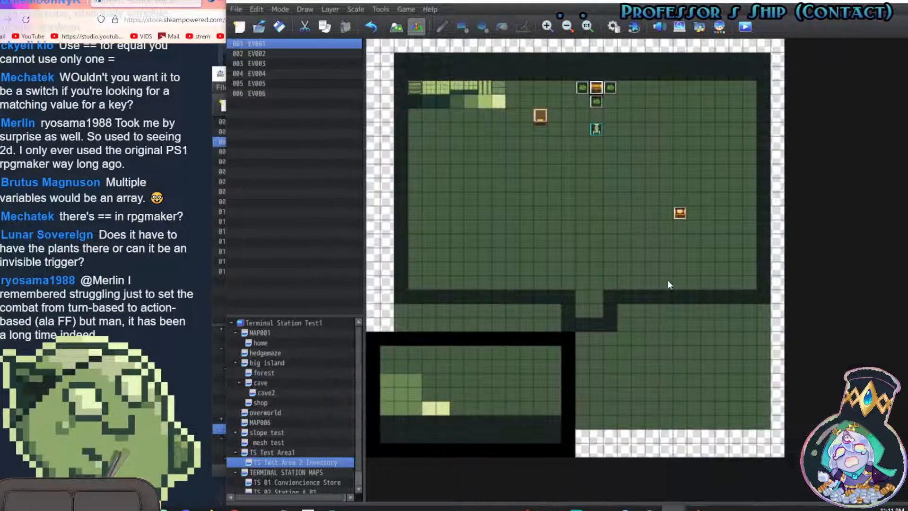
# Save and start a playtest, pick up the key and examine the locked box
pyautogui.click(746, 28)
pyautogui.press('Return')
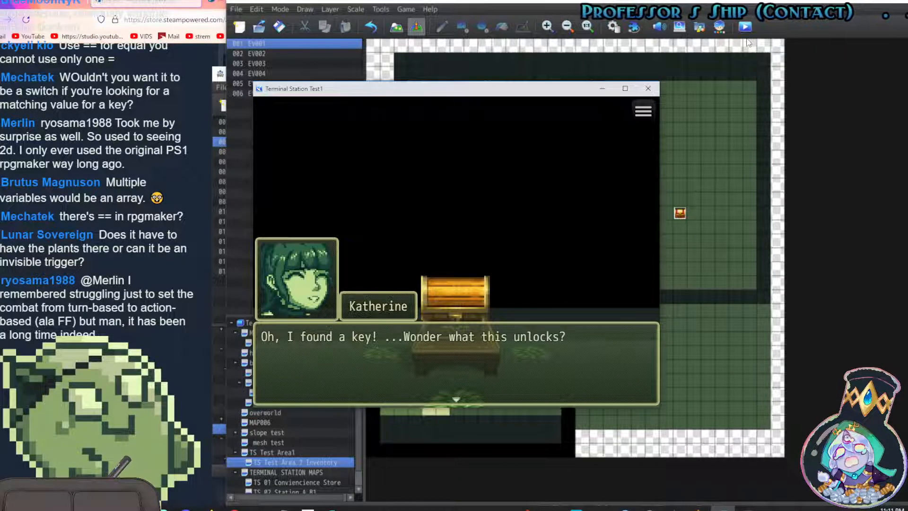
pyautogui.press('Return')
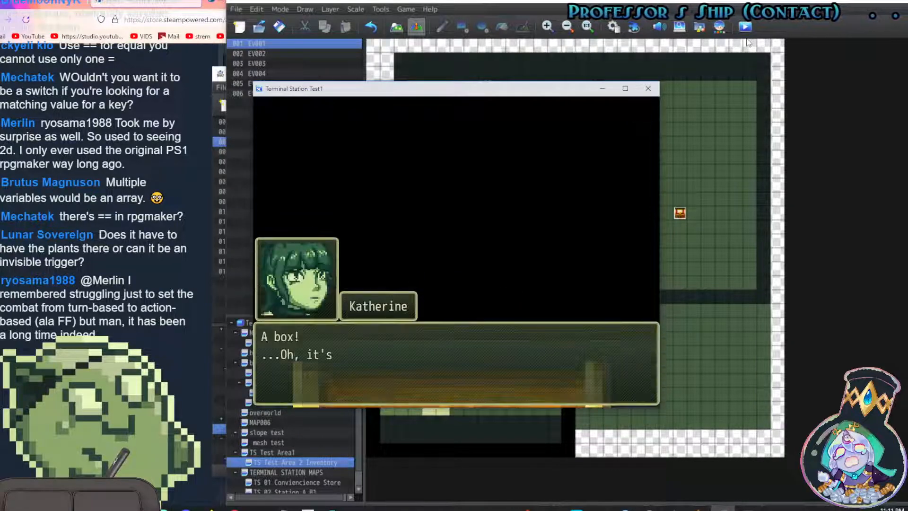
pyautogui.press('Return')
pyautogui.press('Return')
pyautogui.press('Return')
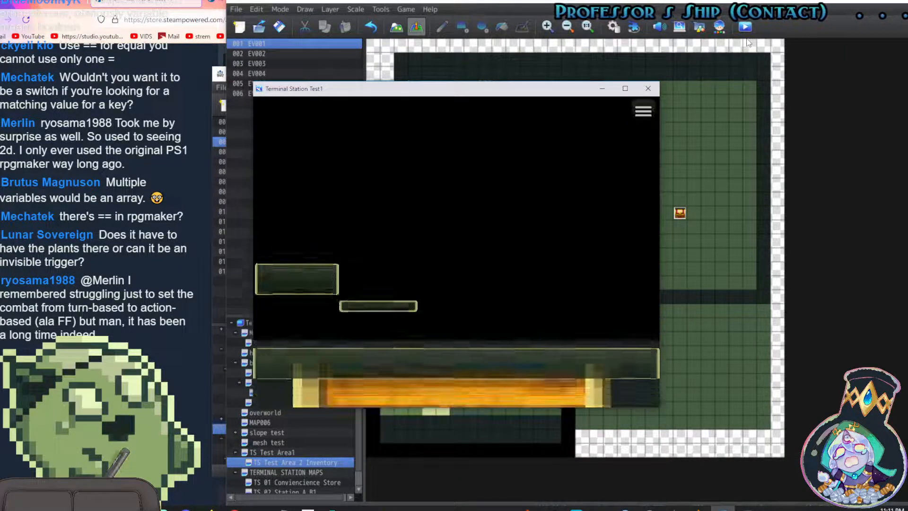
# Use the Lockbox Key from the in-game item menu at the box, check the box again, and close the playtest
pyautogui.press('Escape')
pyautogui.press('Return')
pyautogui.press('Return')
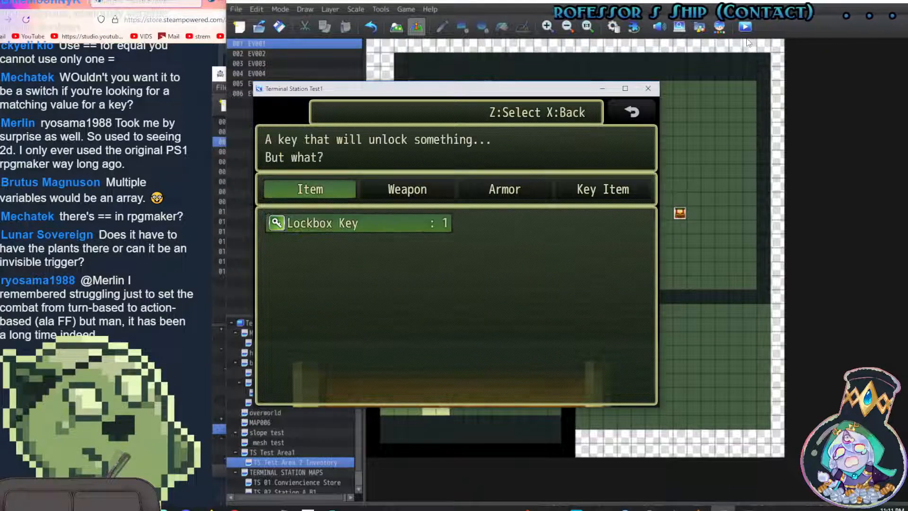
pyautogui.press('Return')
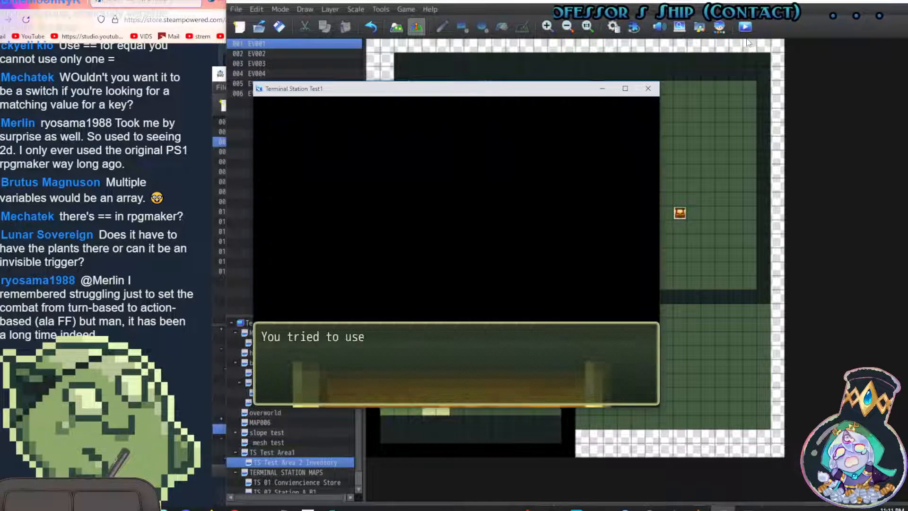
pyautogui.press('Return')
pyautogui.press('Return')
pyautogui.press('Return')
pyautogui.press('Return')
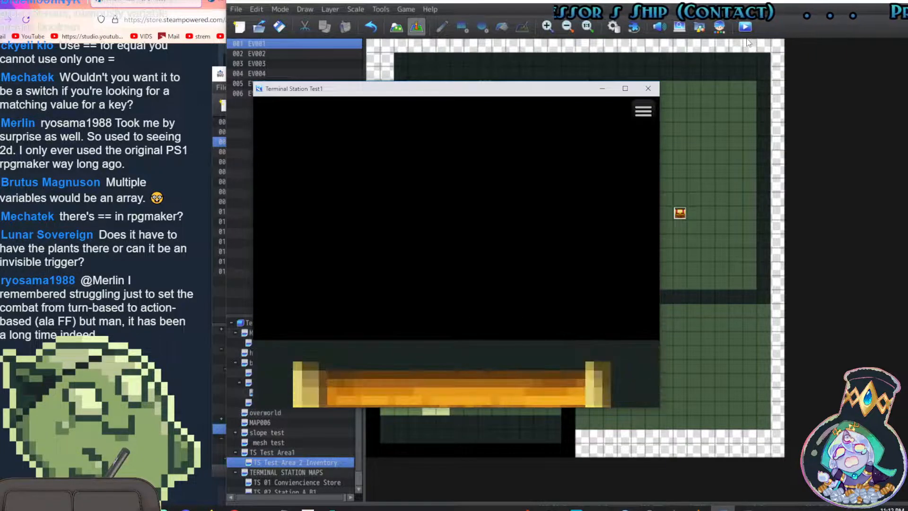
pyautogui.press('Return')
pyautogui.press('Return')
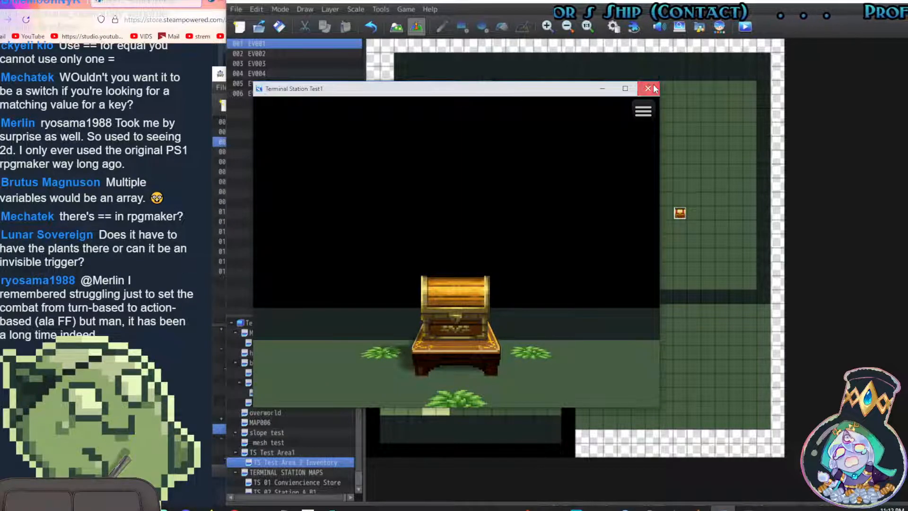
pyautogui.click(654, 88)
# Move EV001's commands from the Chest1 sound through the gold message into the nested USING THIS ITEM VAR = 301 branch, and save the event
pyautogui.doubleClick(595, 86)
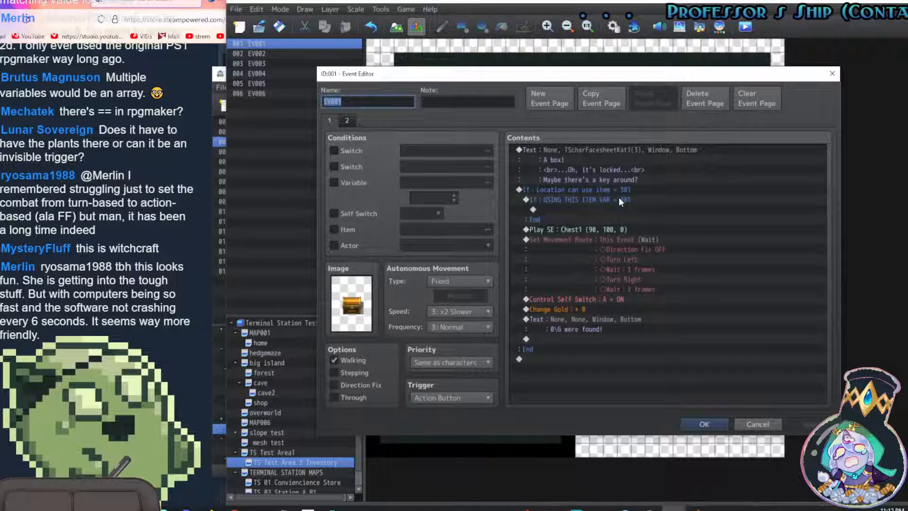
pyautogui.click(613, 227)
pyautogui.click(596, 201)
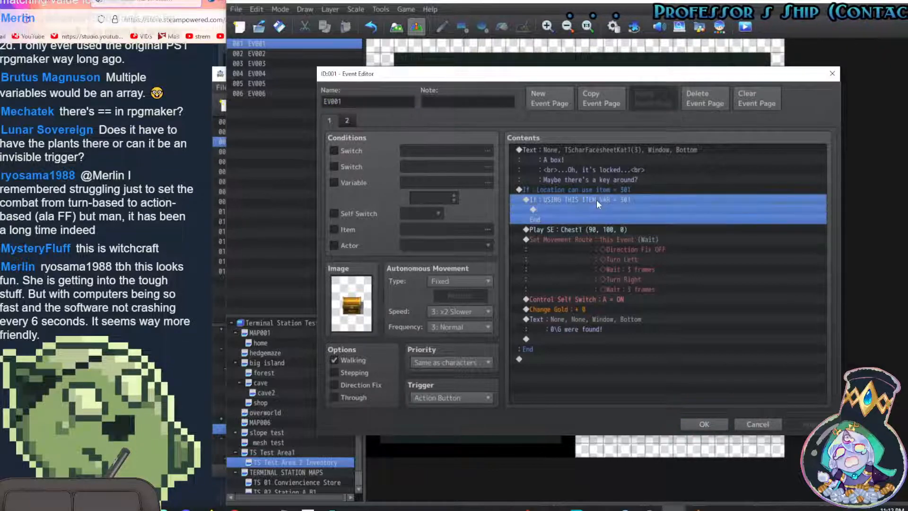
pyautogui.click(548, 229)
pyautogui.keyDown('shift'); pyautogui.click(570, 327); pyautogui.keyUp('shift')
pyautogui.press('Delete')
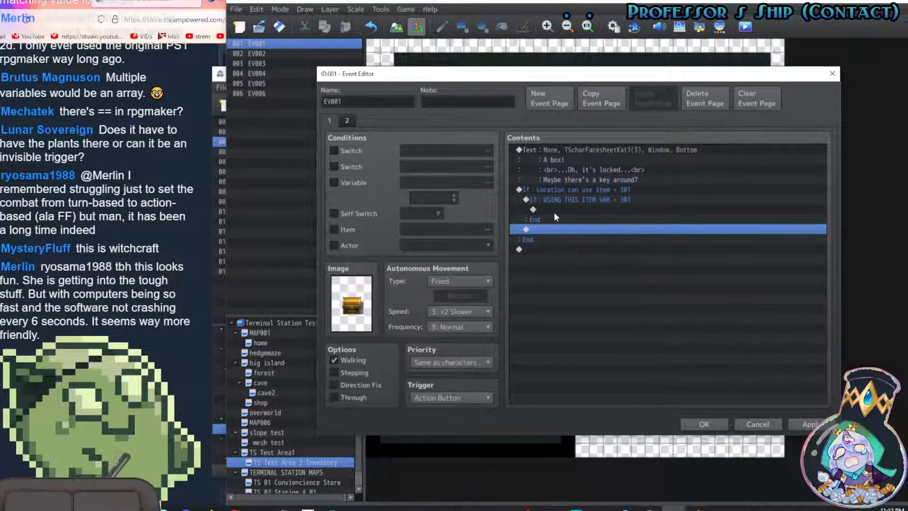
pyautogui.click(555, 209)
pyautogui.hotkey('ctrl', 'z')
pyautogui.click(558, 189)
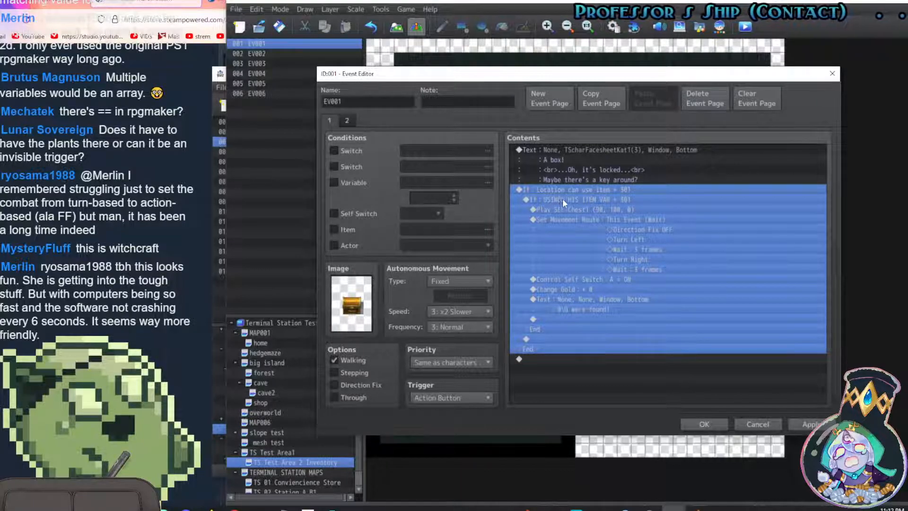
pyautogui.click(592, 209)
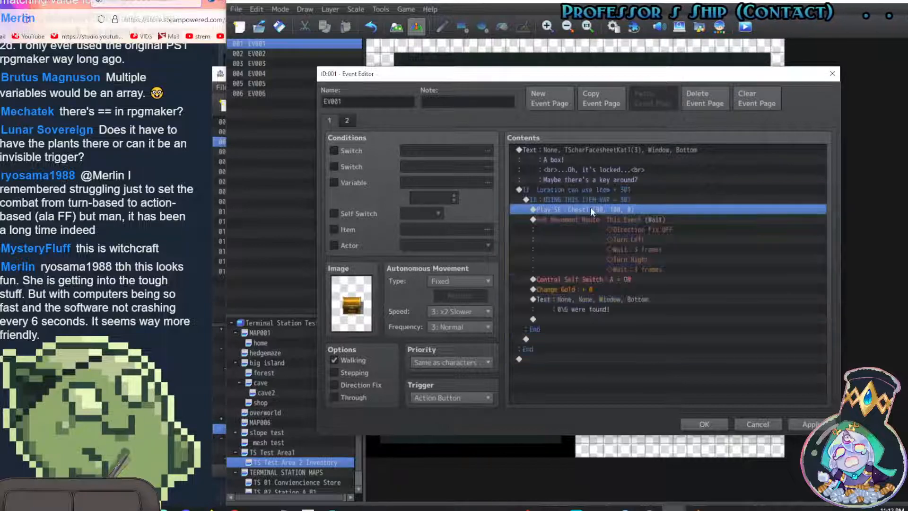
pyautogui.click(603, 191)
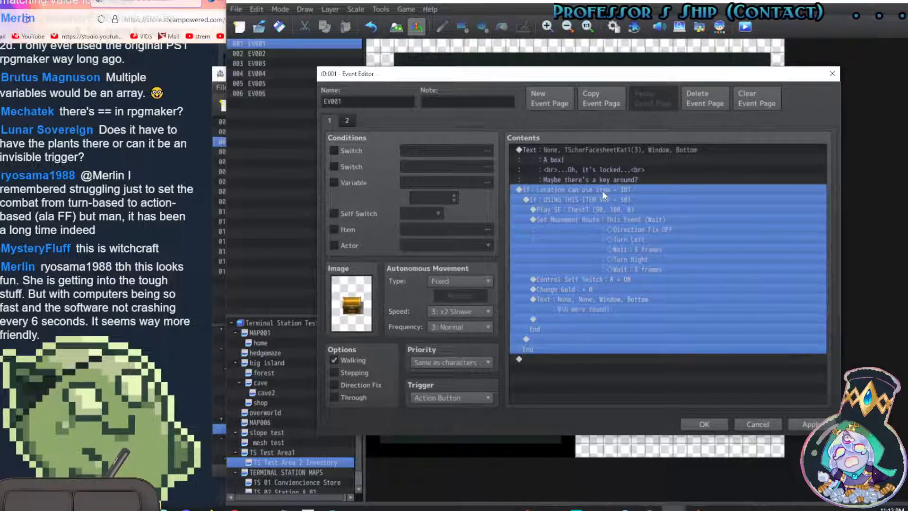
pyautogui.click(545, 360)
pyautogui.click(707, 428)
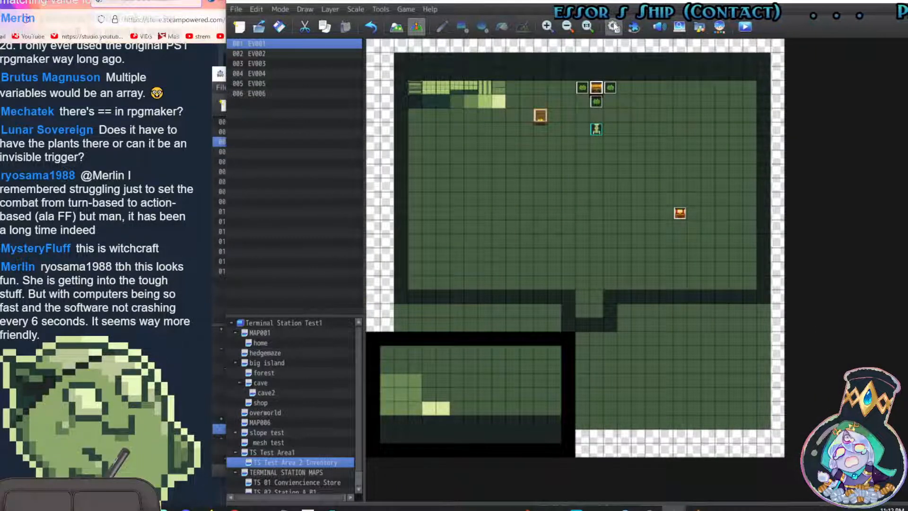
# Save and playtest the revised event by picking up the key and reading the locked box's message
pyautogui.click(745, 27)
pyautogui.click(557, 271)
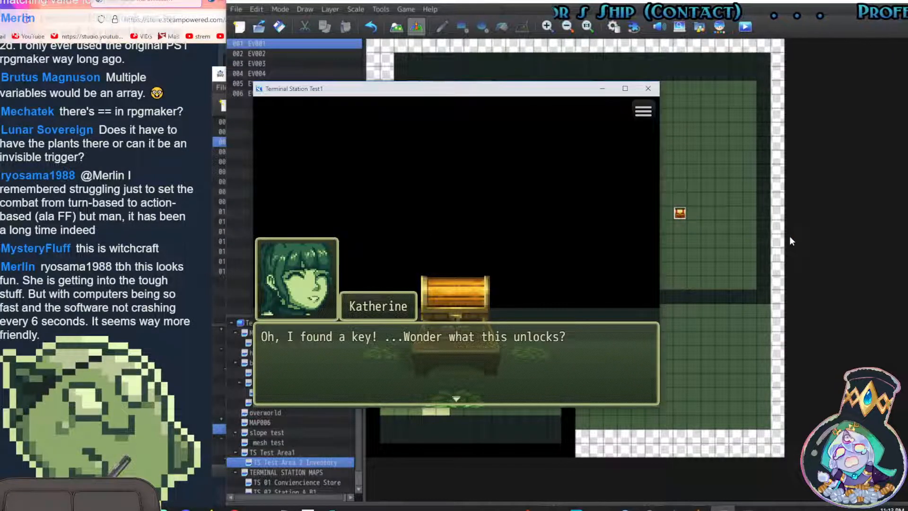
pyautogui.press('Return')
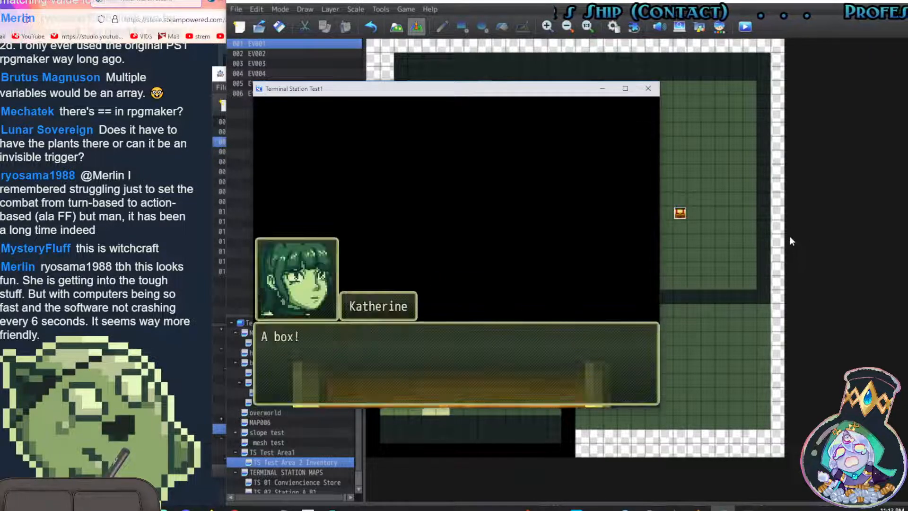
pyautogui.press('Return')
pyautogui.press('Return')
pyautogui.press('Return')
pyautogui.press('Return')
pyautogui.press('Return')
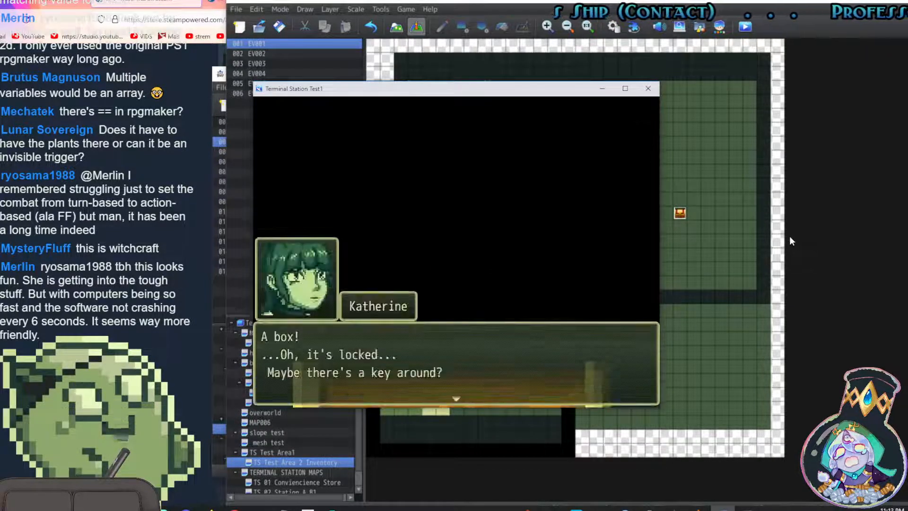
# Use the Lockbox Key from the in-game item menu at the locked box and read through the resulting messages
pyautogui.press('Escape')
pyautogui.press('Return')
pyautogui.press('Return')
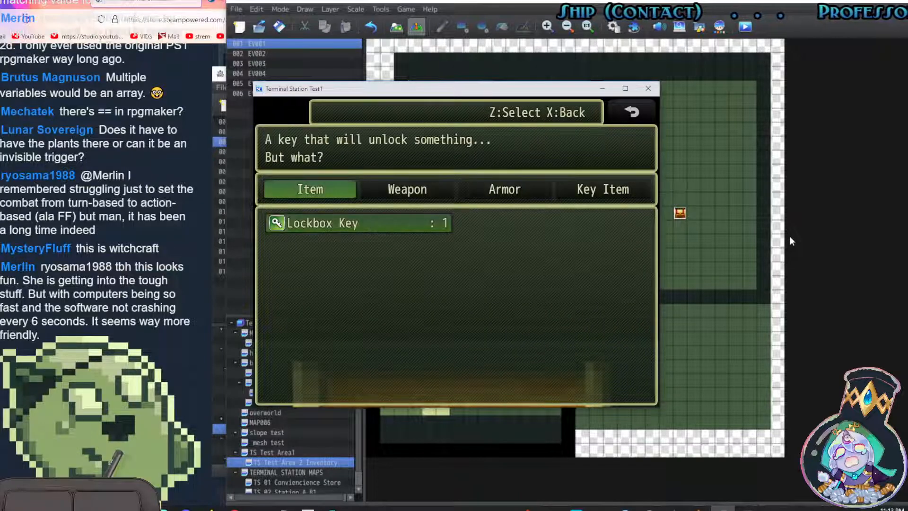
pyautogui.press('Return')
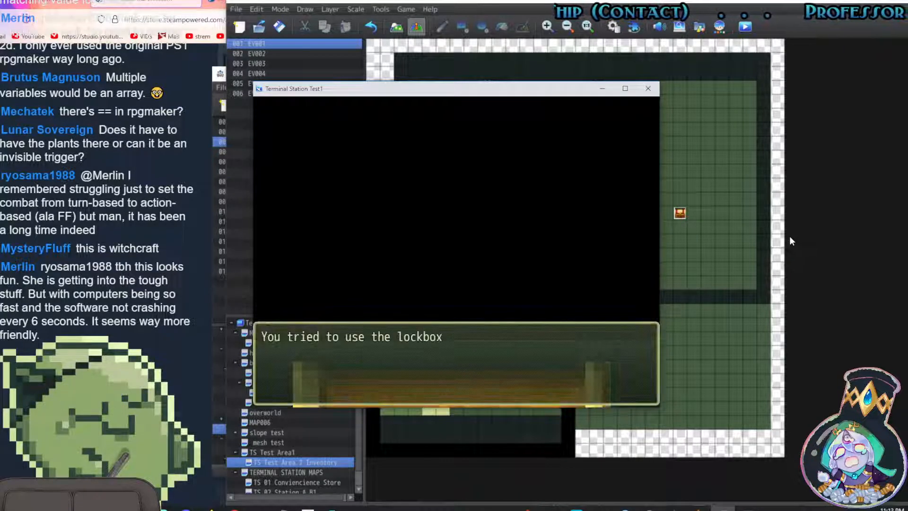
pyautogui.press('Return')
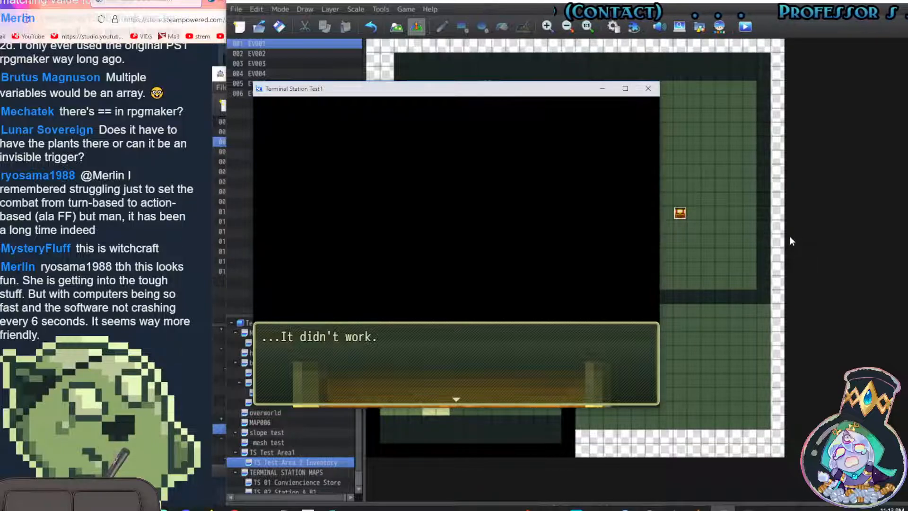
pyautogui.press('Return')
pyautogui.press('Return')
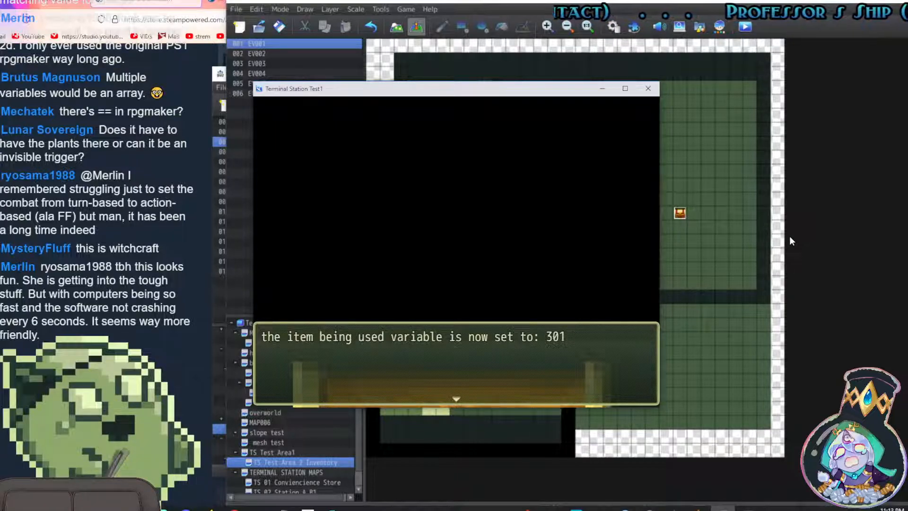
# Examine the locked box again after using the key, read its message, and close the playtest
pyautogui.press('Return')
pyautogui.press('Return')
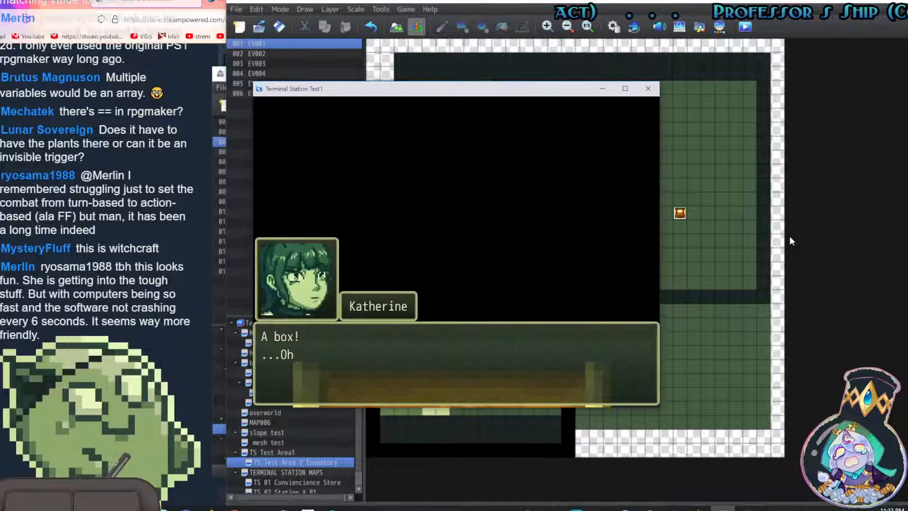
pyautogui.press('Return')
pyautogui.press('Return')
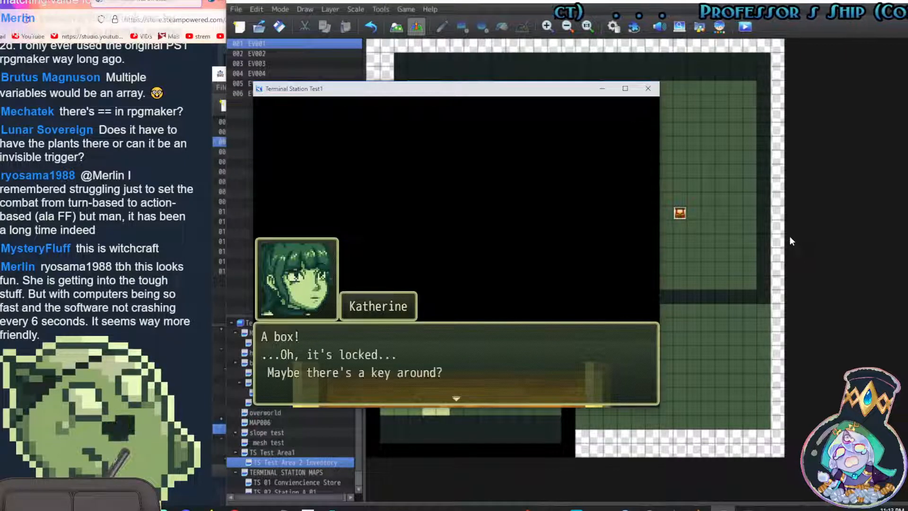
pyautogui.press('Return')
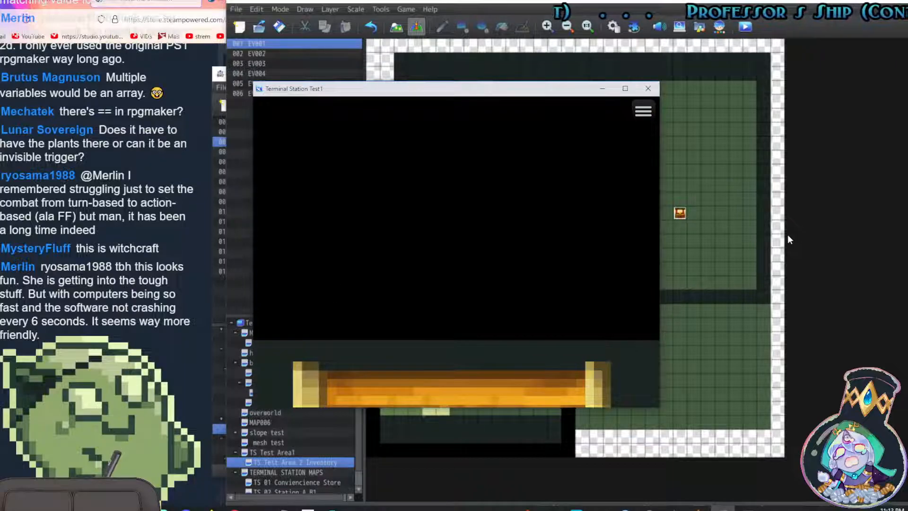
pyautogui.press('Return')
pyautogui.press('Return')
pyautogui.click(648, 89)
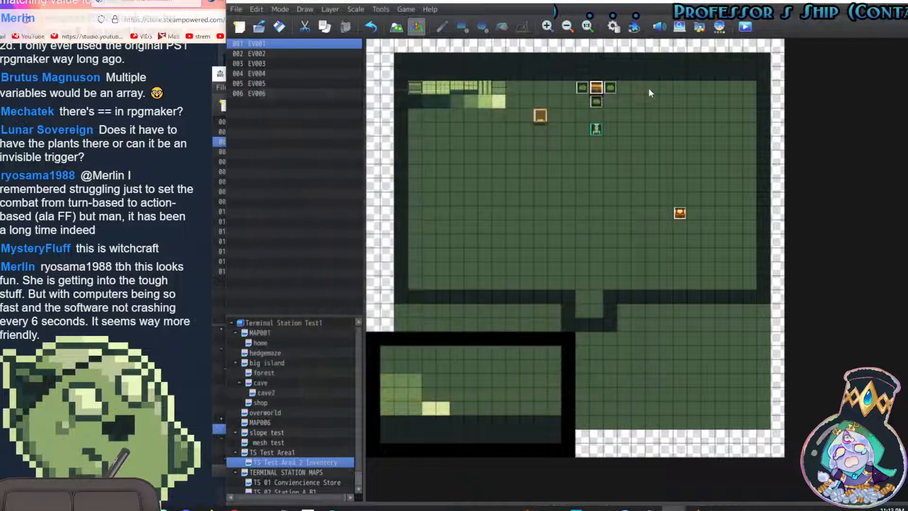
# Open EV001's outer conditional branch and rename variable 0299 to "VAR Loc can use item"
pyautogui.doubleClick(597, 89)
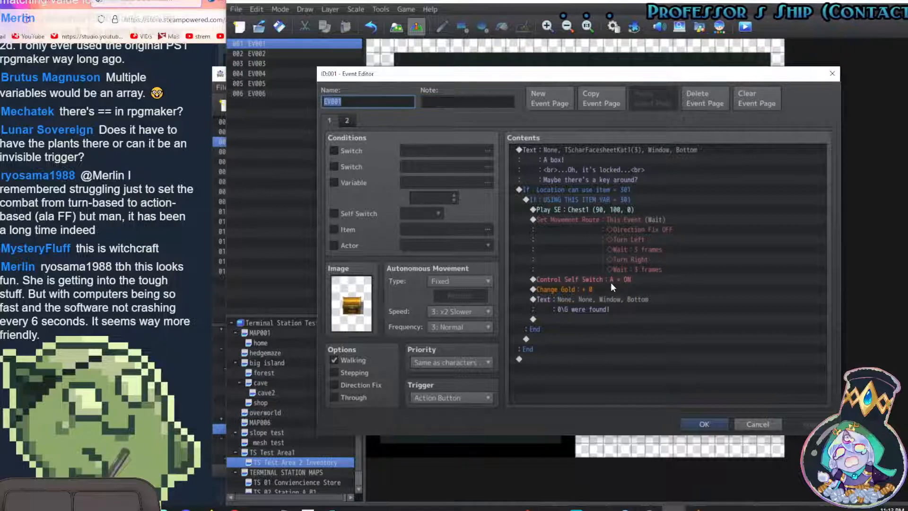
pyautogui.click(612, 189)
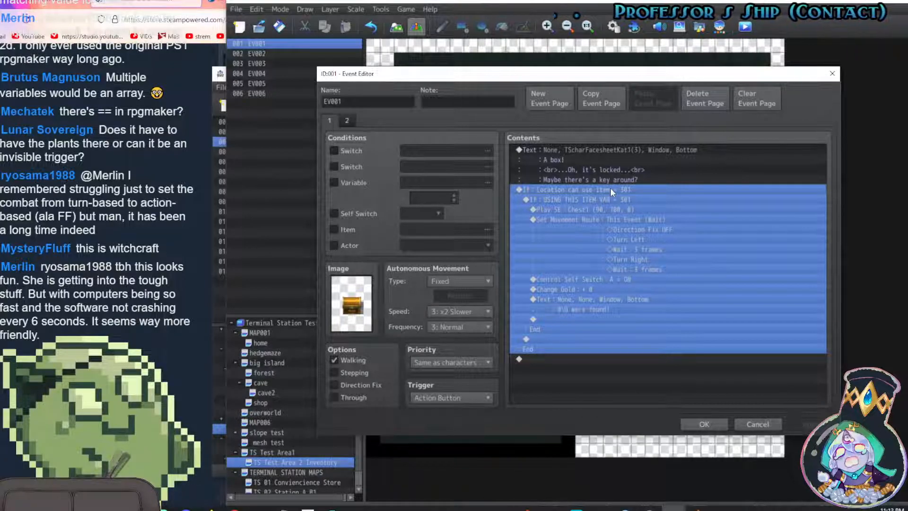
pyautogui.doubleClick(584, 189)
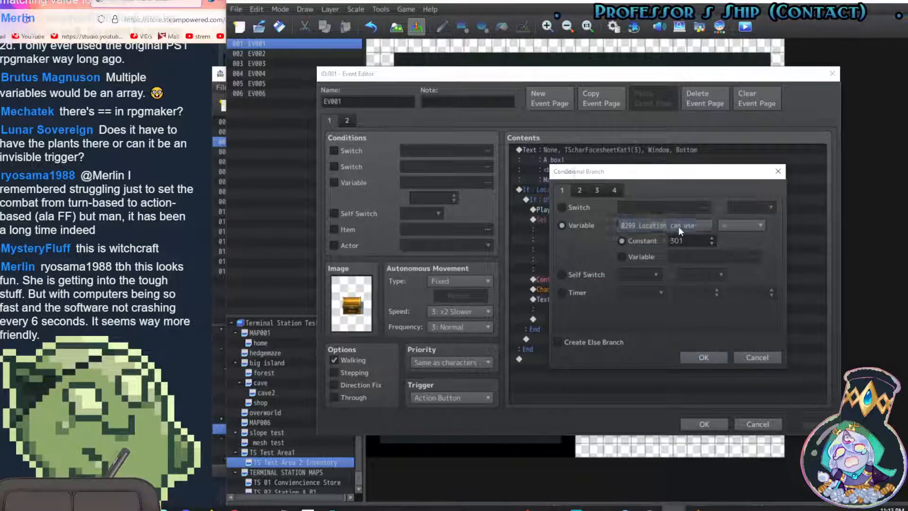
pyautogui.click(679, 226)
pyautogui.click(750, 348)
pyautogui.click(751, 339)
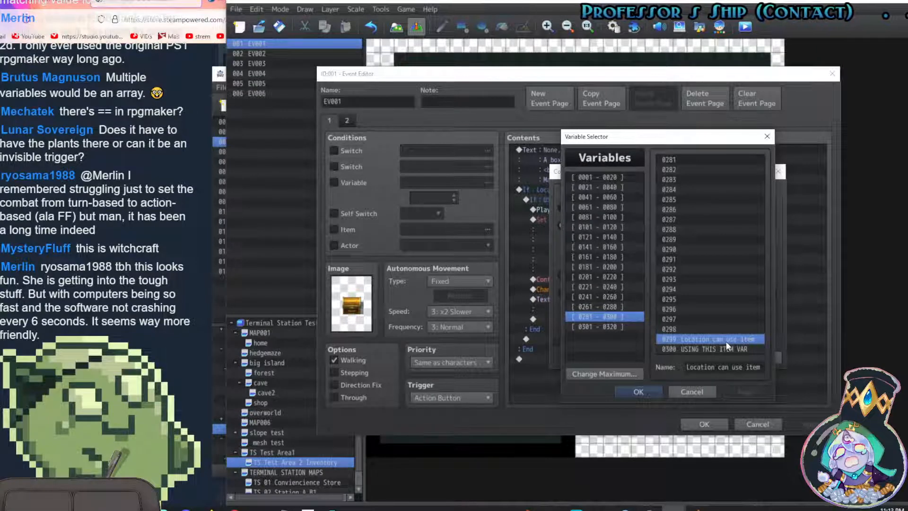
pyautogui.click(746, 367)
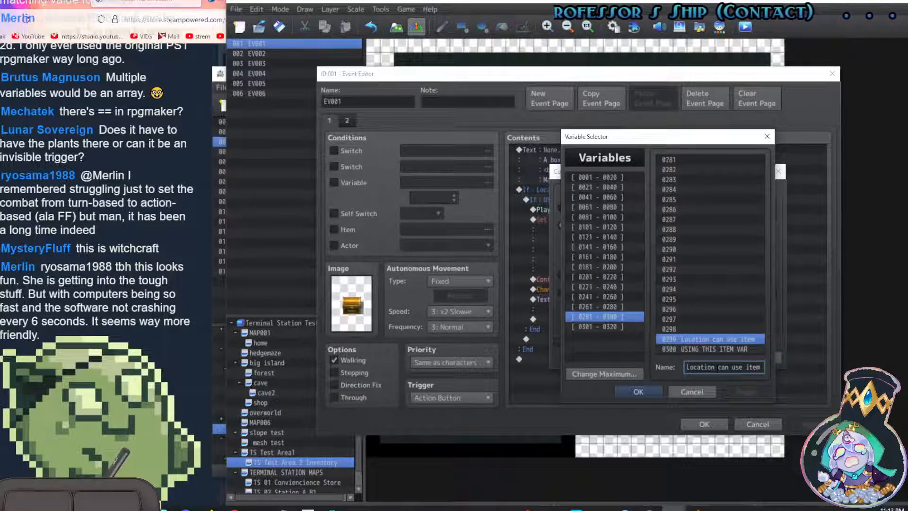
pyautogui.write('VAR')
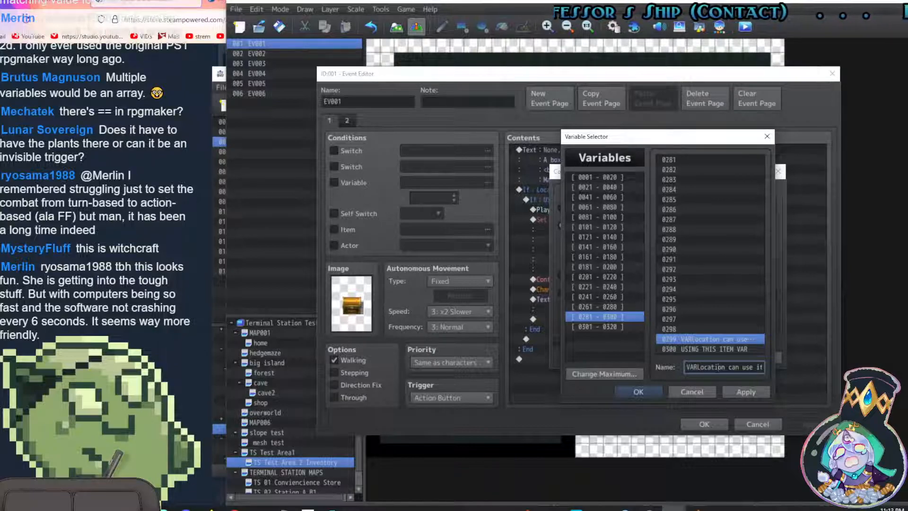
pyautogui.press('BackSpace')
pyautogui.press('BackSpace')
pyautogui.press('BackSpace')
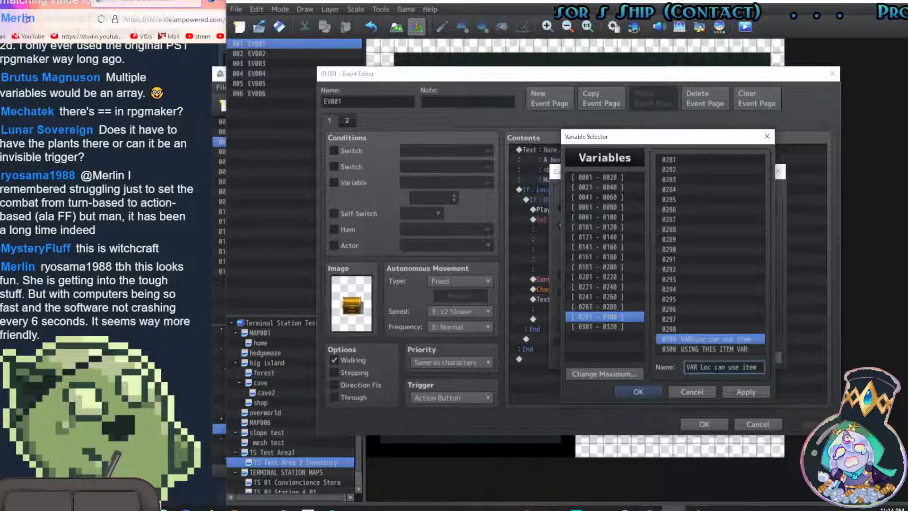
# Rename variable 0300 to "VAR USING THIS ITEM" and make it the outer branch's condition variable, equal to 301
pyautogui.click(736, 350)
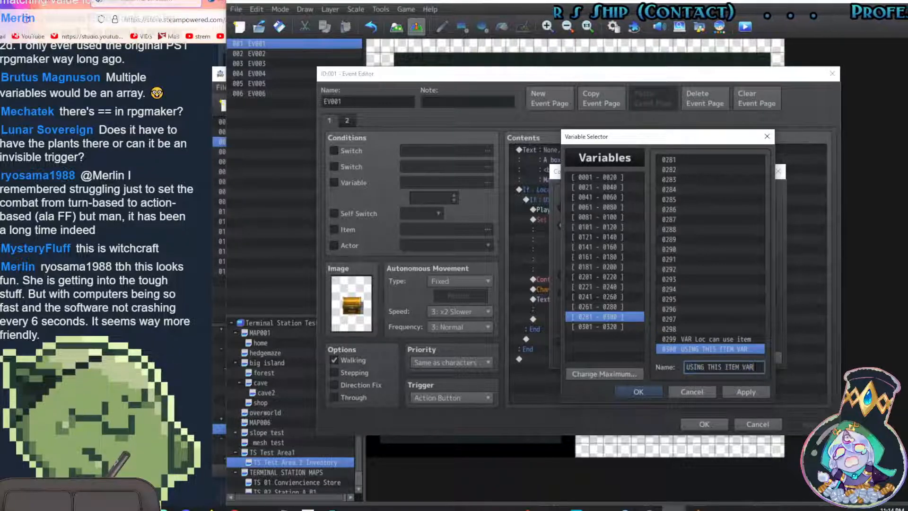
pyautogui.press('BackSpace')
pyautogui.press('BackSpace')
pyautogui.press('BackSpace')
pyautogui.press('BackSpace')
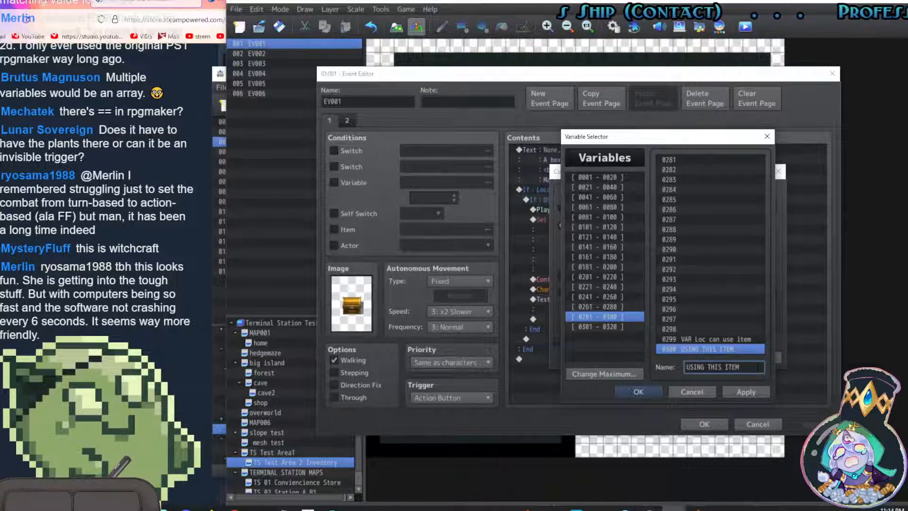
pyautogui.write('Var')
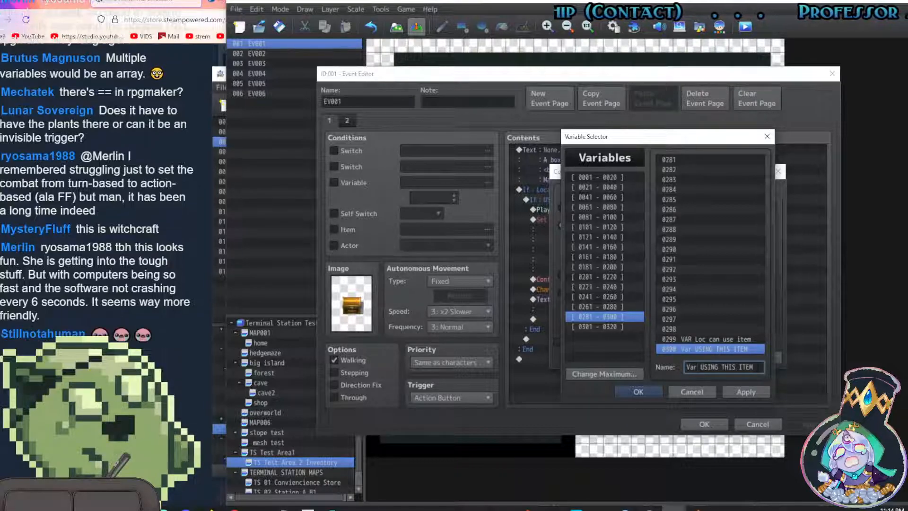
pyautogui.press('BackSpace')
pyautogui.press('BackSpace')
pyautogui.write('AR')
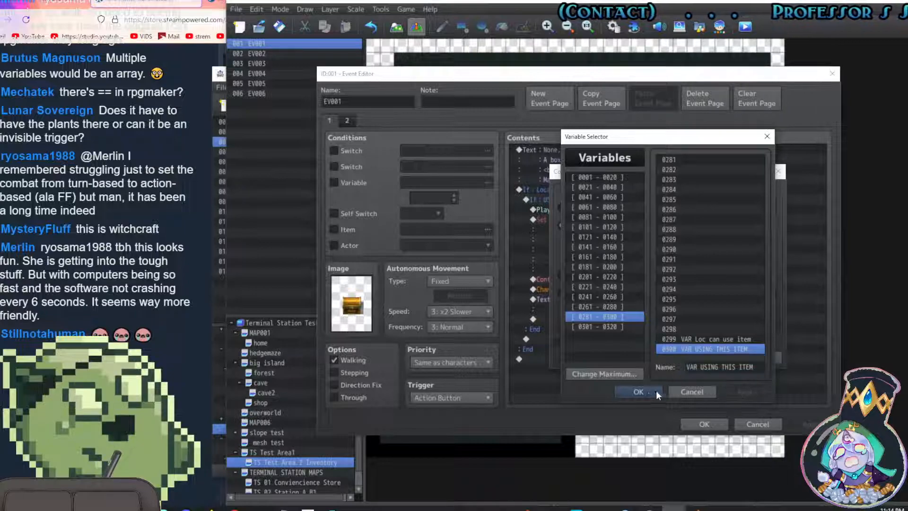
pyautogui.click(640, 392)
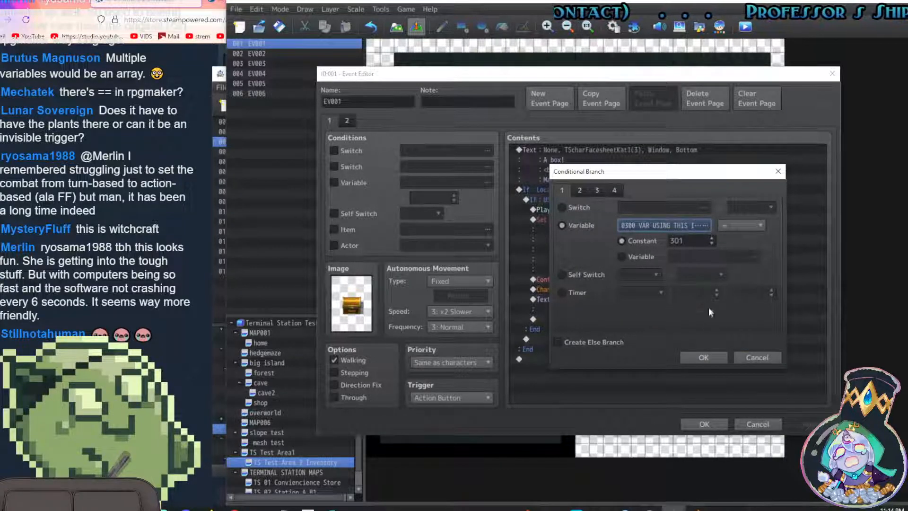
pyautogui.click(721, 353)
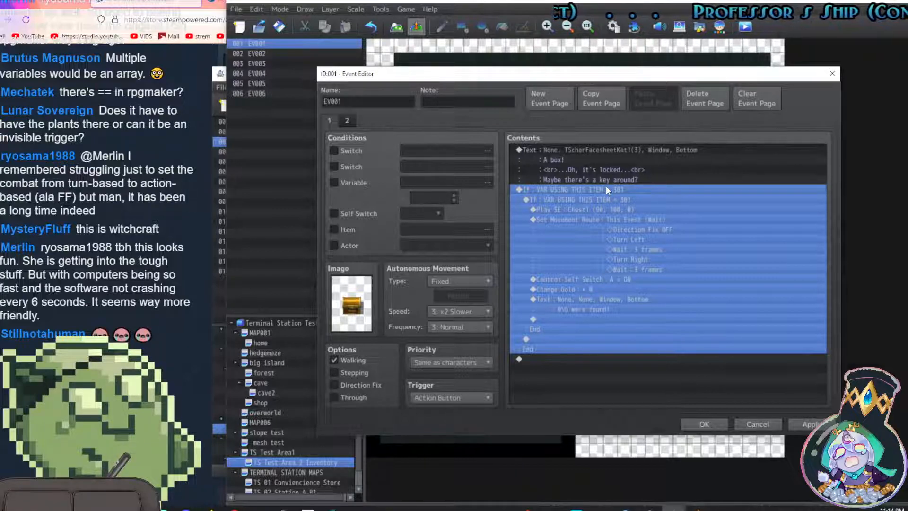
# Switch the nested branch's condition to variable 0299 "VAR Loc can use item" and save the event
pyautogui.click(600, 203)
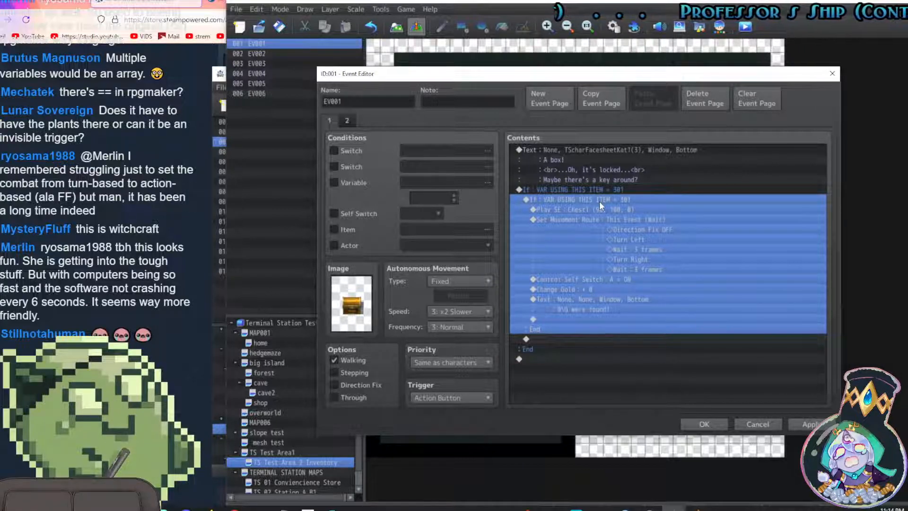
pyautogui.doubleClick(601, 201)
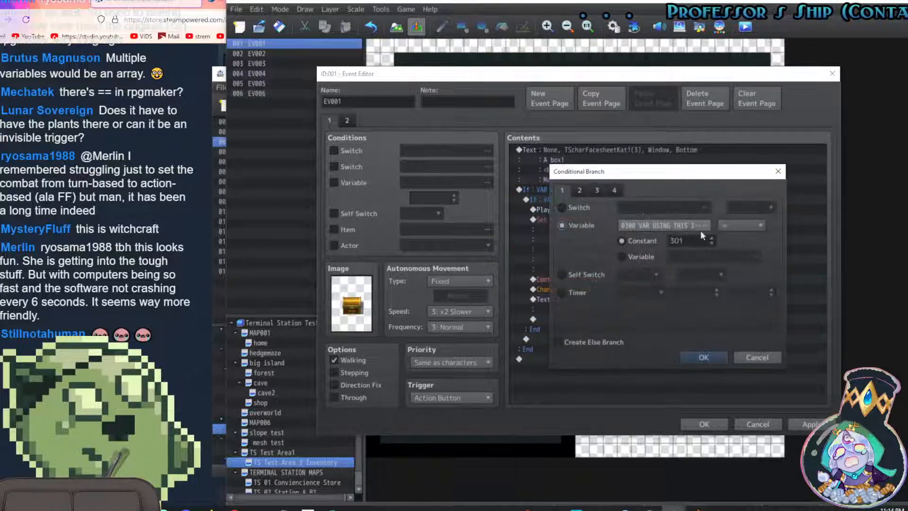
pyautogui.click(705, 223)
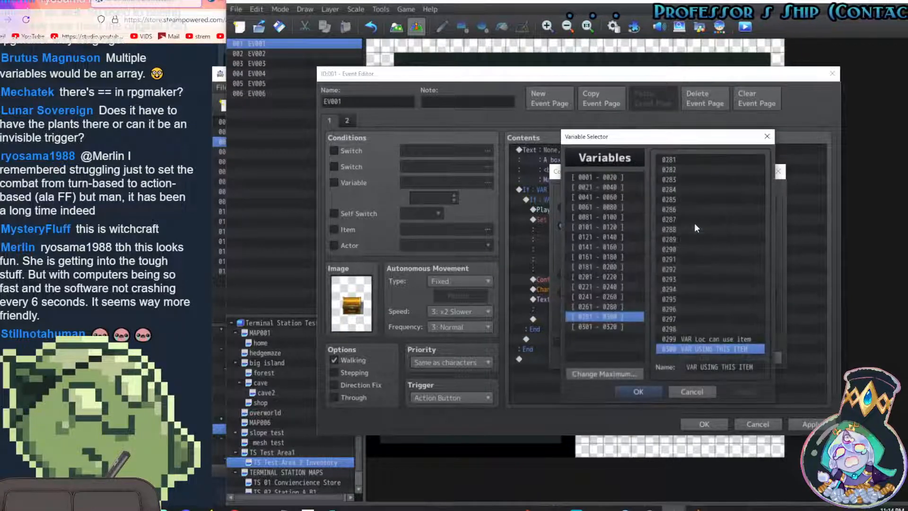
pyautogui.click(710, 339)
pyautogui.click(639, 391)
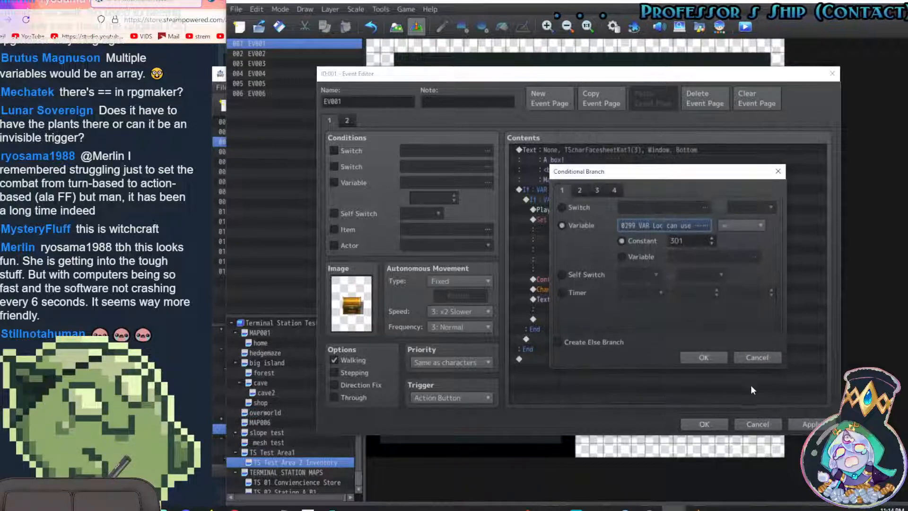
pyautogui.click(704, 357)
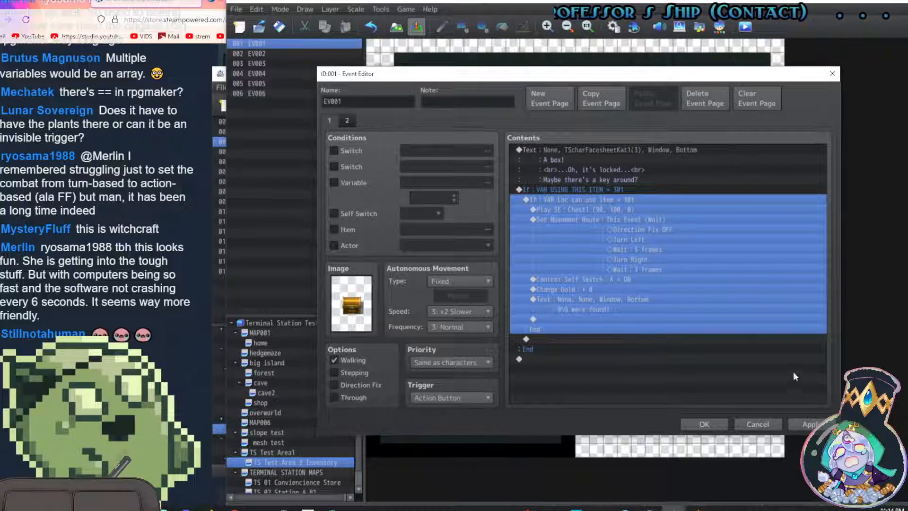
pyautogui.click(704, 424)
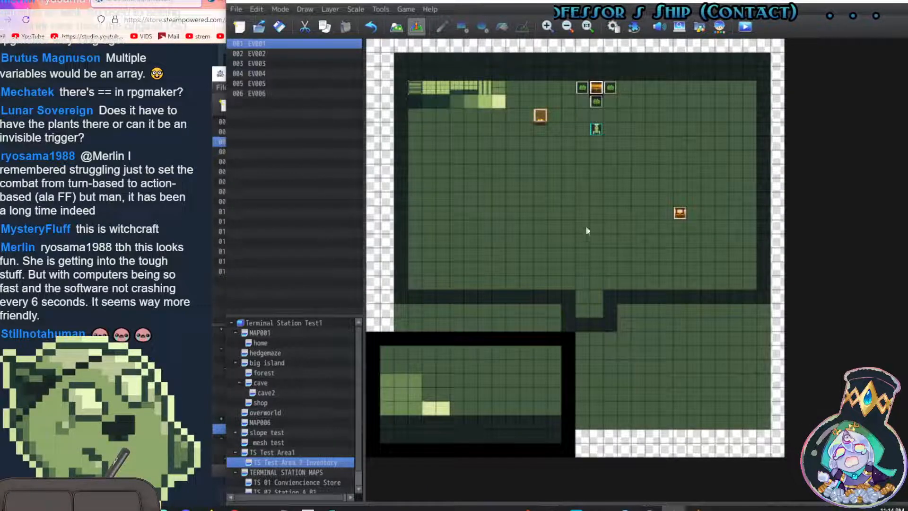
# Create a new event just right of the plant below the box and give it the dark-haired character sprite from the Nature sheet
pyautogui.doubleClick(614, 102)
pyautogui.doubleClick(350, 294)
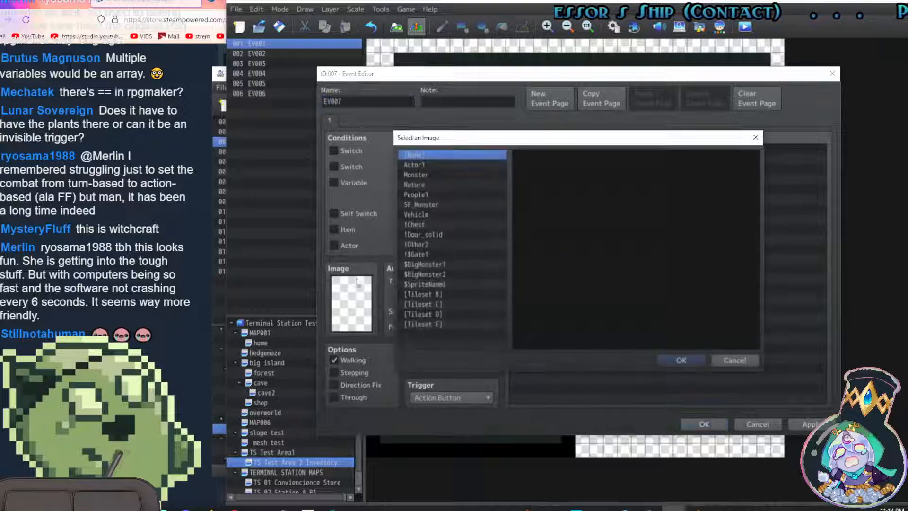
pyautogui.click(414, 165)
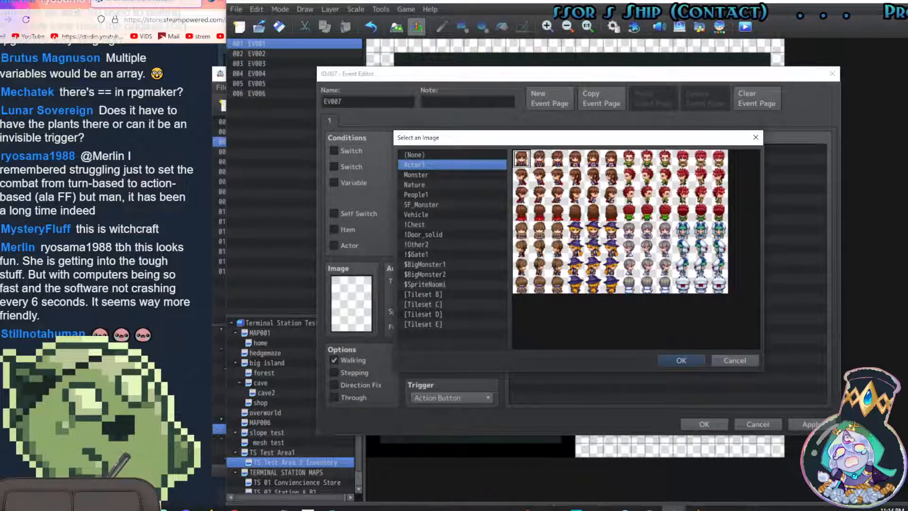
pyautogui.click(416, 175)
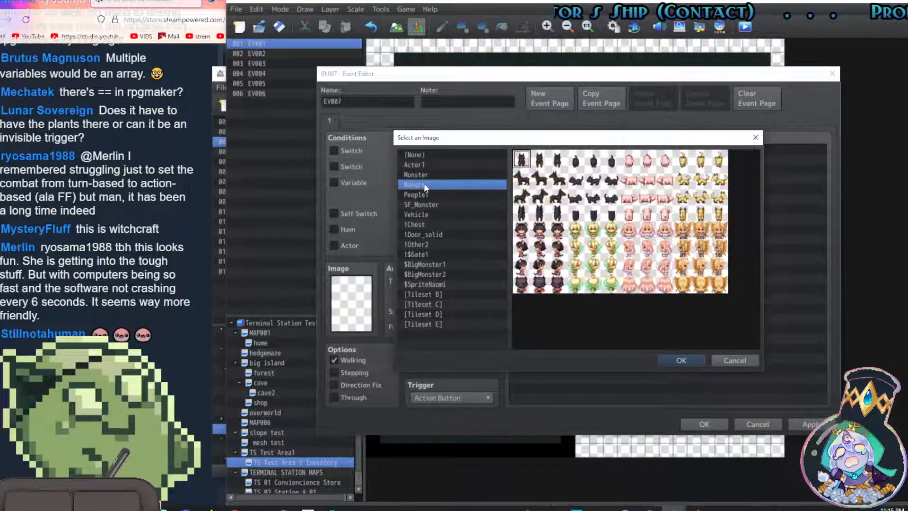
pyautogui.click(420, 191)
pyautogui.click(419, 185)
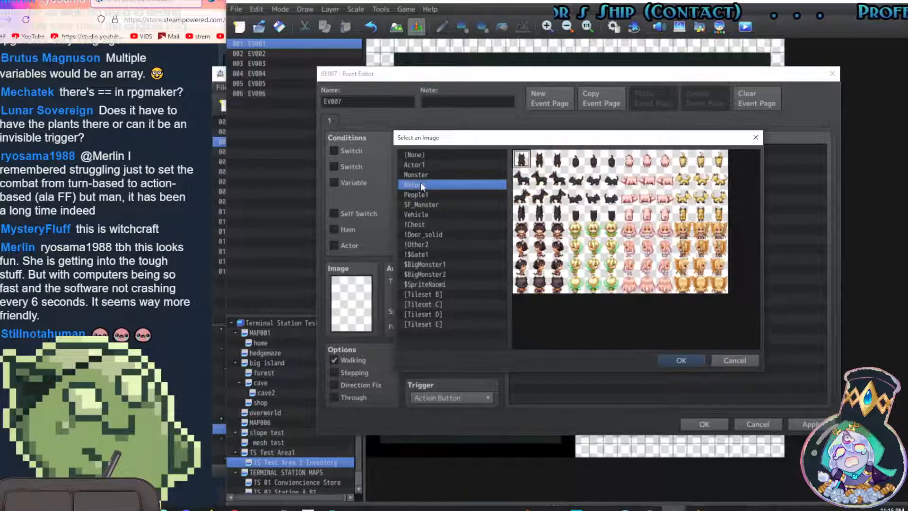
pyautogui.click(539, 231)
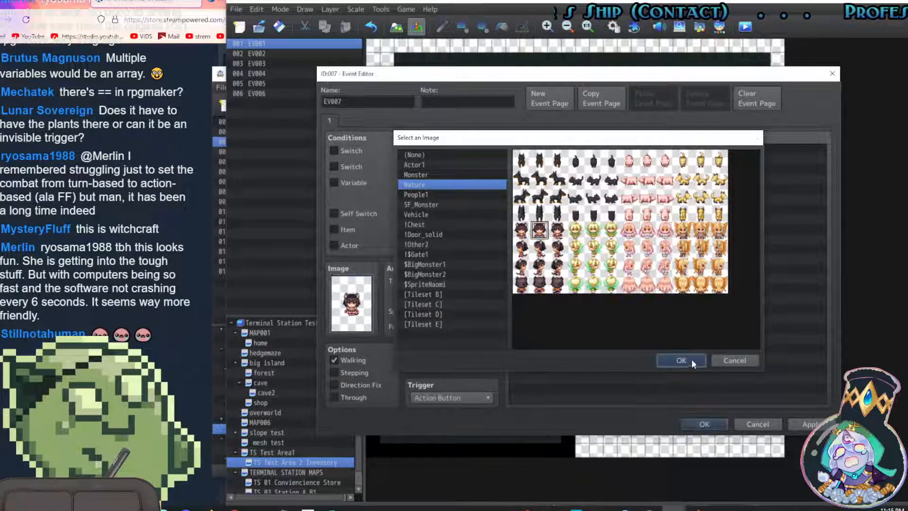
# Assign the dark-haired cat-girl sprite from Nature to event EV007 and add a Show Text command containing \V[299]
pyautogui.click(691, 360)
pyautogui.doubleClick(575, 152)
pyautogui.click(576, 153)
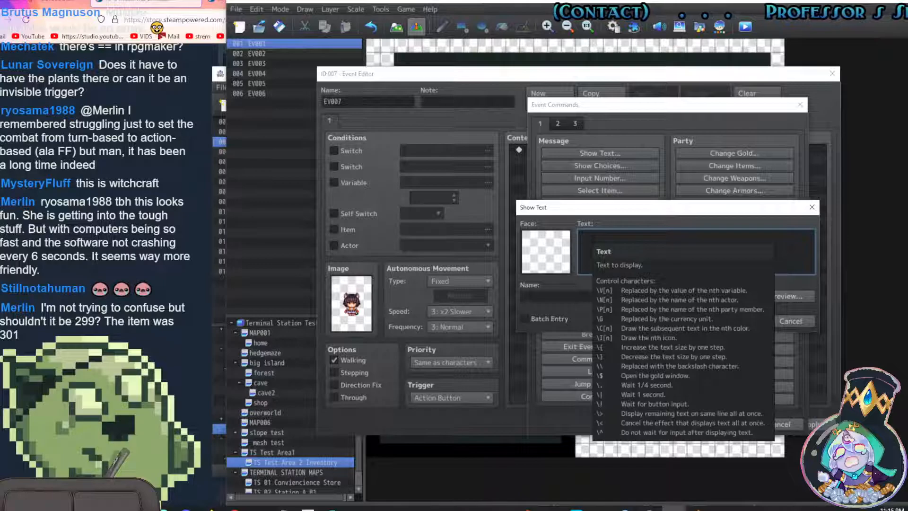
pyautogui.write('\\V[')
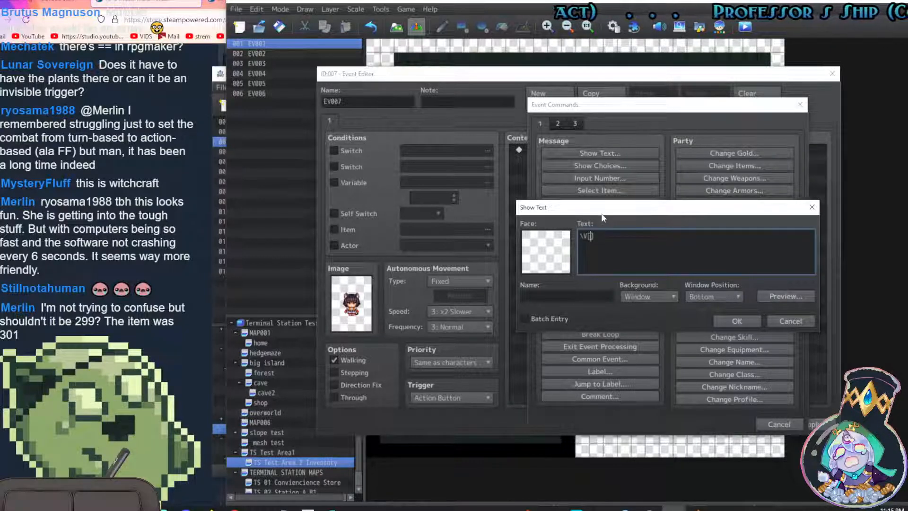
pyautogui.write('299')
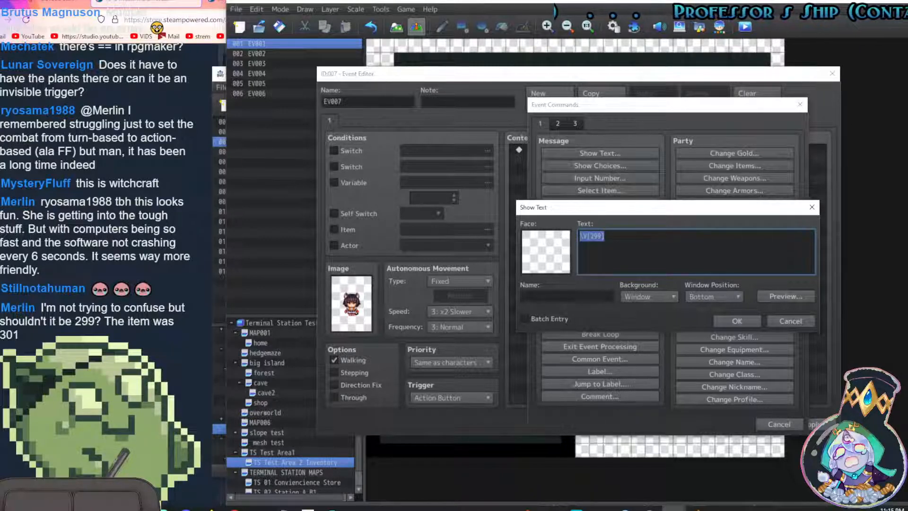
# Add a <br> line and a third line reading \V[300] to the message text
pyautogui.press('Right')
pyautogui.press('Return')
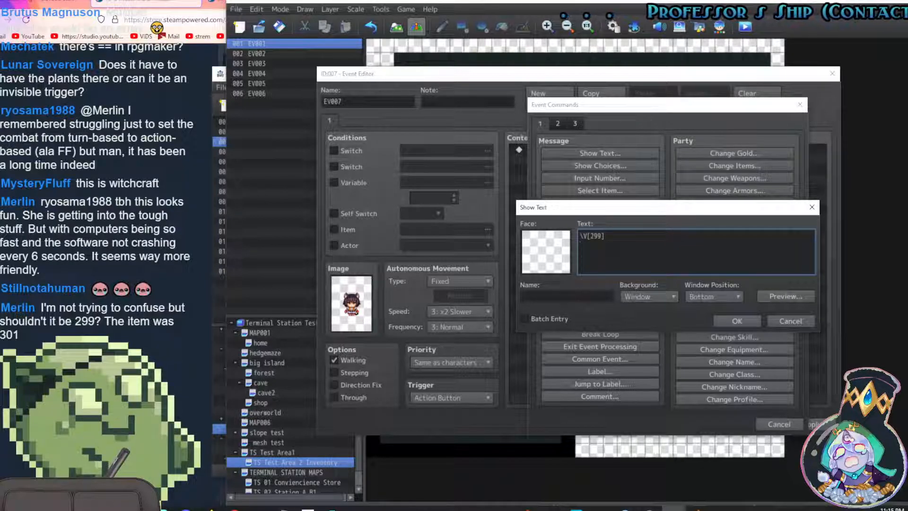
pyautogui.write('<br')
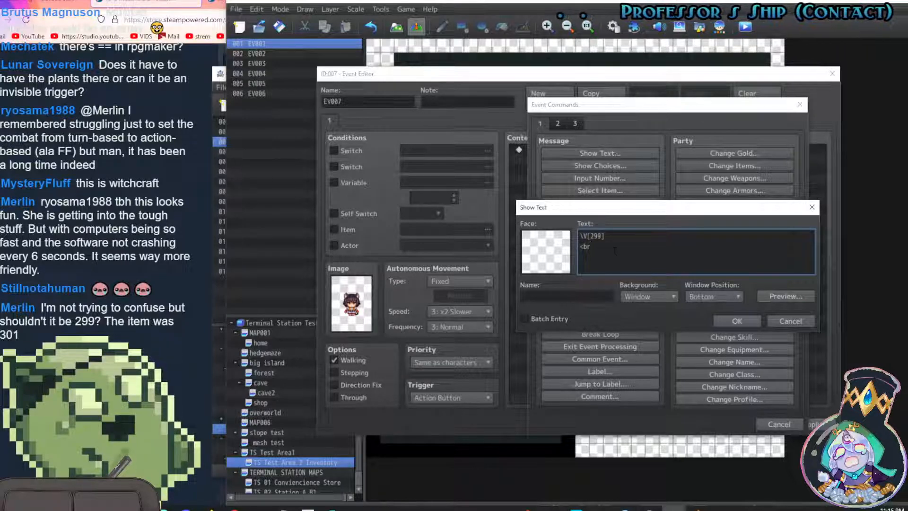
pyautogui.write('>')
pyautogui.press('Return')
pyautogui.write('\\V[299]')
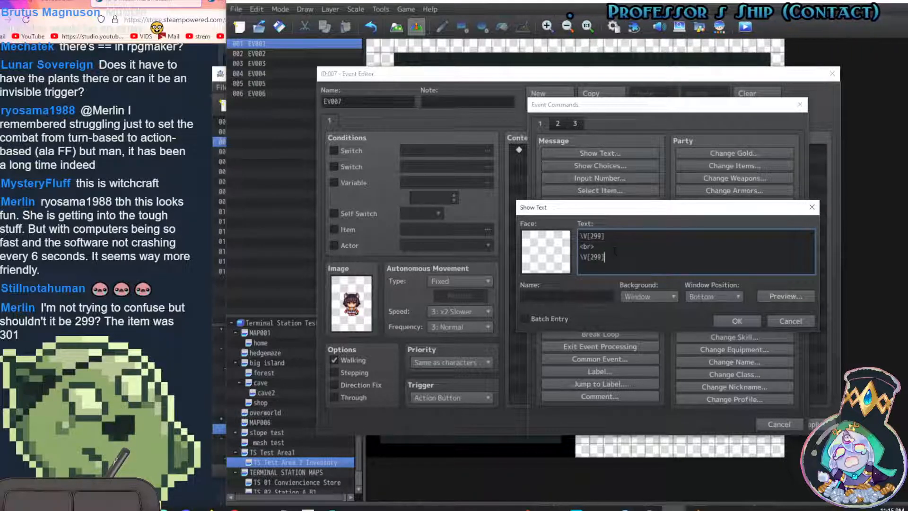
pyautogui.press('BackSpace')
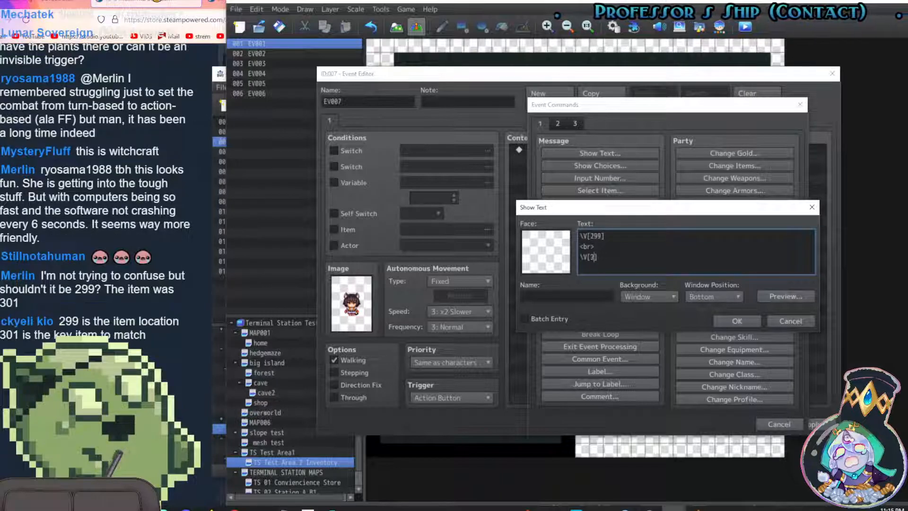
pyautogui.press('BackSpace')
pyautogui.write('3001')
pyautogui.press('BackSpace')
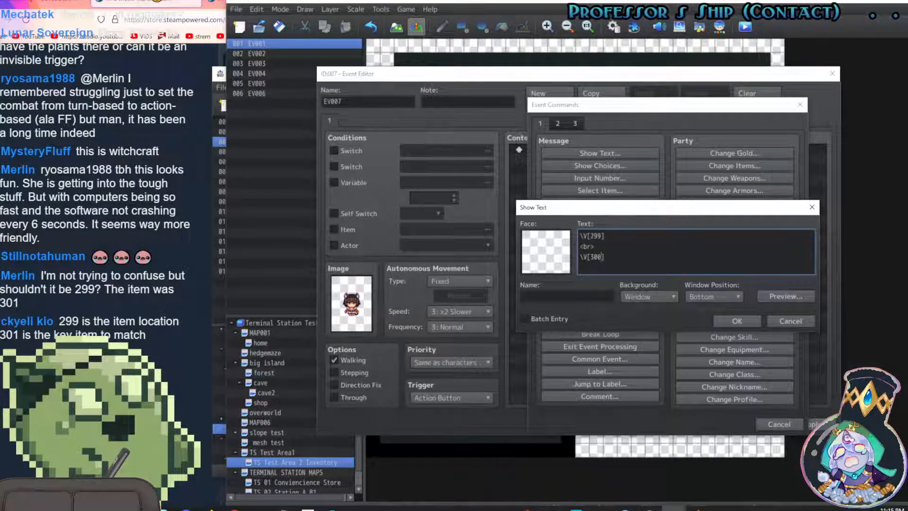
pyautogui.write('0')
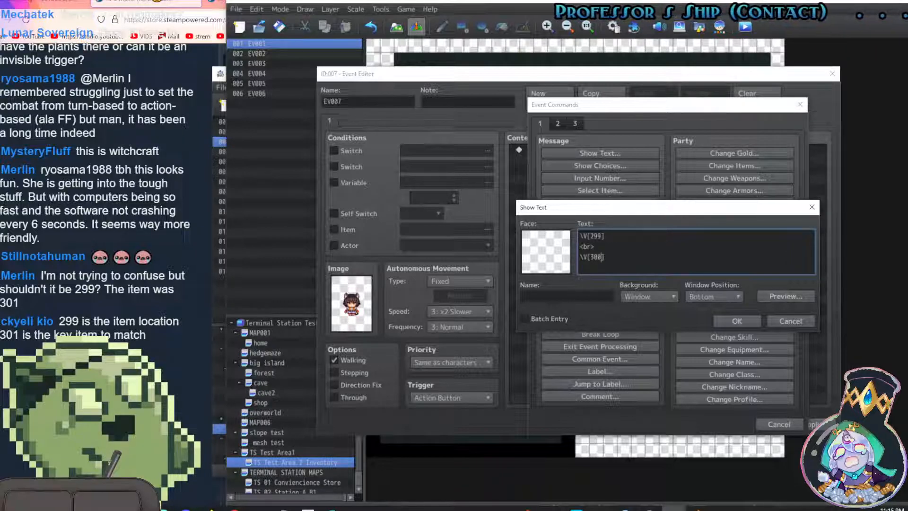
# Prefix \V[299] on the first line with the label "the value of the location variable is: "
pyautogui.click(584, 236)
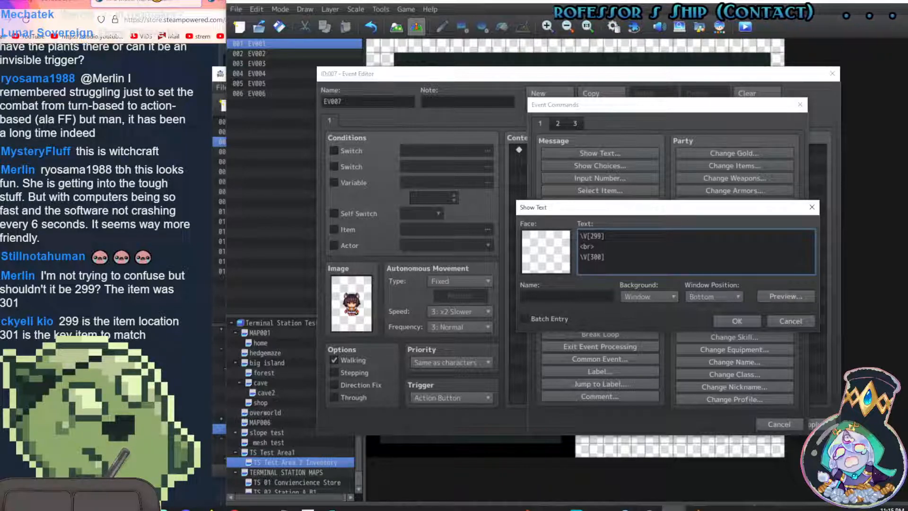
pyautogui.write('the v')
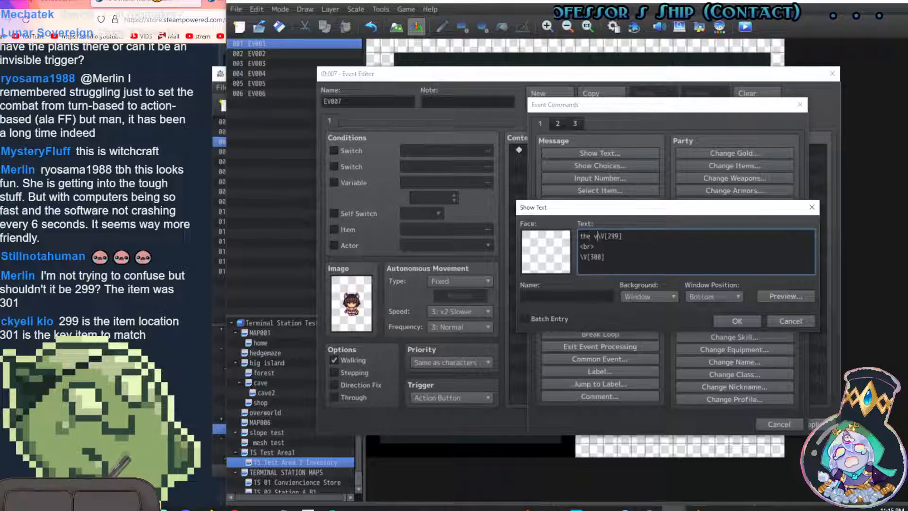
pyautogui.write('alue of che locationt')
pyautogui.press('BackSpace')
pyautogui.write('variable is:')
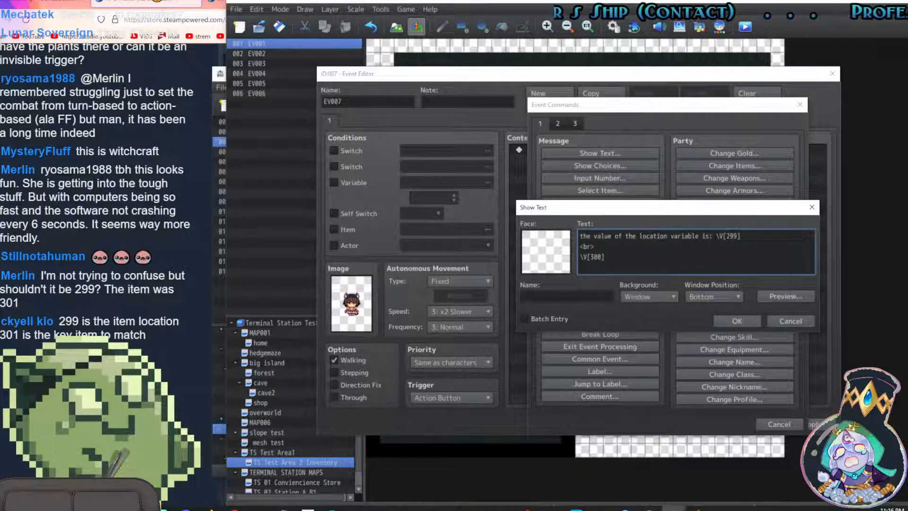
# Copy the label before \V[300], reword it to "the value of the item used variable is: ", and confirm the message and event
pyautogui.moveTo(720, 235); pyautogui.dragTo(570, 239)
pyautogui.hotkey('ctrl', 'c')
pyautogui.click(580, 257)
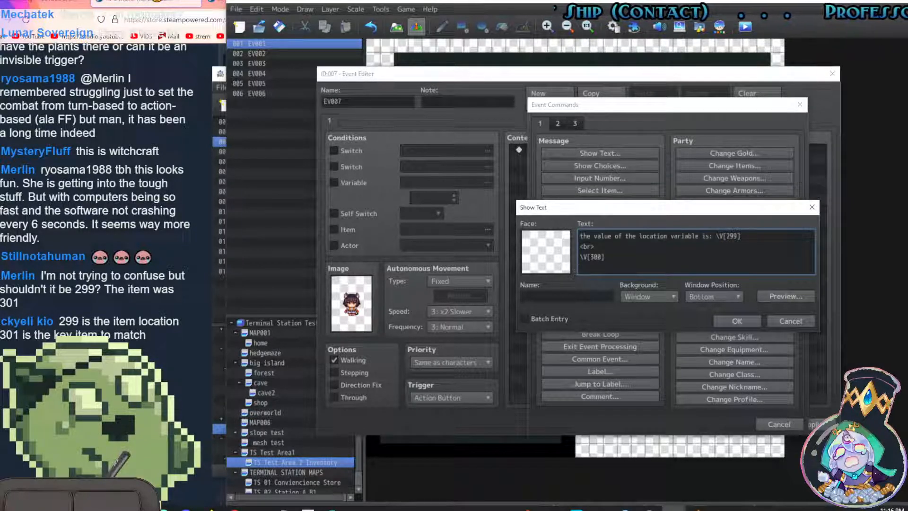
pyautogui.hotkey('ctrl', 'v')
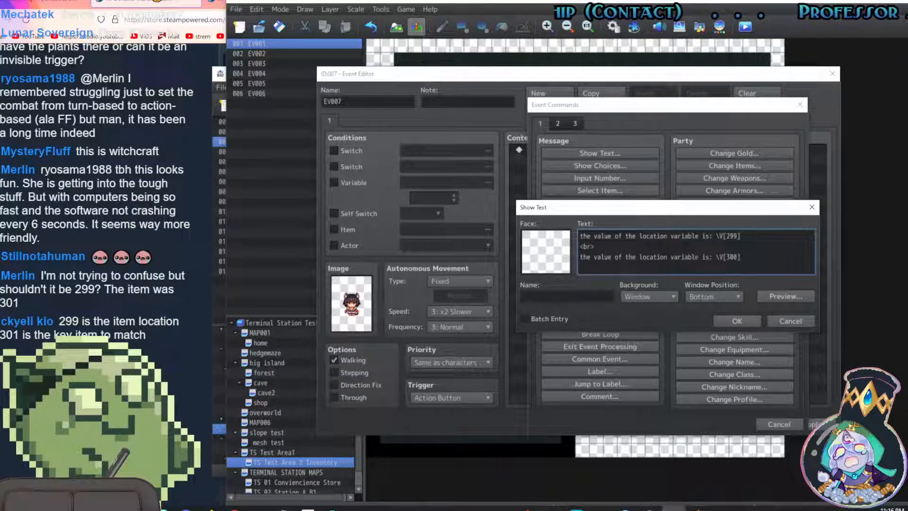
pyautogui.write('item used')
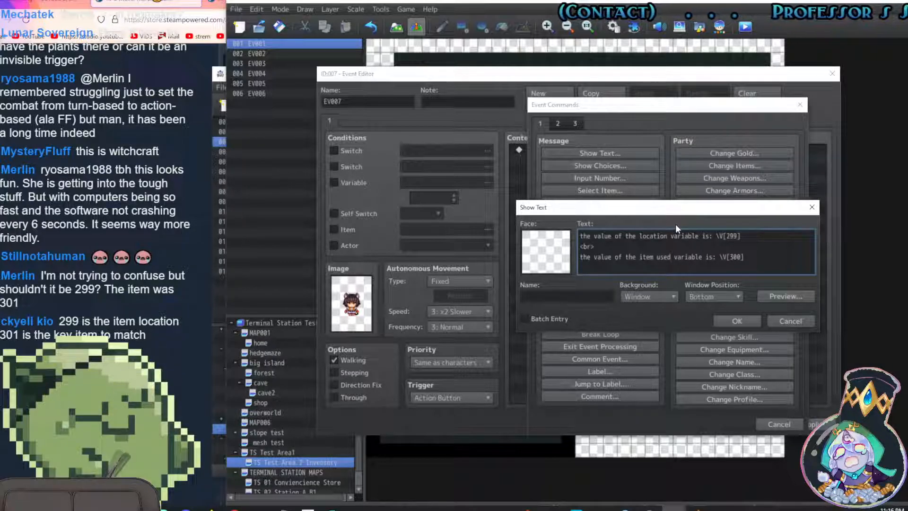
pyautogui.moveTo(675, 224)
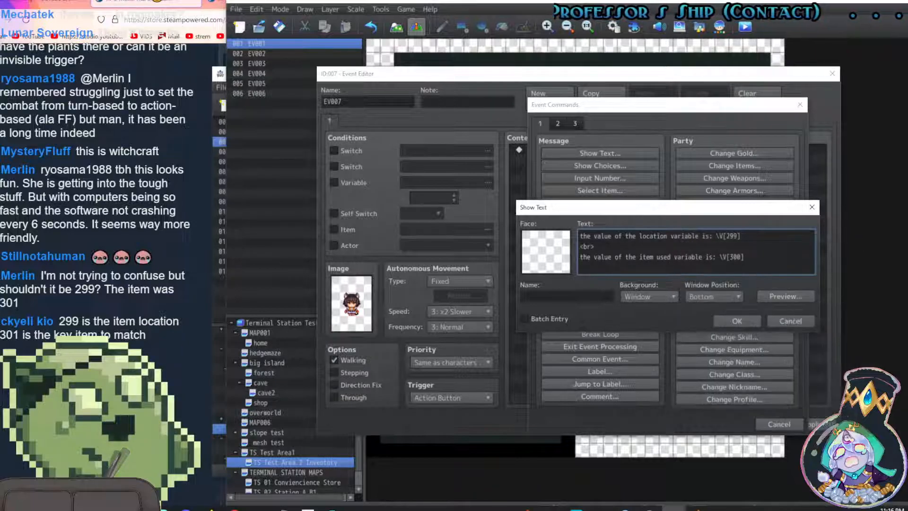
pyautogui.click(741, 321)
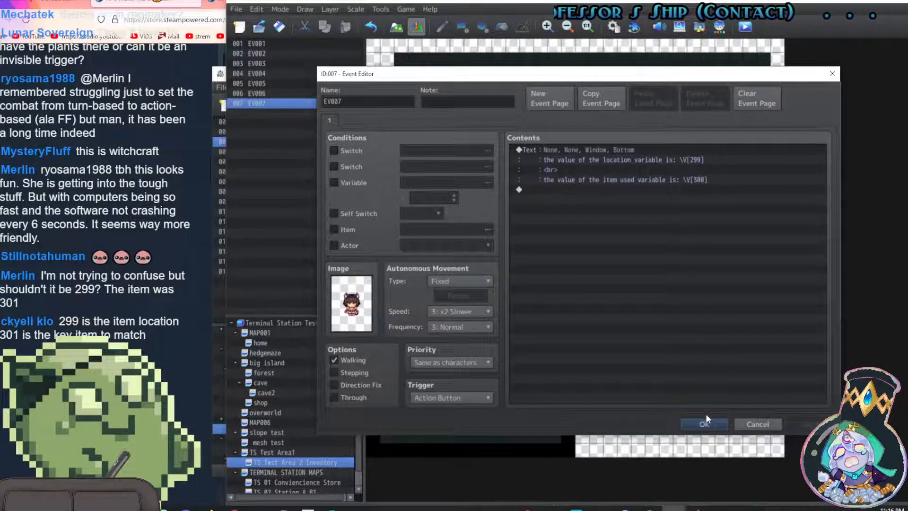
pyautogui.click(706, 422)
# Save the changes and playtest the map, reading the cat-girl's variable message before ending the test
pyautogui.click(745, 27)
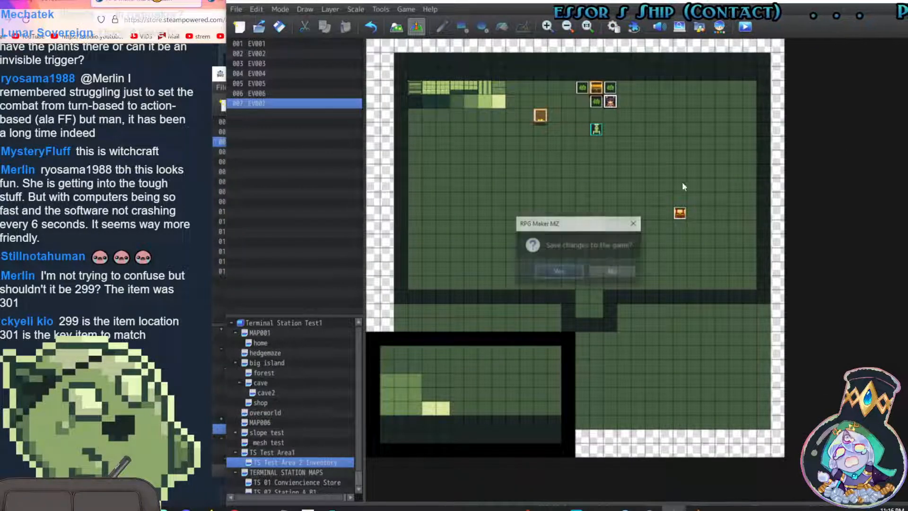
pyautogui.click(567, 269)
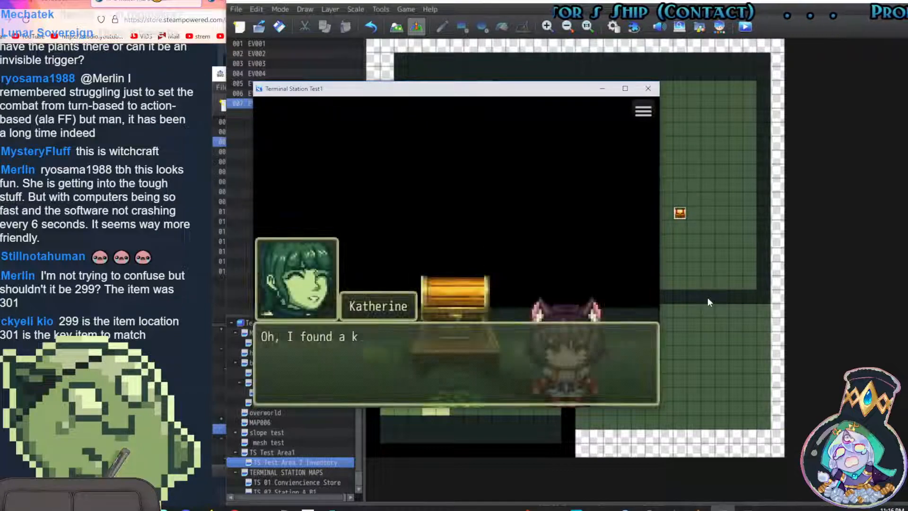
pyautogui.press('Return')
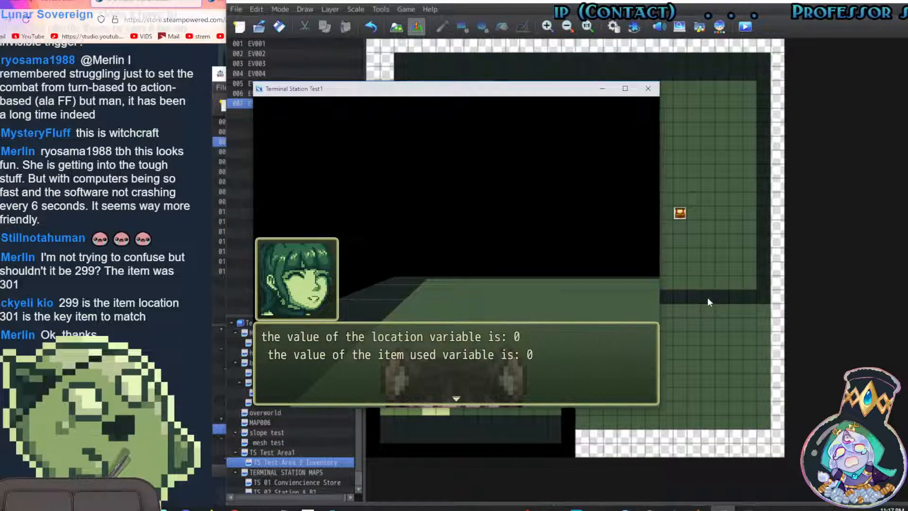
pyautogui.press('Return')
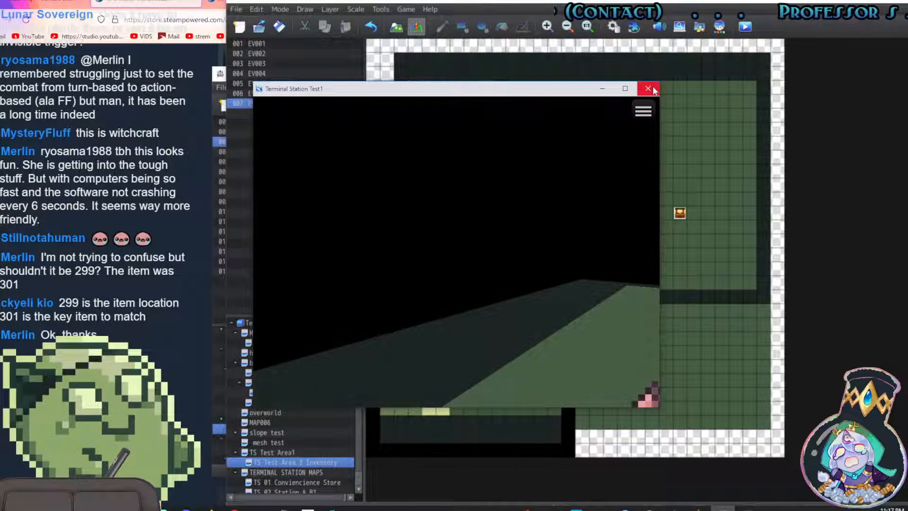
pyautogui.click(648, 89)
# Check the variable 0299 assignment on the second page of plant event EV003 and the message contents of EV007
pyautogui.doubleClick(597, 102)
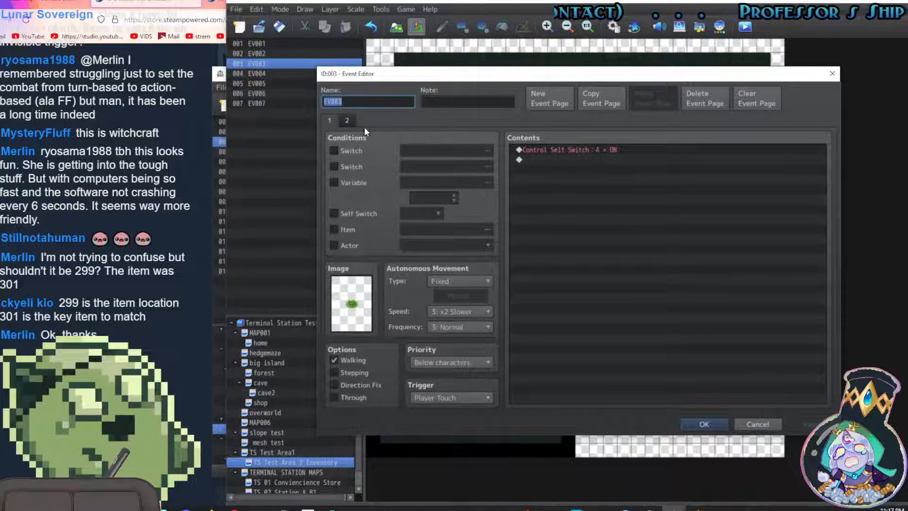
pyautogui.click(348, 119)
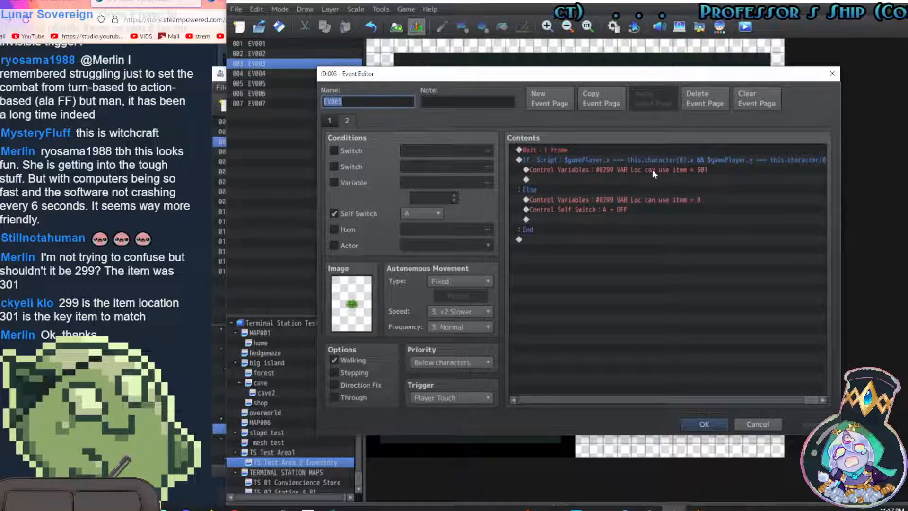
pyautogui.click(702, 169)
pyautogui.doubleClick(693, 174)
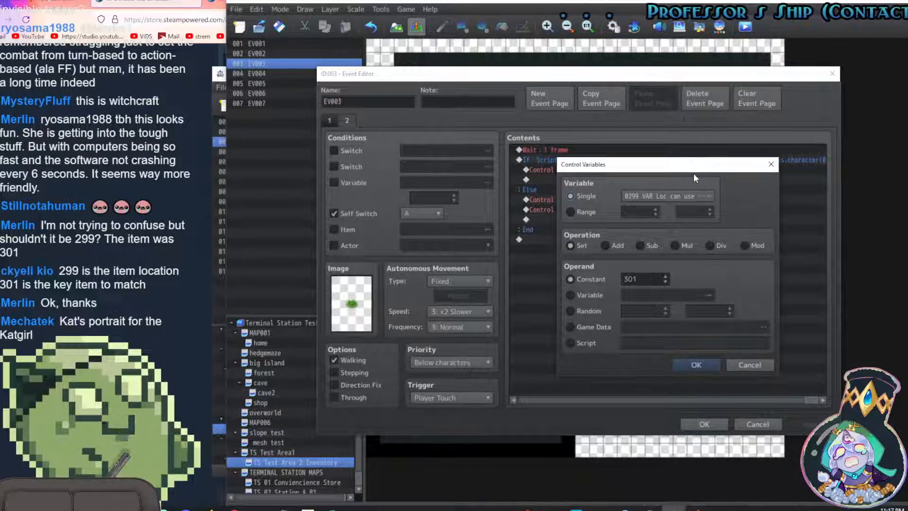
pyautogui.click(703, 365)
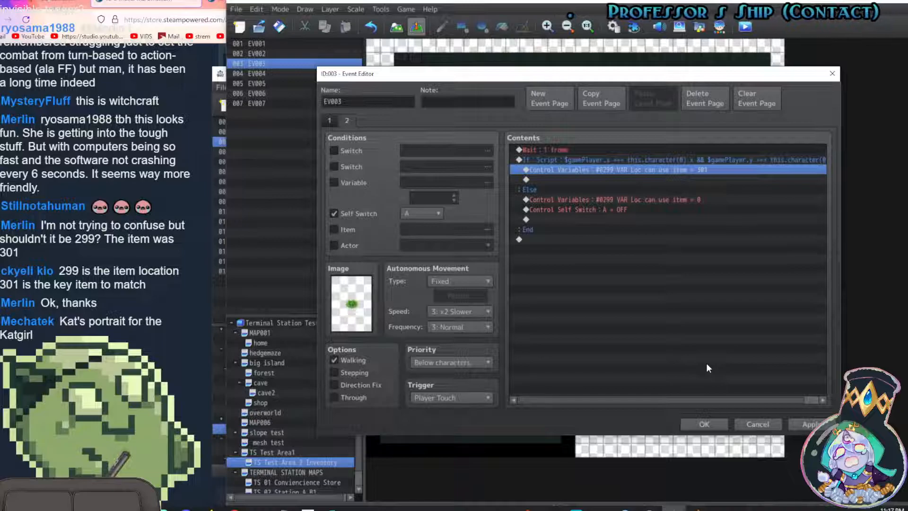
pyautogui.click(758, 423)
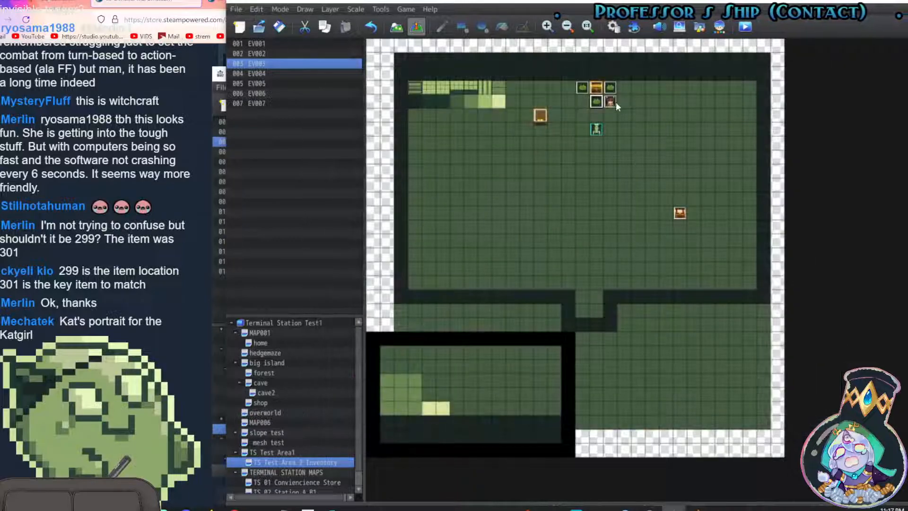
pyautogui.doubleClick(611, 101)
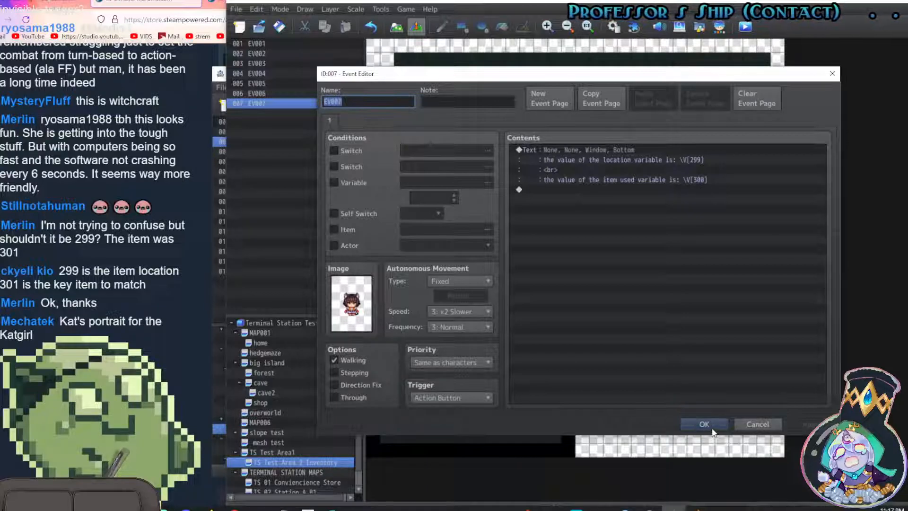
pyautogui.click(686, 422)
# Start another playtest, dismiss the found-key dialogue, and talk to the cat-girl to read both variables before using any item
pyautogui.click(744, 28)
pyautogui.press('Return')
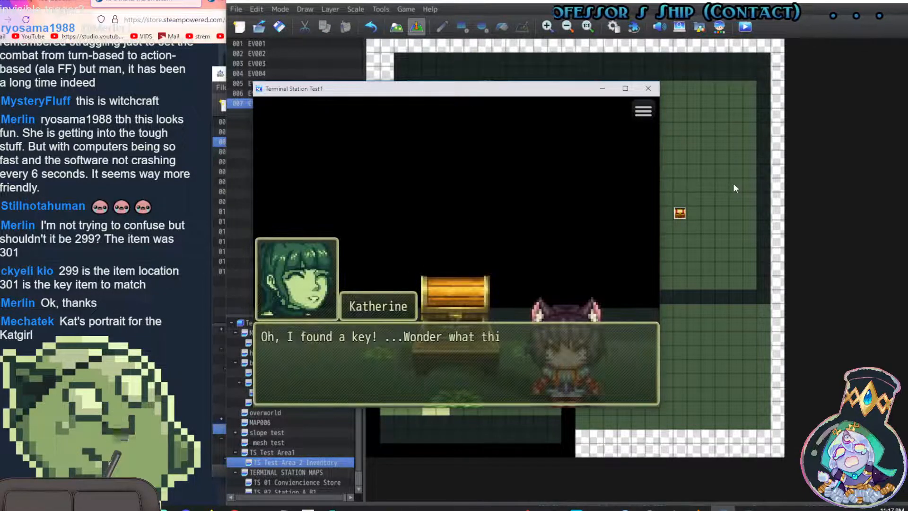
pyautogui.press('Return')
pyautogui.press('Up')
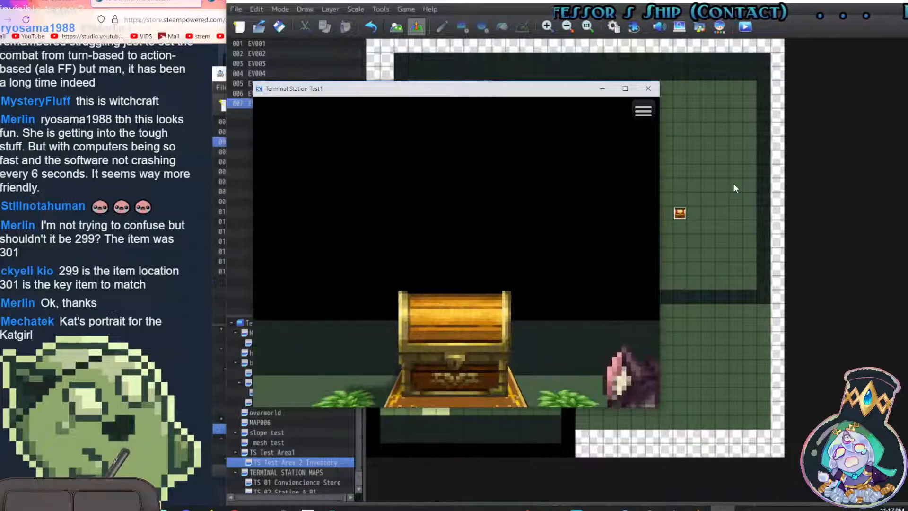
pyautogui.press('Right')
pyautogui.press('Left')
pyautogui.press('Return')
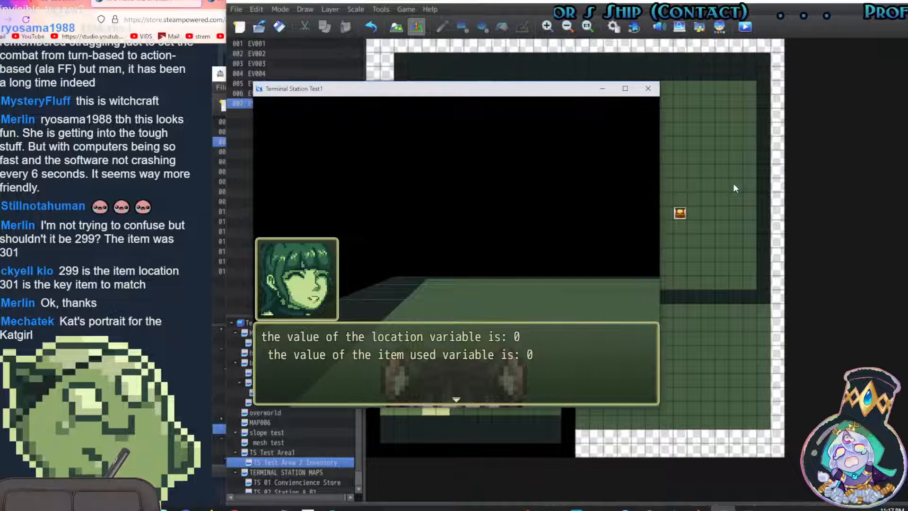
pyautogui.press('Return')
# Use the Lockbox Key from the in-game item inventory while standing away from the chest
pyautogui.press('Escape')
pyautogui.press('Return')
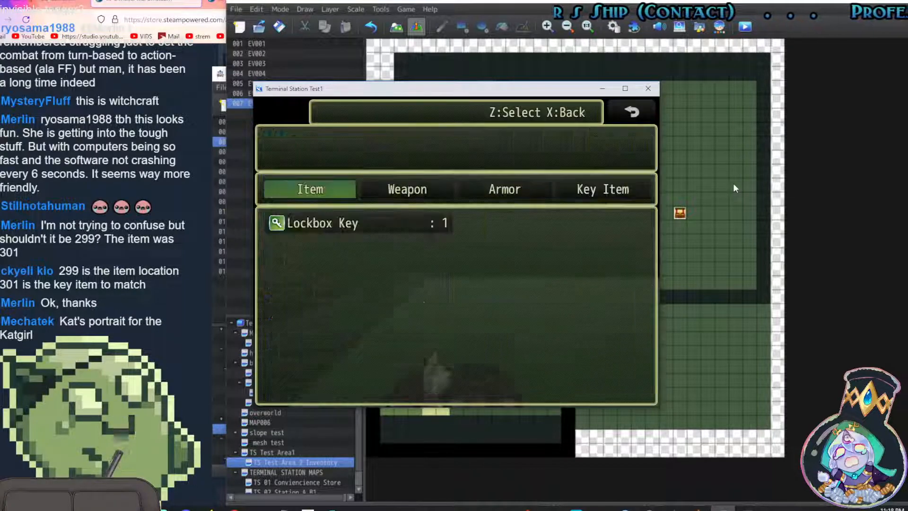
pyautogui.press('Return')
pyautogui.press('Return')
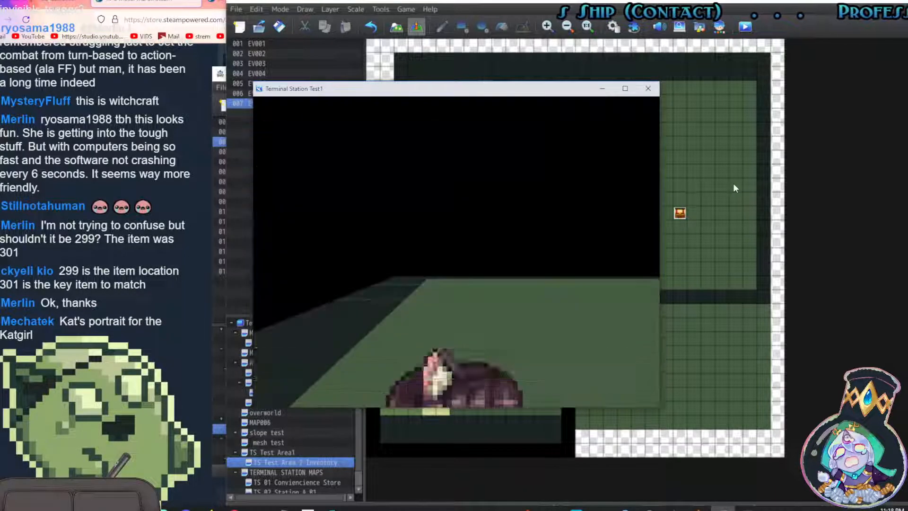
pyautogui.press('Return')
pyautogui.press('Return')
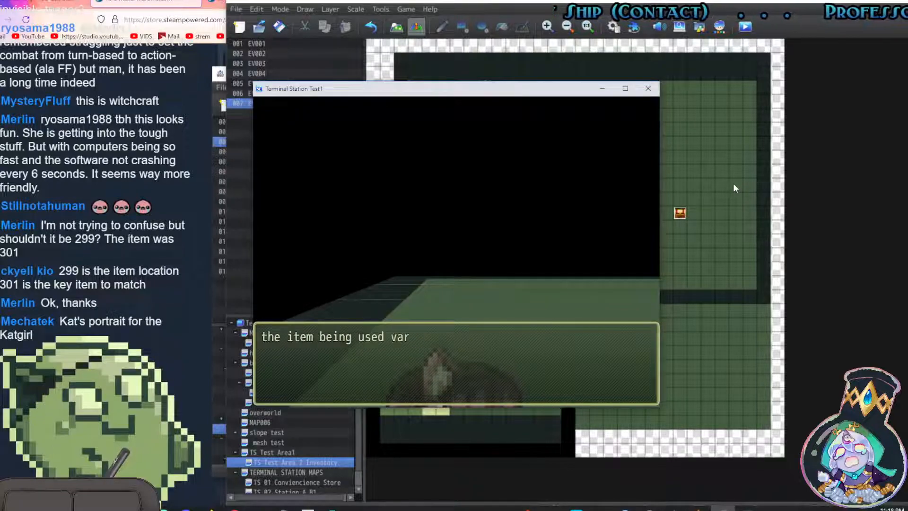
# Talk to the cat-girl again to read both variables after using the key, and end the playtest
pyautogui.press('Return')
pyautogui.press('Return')
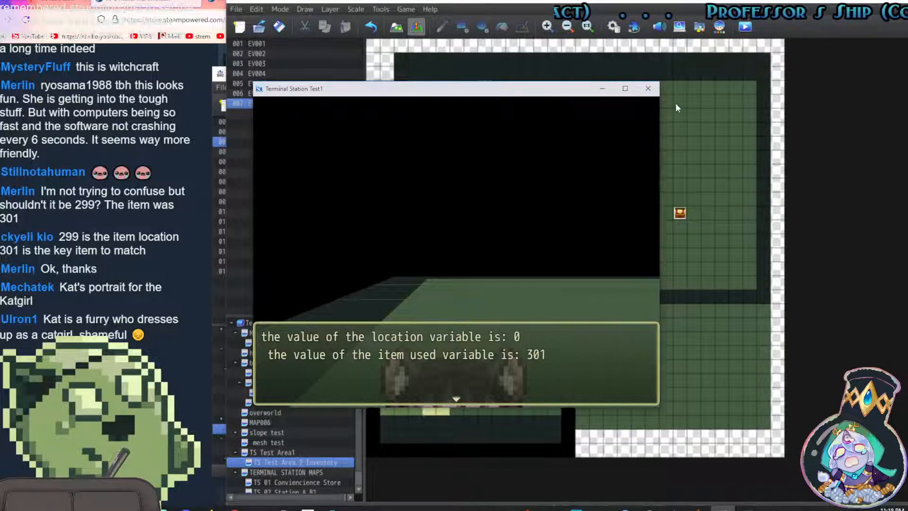
pyautogui.click(651, 91)
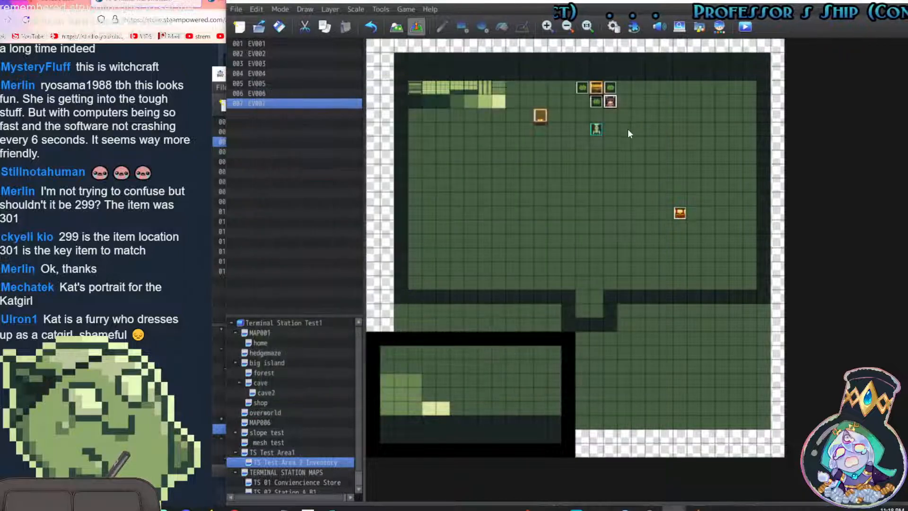
# Check the full player-position script of the conditional branch on the second page of plant event EV003
pyautogui.doubleClick(596, 104)
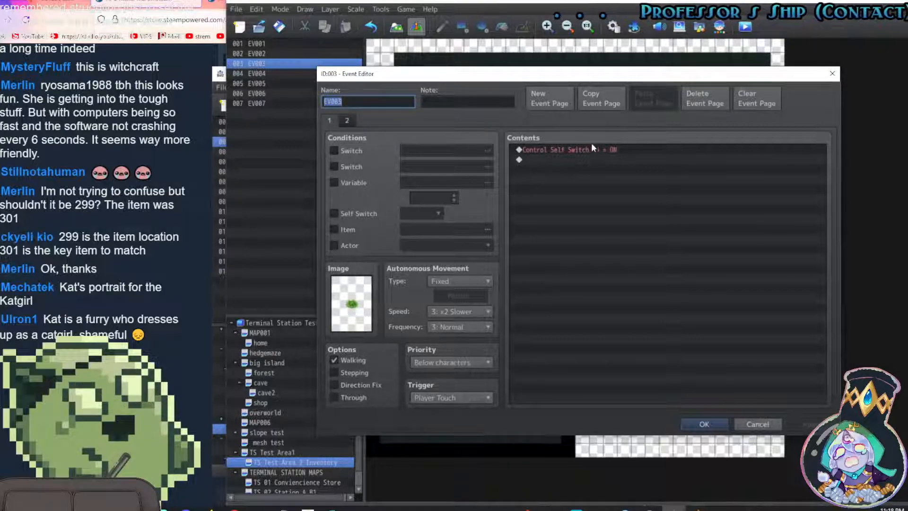
pyautogui.click(347, 121)
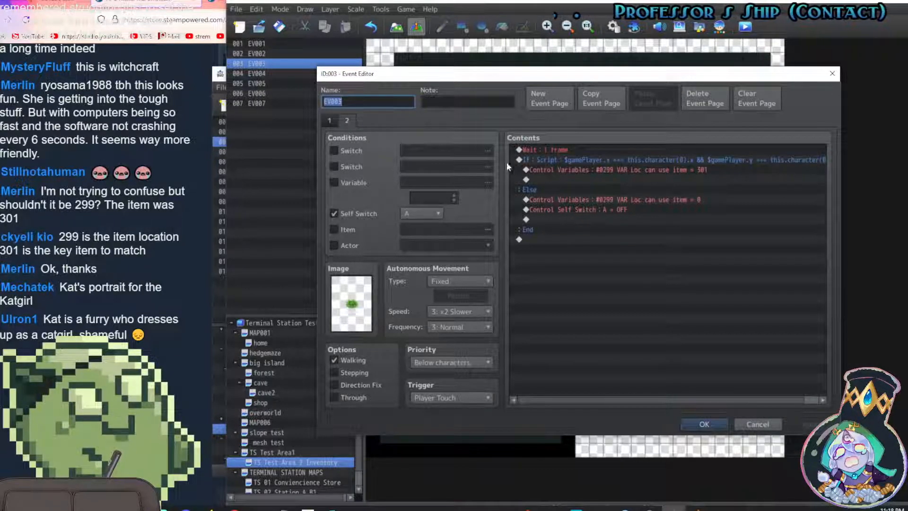
pyautogui.click(572, 160)
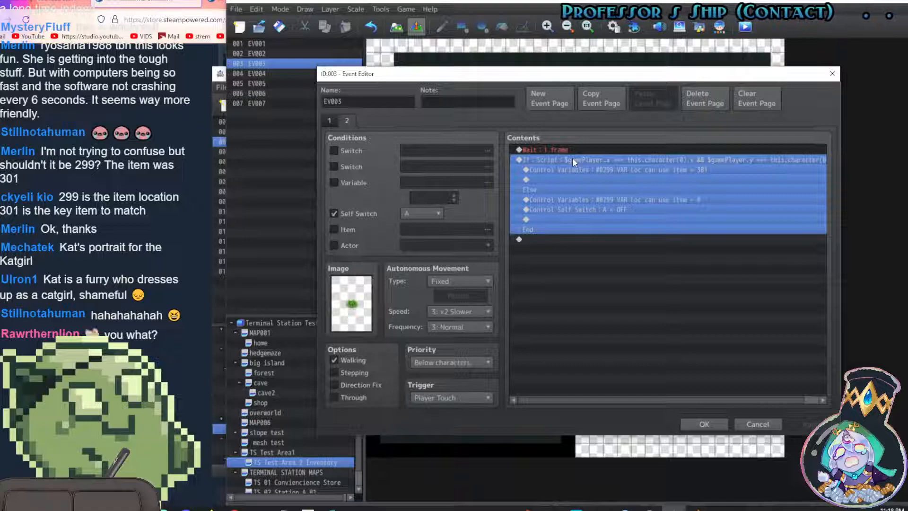
pyautogui.doubleClick(573, 160)
pyautogui.click(666, 317)
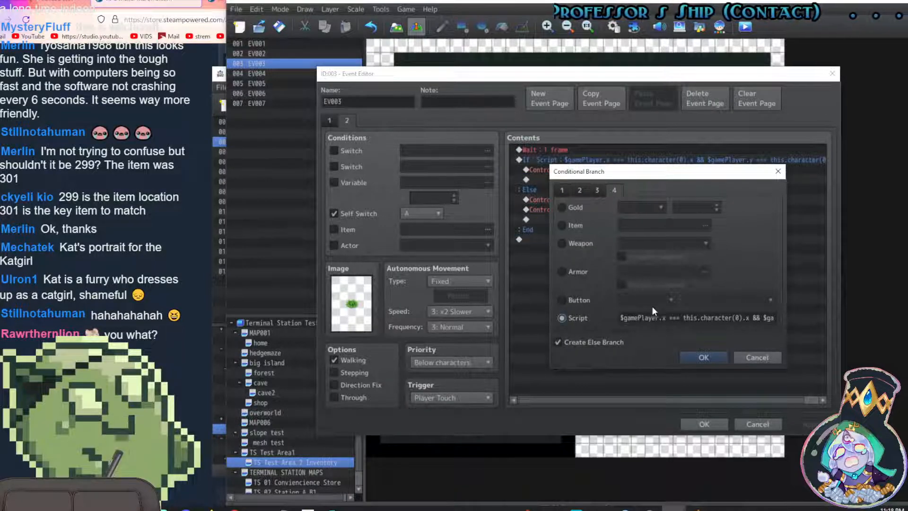
pyautogui.moveTo(741, 317); pyautogui.dragTo(797, 320)
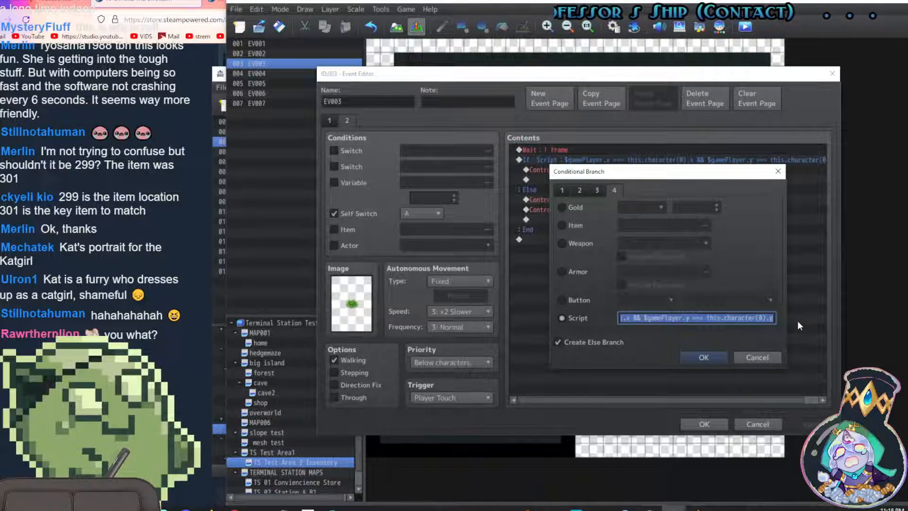
pyautogui.moveTo(784, 318); pyautogui.dragTo(580, 315)
pyautogui.click(767, 356)
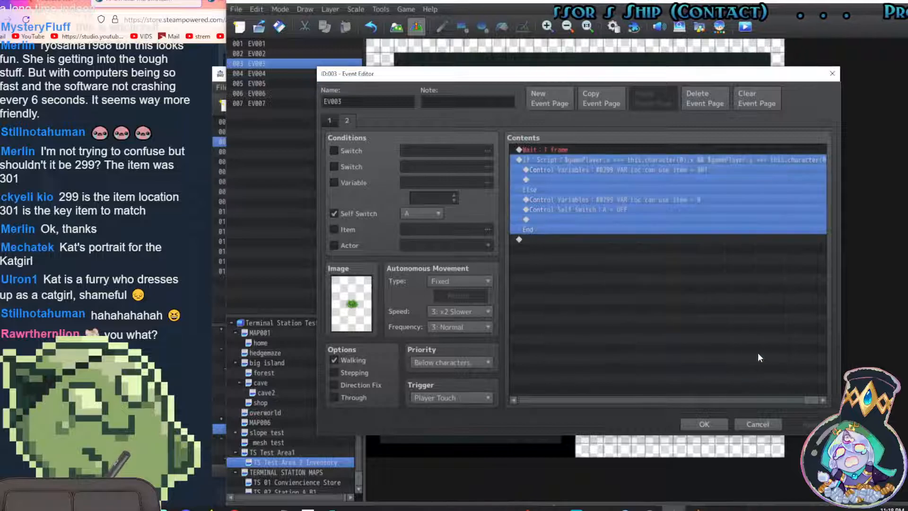
# Switch to the MZ3D project and compare the second page of plant event EV012 with EV003's commands
pyautogui.click(220, 74)
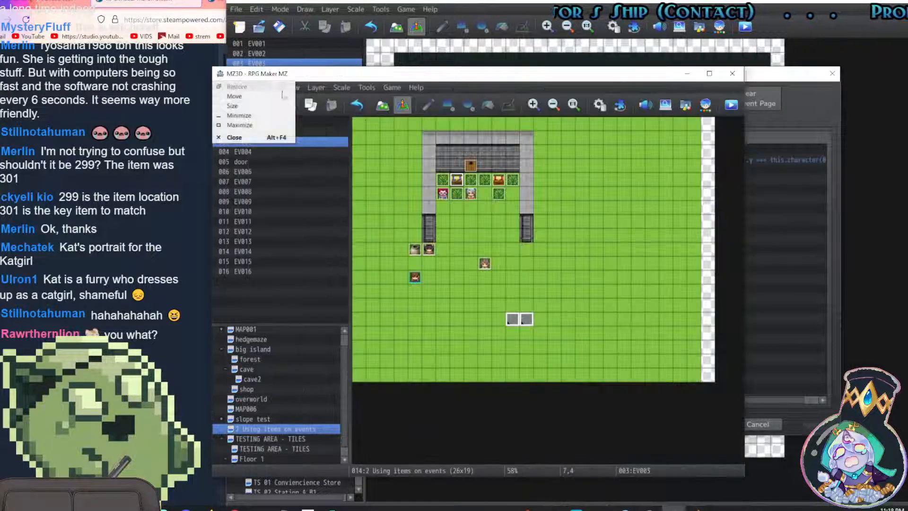
pyautogui.click(497, 194)
pyautogui.doubleClick(498, 194)
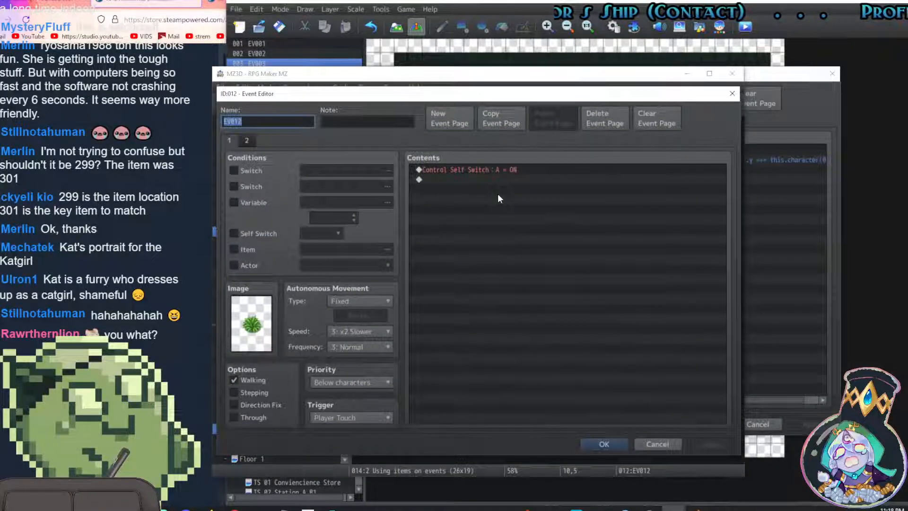
pyautogui.click(246, 140)
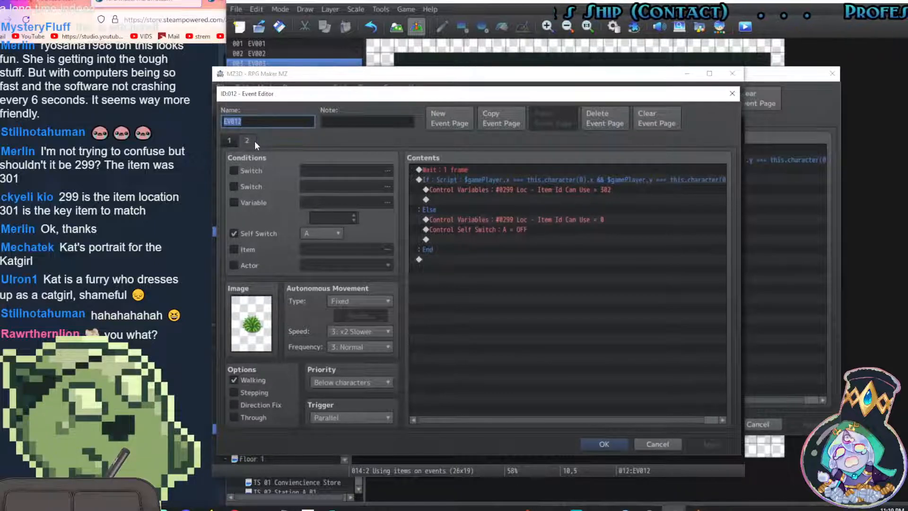
pyautogui.click(670, 444)
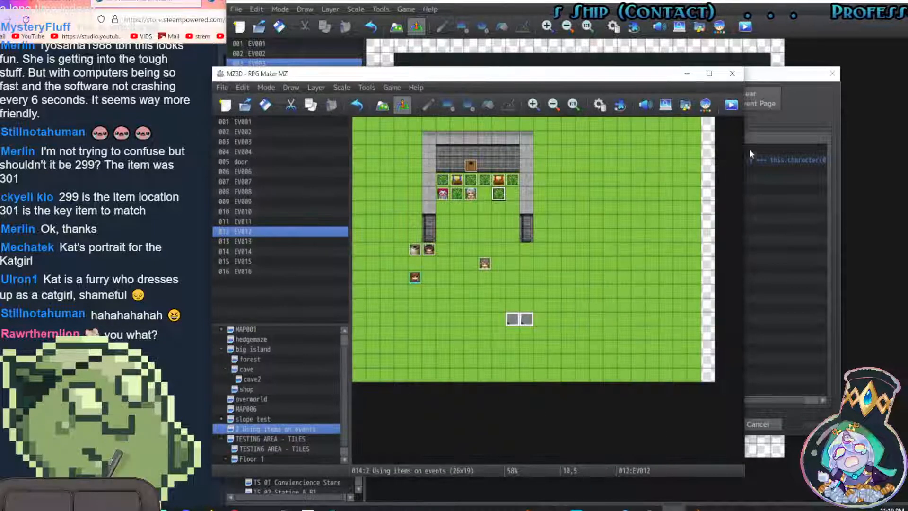
pyautogui.click(802, 104)
pyautogui.click(591, 199)
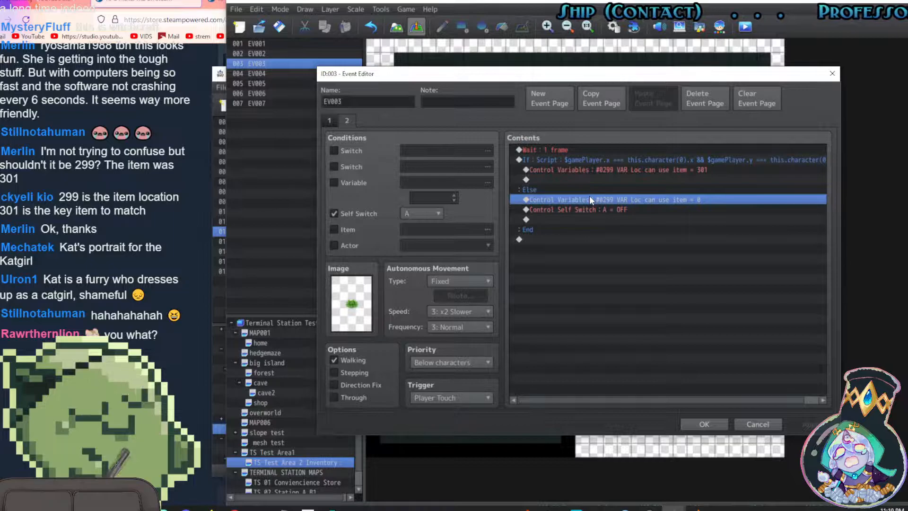
# Place the event editors of EV012 and EV003 apart to compare their second pages, and close both without changes
pyautogui.click(220, 73)
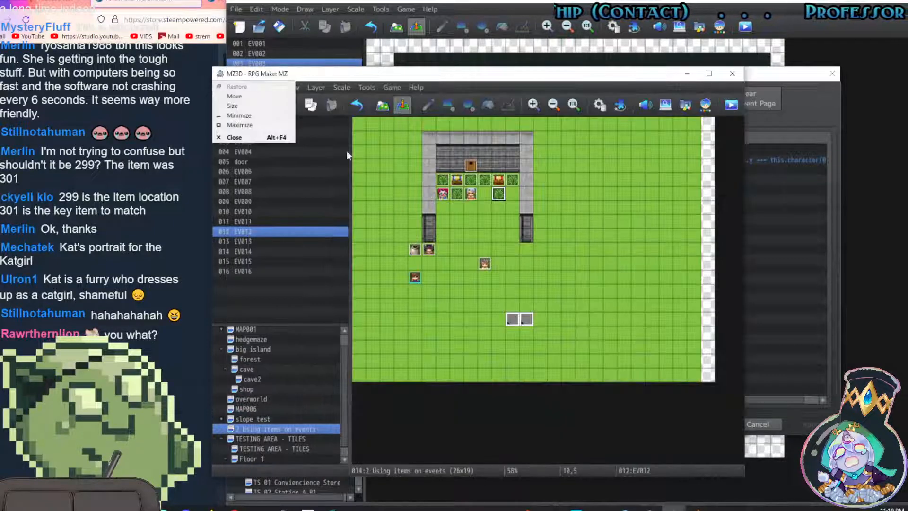
pyautogui.doubleClick(498, 194)
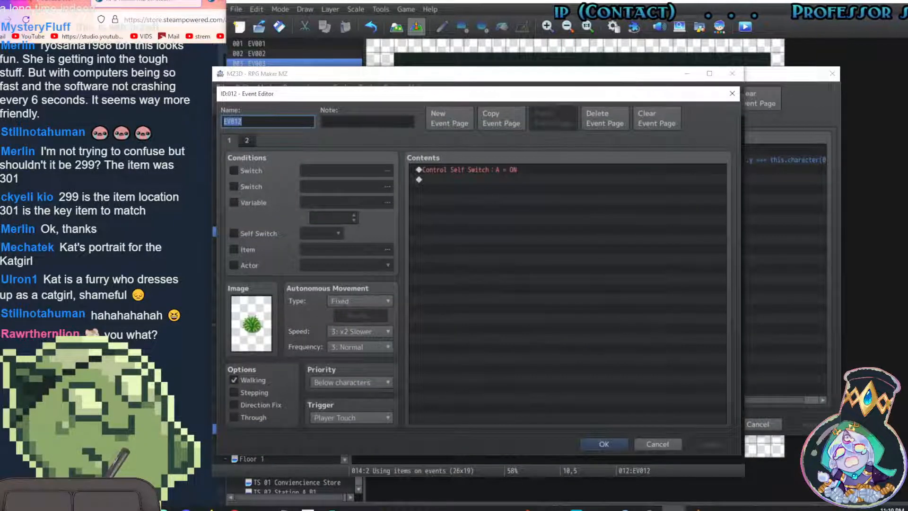
pyautogui.click(247, 141)
pyautogui.moveTo(595, 94); pyautogui.dragTo(316, 93)
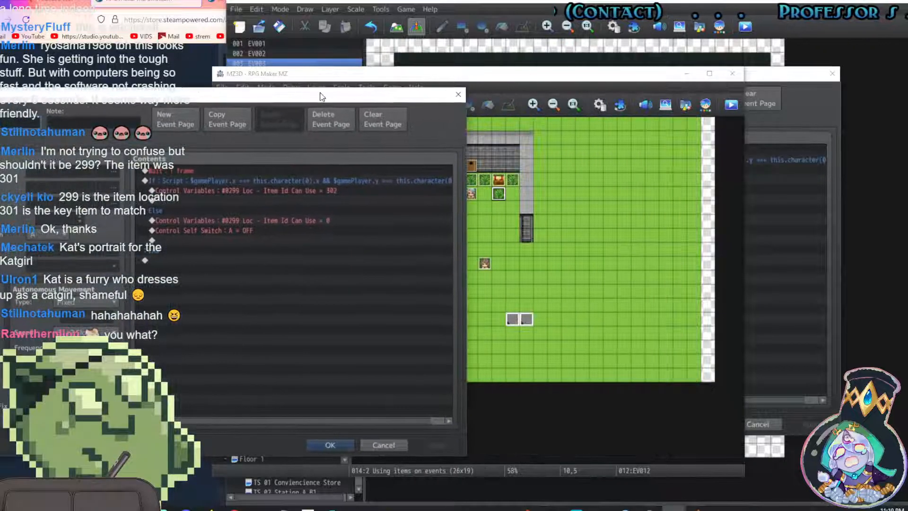
pyautogui.click(752, 76)
pyautogui.moveTo(752, 76); pyautogui.dragTo(837, 90)
pyautogui.click(159, 97)
pyautogui.moveTo(160, 97); pyautogui.dragTo(0, 97)
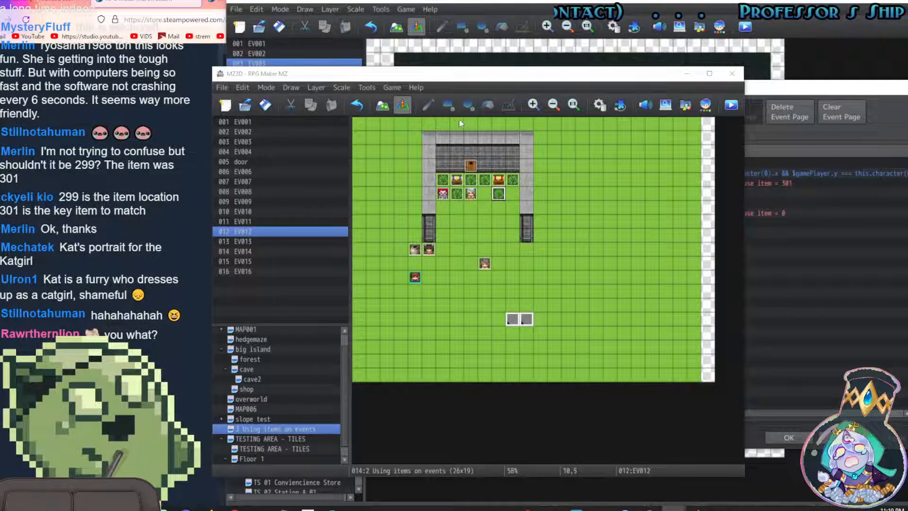
pyautogui.moveTo(822, 93); pyautogui.dragTo(422, 117)
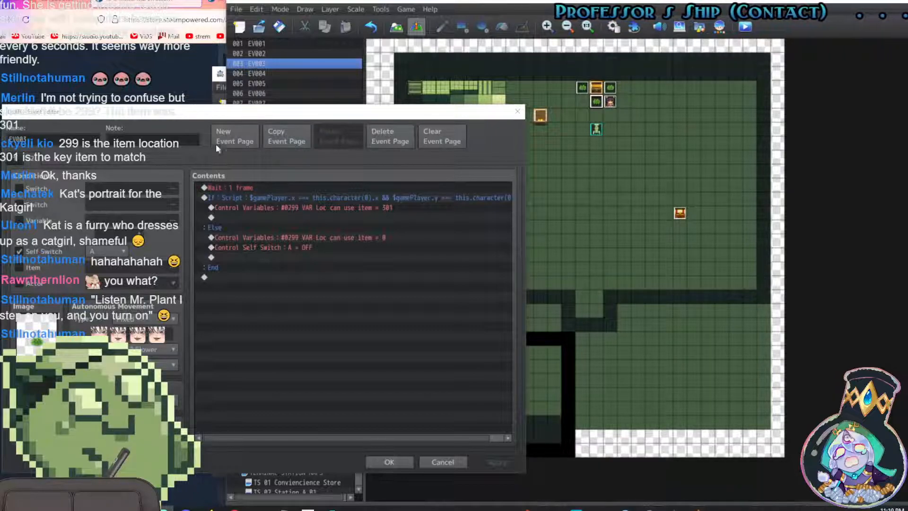
pyautogui.moveTo(461, 113); pyautogui.dragTo(641, 72)
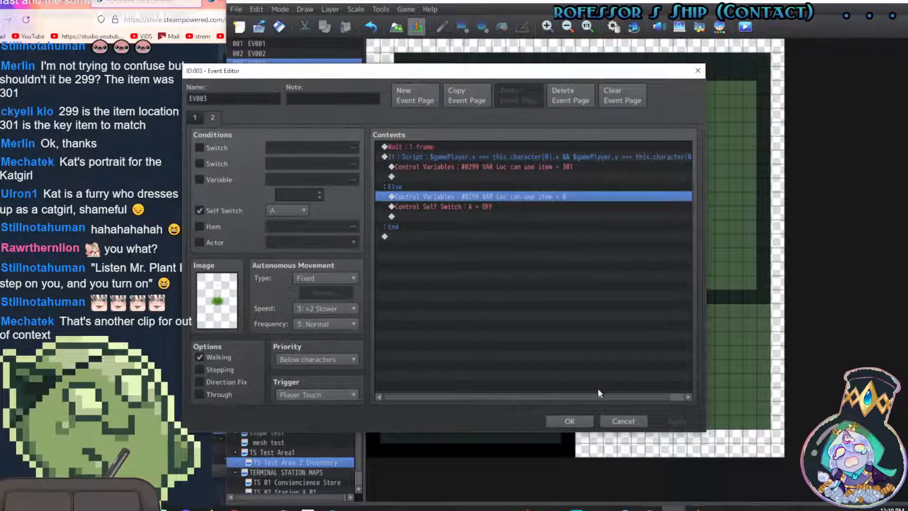
pyautogui.click(628, 420)
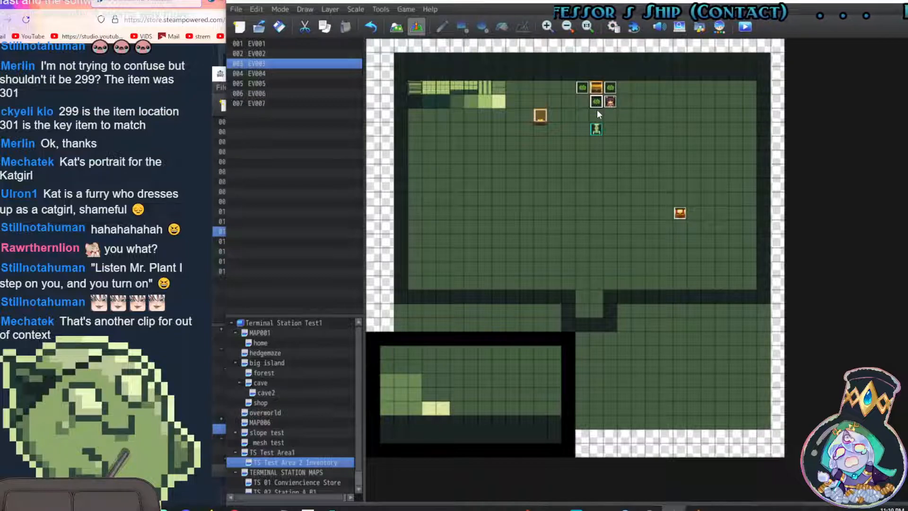
# Duplicate plant event EV003 onto the tile directly below it and delete the variable and self-switch commands from both branches of the copy's second page
pyautogui.doubleClick(597, 115)
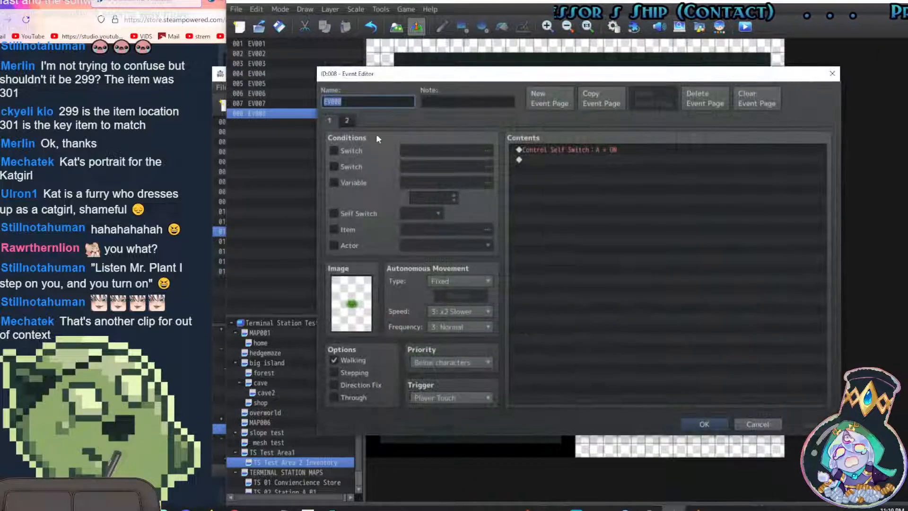
pyautogui.click(346, 120)
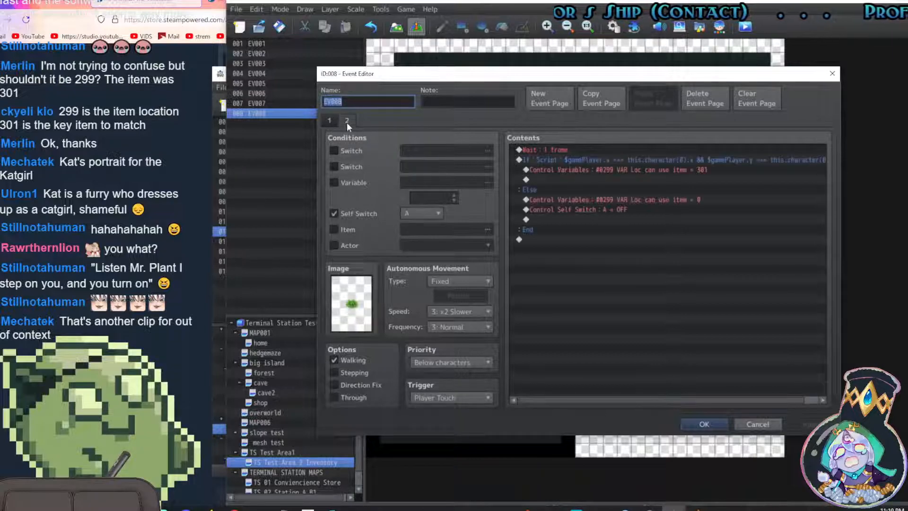
pyautogui.click(554, 159)
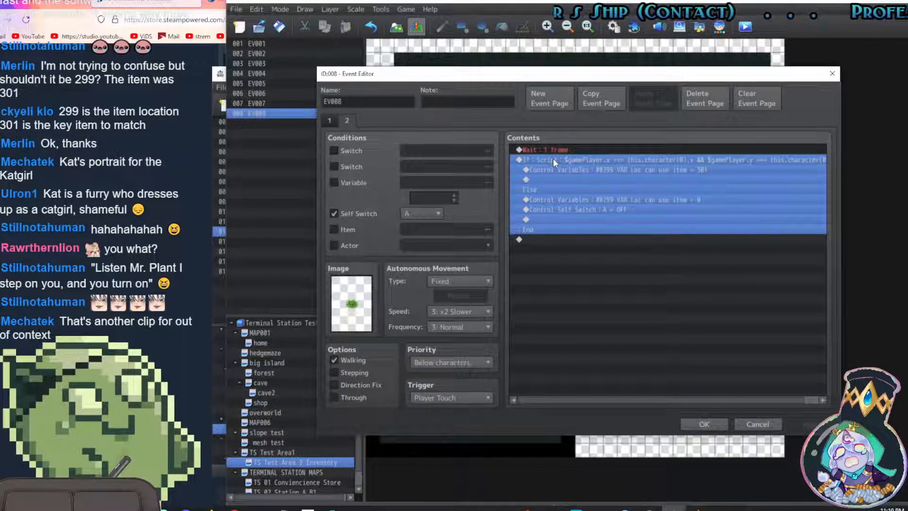
pyautogui.click(555, 170)
pyautogui.click(556, 180)
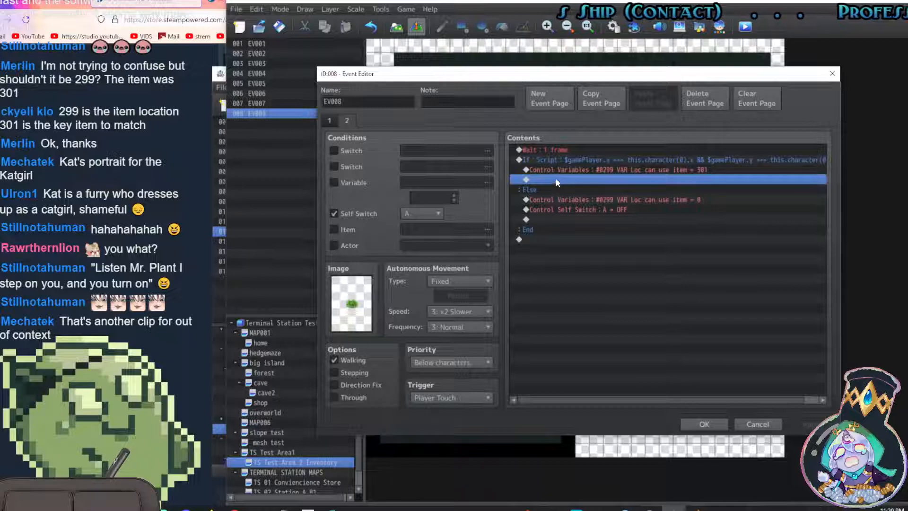
pyautogui.click(559, 170)
pyautogui.press('Delete')
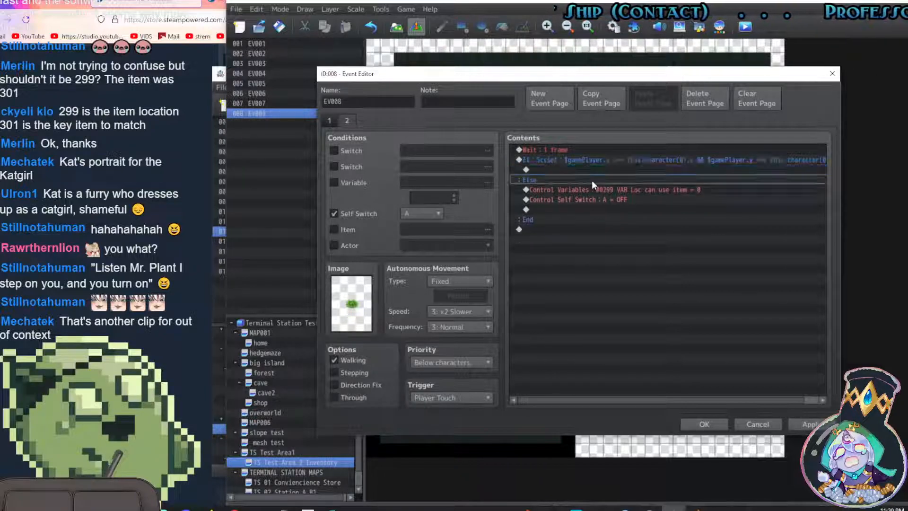
pyautogui.click(597, 190)
pyautogui.press('Delete')
pyautogui.press('Delete')
# Add a Show Text message reading "being stepped on" inside the If branch of EV008's second page
pyautogui.click(569, 169)
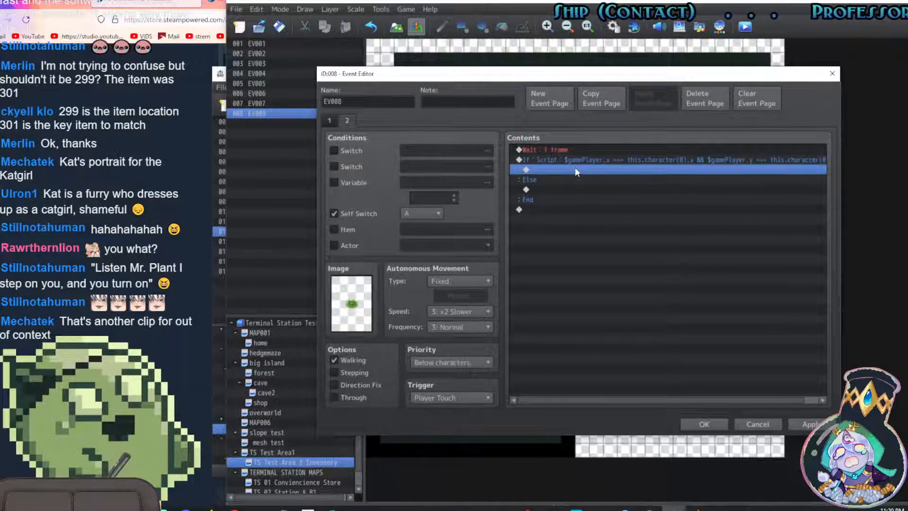
pyautogui.doubleClick(566, 168)
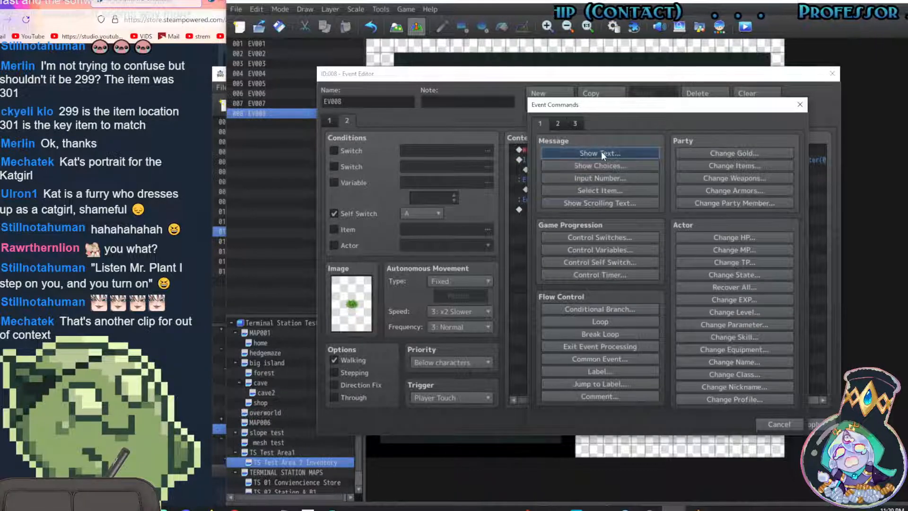
pyautogui.click(601, 153)
pyautogui.write('being stepped on')
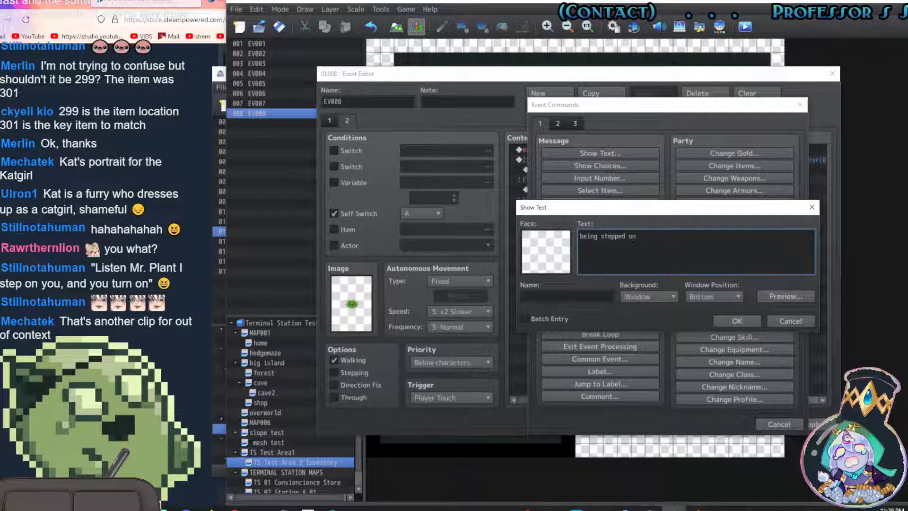
pyautogui.click(736, 322)
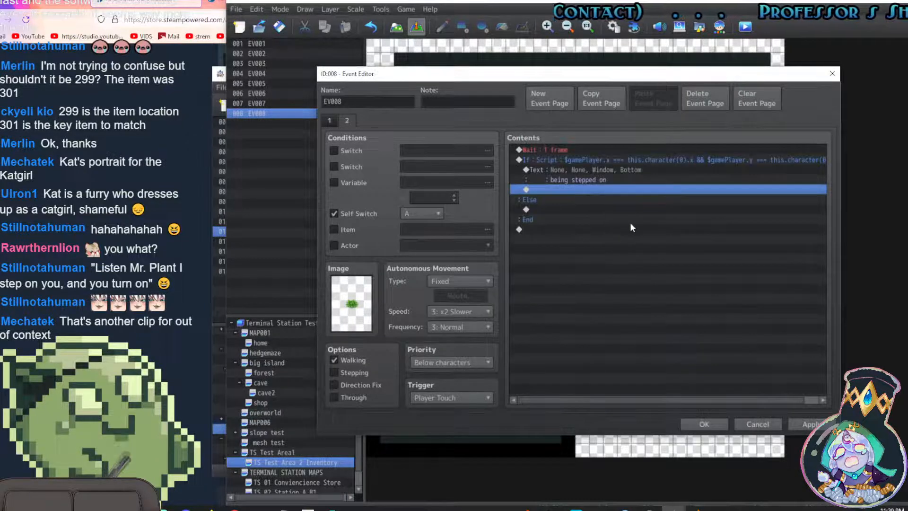
# Add a Show Text message reading "not being stepped on" to the Else branch and save the event
pyautogui.click(547, 211)
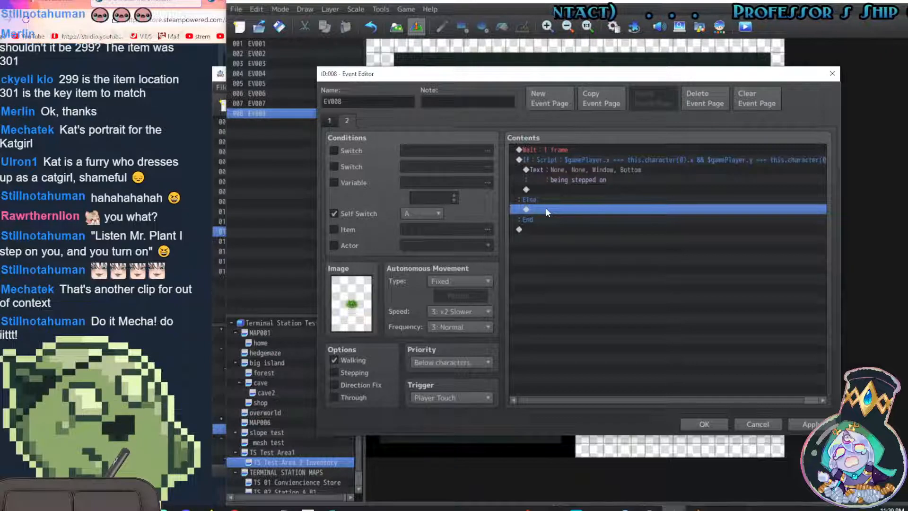
pyautogui.doubleClick(546, 208)
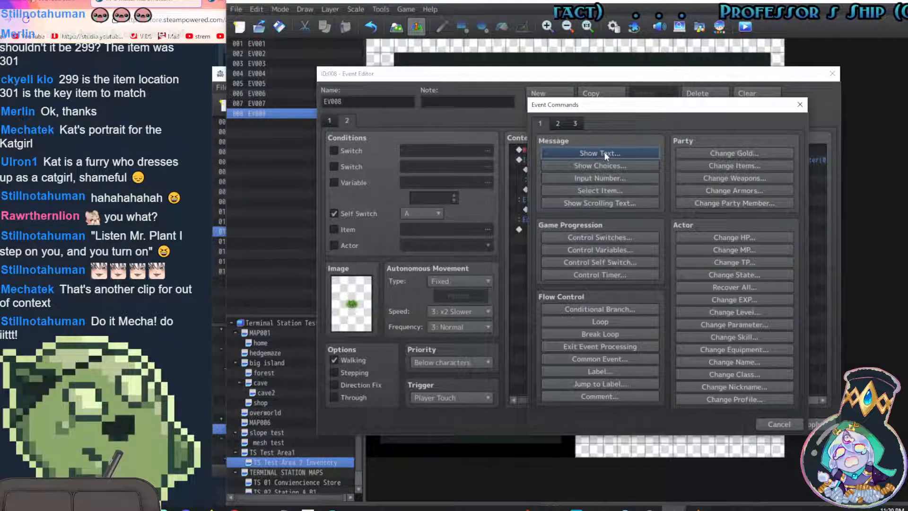
pyautogui.click(602, 153)
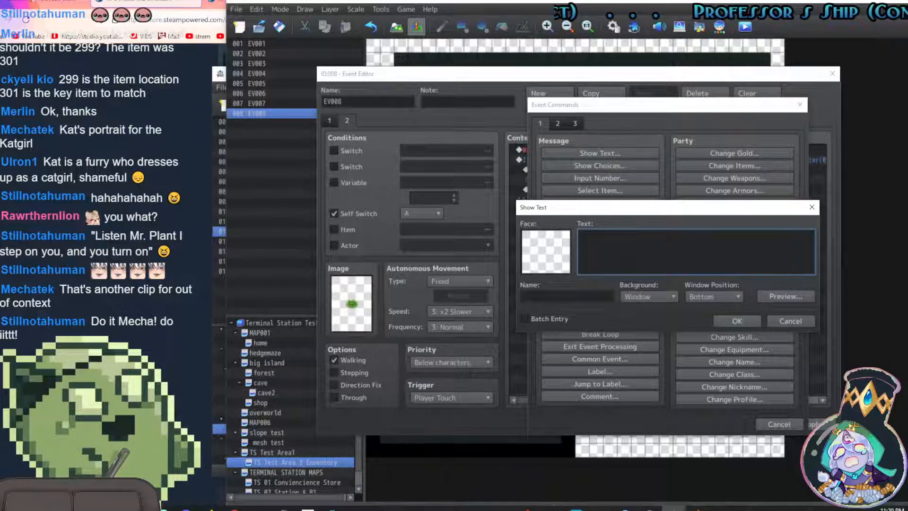
pyautogui.write('not being st')
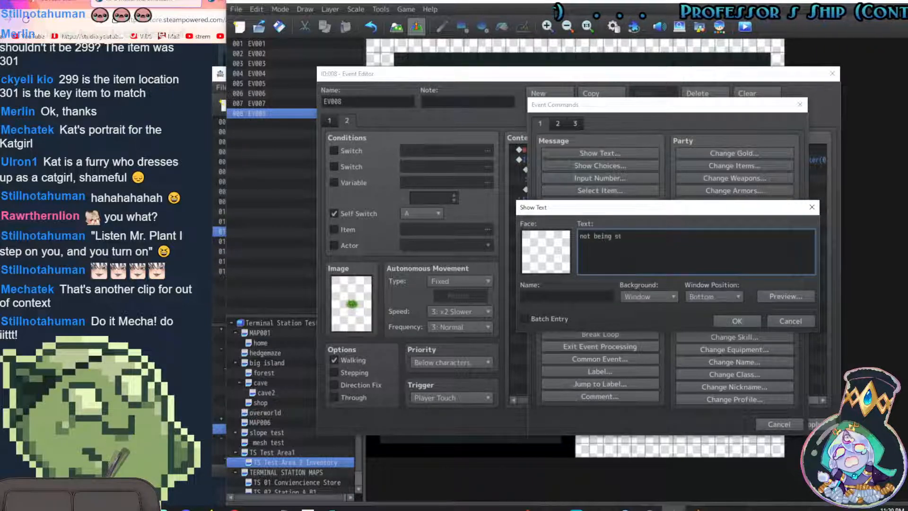
pyautogui.write('epped on')
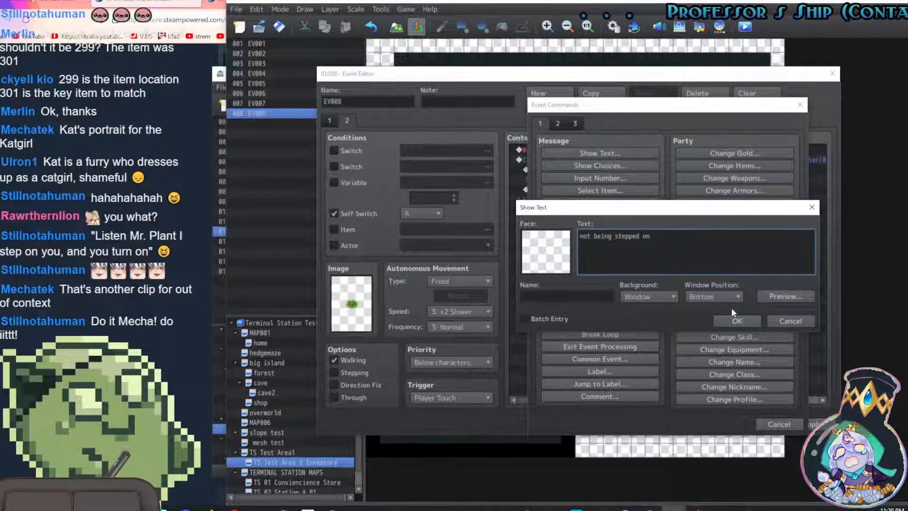
pyautogui.click(738, 320)
pyautogui.click(725, 426)
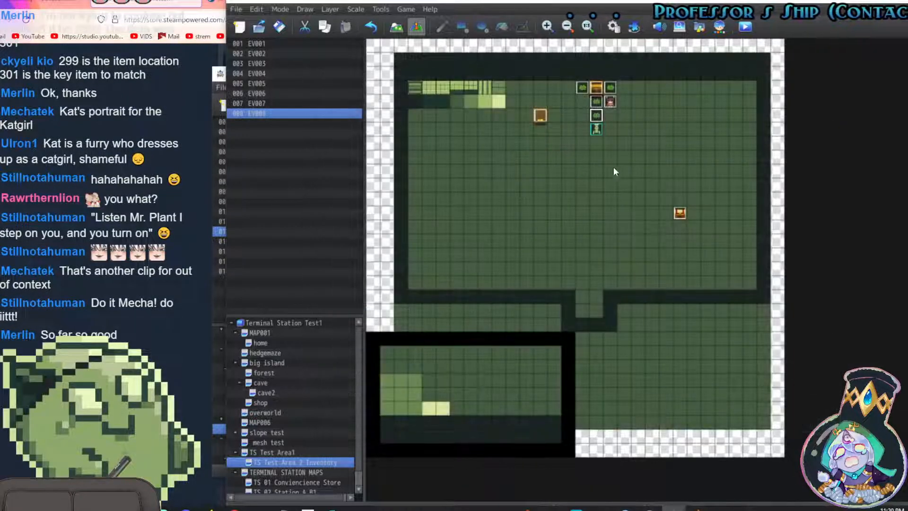
# Start a playtest, dismiss the found-key dialogue, and walk onto the plant to test its stepped-on message
pyautogui.click(743, 28)
pyautogui.click(560, 269)
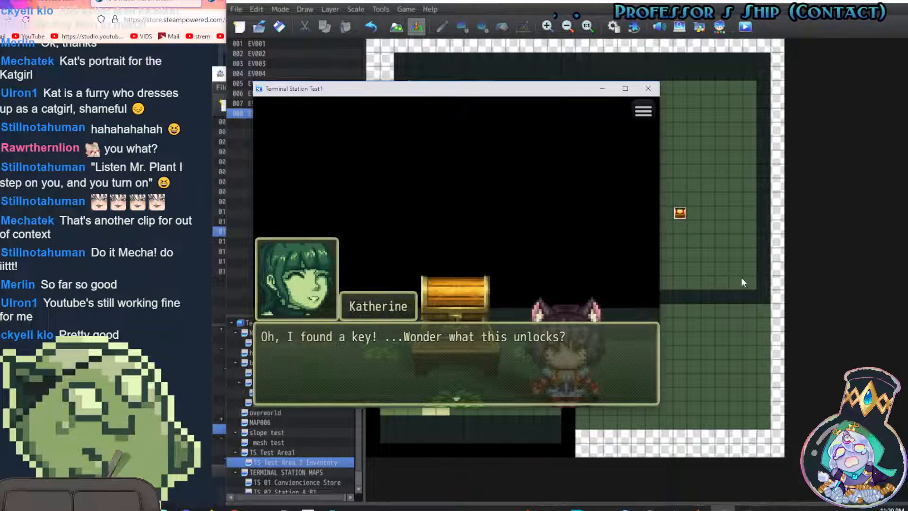
pyautogui.press('Return')
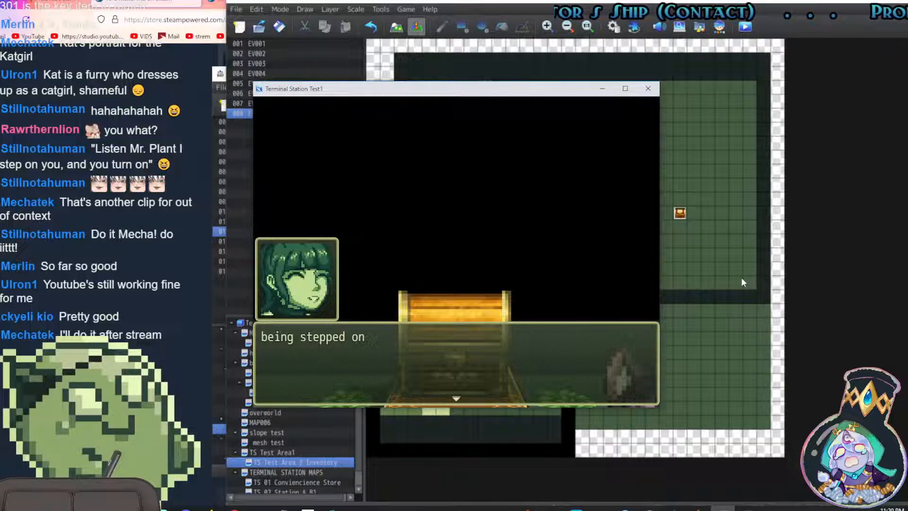
# Dismiss the plant's message, end the playtest, and review the commands on EV008's second page
pyautogui.press('Return')
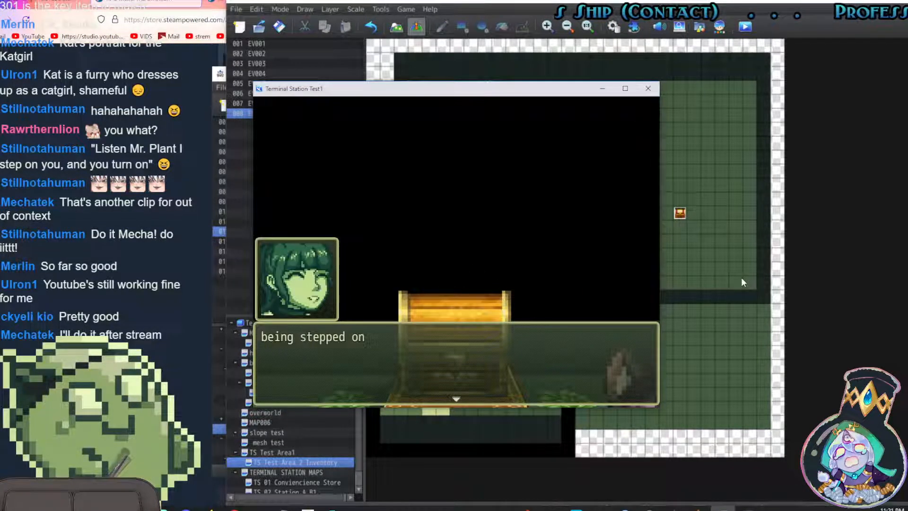
pyautogui.press('Return')
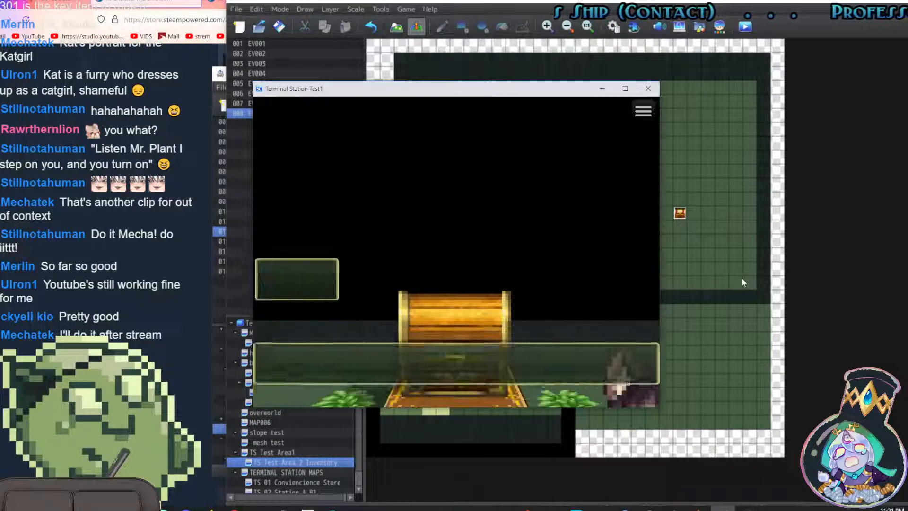
pyautogui.click(652, 86)
pyautogui.doubleClick(598, 115)
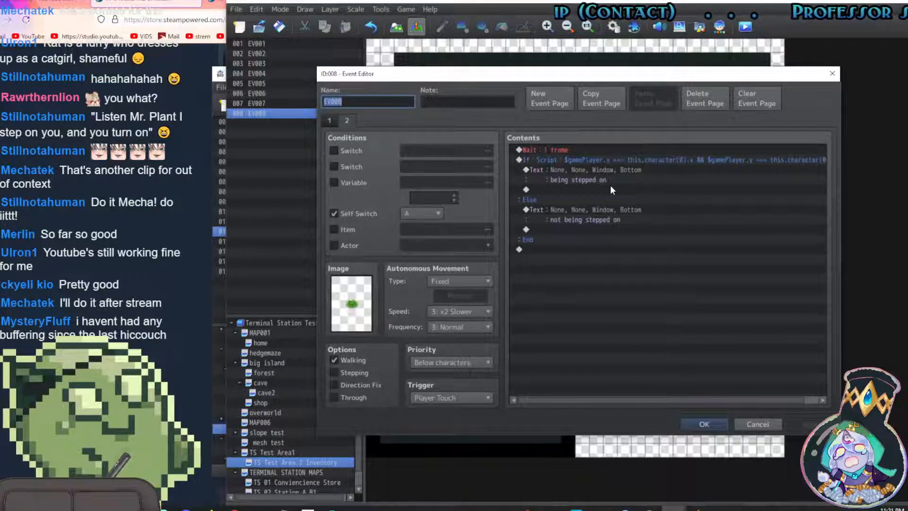
pyautogui.click(714, 425)
# Copy the Show Text command reporting variables 299 and 300 from event EV007, leaving that event unchanged
pyautogui.click(611, 103)
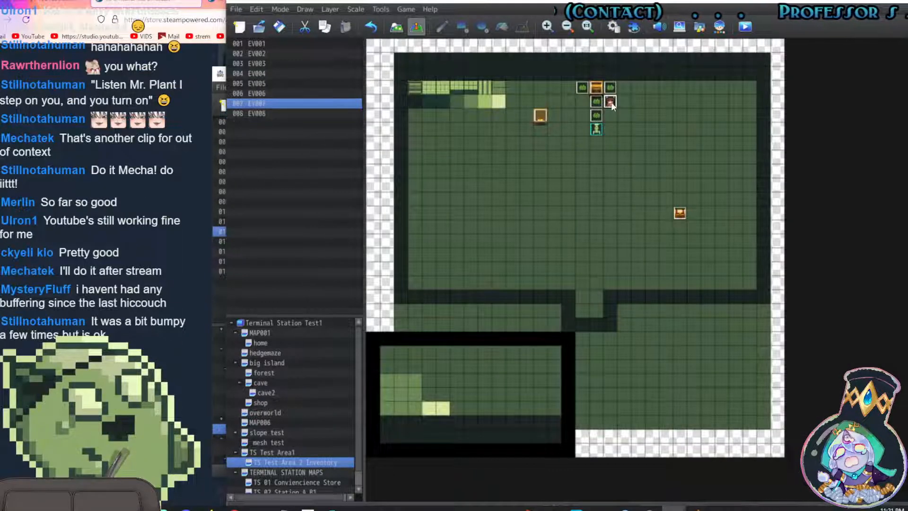
pyautogui.doubleClick(611, 102)
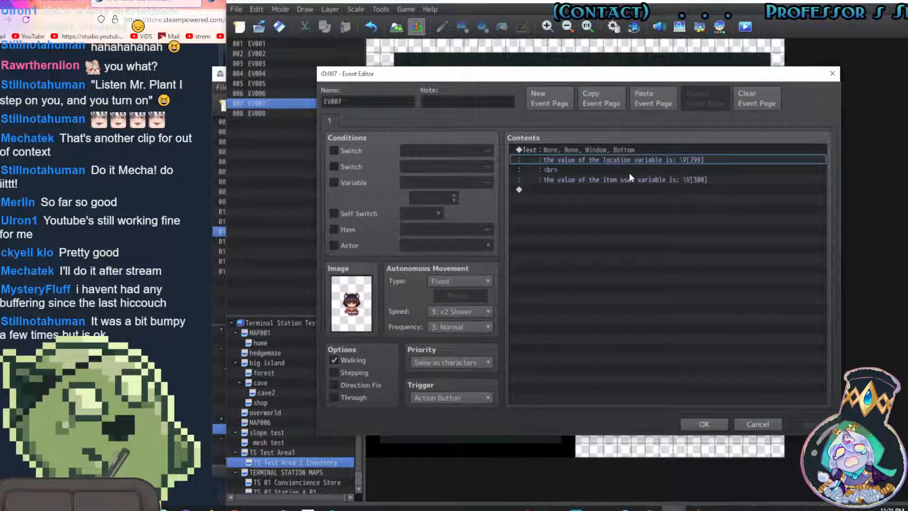
pyautogui.click(593, 151)
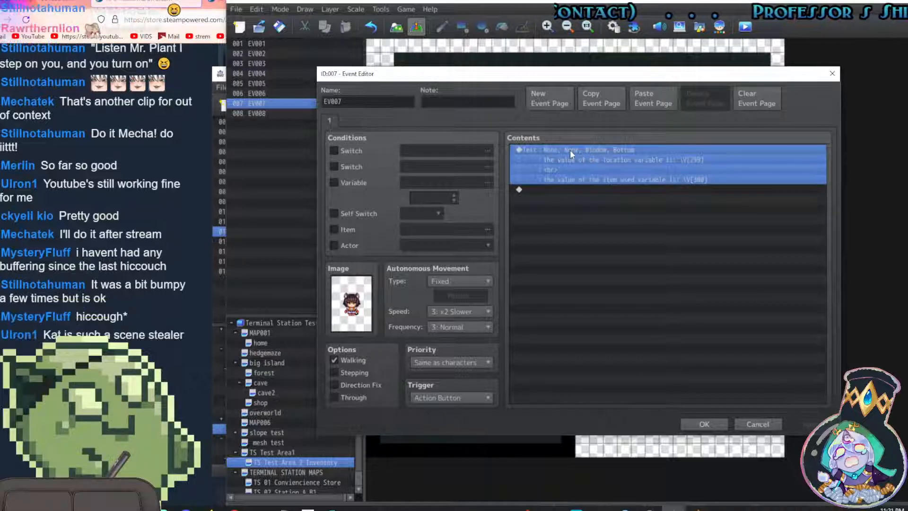
pyautogui.hotkey('ctrl', 'c')
pyautogui.click(755, 424)
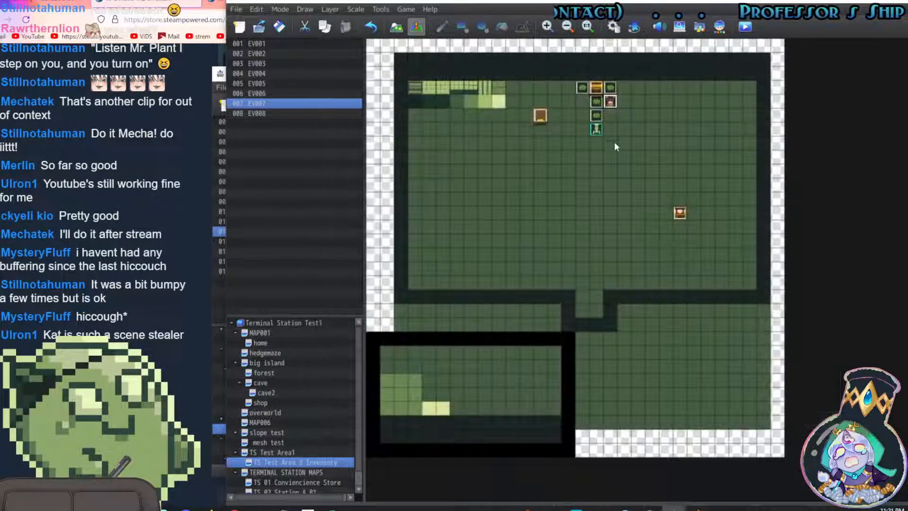
# Paste the variable-value message below "being stepped on" in the If branch of EV008's second page and save the event
pyautogui.doubleClick(596, 116)
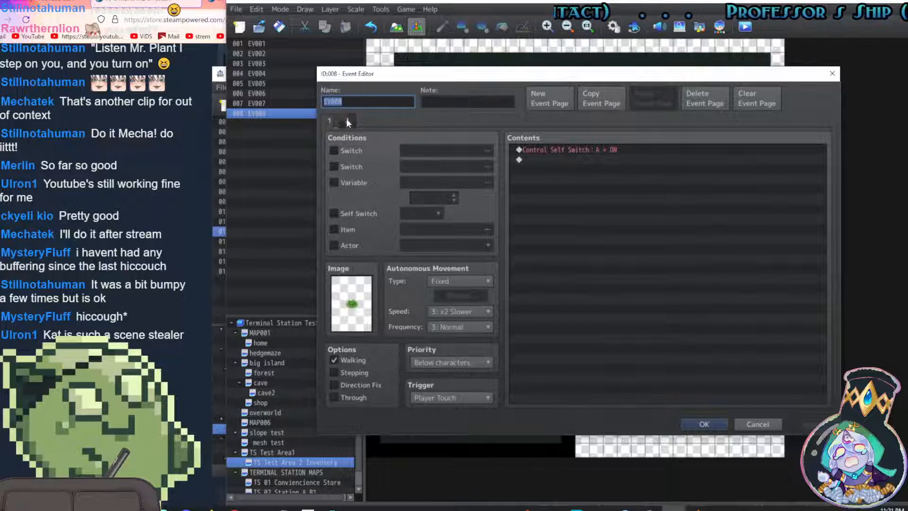
pyautogui.click(578, 190)
pyautogui.hotkey('ctrl', 'v')
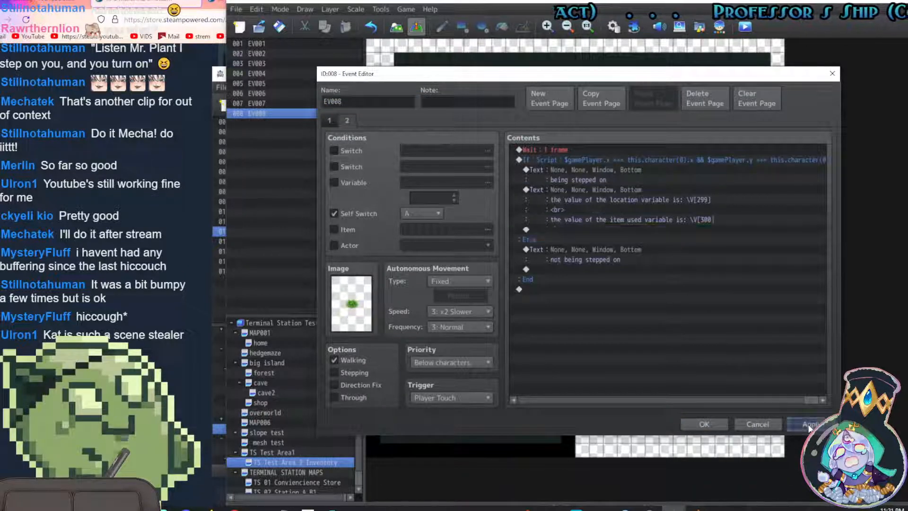
pyautogui.click(704, 424)
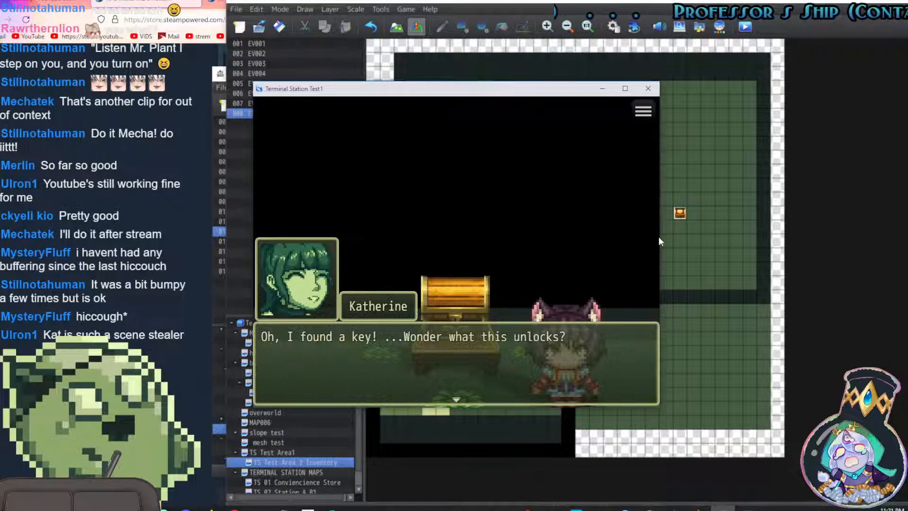
# Playtest the map, step on the plant to read the location and item-used variable values, and end the playtest
pyautogui.press('Return')
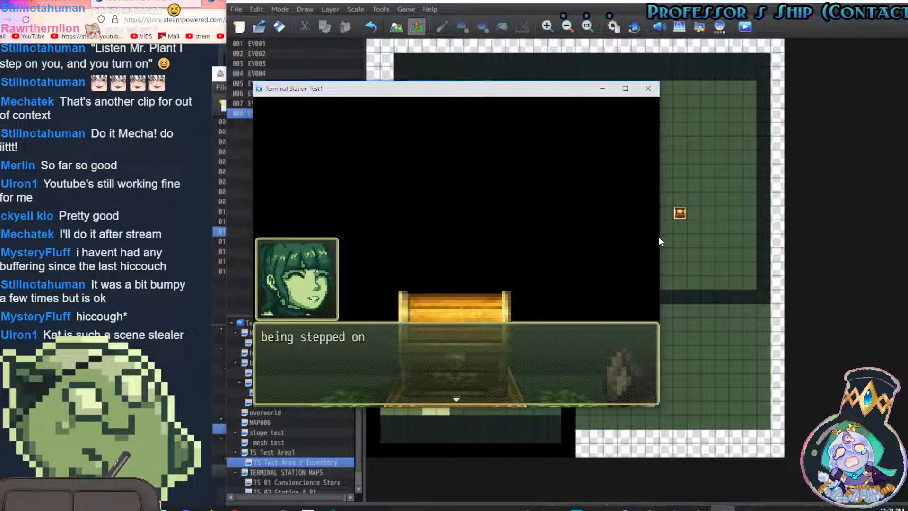
pyautogui.press('Return')
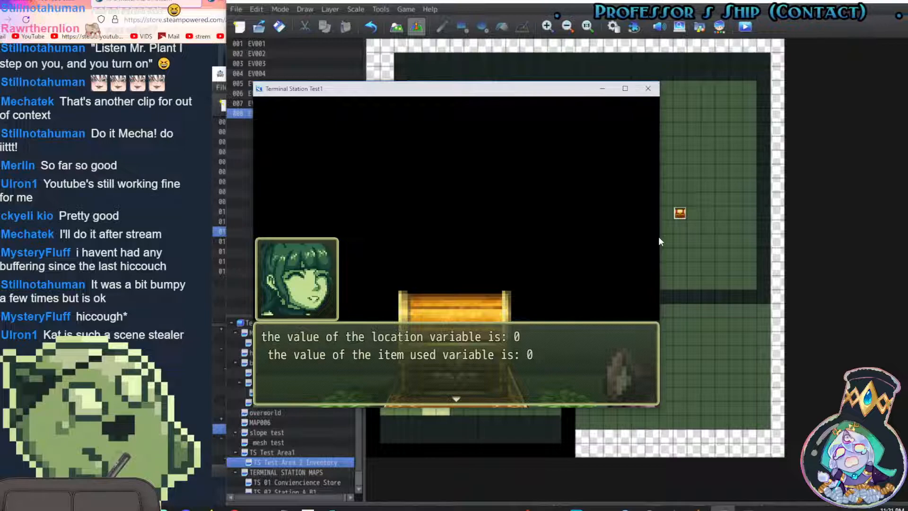
pyautogui.press('Return')
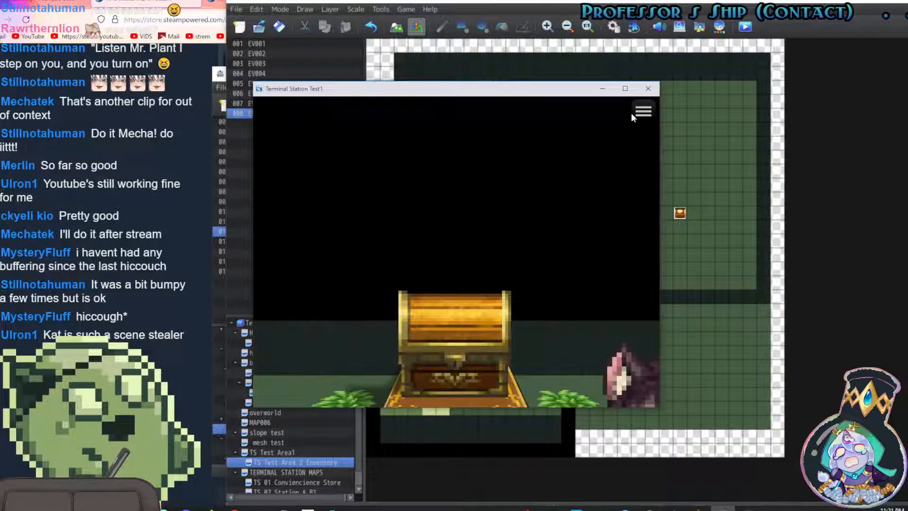
pyautogui.click(647, 89)
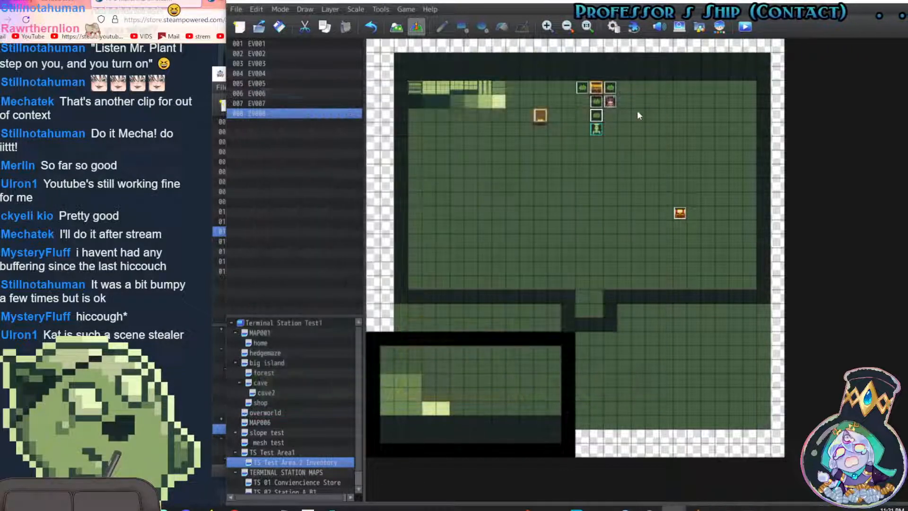
# Add a second Control Variables command setting #0299 VAR Loc can use item to 301 in the If branch of EV003's second page
pyautogui.doubleClick(597, 102)
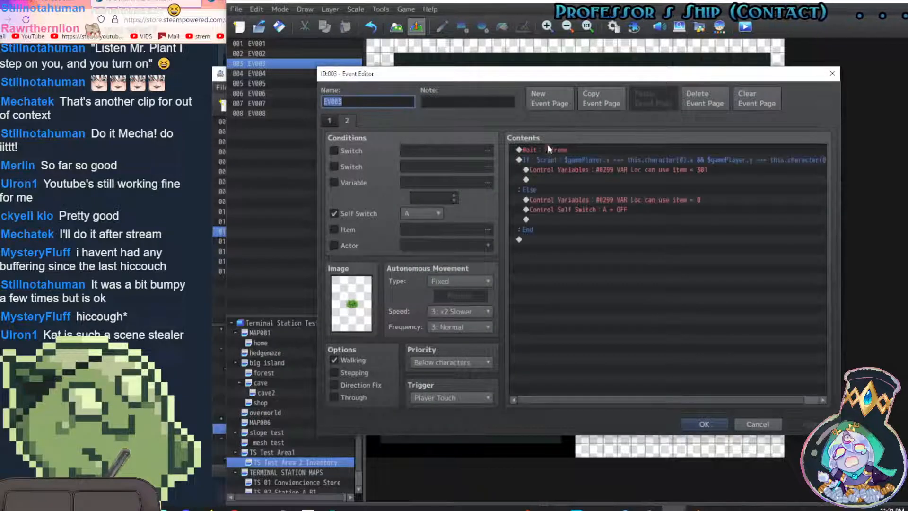
pyautogui.click(578, 168)
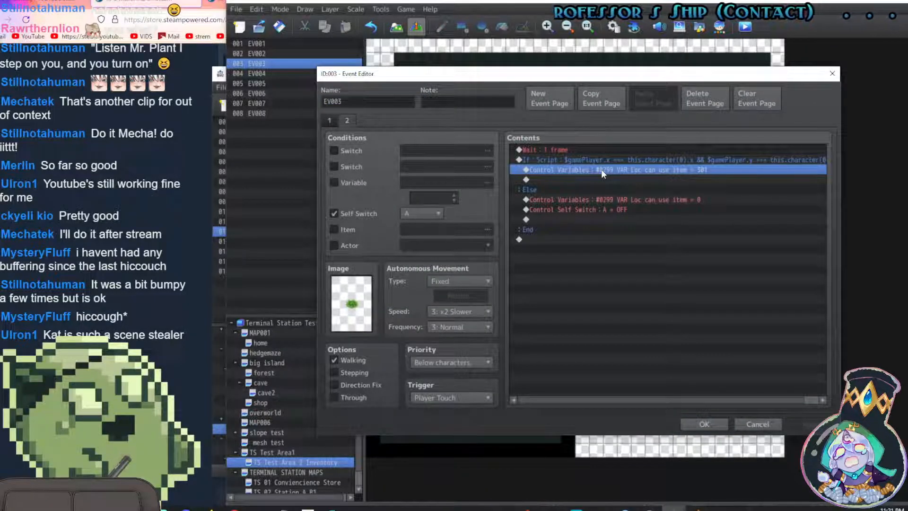
pyautogui.press('Insert')
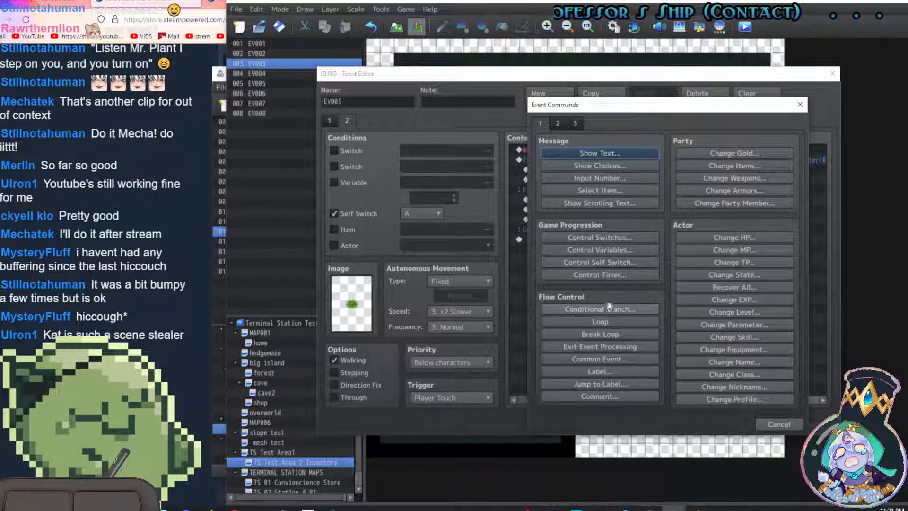
pyautogui.press('Escape')
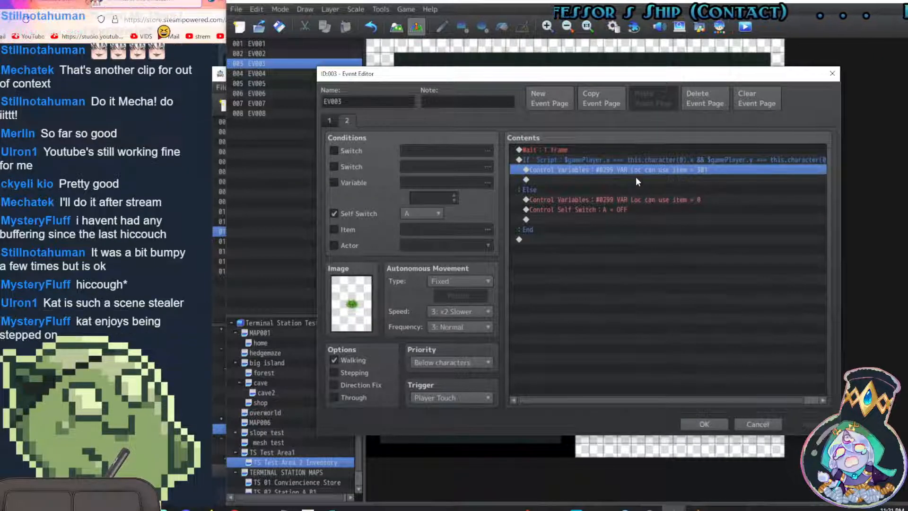
pyautogui.doubleClick(630, 181)
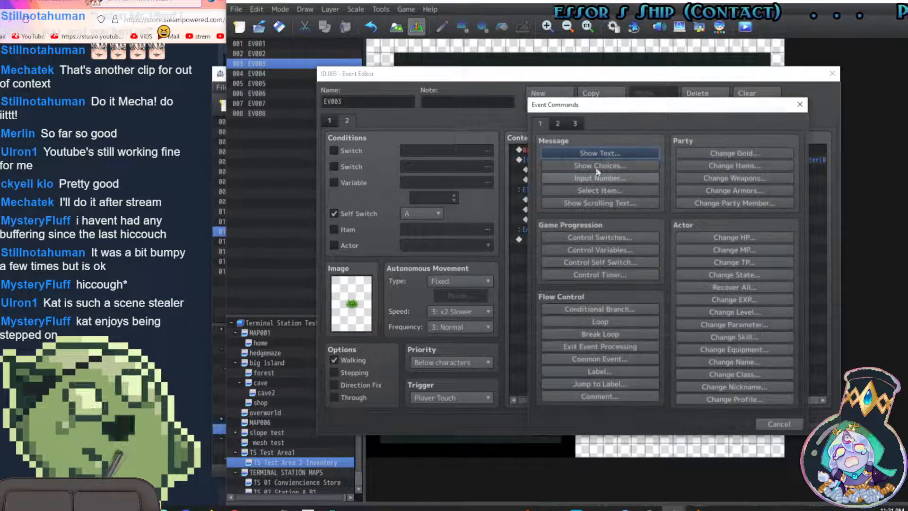
pyautogui.click(619, 251)
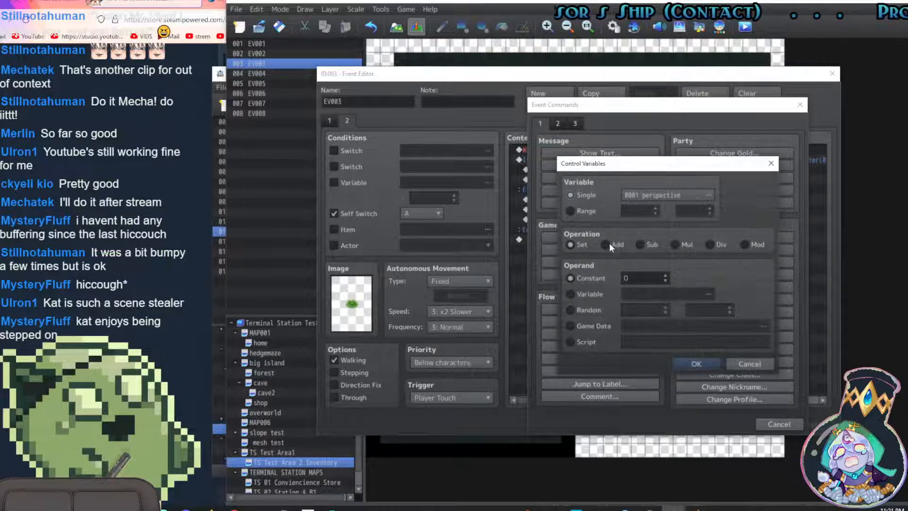
pyautogui.click(651, 197)
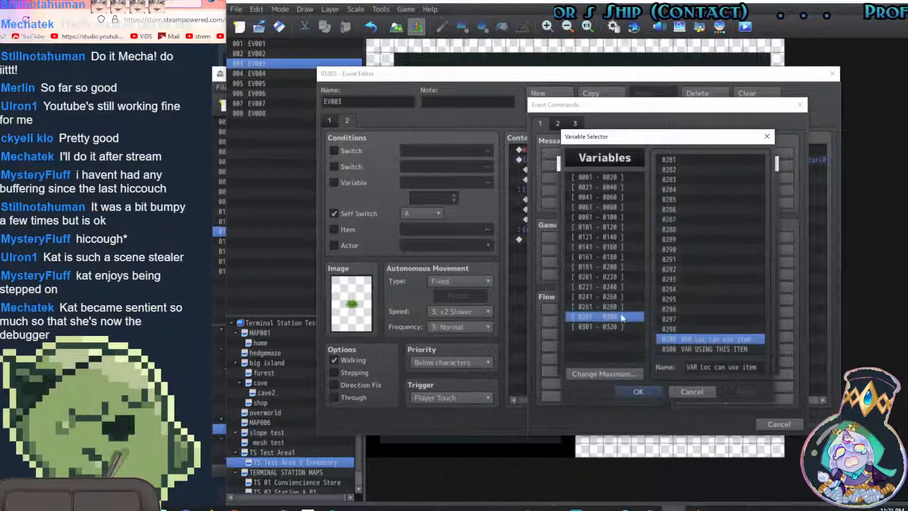
pyautogui.doubleClick(698, 339)
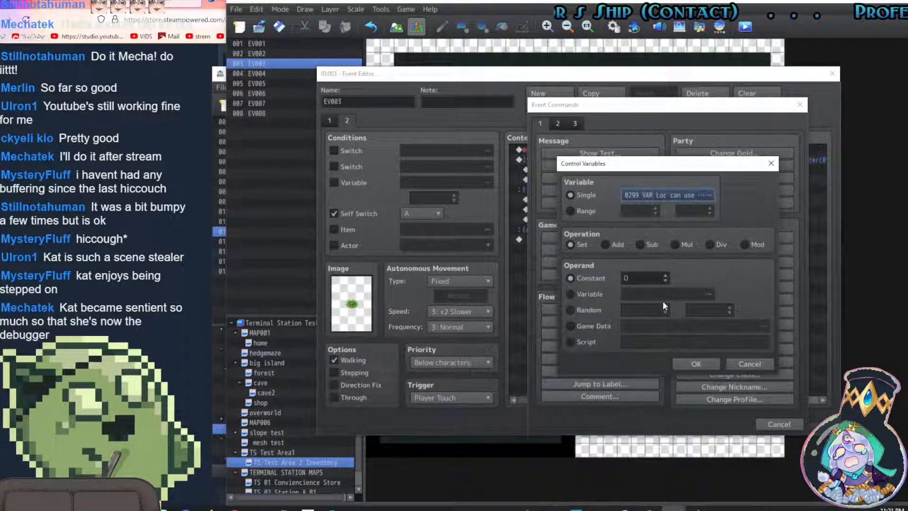
pyautogui.click(572, 278)
pyautogui.write('301')
pyautogui.click(696, 364)
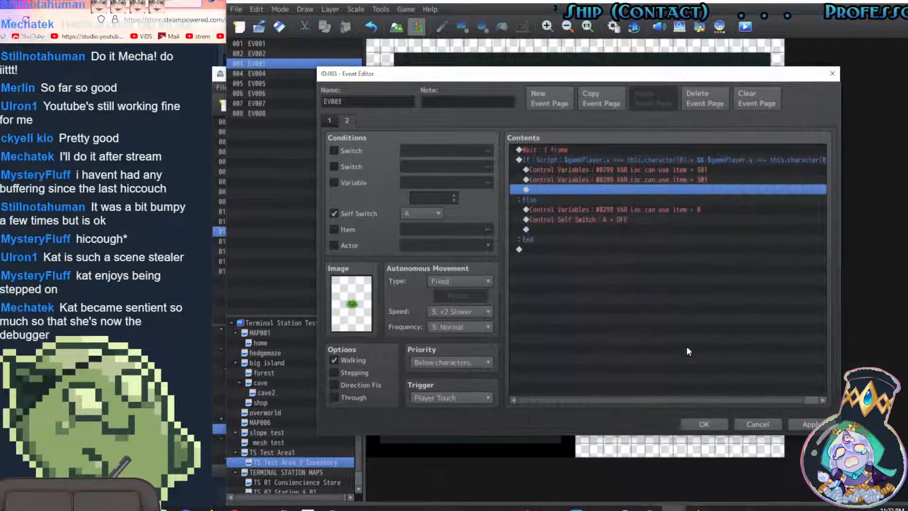
# Delete both Control Variables commands from the If branch of EV003's second page
pyautogui.click(674, 167)
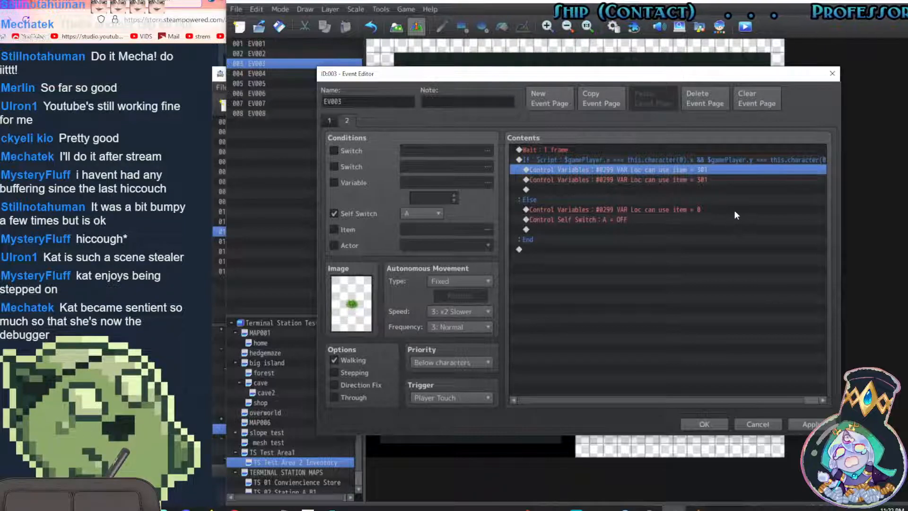
pyautogui.press('Delete')
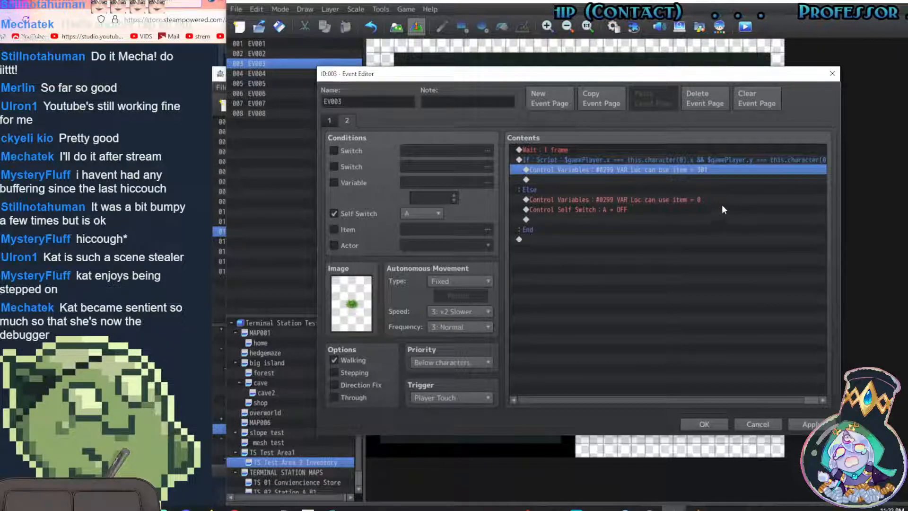
pyautogui.press('Delete')
# Recreate the If branch's Control Variables command, setting #0299 VAR Loc can use item to constant 301, and save EV003
pyautogui.doubleClick(641, 170)
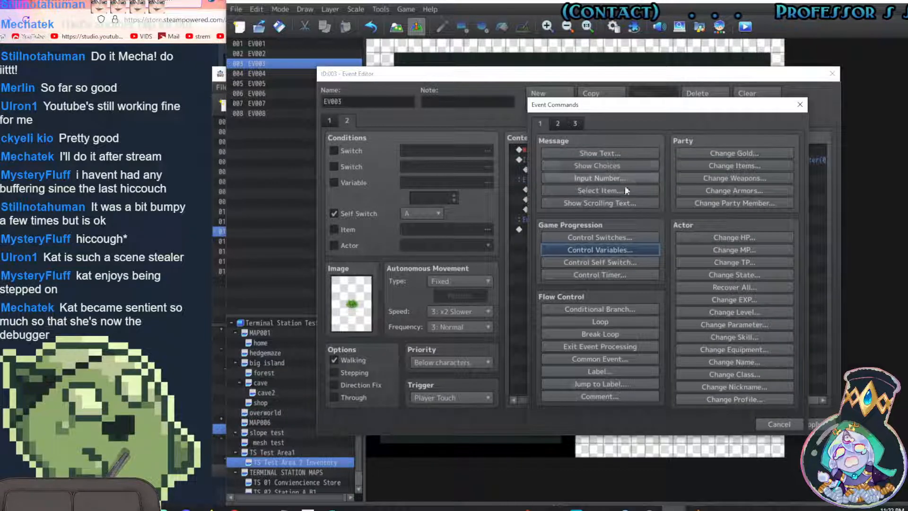
pyautogui.click(618, 249)
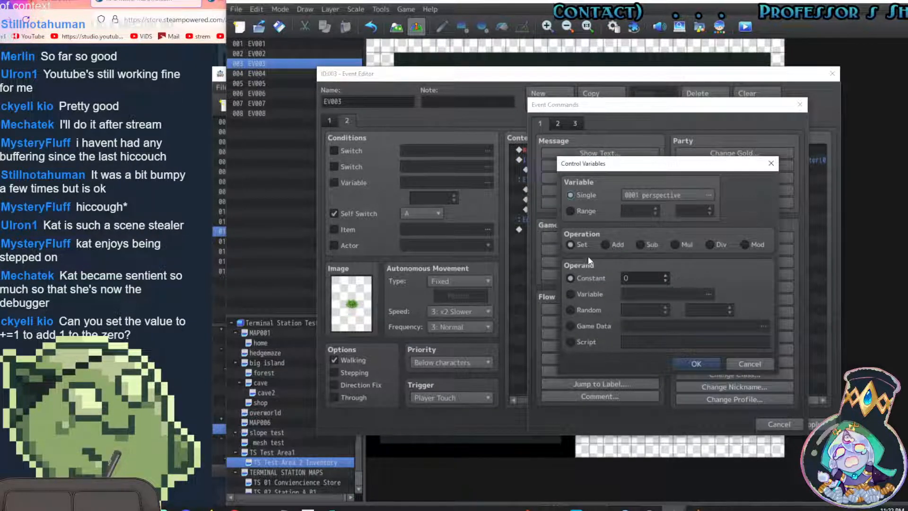
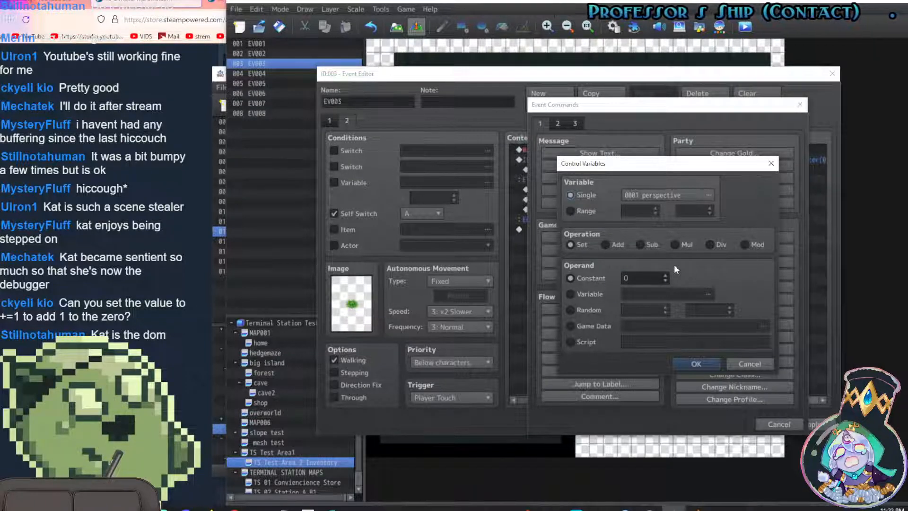
pyautogui.click(675, 203)
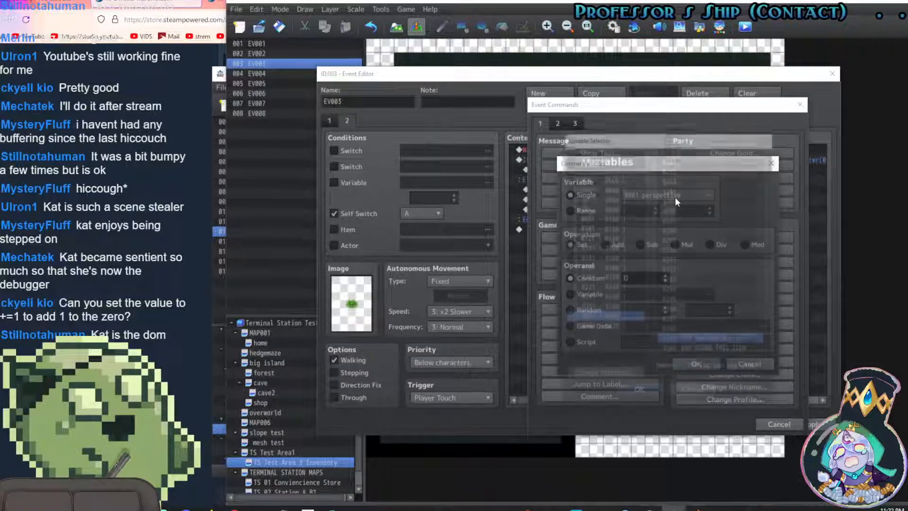
pyautogui.click(709, 339)
pyautogui.doubleClick(709, 340)
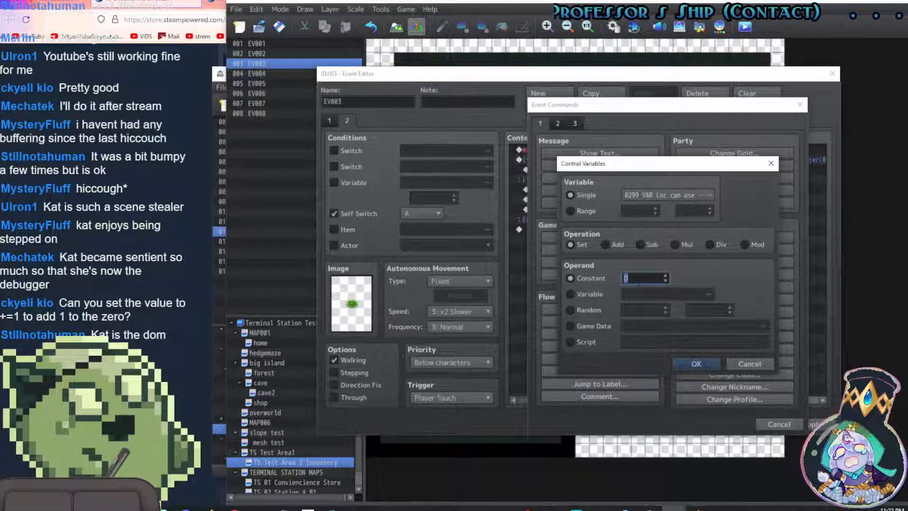
pyautogui.write('301')
pyautogui.click(695, 362)
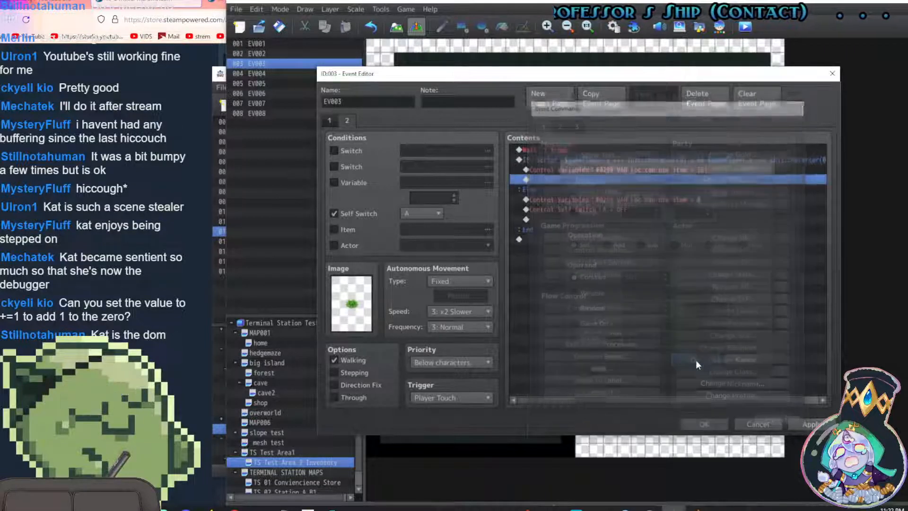
pyautogui.click(634, 200)
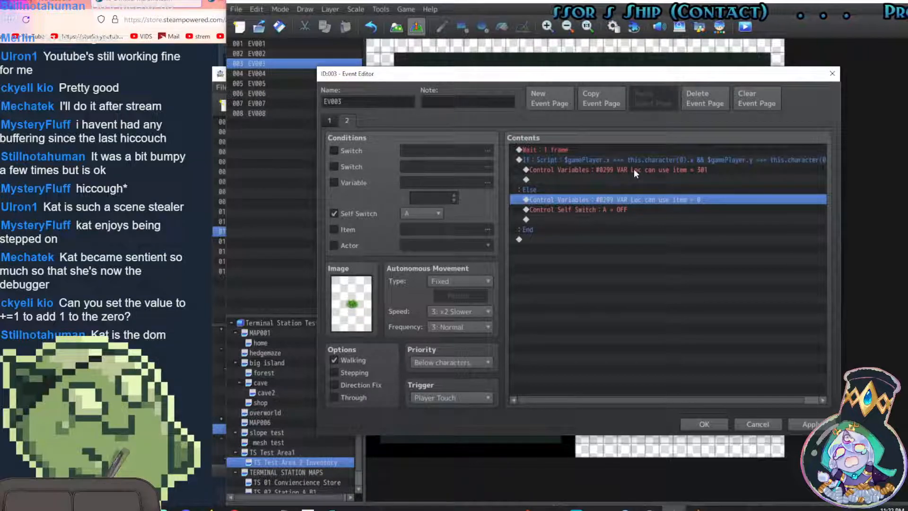
pyautogui.click(719, 422)
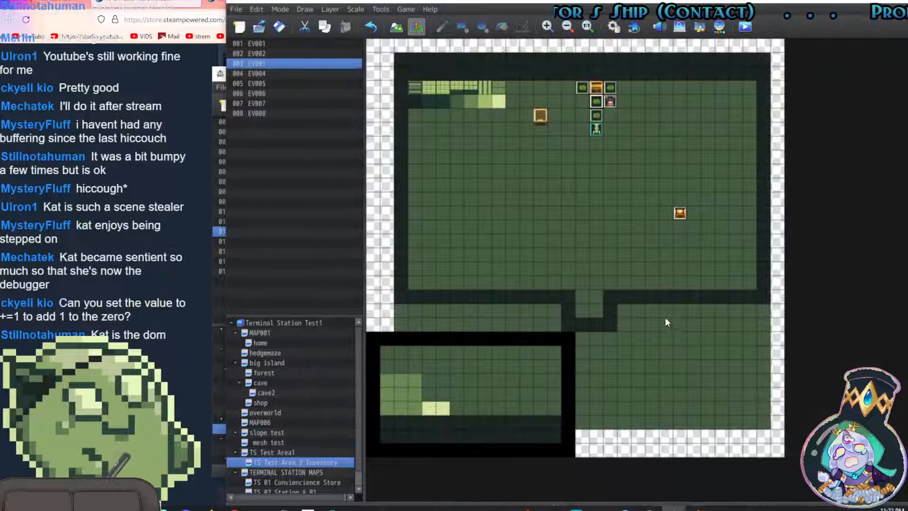
# Copy the "being stepped on" and variable-value Text commands from the If branch of EV008's second page
pyautogui.doubleClick(598, 114)
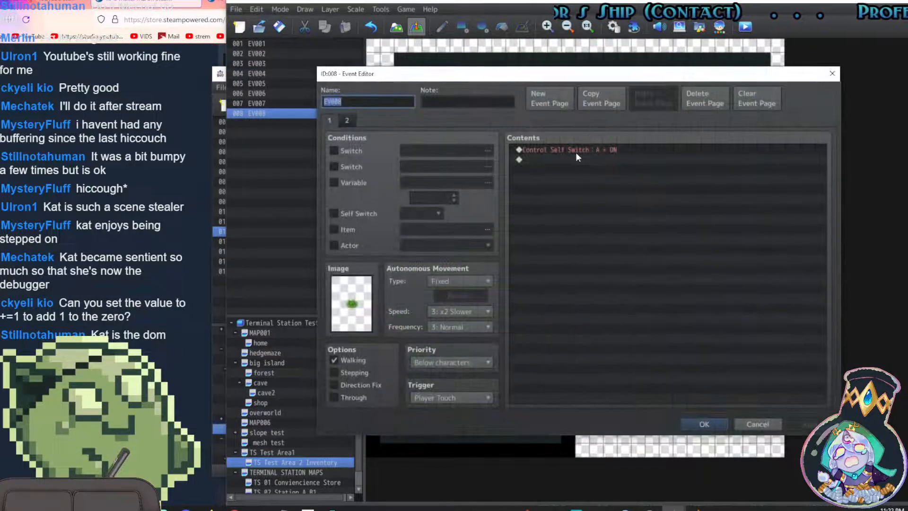
pyautogui.click(586, 171)
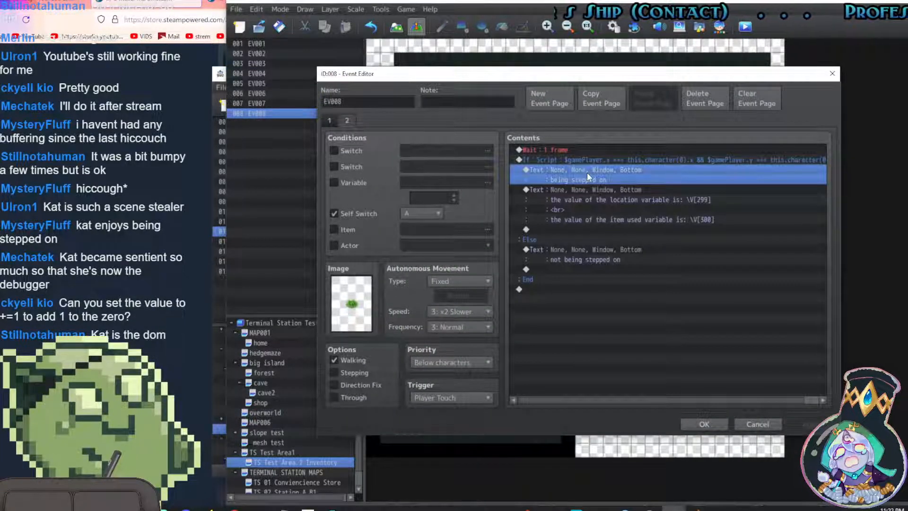
pyautogui.keyDown('shift'); pyautogui.click(587, 218); pyautogui.keyUp('shift')
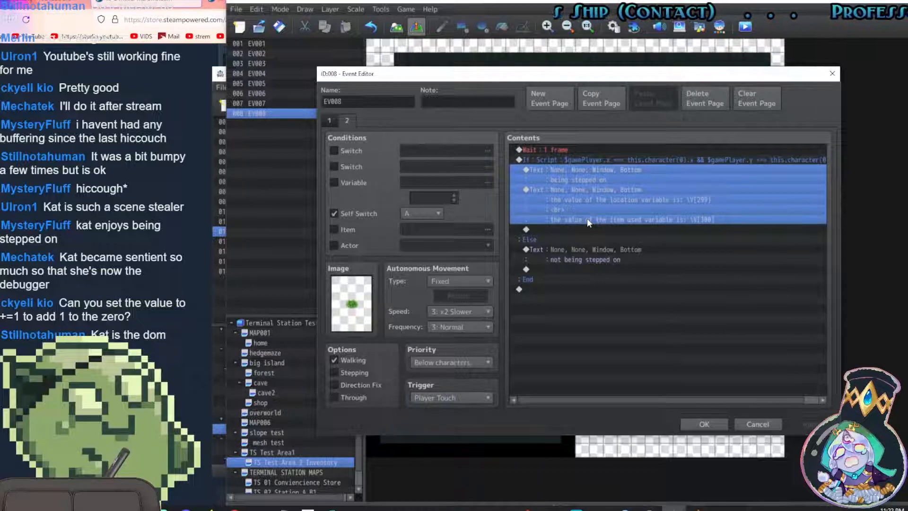
pyautogui.press('Delete')
pyautogui.click(717, 425)
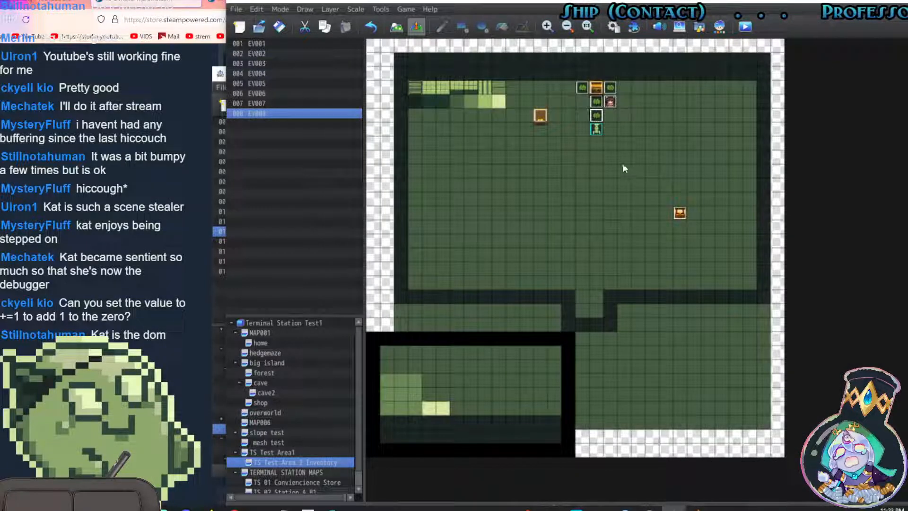
# Paste the copied Text commands below Control Variables in the If branch of EV003's second page and save the event
pyautogui.doubleClick(595, 98)
pyautogui.click(348, 121)
pyautogui.click(567, 179)
pyautogui.hotkey('ctrl', 'v')
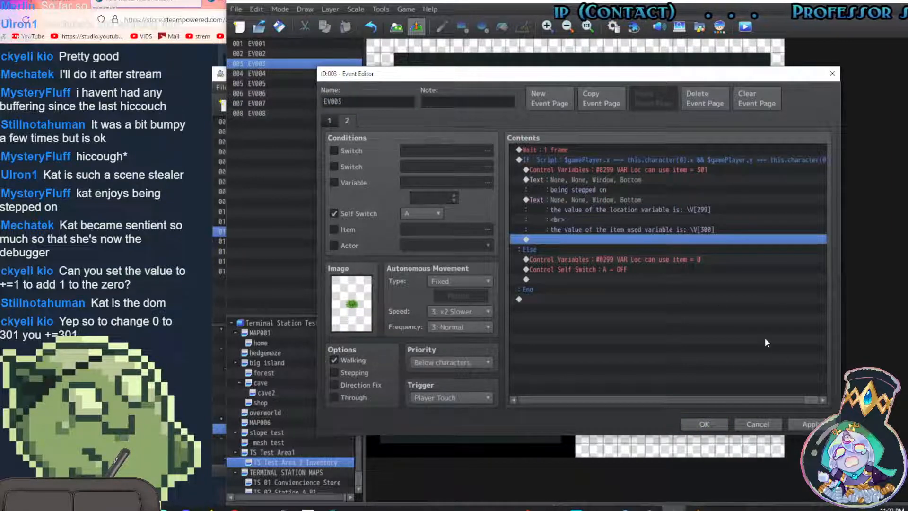
pyautogui.click(722, 423)
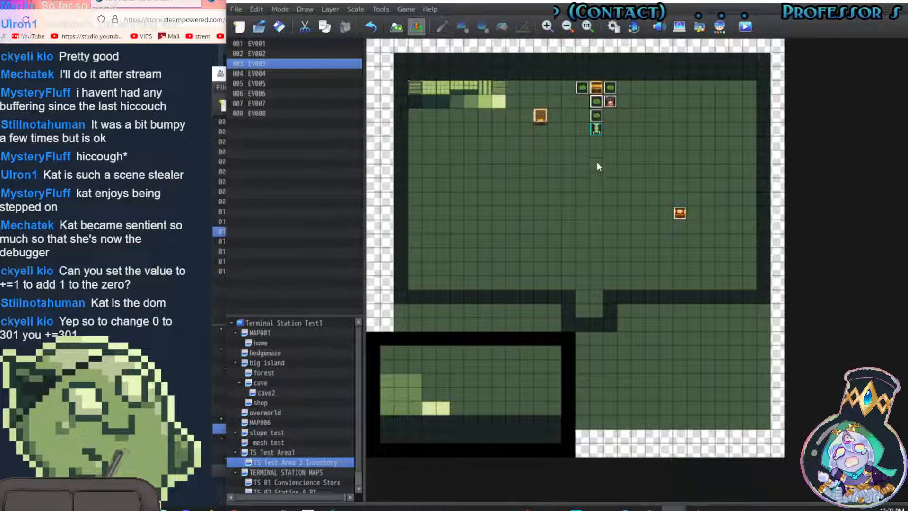
# Delete the EV008 plant event from the map and start a playtest with the changes saved
pyautogui.click(596, 116)
pyautogui.press('Delete')
pyautogui.click(744, 26)
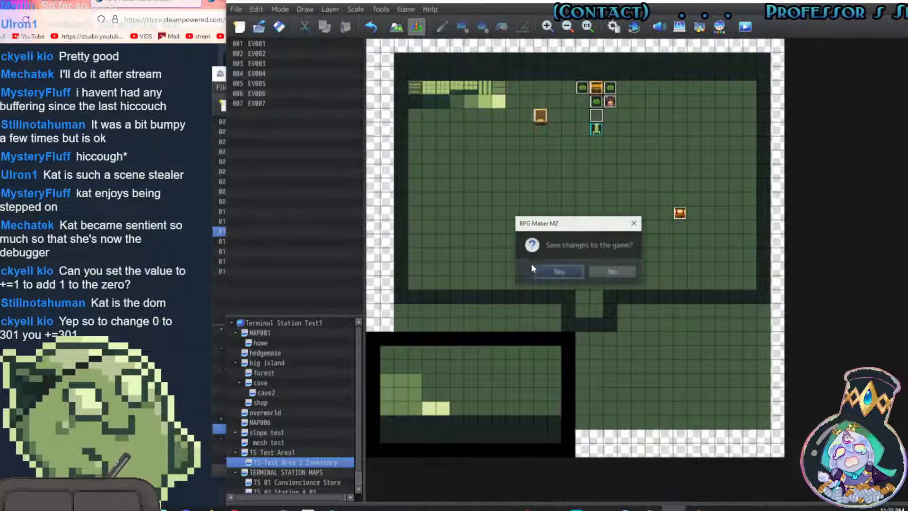
pyautogui.click(560, 270)
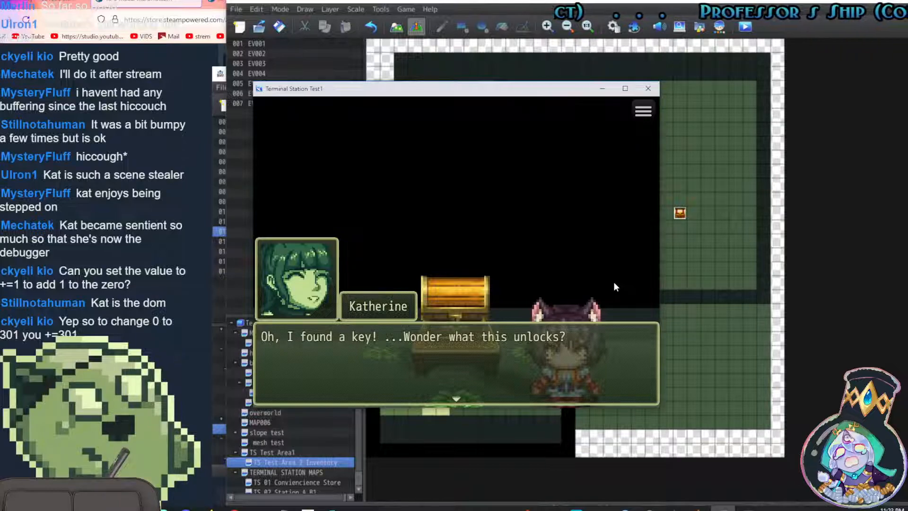
# Collect the key in the playtest and step on the plant by the chest to read the location and item-used variables
pyautogui.press('Return')
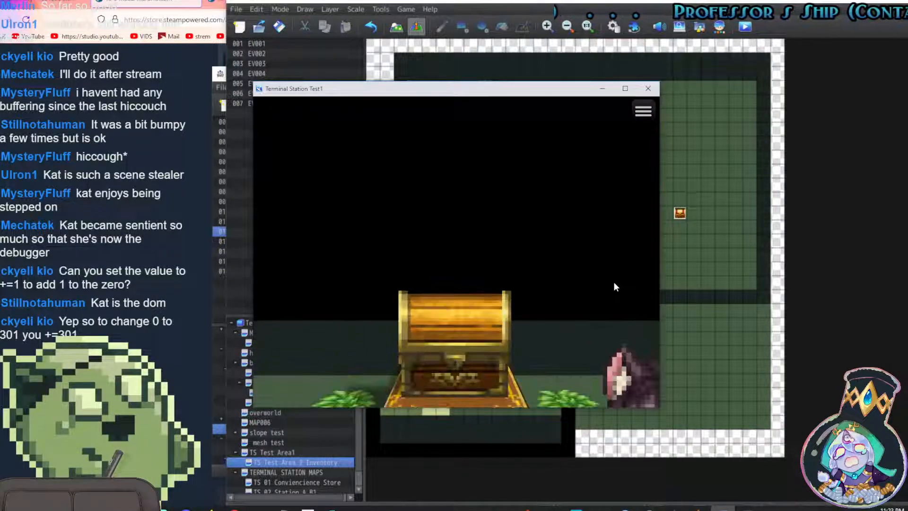
pyautogui.press('Return')
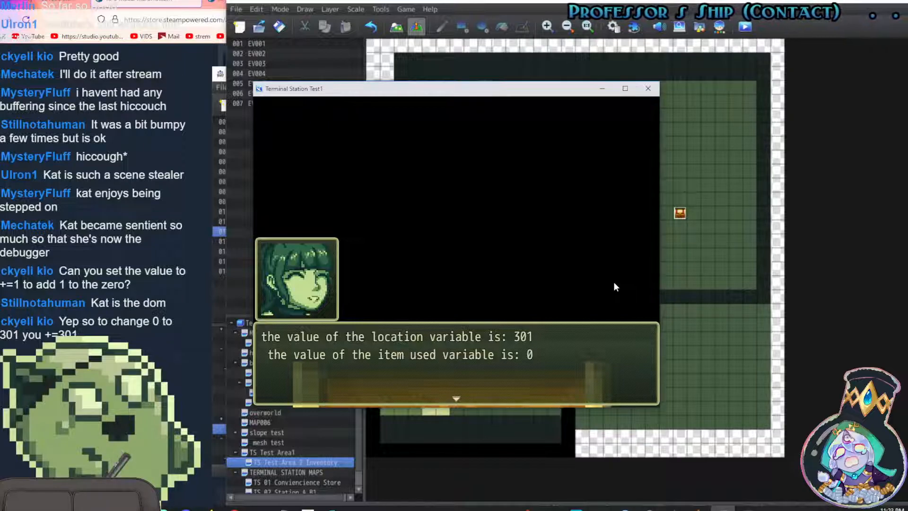
pyautogui.press('Return')
pyautogui.press('Right')
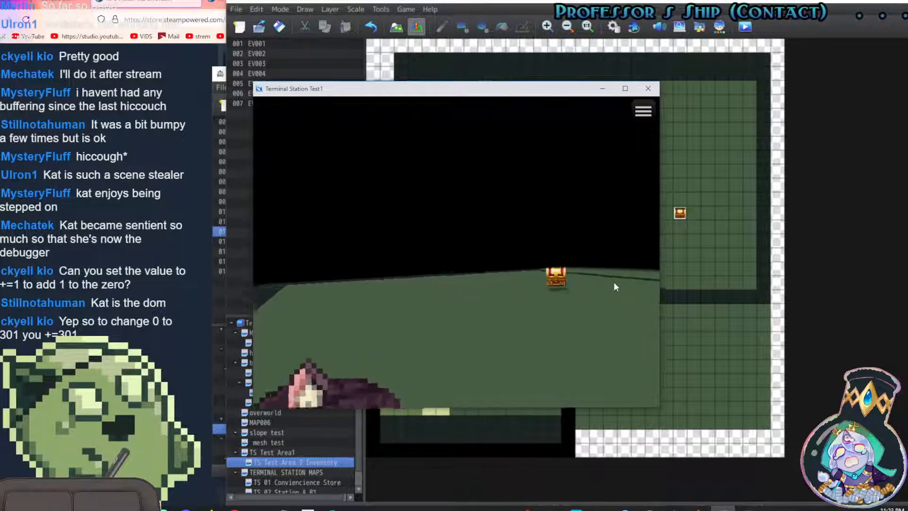
# Use the Lockbox Key from the inventory and read through its variable messages
pyautogui.press('Escape')
pyautogui.press('Return')
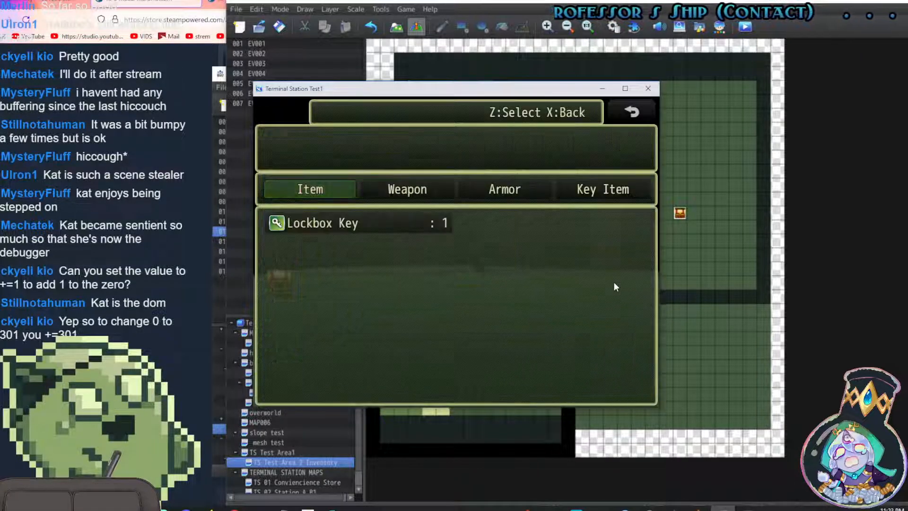
pyautogui.press('Return')
pyautogui.press('Return')
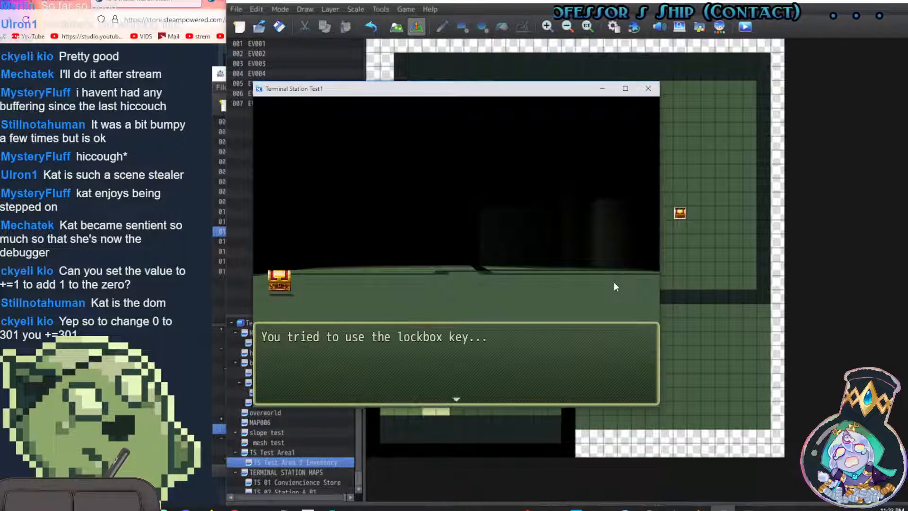
pyautogui.press('Return')
pyautogui.press('Return')
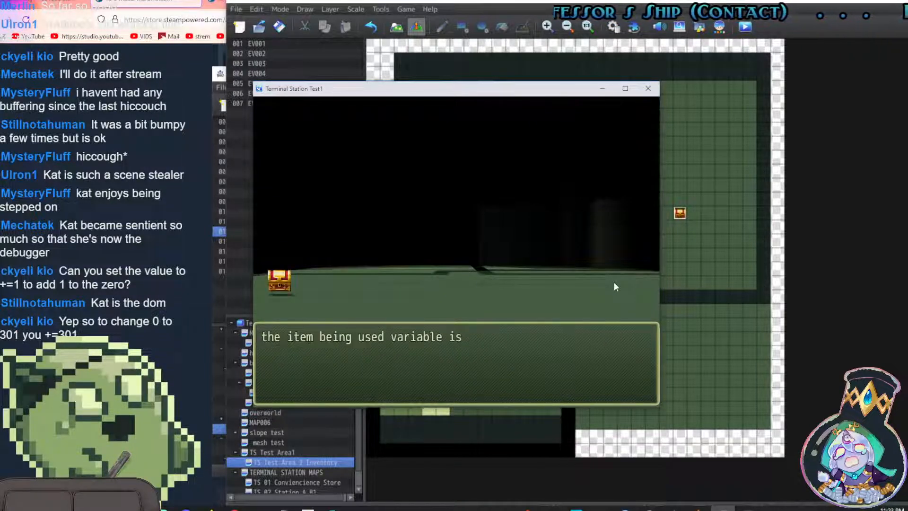
# Check the variable values at the plant again, try opening the chest, and end the playtest
pyautogui.press('Return')
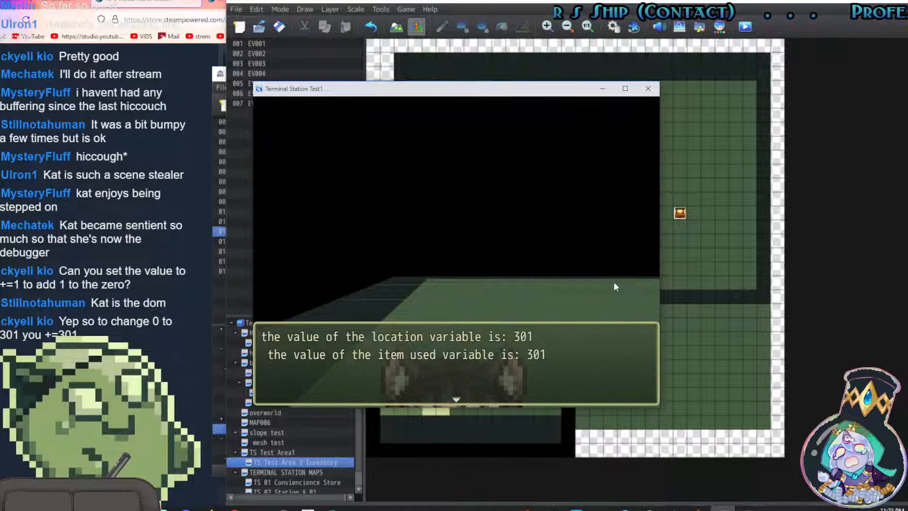
pyautogui.press('Return')
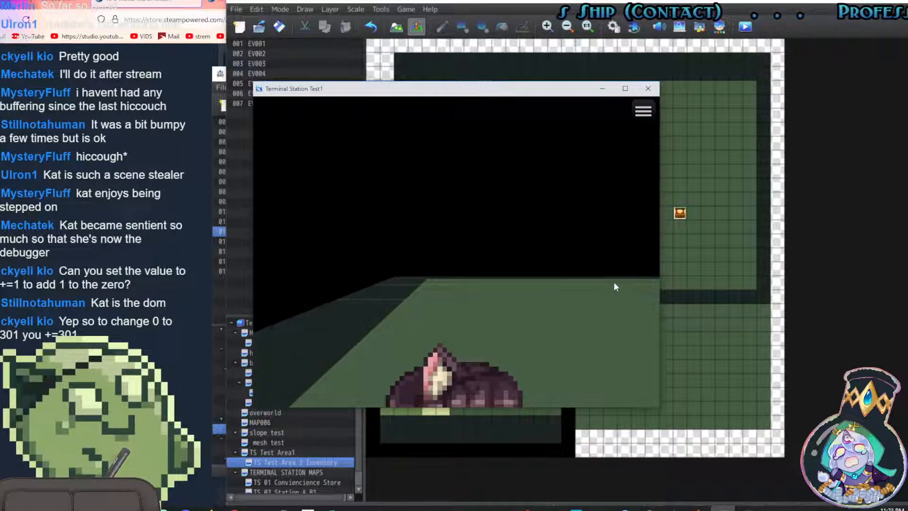
pyautogui.press('Left')
pyautogui.press('Return')
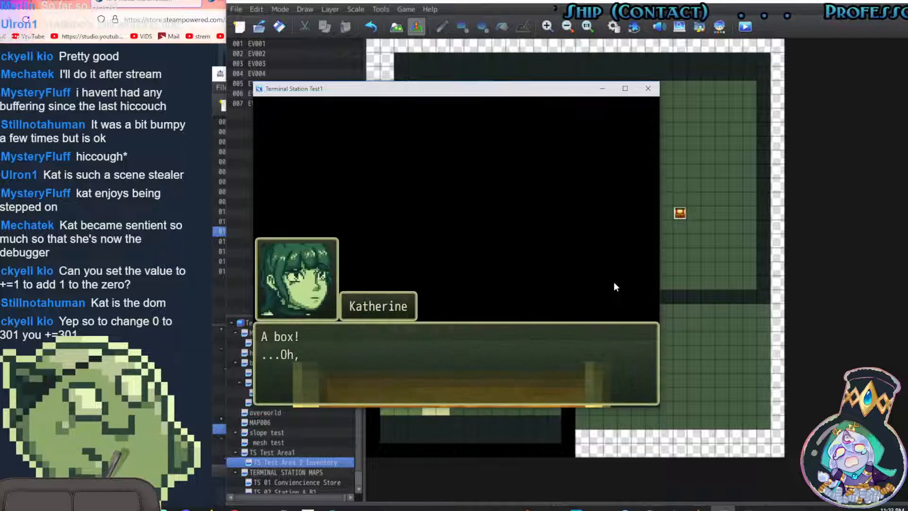
pyautogui.press('Return')
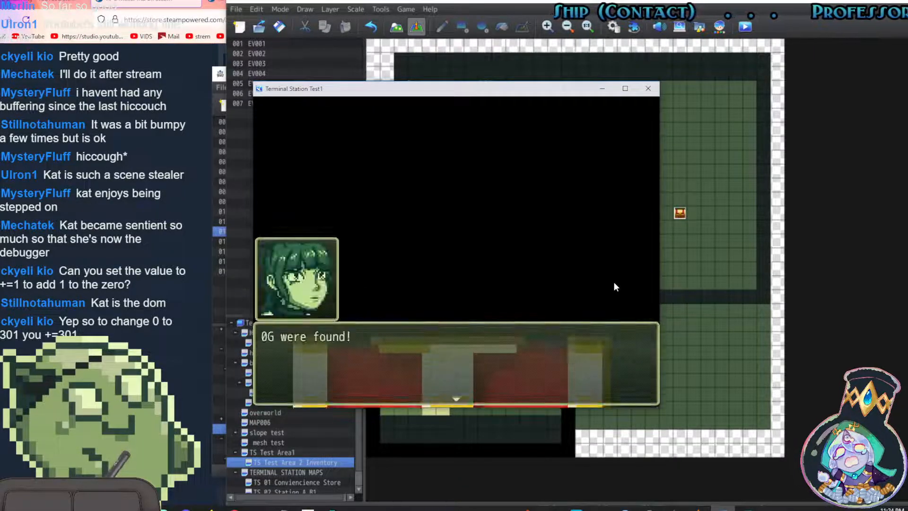
pyautogui.press('Return')
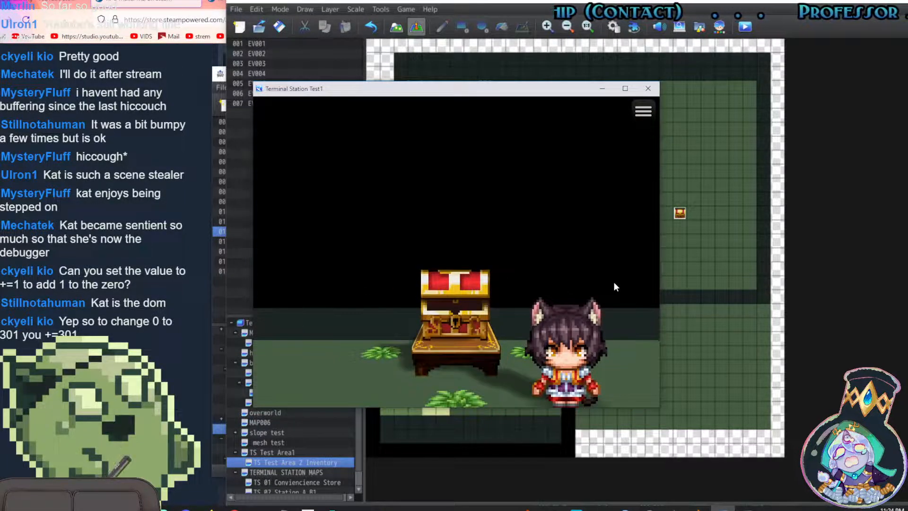
pyautogui.click(647, 89)
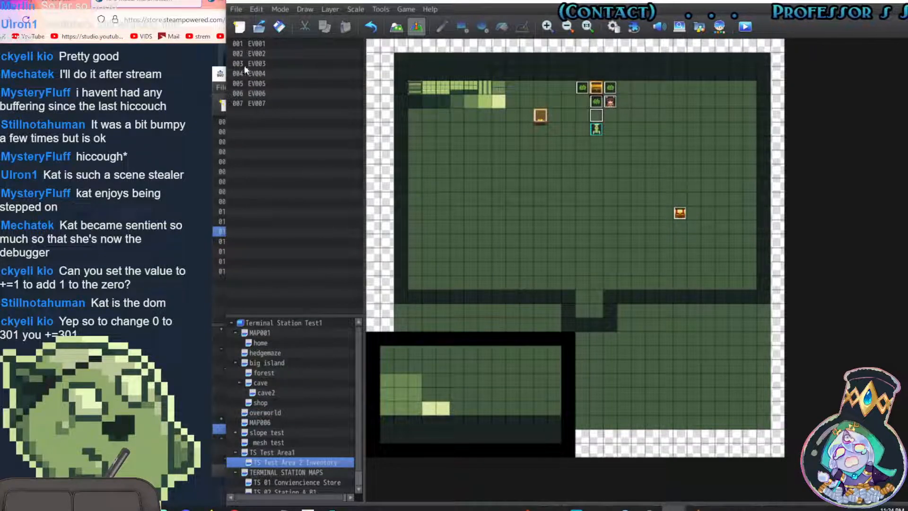
# Set the trigger of chest event EV001's first page to Parallel and save the event
pyautogui.doubleClick(597, 88)
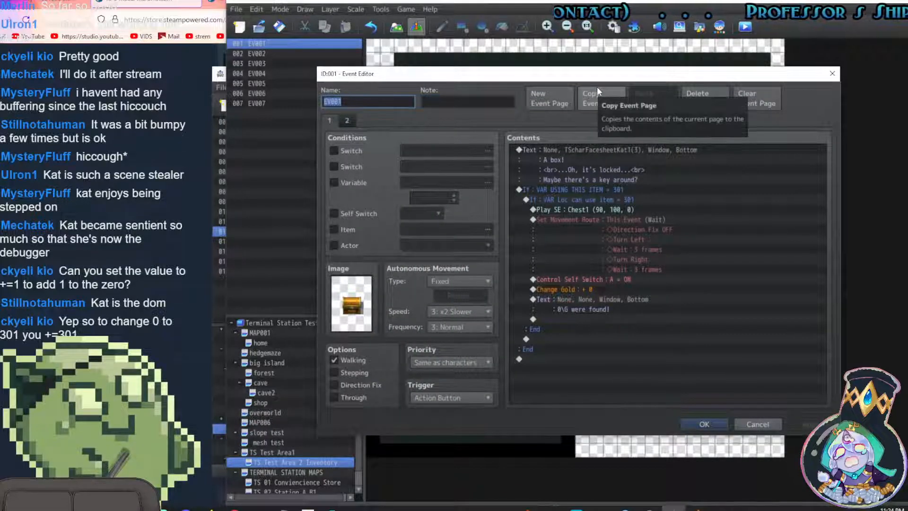
pyautogui.click(468, 397)
pyautogui.click(454, 458)
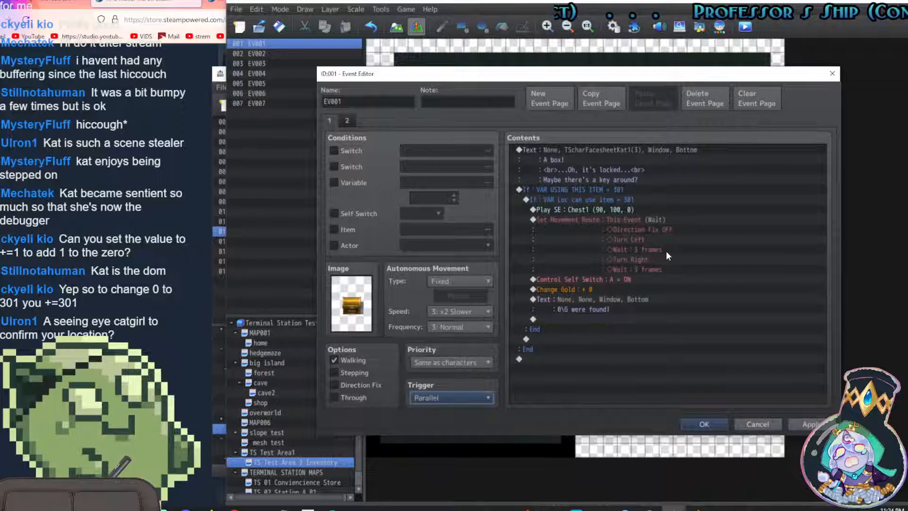
pyautogui.click(723, 424)
# Save and playtest the map, advance through the locked chest's dialogue, and end the playtest
pyautogui.click(746, 28)
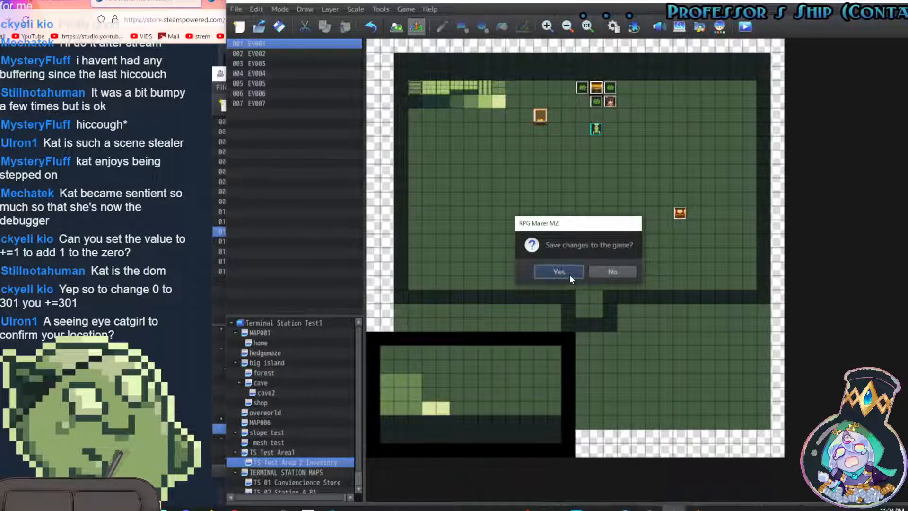
pyautogui.click(568, 274)
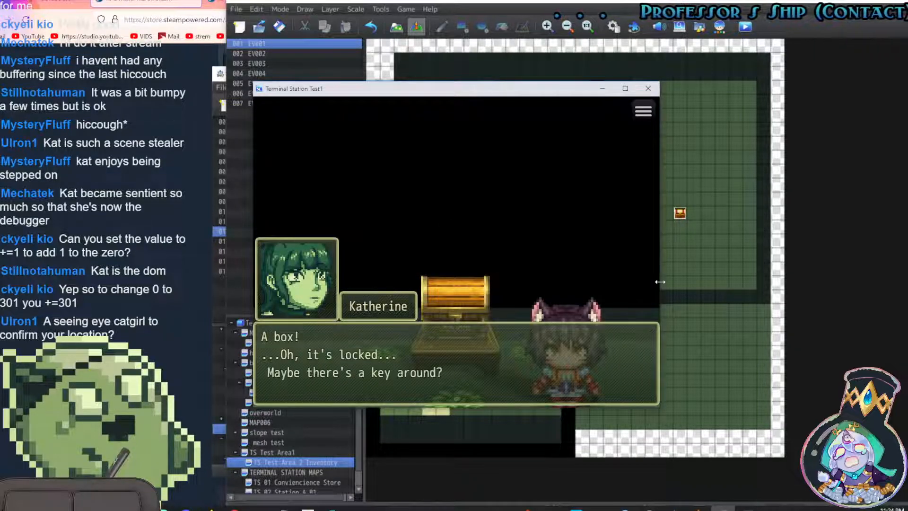
pyautogui.press('Return')
pyautogui.press('Return')
pyautogui.press('Return')
pyautogui.press('Return')
pyautogui.press('Return')
pyautogui.press('Return')
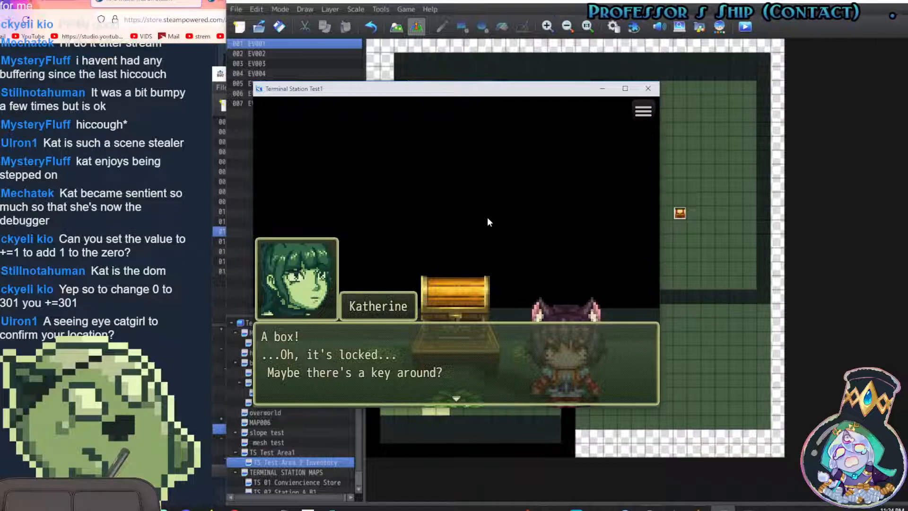
pyautogui.press('Return')
pyautogui.press('Return')
pyautogui.press('Return')
pyautogui.press('Return')
pyautogui.press('Return')
pyautogui.press('Return')
pyautogui.press('Return')
pyautogui.press('Return')
pyautogui.click(648, 88)
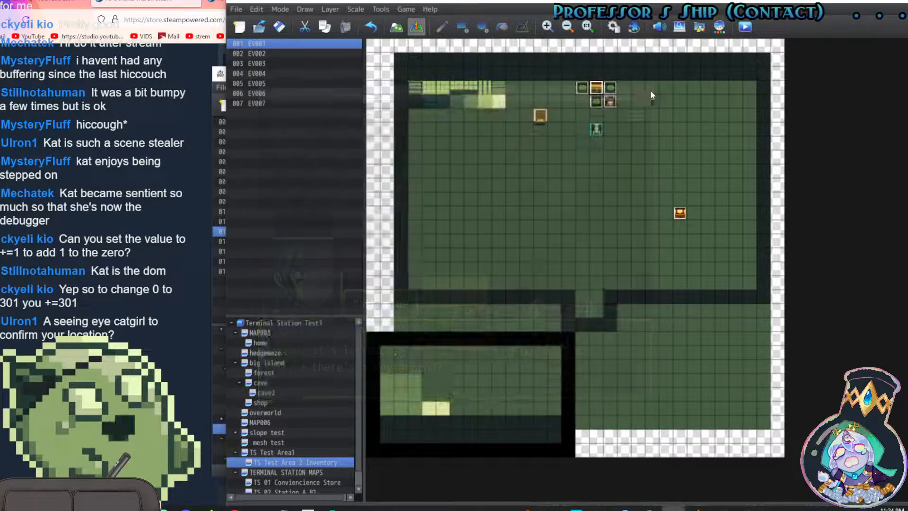
# Examine the nested variable conditions and movement route on the first page of chest event EV001
pyautogui.doubleClick(599, 88)
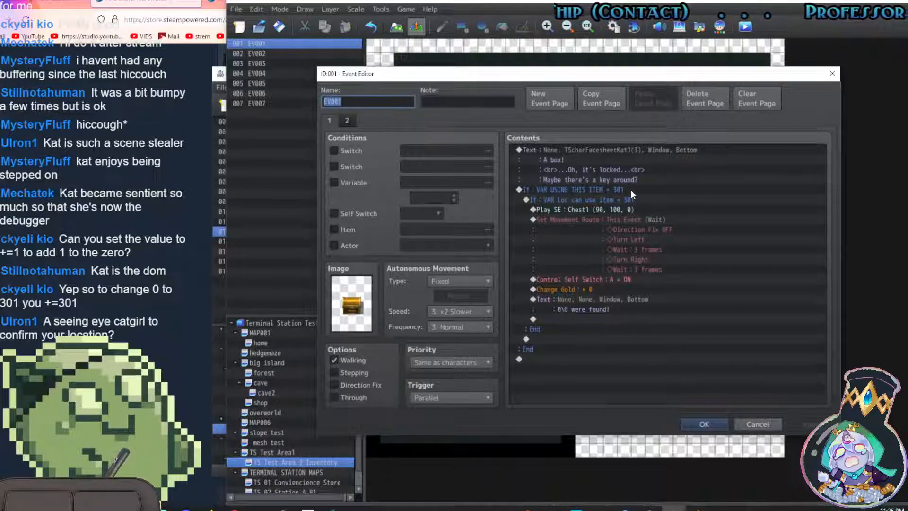
pyautogui.click(617, 189)
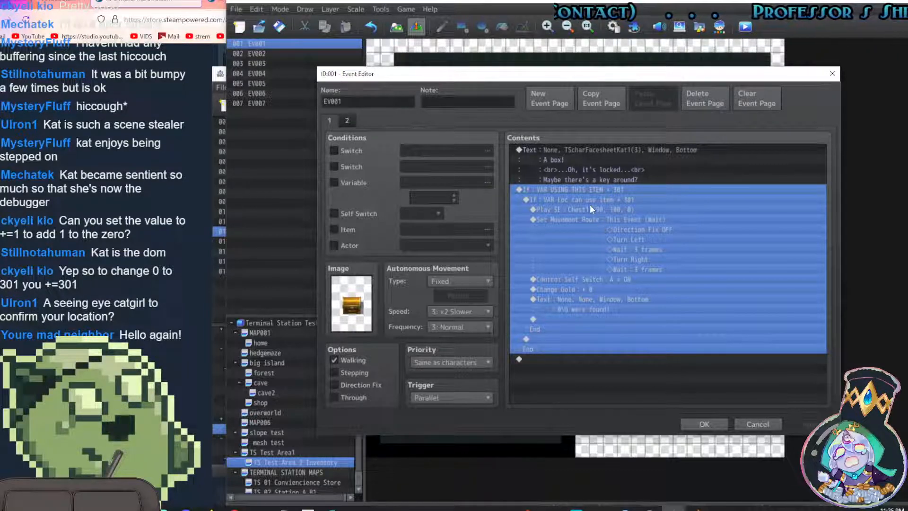
pyautogui.click(603, 259)
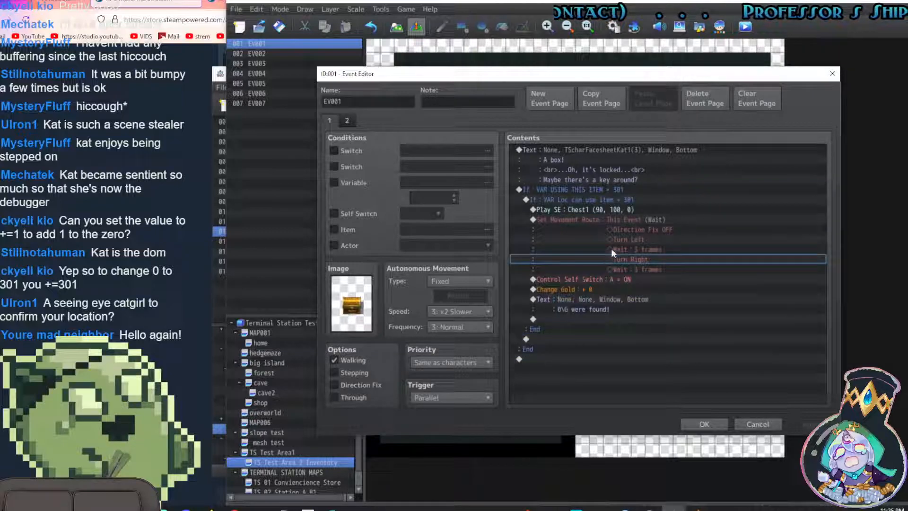
pyautogui.click(621, 220)
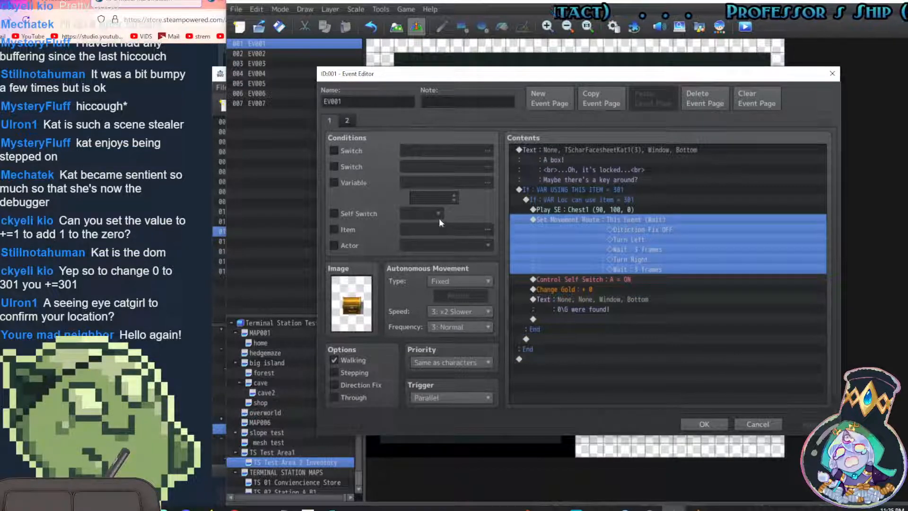
# Switch to the MZ3D project and review the blue chest event's second page and the USING BLUE KEY common event
pyautogui.click(215, 82)
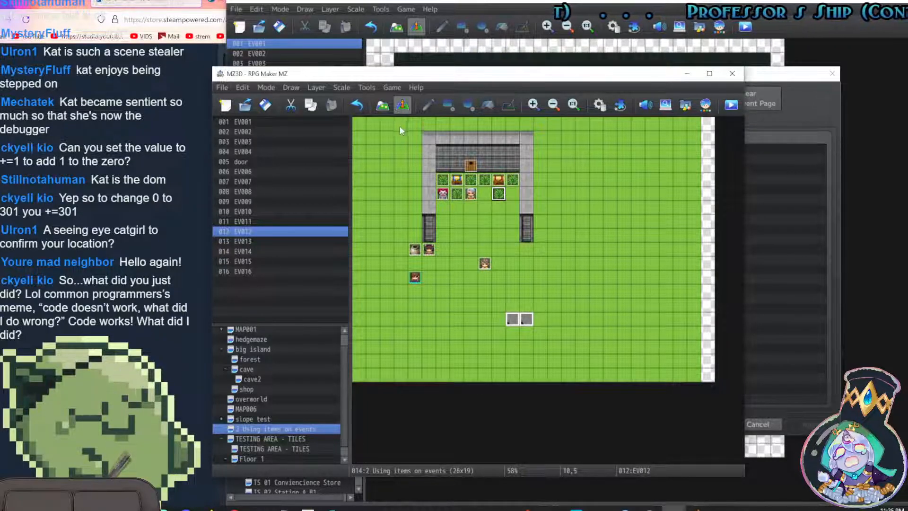
pyautogui.doubleClick(456, 180)
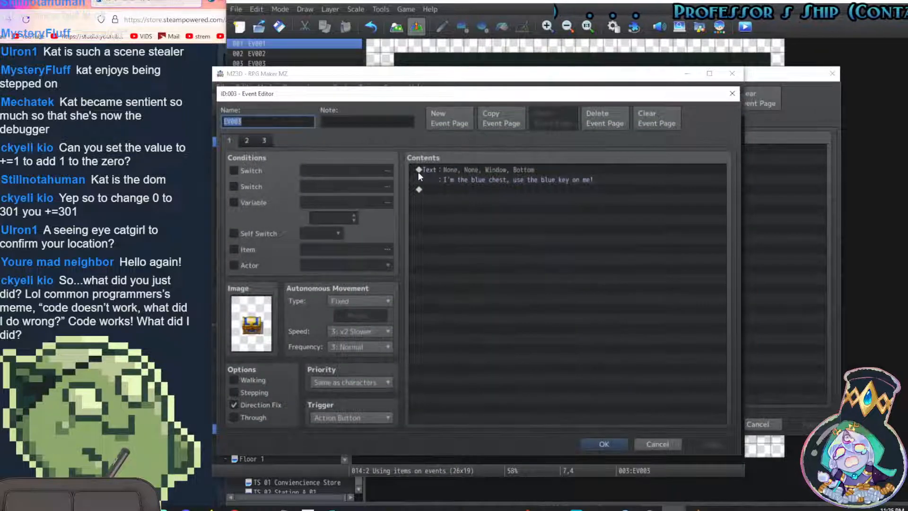
pyautogui.click(246, 141)
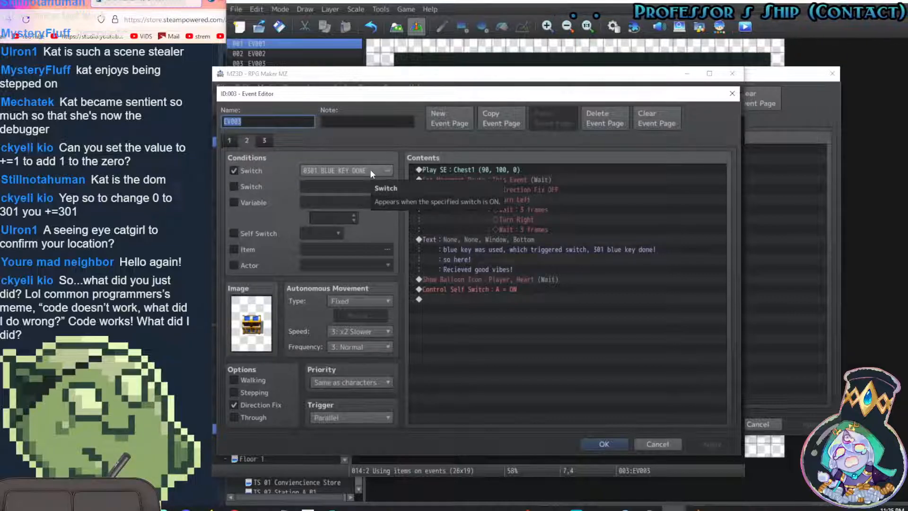
pyautogui.click(615, 443)
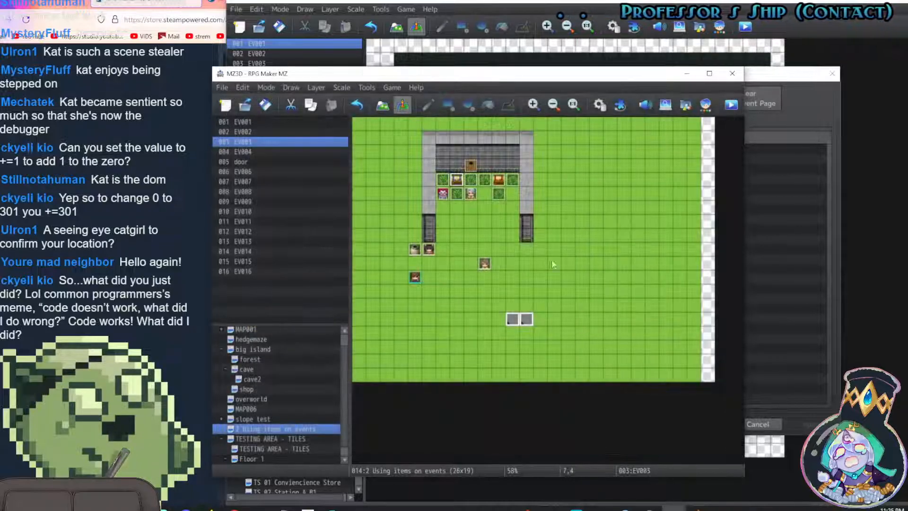
pyautogui.click(598, 105)
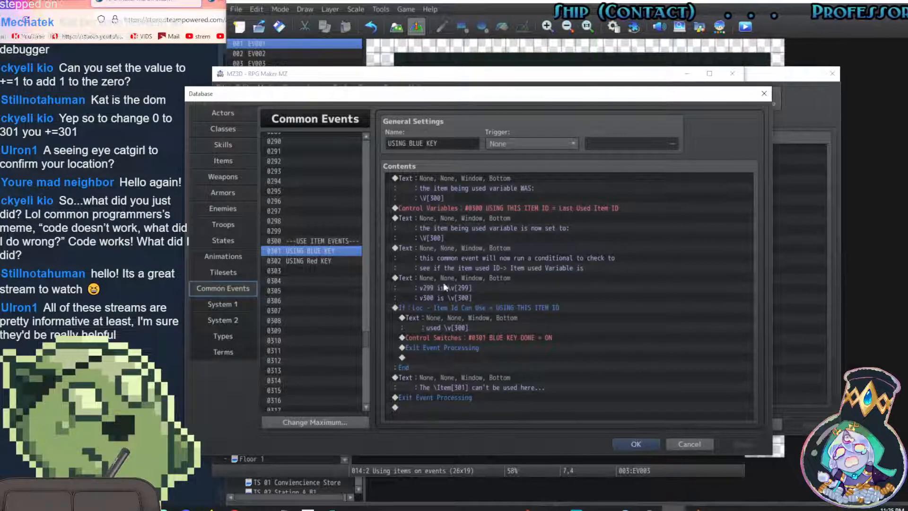
# Examine the conditional branch comparing the item variables in the USING BLUE KEY common event, leaving it unchanged
pyautogui.click(451, 307)
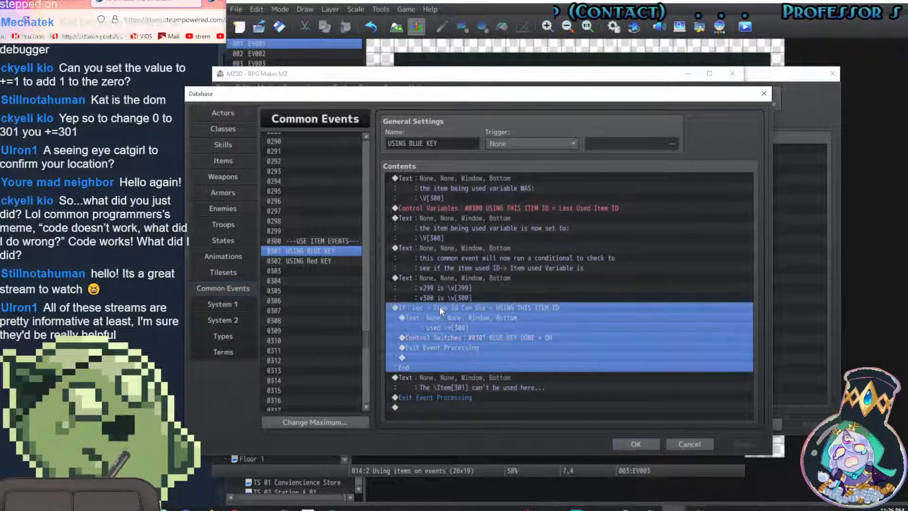
pyautogui.doubleClick(477, 305)
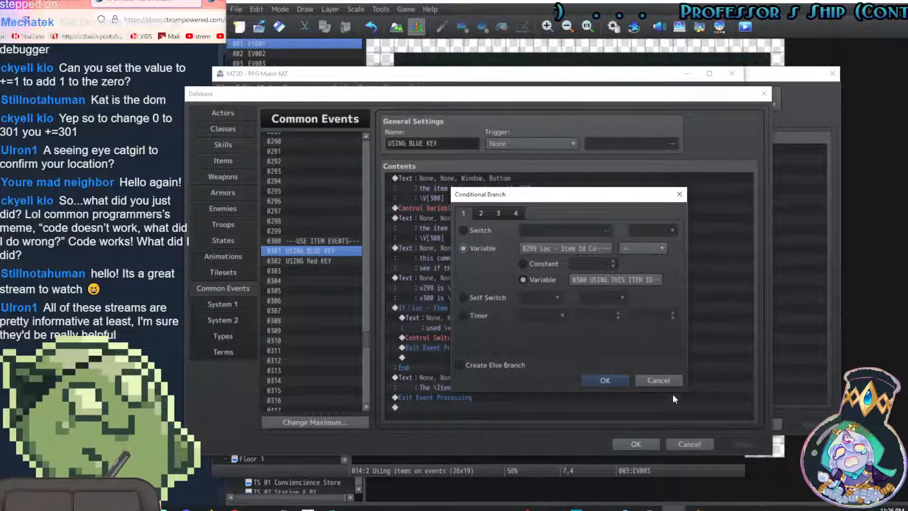
pyautogui.click(658, 380)
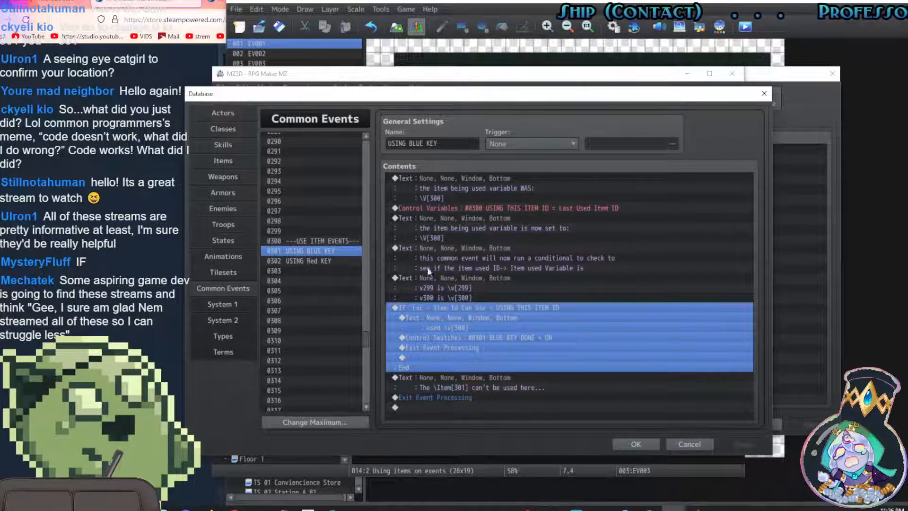
# Compare the contents of the USING BLUE KEY and USING Red KEY common events
pyautogui.click(327, 260)
pyautogui.click(327, 249)
pyautogui.click(328, 260)
pyautogui.click(323, 253)
pyautogui.click(324, 262)
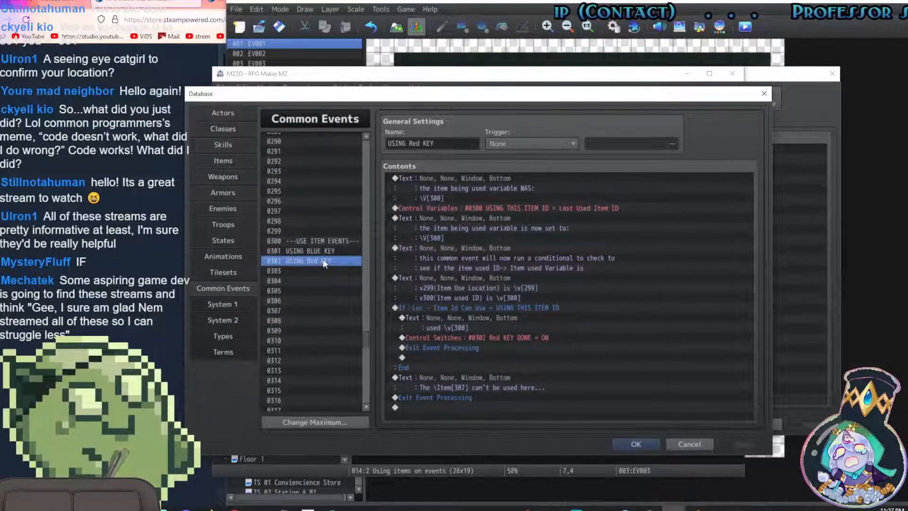
pyautogui.click(325, 249)
pyautogui.click(324, 261)
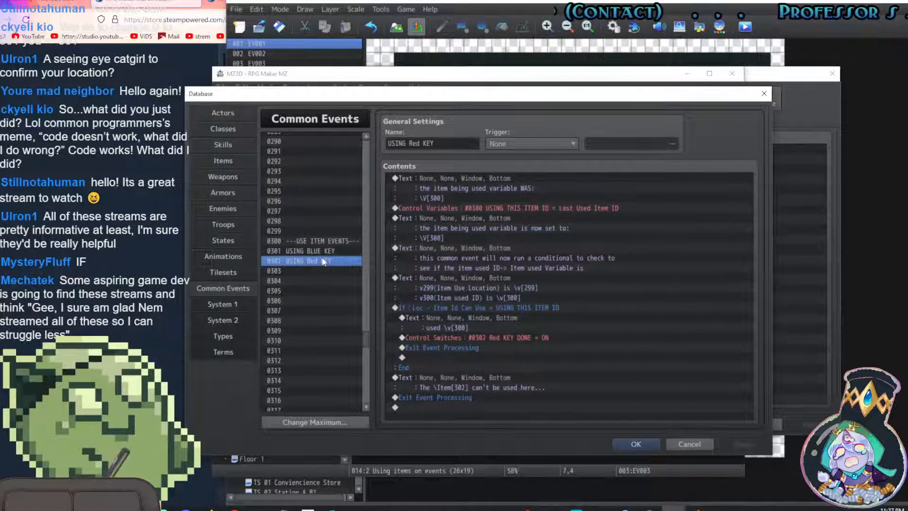
pyautogui.click(325, 249)
pyautogui.click(324, 263)
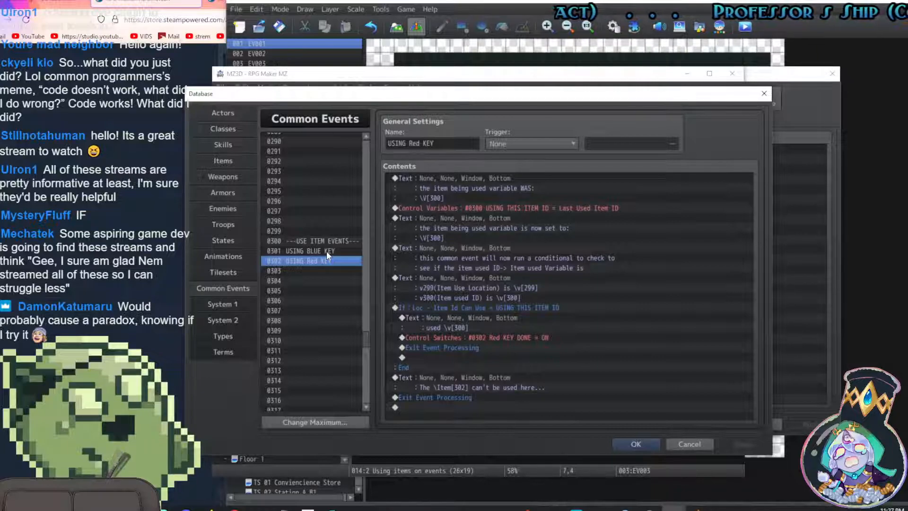
pyautogui.click(327, 251)
pyautogui.click(326, 259)
pyautogui.click(327, 251)
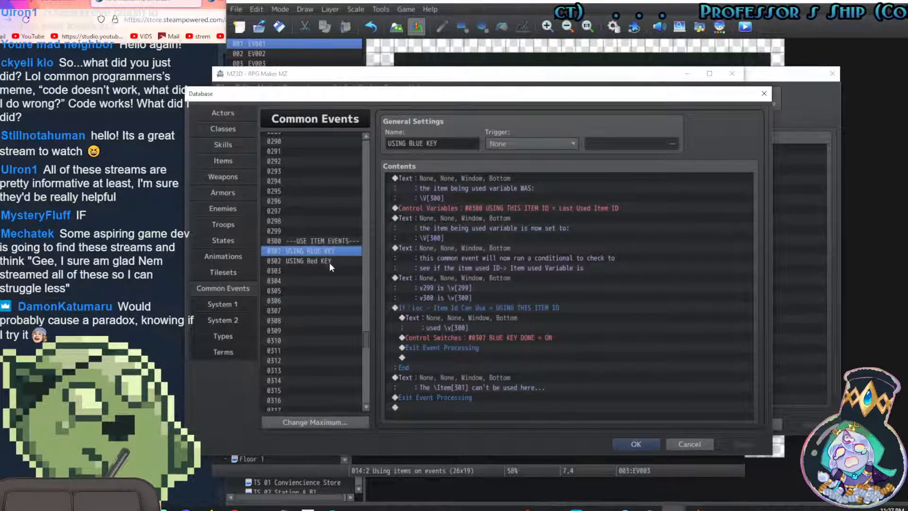
pyautogui.click(331, 258)
pyautogui.click(337, 250)
pyautogui.click(328, 260)
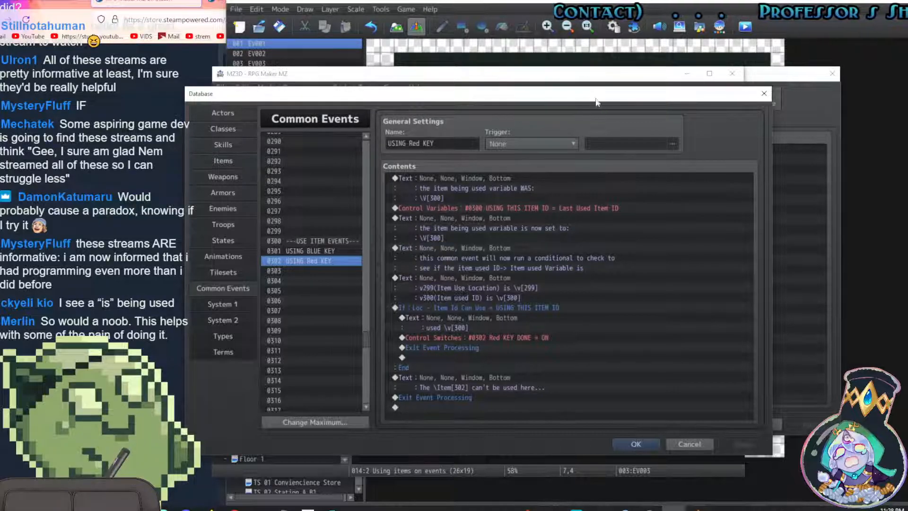
# Close the database, review the first two pages of blue chest event EV003, and return to the Terminal Station Test1 project's EV001 editor
pyautogui.moveTo(597, 99); pyautogui.dragTo(579, 148)
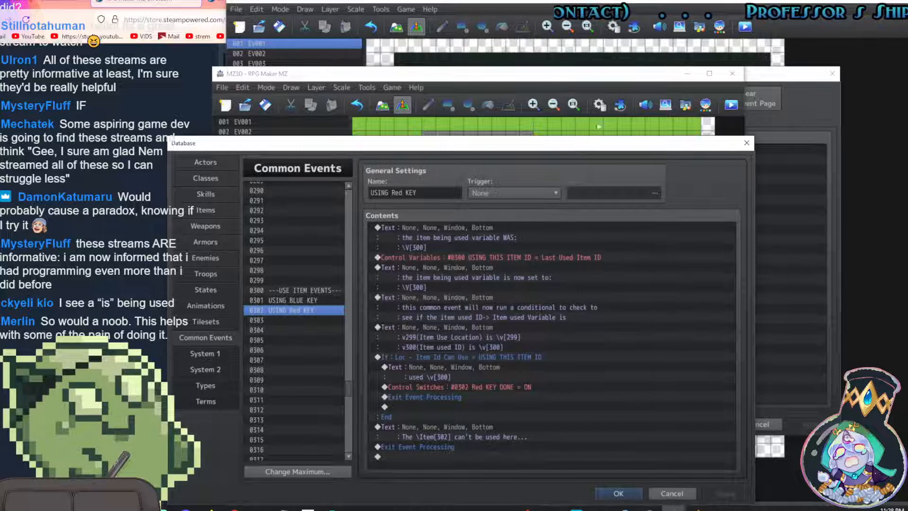
pyautogui.click(747, 143)
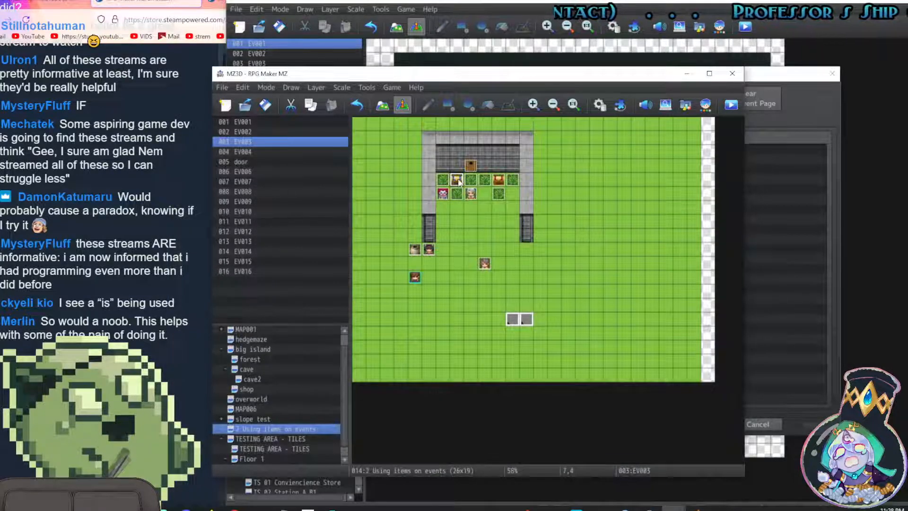
pyautogui.doubleClick(458, 179)
pyautogui.click(247, 140)
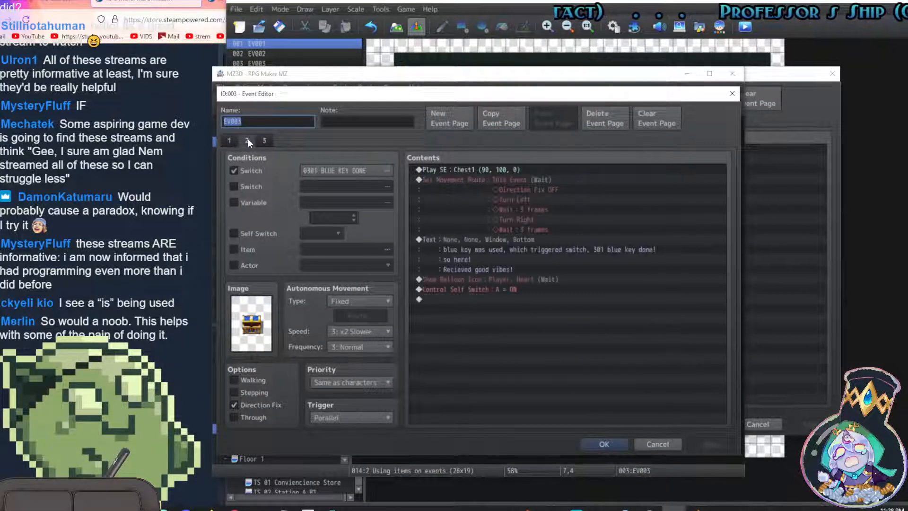
pyautogui.click(233, 138)
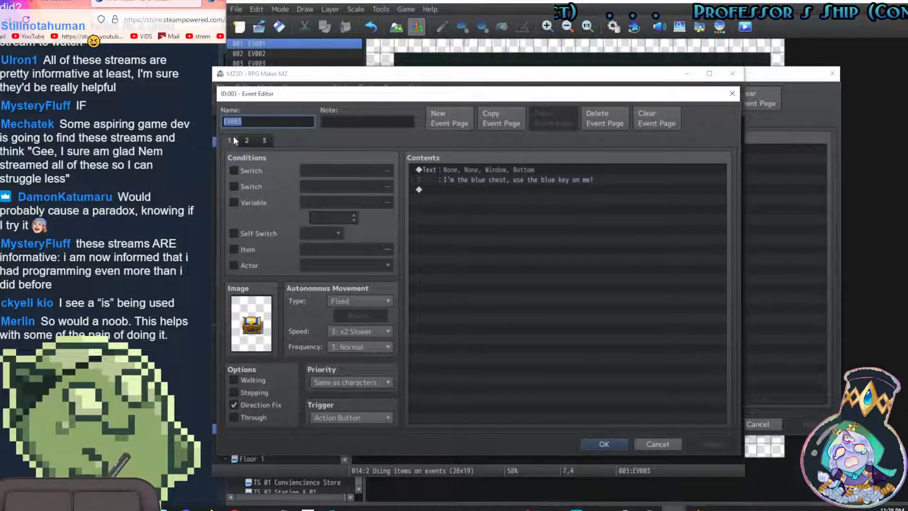
pyautogui.click(245, 138)
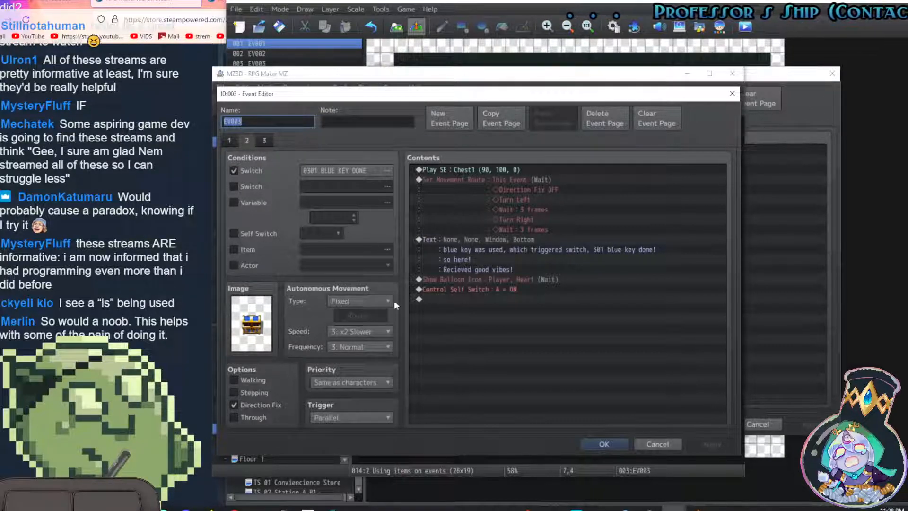
pyautogui.click(639, 445)
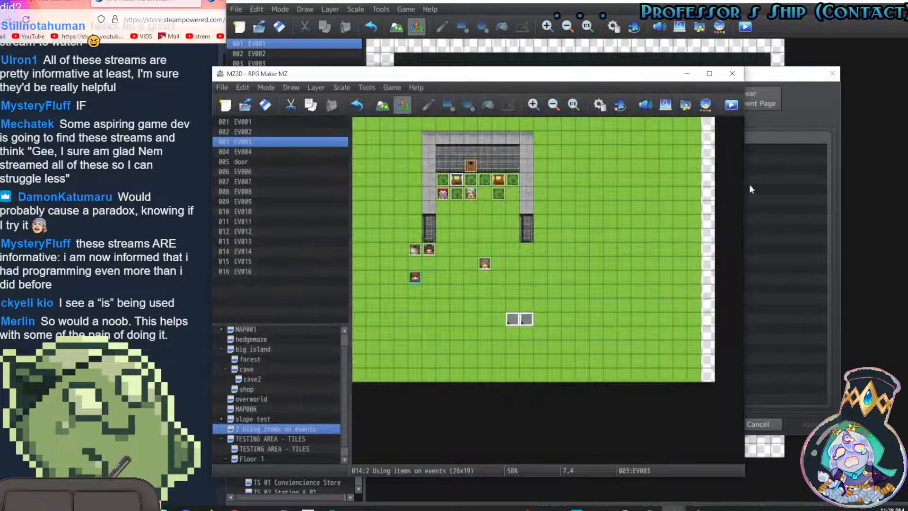
pyautogui.doubleClick(729, 200)
pyautogui.click(617, 188)
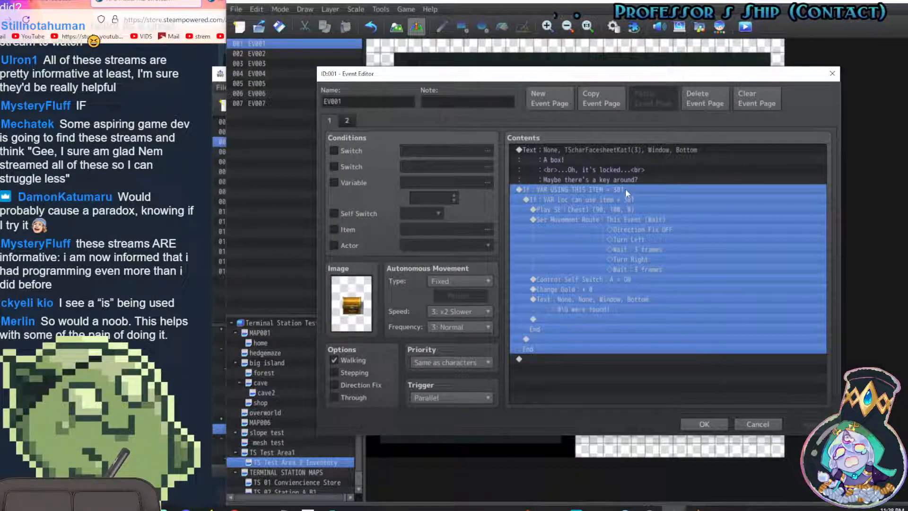
pyautogui.press('Delete')
pyautogui.click(606, 96)
pyautogui.click(634, 96)
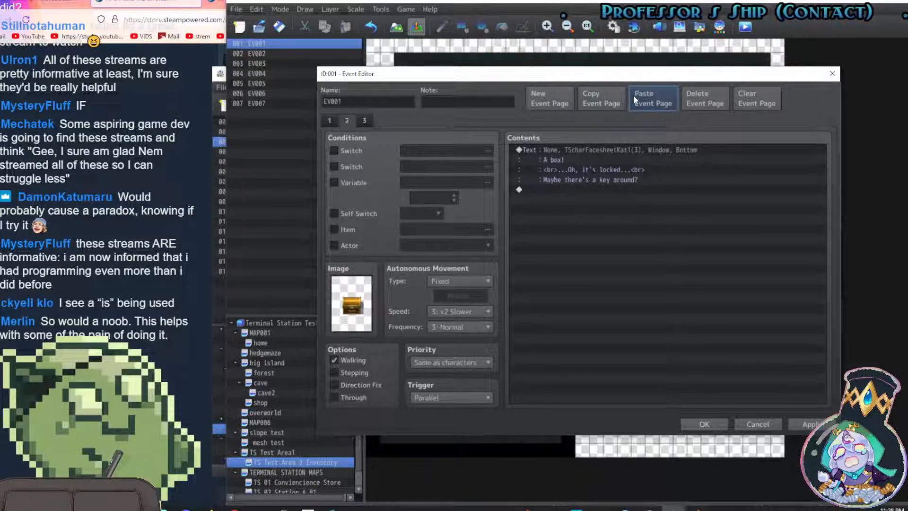
pyautogui.click(578, 150)
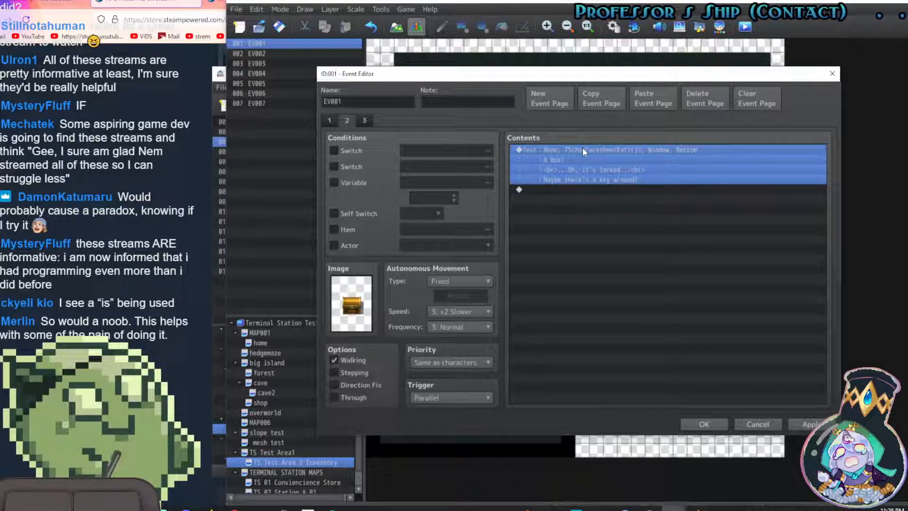
pyautogui.press('Delete')
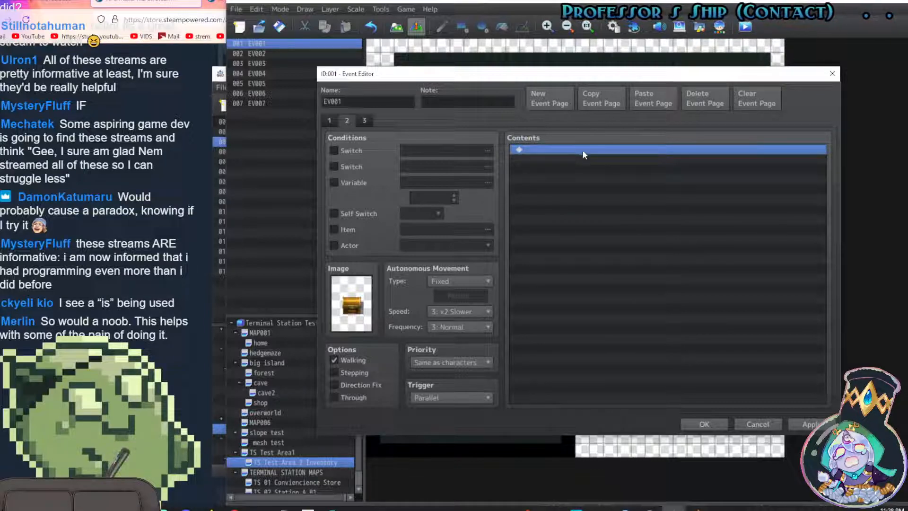
pyautogui.hotkey('ctrl', 'v')
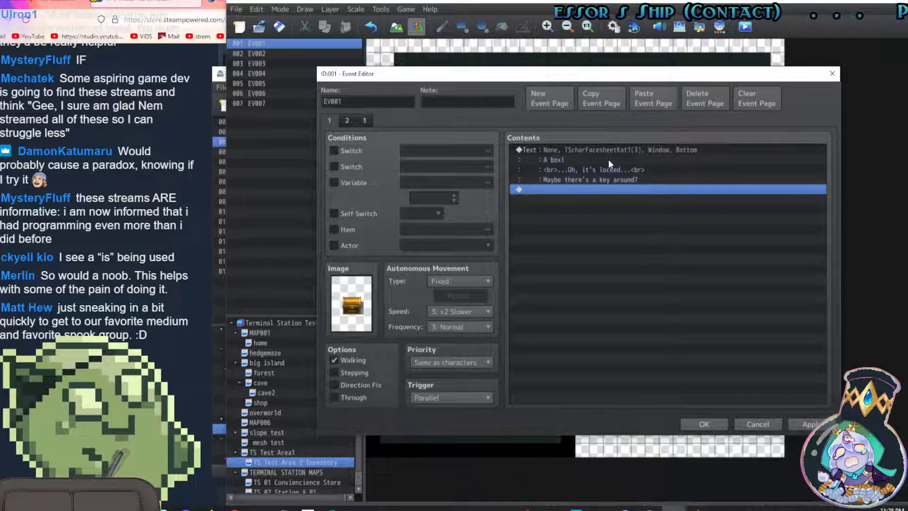
pyautogui.click(757, 424)
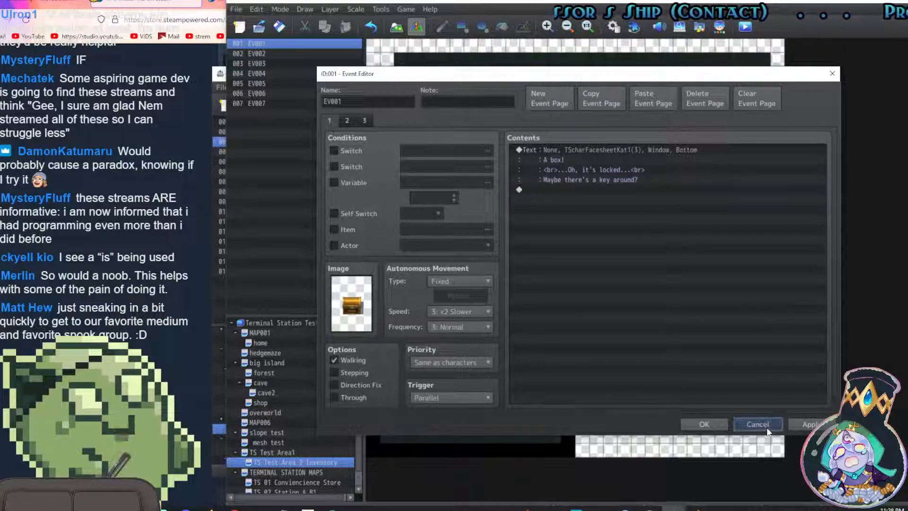
pyautogui.click(578, 270)
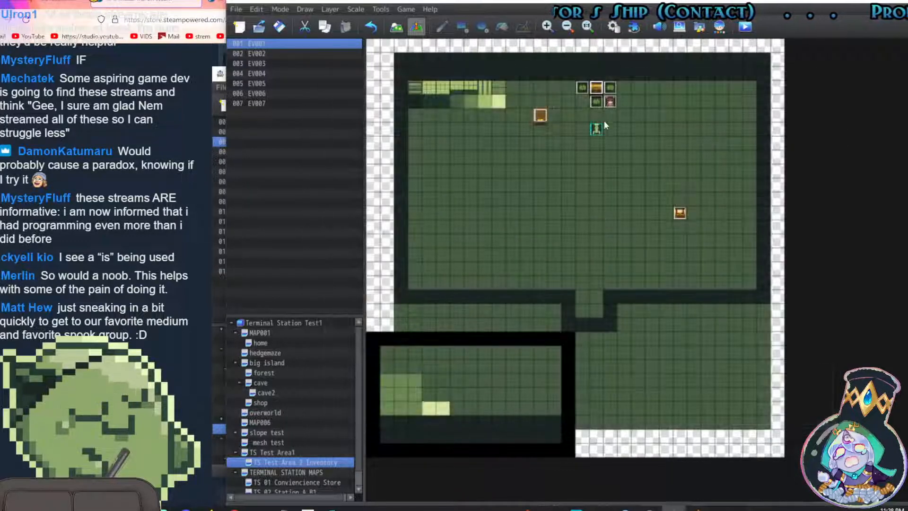
# Reopen chest event EV001 and duplicate its first page as a new second page
pyautogui.doubleClick(598, 90)
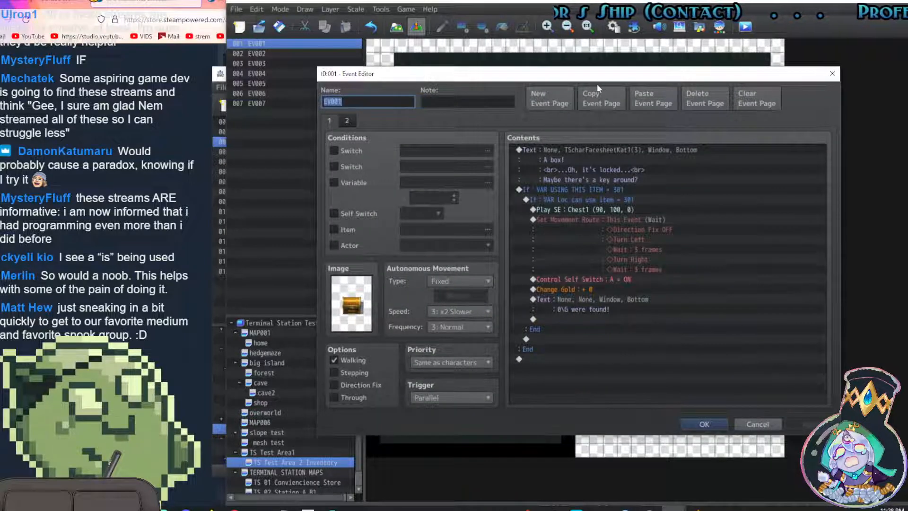
pyautogui.click(595, 96)
pyautogui.click(649, 95)
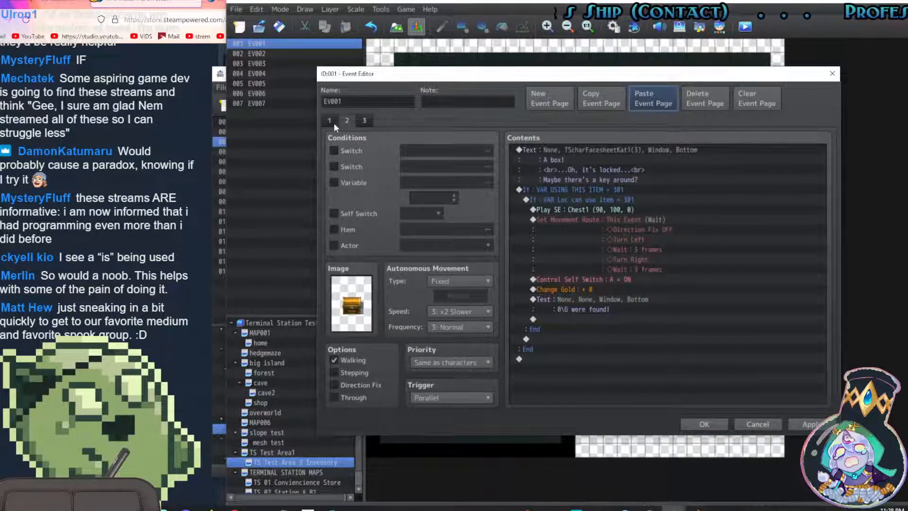
# Delete the nested variable conditions from EV001's first page and set that page's trigger to Action Button
pyautogui.click(566, 188)
pyautogui.press('Delete')
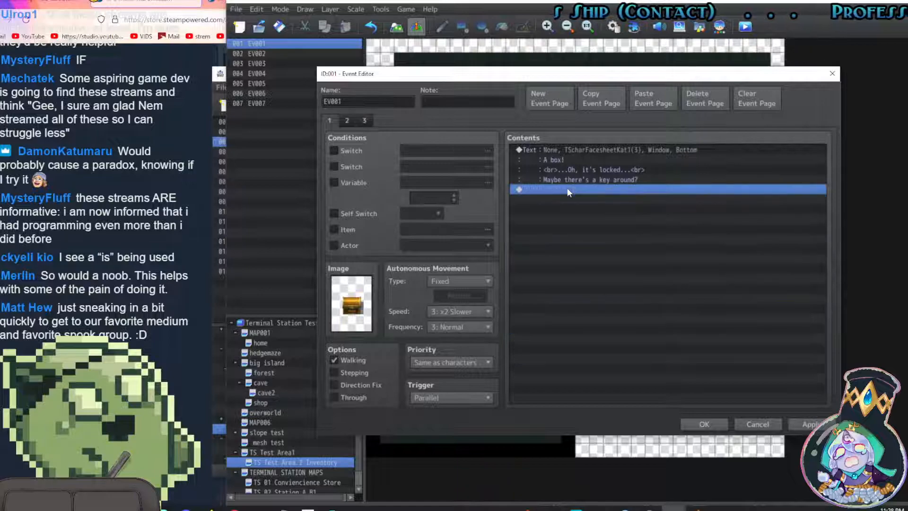
pyautogui.click(462, 396)
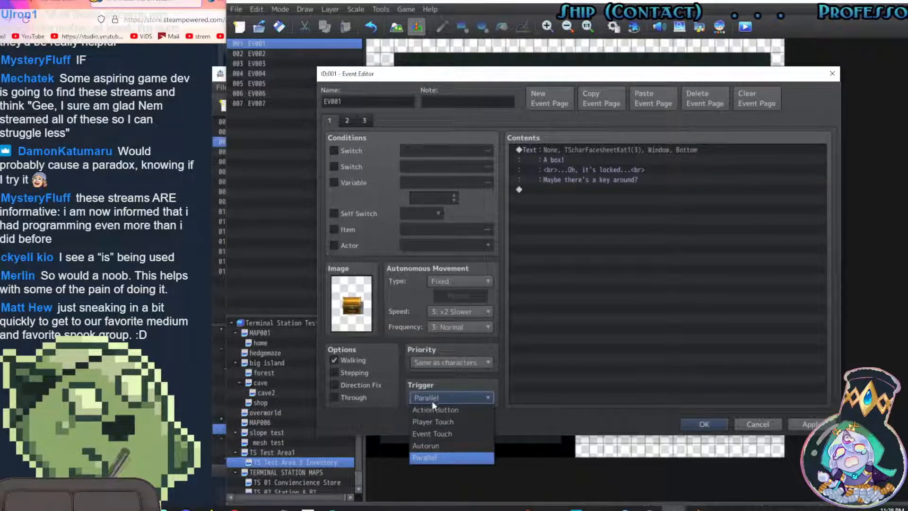
pyautogui.click(427, 412)
# Delete the locked-box text from EV001's second page, keeping the conditional branches, and save the event
pyautogui.click(350, 118)
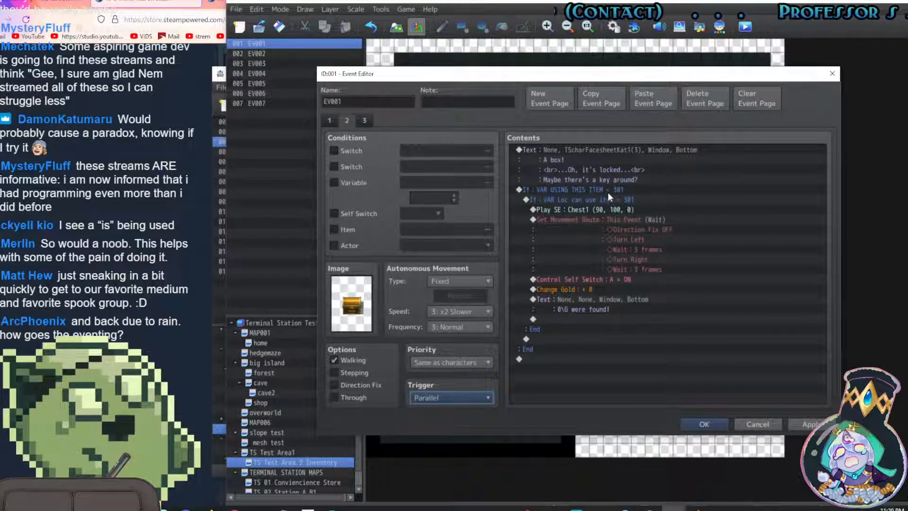
pyautogui.click(573, 149)
pyautogui.press('Delete')
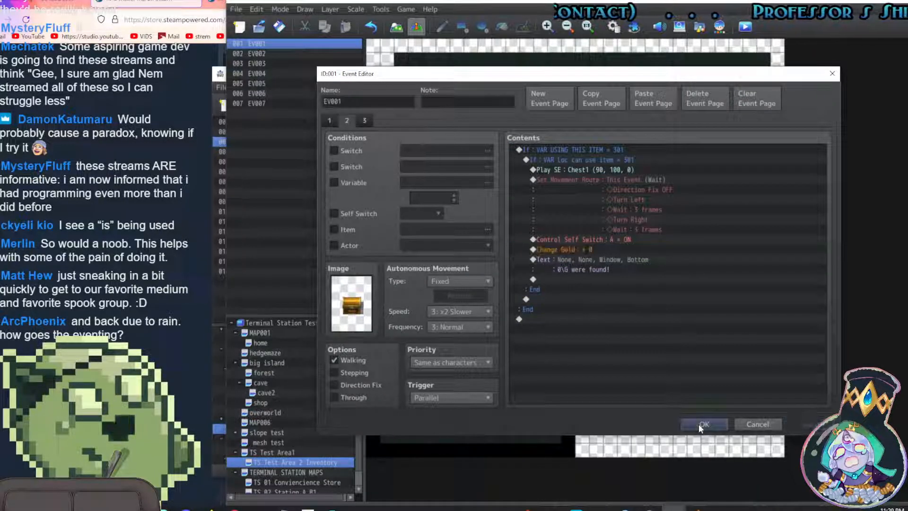
pyautogui.click(700, 426)
# Save and playtest the map through the found-key dialogue, end the playtest, and recheck EV001's first page
pyautogui.click(745, 27)
pyautogui.click(578, 271)
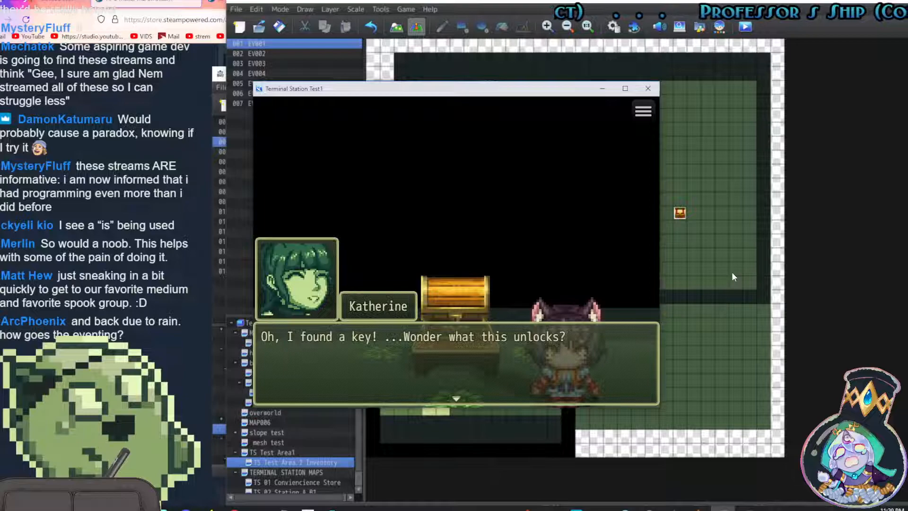
pyautogui.press('Return')
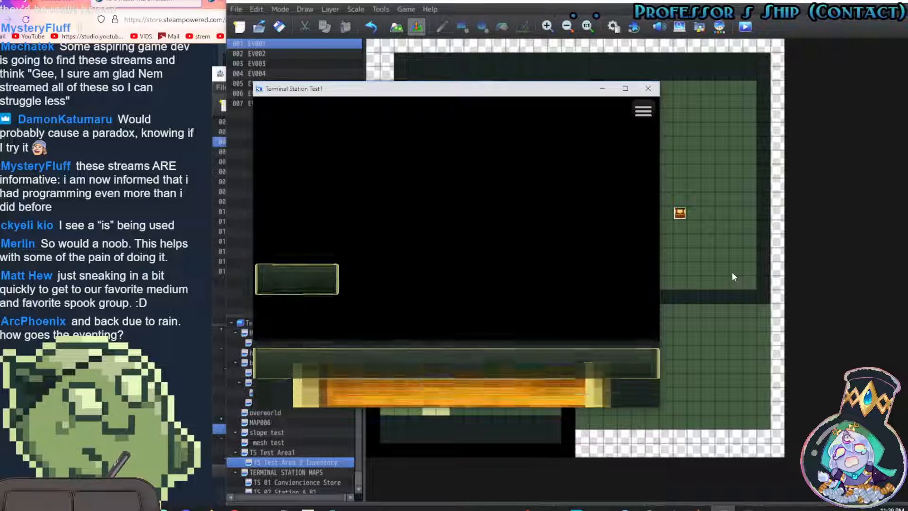
pyautogui.click(654, 89)
pyautogui.doubleClick(596, 89)
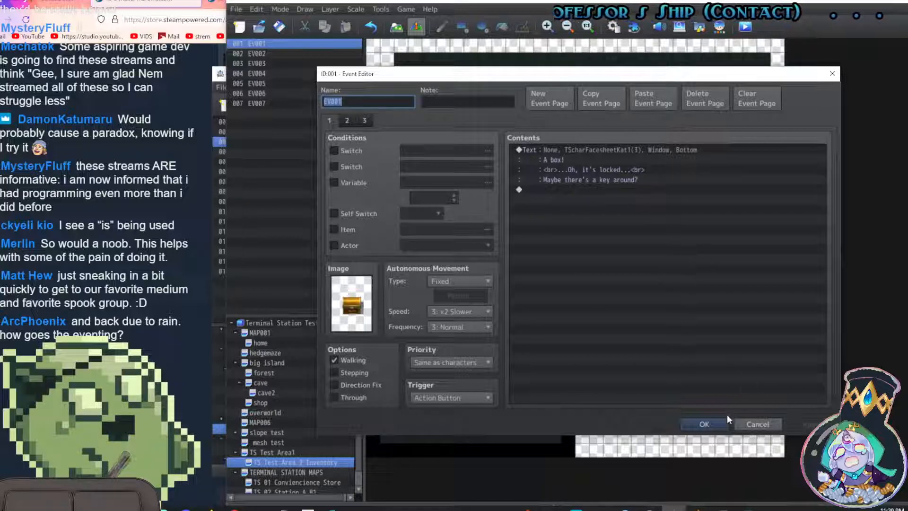
pyautogui.click(757, 424)
# Start a Control Switches command at the end of common event USED Lockbox Key and raise the switch maximum to 320
pyautogui.click(616, 28)
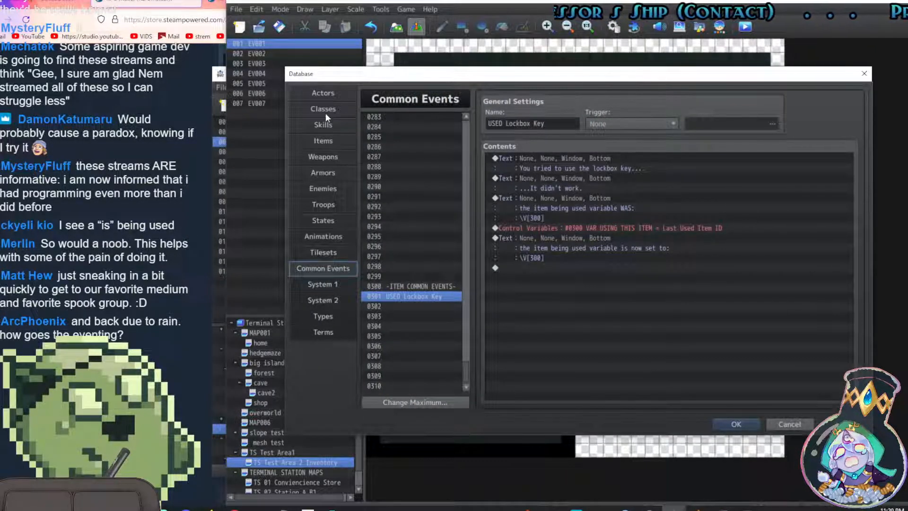
pyautogui.doubleClick(540, 274)
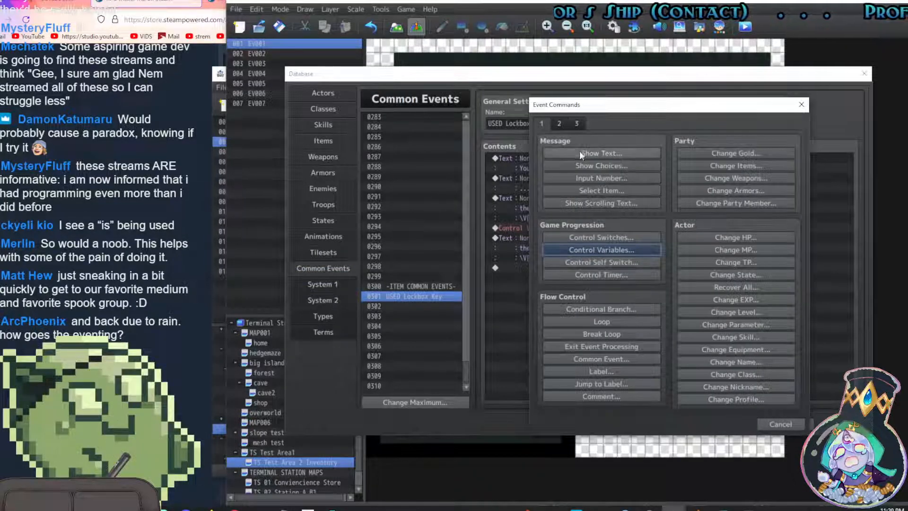
pyautogui.click(597, 236)
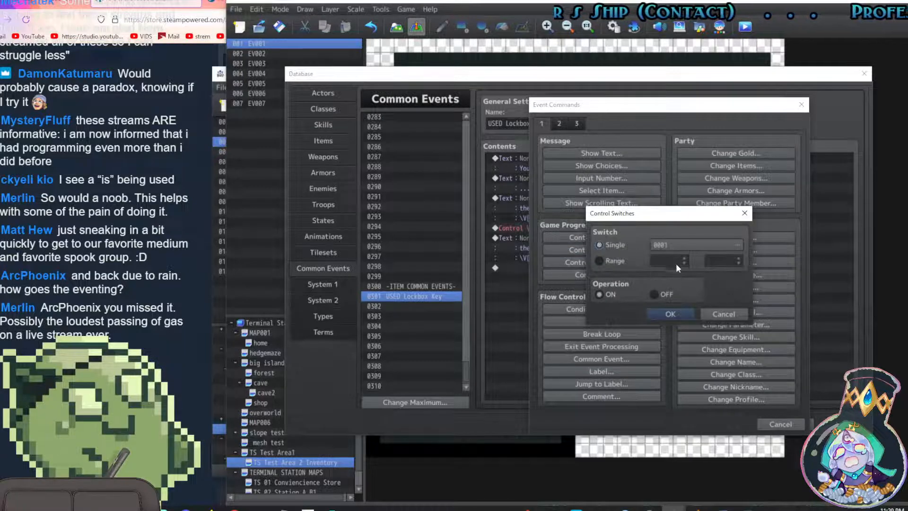
pyautogui.click(681, 245)
pyautogui.click(616, 371)
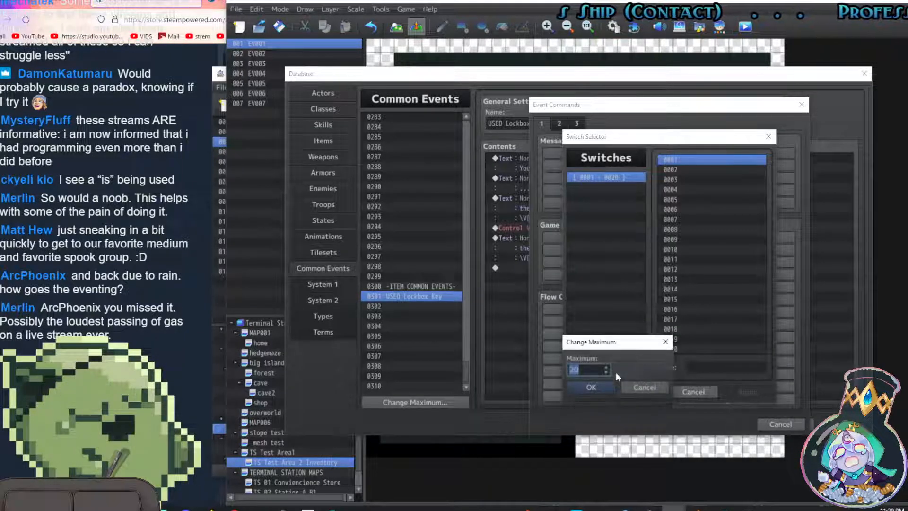
pyautogui.write('320')
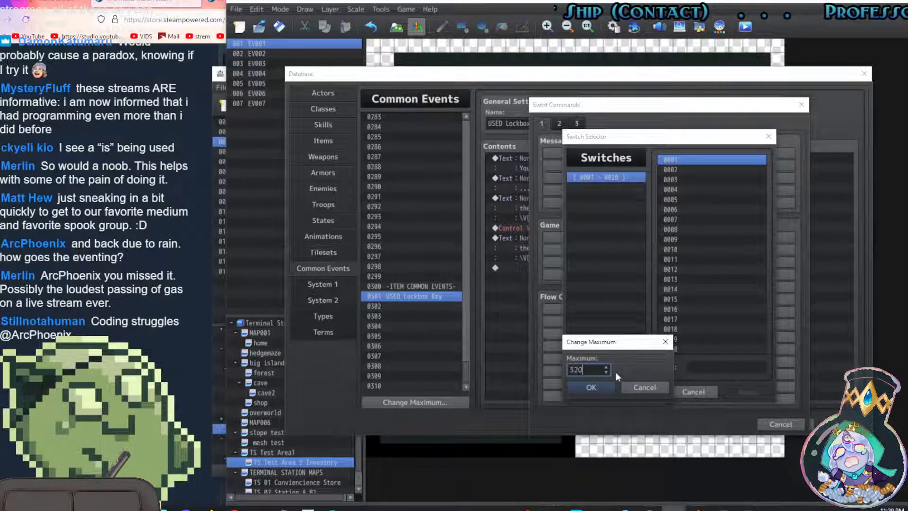
pyautogui.click(596, 388)
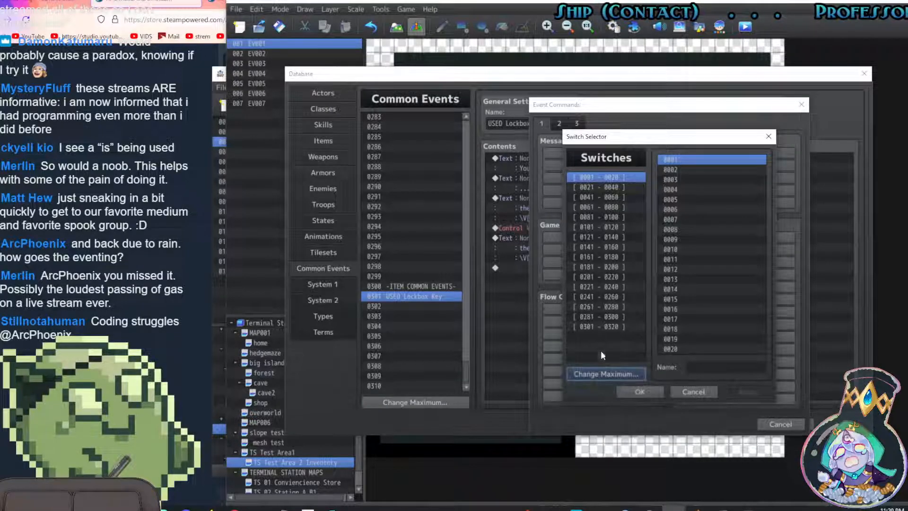
# Select switch 0301 and name it "Switch LockboxKeyUsed"
pyautogui.click(609, 317)
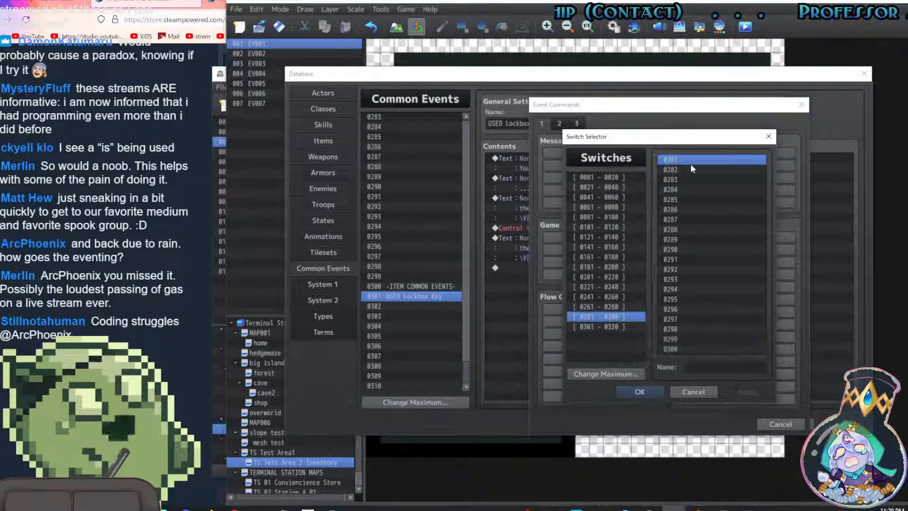
pyautogui.click(622, 326)
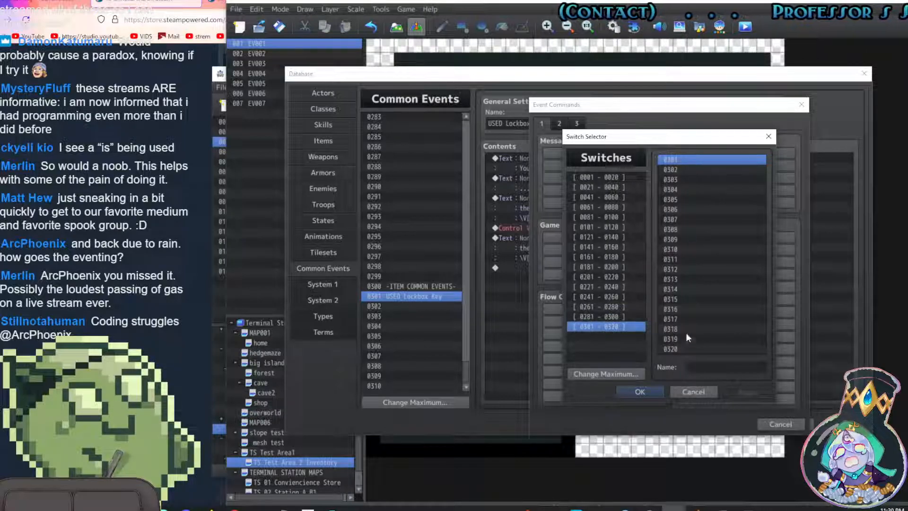
pyautogui.click(700, 367)
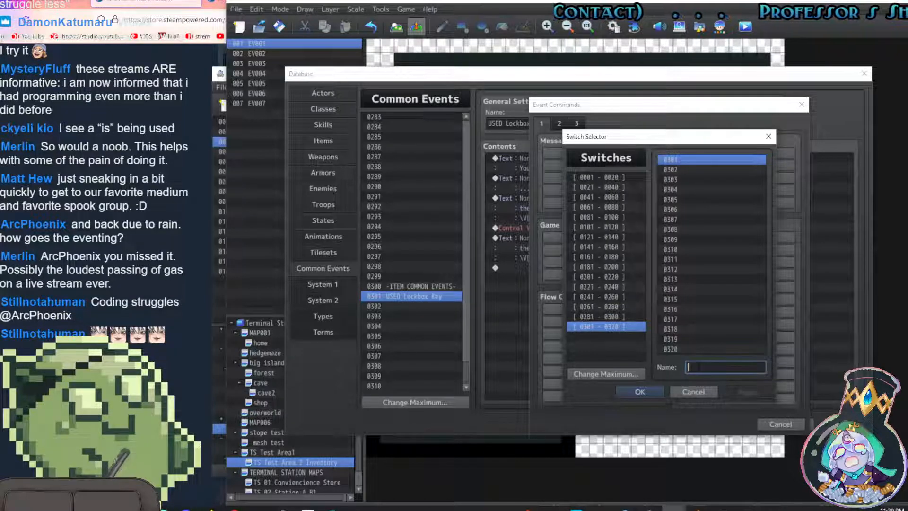
pyautogui.write('LockboxKey')
pyautogui.press('BackSpace')
pyautogui.press('BackSpace')
pyautogui.write('Key')
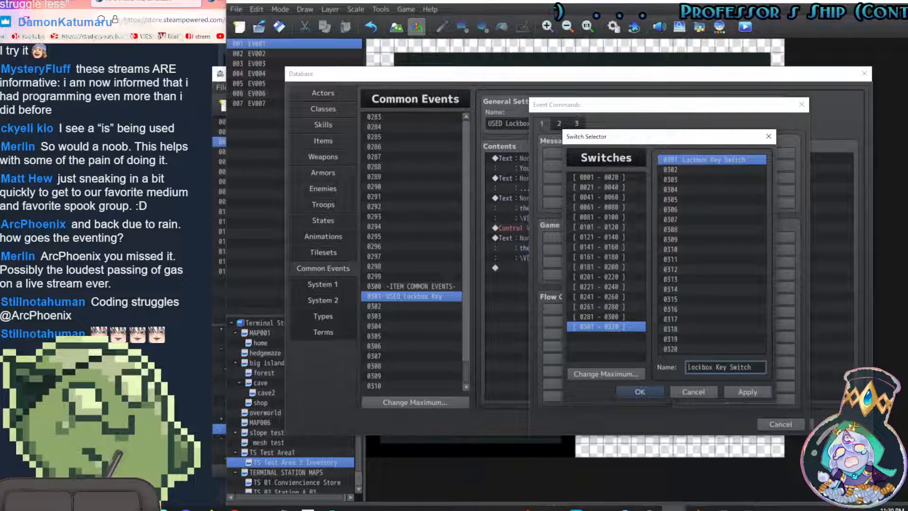
pyautogui.write('Switch')
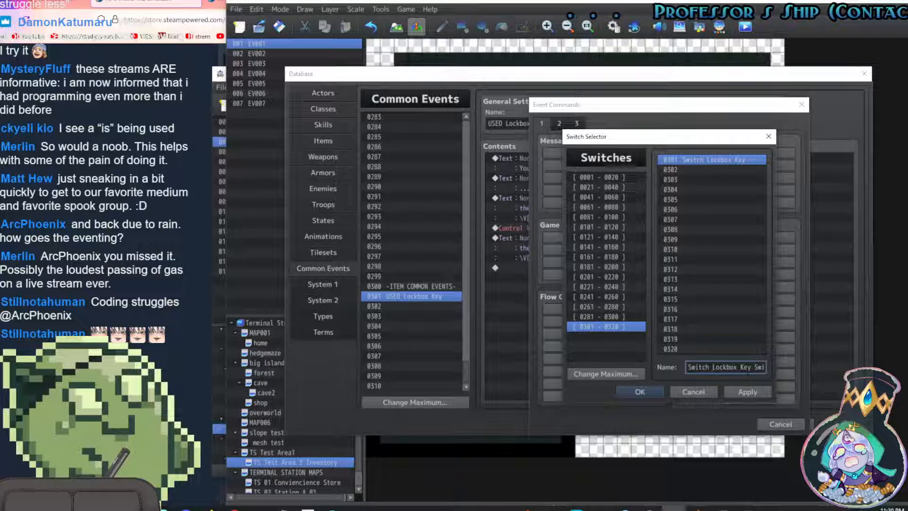
pyautogui.press('Delete')
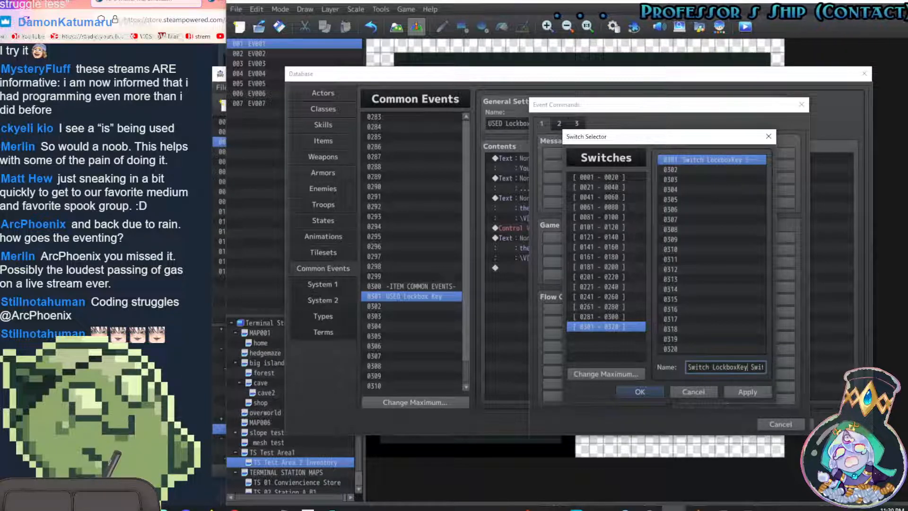
pyautogui.press('Delete')
pyautogui.press('Delete')
pyautogui.press('Delete')
pyautogui.press('Delete')
pyautogui.press('Delete')
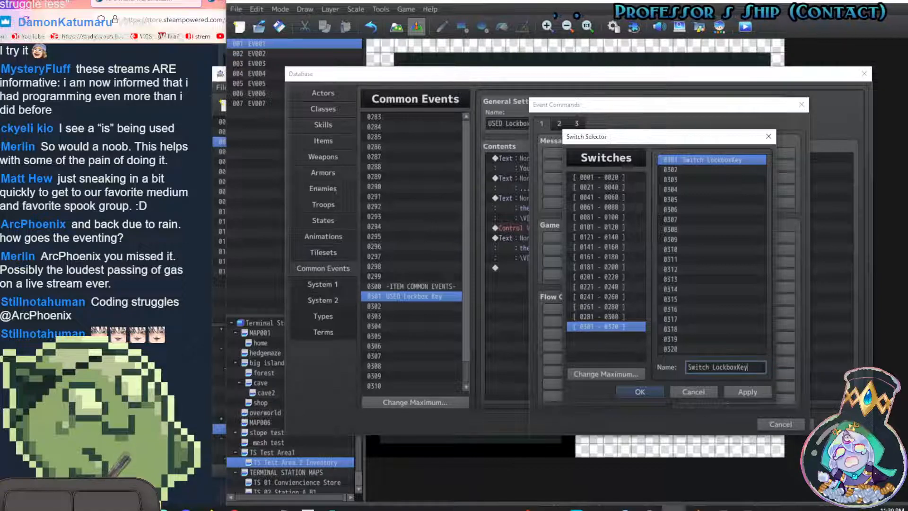
pyautogui.write('u')
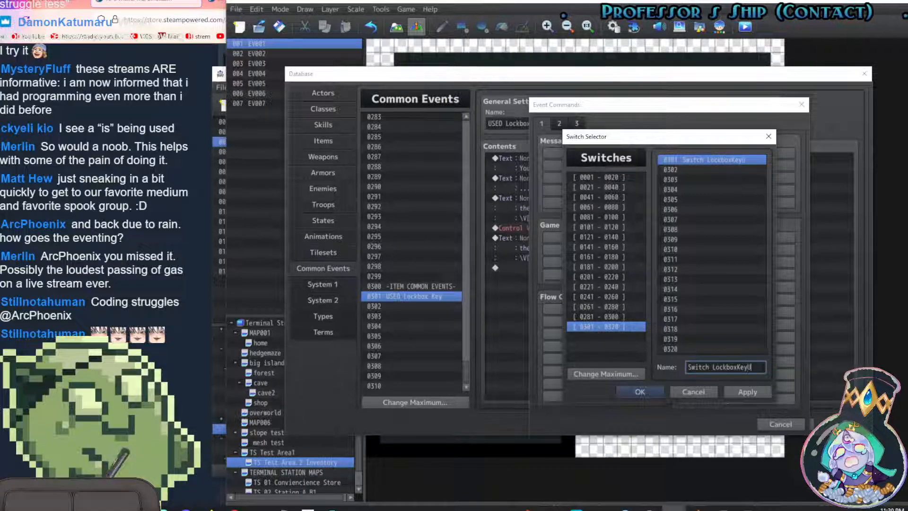
pyautogui.press('BackSpace')
pyautogui.press('BackSpace')
pyautogui.write('sed')
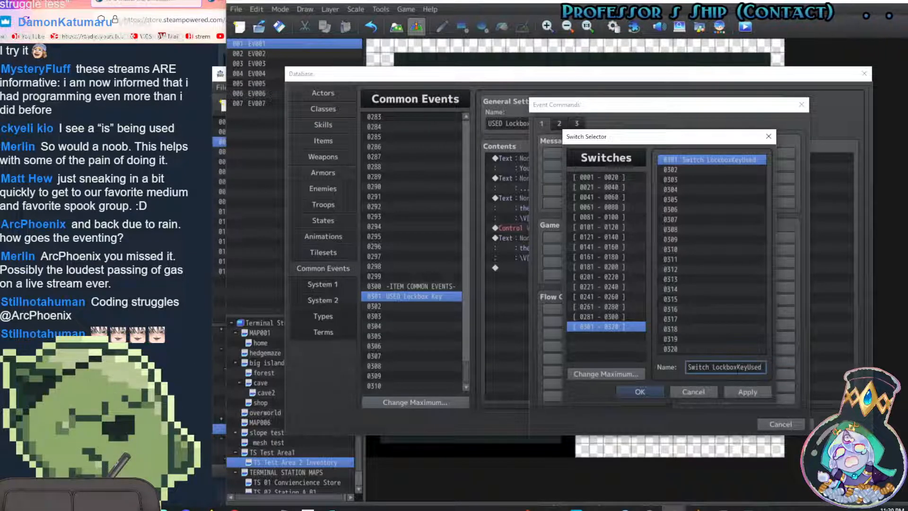
# Make the common event turn switch 0301 Switch LockboxKeyUsed ON, and save the database changes
pyautogui.click(745, 392)
pyautogui.click(648, 391)
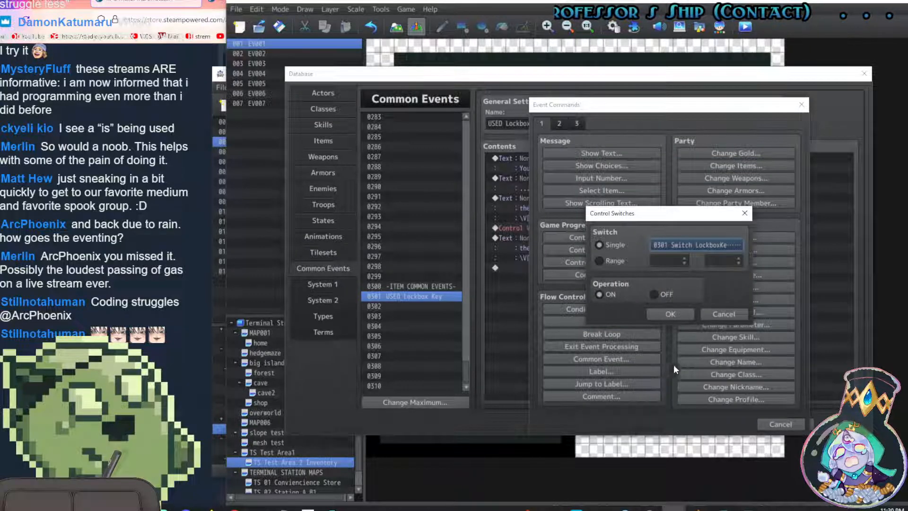
pyautogui.click(679, 312)
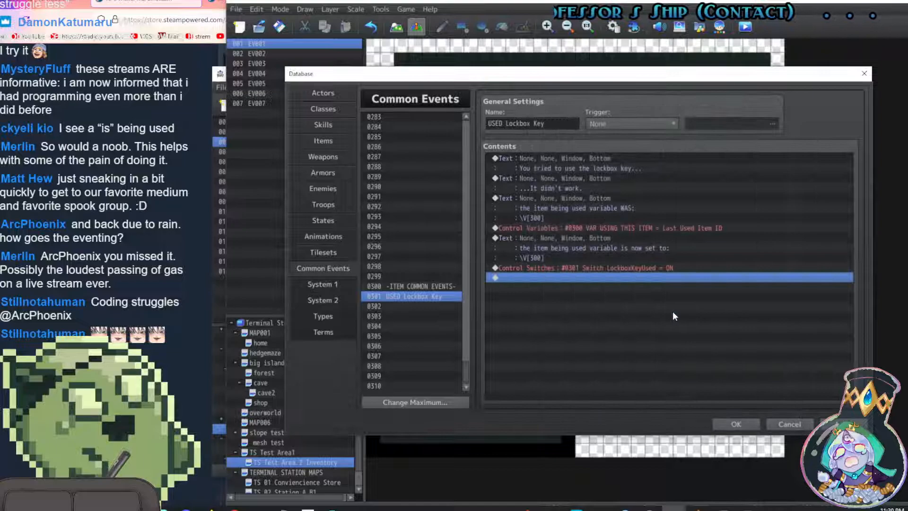
pyautogui.click(565, 270)
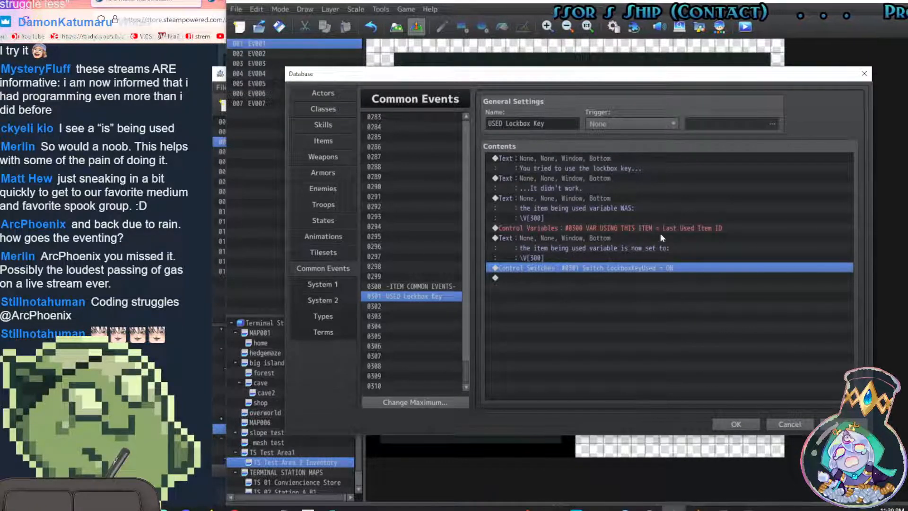
pyautogui.click(824, 424)
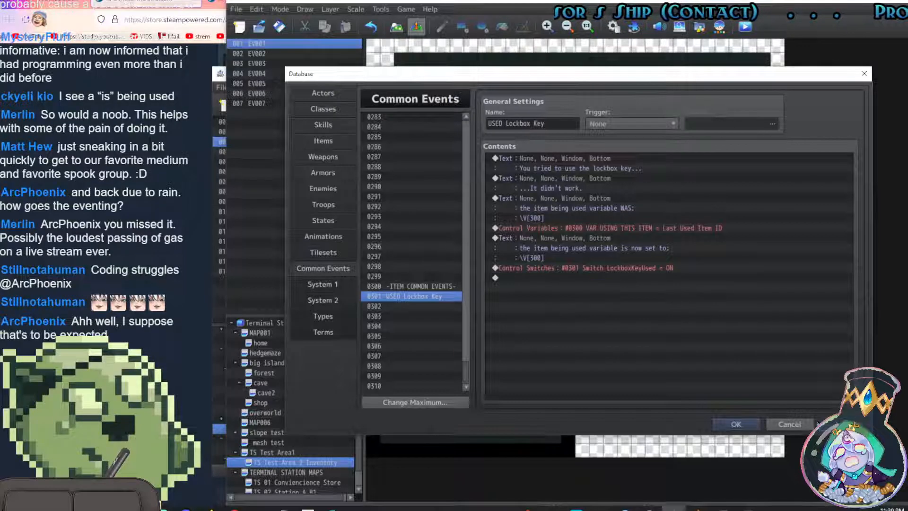
pyautogui.click(749, 424)
# Reopen chest event EV001 and make its second page require switch 0301 Switch LockboxKeyUsed
pyautogui.doubleClick(563, 95)
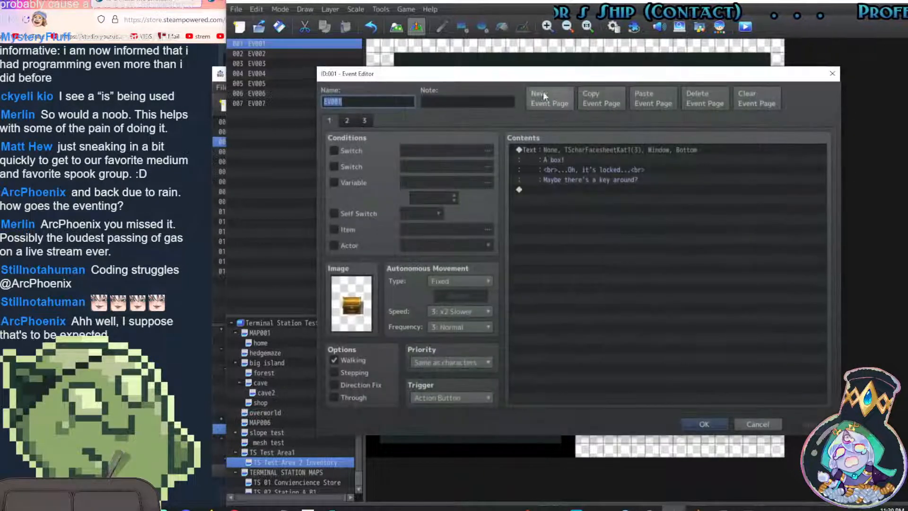
pyautogui.click(349, 120)
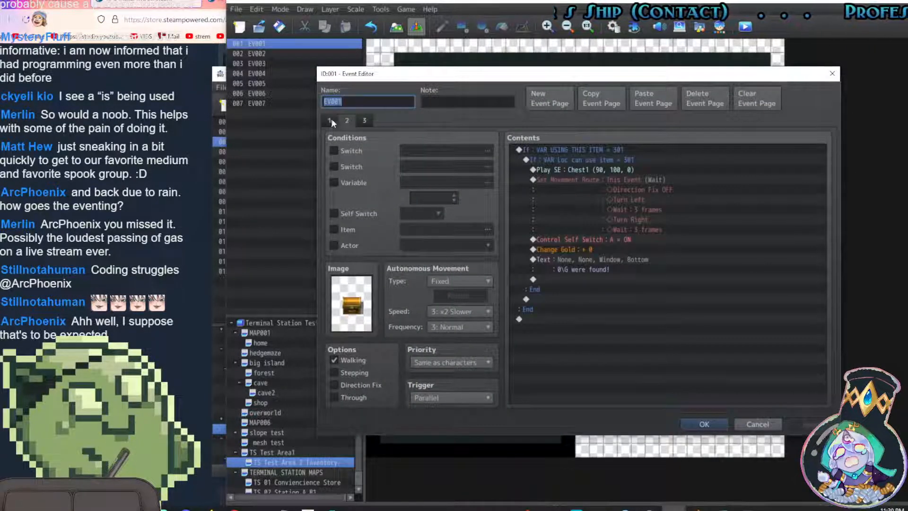
pyautogui.click(333, 150)
pyautogui.click(456, 150)
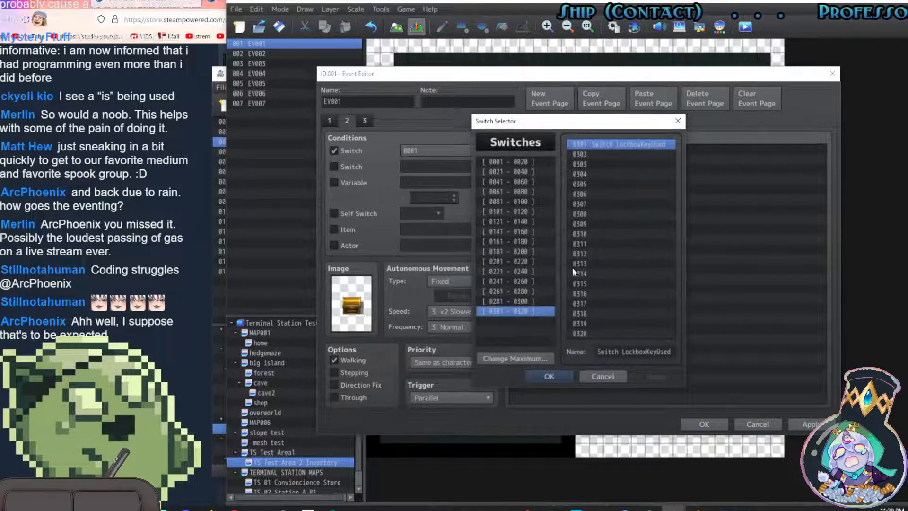
pyautogui.click(549, 376)
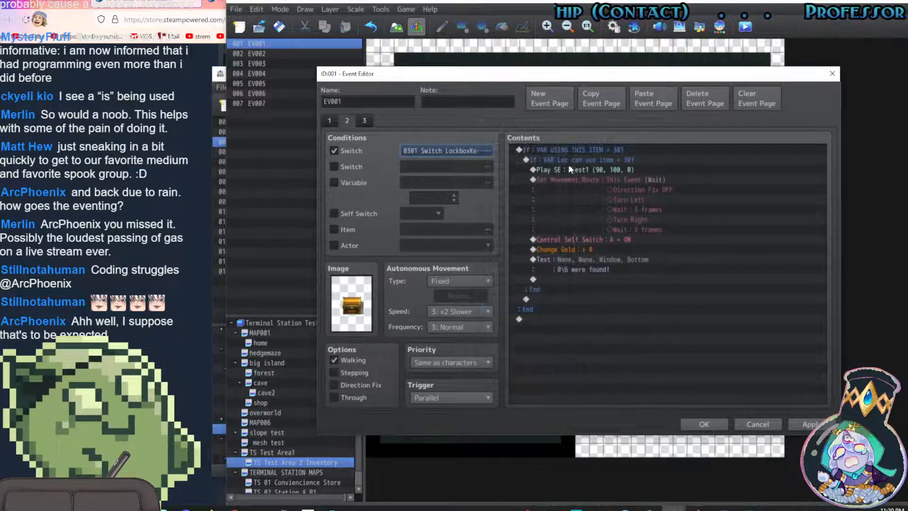
# Move the chest-opening commands on EV001's second page out of the nested variable conditions and delete those conditions
pyautogui.click(604, 150)
pyautogui.click(592, 179)
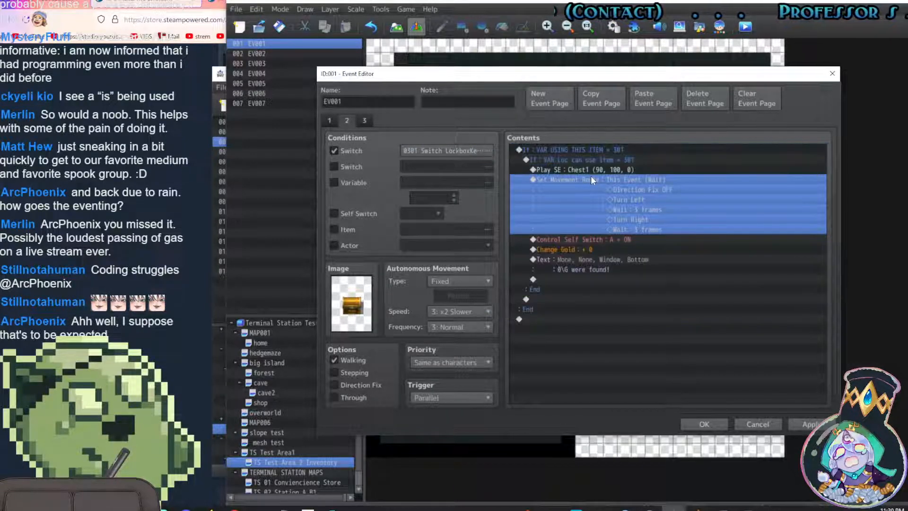
pyautogui.click(583, 169)
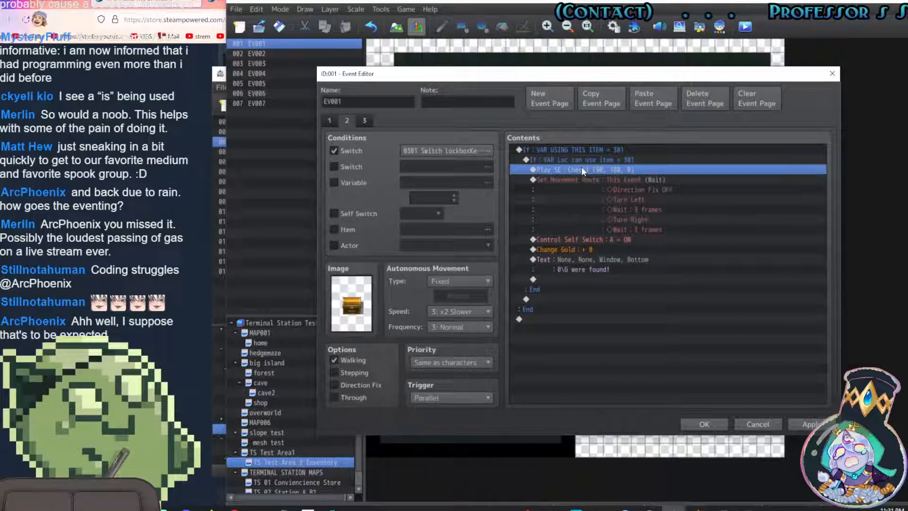
pyautogui.keyDown('shift'); pyautogui.click(589, 267); pyautogui.keyUp('shift')
pyautogui.hotkey('ctrl', 'x')
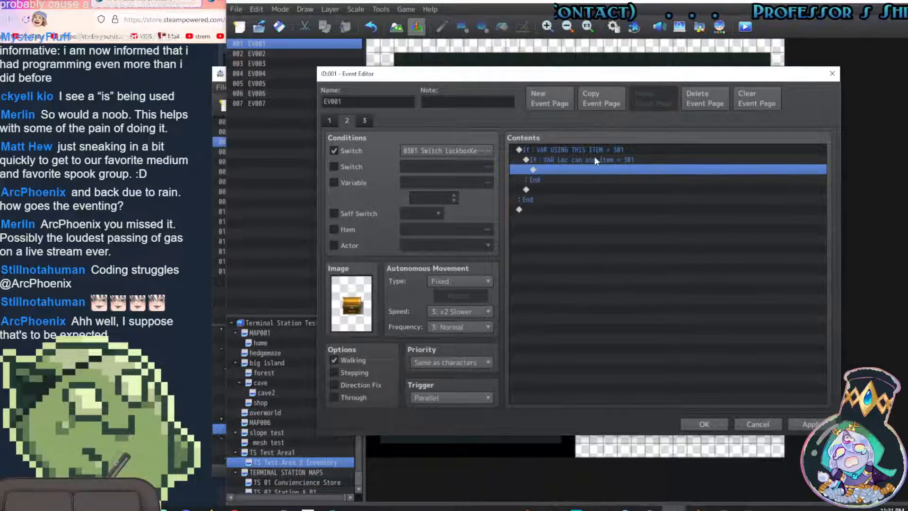
pyautogui.click(595, 150)
pyautogui.press('Delete')
pyautogui.hotkey('ctrl', 'v')
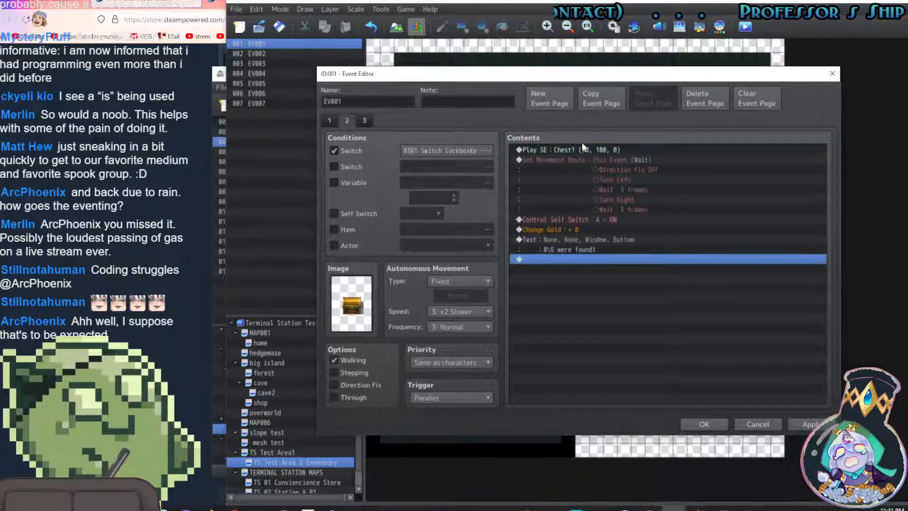
# Move Control Self Switch A = ON to the end of EV001's second page, after the gold-found text, and save the event
pyautogui.click(366, 124)
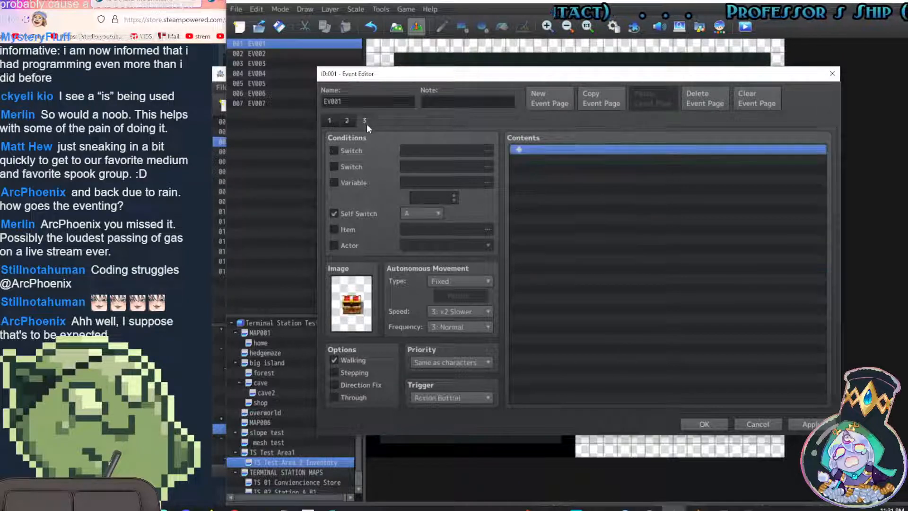
pyautogui.click(350, 123)
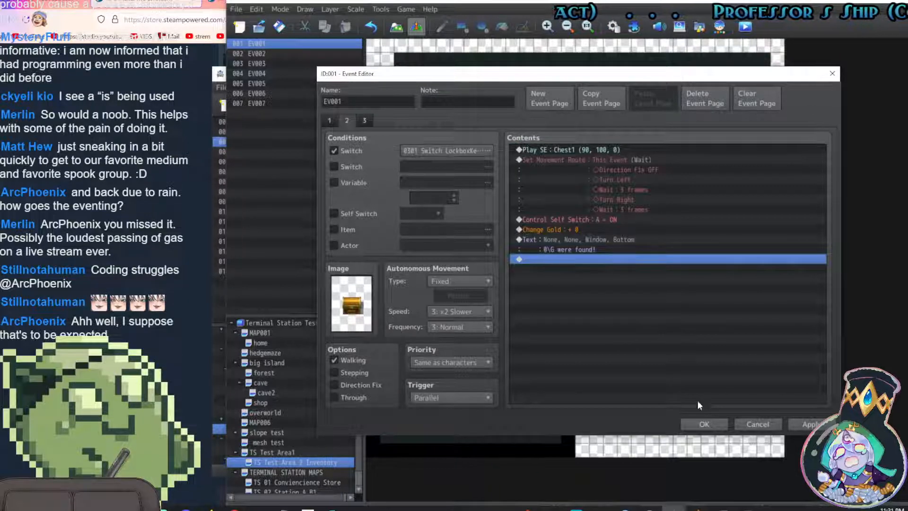
pyautogui.moveTo(597, 219); pyautogui.dragTo(569, 254)
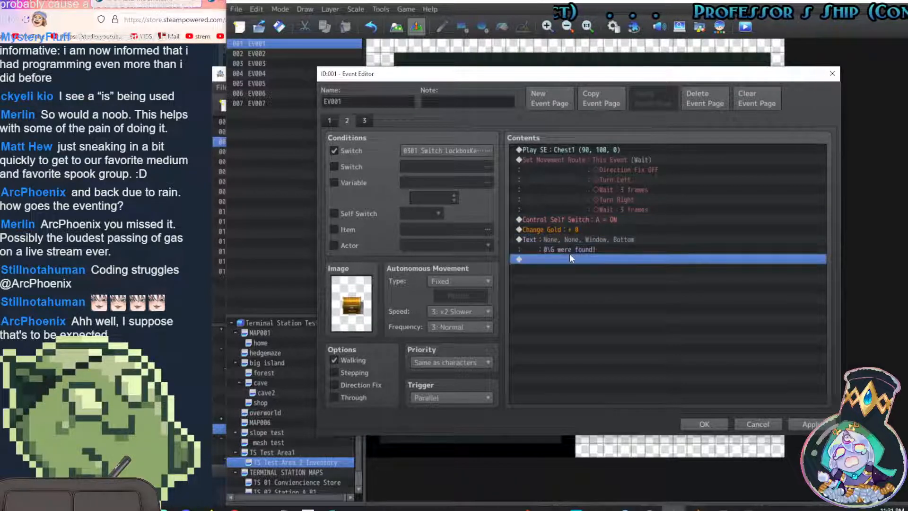
pyautogui.click(569, 220)
pyautogui.moveTo(570, 219); pyautogui.dragTo(560, 248)
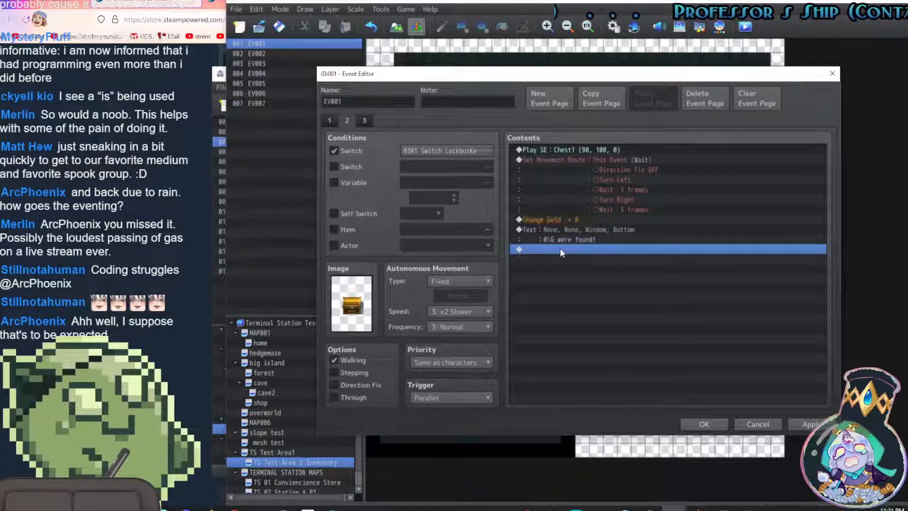
pyautogui.click(810, 424)
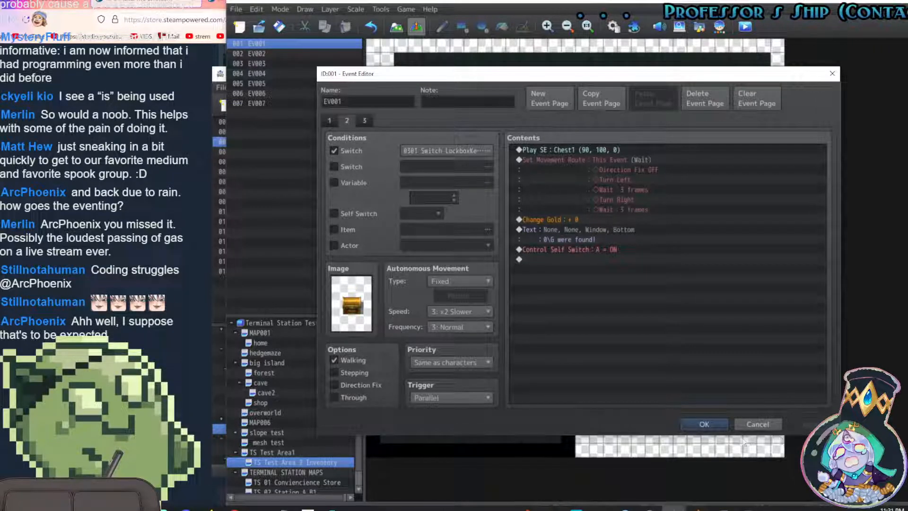
pyautogui.click(702, 421)
# Open the USED Lockbox Key common event, and bring up the MZ3D project's USING Red KEY common event for comparison
pyautogui.click(613, 26)
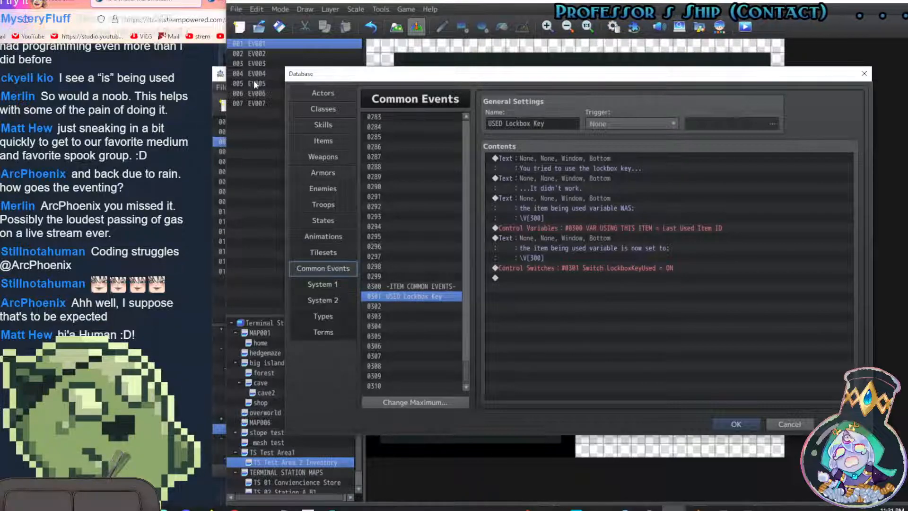
pyautogui.click(221, 75)
pyautogui.moveTo(476, 79); pyautogui.dragTo(270, 76)
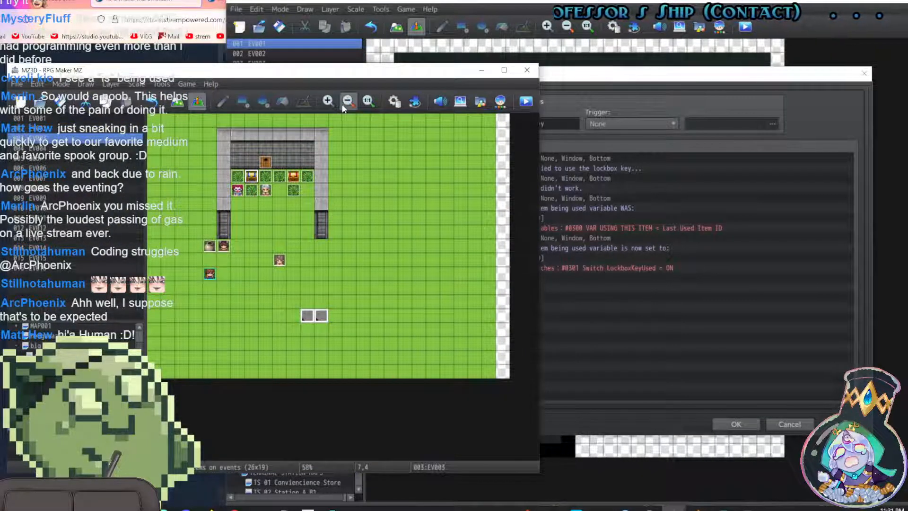
pyautogui.click(392, 101)
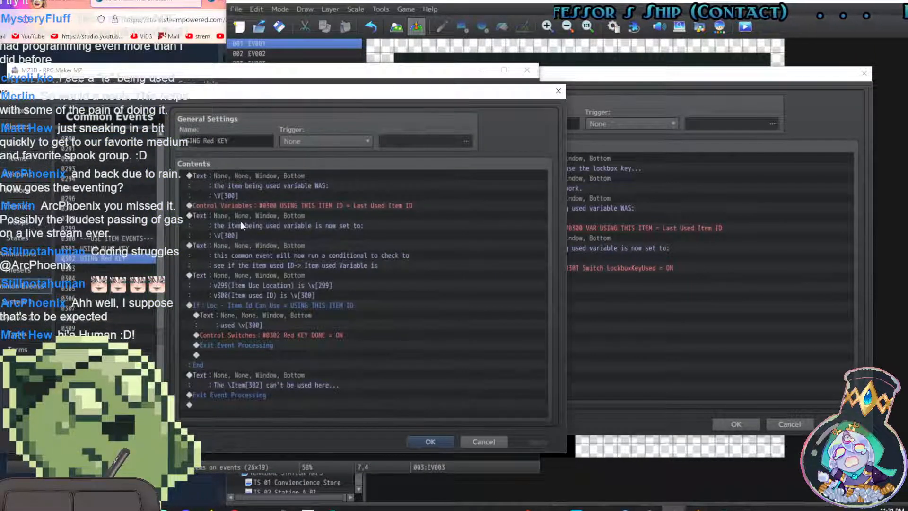
# Following MZ3D's USING BLUE KEY event, end USED Lockbox Key with a conditional branch: variable 0299 VAR Loc can use item = variable 0300 VAR USING THIS ITEM
pyautogui.click(129, 247)
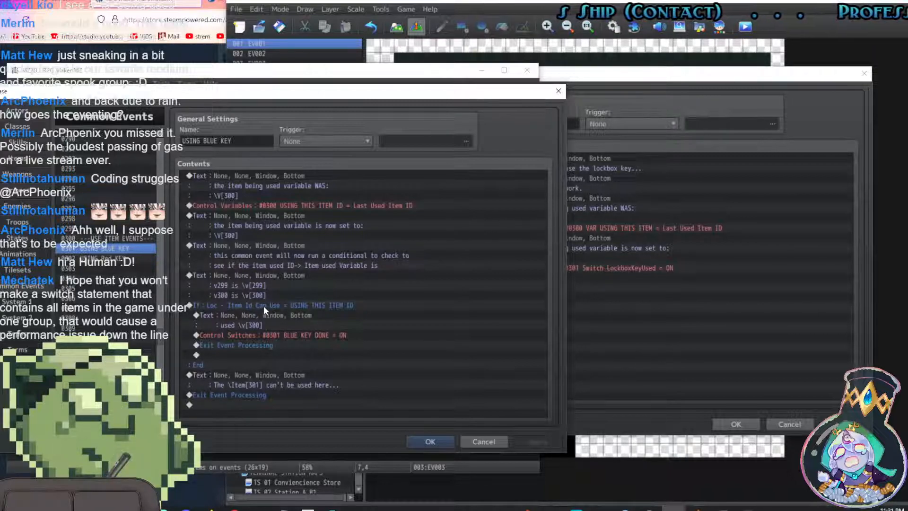
pyautogui.click(289, 306)
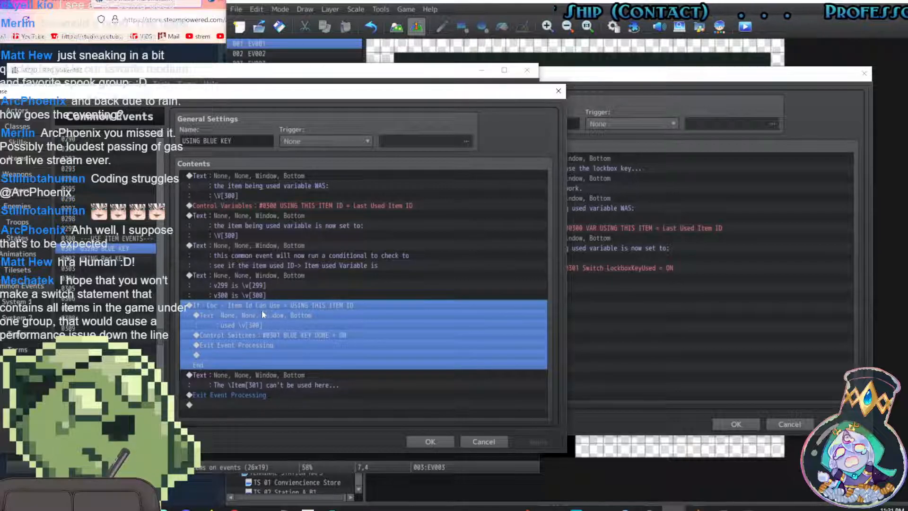
pyautogui.click(599, 278)
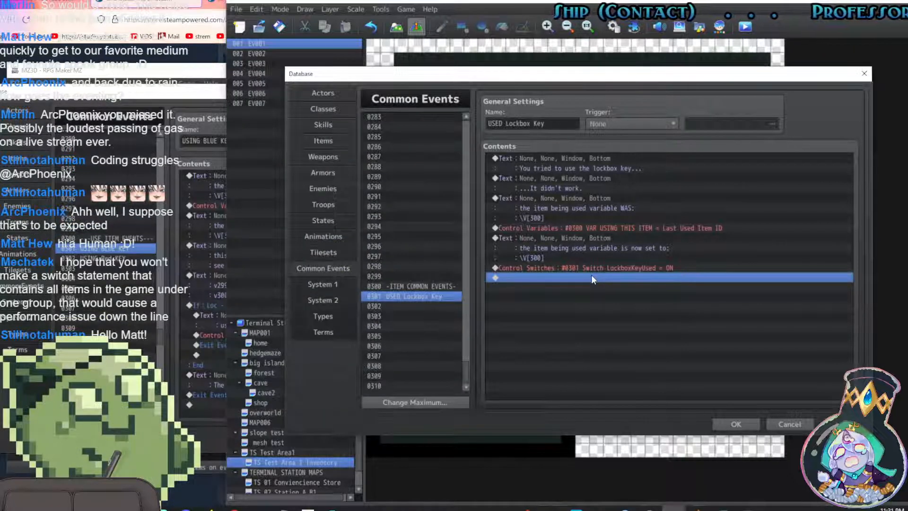
pyautogui.doubleClick(592, 278)
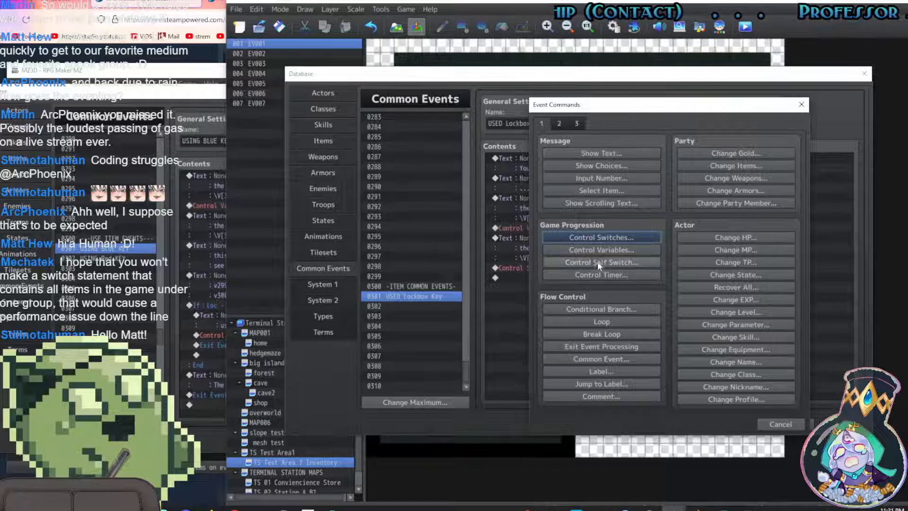
pyautogui.click(602, 309)
pyautogui.click(569, 224)
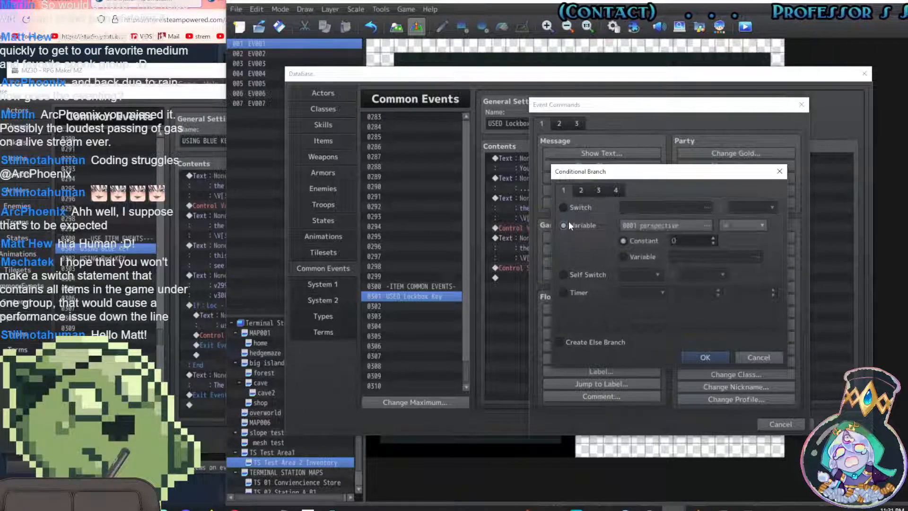
pyautogui.click(671, 223)
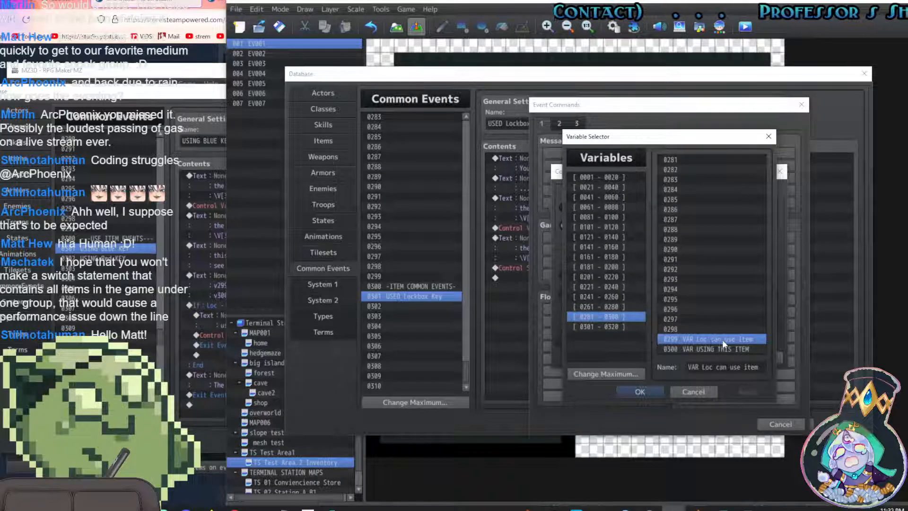
pyautogui.click(659, 391)
pyautogui.click(623, 256)
pyautogui.click(689, 256)
pyautogui.click(711, 349)
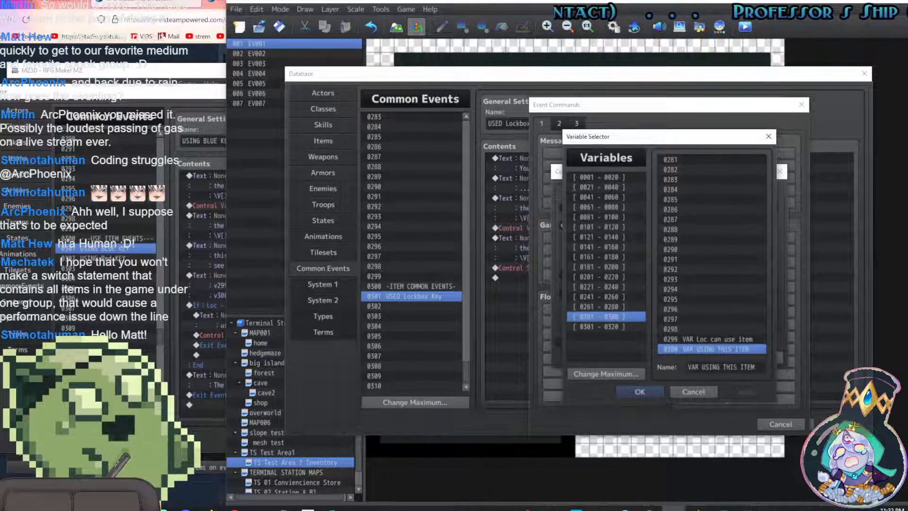
pyautogui.click(651, 392)
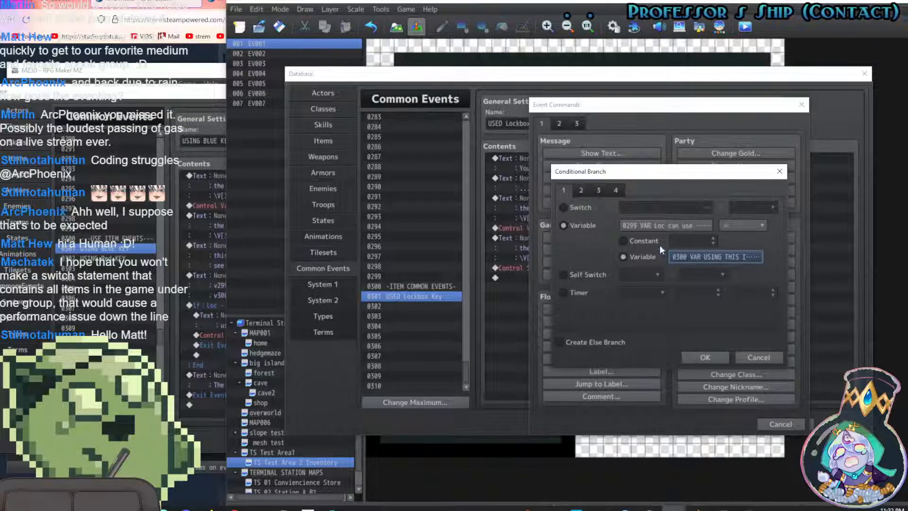
pyautogui.click(708, 356)
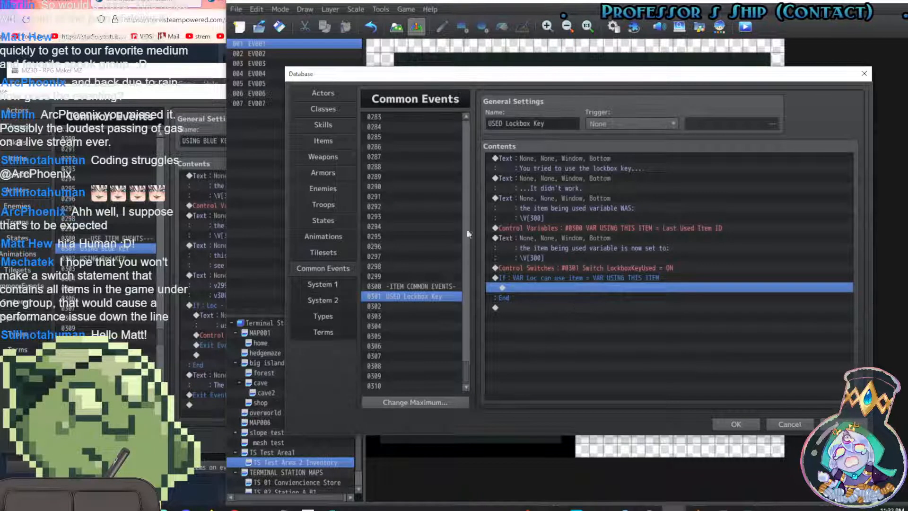
# Inside the new conditional branch, add a Show Text command reading "Used the Lockbox Key!", modelled on the blue key event
pyautogui.click(192, 92)
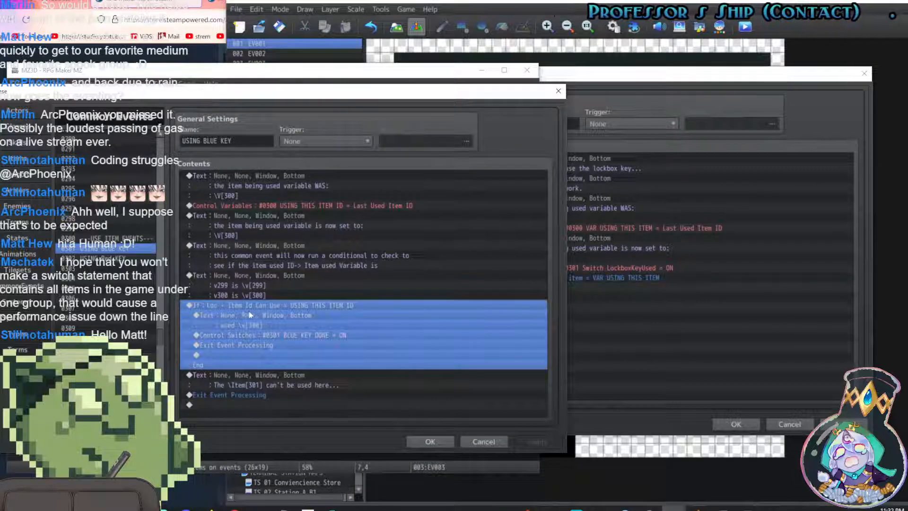
pyautogui.click(271, 314)
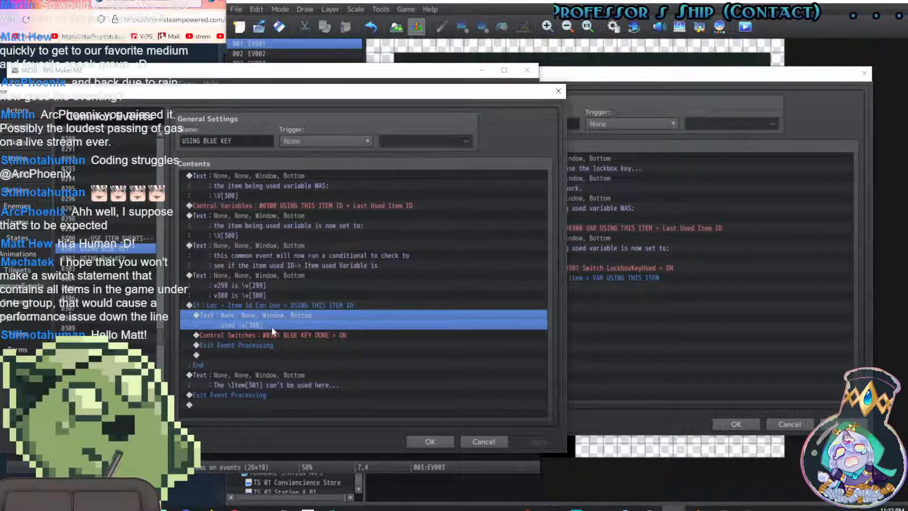
pyautogui.click(620, 288)
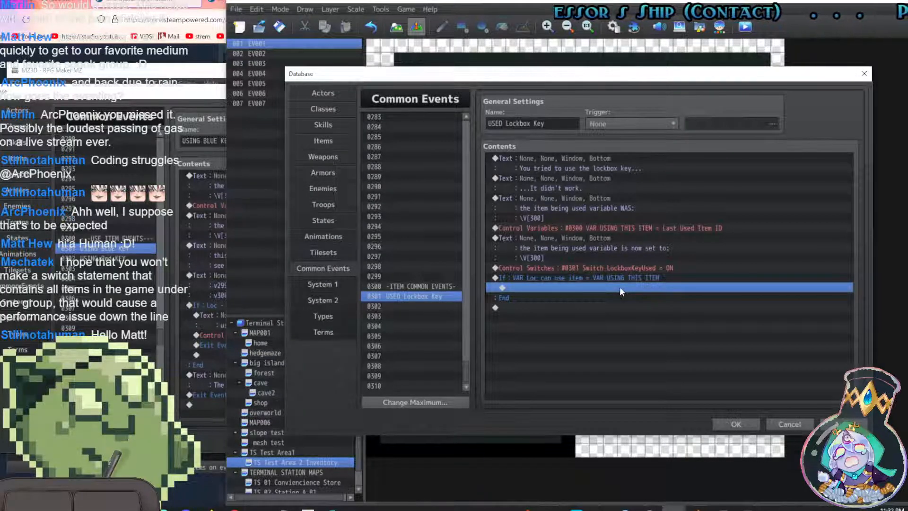
pyautogui.doubleClick(619, 286)
pyautogui.click(599, 152)
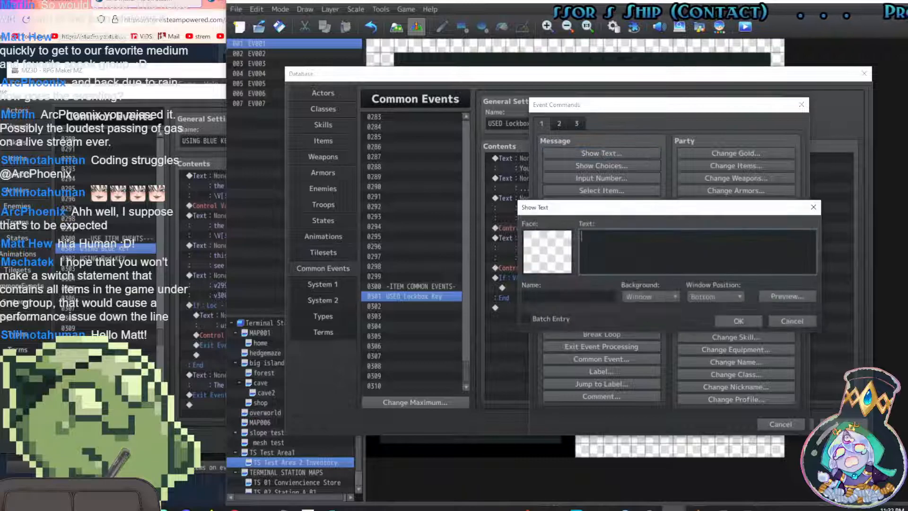
pyautogui.write('Used the')
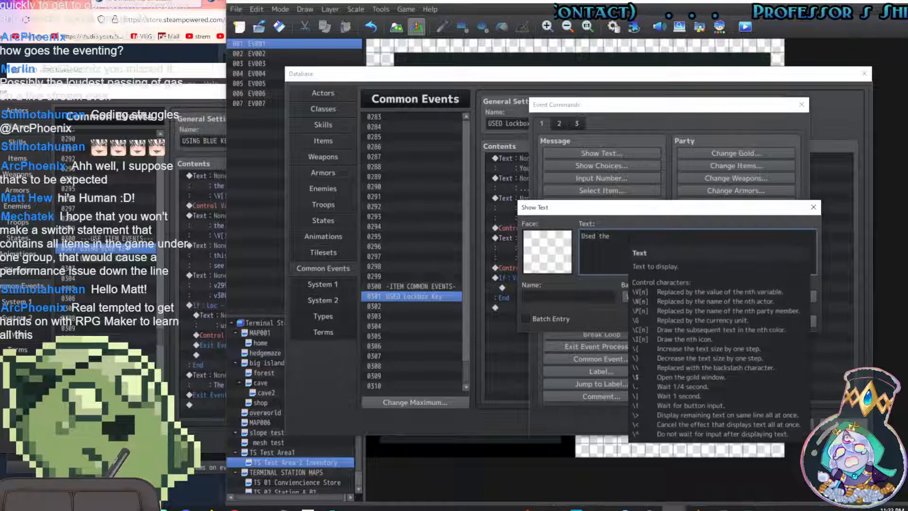
pyautogui.write('$game.last')
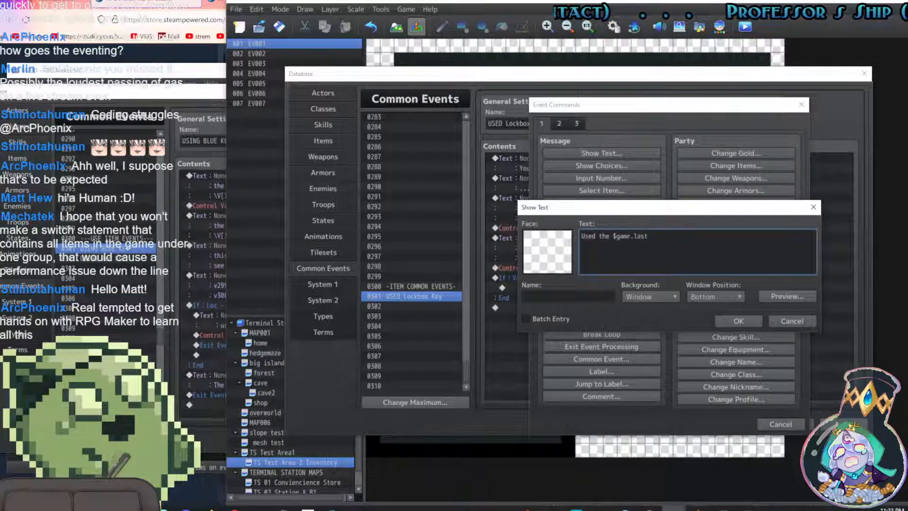
pyautogui.hotkey('shift', 'Left')
pyautogui.hotkey('shift', 'Left')
pyautogui.hotkey('shift', 'Left')
pyautogui.hotkey('shift', 'Left')
pyautogui.hotkey('shift', 'Left')
pyautogui.hotkey('shift', 'Left')
pyautogui.hotkey('shift', 'Left')
pyautogui.hotkey('shift', 'Left')
pyautogui.hotkey('shift', 'Left')
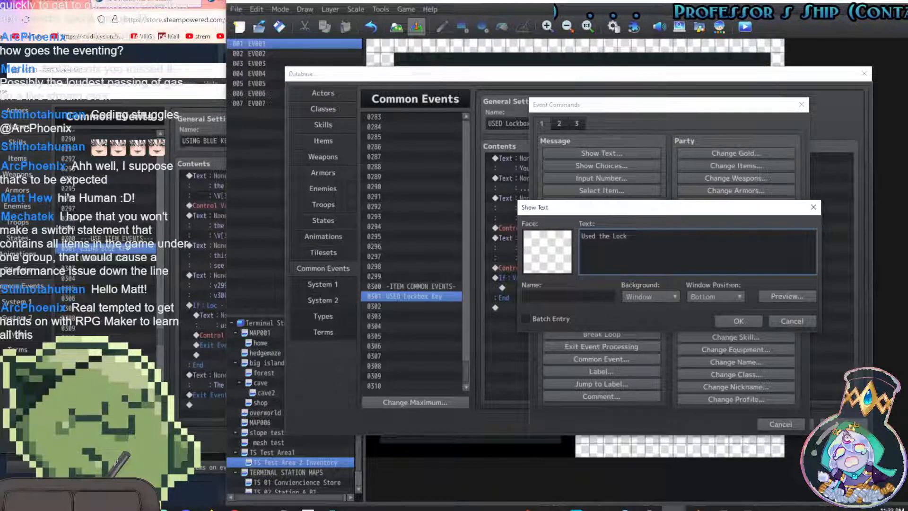
pyautogui.write('box Key!')
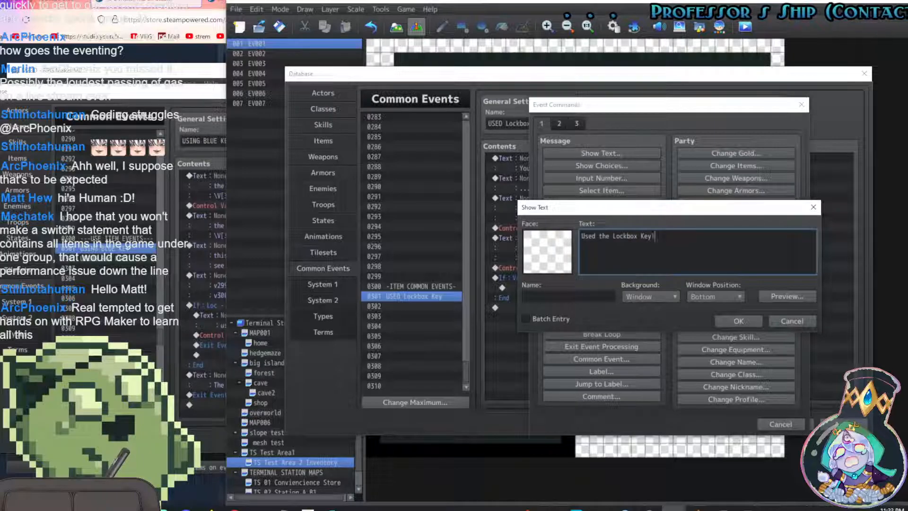
pyautogui.click(741, 321)
pyautogui.click(576, 288)
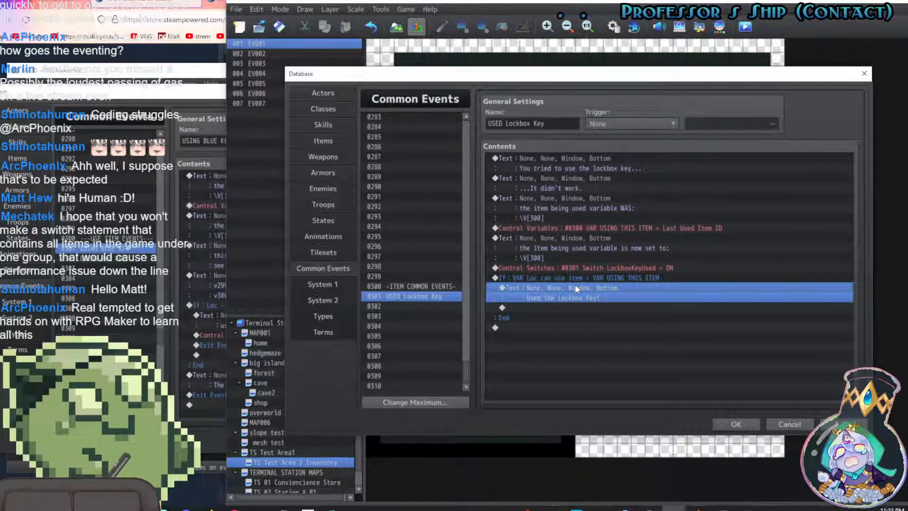
# Move the "...It didn't work." text below the conditional branch and add Exit Event Processing after it
pyautogui.click(569, 178)
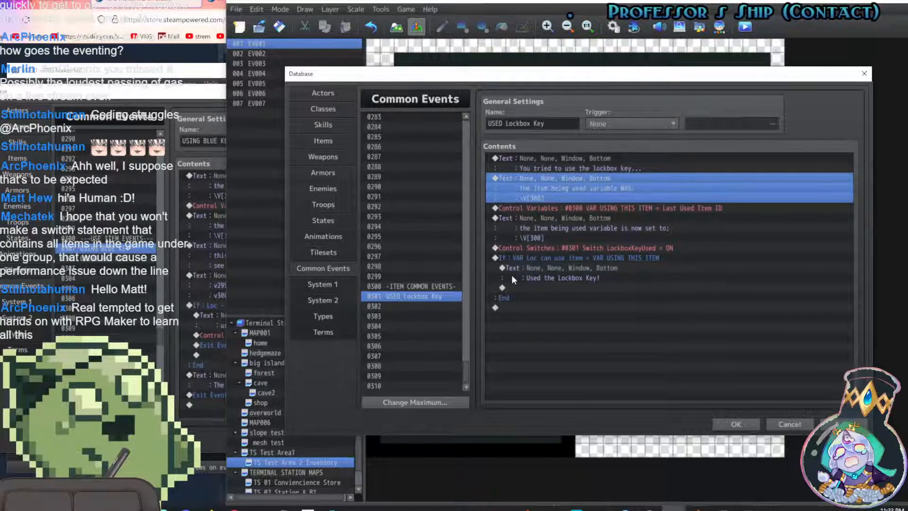
pyautogui.hotkey('ctrl', 'x')
pyautogui.click(526, 306)
pyautogui.hotkey('ctrl', 'v')
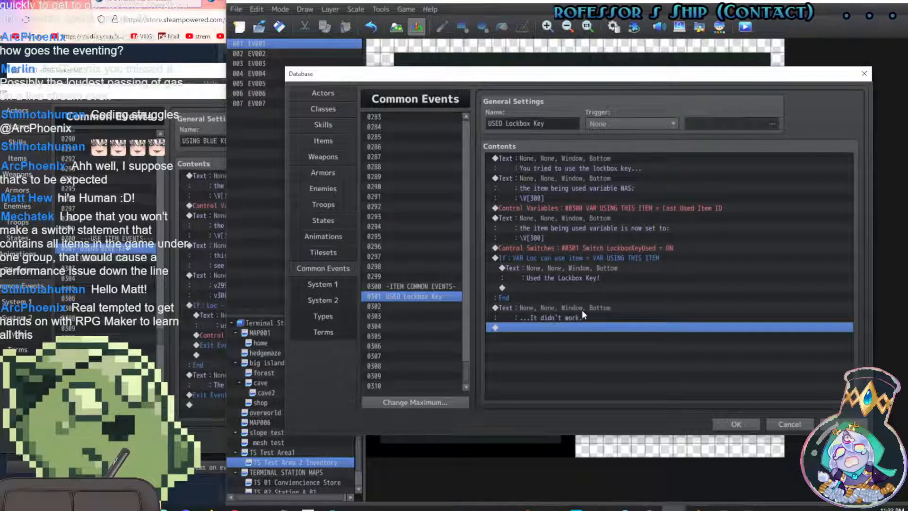
pyautogui.doubleClick(569, 328)
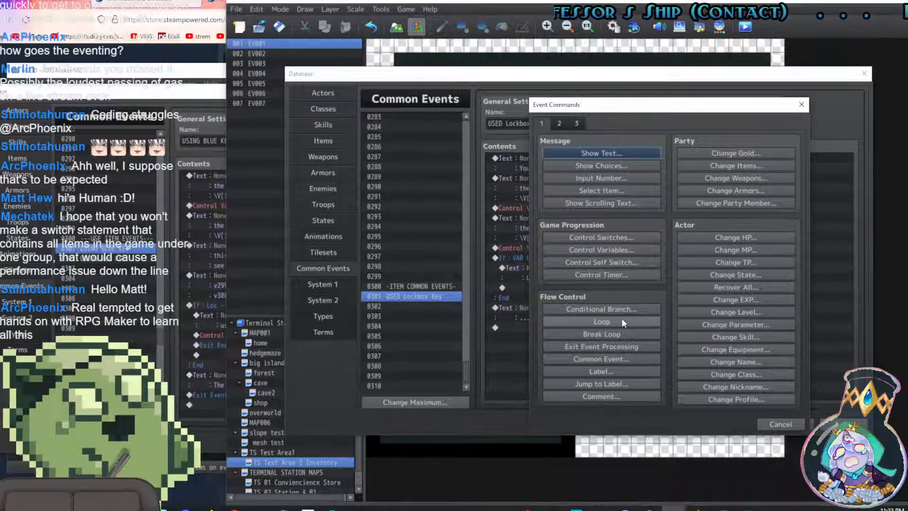
pyautogui.click(621, 346)
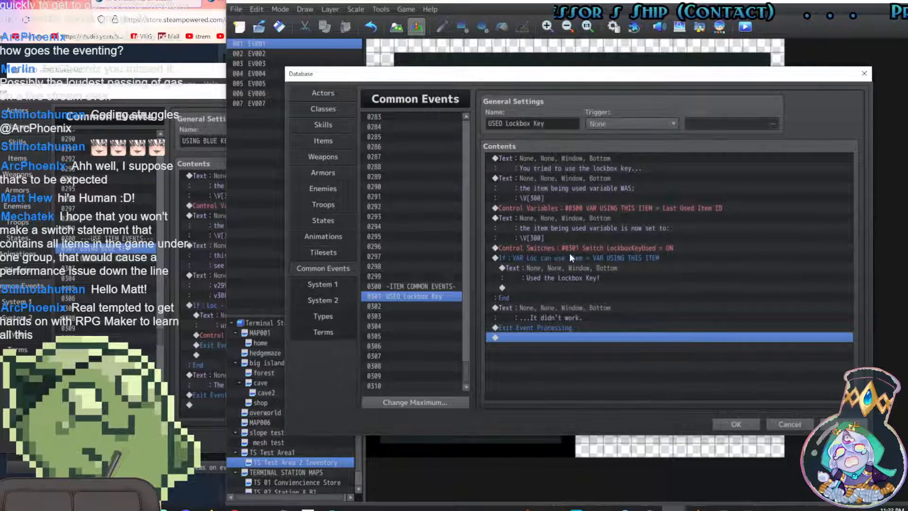
# Inside the conditional branch, after the "Used the Lockbox Key!" text, add Control Switches setting 0301 Switch LockboxKeyUsed to ON
pyautogui.click(574, 287)
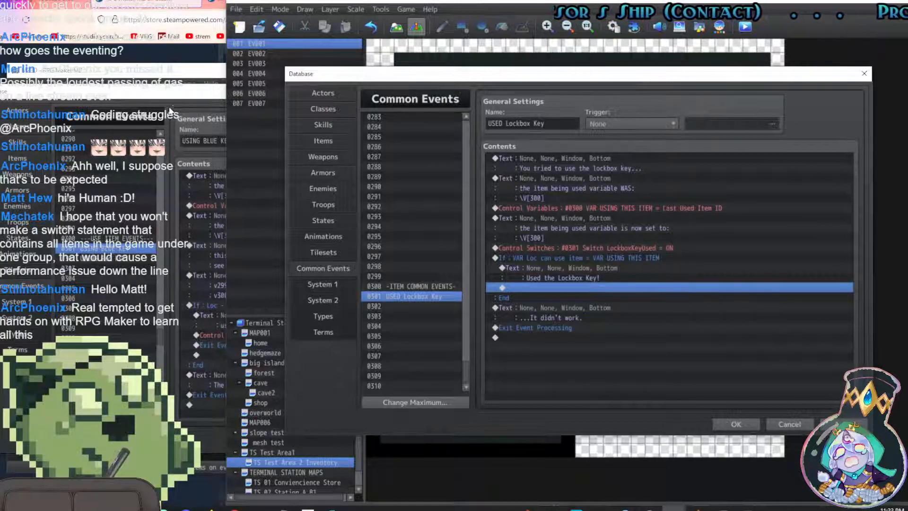
pyautogui.click(187, 98)
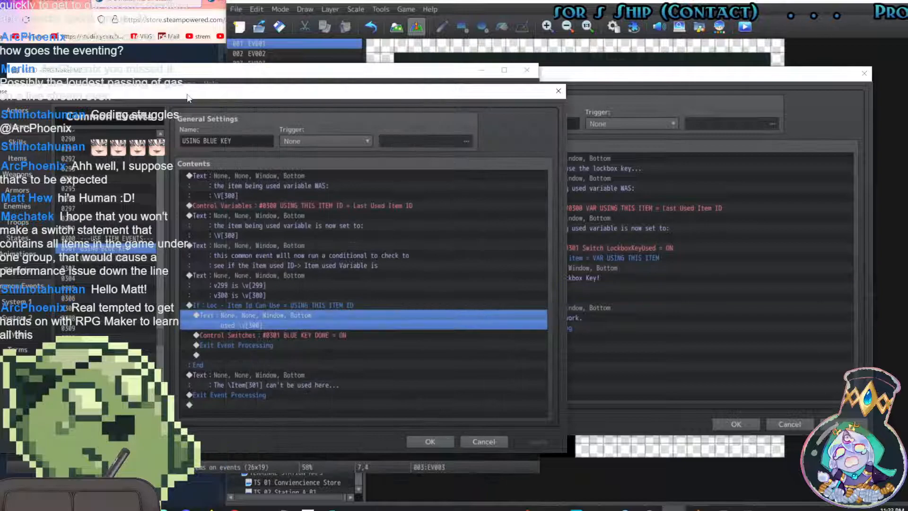
pyautogui.click(323, 335)
pyautogui.click(595, 290)
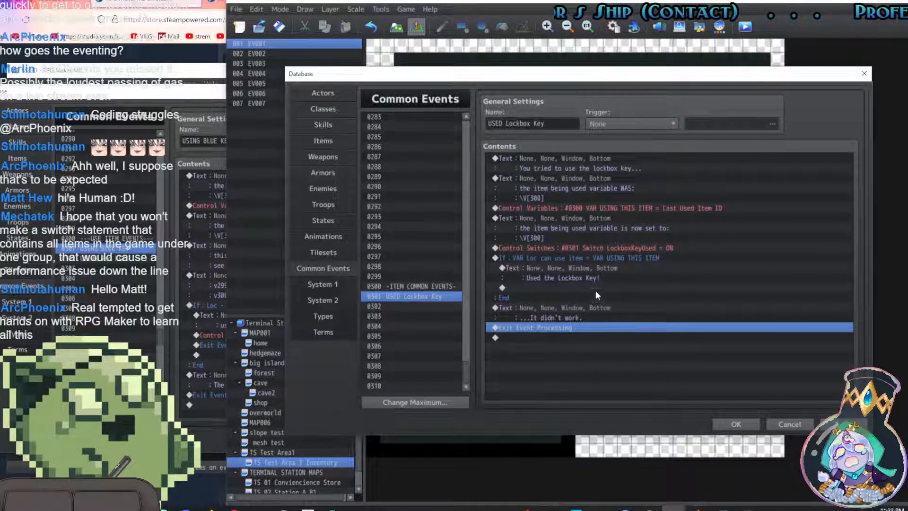
pyautogui.doubleClick(563, 286)
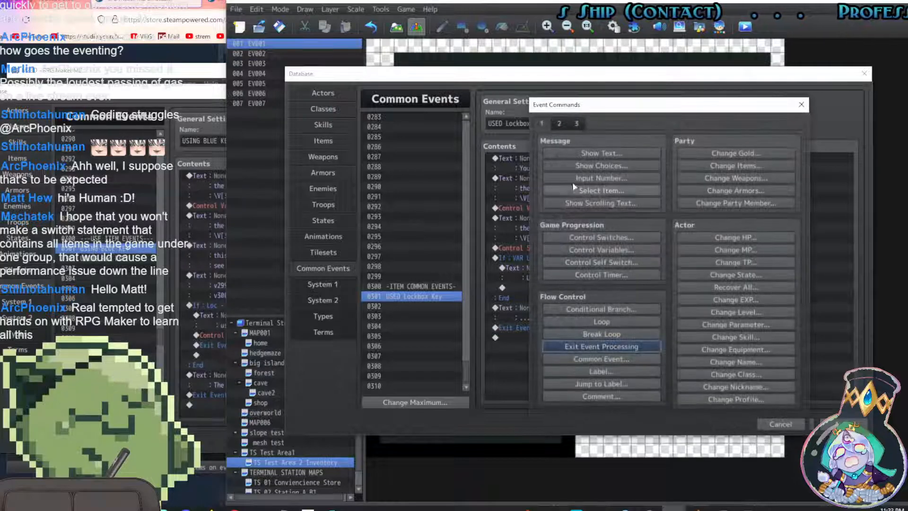
pyautogui.click(627, 237)
pyautogui.click(684, 246)
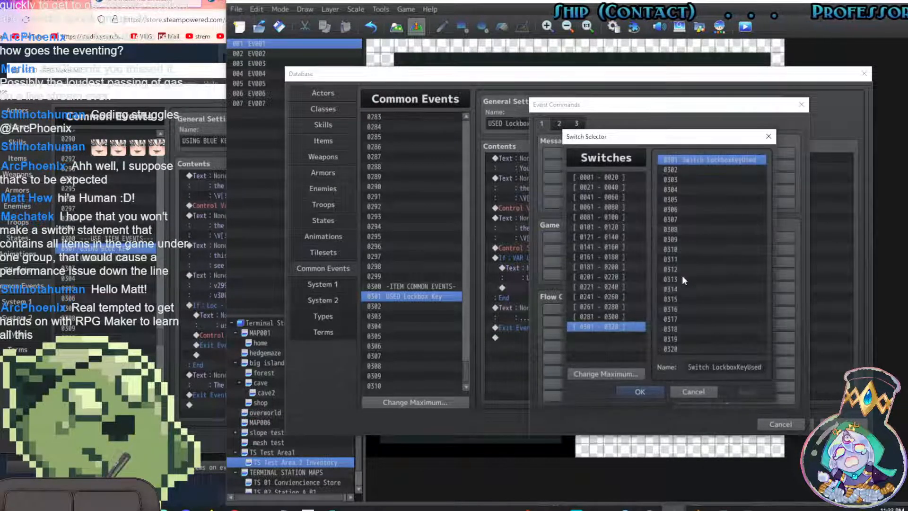
pyautogui.click(660, 393)
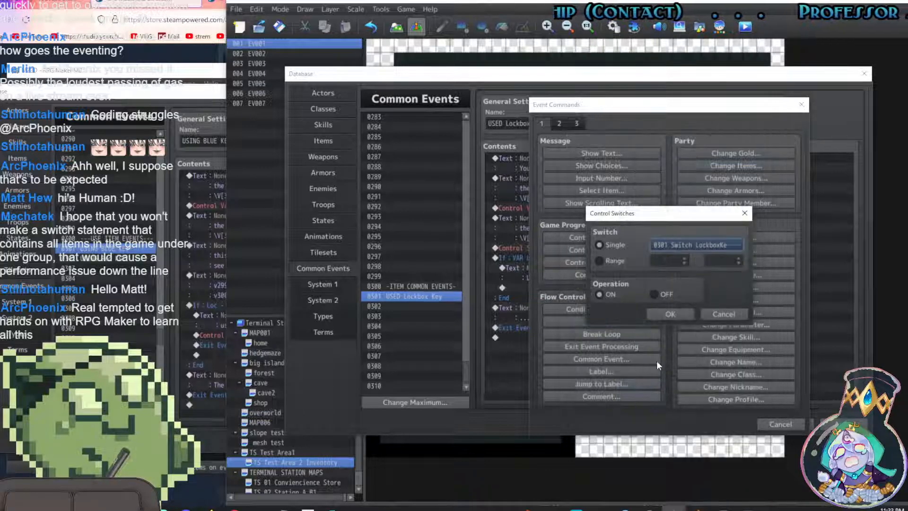
pyautogui.click(671, 314)
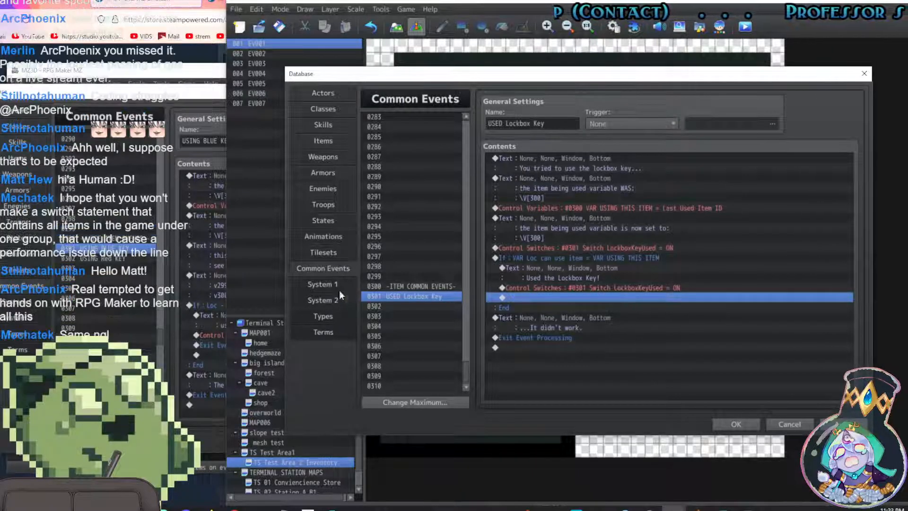
# Add Exit Event Processing after the switch command inside the conditional branch, matching the MZ3D blue key event
pyautogui.click(199, 97)
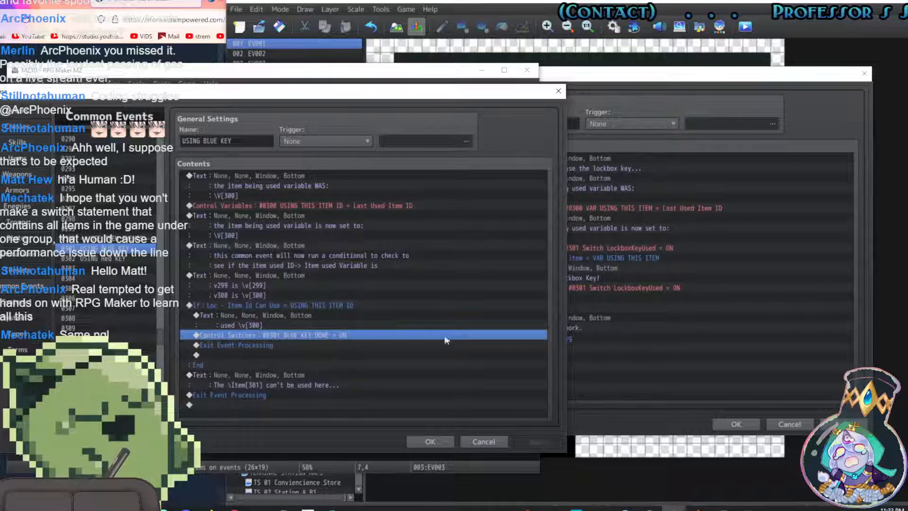
pyautogui.click(575, 305)
pyautogui.doubleClick(569, 298)
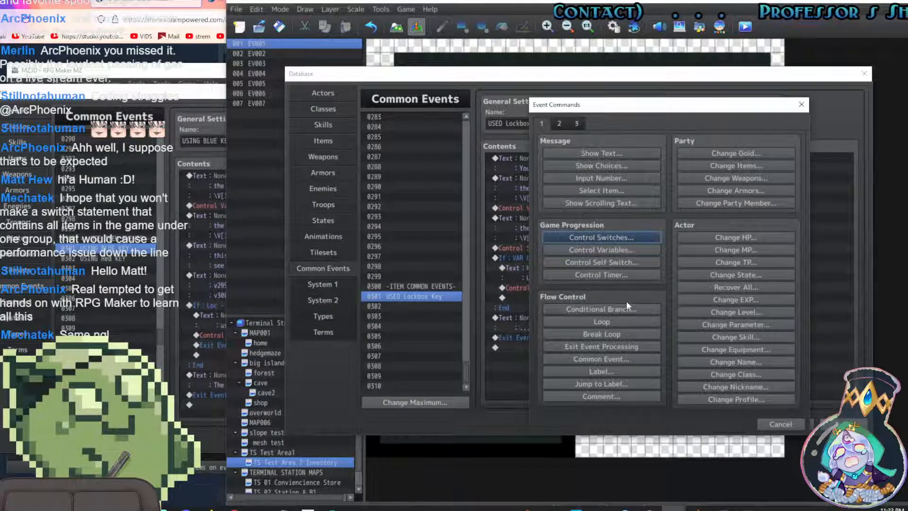
pyautogui.click(608, 346)
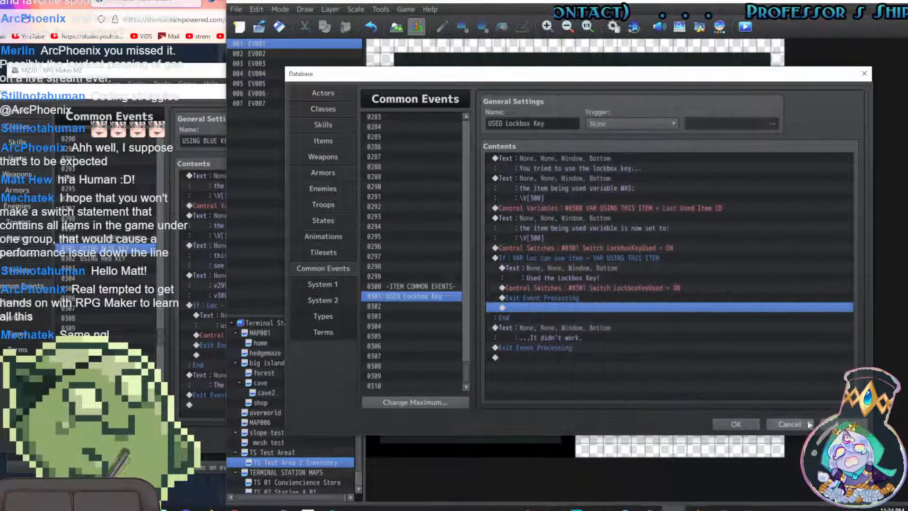
# Apply the database changes and start a playtest, saving the changes to the game
pyautogui.click(740, 424)
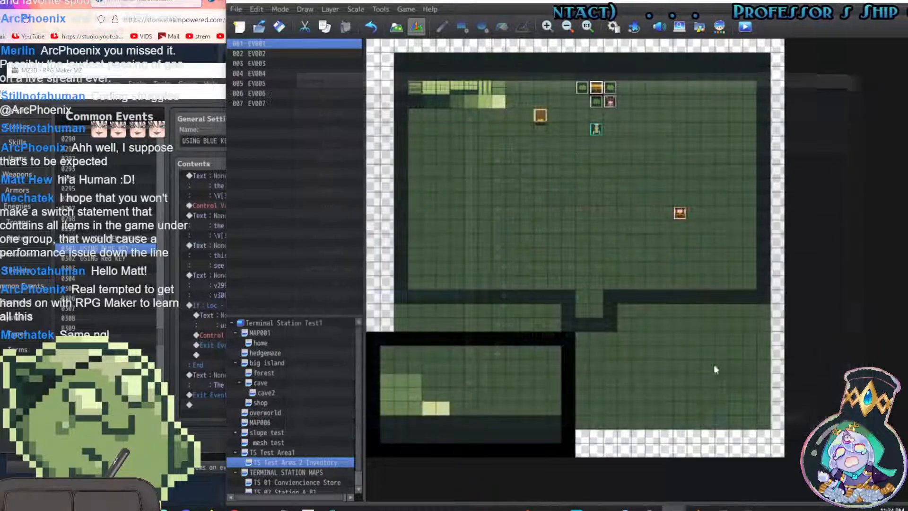
pyautogui.click(746, 27)
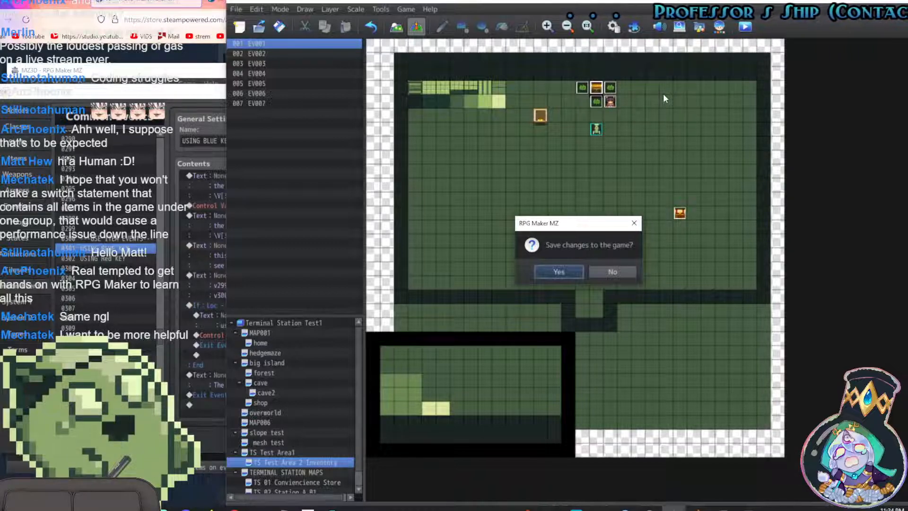
pyautogui.click(544, 272)
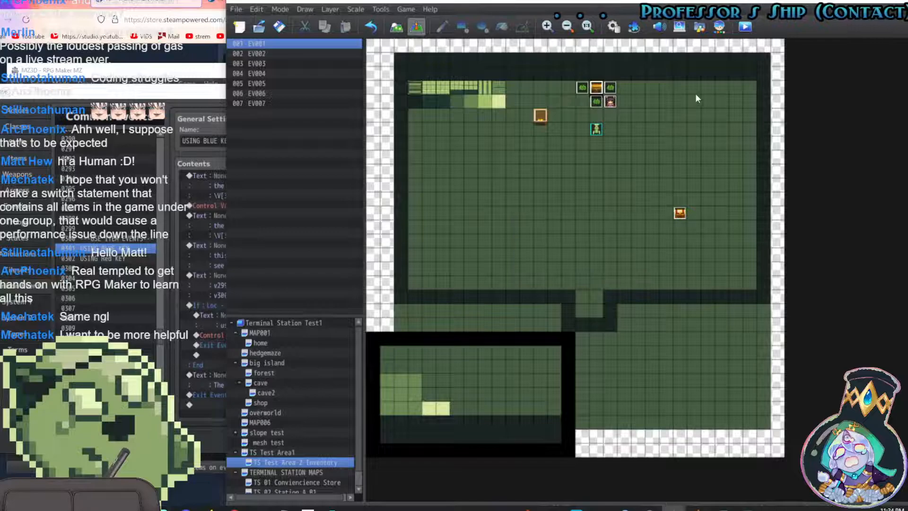
# Inspect the Lockbox Key item and the USED Lockbox Key common event in the database
pyautogui.click(613, 26)
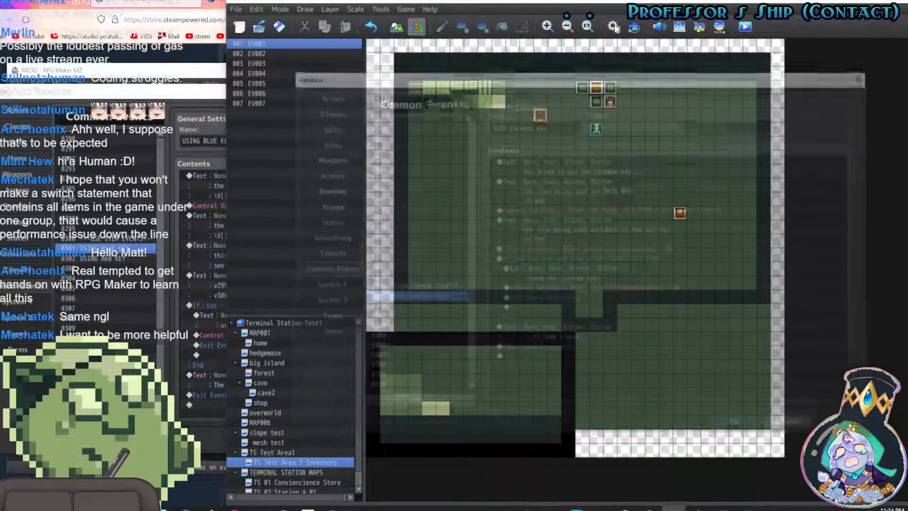
pyautogui.click(334, 140)
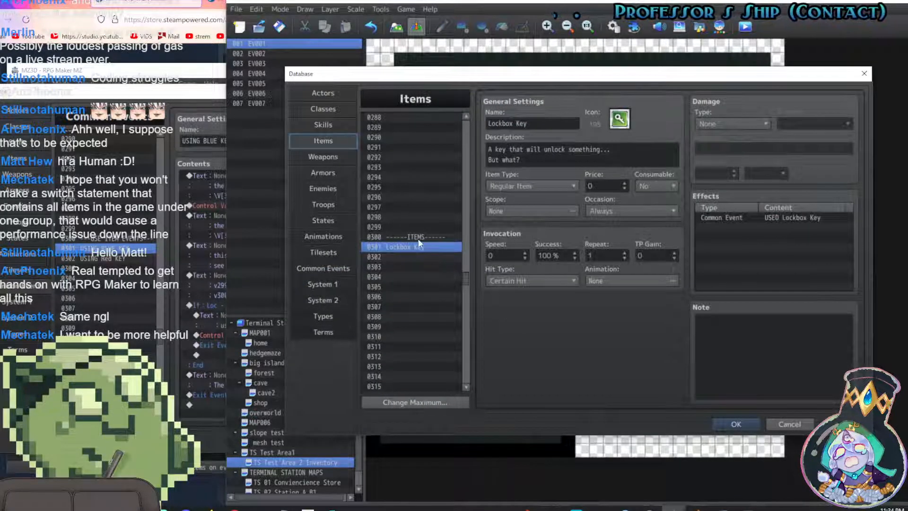
pyautogui.scroll(-1, 421, 203)
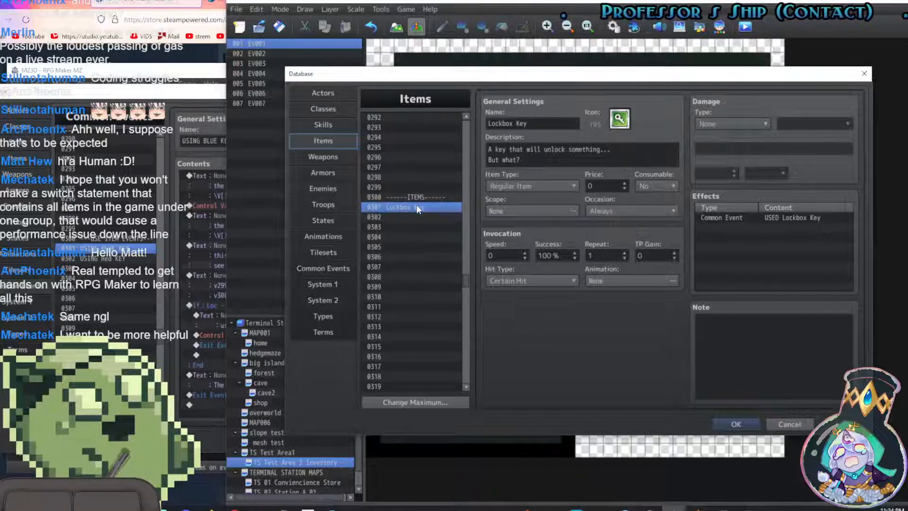
pyautogui.scroll(-1, 381, 215)
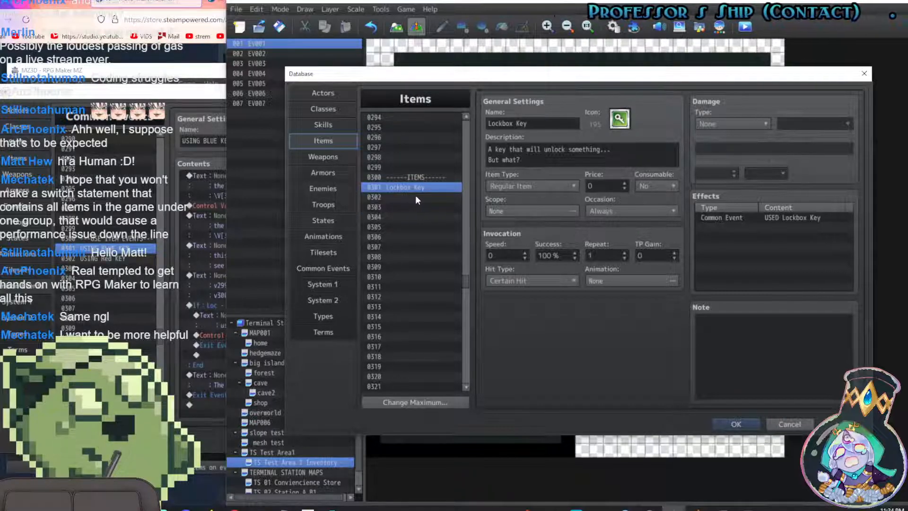
pyautogui.scroll(-1, 432, 200)
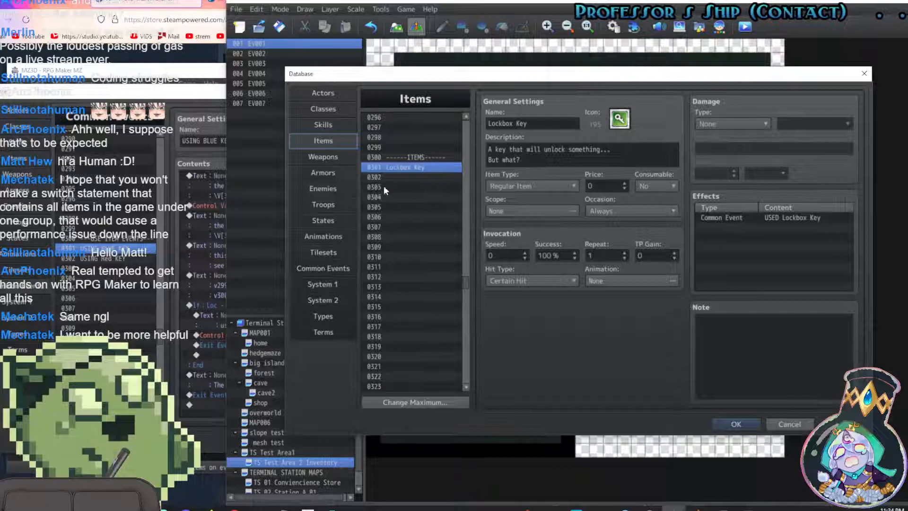
pyautogui.click(340, 268)
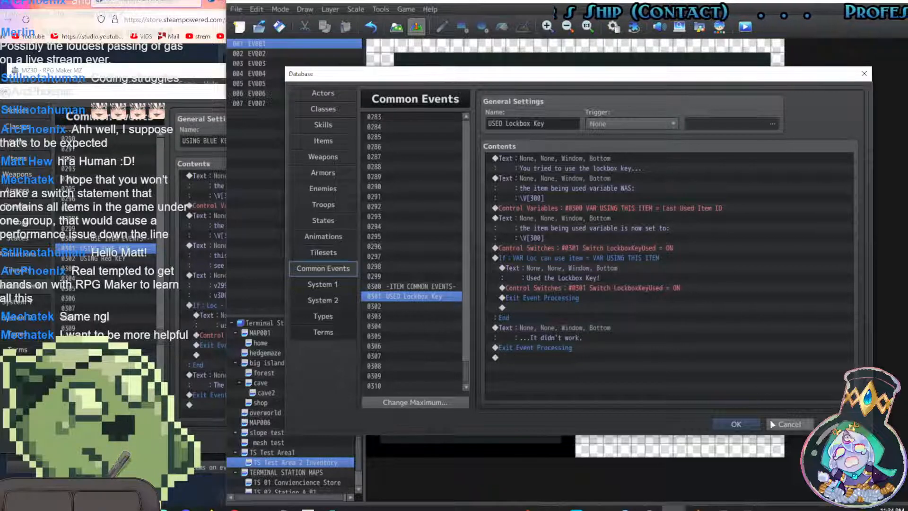
pyautogui.click(751, 424)
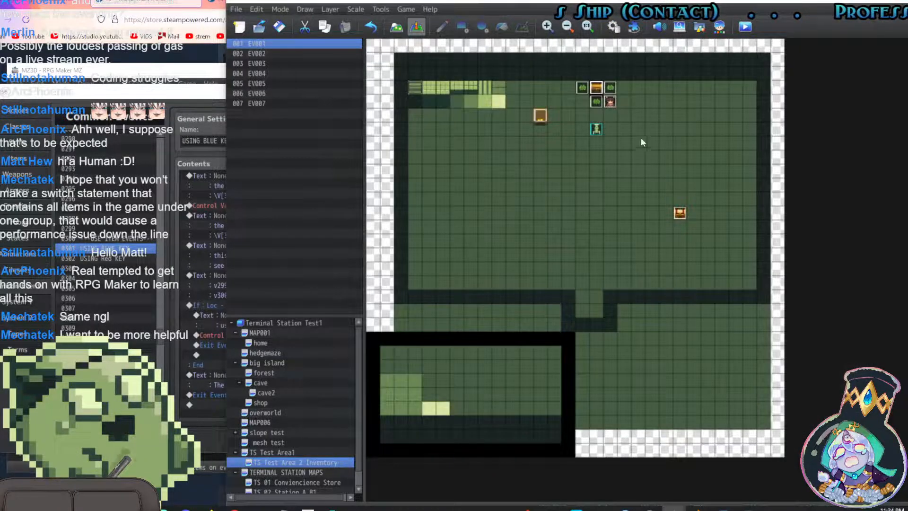
# Start a playtest, saving the changes, and examine the locked chest, advancing through its dialogue
pyautogui.click(745, 27)
pyautogui.click(550, 271)
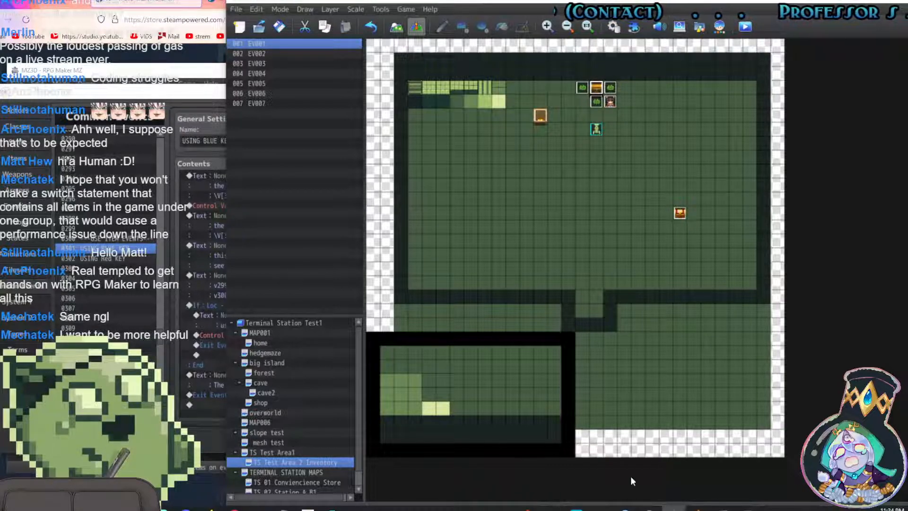
pyautogui.click(740, 508)
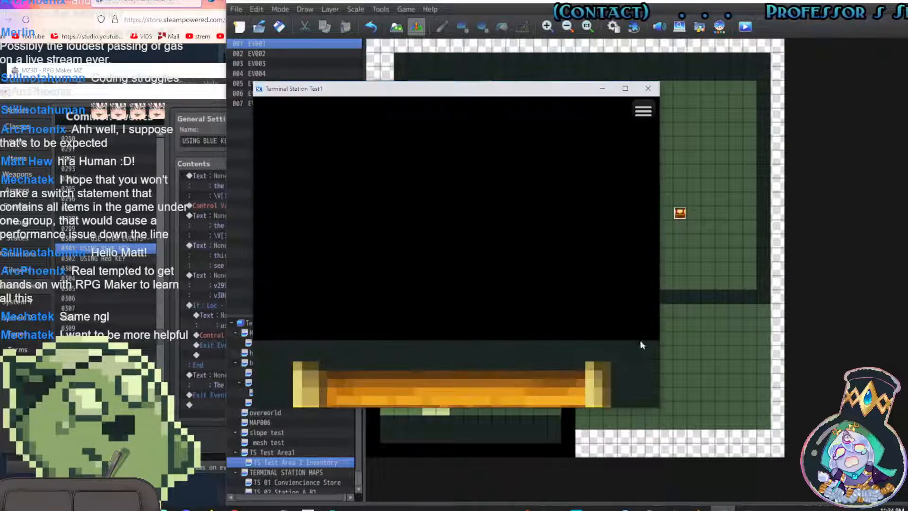
pyautogui.click(648, 90)
pyautogui.hotkey('ctrl', 'r')
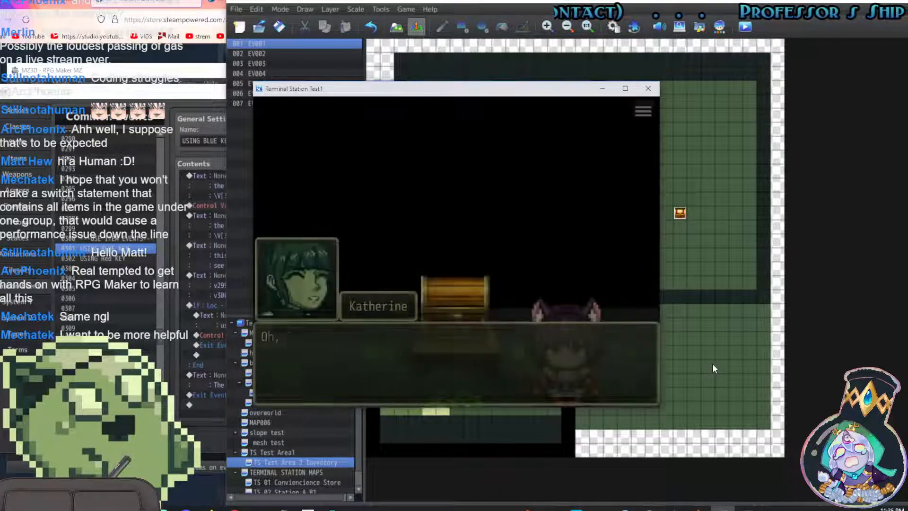
pyautogui.press('Return')
pyautogui.press('Up')
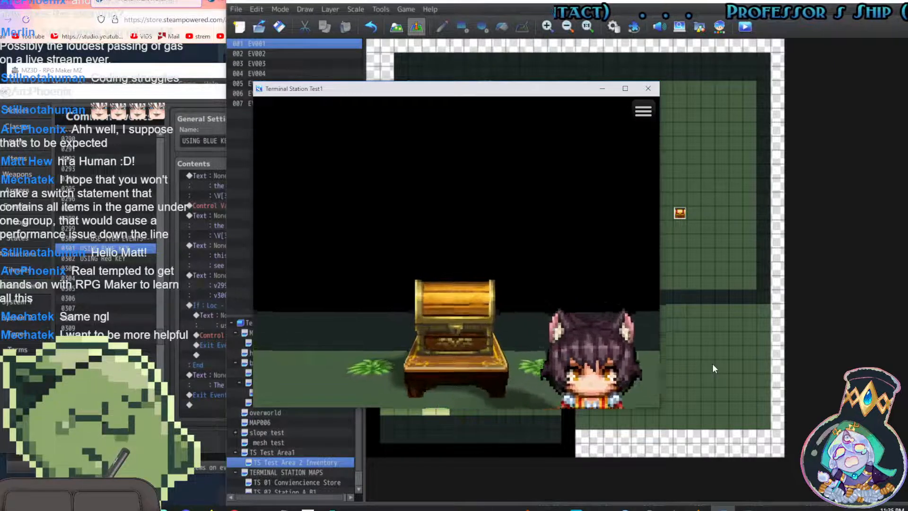
pyautogui.press('Return')
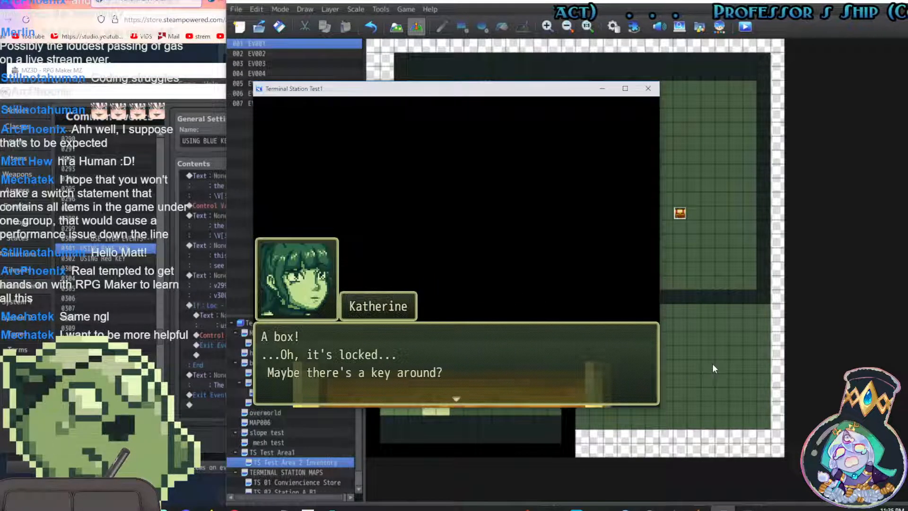
pyautogui.press('Return')
pyautogui.press('Return')
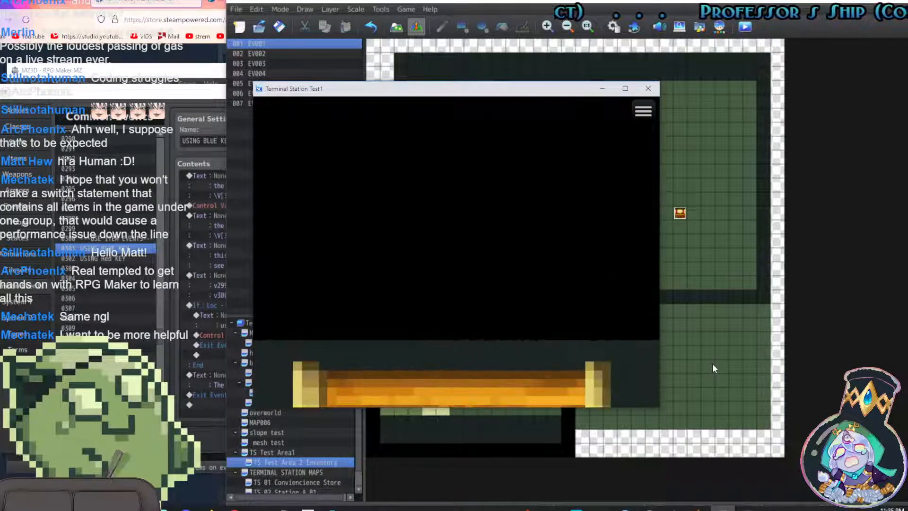
pyautogui.press('Return')
# Use the Lockbox Key from the in-game inventory near the chest, read its messages and end the playtest
pyautogui.press('Escape')
pyautogui.press('Return')
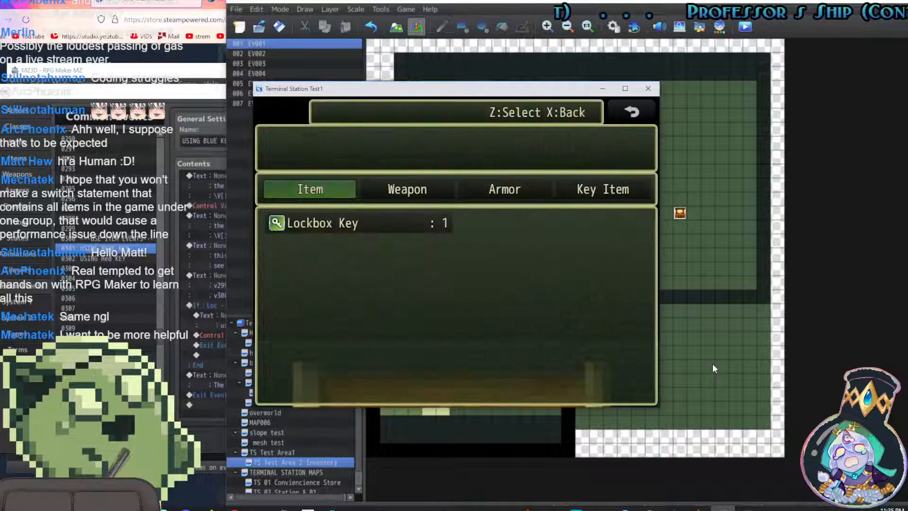
pyautogui.press('Escape')
pyautogui.press('Escape')
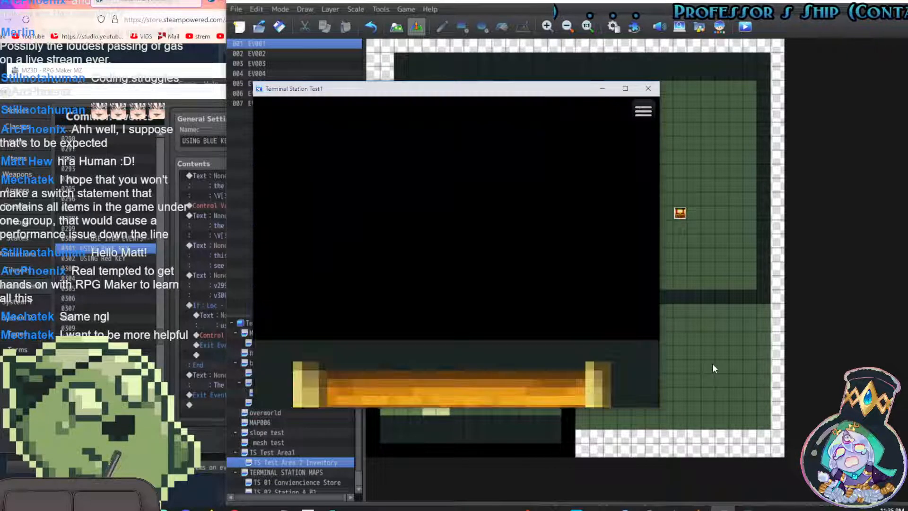
pyautogui.press('Escape')
pyautogui.press('Return')
pyautogui.press('Return')
pyautogui.press('Return')
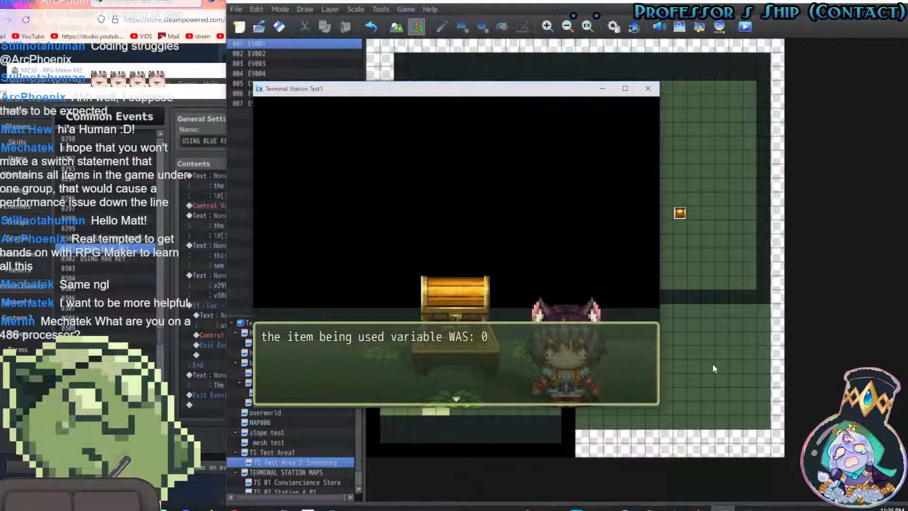
pyautogui.press('Return')
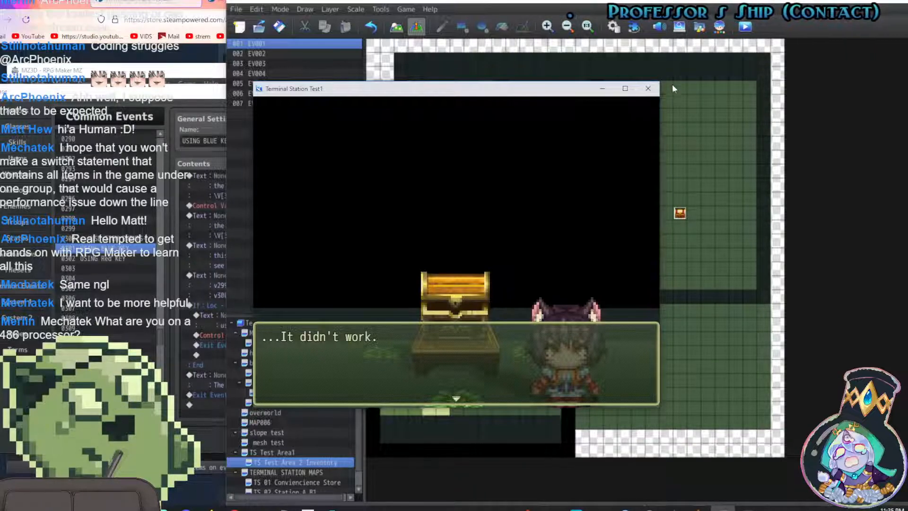
pyautogui.click(649, 90)
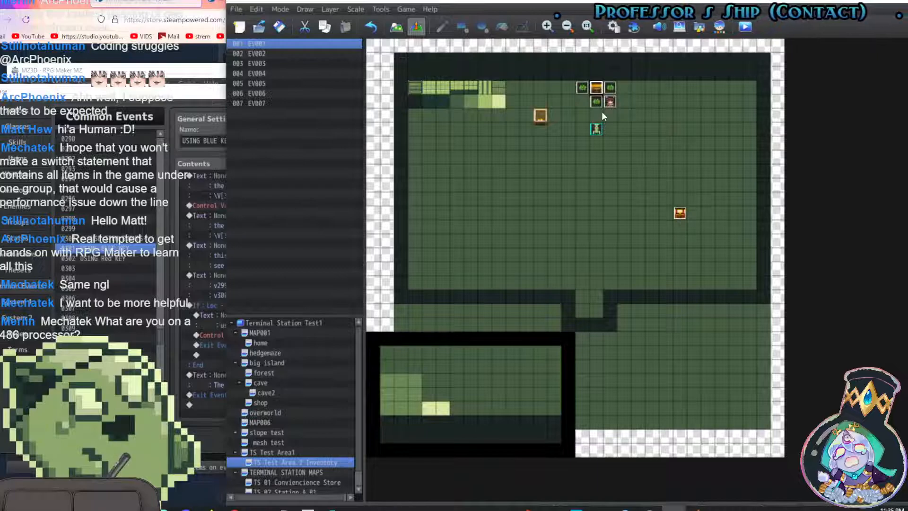
# On page 2 of EV003, delete the Control Variables and Control Self Switch commands from the Else branch
pyautogui.doubleClick(595, 101)
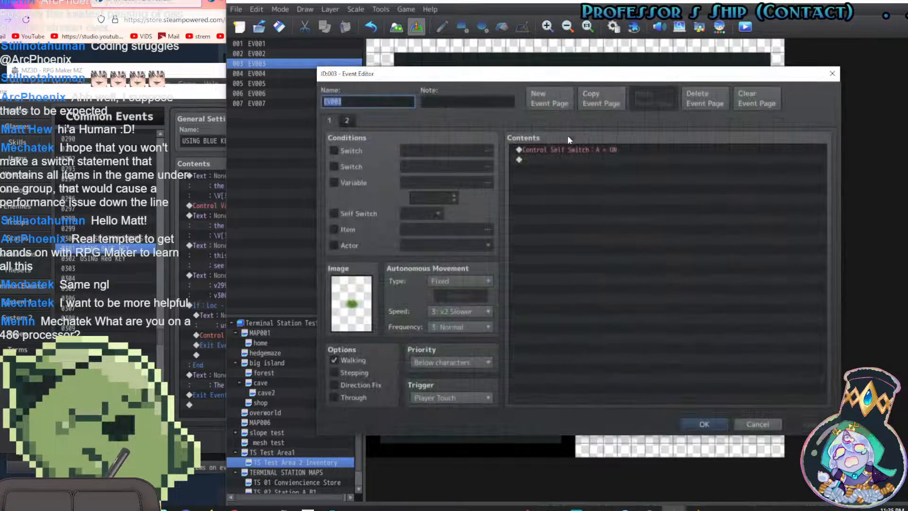
pyautogui.click(347, 121)
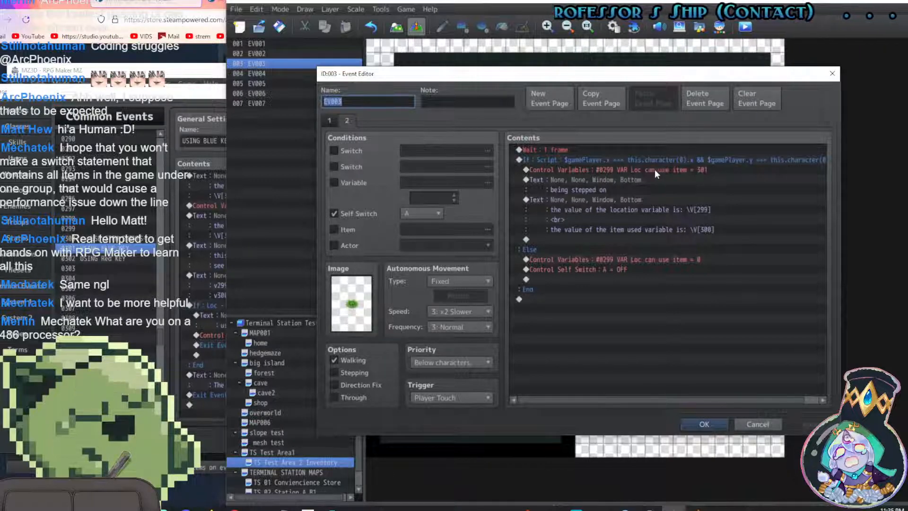
pyautogui.click(605, 261)
pyautogui.press('Delete')
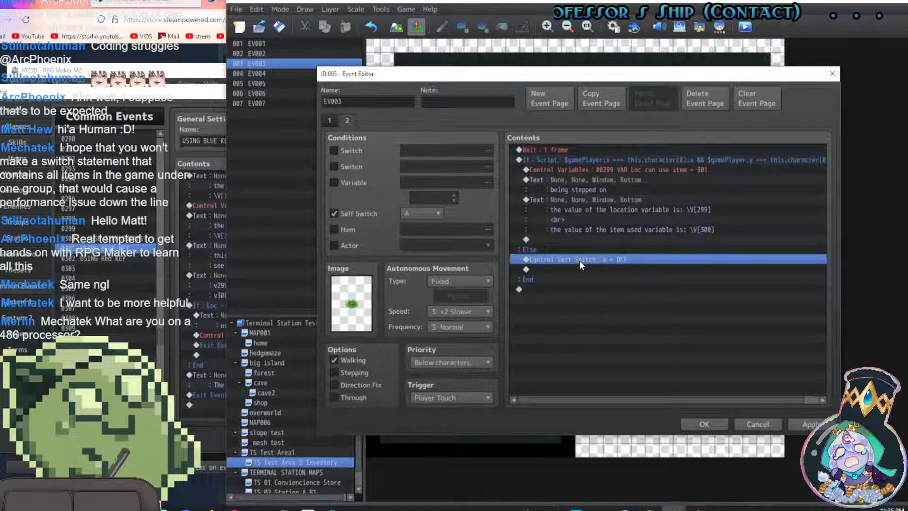
pyautogui.press('Delete')
# In the Else branch, add Control Variables setting 0299 VAR Loc can use item to the constant 1
pyautogui.doubleClick(570, 259)
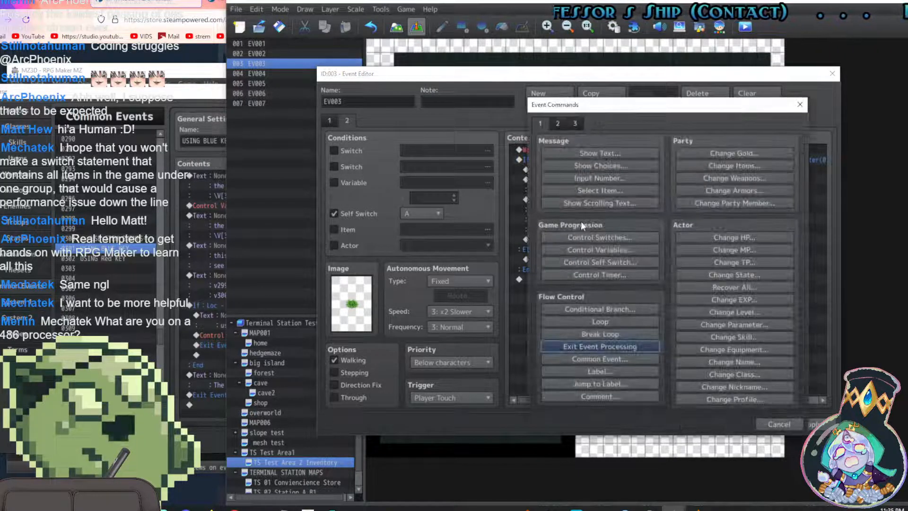
pyautogui.click(601, 249)
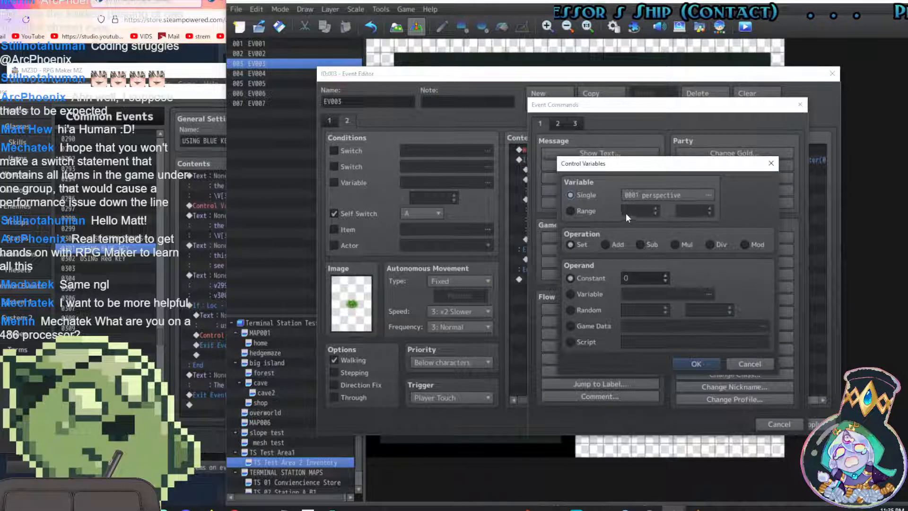
pyautogui.click(663, 189)
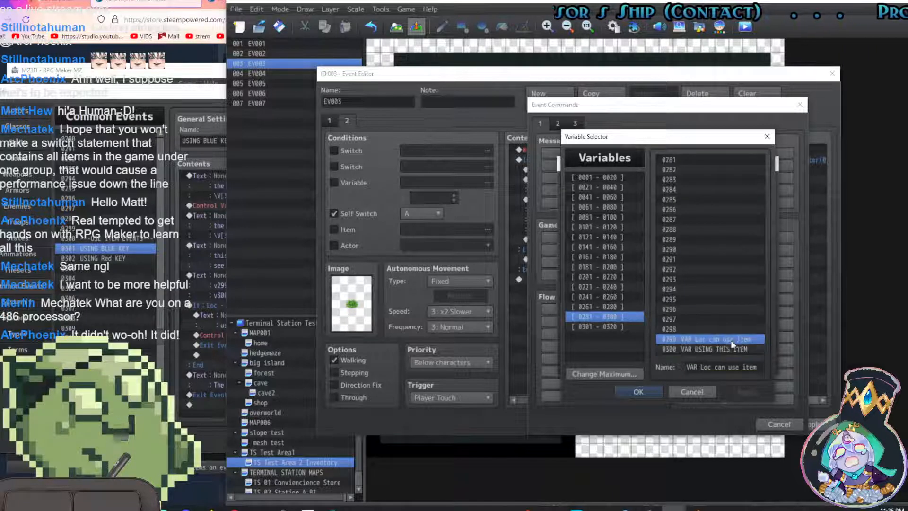
pyautogui.click(656, 391)
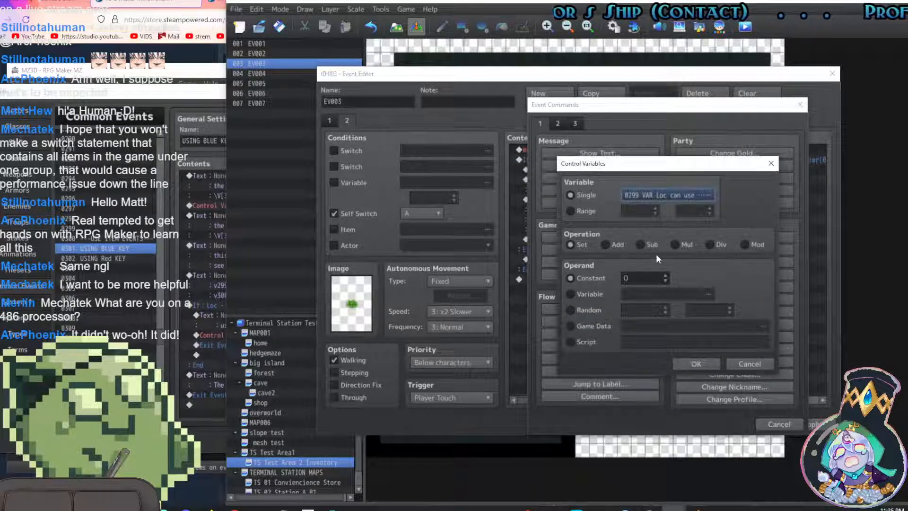
pyautogui.click(634, 278)
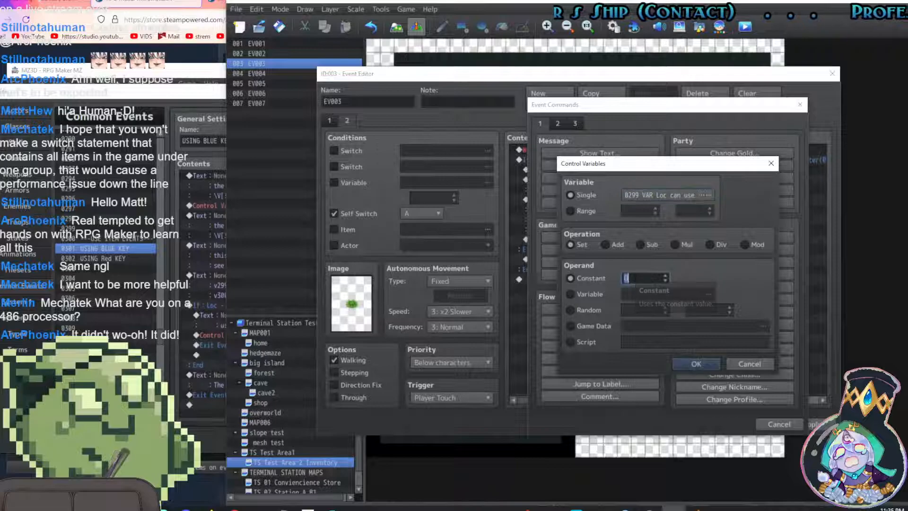
pyautogui.click(665, 274)
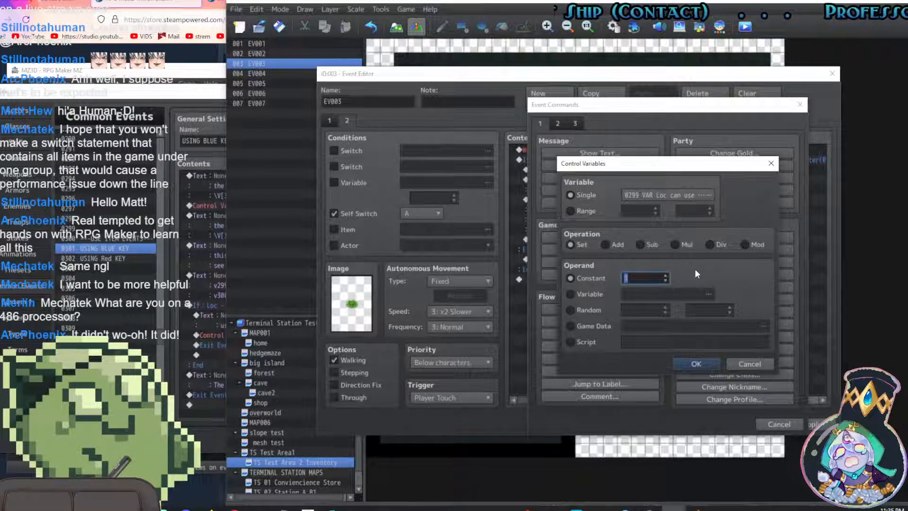
pyautogui.click(694, 362)
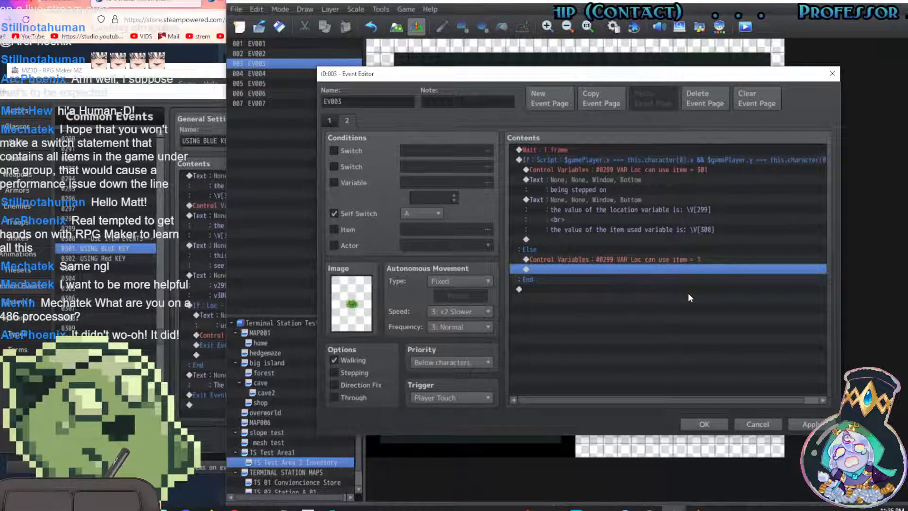
# Add Control Self Switch A = OFF after the variable command in the Else branch and apply the event changes
pyautogui.doubleClick(585, 270)
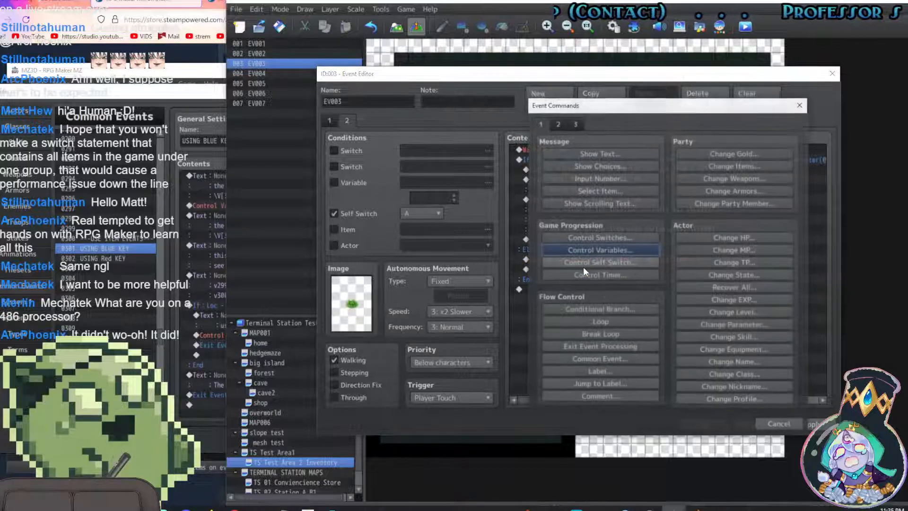
pyautogui.click(609, 263)
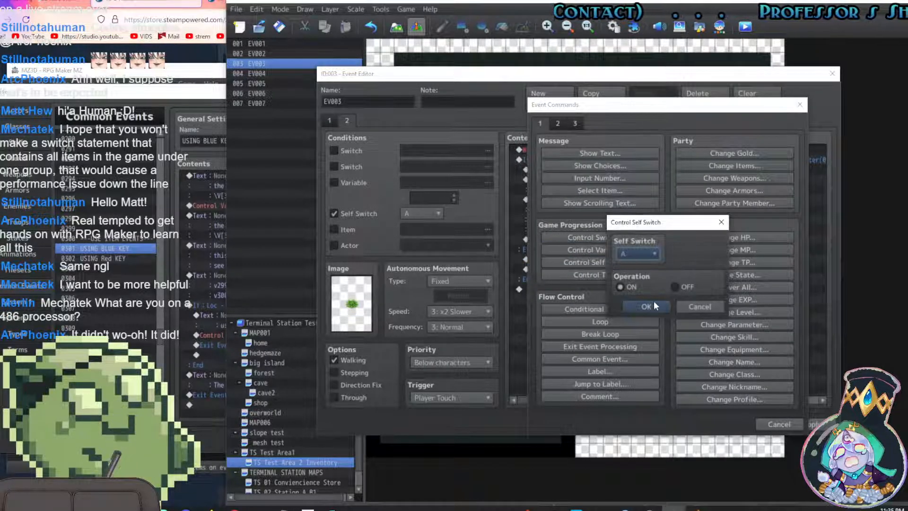
pyautogui.click(675, 286)
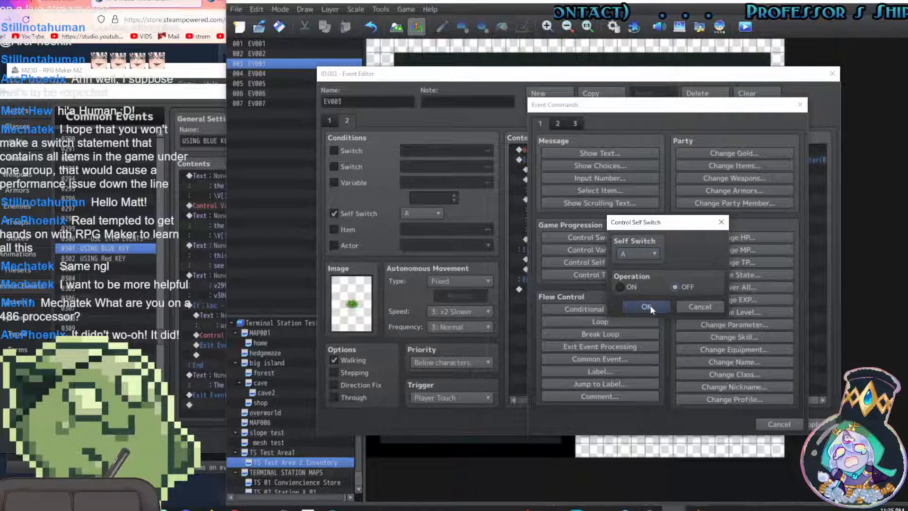
pyautogui.click(648, 306)
pyautogui.click(809, 424)
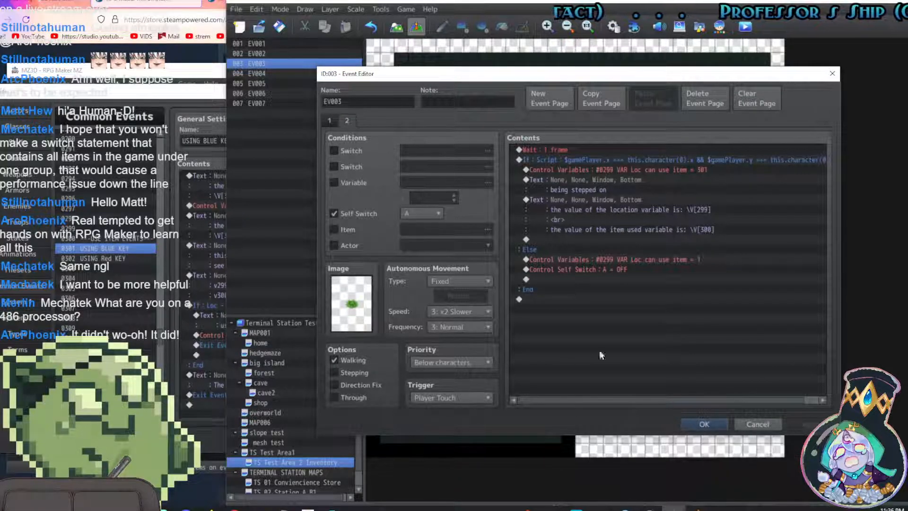
# Set the trigger of EV003's second page to Parallel
pyautogui.click(349, 121)
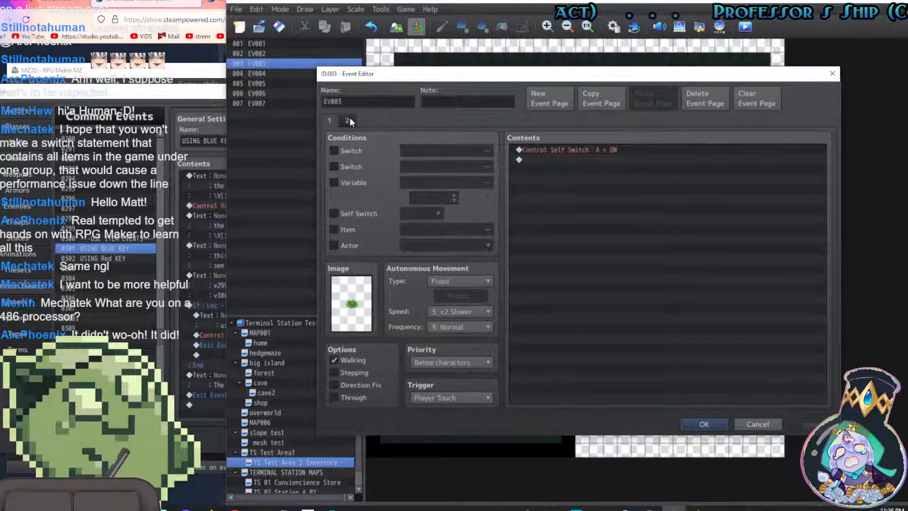
pyautogui.click(459, 396)
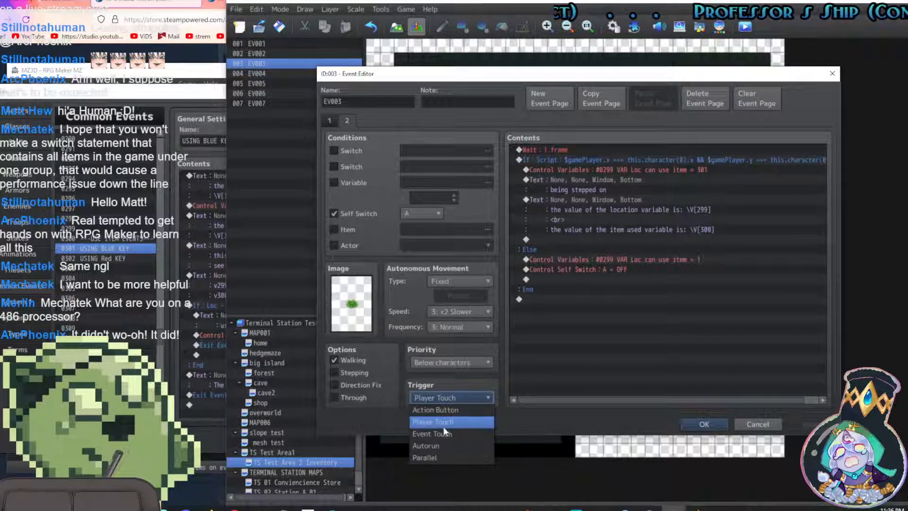
pyautogui.click(428, 458)
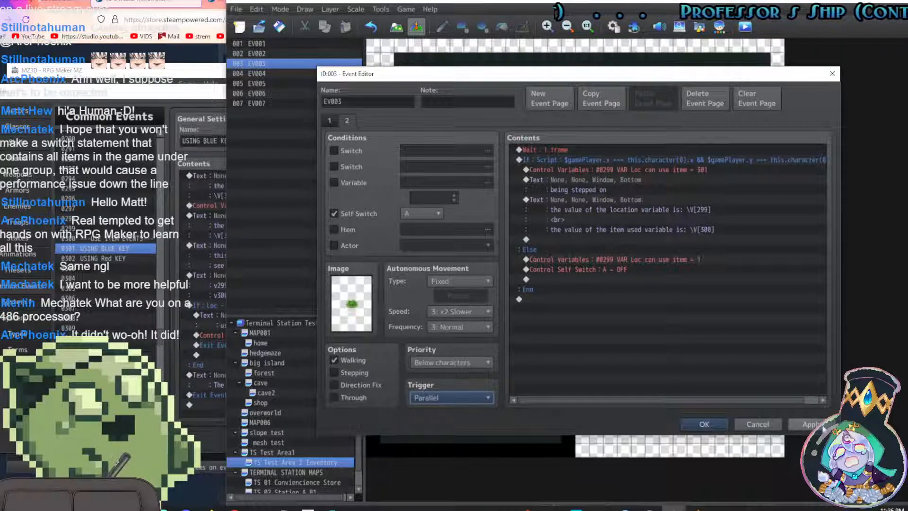
# Check both pages of EV003 and confirm the event's changes
pyautogui.click(332, 120)
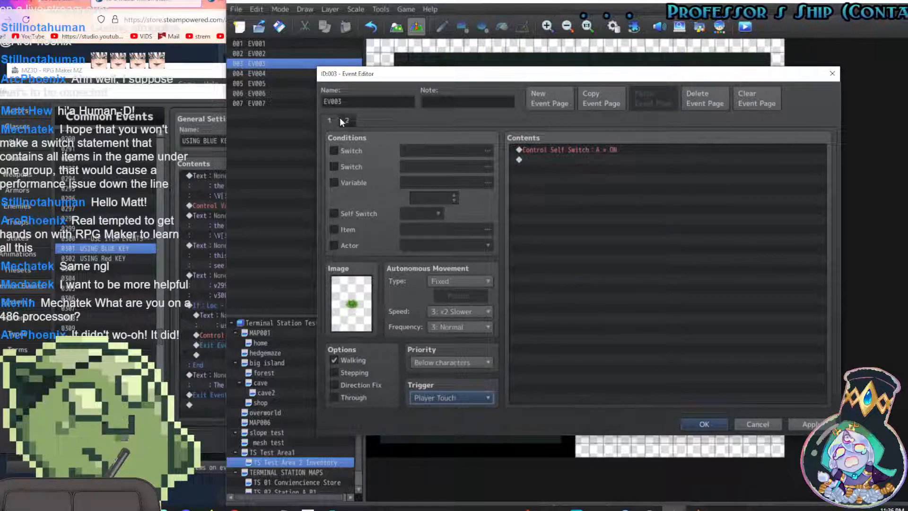
pyautogui.click(346, 120)
pyautogui.click(331, 121)
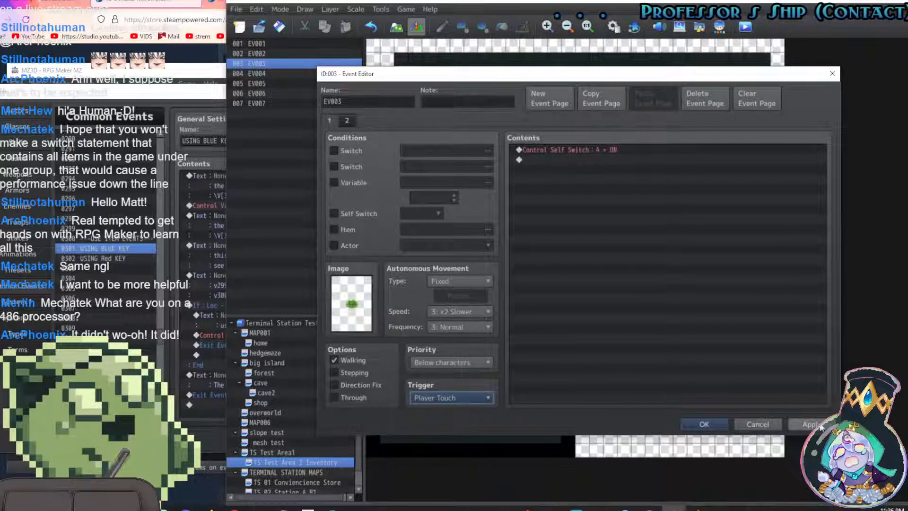
pyautogui.click(705, 424)
# Save the game changes, start a playtest and dismiss the key pickup dialogue
pyautogui.click(746, 27)
pyautogui.click(551, 270)
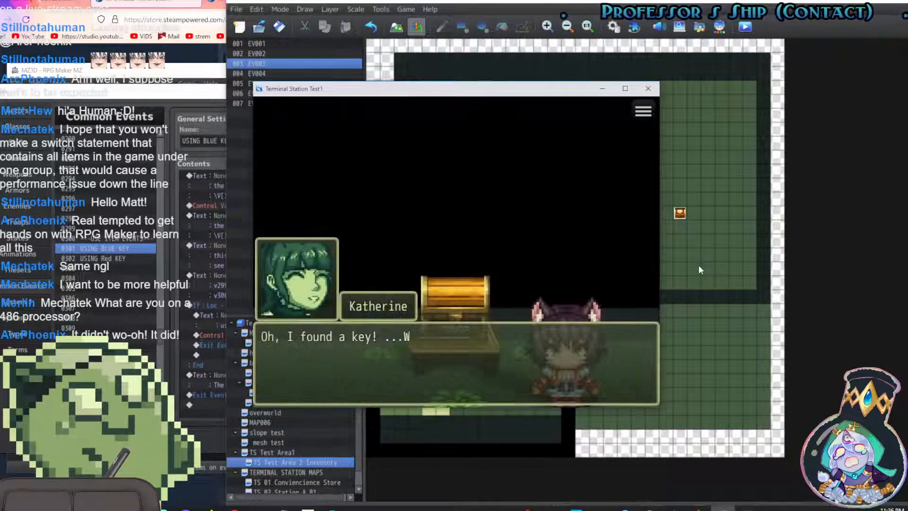
pyautogui.press('Return')
# Use the Lockbox Key from the item inventory beside the chest, advance through all its messages and close the playtest
pyautogui.press('Escape')
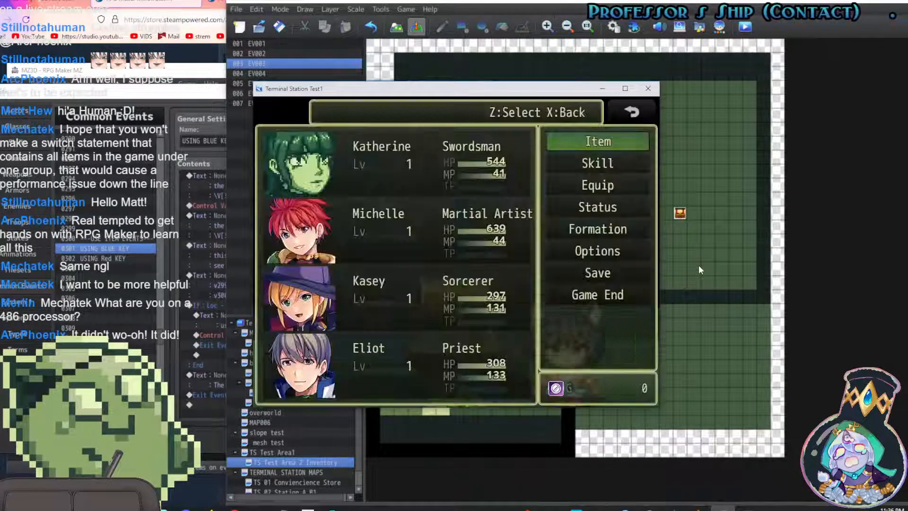
pyautogui.press('Return')
pyautogui.press('Return')
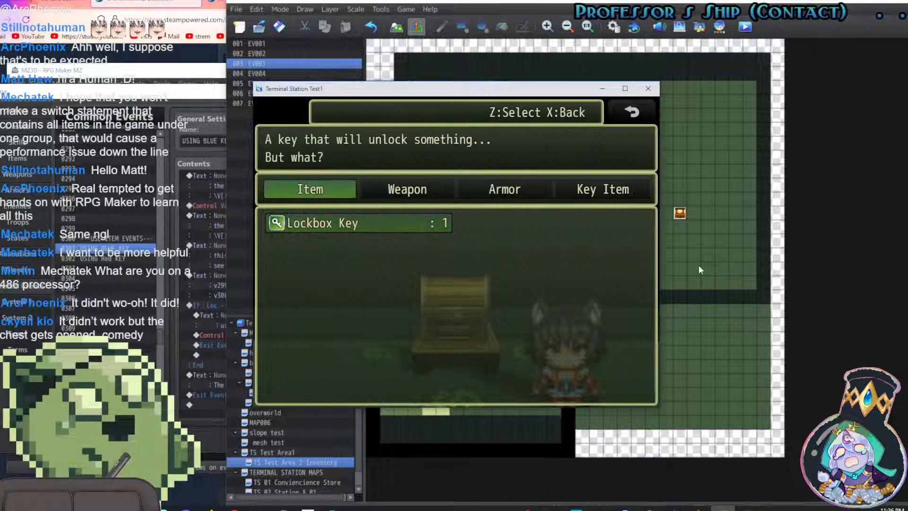
pyautogui.press('Return')
pyautogui.press('Return')
pyautogui.press('Return')
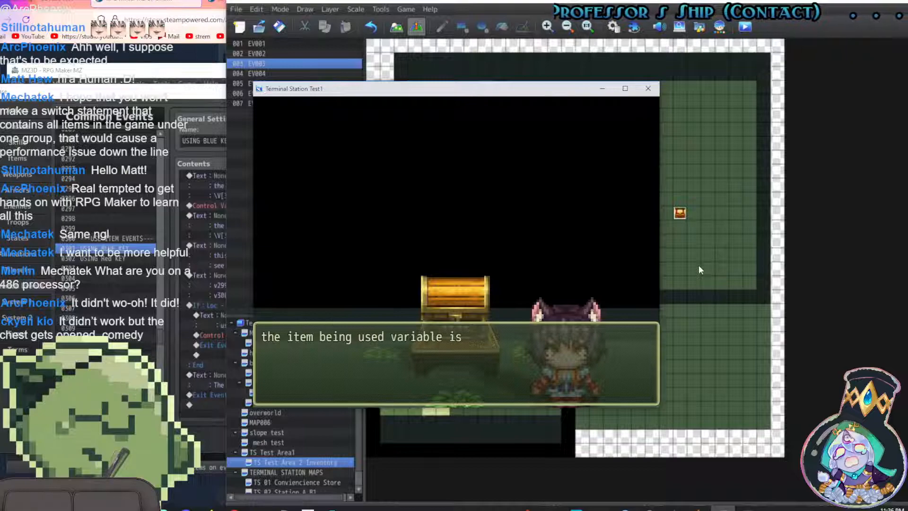
pyautogui.press('Return')
pyautogui.press('Return')
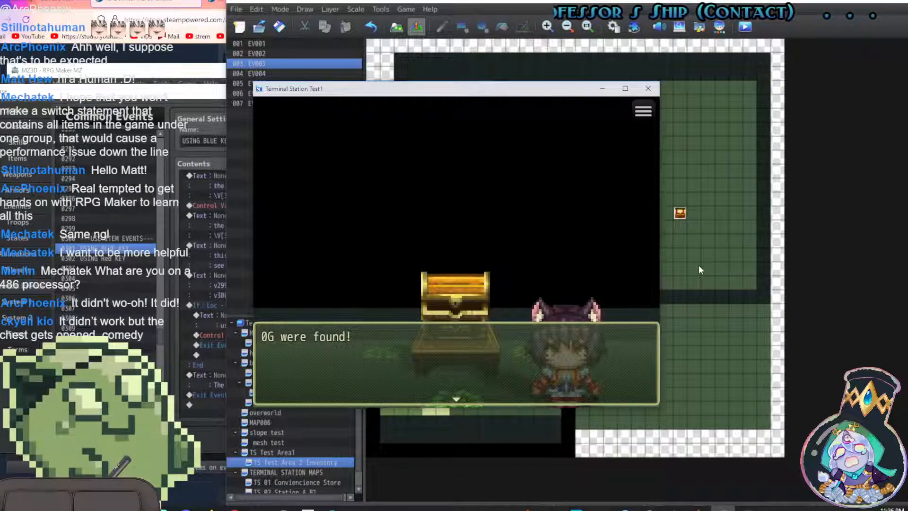
pyautogui.press('Return')
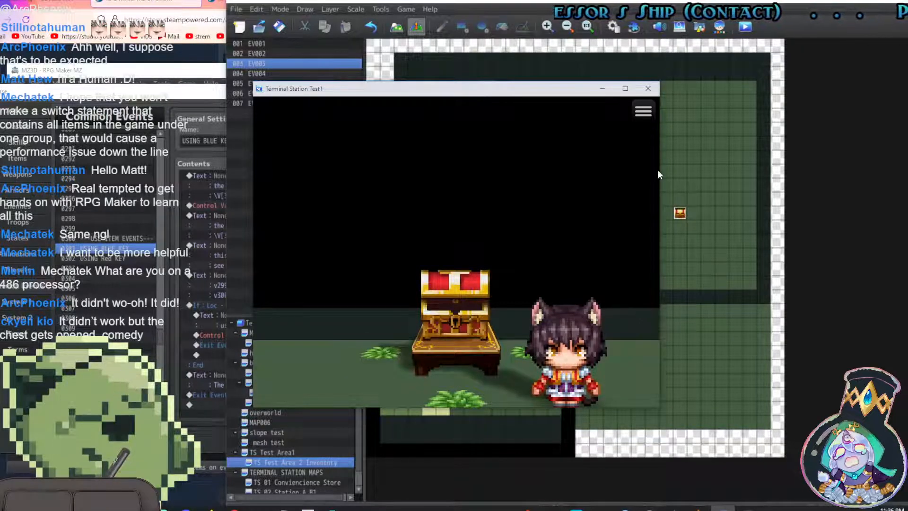
pyautogui.click(655, 89)
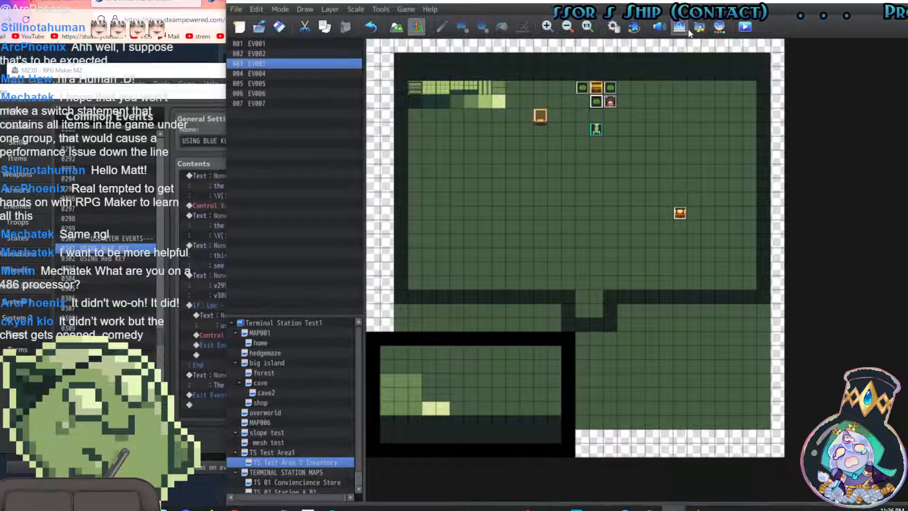
# Examine the chest event EV001's second page and the command order in the USED Lockbox Key common event
pyautogui.click(614, 27)
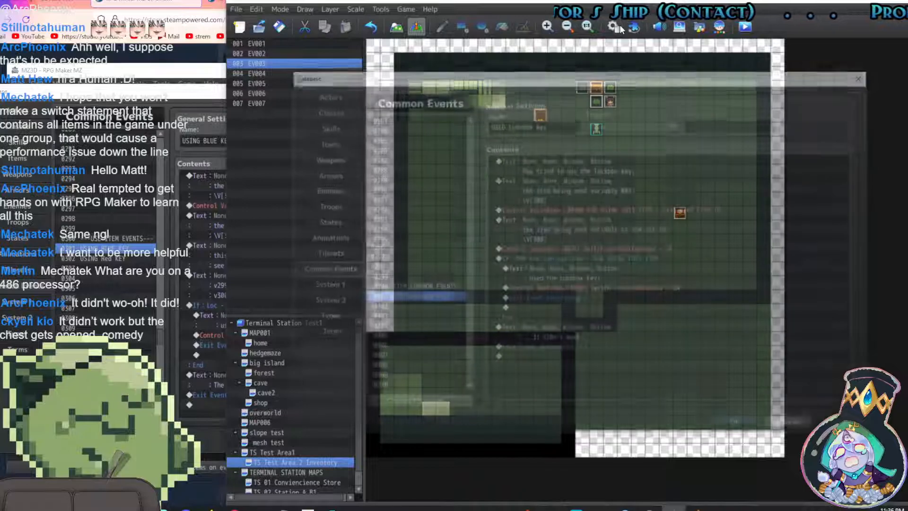
pyautogui.press('Escape')
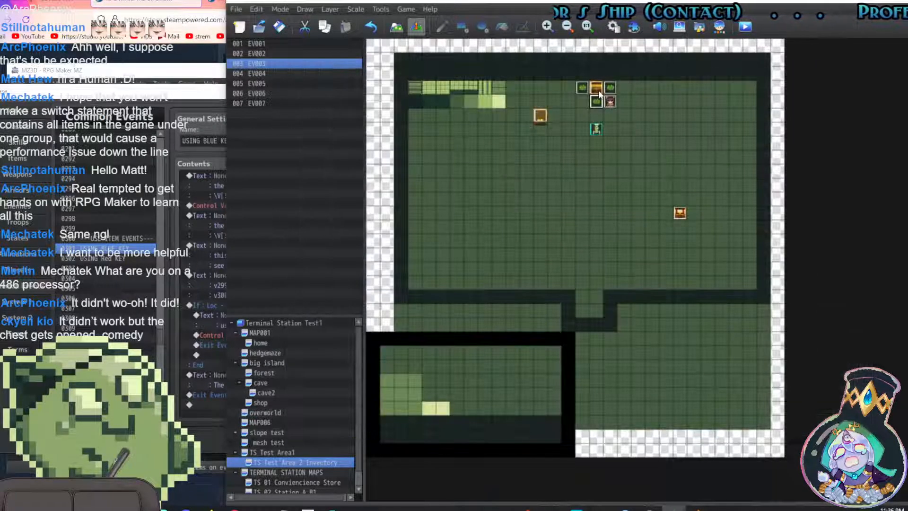
pyautogui.doubleClick(596, 88)
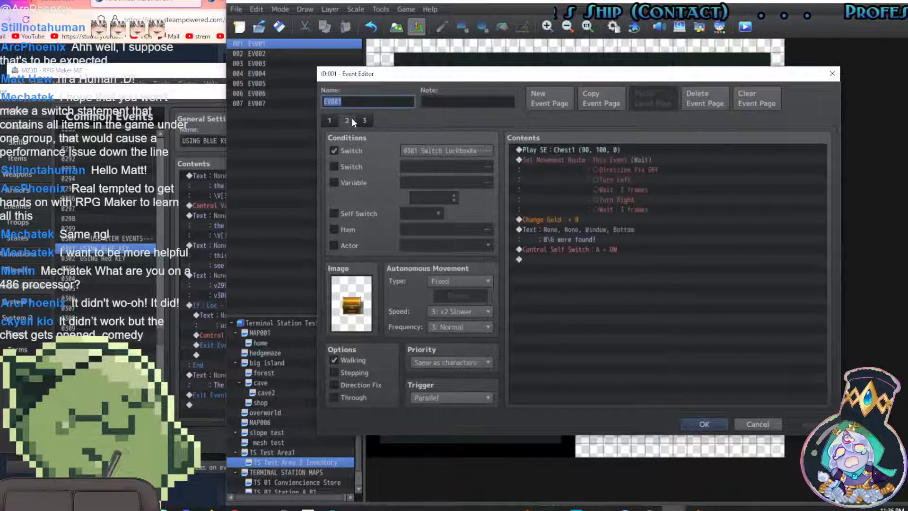
pyautogui.click(716, 424)
pyautogui.click(613, 27)
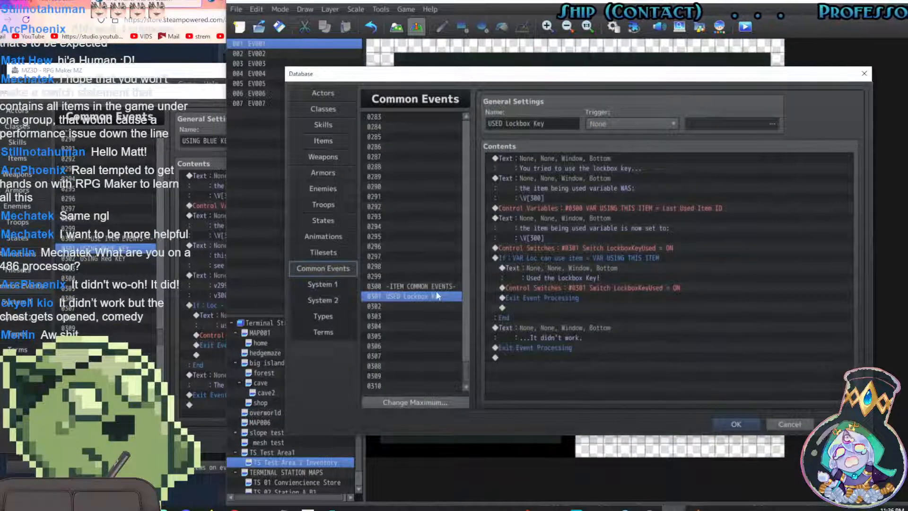
pyautogui.click(558, 158)
pyautogui.click(524, 258)
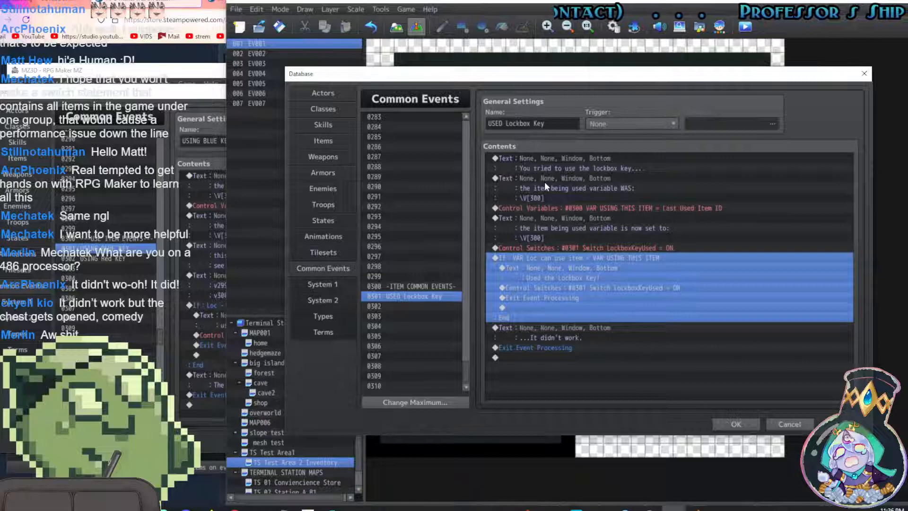
pyautogui.click(559, 178)
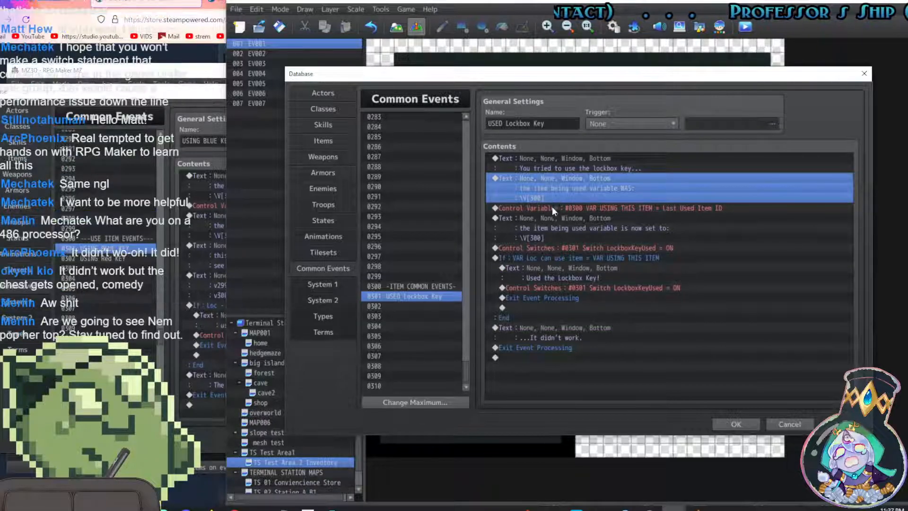
pyautogui.keyDown('shift'); pyautogui.click(549, 237); pyautogui.keyUp('shift')
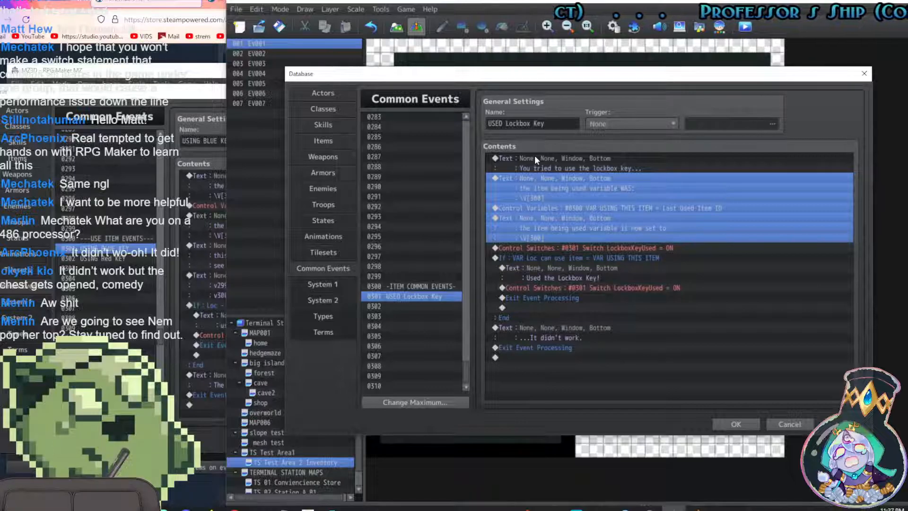
pyautogui.click(567, 248)
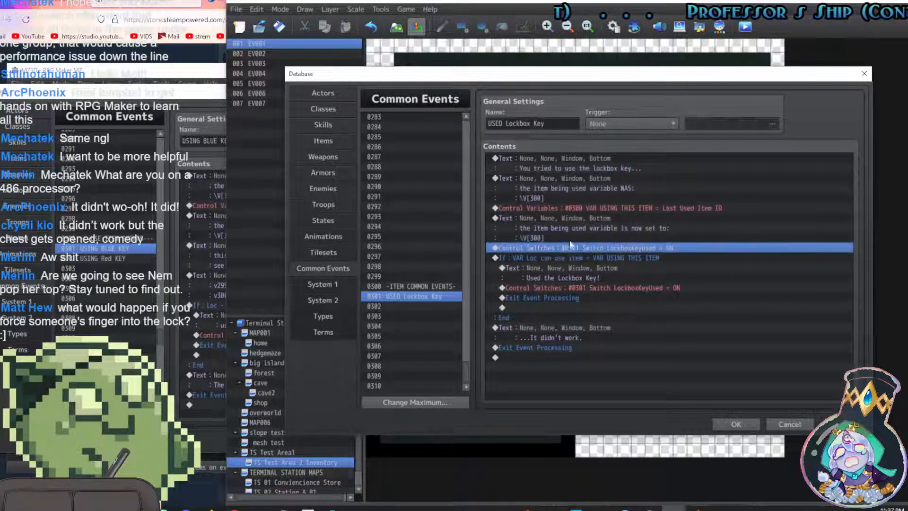
pyautogui.keyDown('shift'); pyautogui.click(535, 208); pyautogui.keyUp('shift')
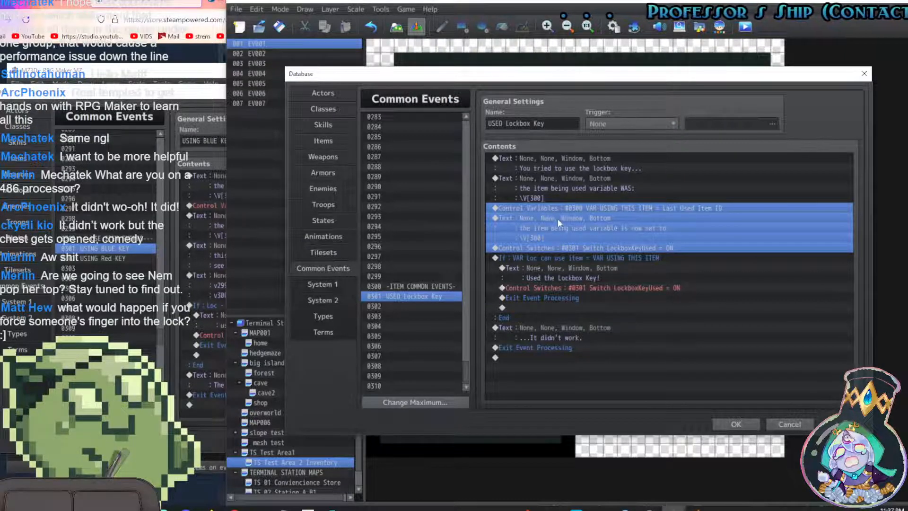
pyautogui.click(559, 230)
pyautogui.keyDown('shift'); pyautogui.click(563, 245); pyautogui.keyUp('shift')
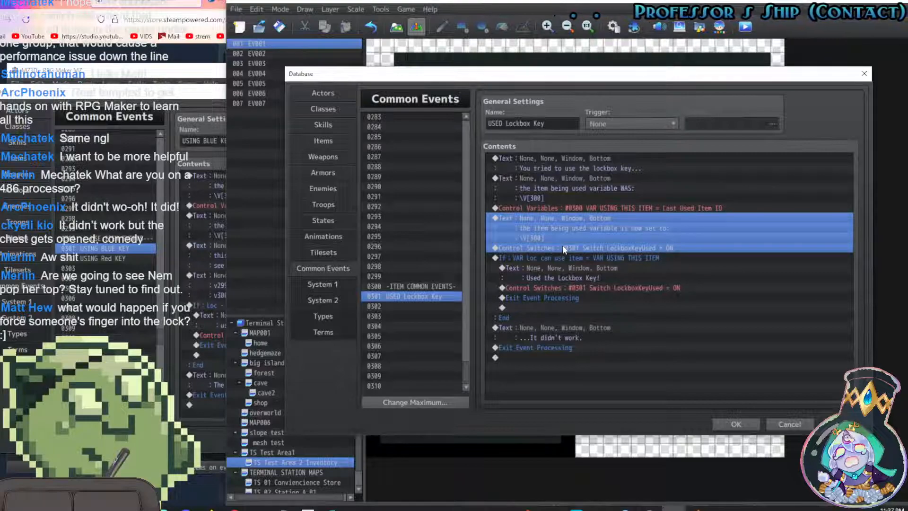
pyautogui.press('Delete')
pyautogui.click(557, 257)
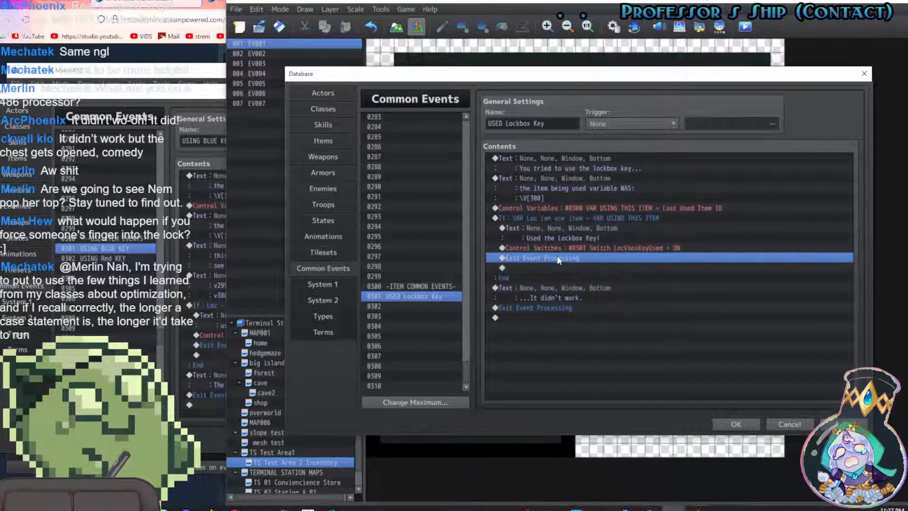
pyautogui.click(562, 247)
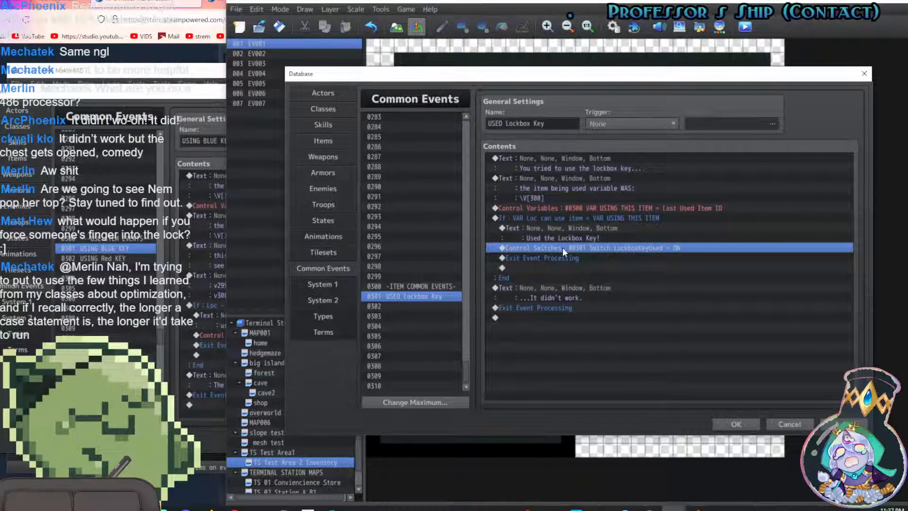
pyautogui.hotkey('ctrl', 'v')
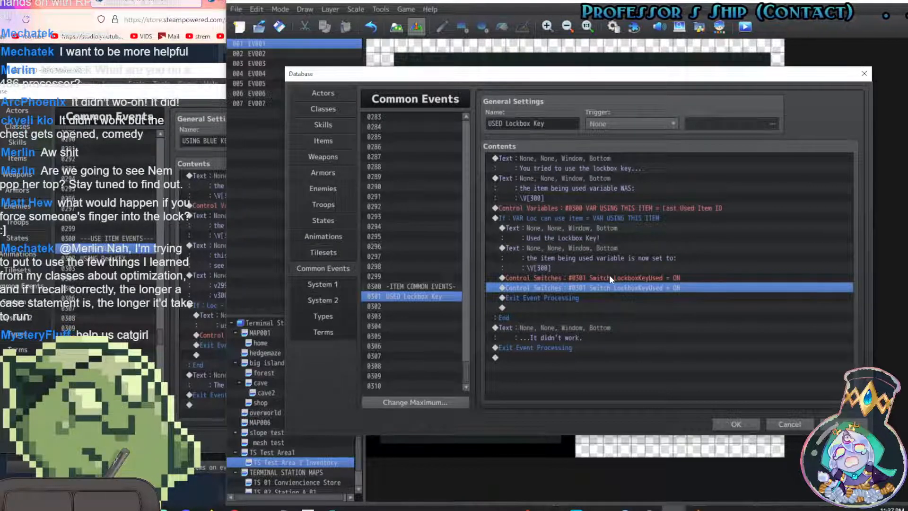
pyautogui.click(788, 424)
pyautogui.click(584, 272)
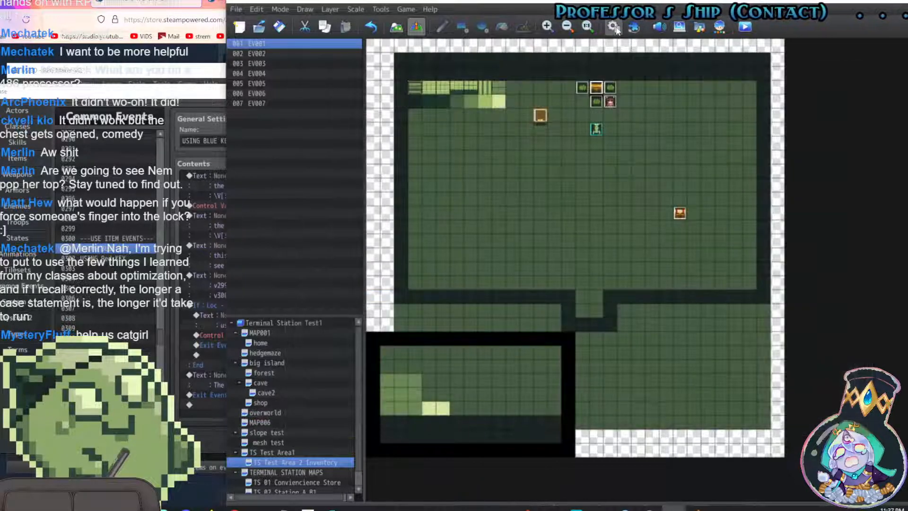
# In the USED Lockbox Key common event, delete the Control Switches 0301 Switch LockboxKeyUsed = ON command above the If branch and confirm the database
pyautogui.click(614, 27)
pyautogui.click(660, 210)
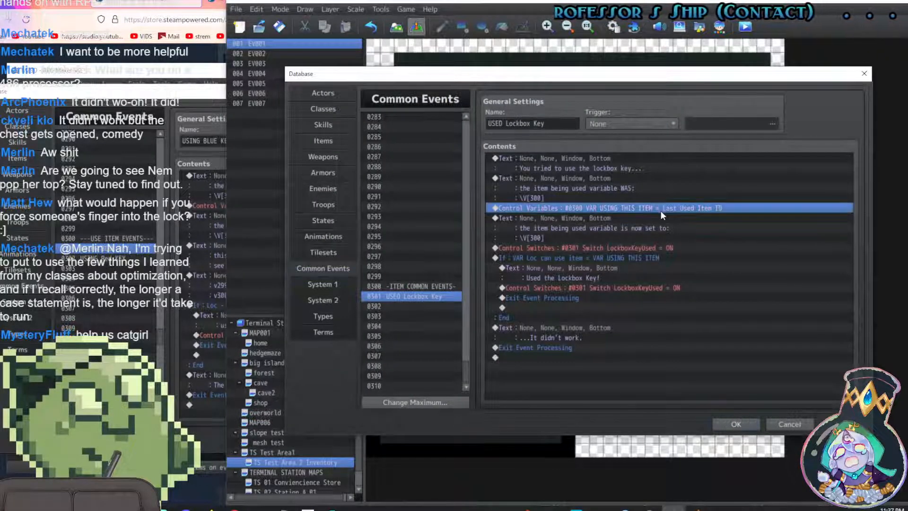
pyautogui.click(626, 247)
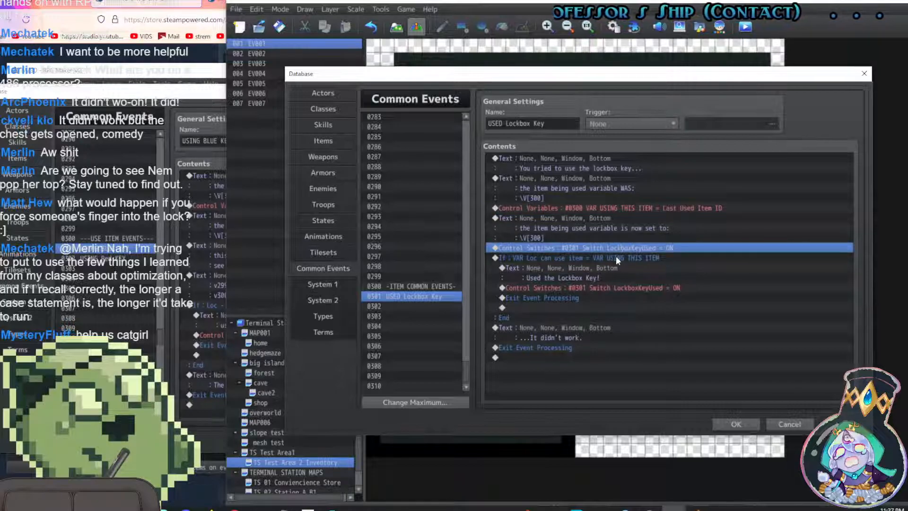
pyautogui.press('Delete')
pyautogui.click(756, 349)
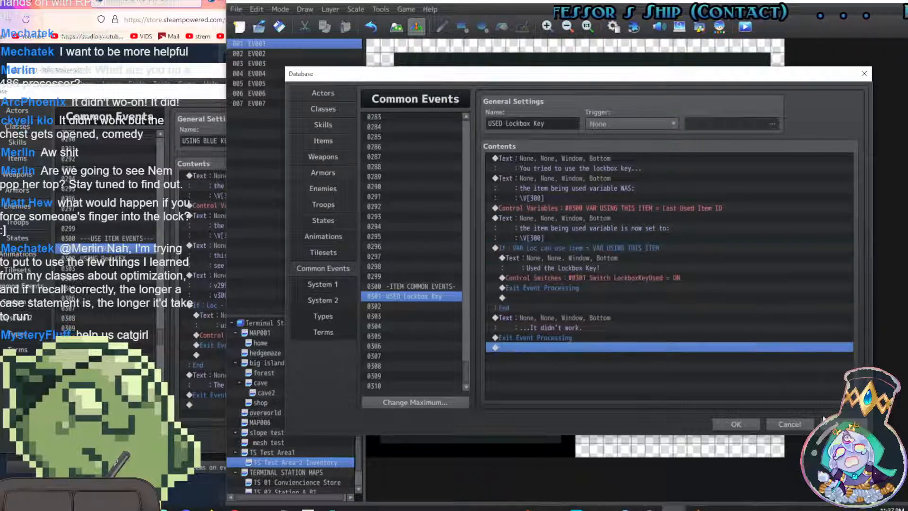
pyautogui.click(736, 423)
# Save the edited common event with the game and launch a new playtest, getting past the key pickup dialogue
pyautogui.click(745, 26)
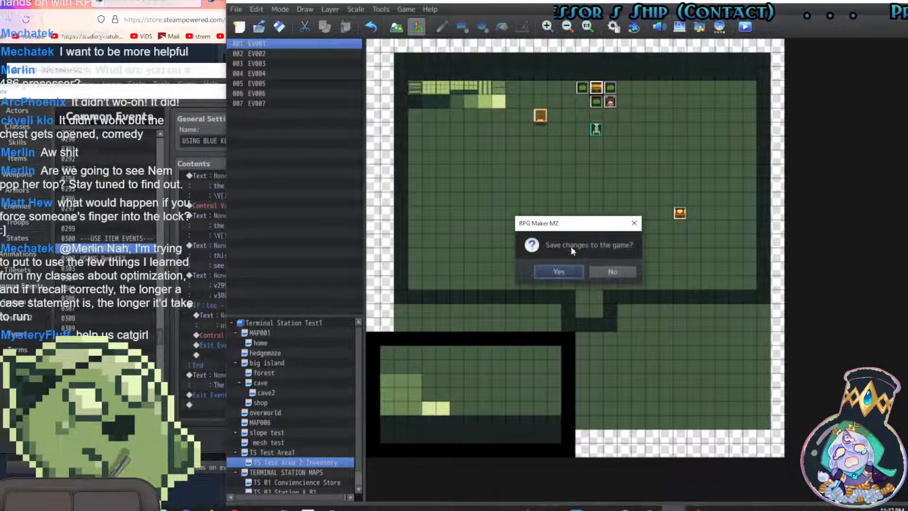
pyautogui.click(548, 270)
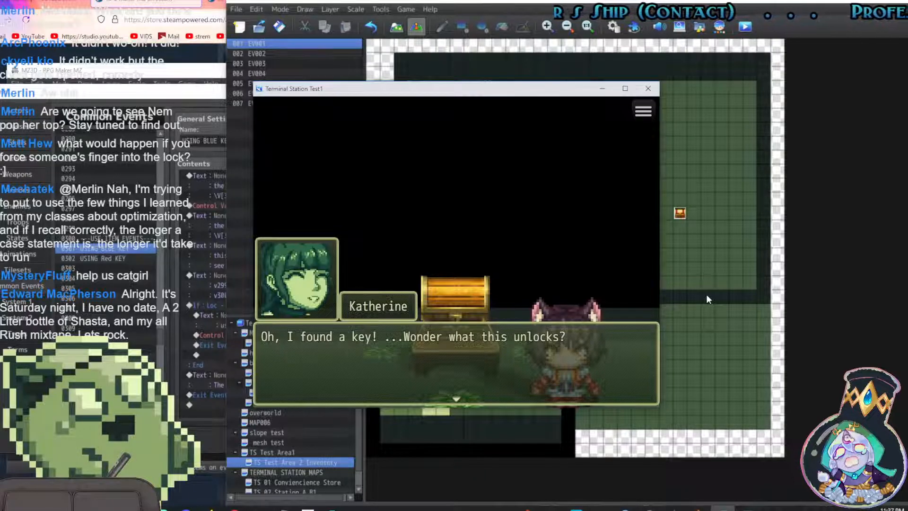
pyautogui.press('Return')
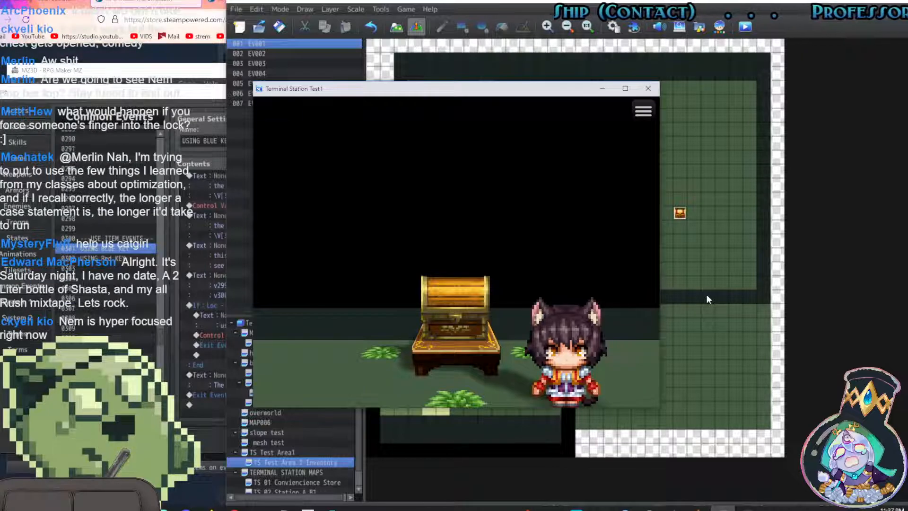
# Test the Lockbox Key from the item inventory while standing beside the chest and advance through its messages
pyautogui.press('Escape')
pyautogui.press('Return')
pyautogui.press('Return')
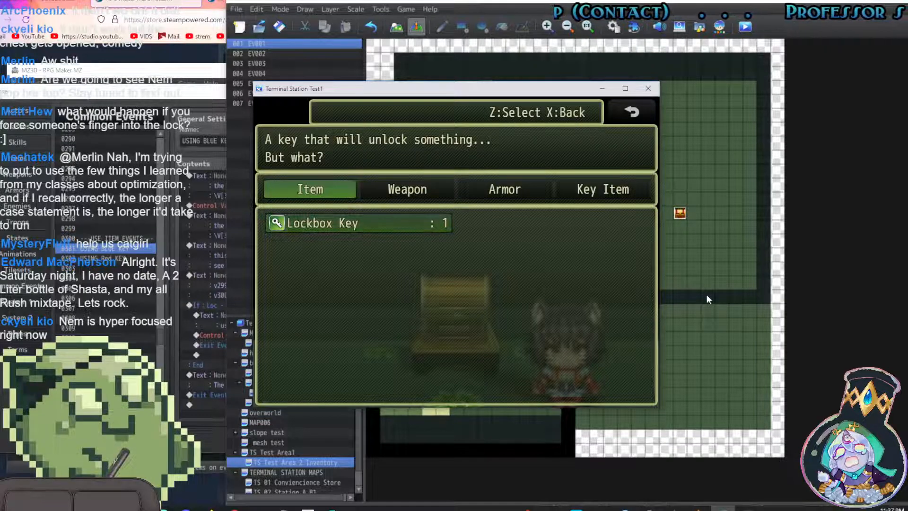
pyautogui.press('Return')
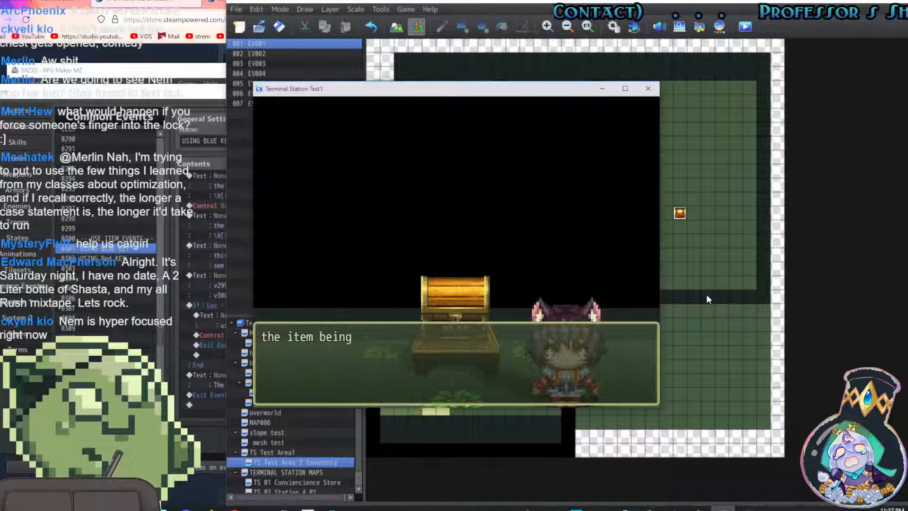
pyautogui.press('Return')
pyautogui.press('Return')
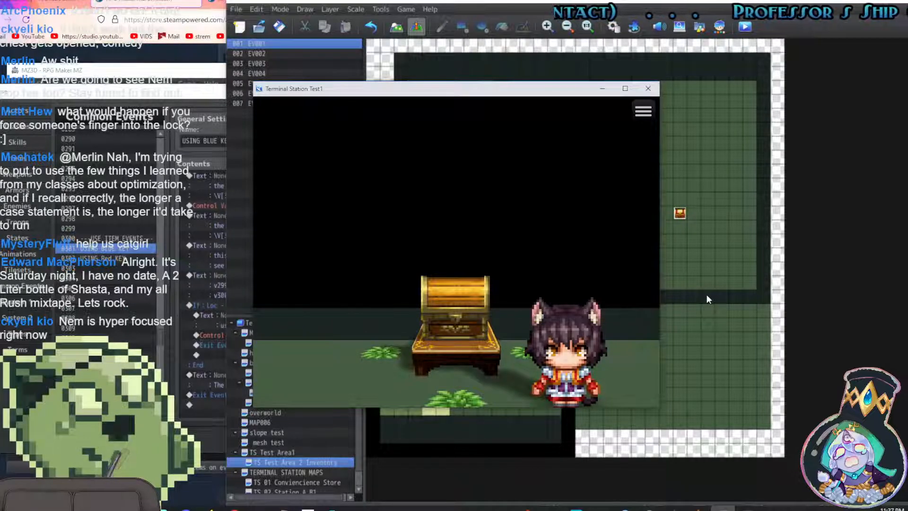
# Use the Lockbox Key a second time from the item inventory and read through its variable messages
pyautogui.press('Escape')
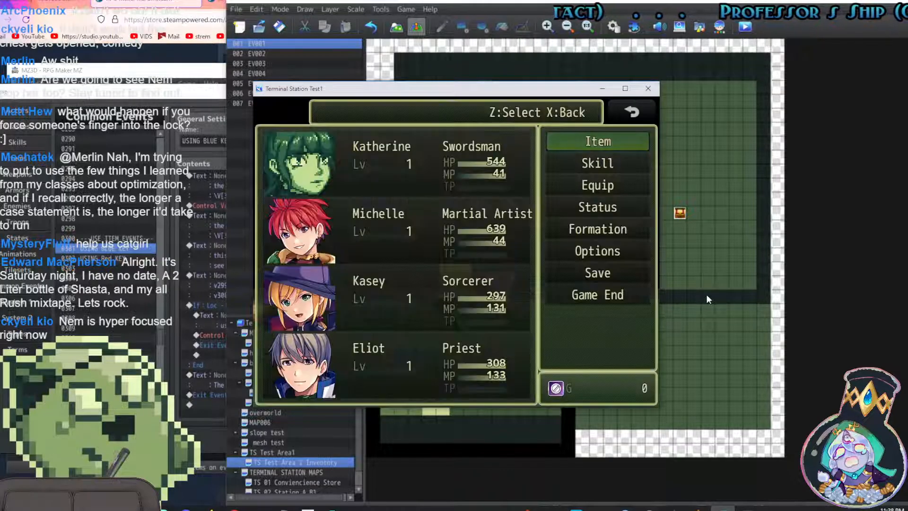
pyautogui.press('Return')
pyautogui.press('Return')
pyautogui.press('Return')
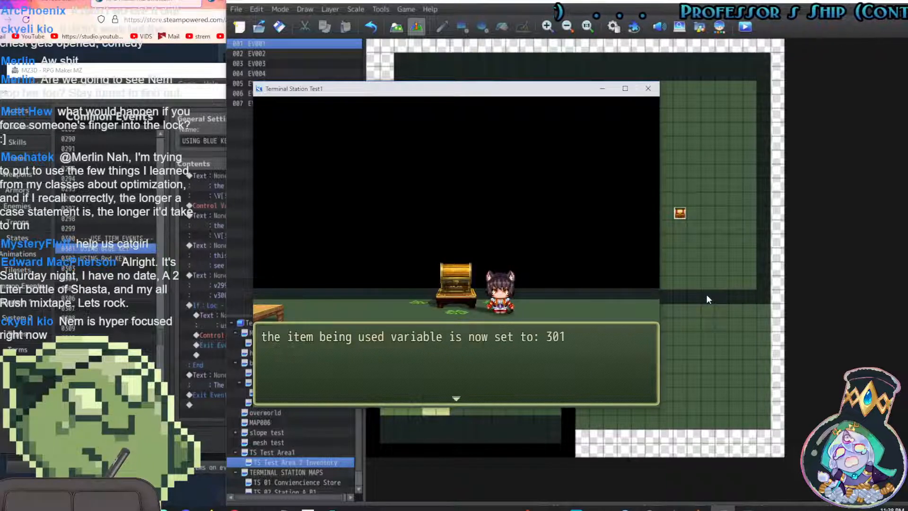
pyautogui.press('Return')
pyautogui.press('Return')
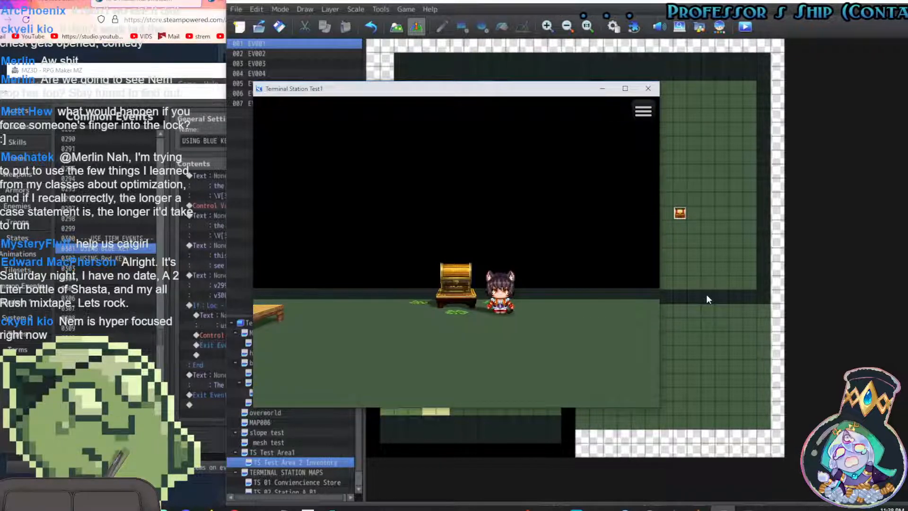
# Use the Lockbox Key from the item inventory while standing off the EV003 grass tile, and read through every message
pyautogui.press('Escape')
pyautogui.press('Return')
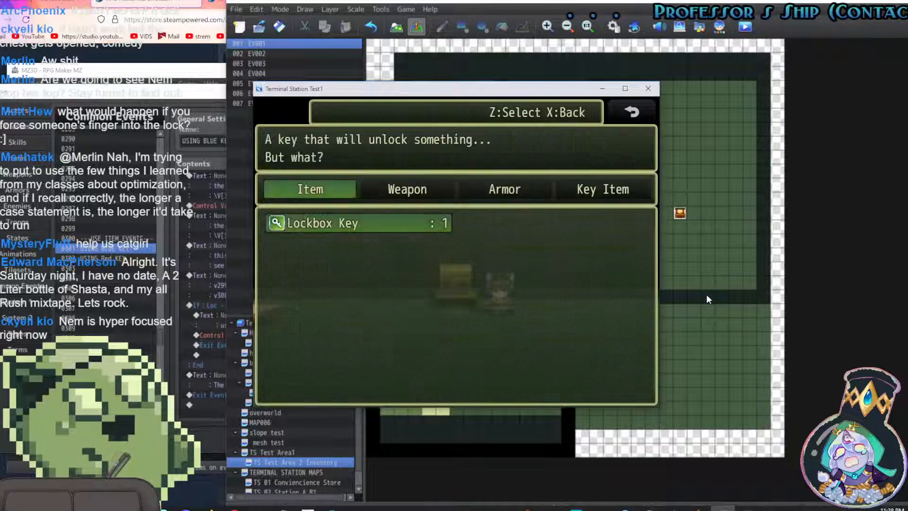
pyautogui.press('Return')
pyautogui.press('Return')
pyautogui.press('Return')
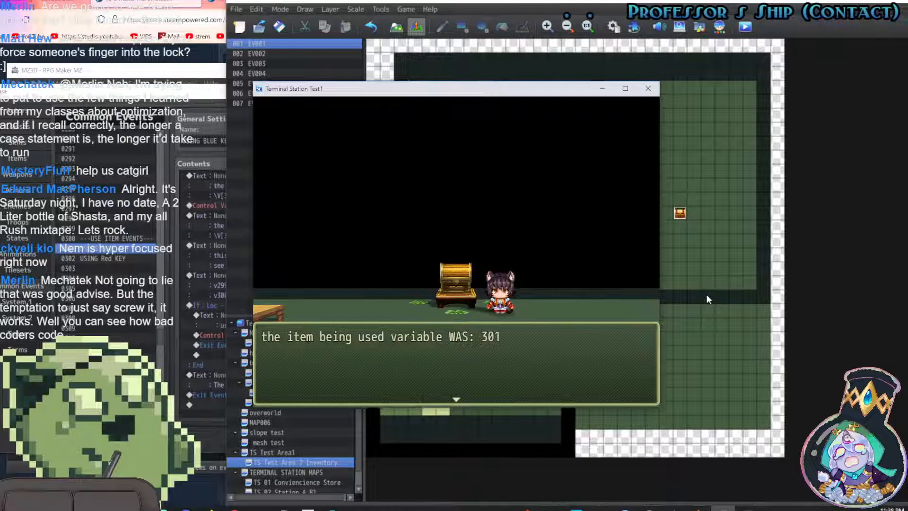
pyautogui.press('Return')
pyautogui.press('Return')
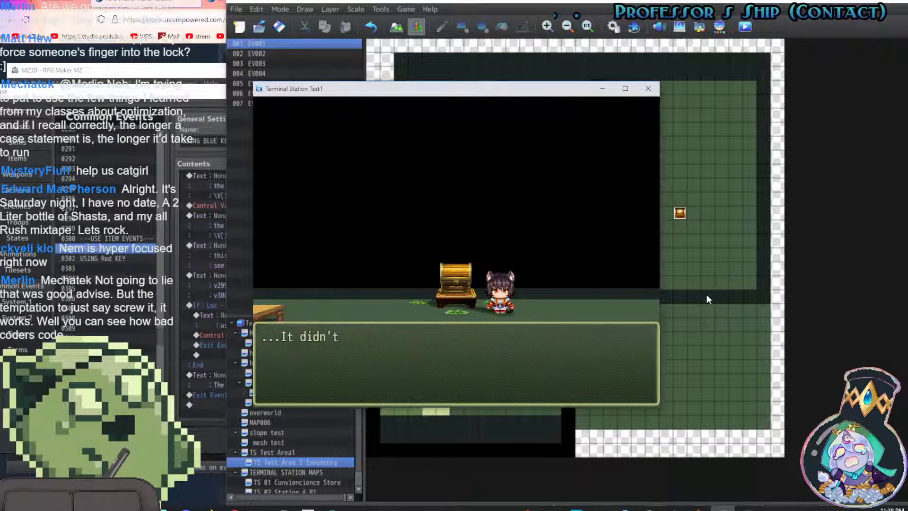
pyautogui.press('Return')
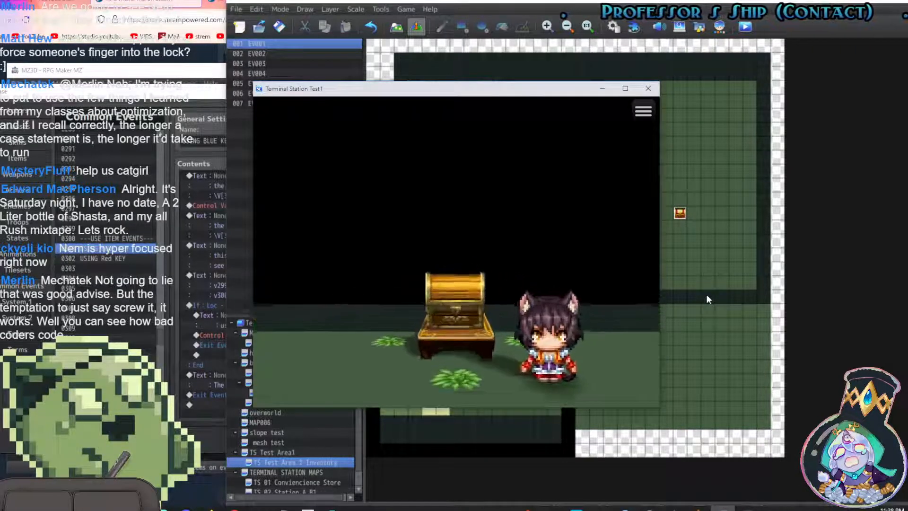
# Walk onto the grass tile by the chest, read through its location and stepped-on messages, and close the playtest
pyautogui.press('Return')
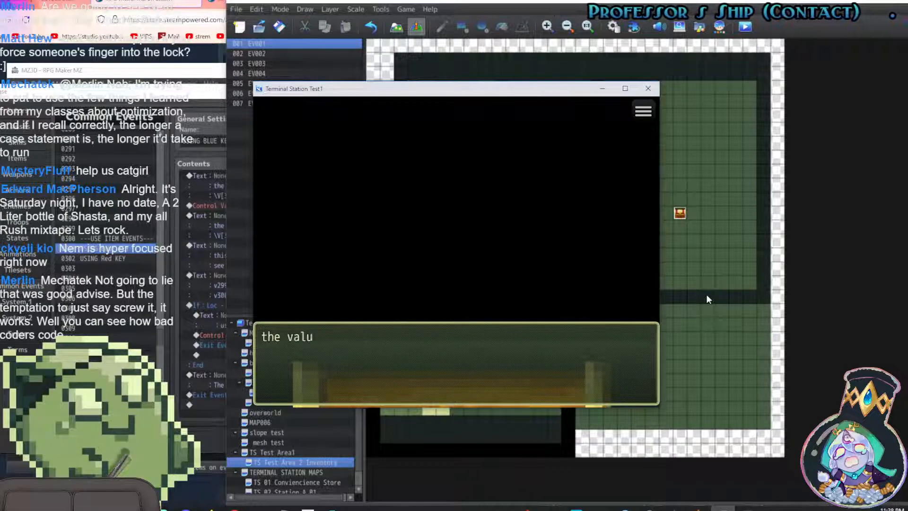
pyautogui.press('Return')
pyautogui.press('Return')
pyautogui.press('Return')
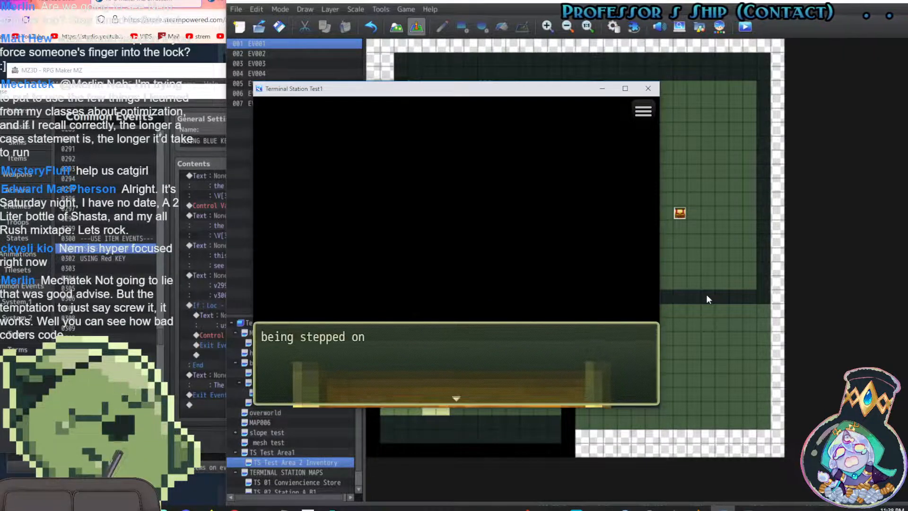
pyautogui.click(648, 88)
# On page 2 of EV003, delete the "being stepped on" and variable value text commands inside the If branch and confirm the event
pyautogui.doubleClick(597, 103)
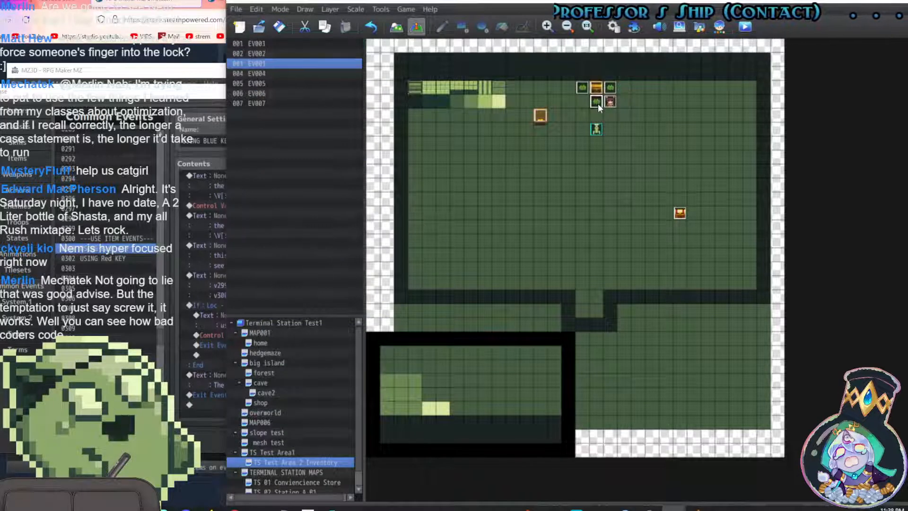
pyautogui.click(347, 121)
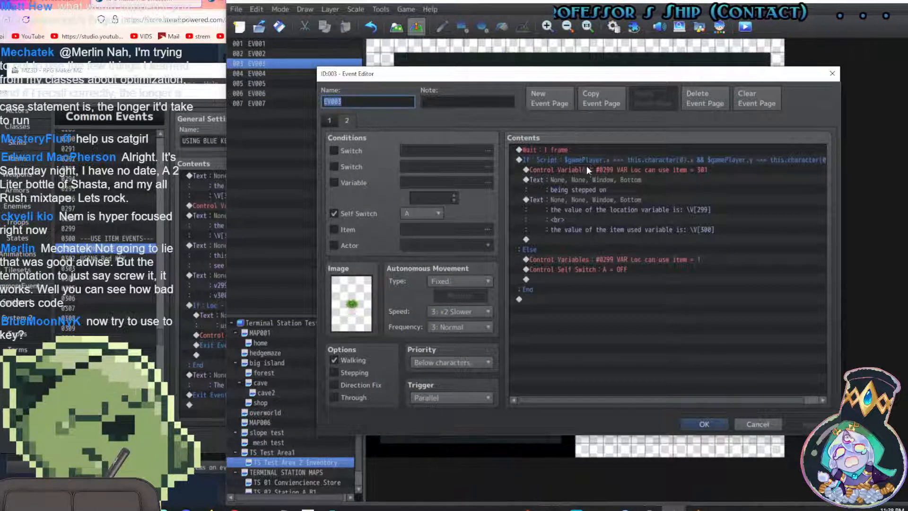
pyautogui.click(596, 180)
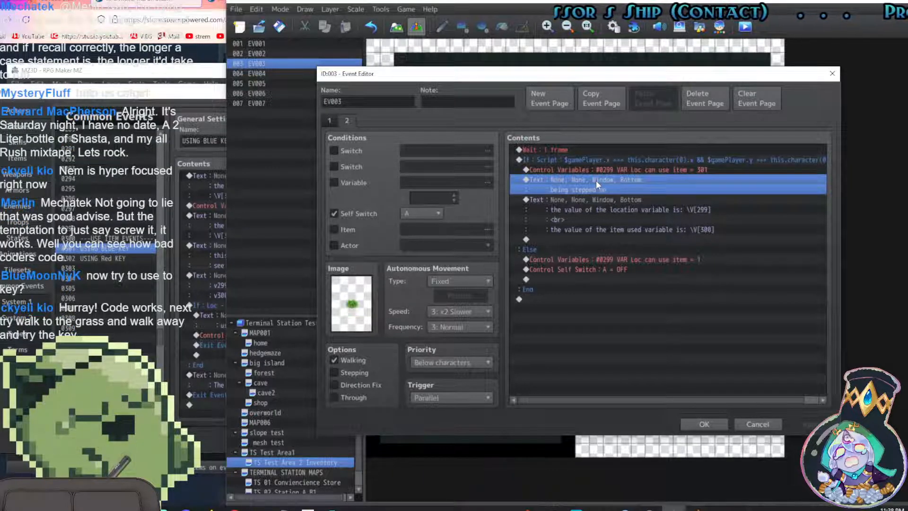
pyautogui.press('Delete')
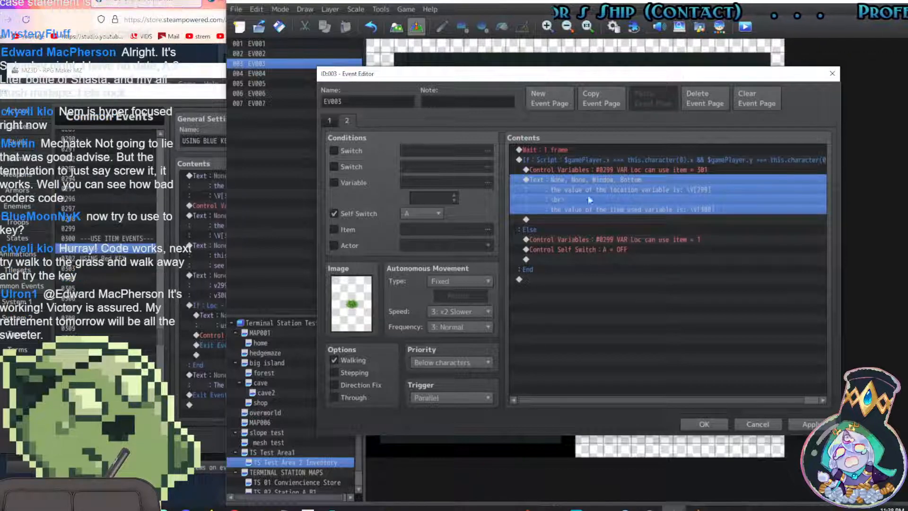
pyautogui.click(810, 424)
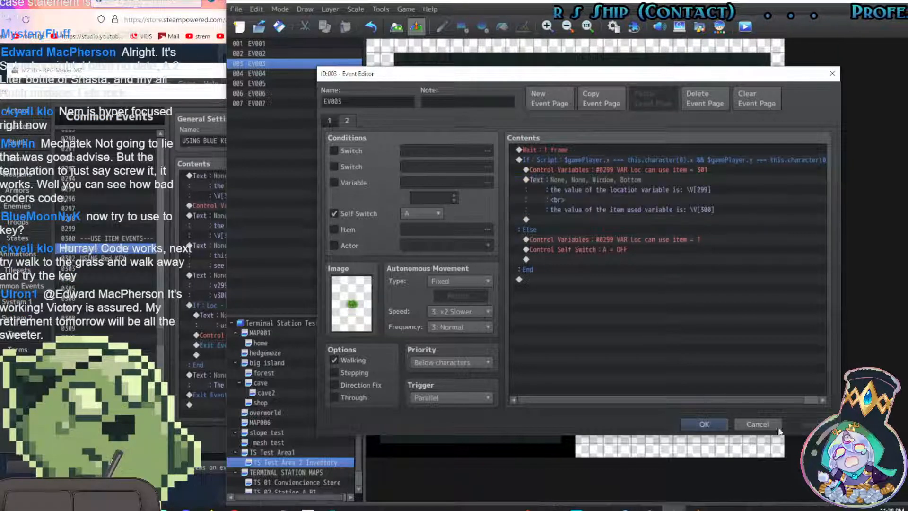
pyautogui.click(615, 179)
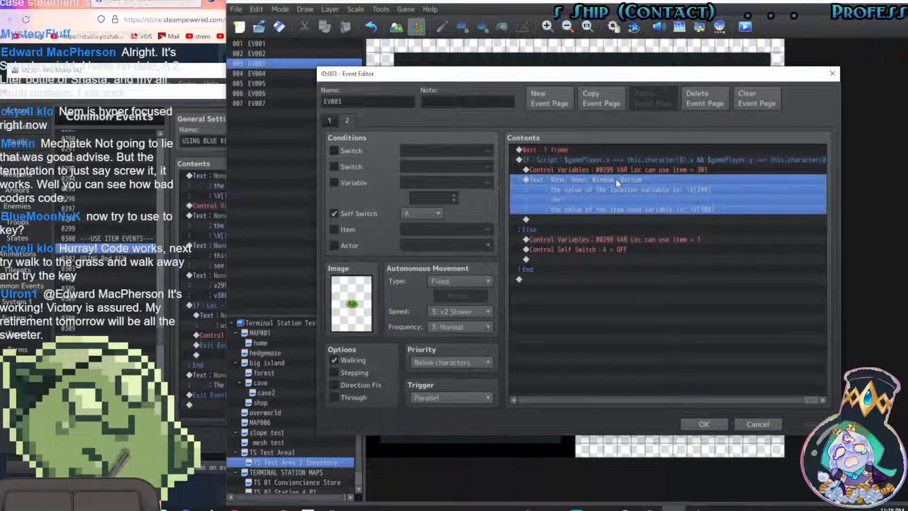
pyautogui.press('Delete')
pyautogui.click(705, 425)
# Save the game changes, launch a new playtest, and get past the key pickup dialogue to stand on the grass tile
pyautogui.click(745, 27)
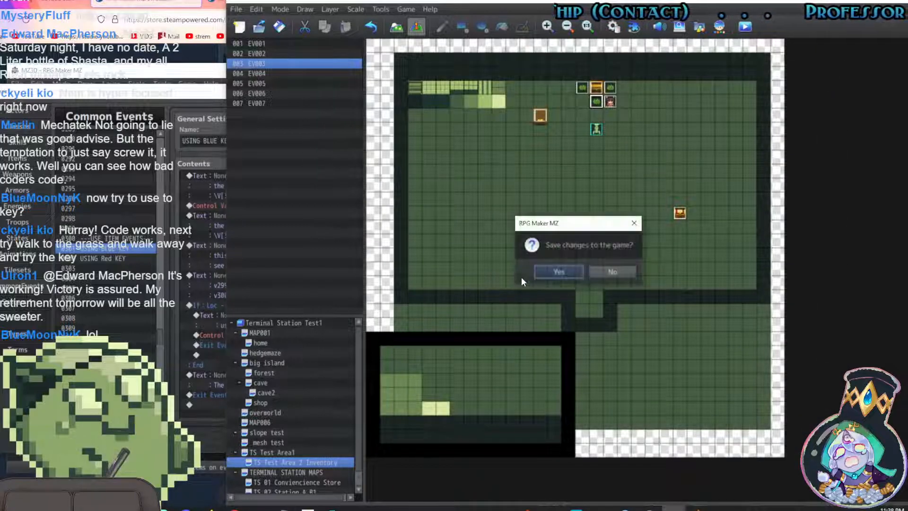
pyautogui.click(562, 273)
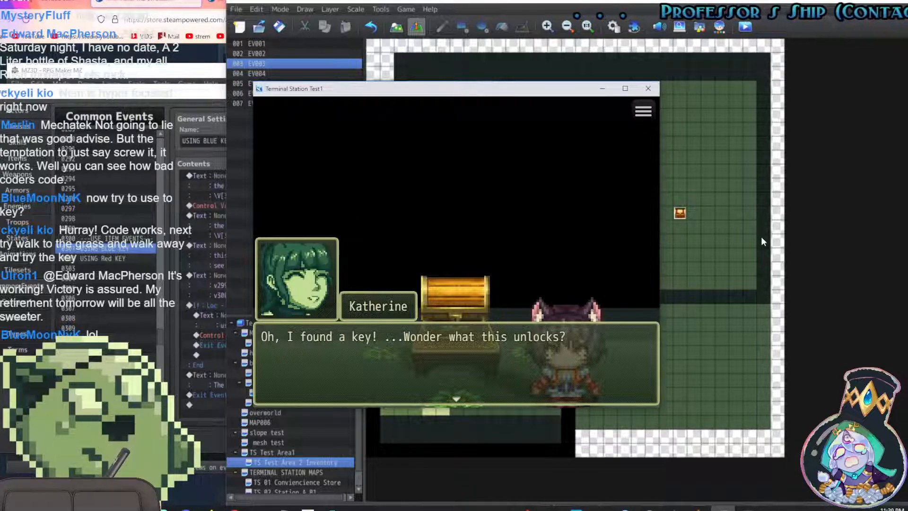
pyautogui.press('Return')
pyautogui.press('Return')
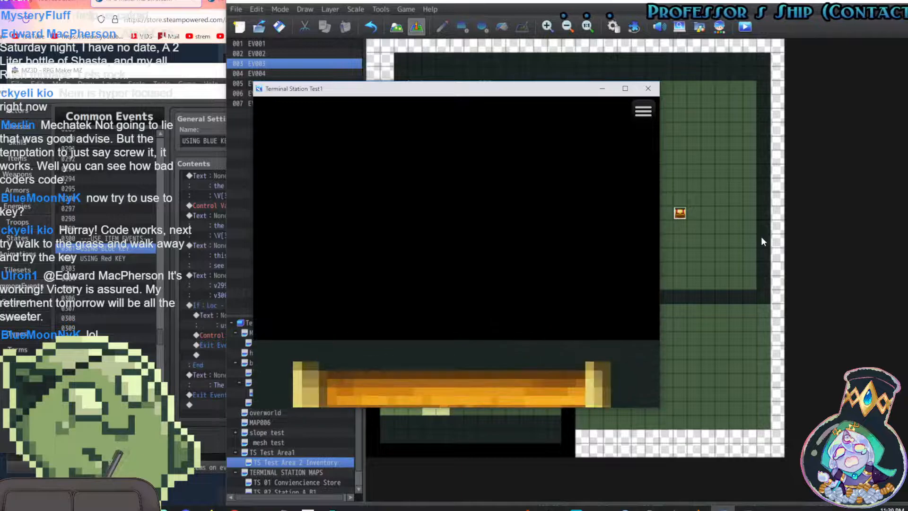
pyautogui.press('Return')
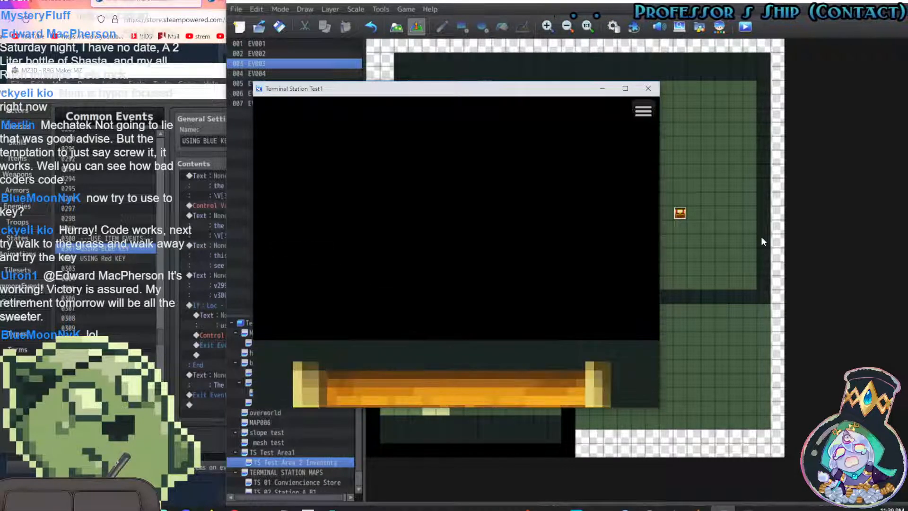
pyautogui.press('Return')
pyautogui.press('Return')
# Test the Lockbox Key from the item inventory on the grass tile and advance through the key and chest messages
pyautogui.press('Escape')
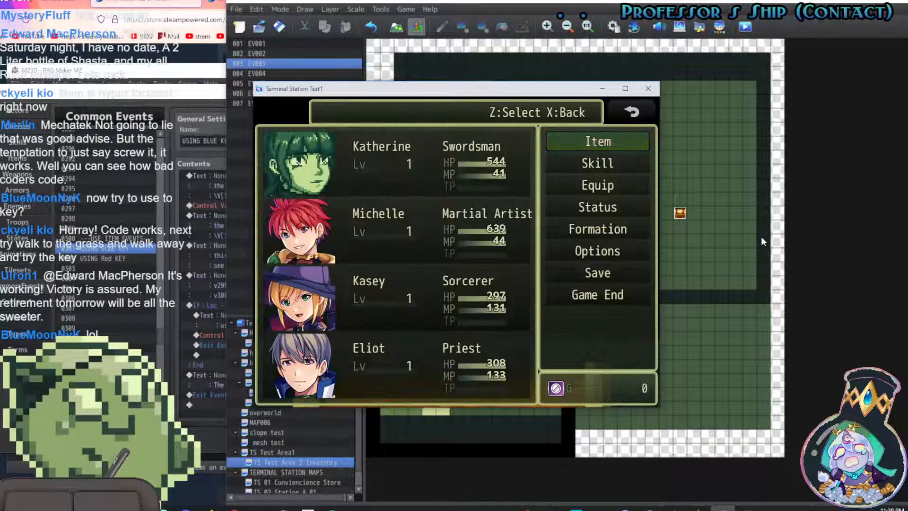
pyautogui.press('Return')
pyautogui.press('Return')
pyautogui.press('Return')
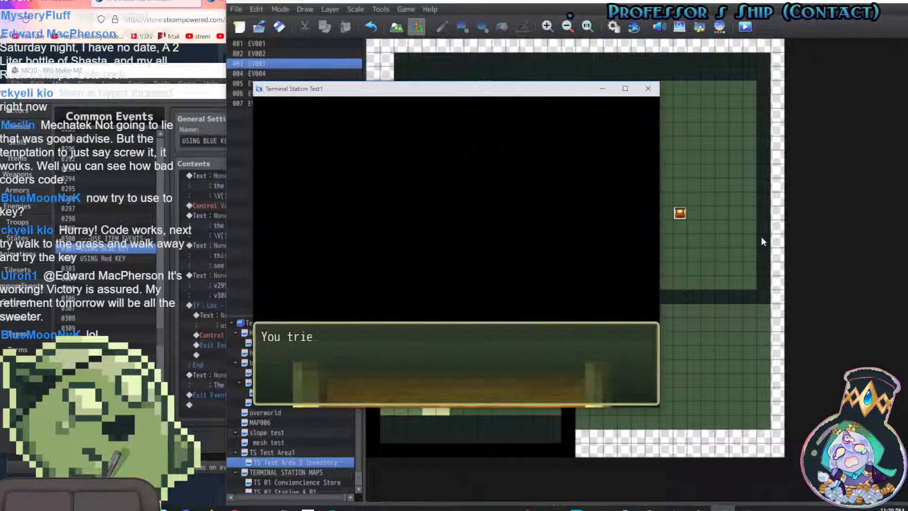
pyautogui.press('Return')
pyautogui.press('Return')
pyautogui.press('Return')
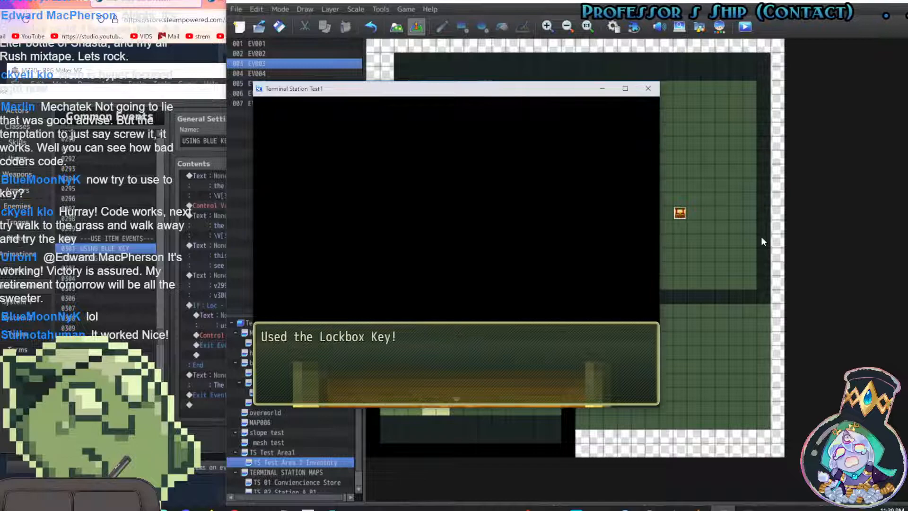
pyautogui.press('Return')
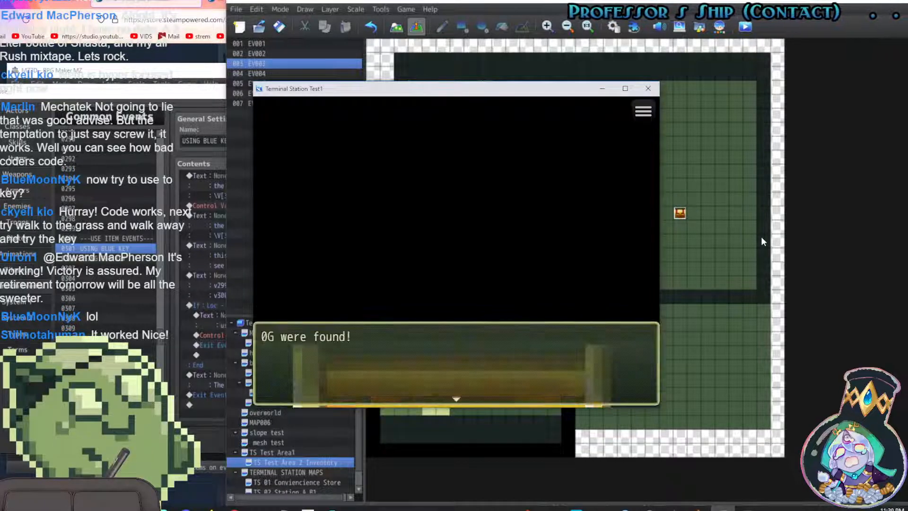
pyautogui.press('Return')
# Walk away from the opened chest and interact with the character beside it in the playtest
pyautogui.press('Down')
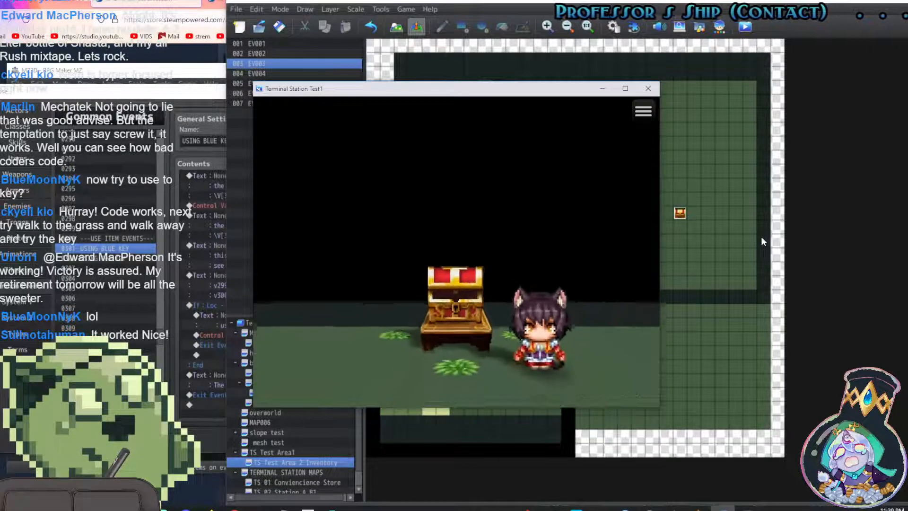
pyautogui.press('Up')
pyautogui.press('Right')
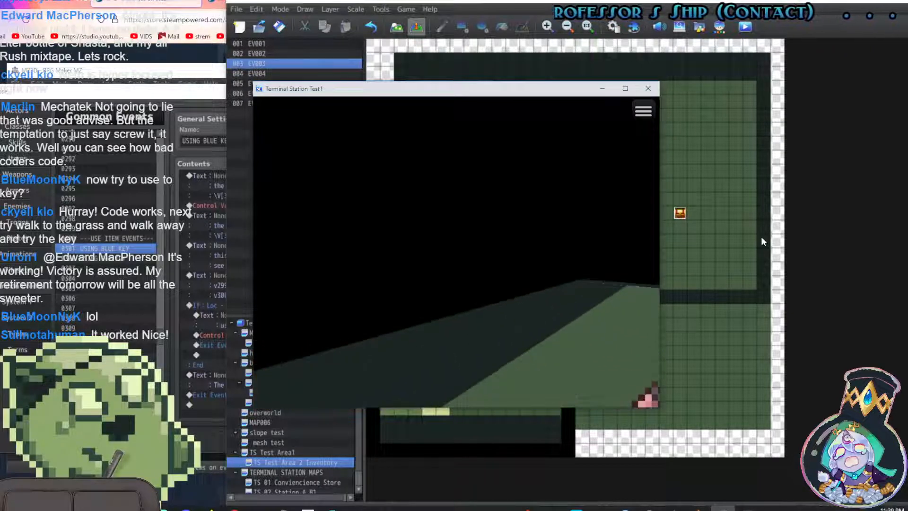
pyautogui.press('Return')
pyautogui.press('Return')
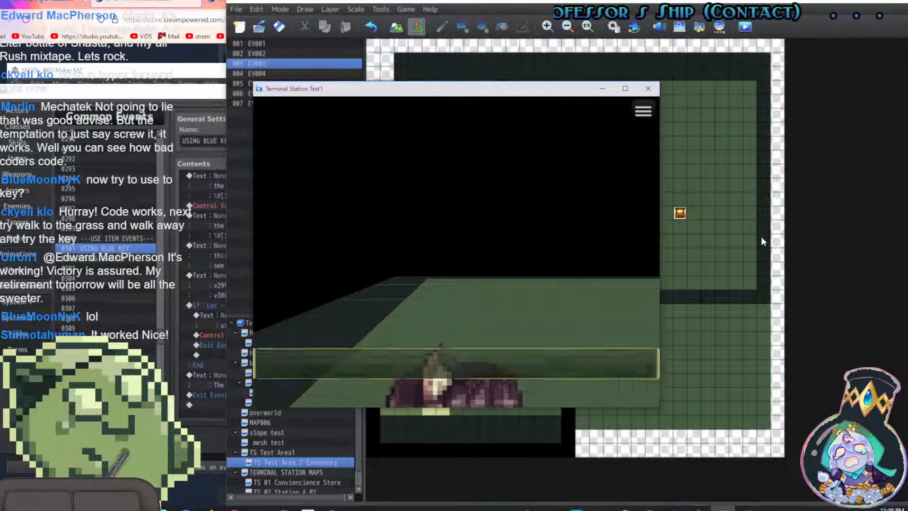
# Move around the area near the opened chest, bring up the location and item-used variable message, and dismiss it
pyautogui.press('Right')
pyautogui.press('Left')
pyautogui.press('Left')
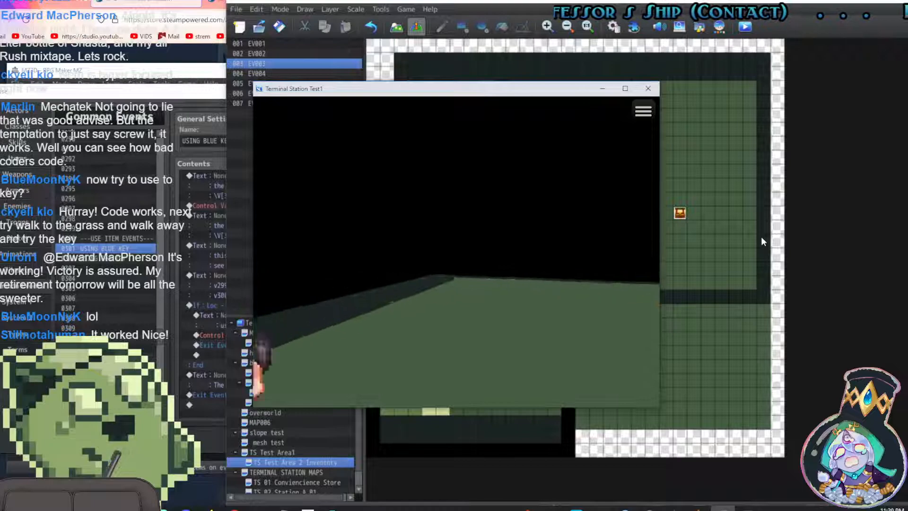
pyautogui.press('Up')
pyautogui.press('Right')
pyautogui.press('Return')
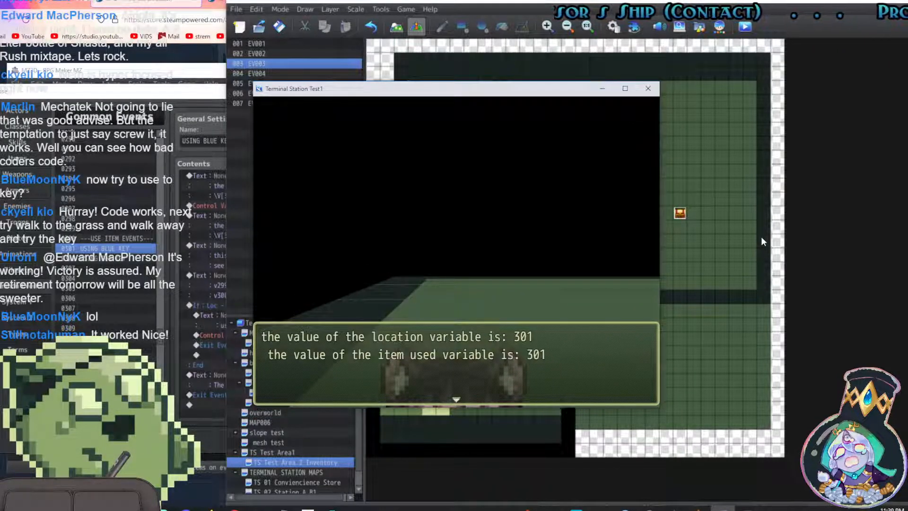
pyautogui.press('Return')
pyautogui.press('Right')
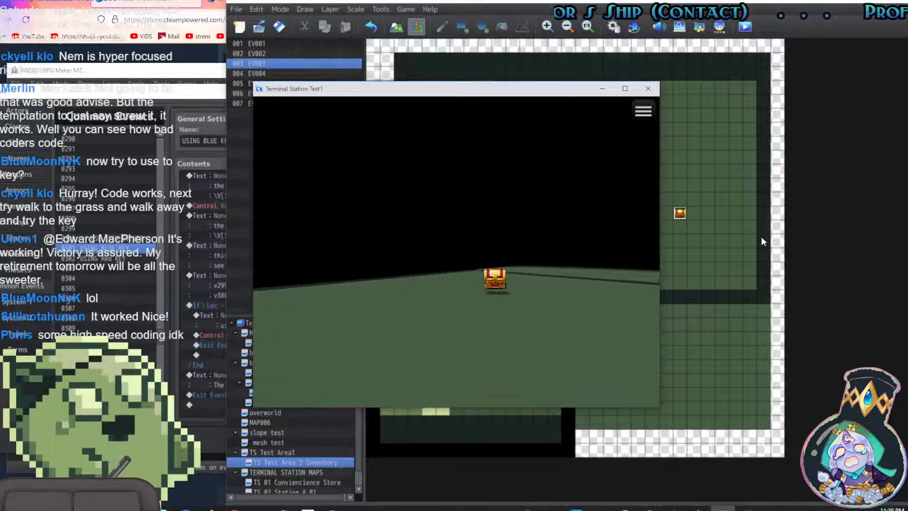
# Playtest the interaction at the treasure chest, check the items in the party's inventory, and close the playtest
pyautogui.press('Right')
pyautogui.press('Right')
pyautogui.press('Return')
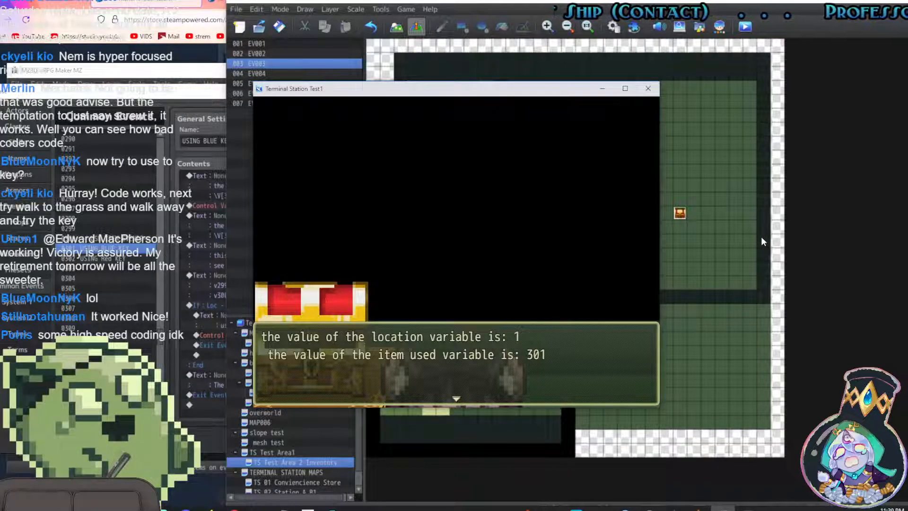
pyautogui.press('Return')
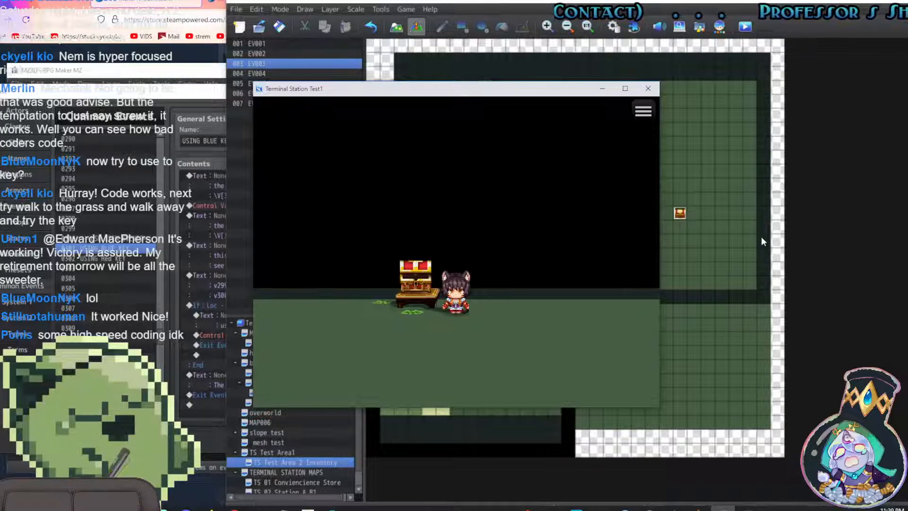
pyautogui.press('Escape')
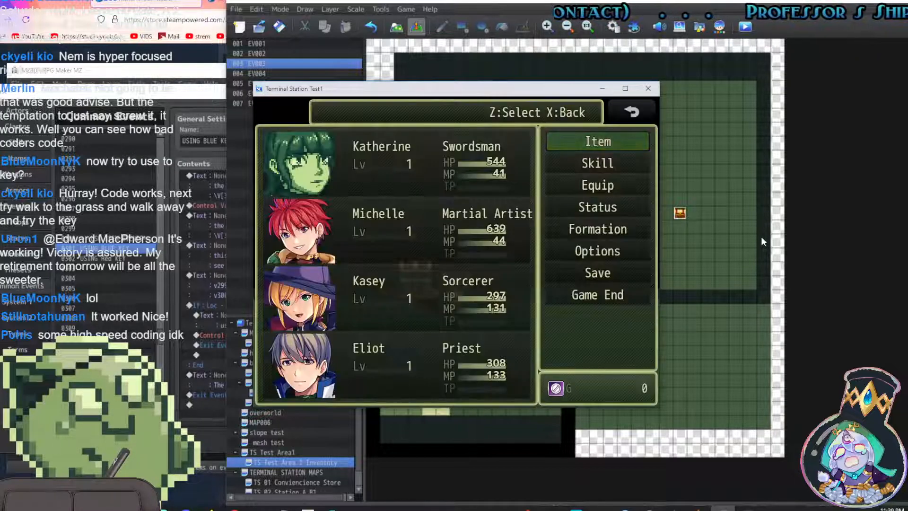
pyautogui.press('Return')
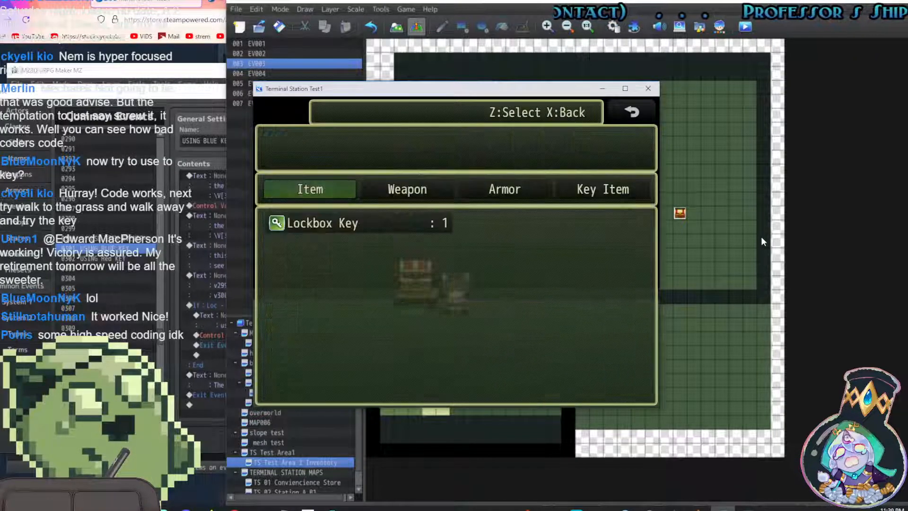
pyautogui.click(648, 89)
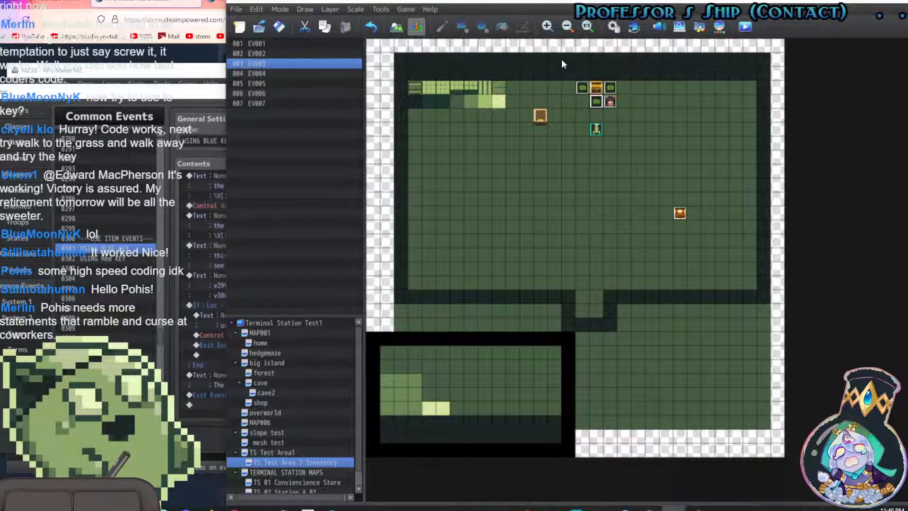
# Using Tileset D tiles, paint two light-green L-shaped walls around the chest area and two dark vertical walls east of them, all five tiles tall
pyautogui.click(397, 27)
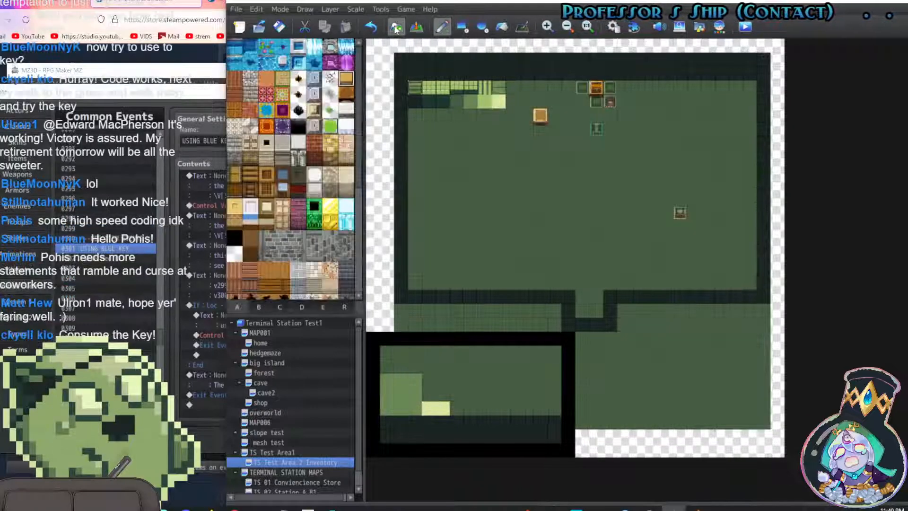
pyautogui.click(259, 307)
pyautogui.click(321, 307)
pyautogui.click(304, 307)
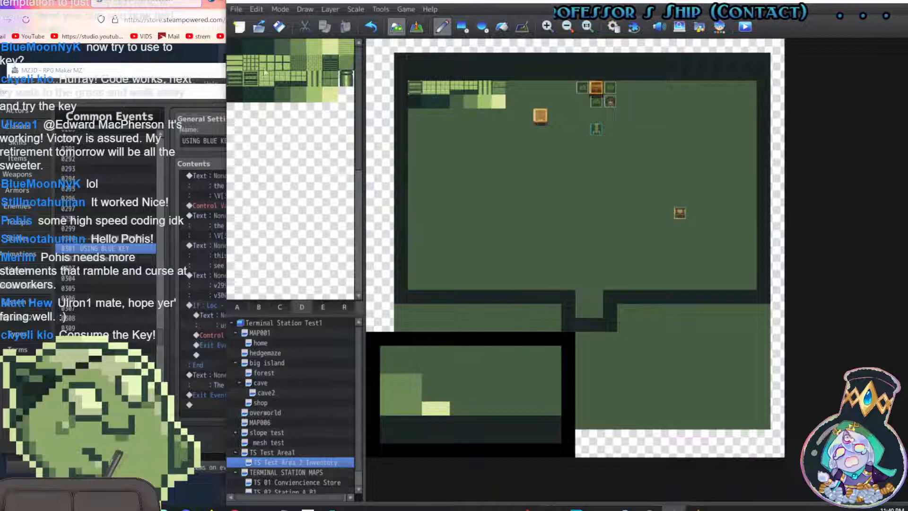
pyautogui.click(247, 93)
pyautogui.click(282, 94)
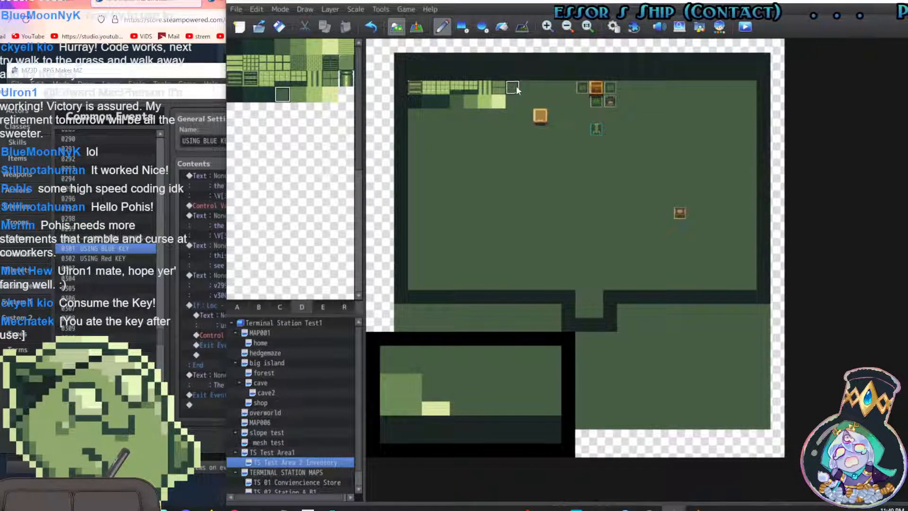
pyautogui.click(298, 94)
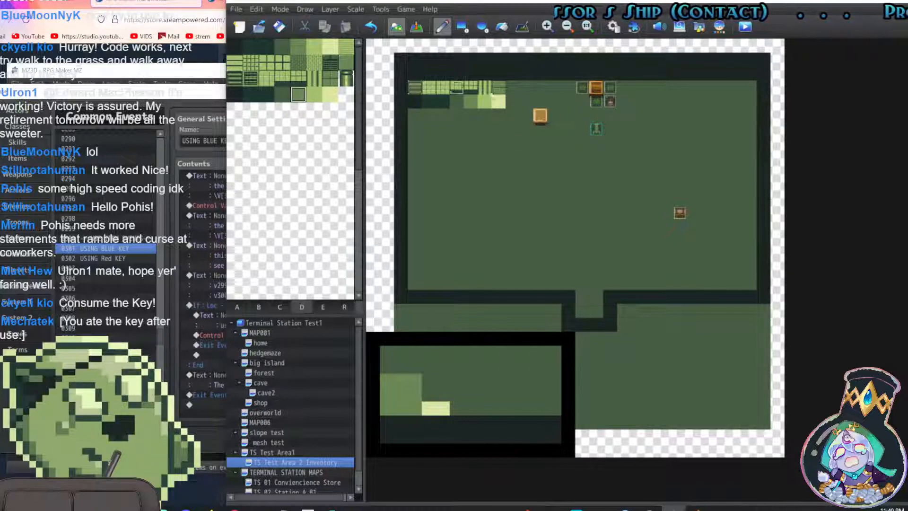
pyautogui.moveTo(512, 87); pyautogui.dragTo(513, 145)
pyautogui.moveTo(624, 88); pyautogui.dragTo(628, 130)
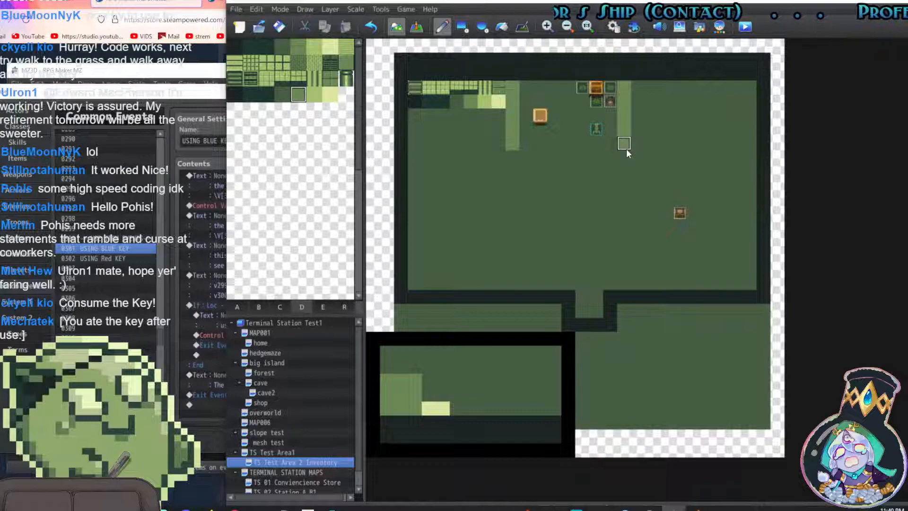
pyautogui.click(529, 143)
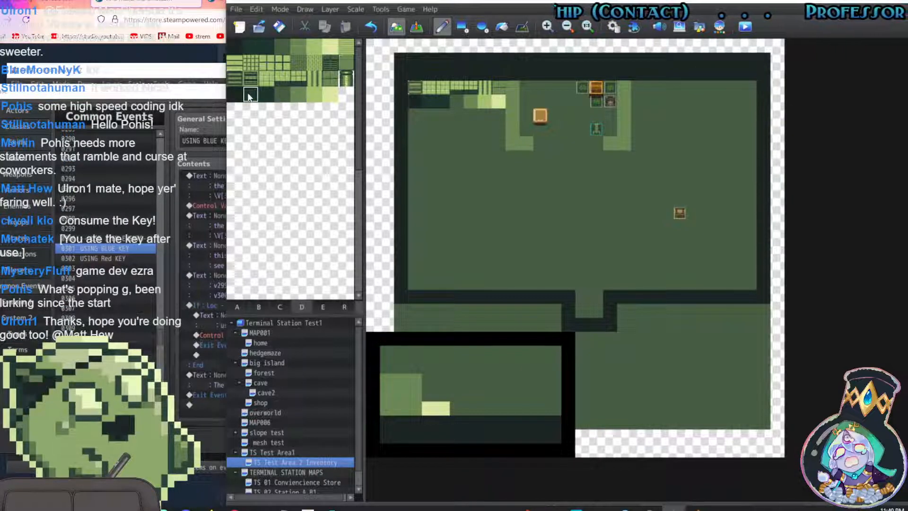
pyautogui.moveTo(641, 89); pyautogui.dragTo(635, 140)
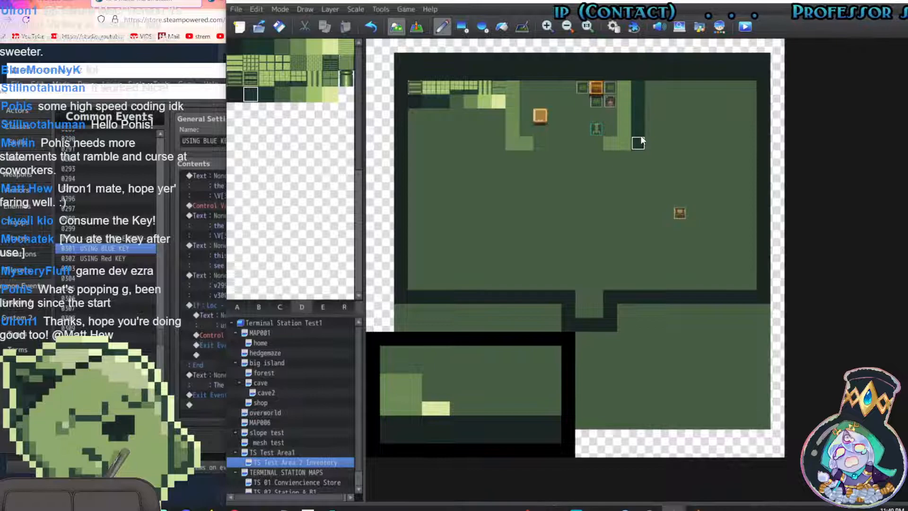
pyautogui.moveTo(719, 122); pyautogui.dragTo(719, 142)
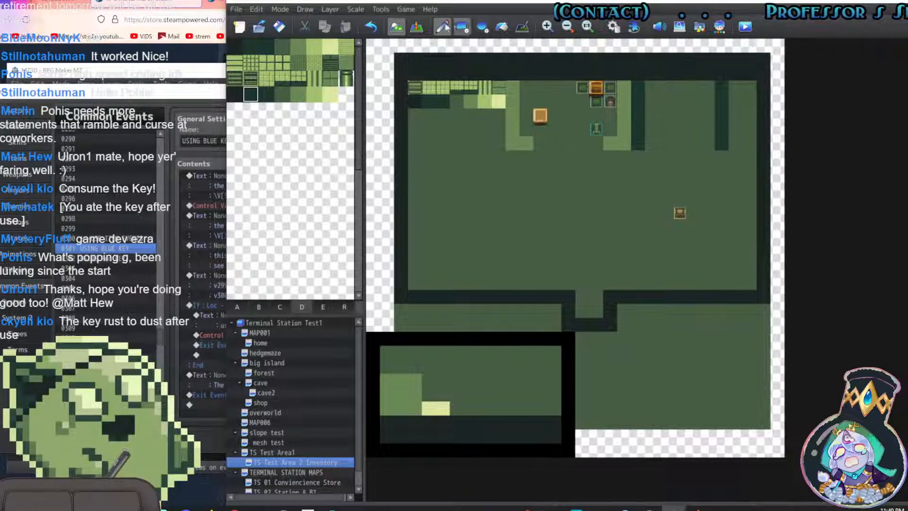
# Create a new event against the north wall between the two dark walls, using the black open-doorway image from !Door_solid
pyautogui.click(418, 26)
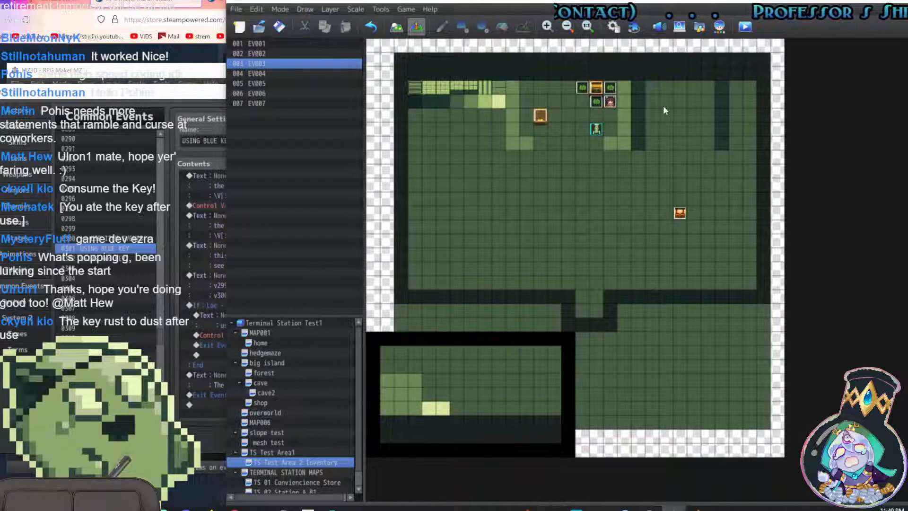
pyautogui.doubleClick(680, 89)
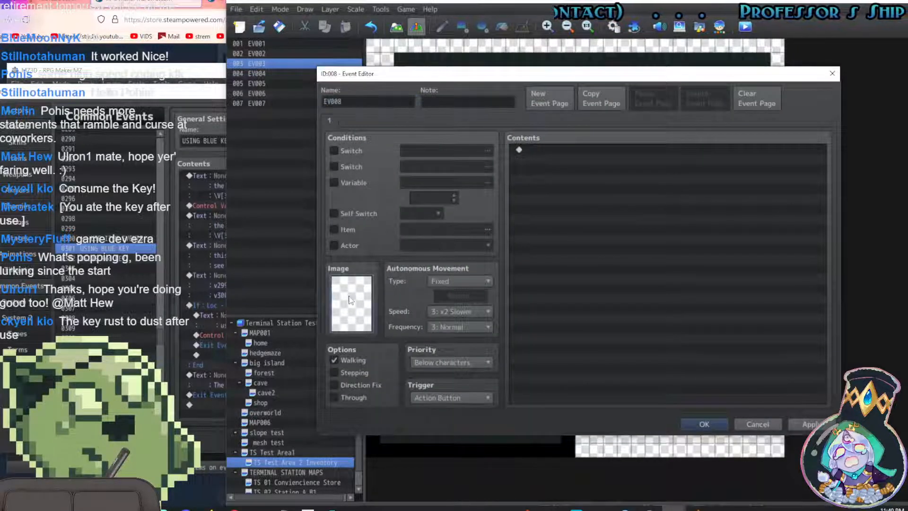
pyautogui.doubleClick(350, 300)
pyautogui.click(428, 225)
pyautogui.click(432, 215)
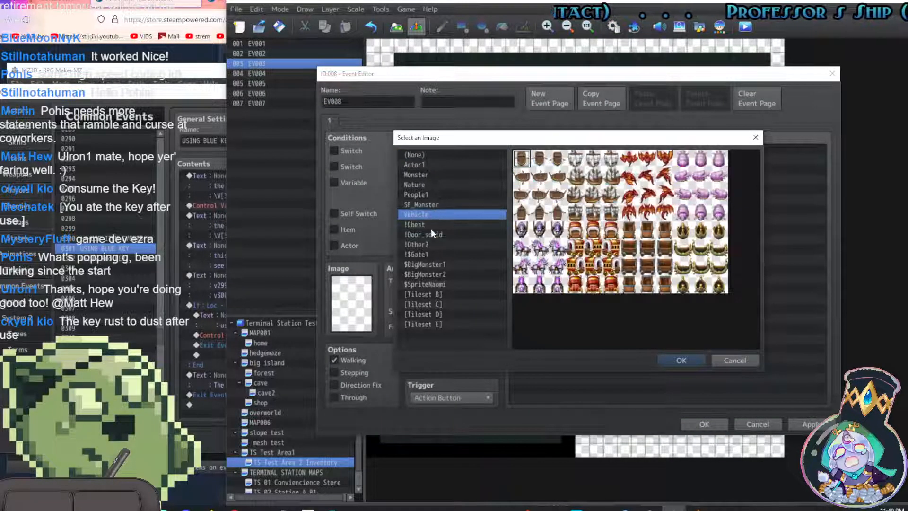
pyautogui.click(430, 234)
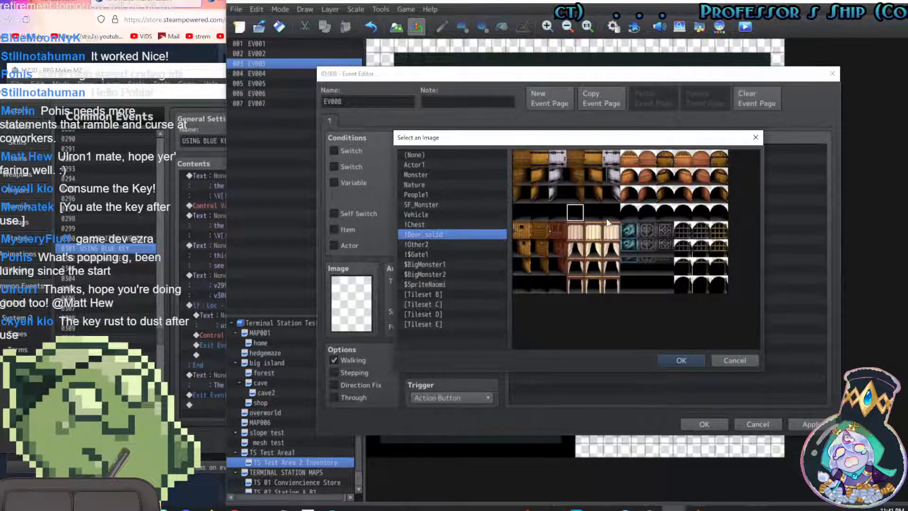
pyautogui.click(639, 287)
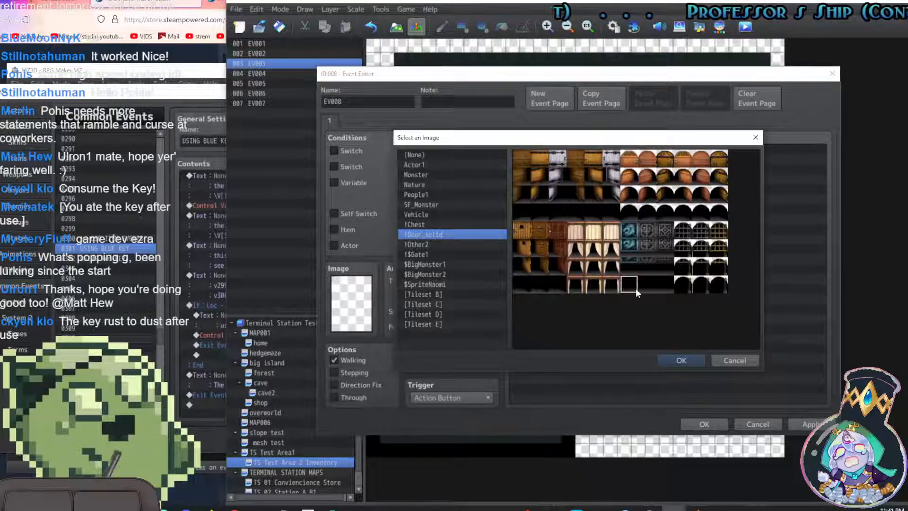
pyautogui.click(681, 360)
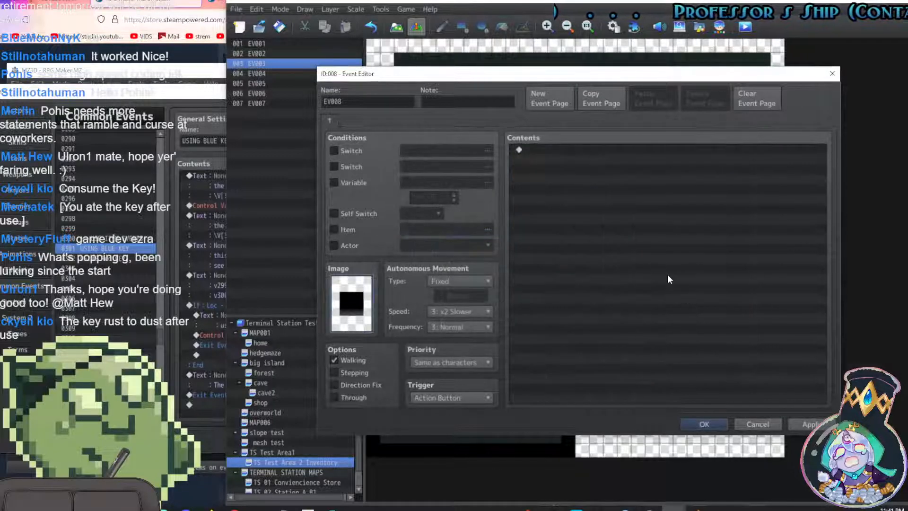
# Add a Show Text message reading "it pretty dark in there... Maybe I could proceed if I had some light..." and save the event
pyautogui.doubleClick(558, 149)
pyautogui.click(615, 152)
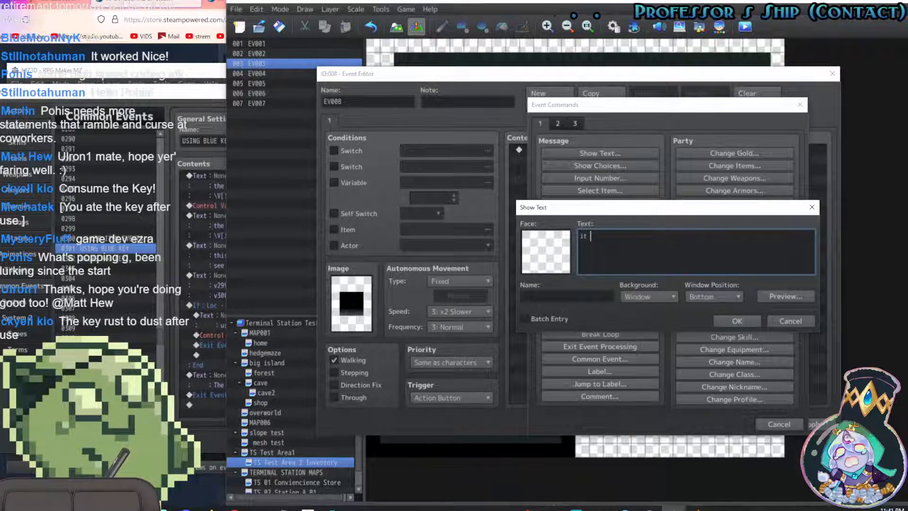
pyautogui.write('it pretty dark in there... ')
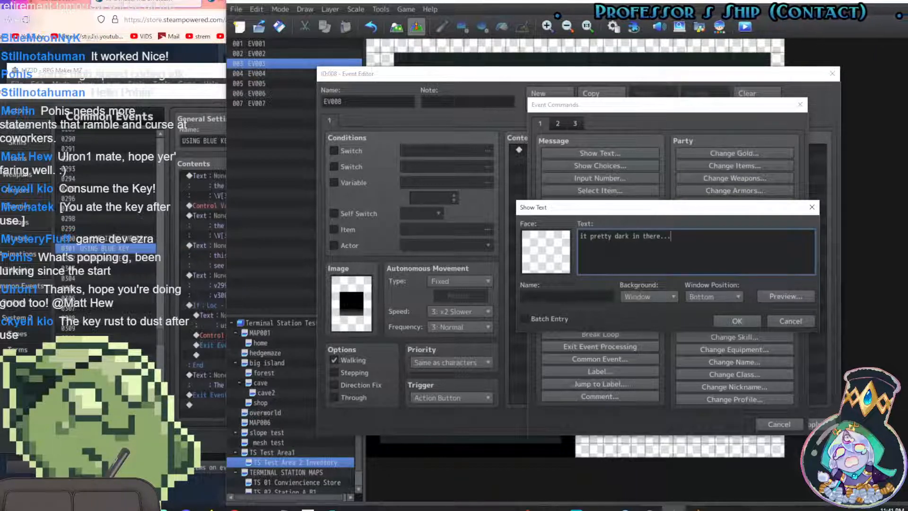
pyautogui.write('Mayb')
pyautogui.press('BackSpace')
pyautogui.write('ybe I ')
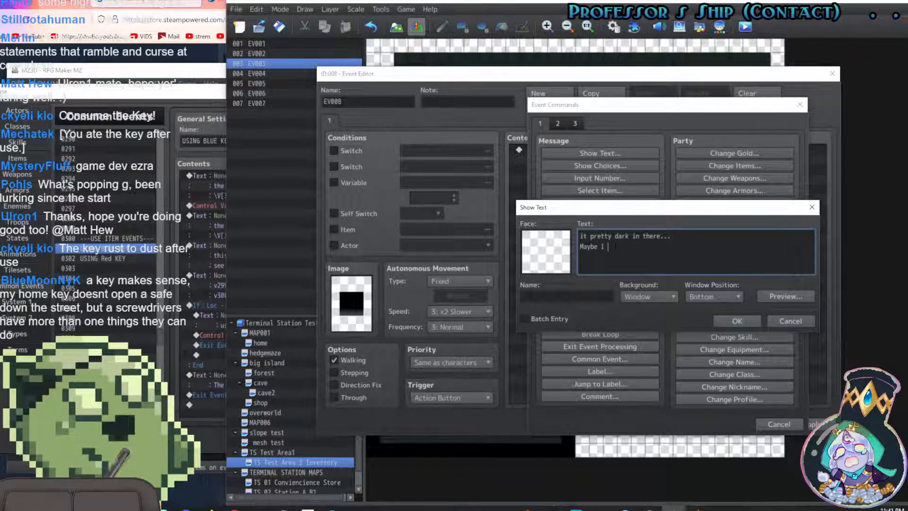
pyautogui.write('could proceed if I had some light...')
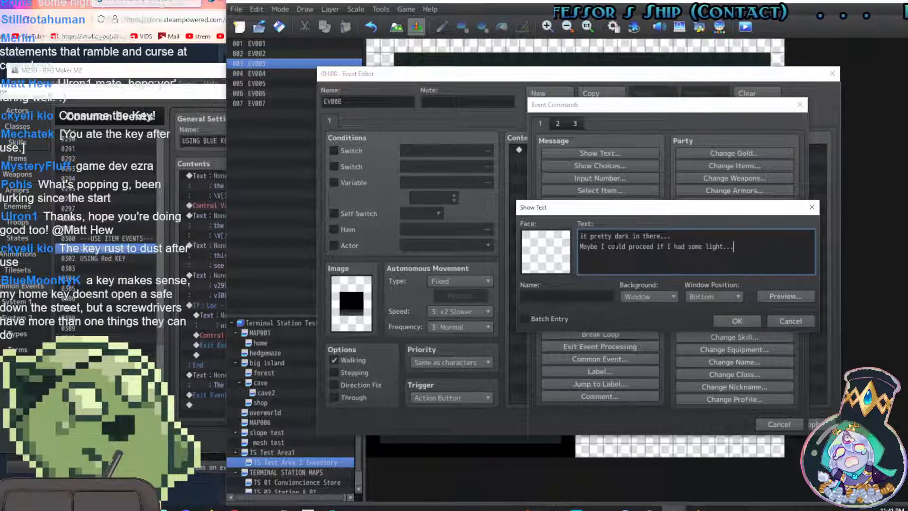
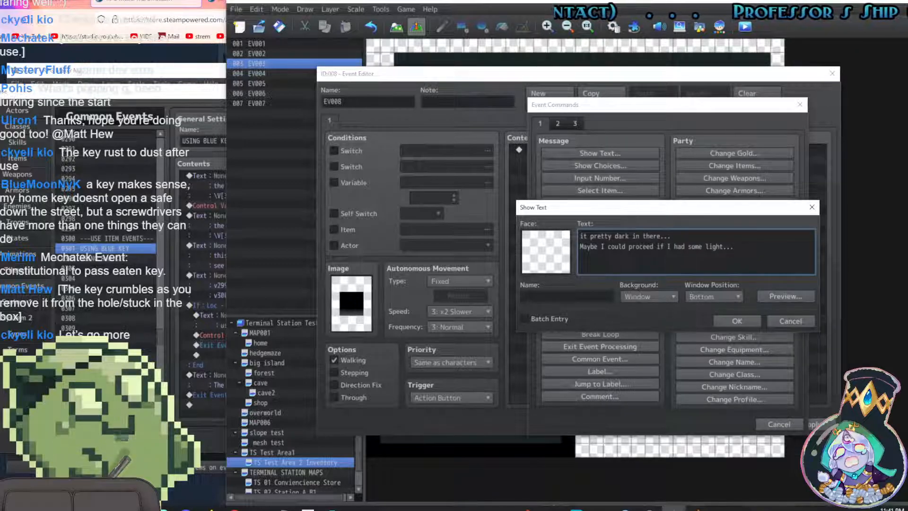
pyautogui.click(747, 320)
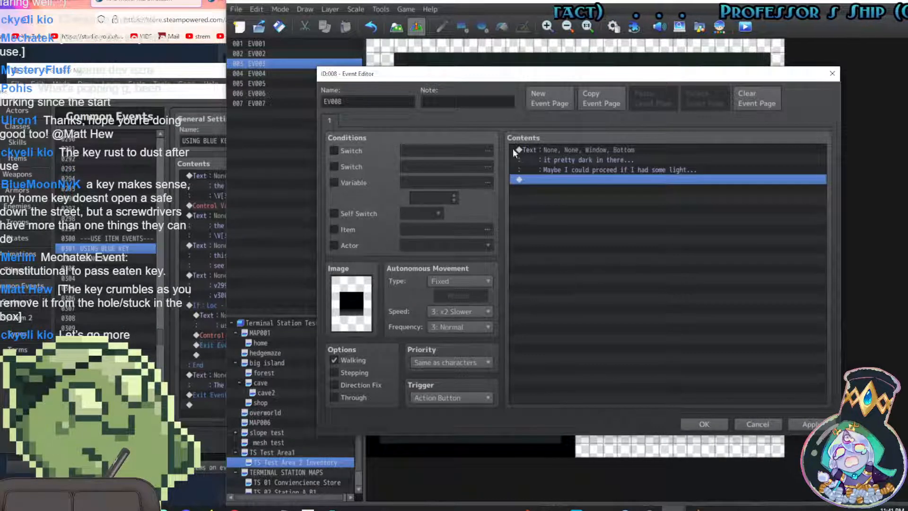
pyautogui.click(799, 423)
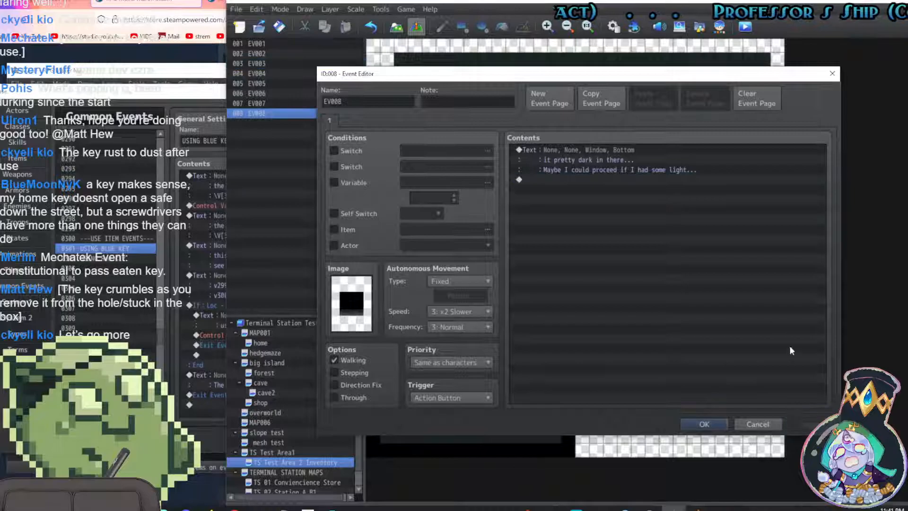
pyautogui.click(710, 427)
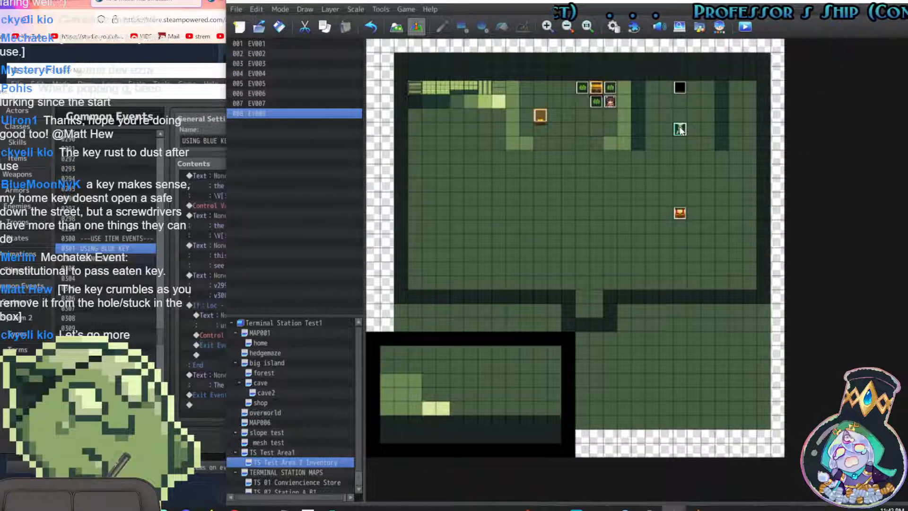
# Playtest the map to read the dark doorway's message, and close the playtest
pyautogui.click(566, 270)
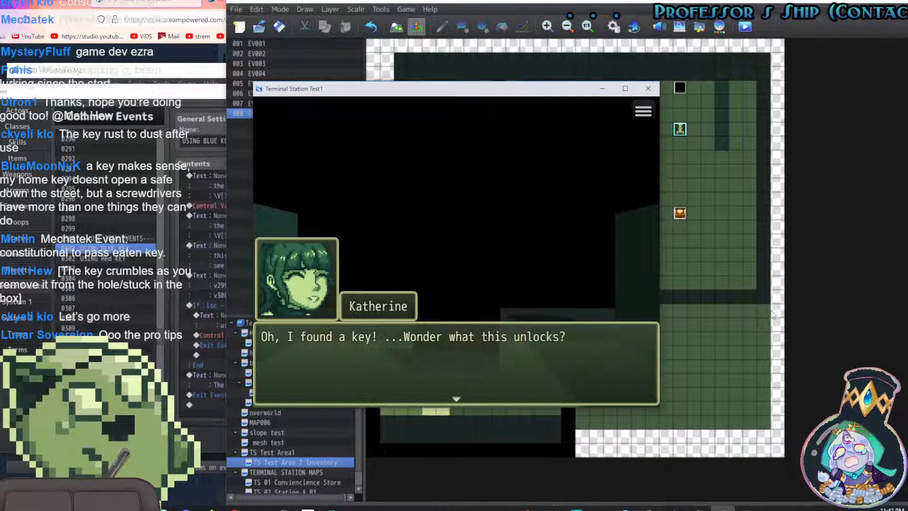
pyautogui.press('Return')
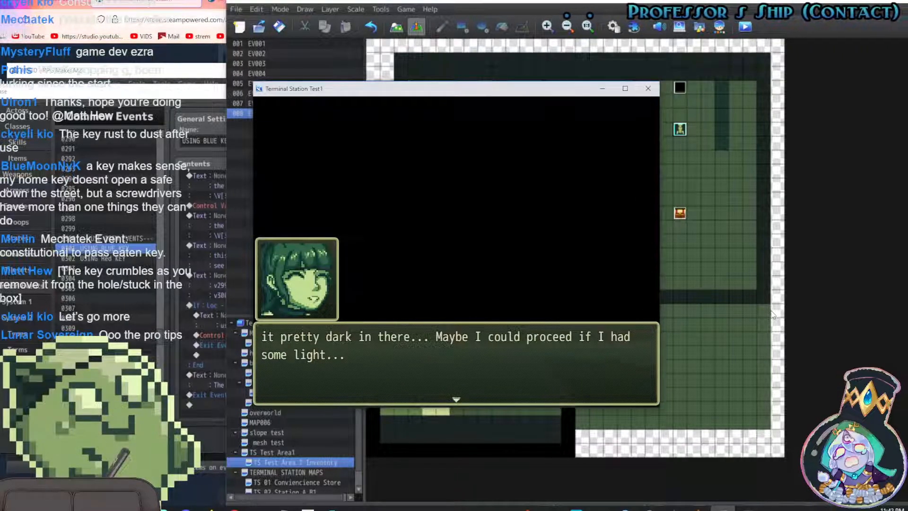
pyautogui.press('Return')
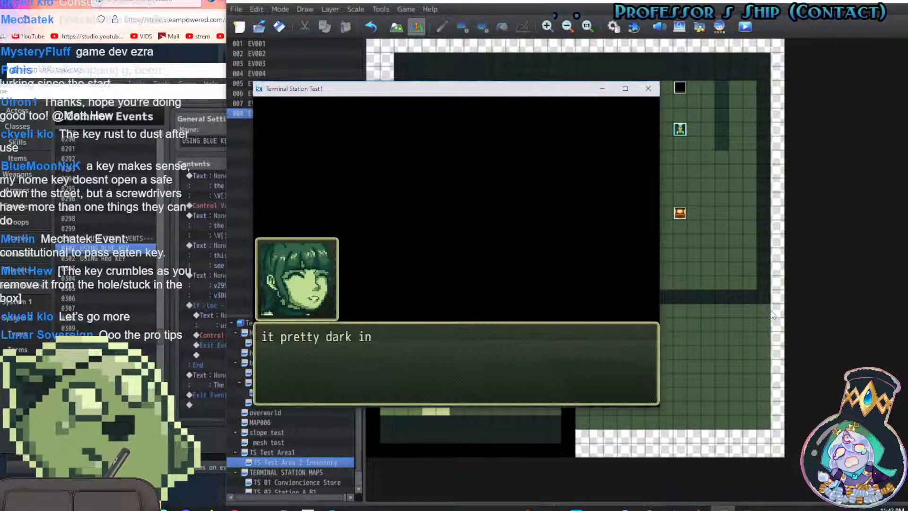
pyautogui.press('Return')
pyautogui.click(648, 88)
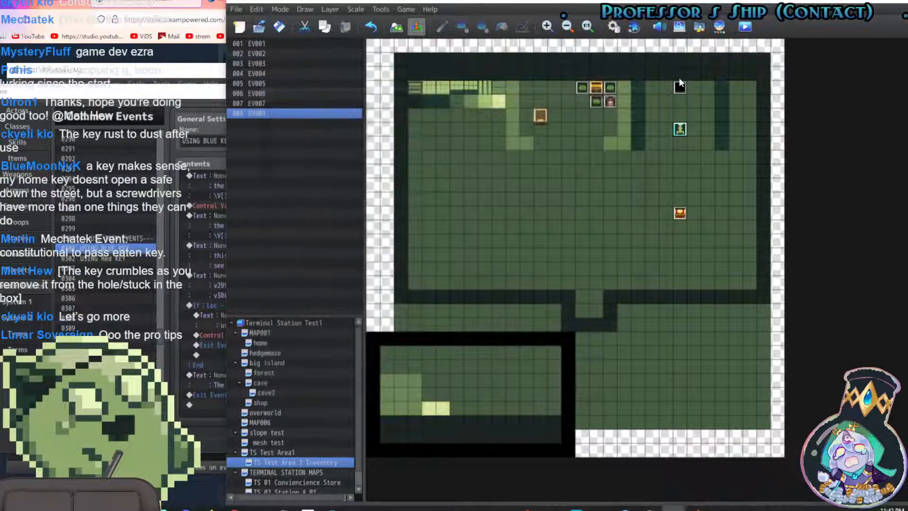
# Add the third top-row face of TScharFacesheetKat1 to the dark doorway event's message and save the event
pyautogui.doubleClick(680, 86)
pyautogui.doubleClick(583, 146)
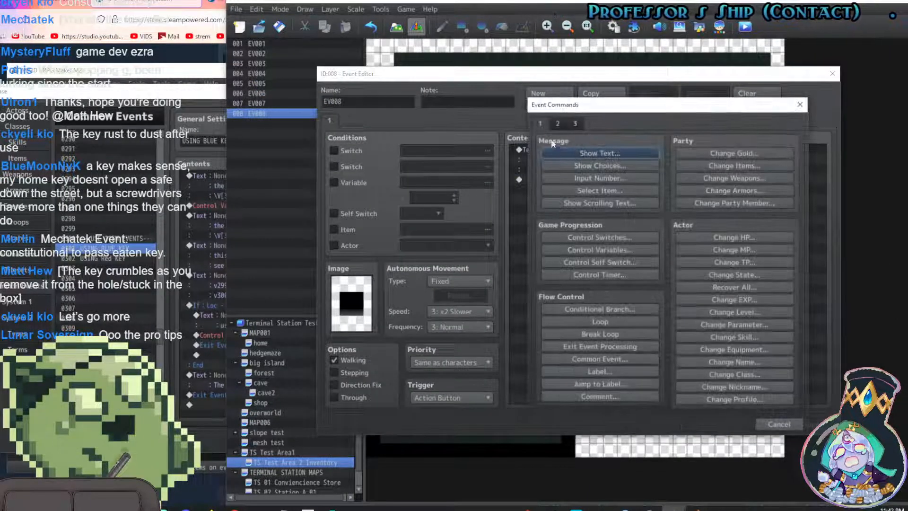
pyautogui.click(586, 154)
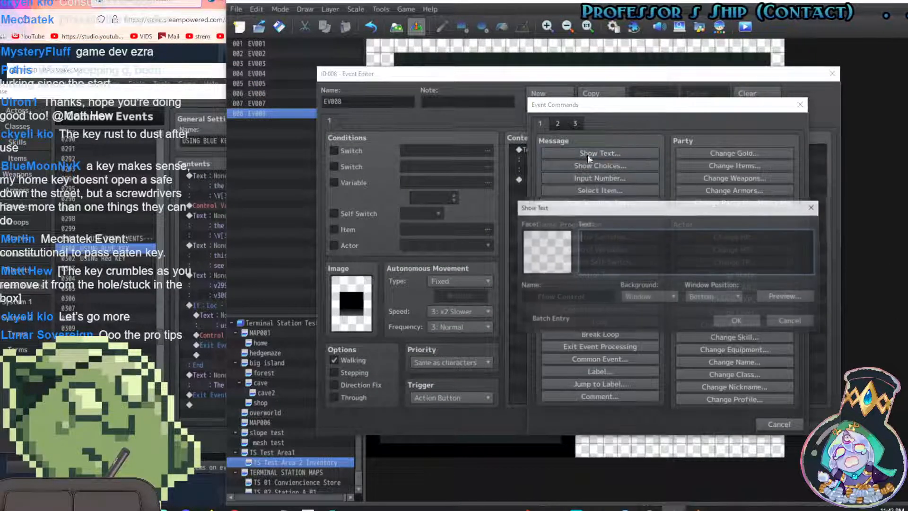
pyautogui.doubleClick(552, 246)
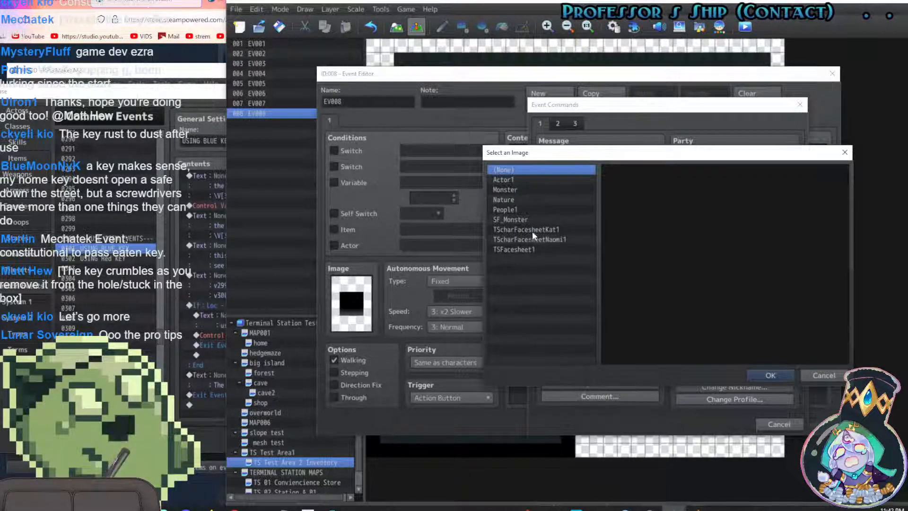
pyautogui.click(533, 230)
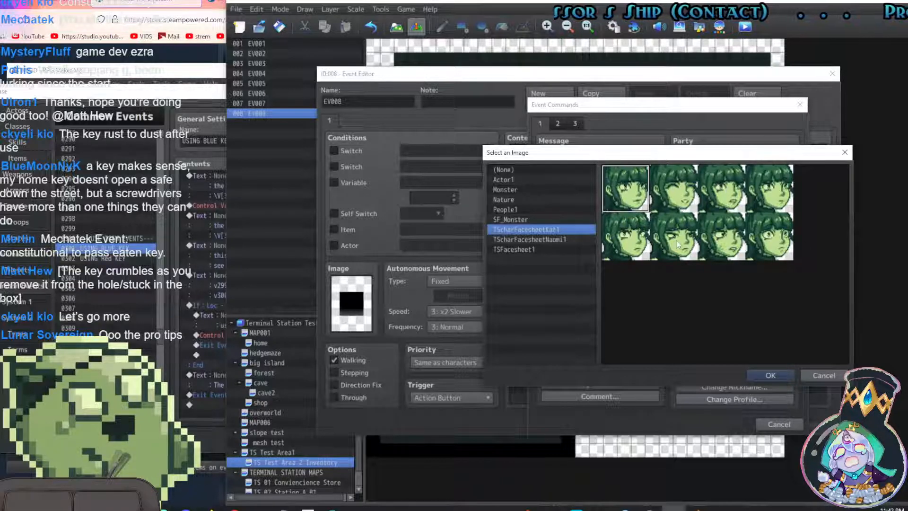
pyautogui.click(527, 250)
pyautogui.click(545, 229)
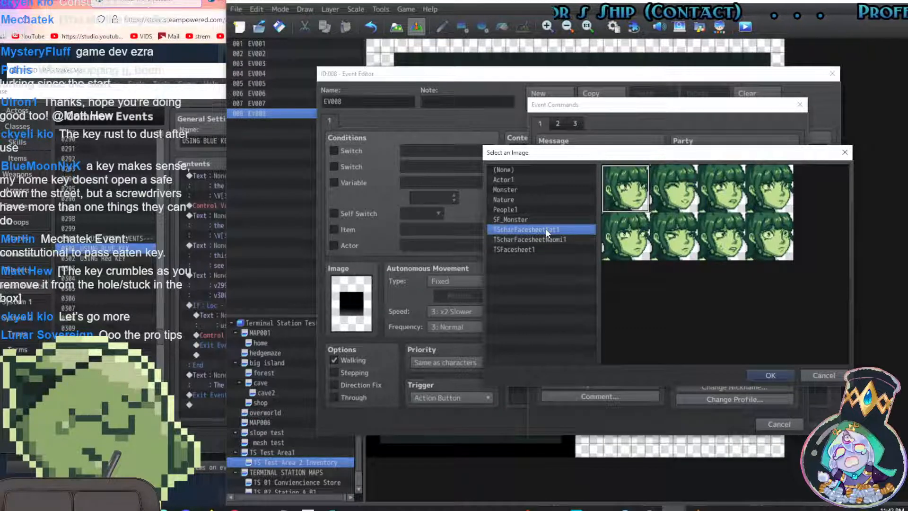
pyautogui.click(722, 187)
pyautogui.click(770, 375)
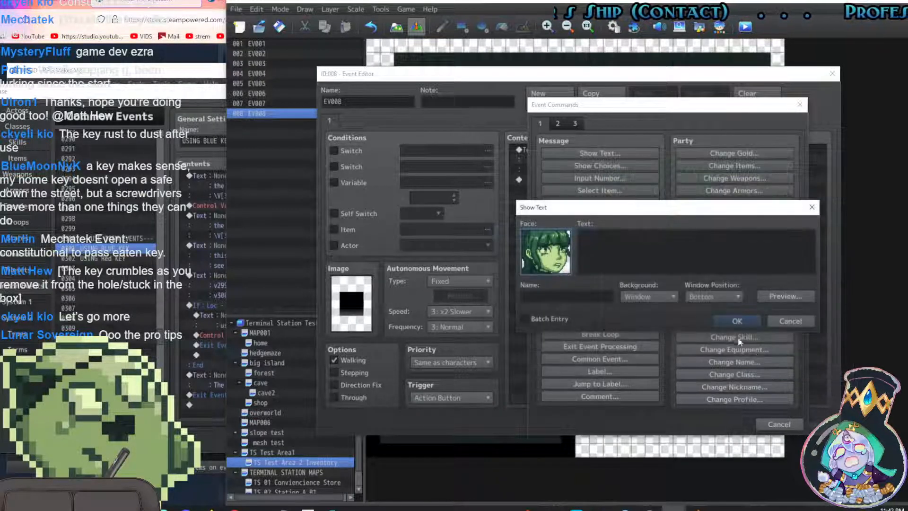
pyautogui.click(737, 321)
pyautogui.click(766, 424)
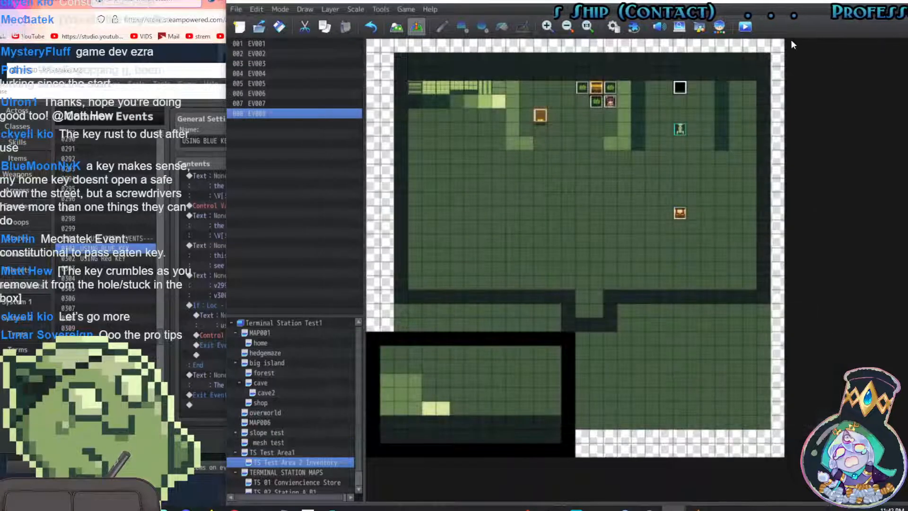
# Playtest the map to check the face portrait on the dark doorway's message, and close the playtest
pyautogui.click(746, 27)
pyautogui.click(558, 270)
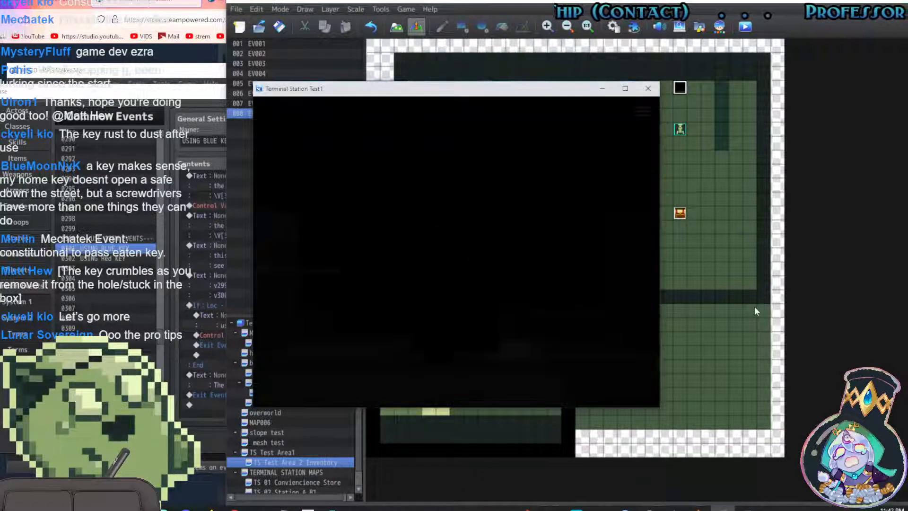
pyautogui.press('Return')
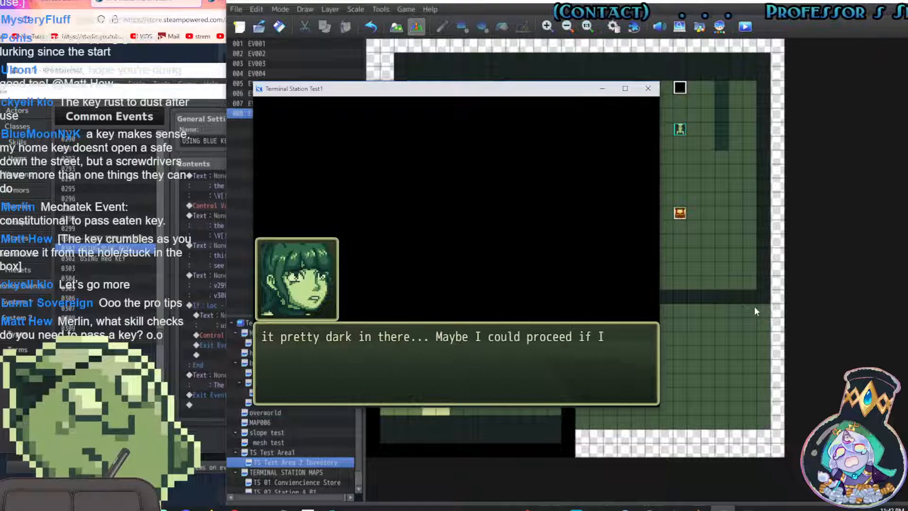
pyautogui.press('Return')
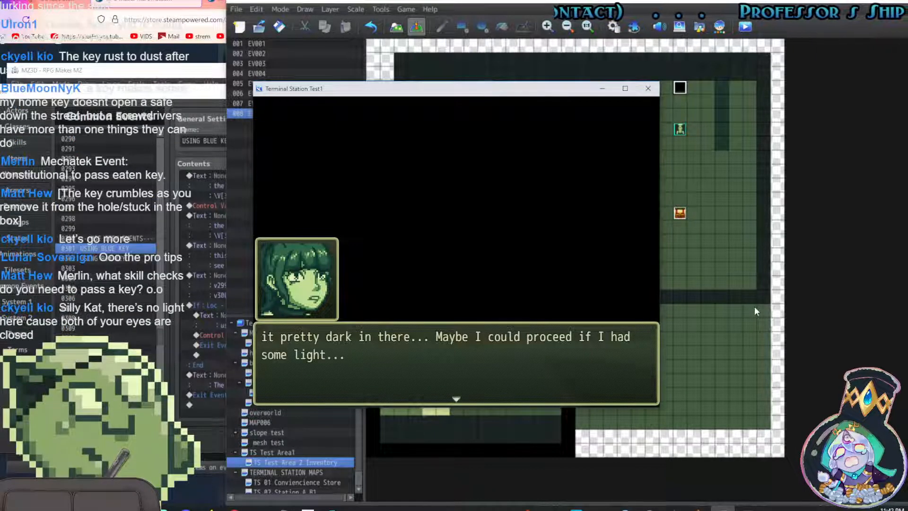
pyautogui.press('Return')
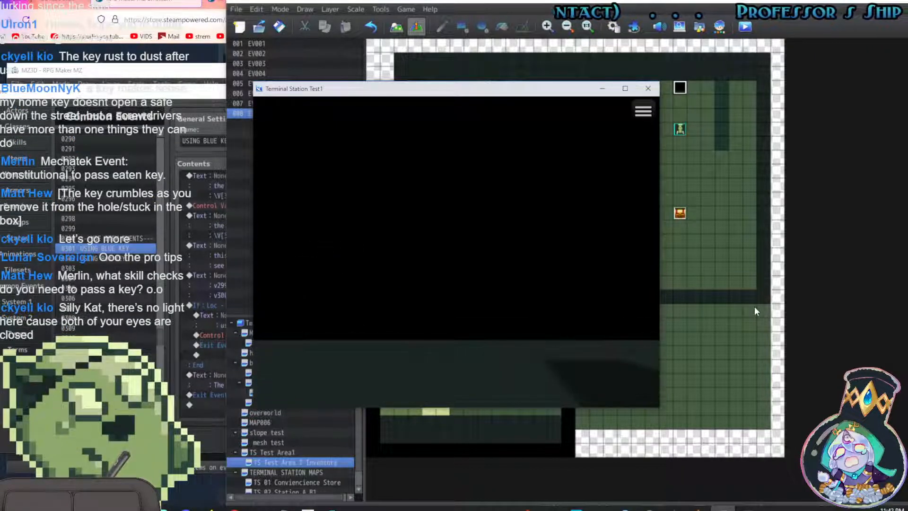
pyautogui.click(648, 88)
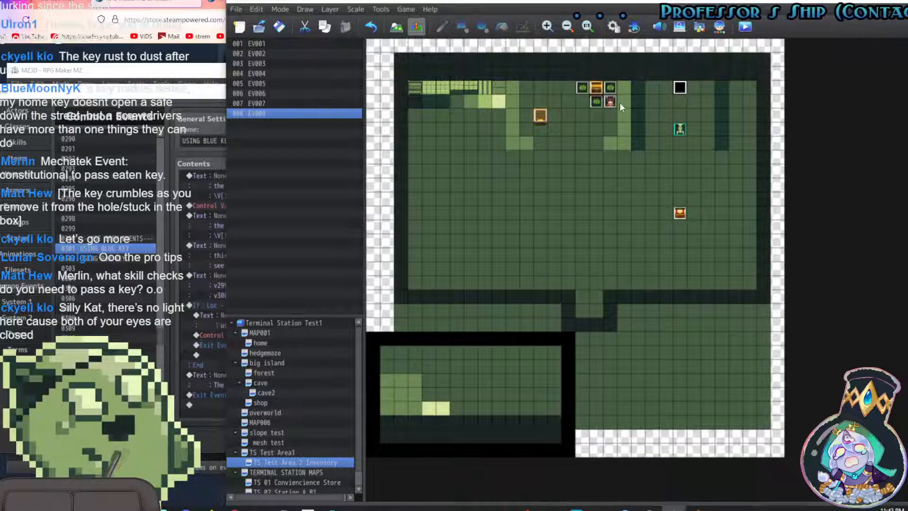
# Open the database's common events and raise their maximum count to add empty slots at the end of the list
pyautogui.click(652, 101)
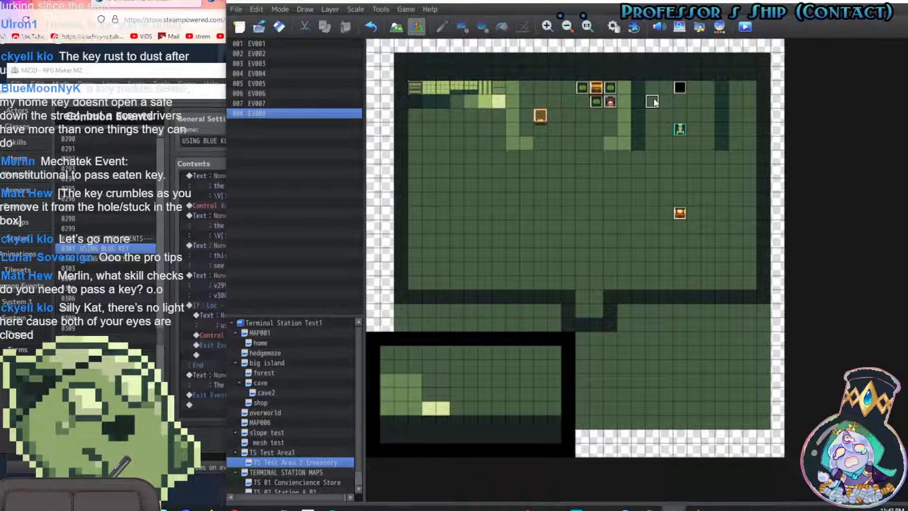
pyautogui.press('F9')
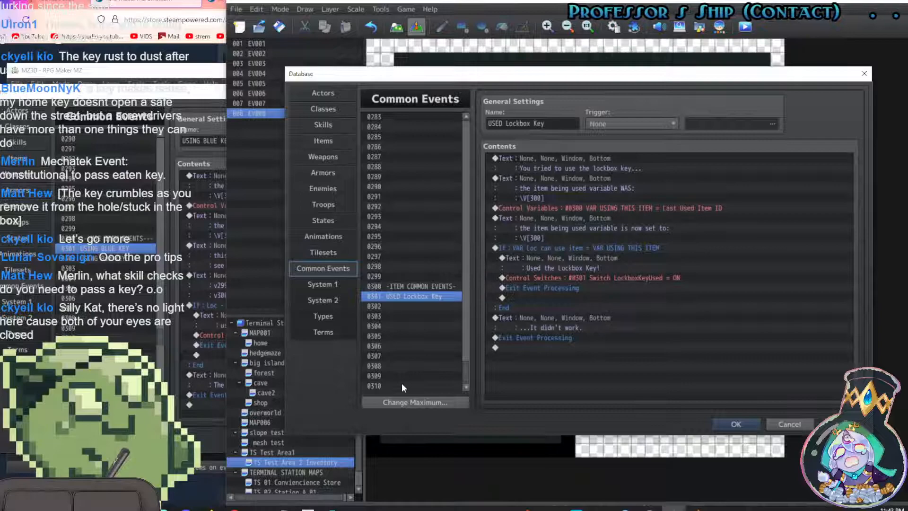
pyautogui.click(405, 400)
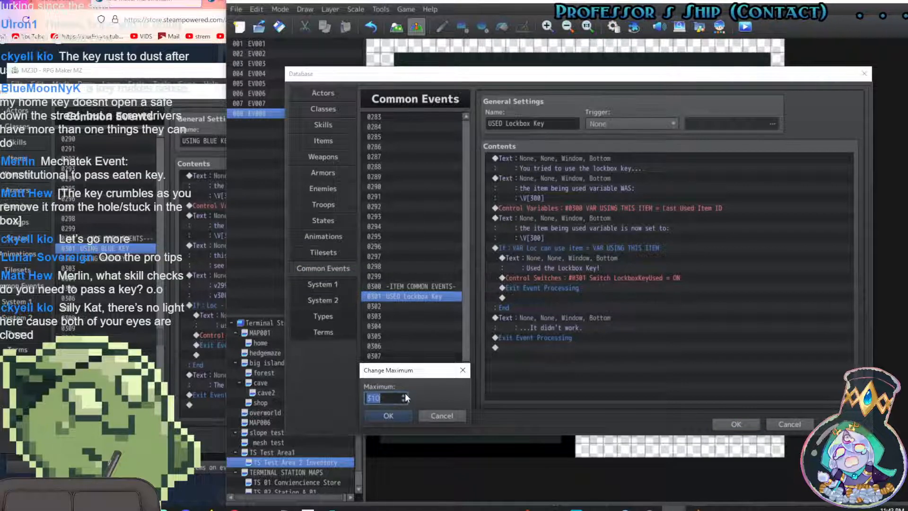
pyautogui.click(398, 413)
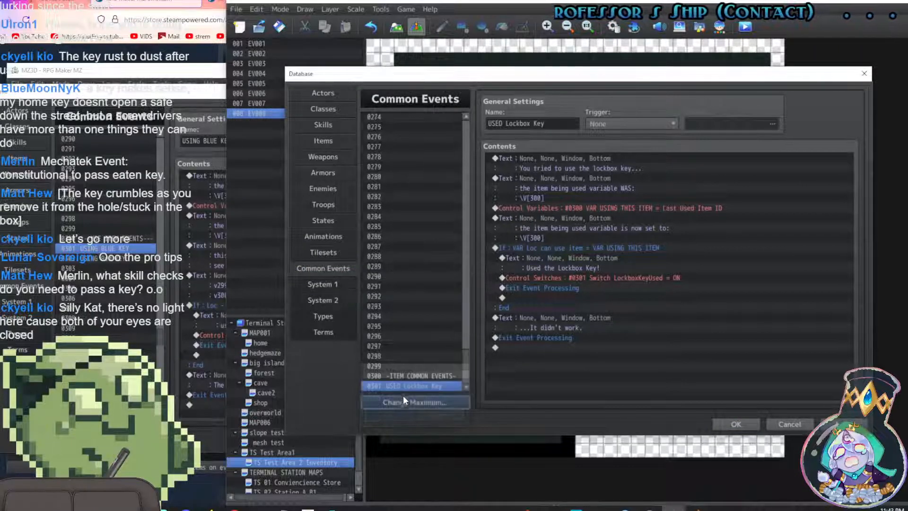
pyautogui.scroll(-2, 399, 379)
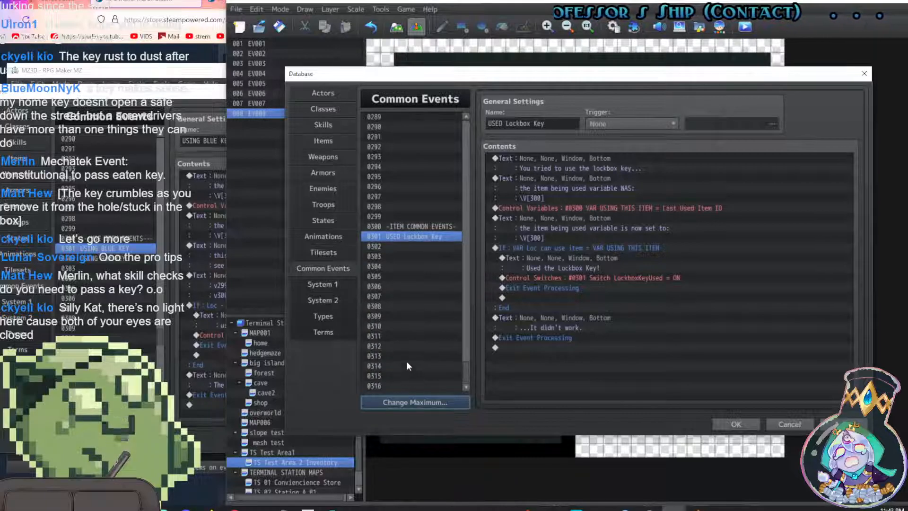
# In the database's items, name the empty slot 0311 "Empty Lighter"
pyautogui.click(326, 142)
pyautogui.scroll(-1, 424, 253)
pyautogui.scroll(1, 421, 255)
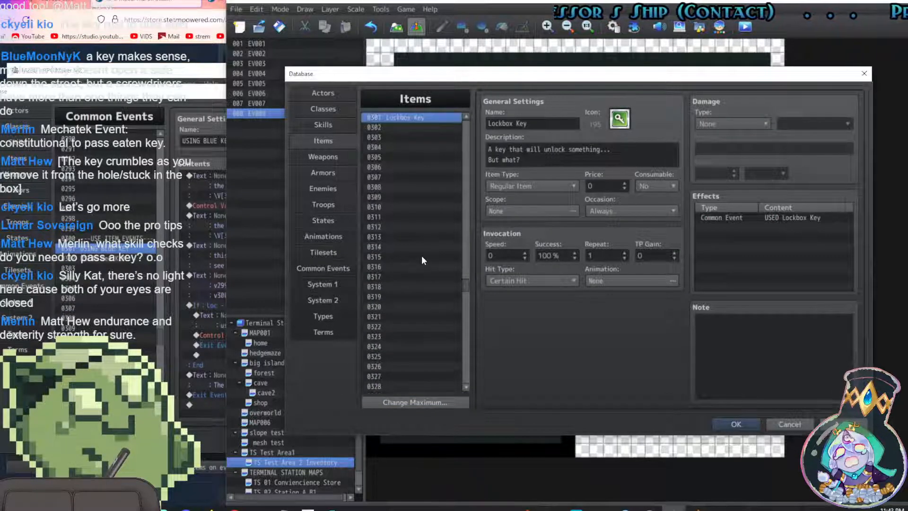
pyautogui.click(395, 217)
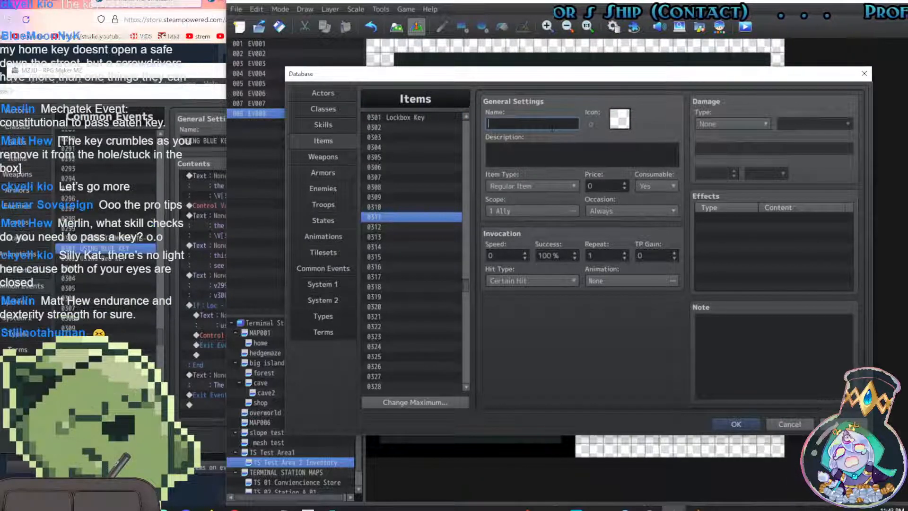
pyautogui.write('U')
pyautogui.write('mpty Lighter')
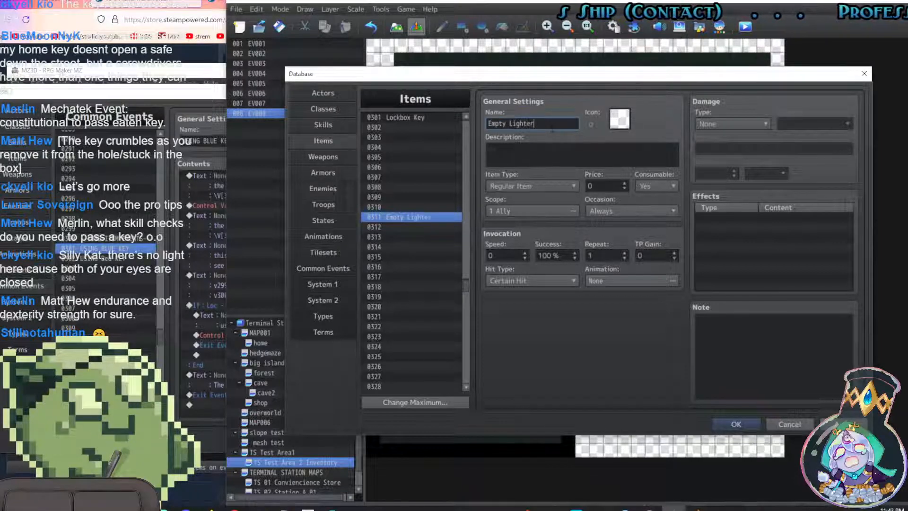
# Enter the Empty Lighter's description as "A lighter that could produce a flame if it had fuel..."
pyautogui.click(561, 148)
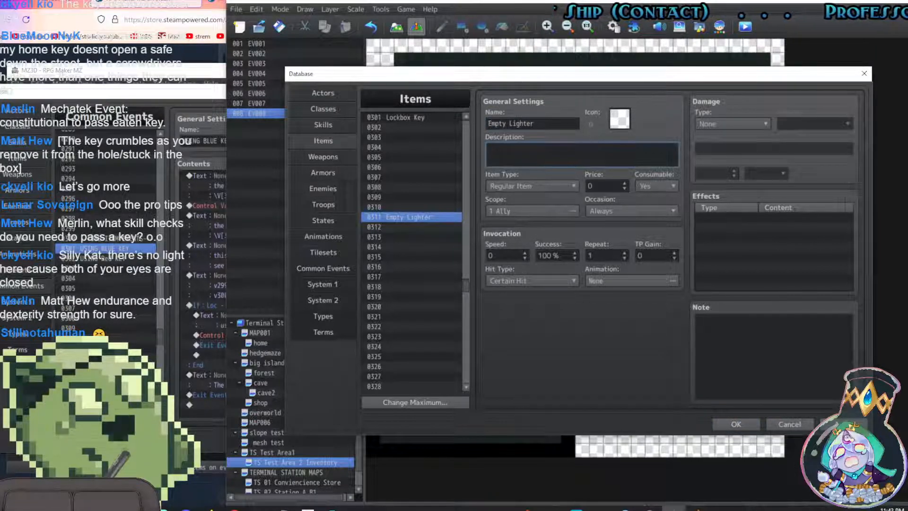
pyautogui.write('A lighter')
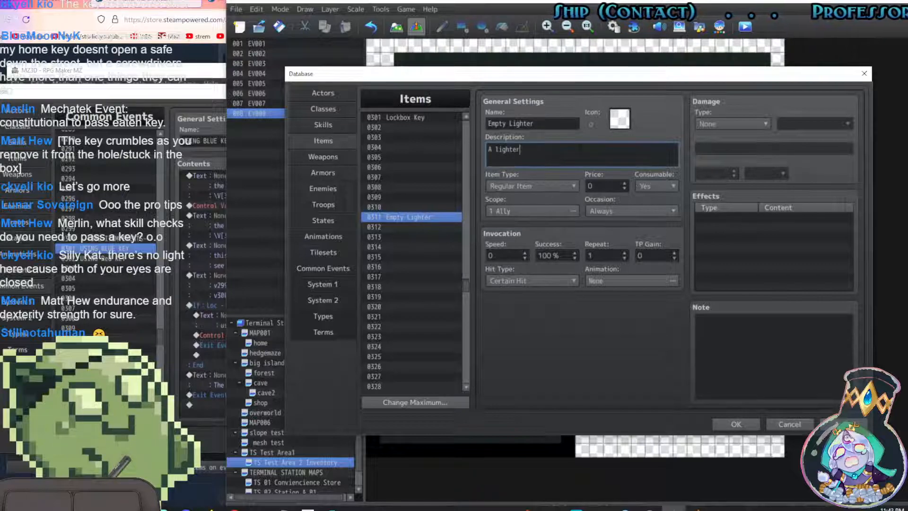
pyautogui.write(' that cou')
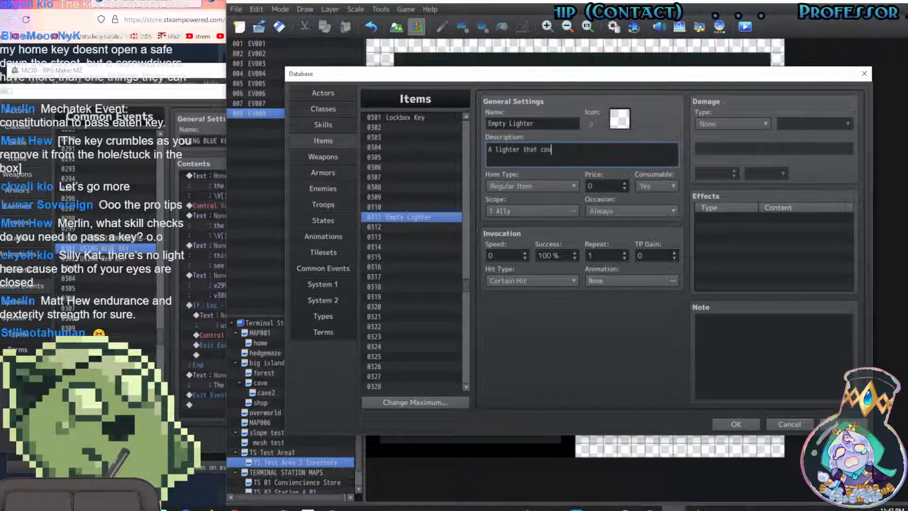
pyautogui.write('ld produce a flame if it had fuel')
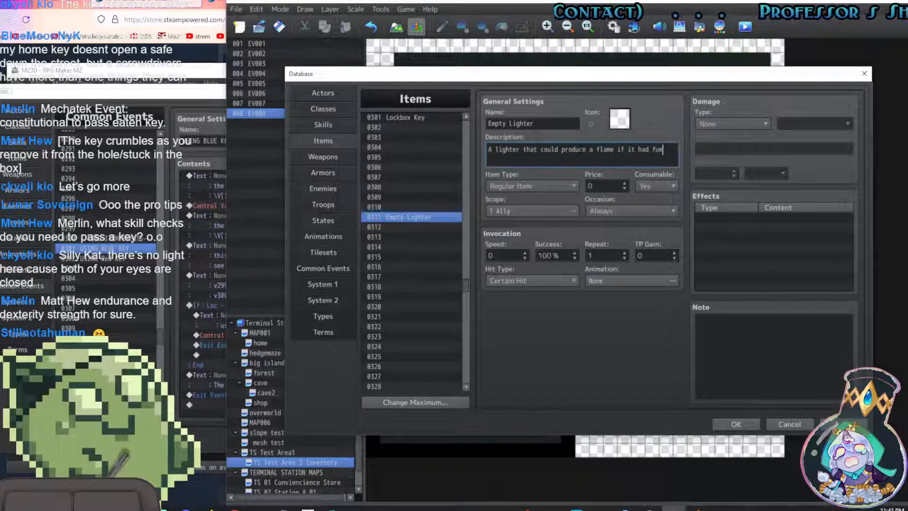
pyautogui.write('...')
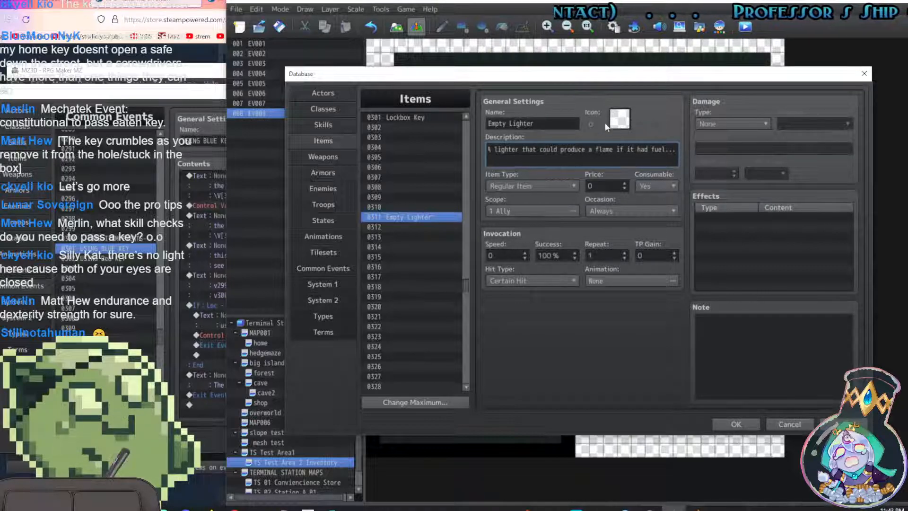
# Assign icon 274 to the Empty Lighter item
pyautogui.click(621, 123)
pyautogui.doubleClick(621, 123)
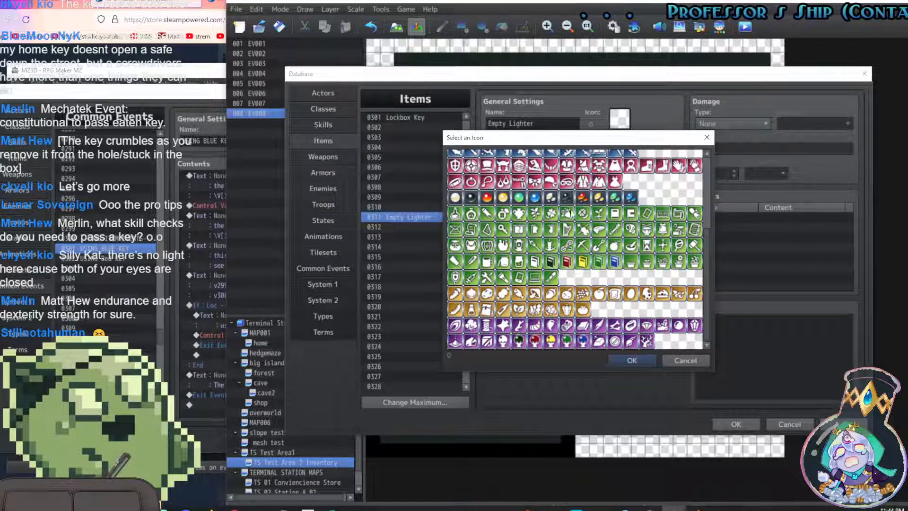
pyautogui.click(636, 359)
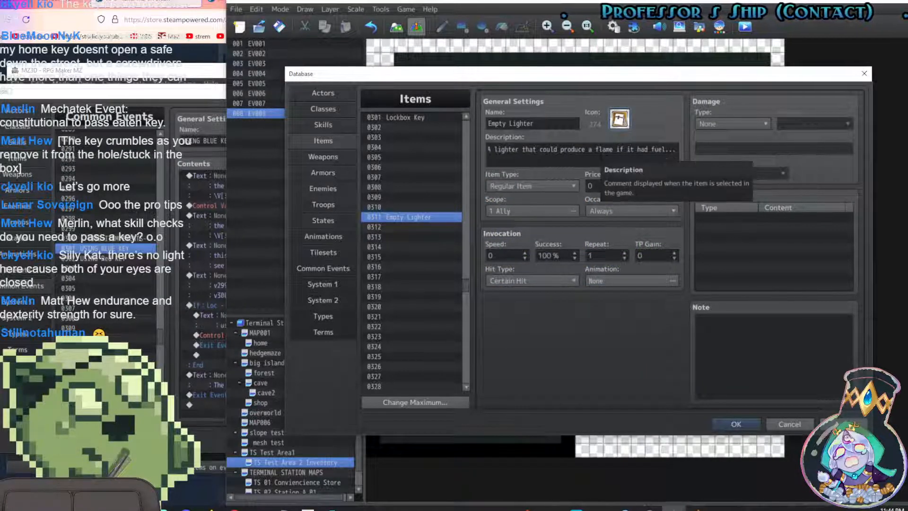
# Name item slot 0312 "Lighter Fluid" and enter the description "It goes inside a lighter."
pyautogui.click(399, 225)
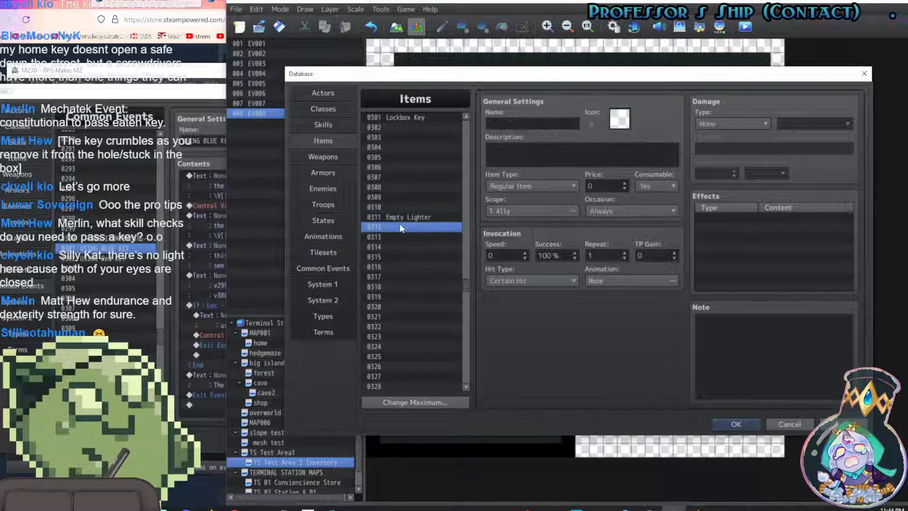
pyautogui.click(513, 125)
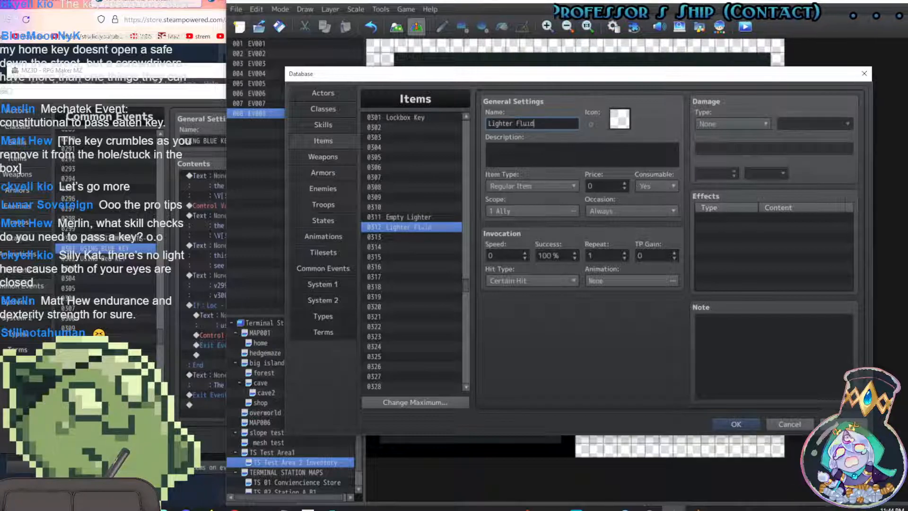
pyautogui.click(530, 160)
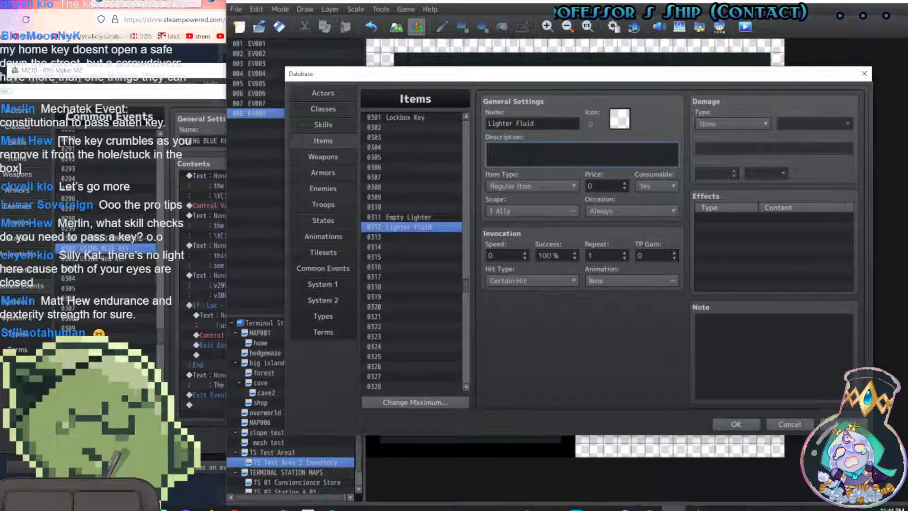
pyautogui.write('It goes ')
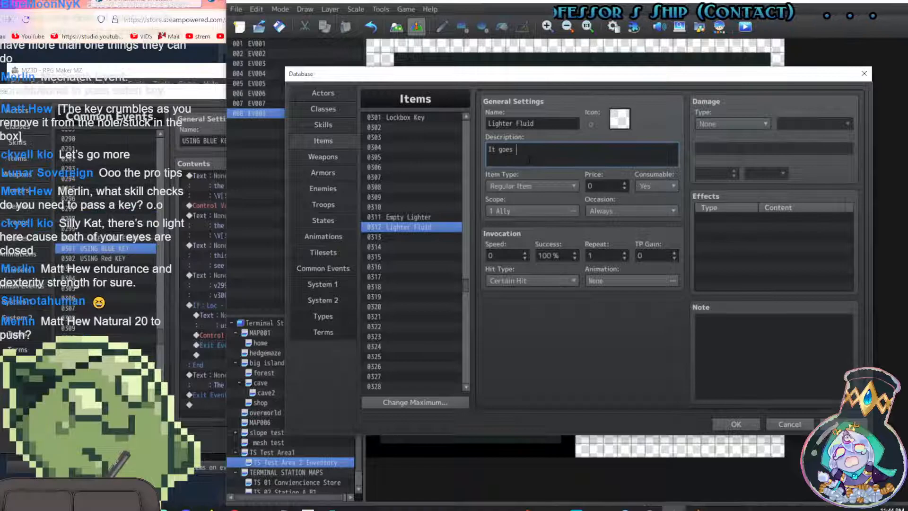
pyautogui.write('inside a lighter to')
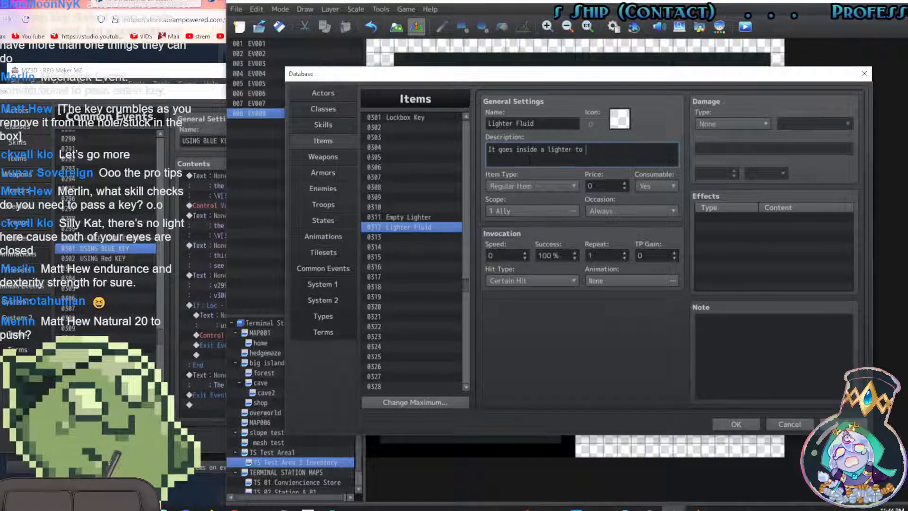
pyautogui.press('BackSpace')
pyautogui.press('BackSpace')
pyautogui.press('BackSpace')
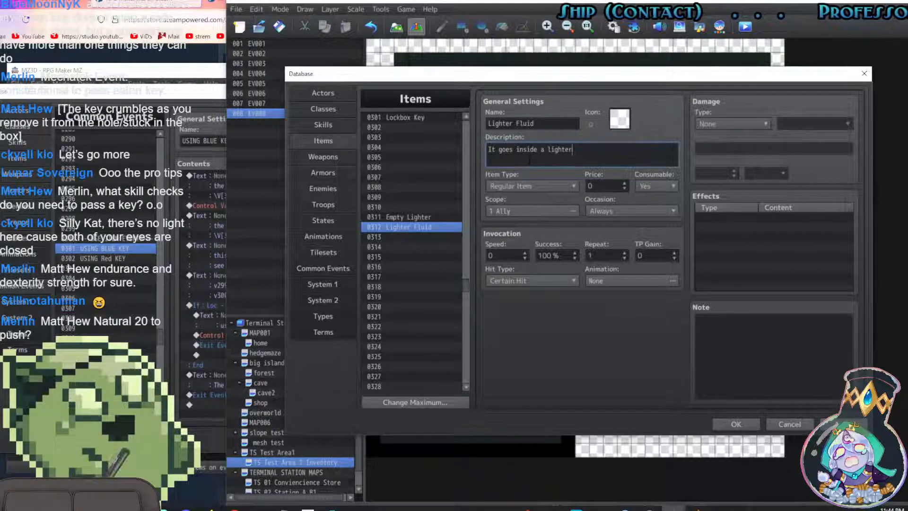
pyautogui.write('.')
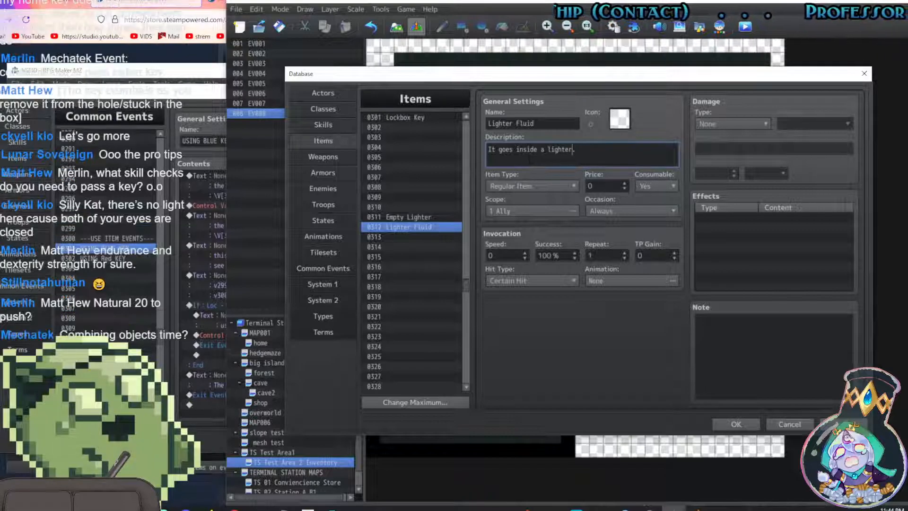
# Change the Lighter Fluid item's description to "Used as fuel by a lighter."
pyautogui.click(529, 159)
pyautogui.press('BackSpace')
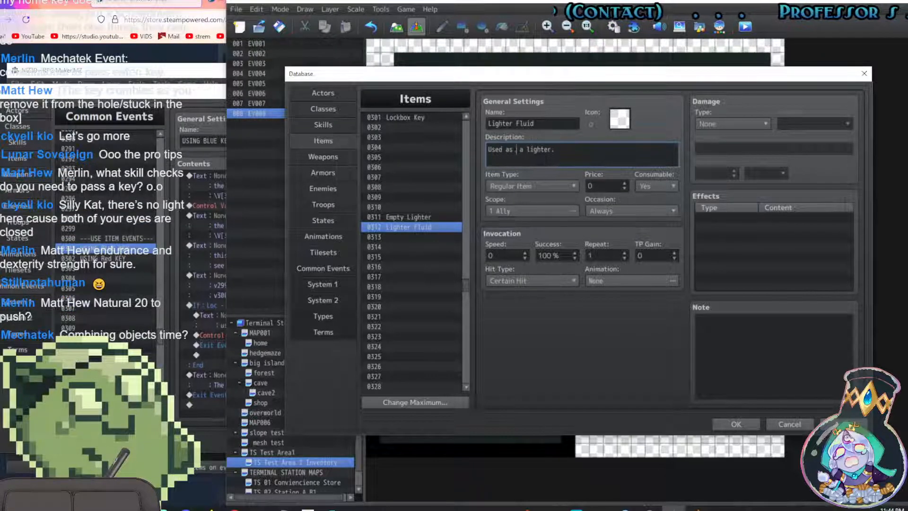
pyautogui.write('fuel by a lighter')
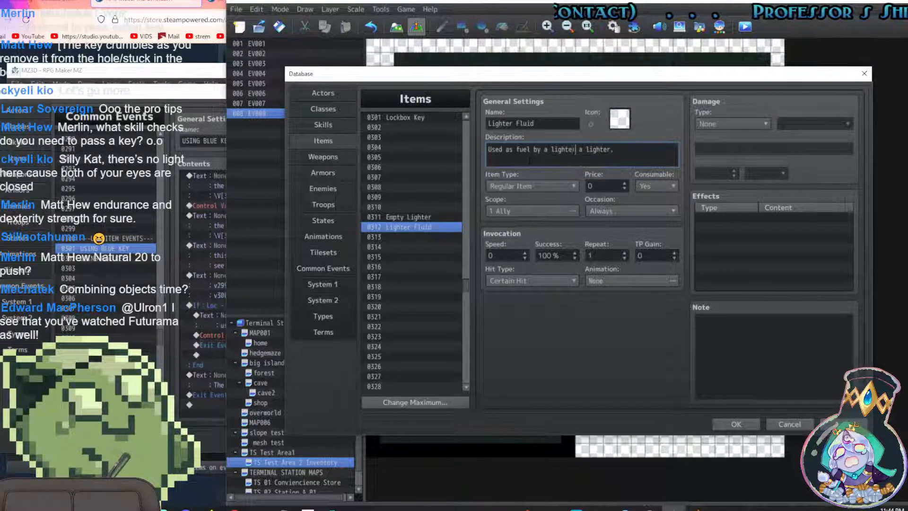
pyautogui.hotkey('shift', 'End')
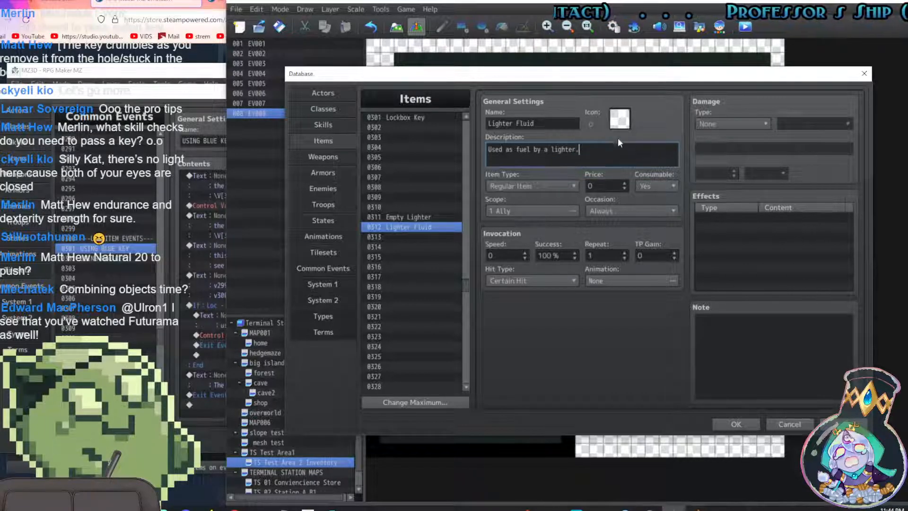
# Assign icon 211 to the Lighter Fluid item
pyautogui.click(621, 119)
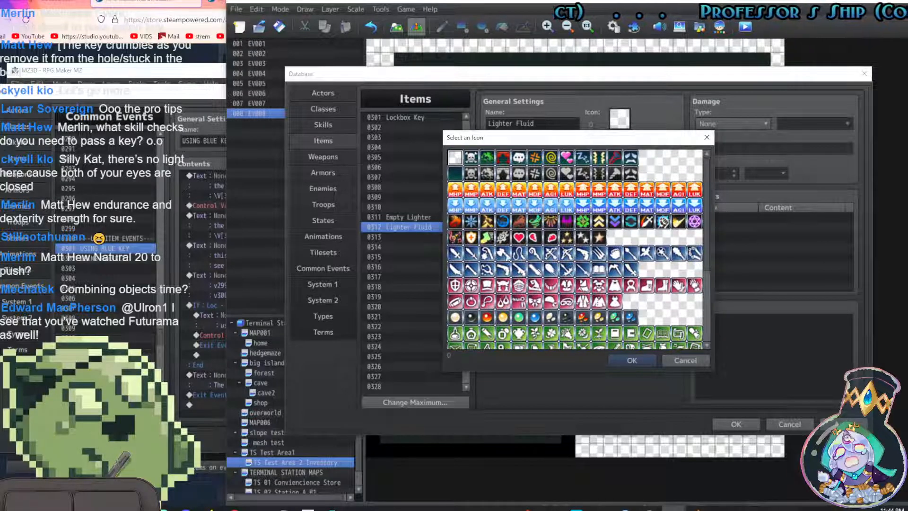
pyautogui.scroll(-2, 515, 259)
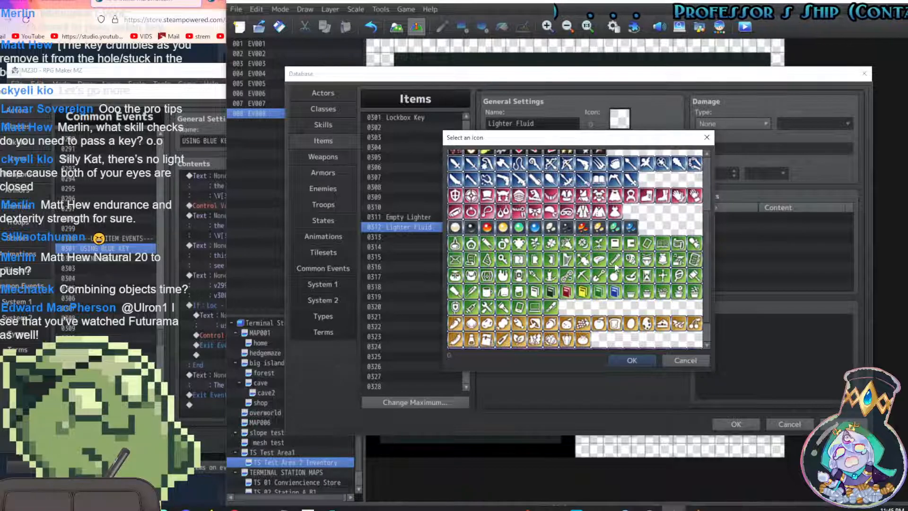
pyautogui.scroll(-1, 511, 268)
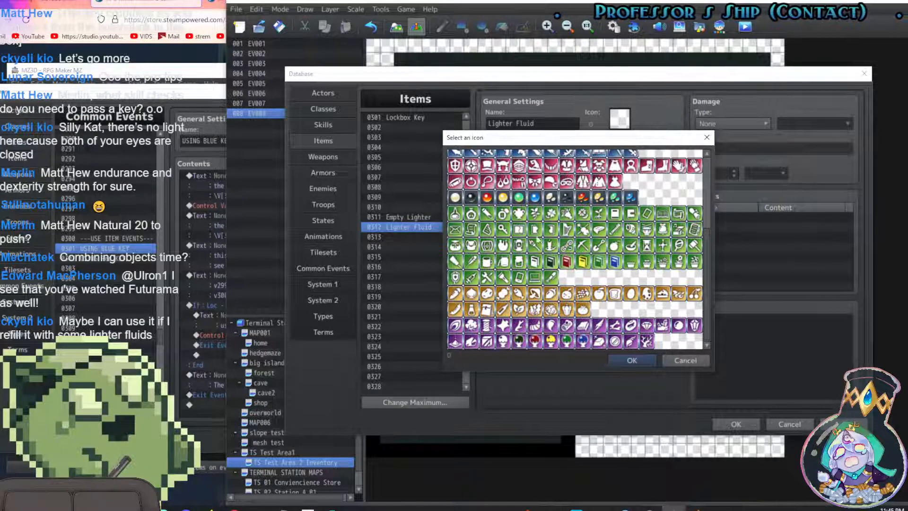
pyautogui.click(503, 247)
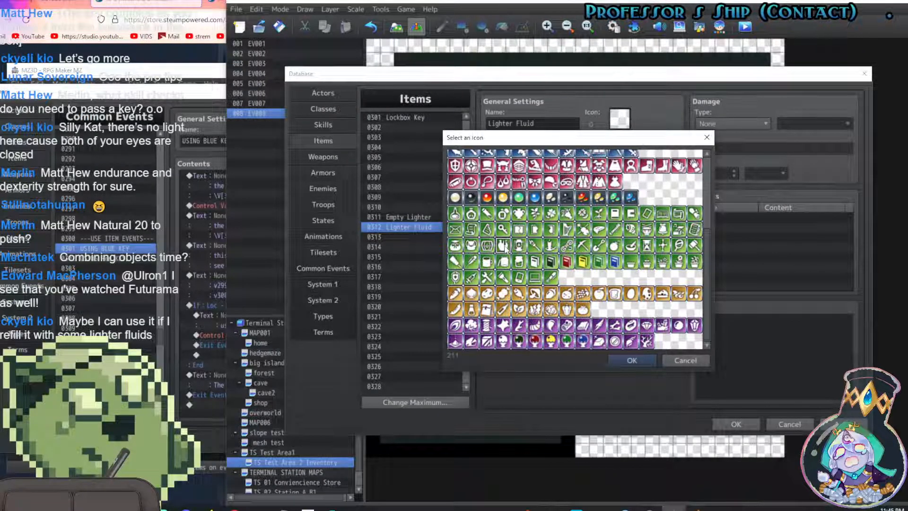
pyautogui.click(631, 359)
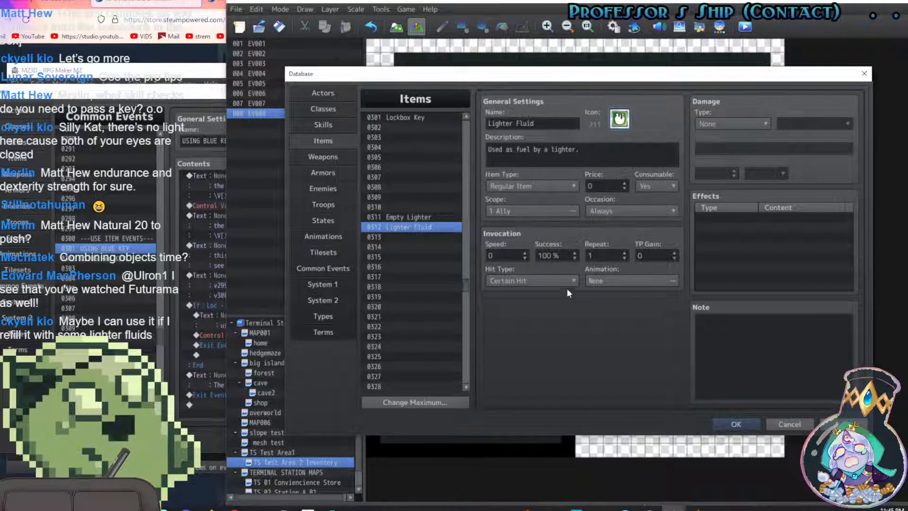
# Set the scope of both the Lighter Fluid and Empty Lighter items to None
pyautogui.click(535, 212)
pyautogui.click(477, 228)
pyautogui.click(616, 295)
pyautogui.click(398, 217)
pyautogui.click(505, 212)
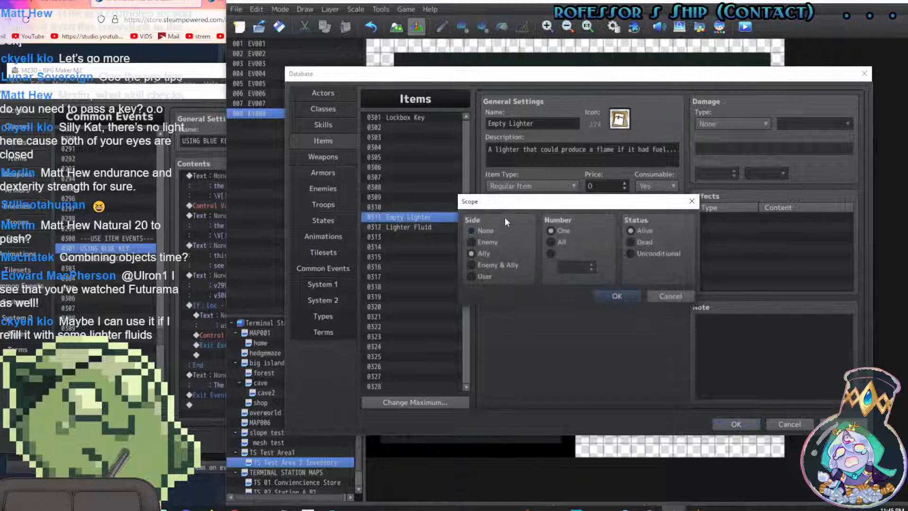
pyautogui.click(617, 297)
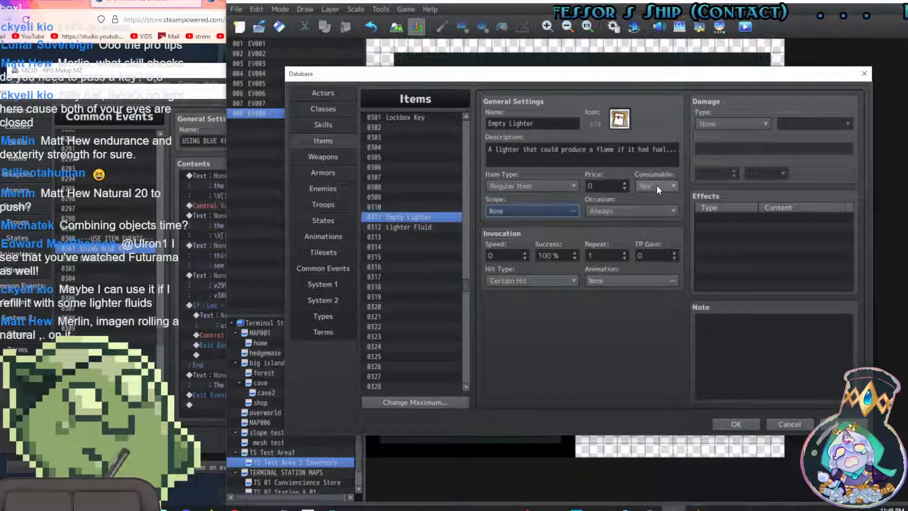
# Copy the Empty Lighter item into slot 0310 and the Lighter Fluid item into slot 0311
pyautogui.click(414, 235)
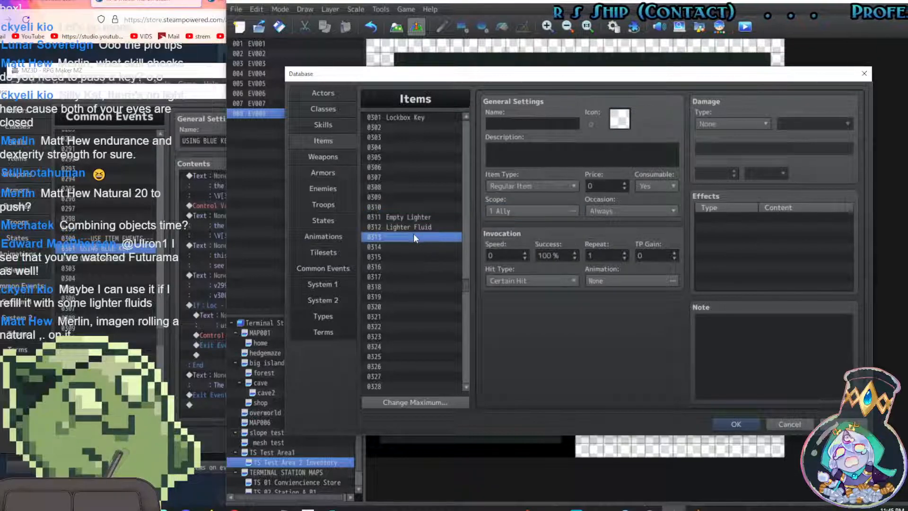
pyautogui.click(406, 219)
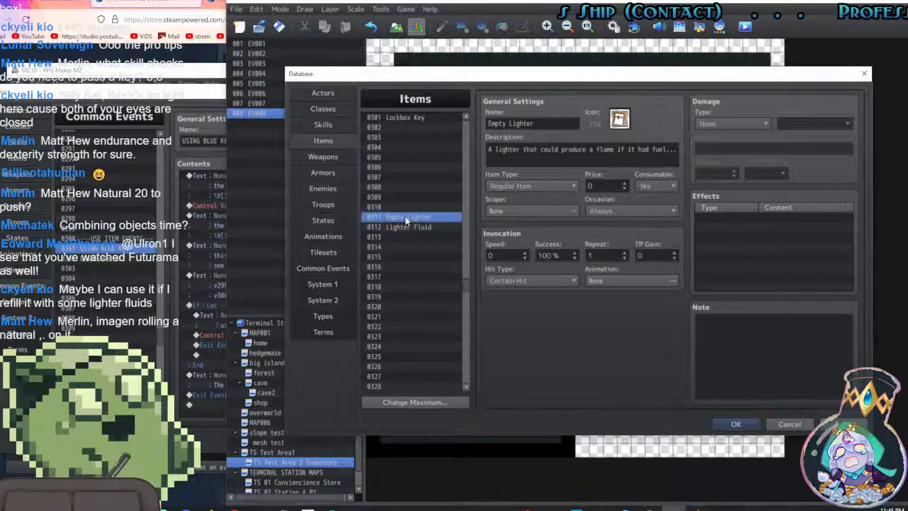
pyautogui.click(406, 207)
pyautogui.click(408, 216)
pyautogui.click(404, 205)
pyautogui.click(402, 218)
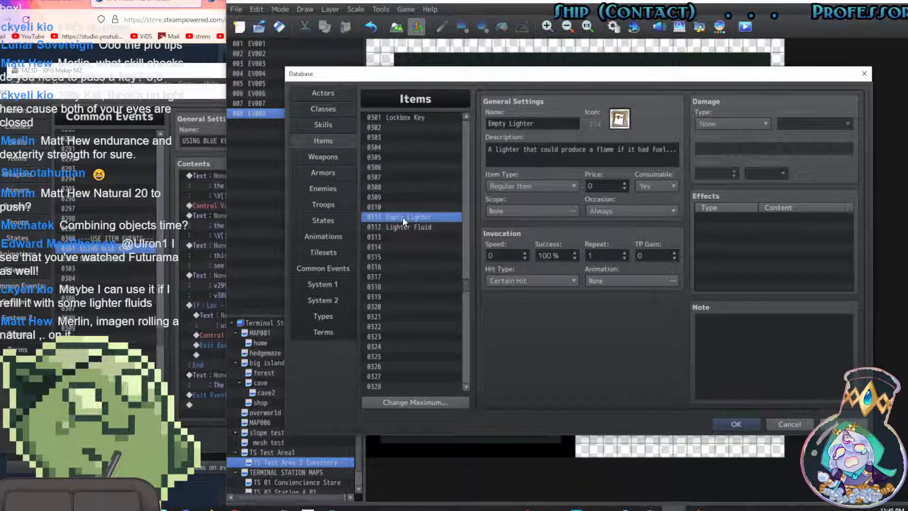
pyautogui.click(405, 208)
pyautogui.hotkey('ctrl', 'v')
pyautogui.click(408, 224)
pyautogui.hotkey('ctrl', 'c')
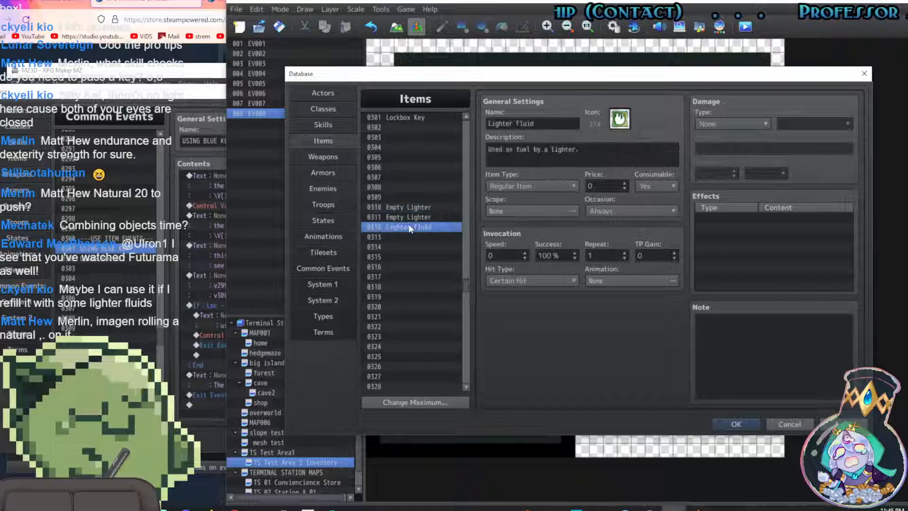
pyautogui.click(410, 217)
pyautogui.hotkey('ctrl', 'v')
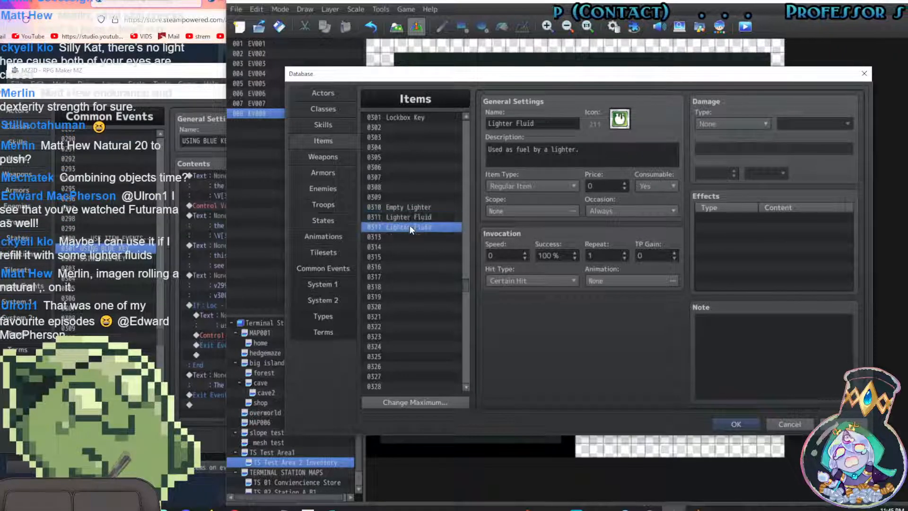
# Copy the Empty Lighter item over slot 0312 and rename that copy "Lighter"
pyautogui.click(411, 207)
pyautogui.hotkey('ctrl', 'c')
pyautogui.click(414, 228)
pyautogui.hotkey('ctrl', 'v')
pyautogui.doubleClick(497, 124)
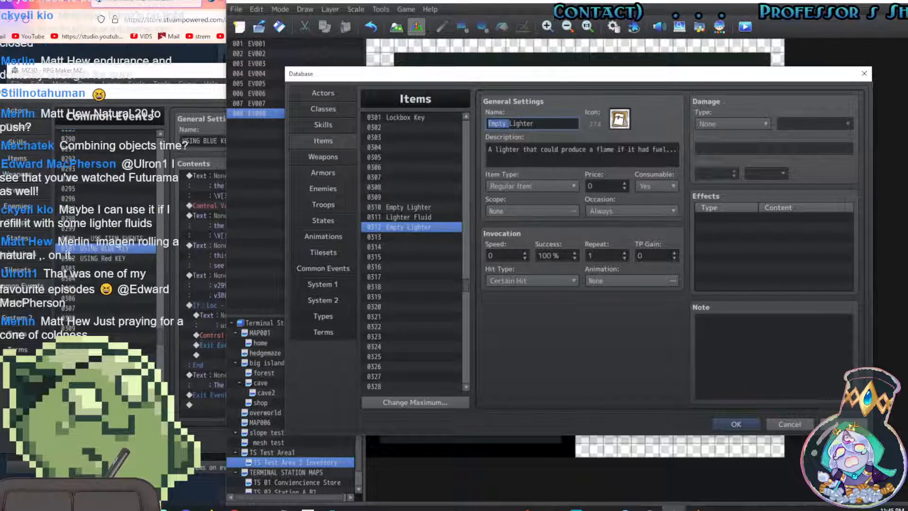
pyautogui.press('BackSpace')
# Assign the flame icon 64 to the Lighter item
pyautogui.click(625, 124)
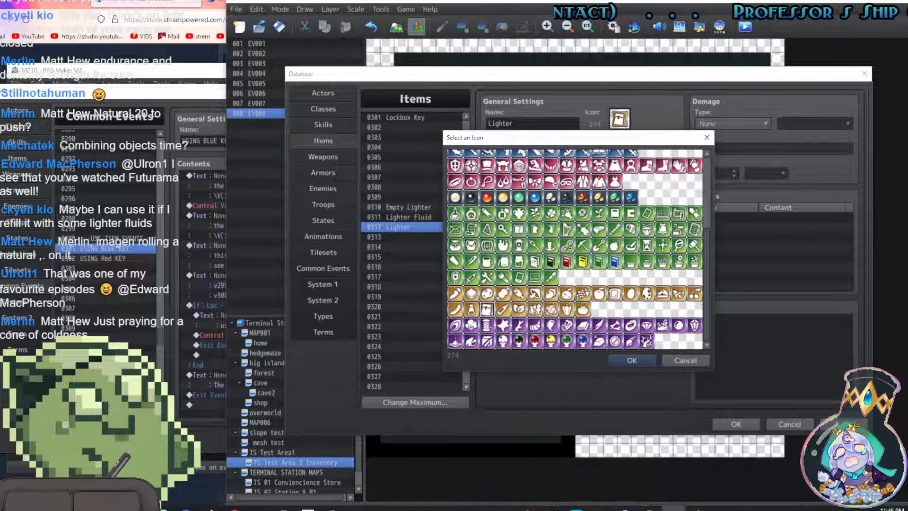
pyautogui.scroll(3, 451, 230)
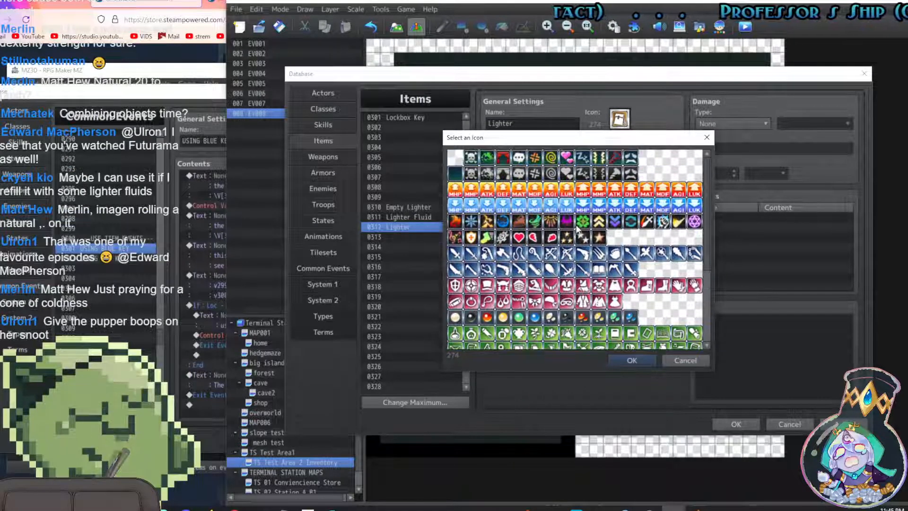
pyautogui.click(454, 223)
pyautogui.click(642, 361)
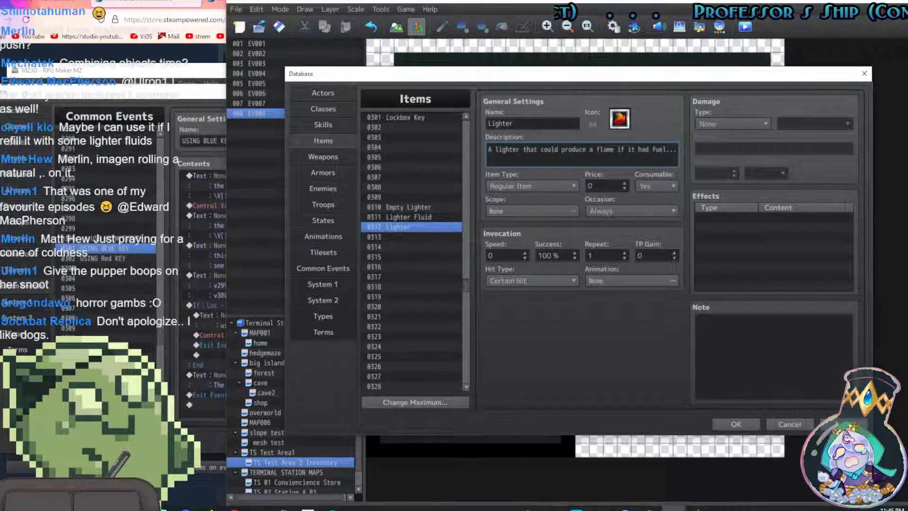
# Change the Lighter's description to "A lighter that can produce a flame with just a flick." and save the database changes
pyautogui.doubleClick(550, 150)
pyautogui.write('can')
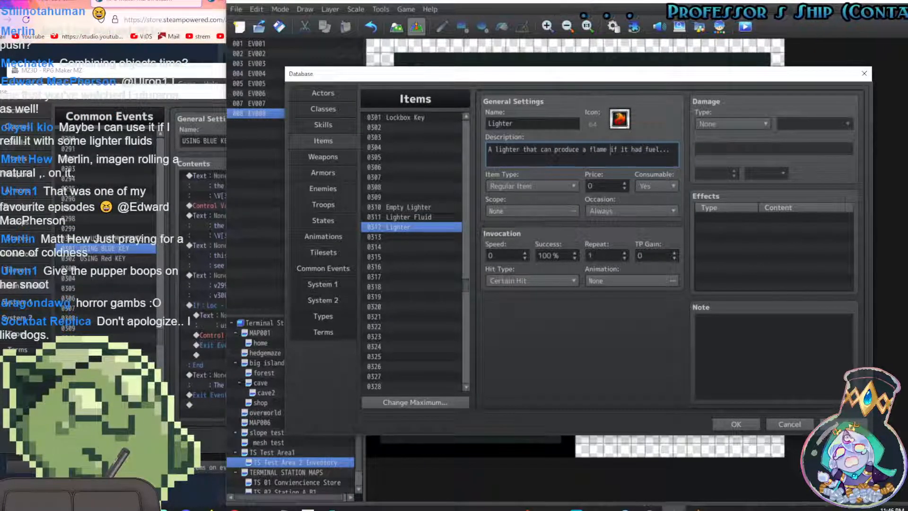
pyautogui.press('Delete')
pyautogui.press('Delete')
pyautogui.press('Delete')
pyautogui.press('Delete')
pyautogui.press('Delete')
pyautogui.press('Delete')
pyautogui.press('Delete')
pyautogui.press('Delete')
pyautogui.press('Delete')
pyautogui.press('Delete')
pyautogui.press('Delete')
pyautogui.press('Delete')
pyautogui.press('Delete')
pyautogui.press('Delete')
pyautogui.press('Delete')
pyautogui.press('Delete')
pyautogui.press('Delete')
pyautogui.press('Delete')
pyautogui.write('with just a flick')
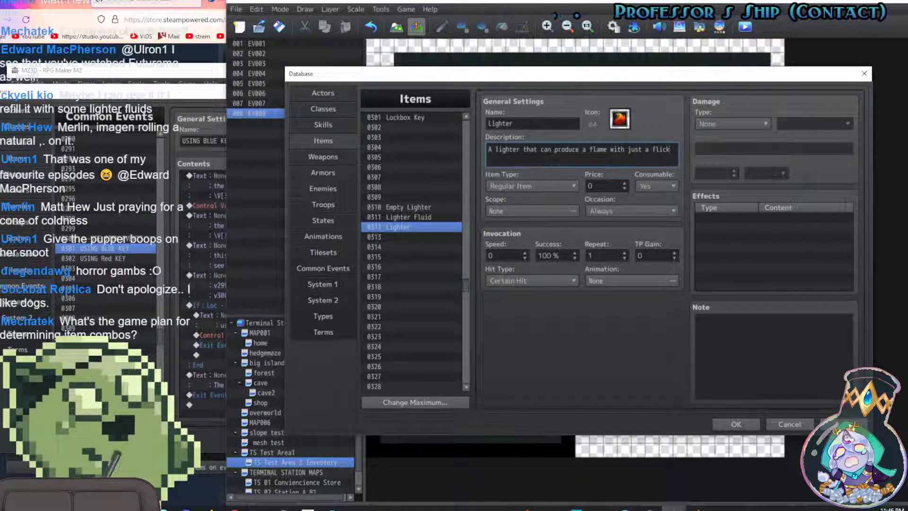
pyautogui.write('.')
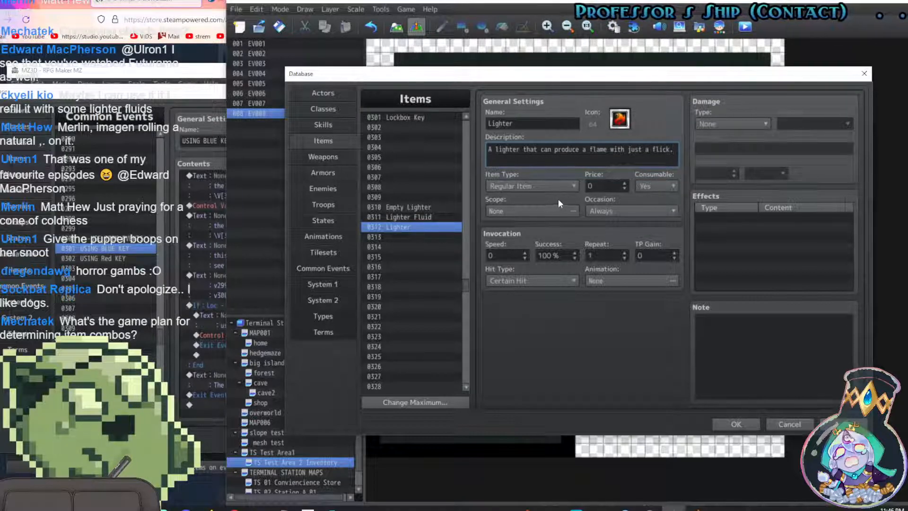
pyautogui.click(734, 425)
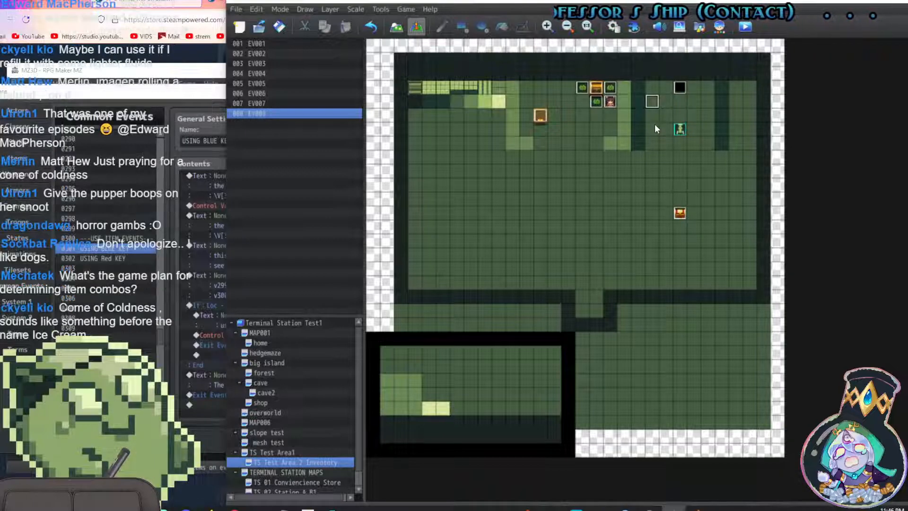
# Replace the dark wall column west of the doorway event with floor, then paint dark wall tiles along the second row toward the doorway
pyautogui.press('F5')
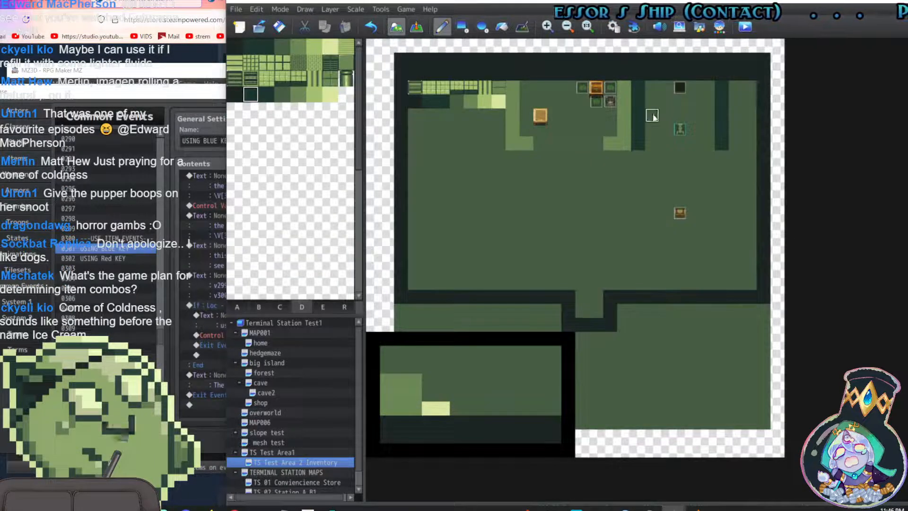
pyautogui.moveTo(642, 104); pyautogui.dragTo(640, 155)
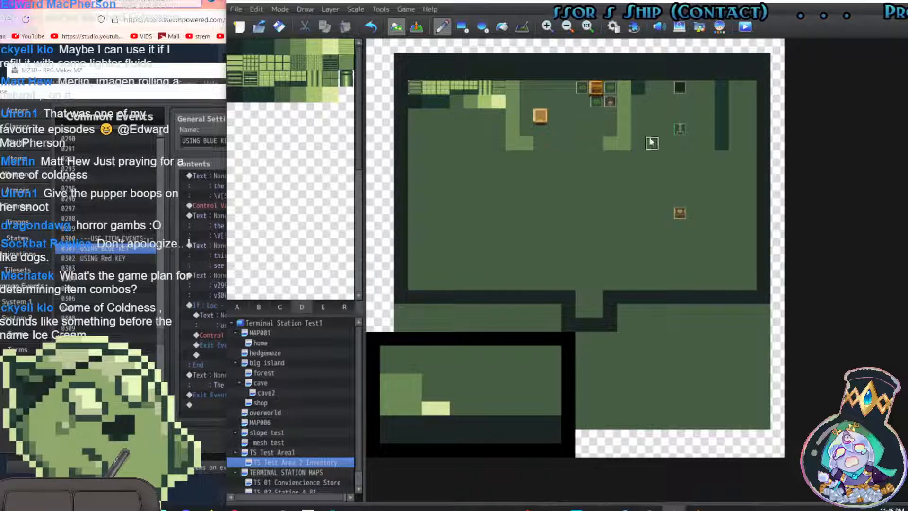
pyautogui.rightClick(639, 88)
pyautogui.moveTo(640, 101); pyautogui.dragTo(653, 100)
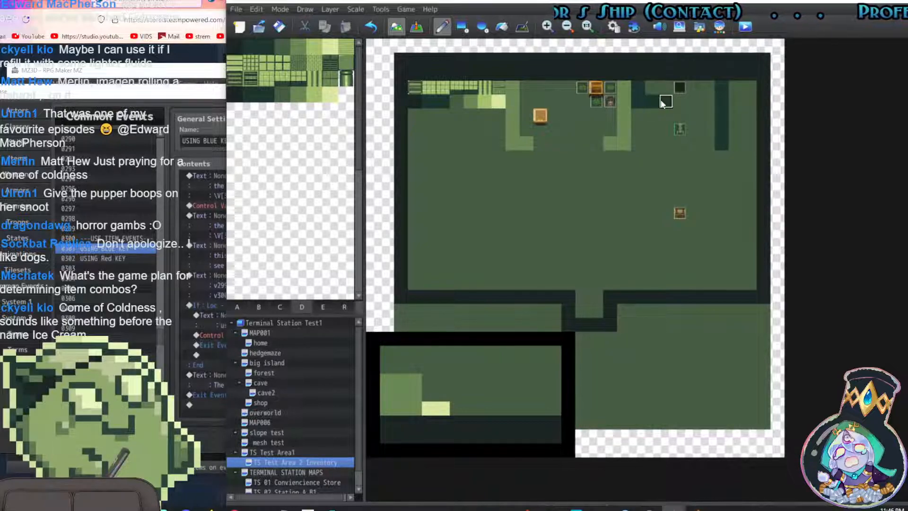
# Move the black doorway event down one tile in line with the new wall row
pyautogui.click(416, 26)
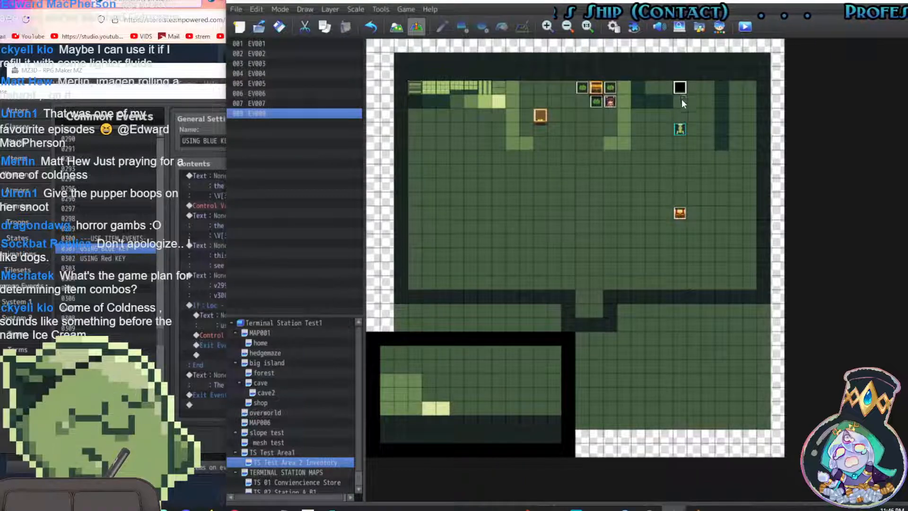
pyautogui.moveTo(681, 89); pyautogui.dragTo(682, 100)
pyautogui.rightClick(645, 94)
pyautogui.click(642, 89)
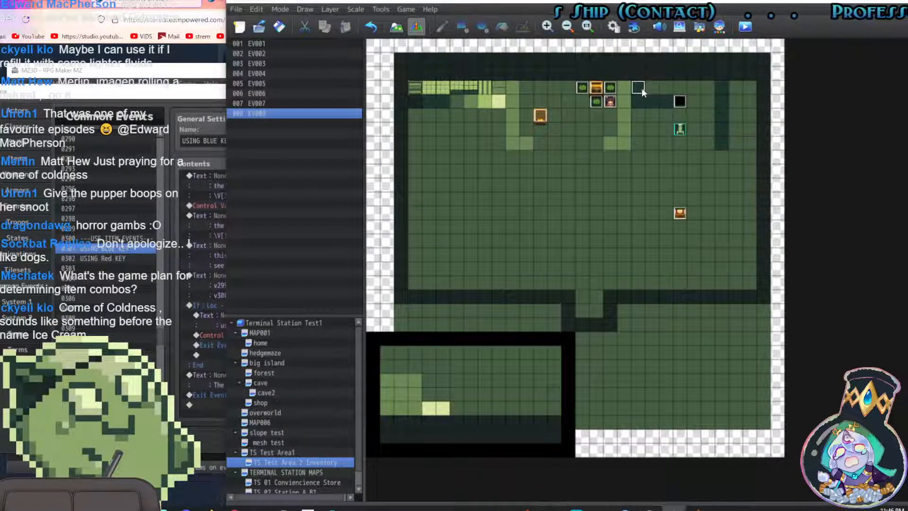
pyautogui.doubleClick(642, 121)
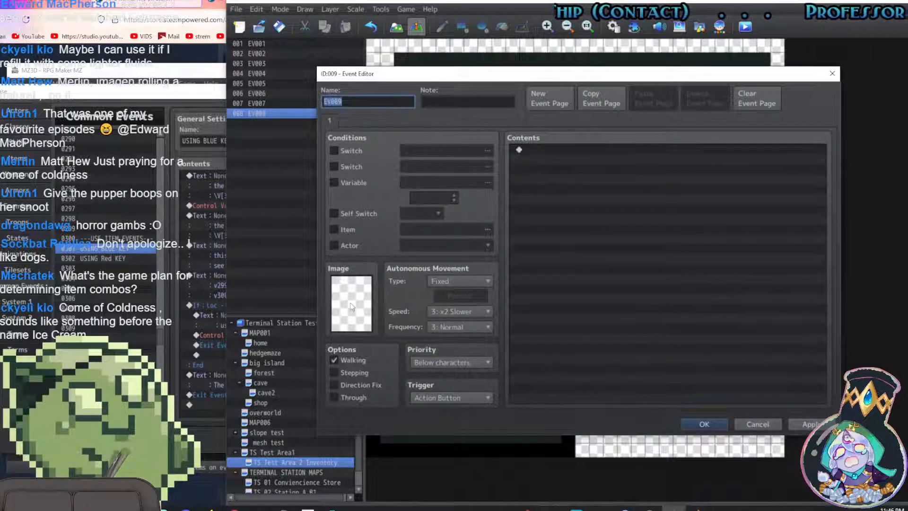
pyautogui.doubleClick(351, 307)
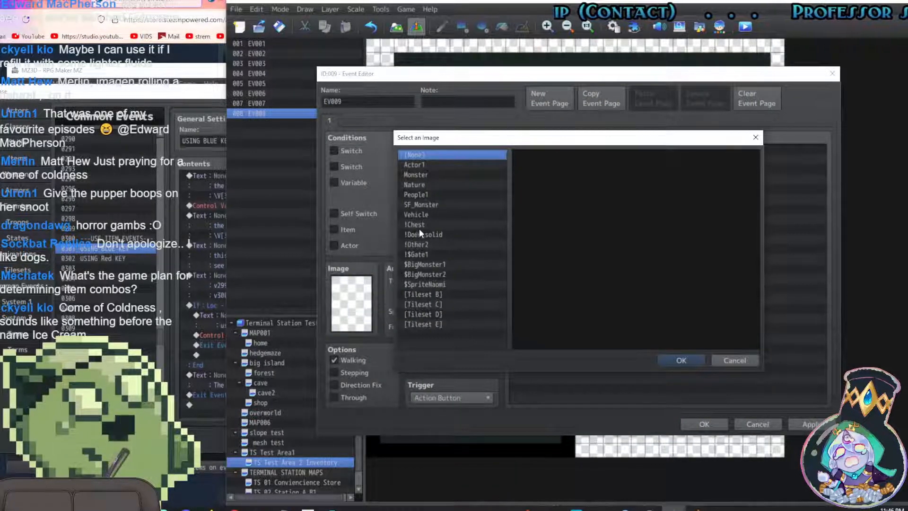
pyautogui.click(423, 253)
pyautogui.click(422, 224)
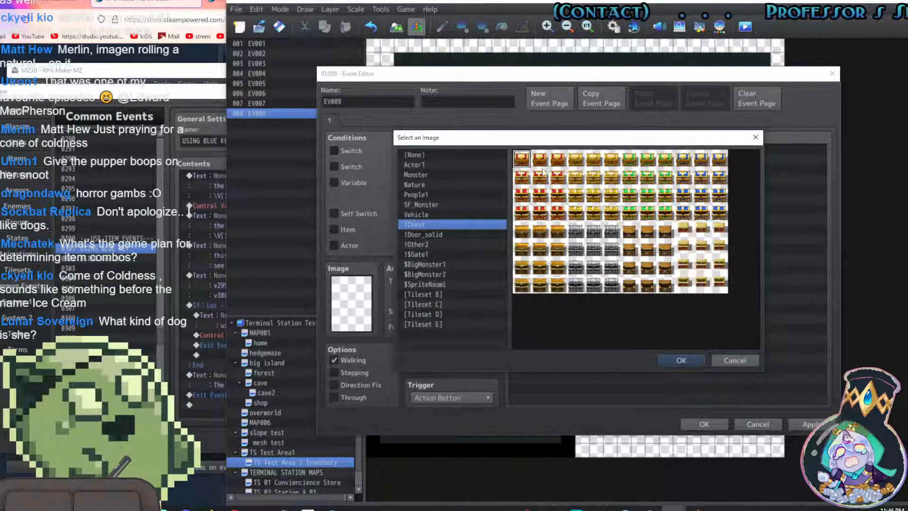
pyautogui.click(595, 163)
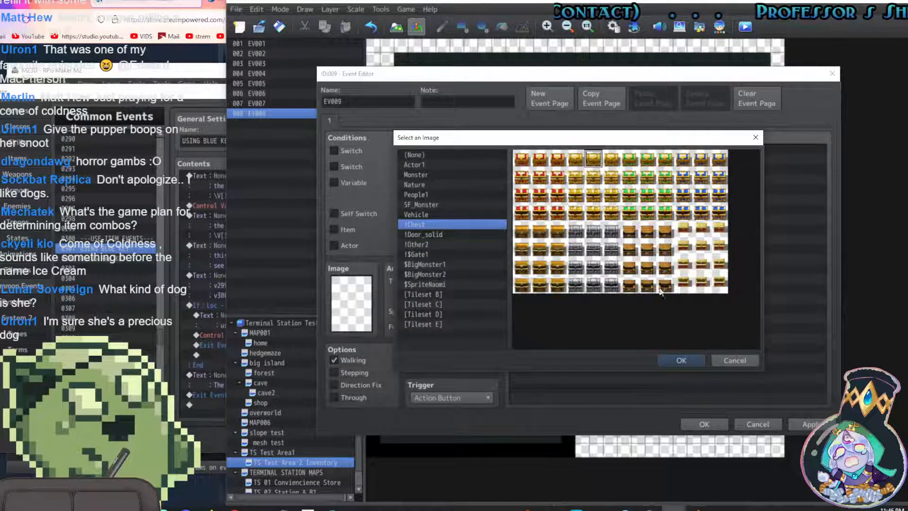
pyautogui.click(694, 359)
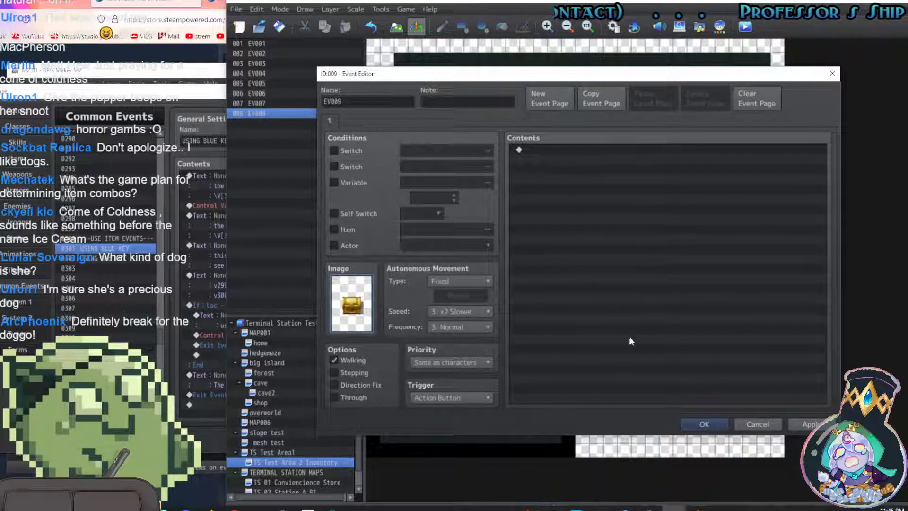
pyautogui.click(819, 426)
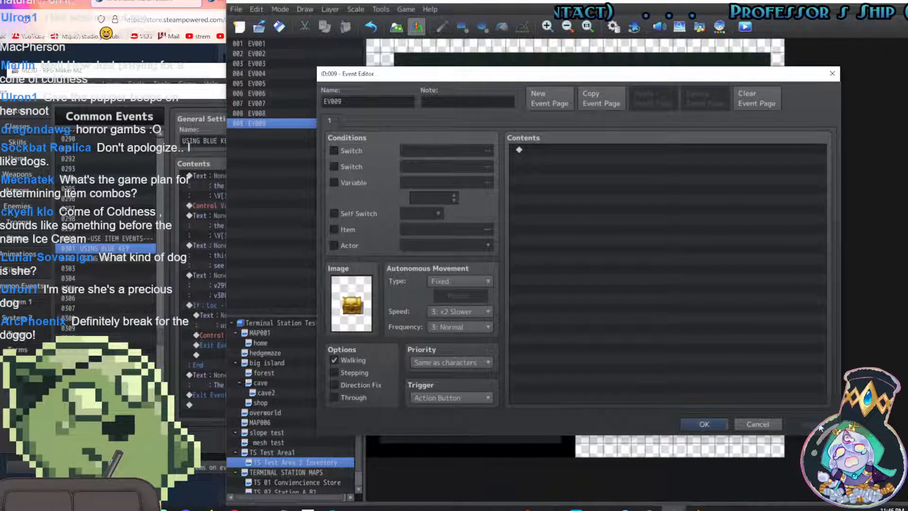
pyautogui.click(761, 427)
pyautogui.press('Delete')
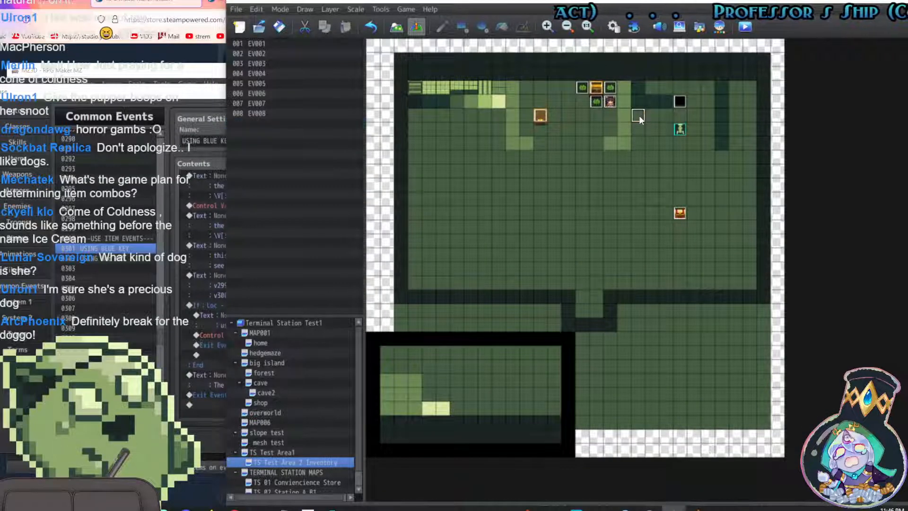
# Create a treasure chest event containing the Empty Lighter on the floor tile below the dark wall row, just east of the light wall column
pyautogui.rightClick(638, 116)
pyautogui.moveTo(727, 256)
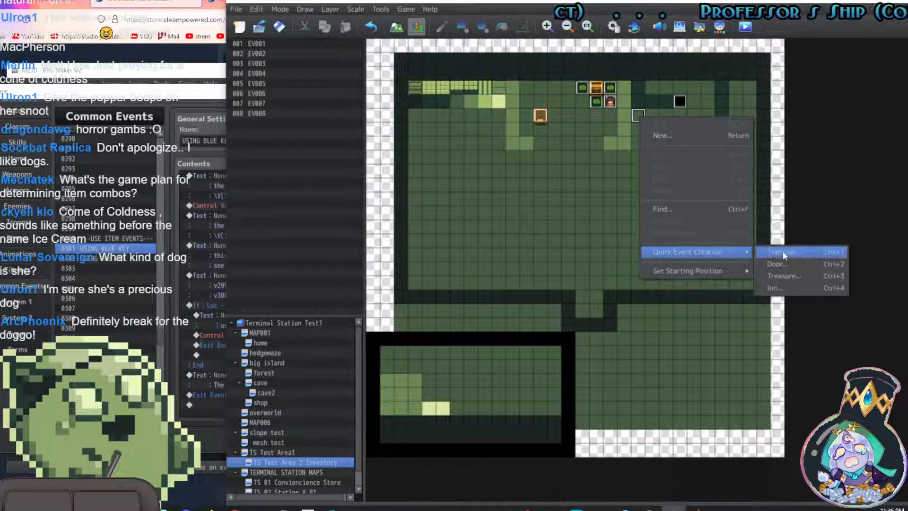
pyautogui.moveTo(711, 271)
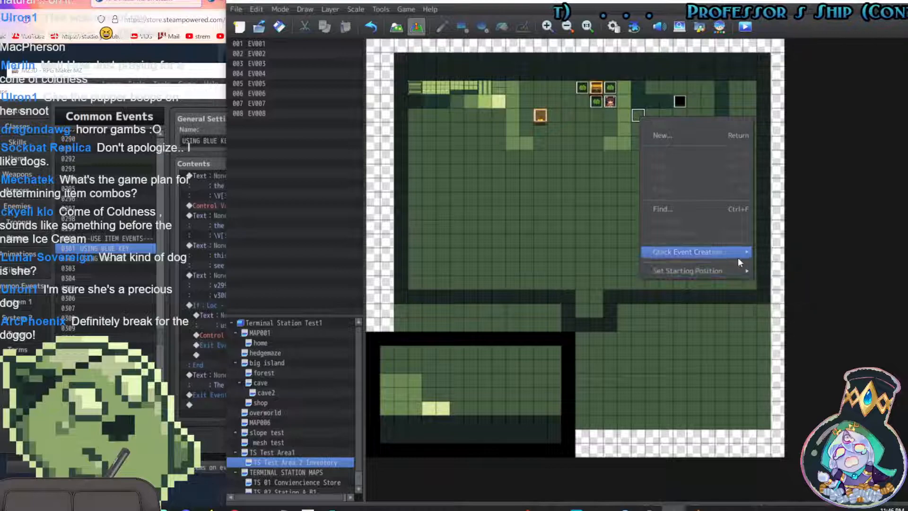
pyautogui.click(787, 277)
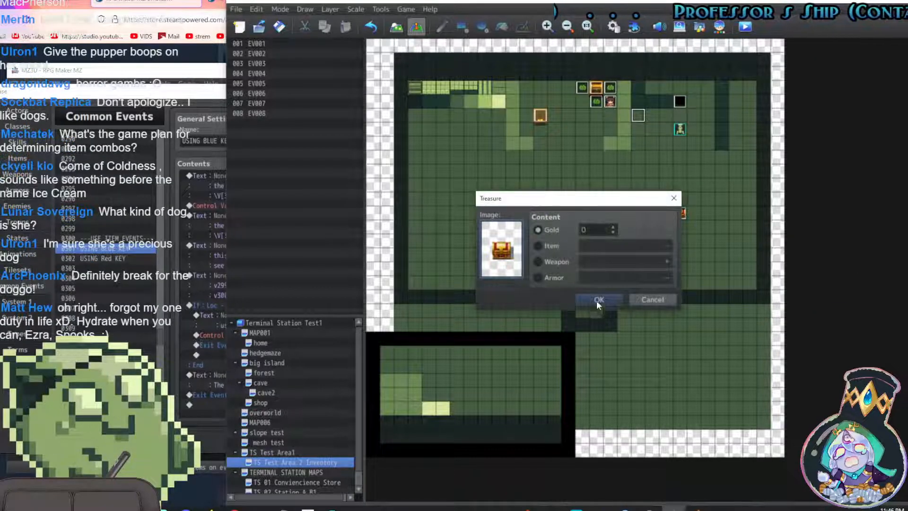
pyautogui.click(538, 245)
pyautogui.click(645, 244)
pyautogui.scroll(-2, 526, 321)
pyautogui.click(517, 260)
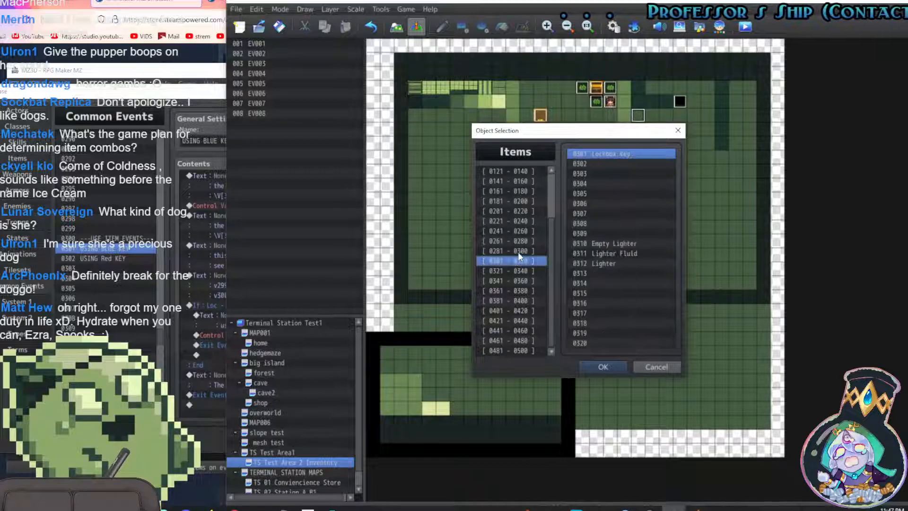
pyautogui.click(609, 244)
pyautogui.click(610, 367)
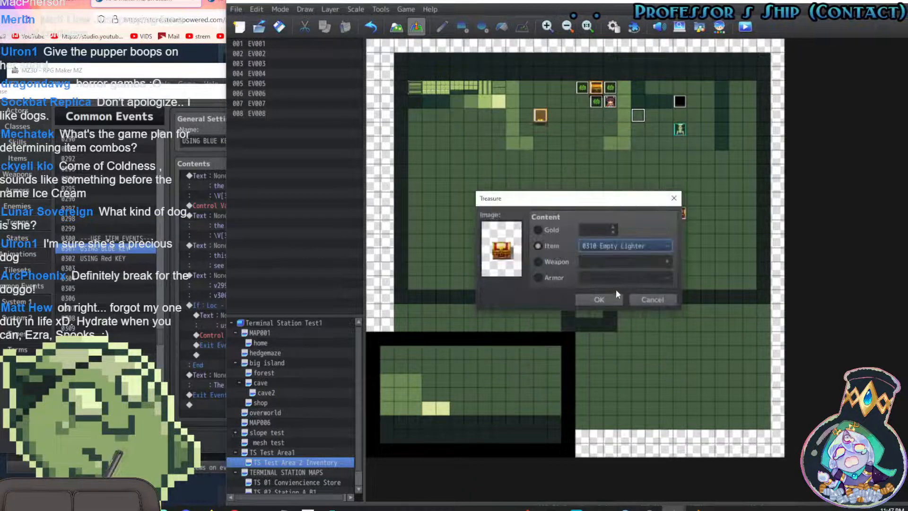
pyautogui.click(611, 303)
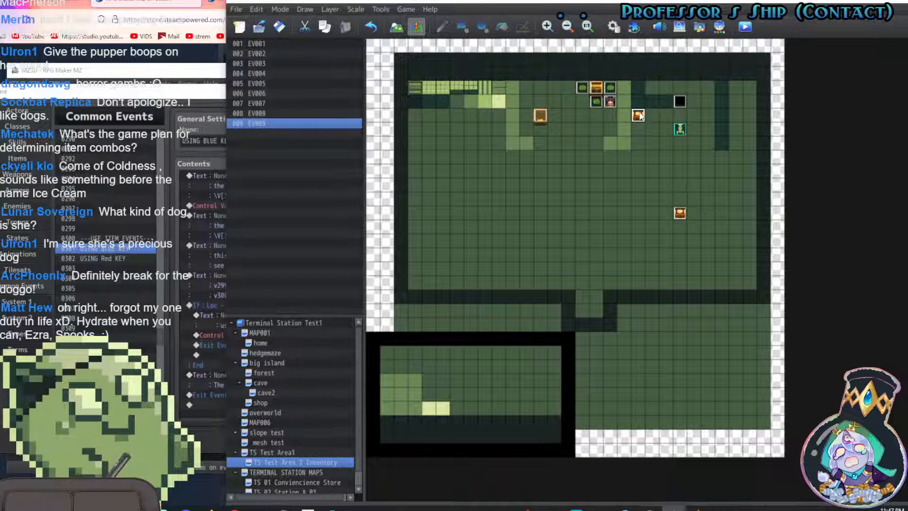
# Paste a copy of the Empty Lighter chest two tiles east and change the item it gives to Lighter Fluid
pyautogui.hotkey('ctrl', 'v')
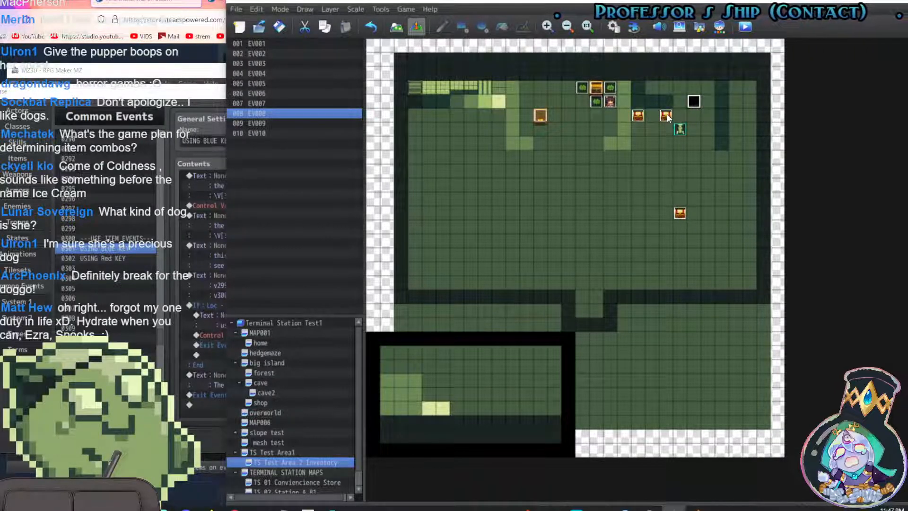
pyautogui.doubleClick(668, 117)
pyautogui.doubleClick(609, 228)
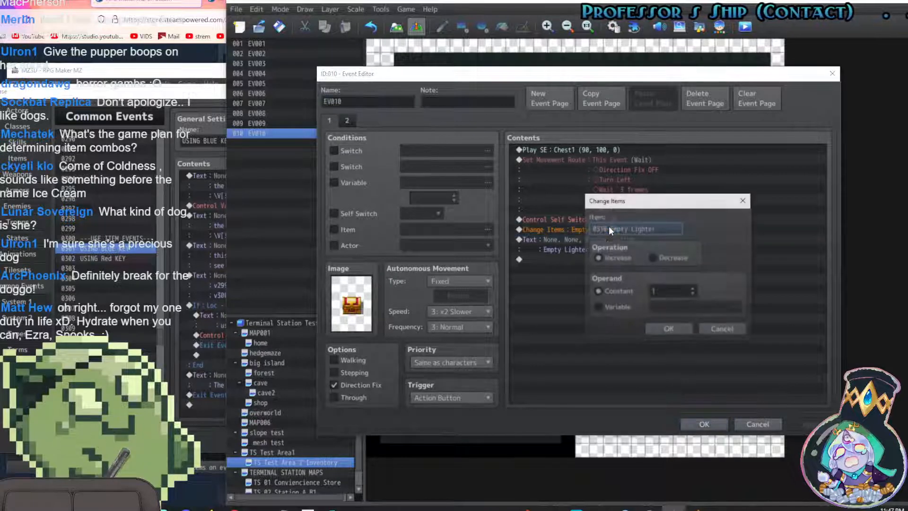
pyautogui.click(628, 231)
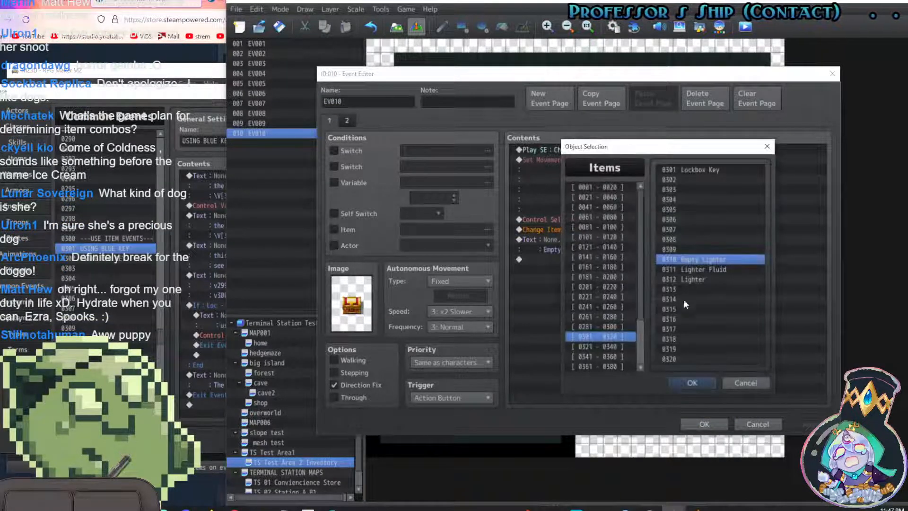
pyautogui.click(706, 269)
pyautogui.click(693, 384)
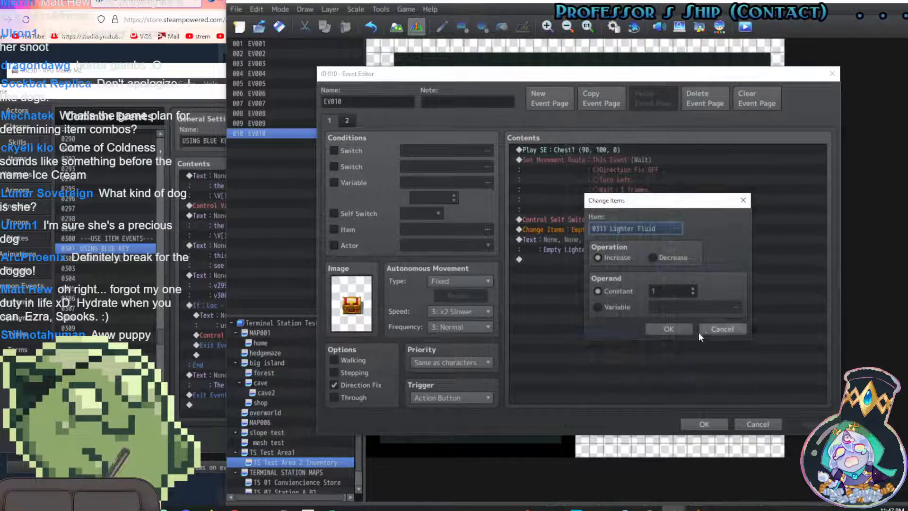
pyautogui.press('Return')
pyautogui.click(809, 424)
pyautogui.click(707, 424)
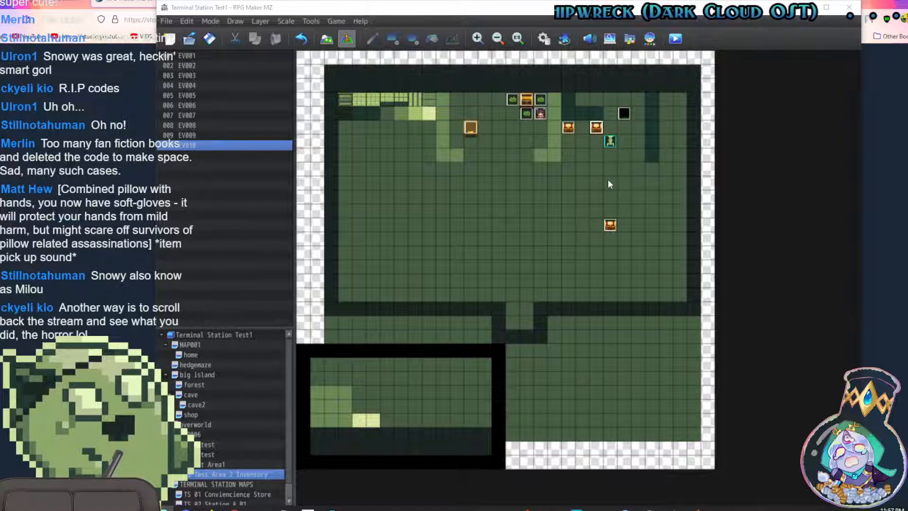
pyautogui.click(679, 39)
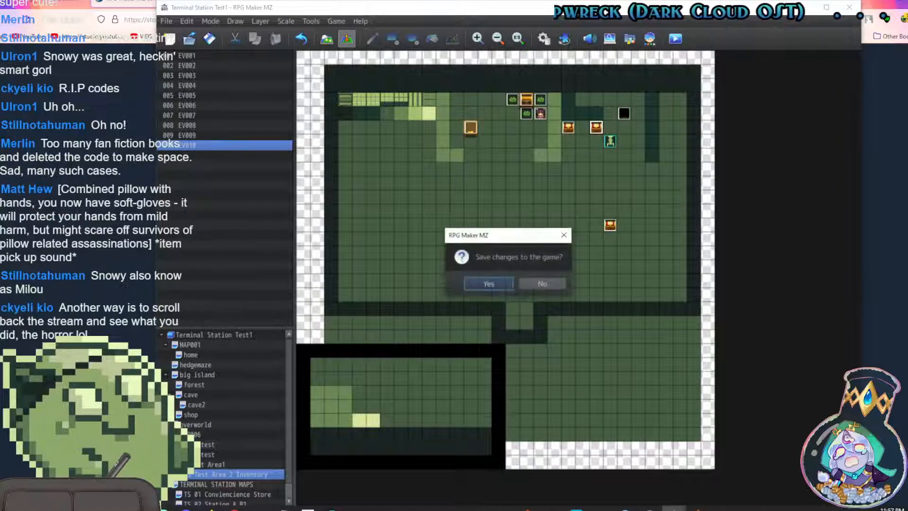
pyautogui.click(543, 283)
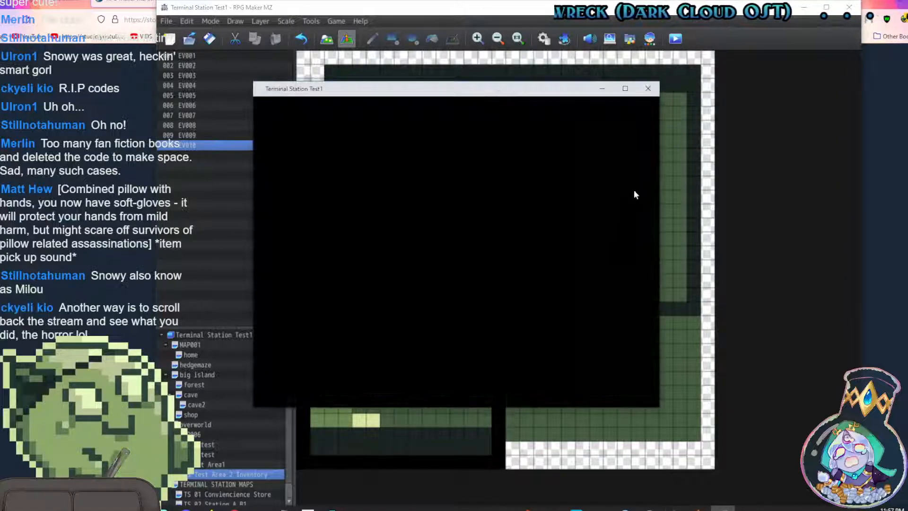
pyautogui.click(648, 89)
# Delete the lone chest in the middle of the room and start a playtest with the changes saved
pyautogui.click(611, 225)
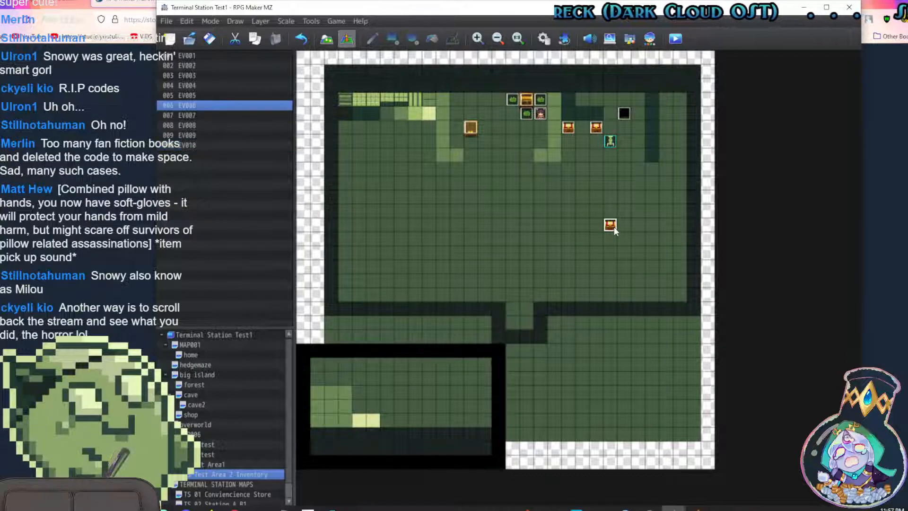
pyautogui.press('Delete')
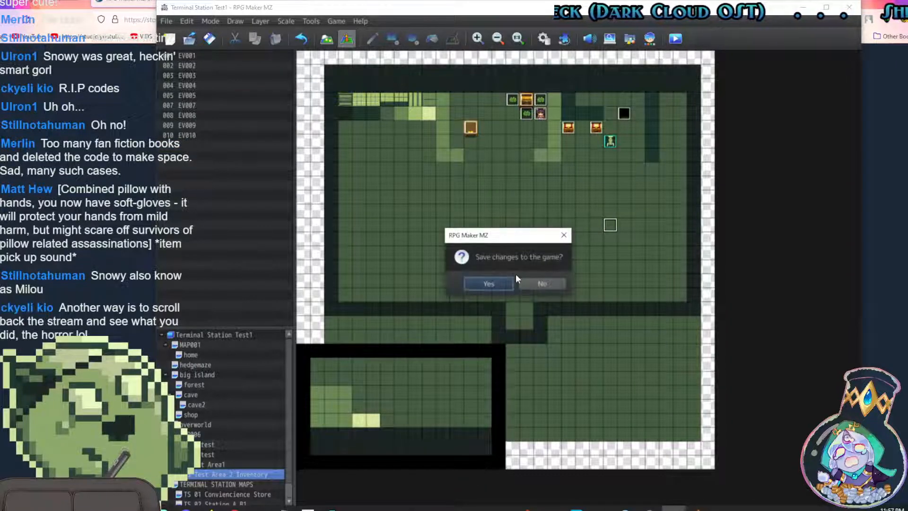
pyautogui.click(490, 283)
pyautogui.hotkey('ctrl', 'r')
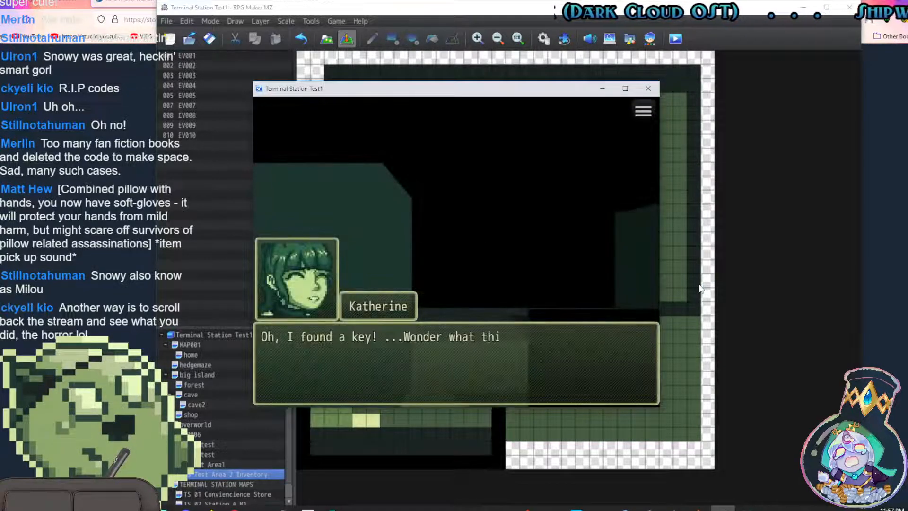
# Dismiss the key dialogue in the playtest and open the chest next to the light wall
pyautogui.press('Return')
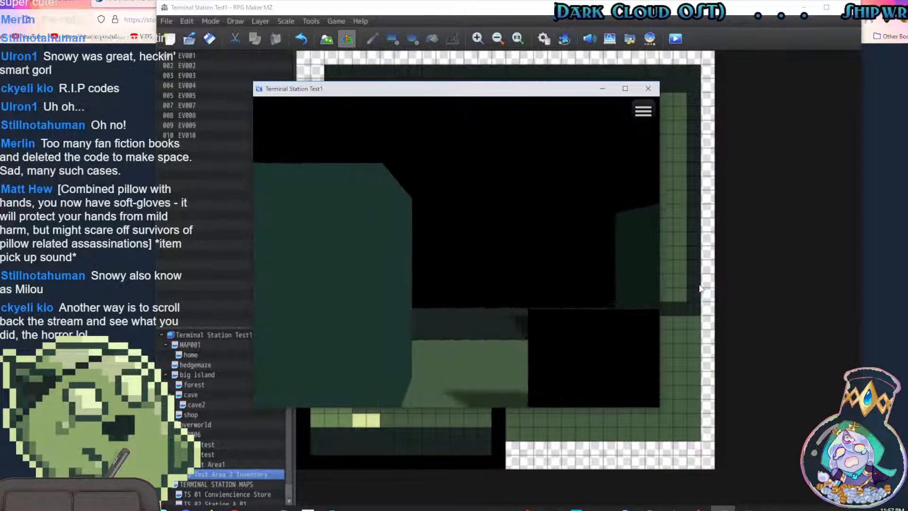
pyautogui.press('Down')
pyautogui.press('Left')
pyautogui.press('Up')
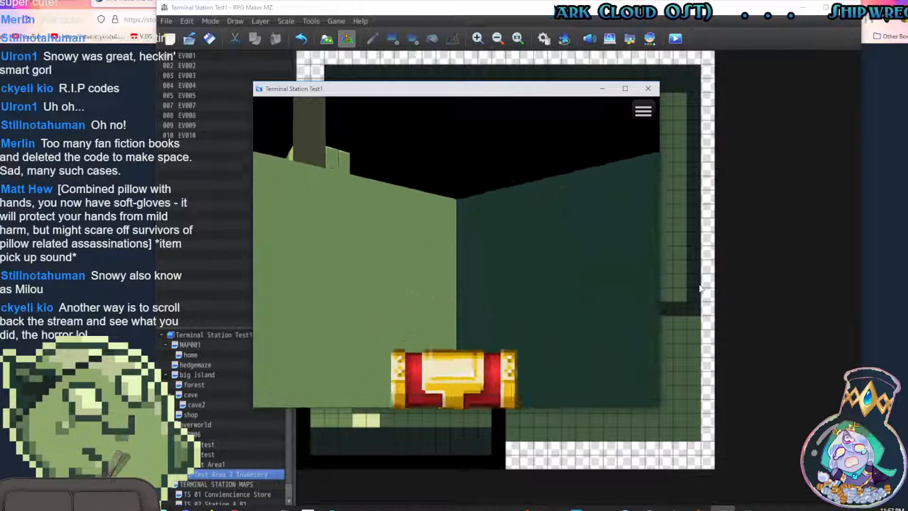
pyautogui.press('Return')
pyautogui.press('Return')
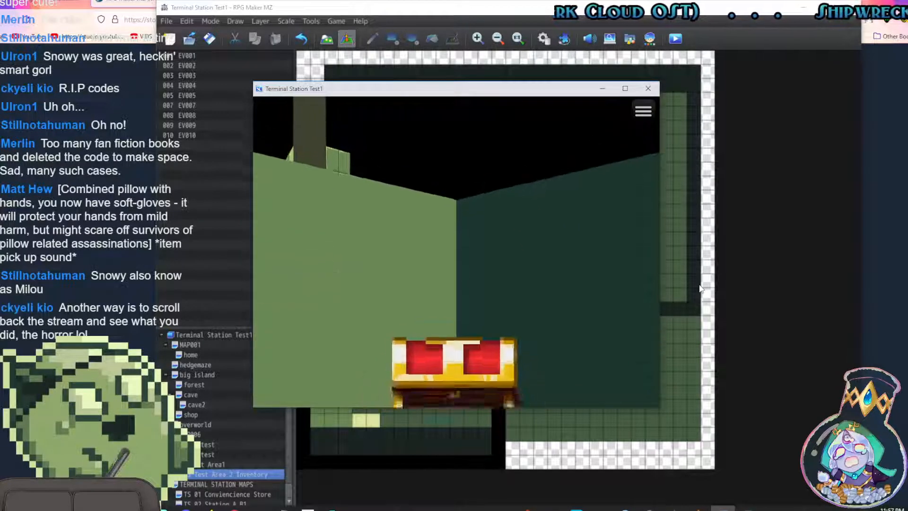
# Walk to the second chest in front of the dark wall, open it and dismiss its message
pyautogui.press('Down')
pyautogui.press('Left')
pyautogui.press('Right')
pyautogui.press('Up')
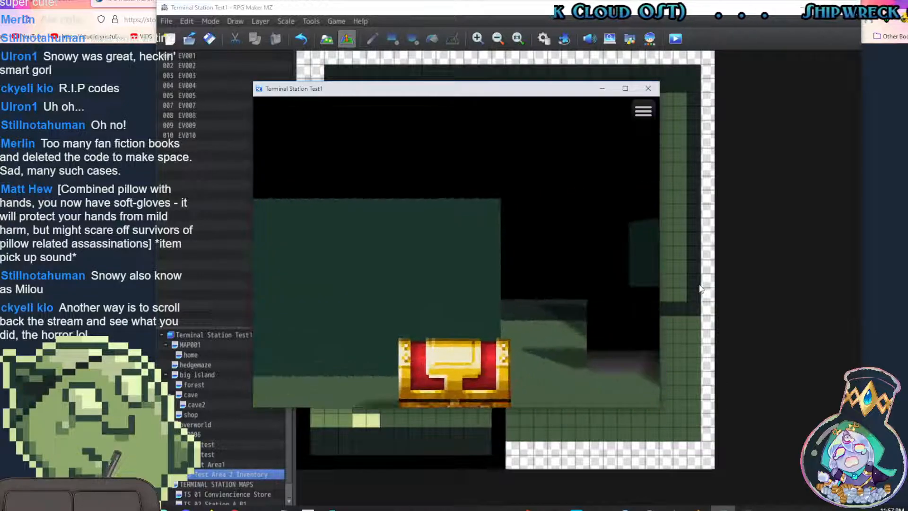
pyautogui.press('Return')
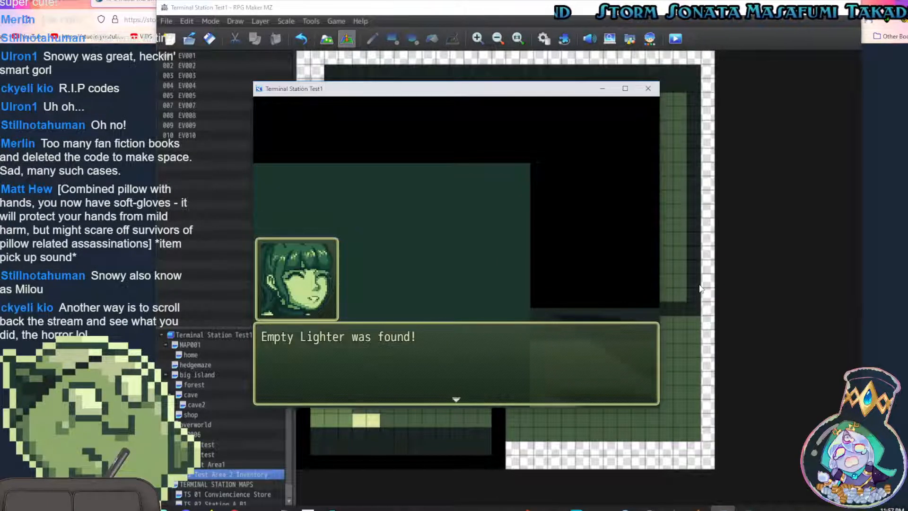
pyautogui.press('Return')
# Walk away from the chests, view the inventory's regular items and use the Lighter Fluid
pyautogui.press('Down')
pyautogui.press('Right')
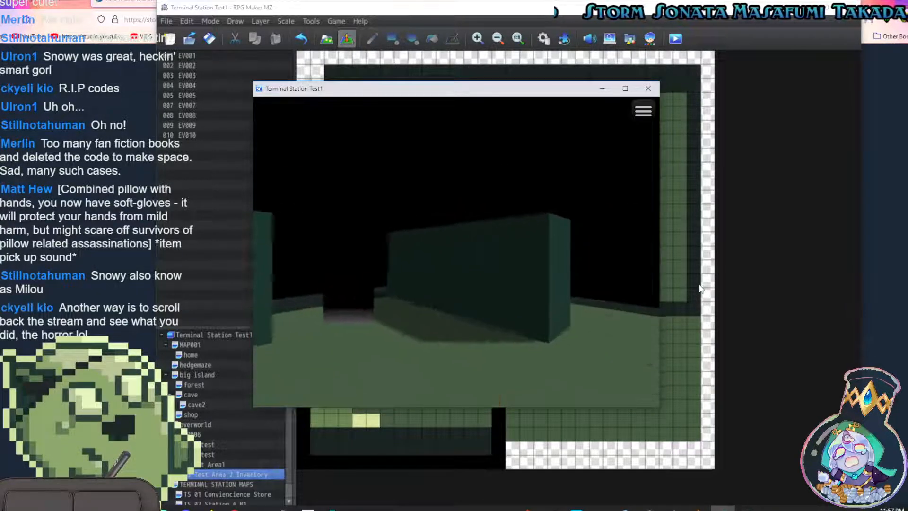
pyautogui.press('Up')
pyautogui.press('Escape')
pyautogui.press('Return')
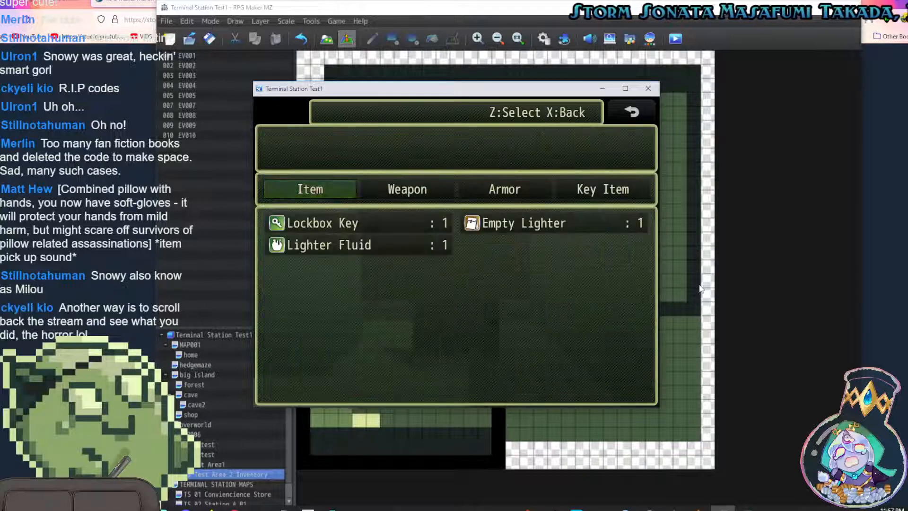
pyautogui.press('Return')
pyautogui.press('Down')
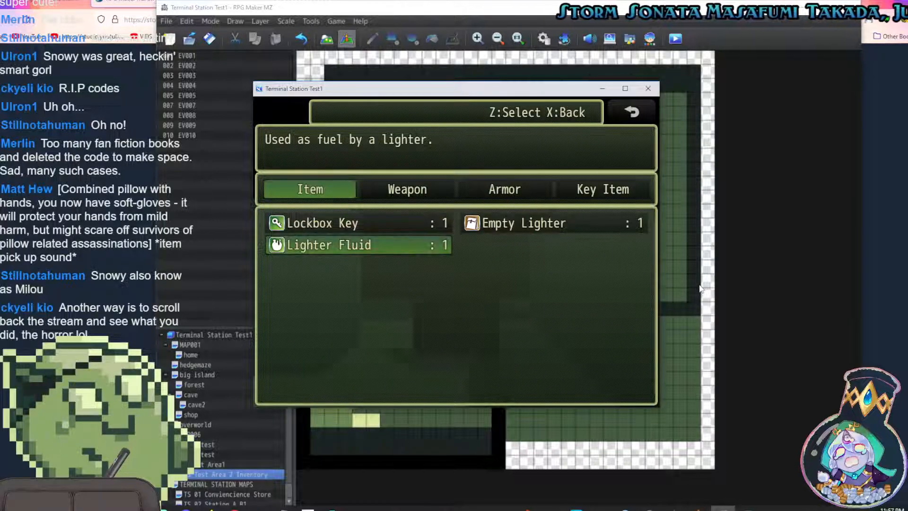
pyautogui.press('Return')
# View the Empty Lighter's description, try using the Lockbox Key and end the playtest
pyautogui.press('Up')
pyautogui.press('Right')
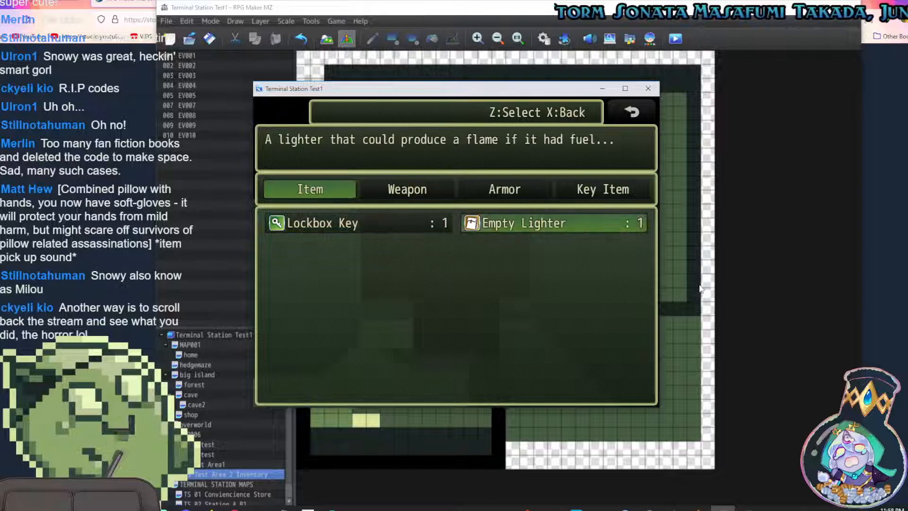
pyautogui.press('Left')
pyautogui.press('Return')
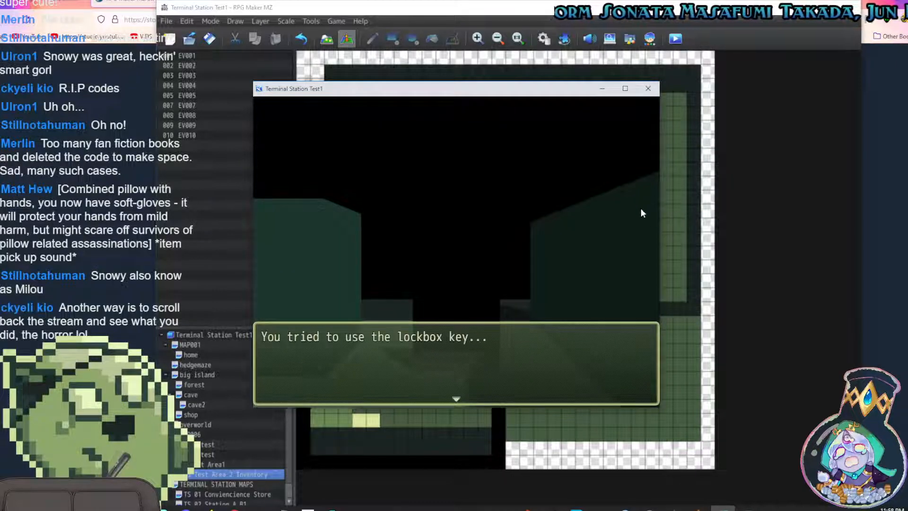
pyautogui.click(653, 91)
# Set Consumable to No for the Lighter, Lighter Fluid and Empty Lighter items in the database
pyautogui.click(544, 38)
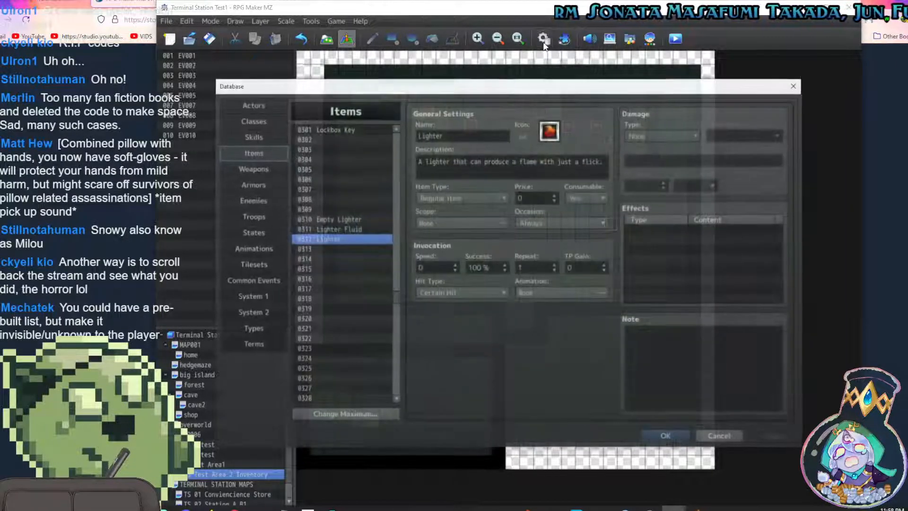
pyautogui.click(588, 194)
pyautogui.click(574, 223)
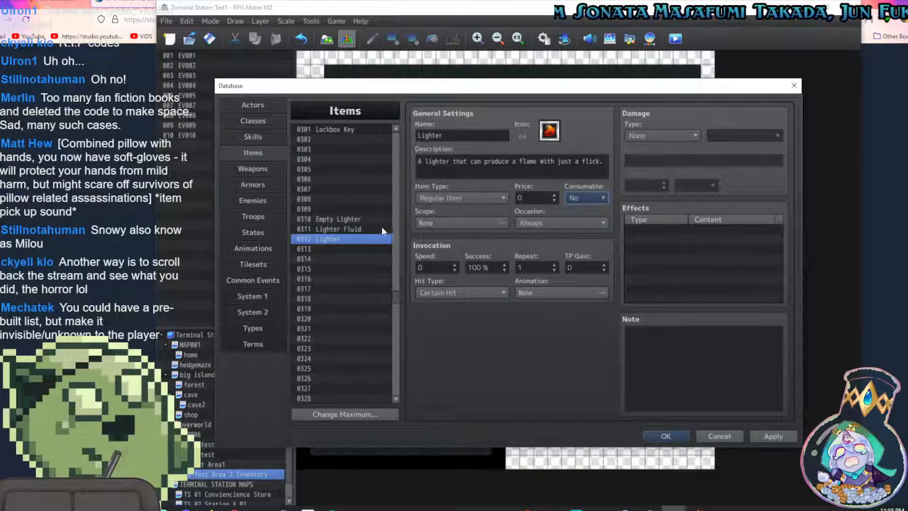
pyautogui.click(359, 229)
pyautogui.click(586, 198)
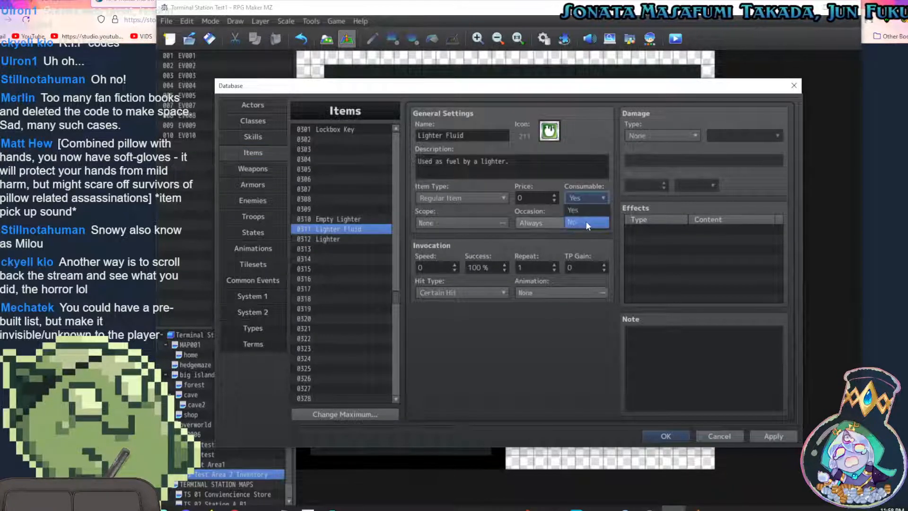
pyautogui.click(586, 221)
pyautogui.click(339, 220)
pyautogui.click(588, 199)
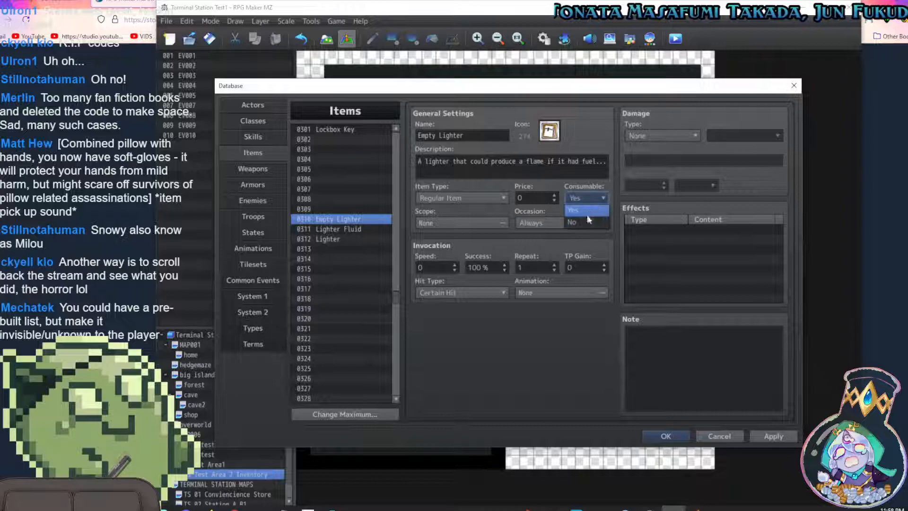
pyautogui.click(590, 225)
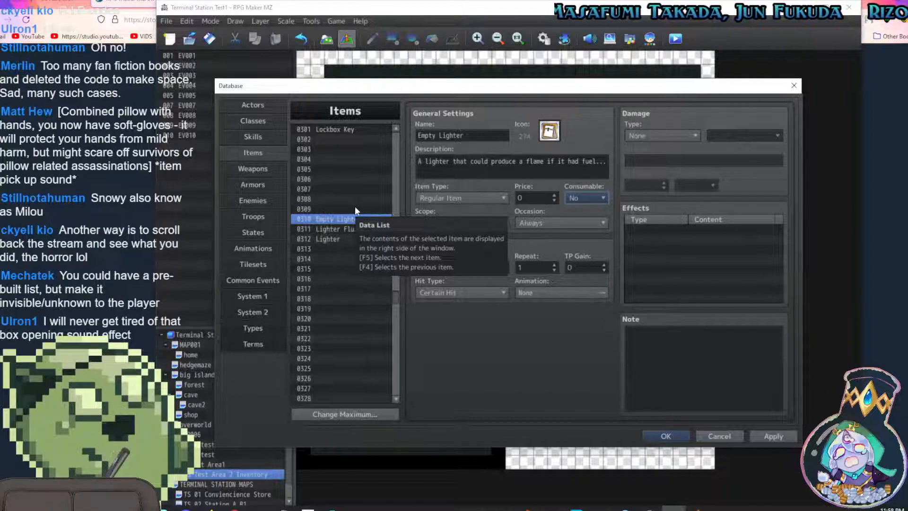
# Move the "------ITEMS------" heading entry from item slot 0300 to slot 0299, leaving 0300 empty
pyautogui.scroll(1, 355, 205)
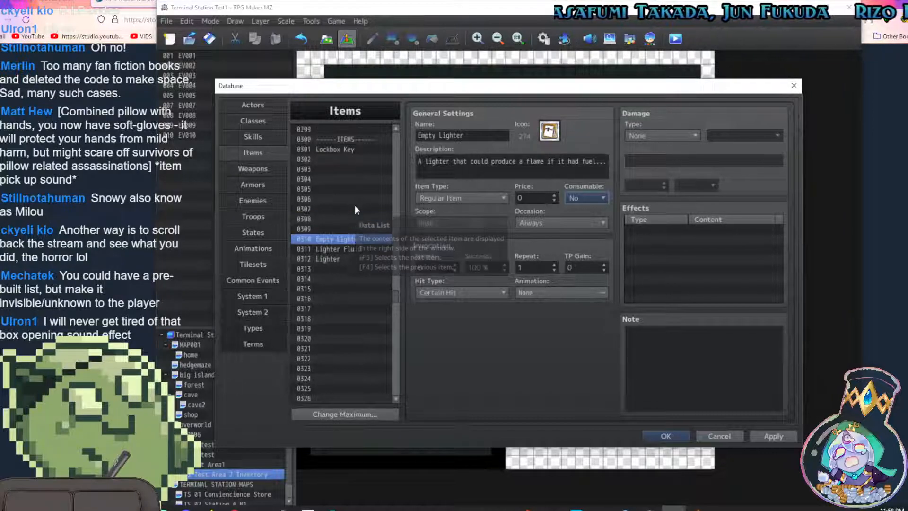
pyautogui.scroll(2, 350, 191)
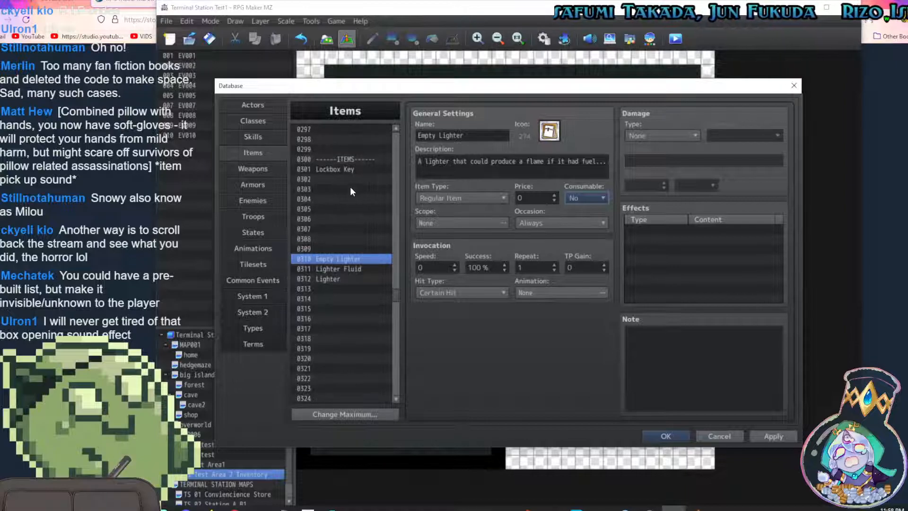
pyautogui.click(344, 160)
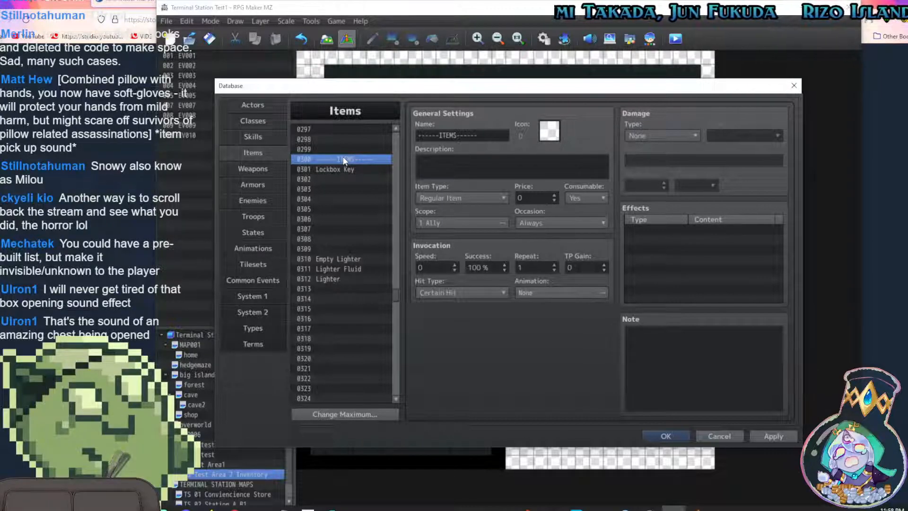
pyautogui.click(345, 147)
pyautogui.hotkey('ctrl', 'v')
pyautogui.click(347, 160)
pyautogui.press('Delete')
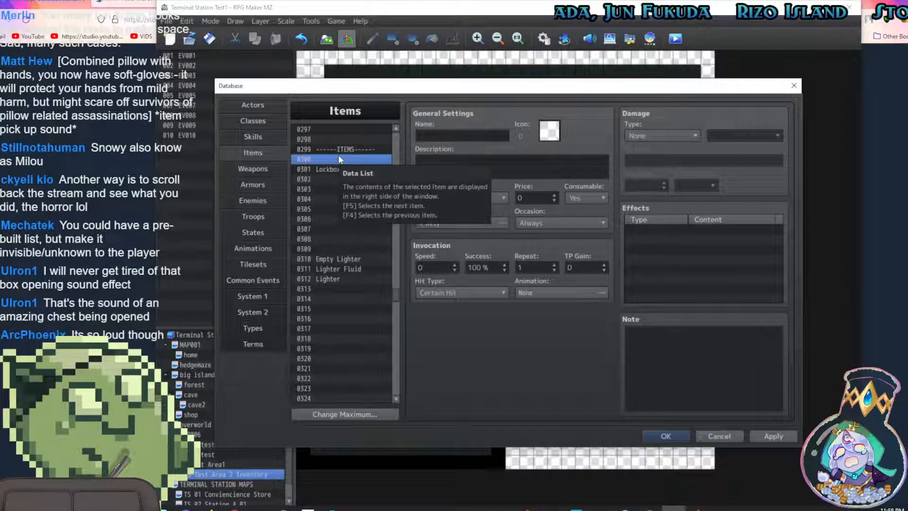
# Move the "-ITEM COMMON EVENTS-" heading entry from common event slot 0300 to slot 0299, leaving 0300 empty
pyautogui.click(265, 281)
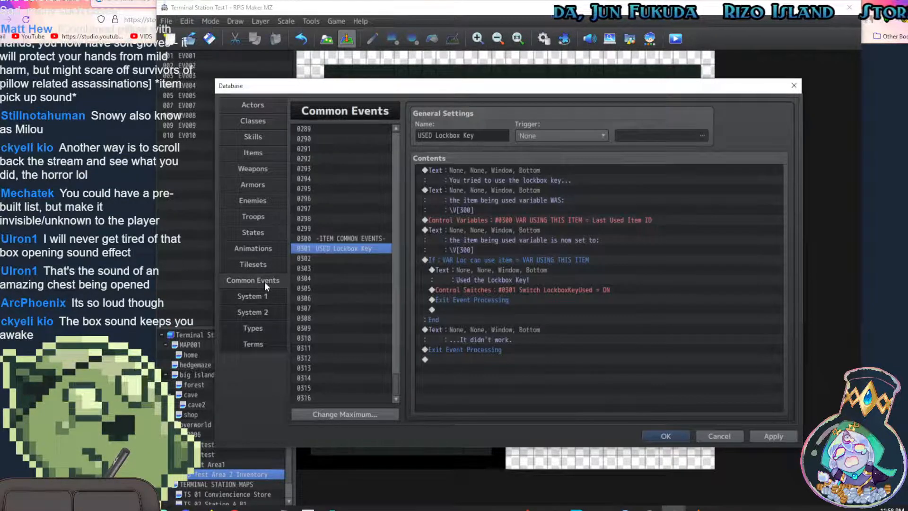
pyautogui.scroll(2, 341, 246)
pyautogui.click(351, 238)
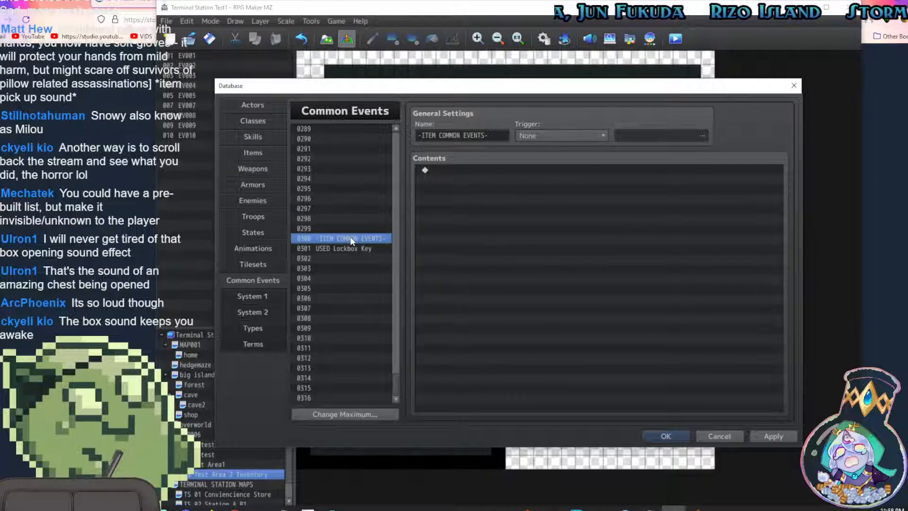
pyautogui.hotkey('ctrl', 'c')
pyautogui.click(346, 228)
pyautogui.hotkey('ctrl', 'v')
pyautogui.click(344, 238)
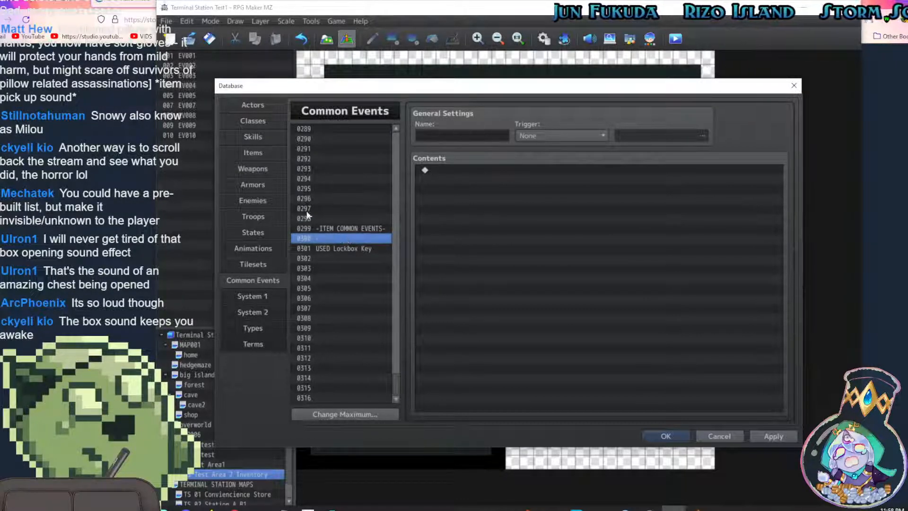
# Name the empty item in slot 0300 "COMBINE ITEMS" and leave its icon blank
pyautogui.click(253, 152)
pyautogui.click(473, 166)
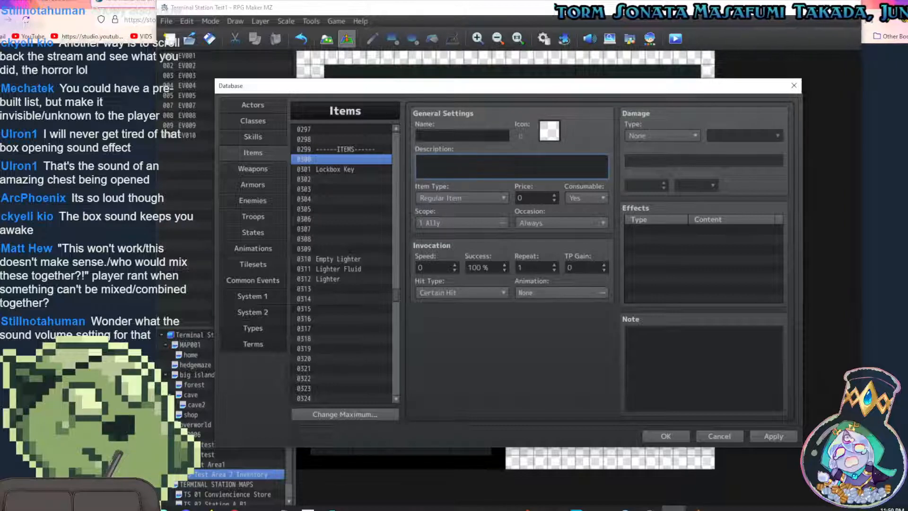
pyautogui.click(462, 136)
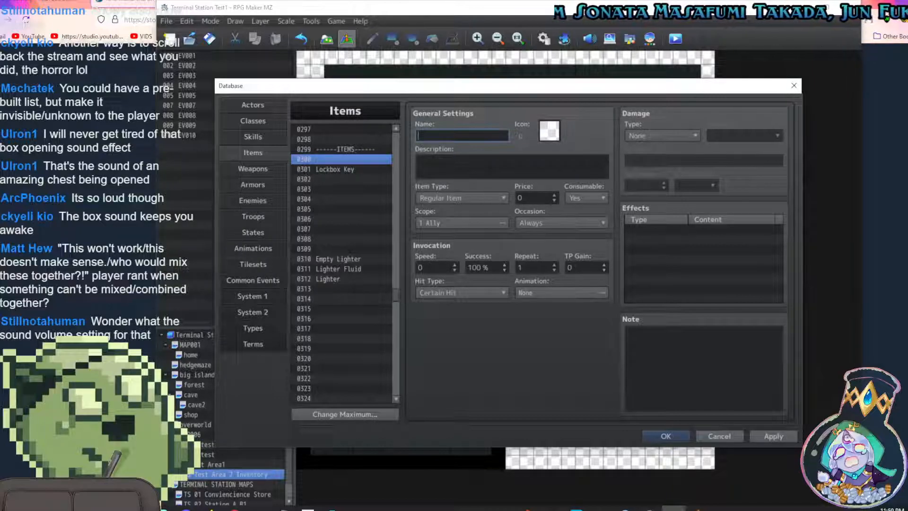
pyautogui.write('COMBINE ITEM')
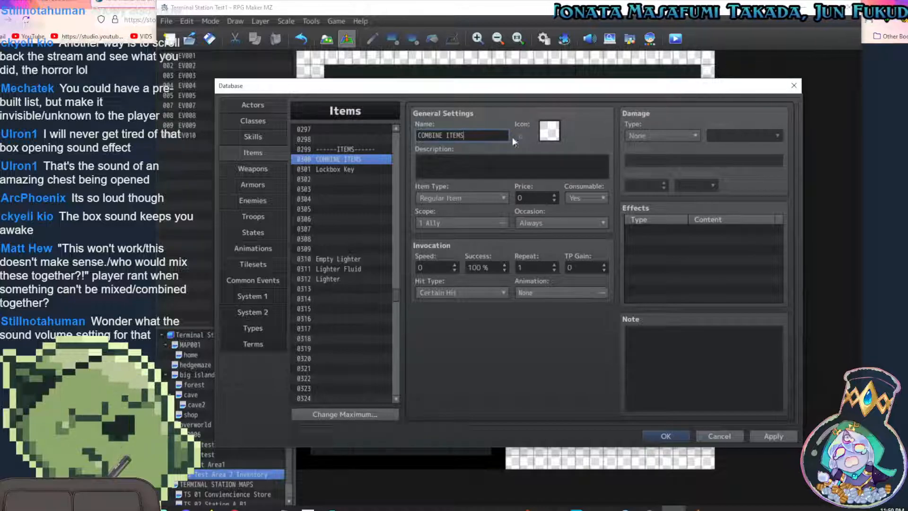
pyautogui.write('S')
pyautogui.click(548, 136)
pyautogui.doubleClick(549, 137)
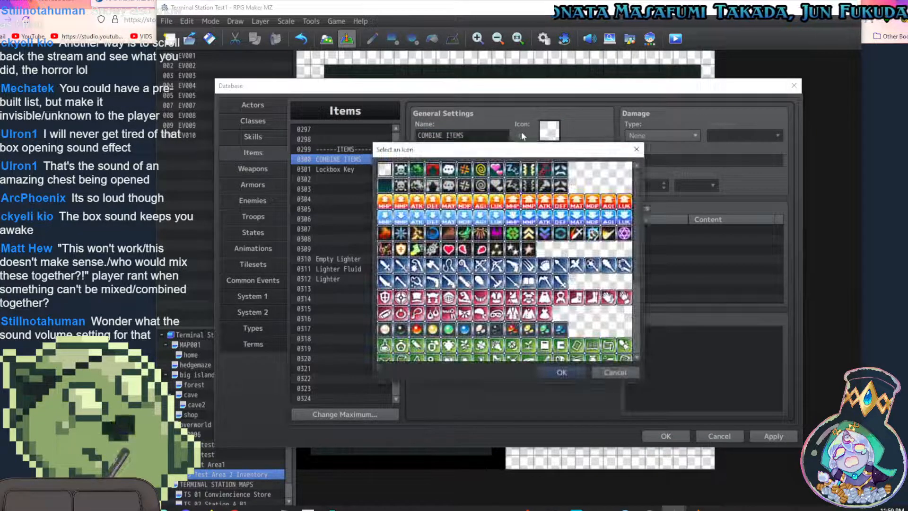
pyautogui.click(637, 149)
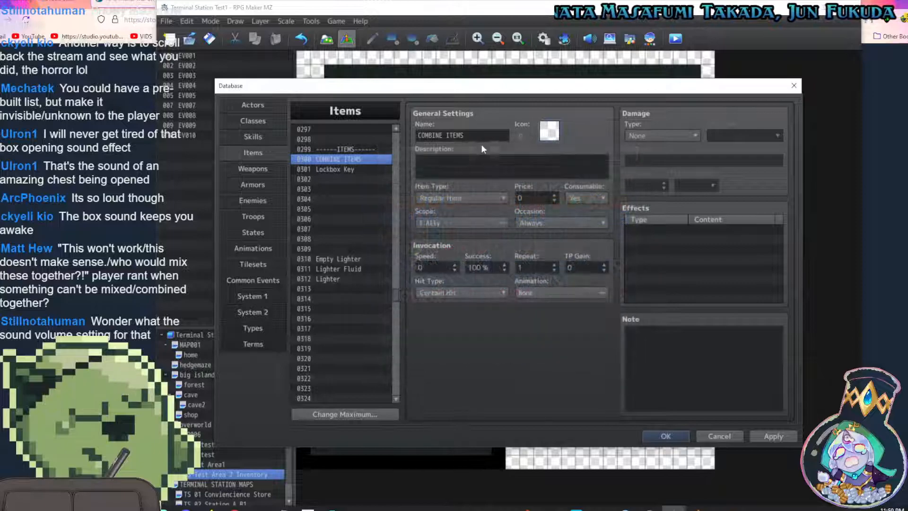
# Set the COMBINE ITEMS item's Consumable option to No and its Scope to None
pyautogui.click(596, 196)
pyautogui.click(583, 221)
pyautogui.click(479, 223)
pyautogui.click(404, 238)
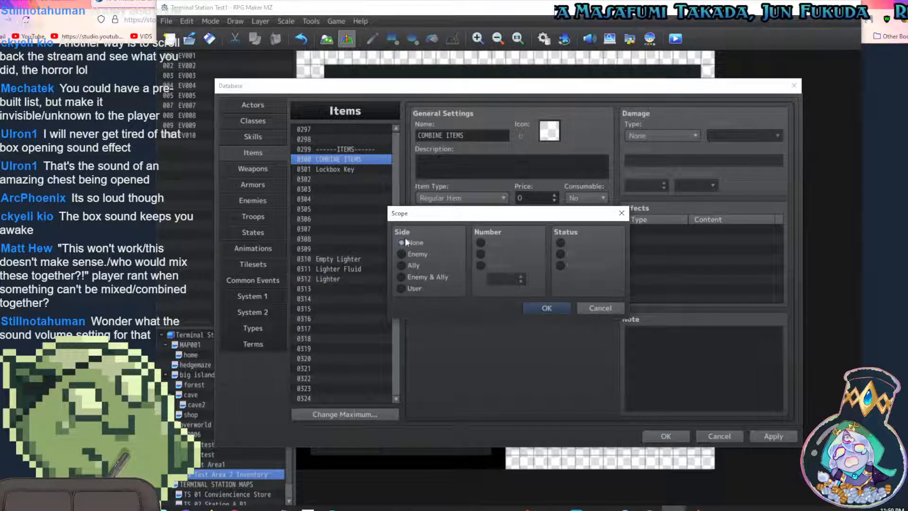
pyautogui.click(564, 303)
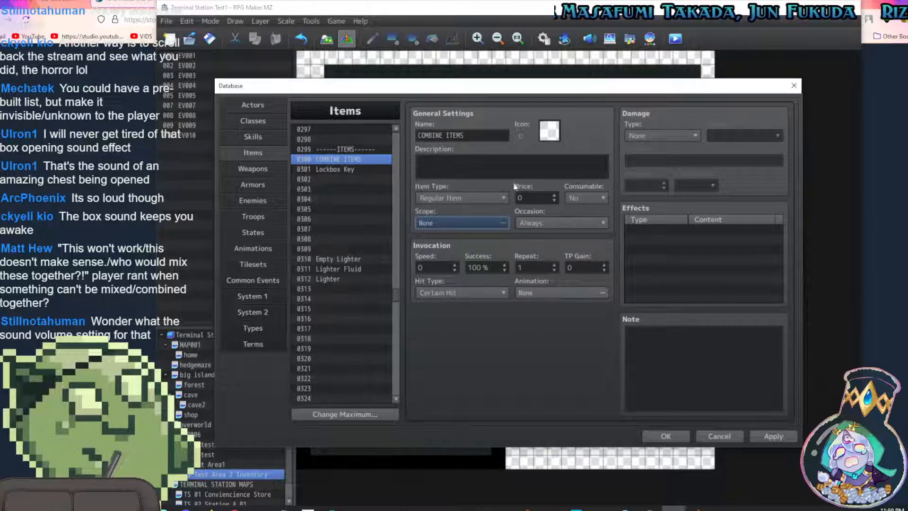
# Enter "Combine two items to make new item." as the description of COMBINE ITEMS
pyautogui.click(492, 167)
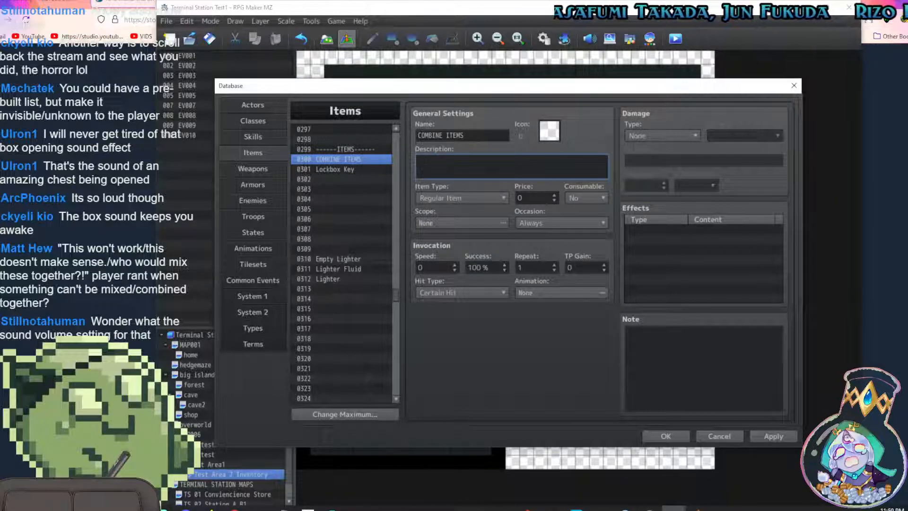
pyautogui.write('Combine ')
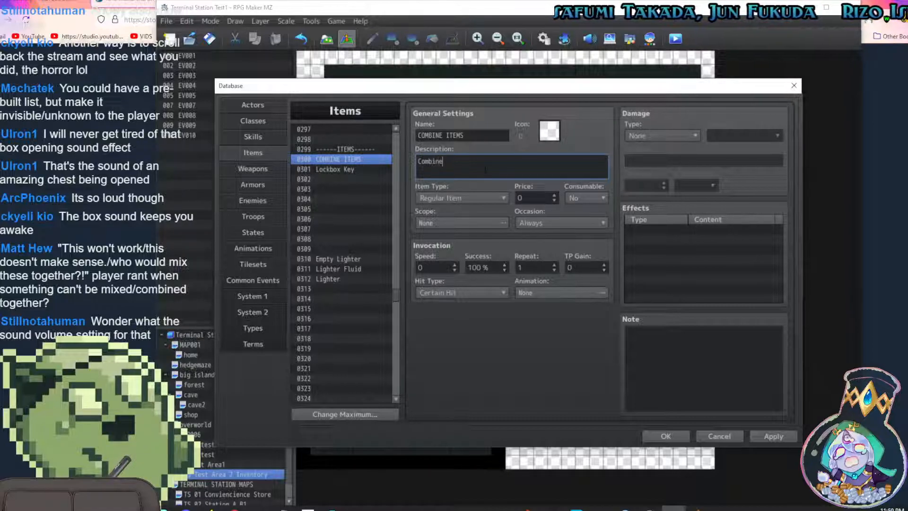
pyautogui.write('two items to make n')
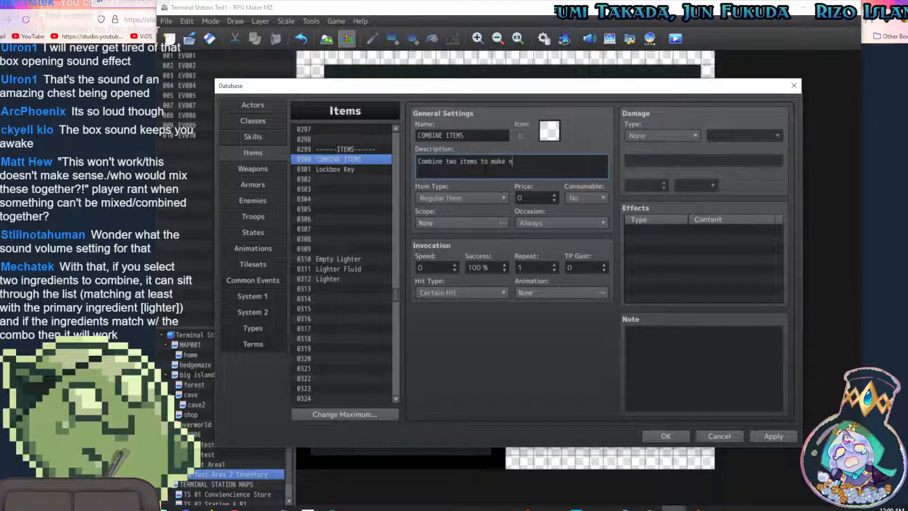
pyautogui.write('ew item')
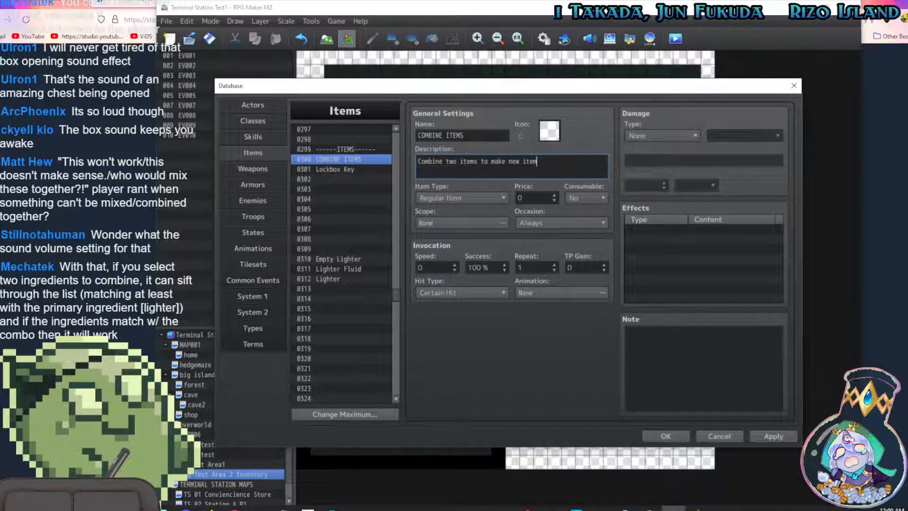
pyautogui.write('.')
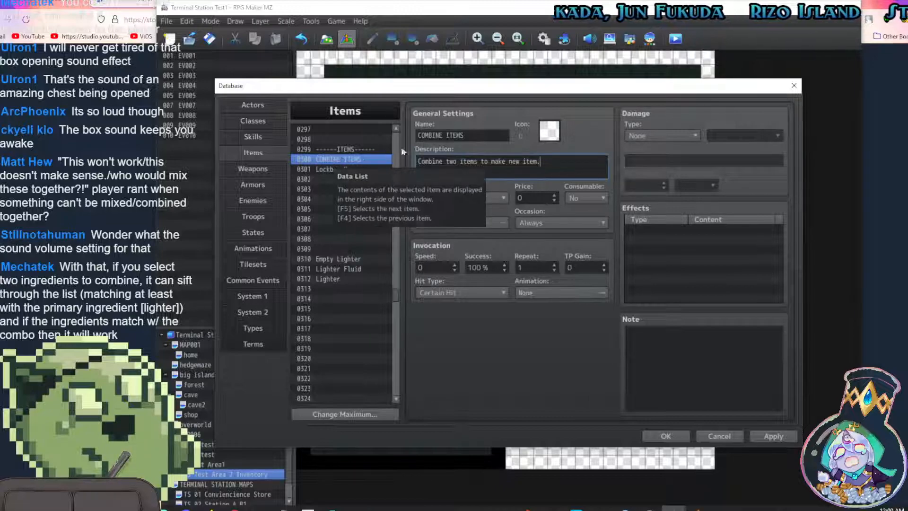
# Add a Common Event effect to COMBINE ITEMS that calls common event 0300
pyautogui.doubleClick(662, 228)
pyautogui.click(709, 191)
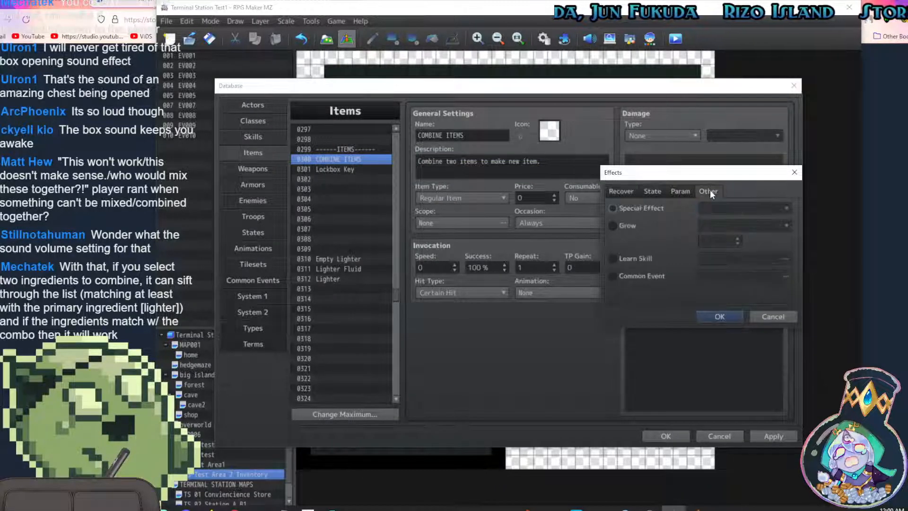
pyautogui.click(630, 277)
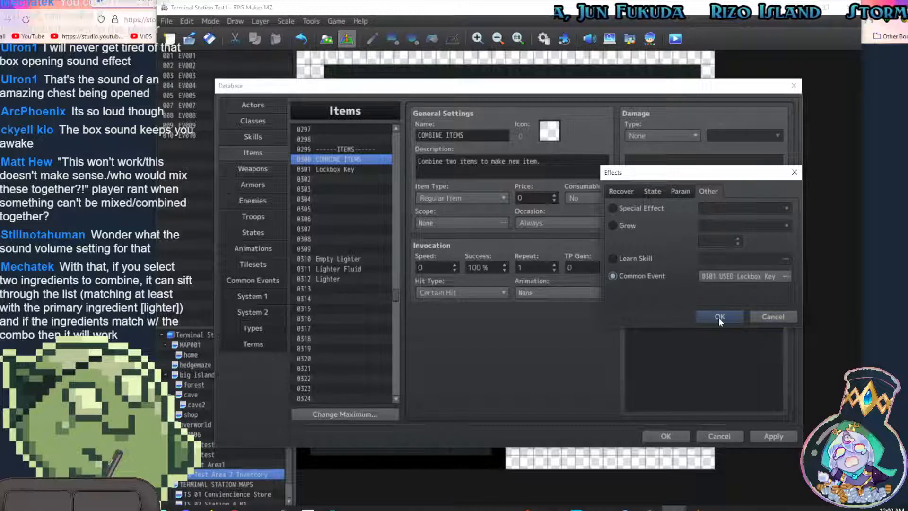
pyautogui.click(786, 276)
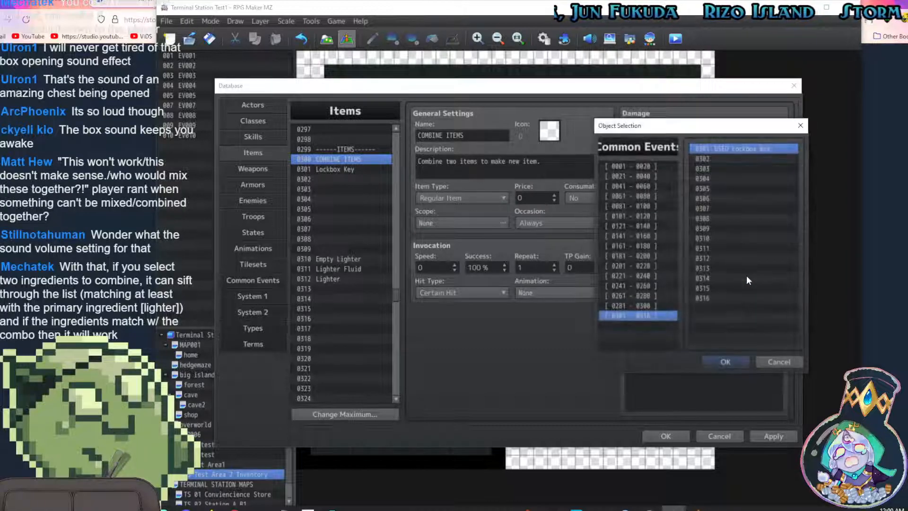
pyautogui.click(648, 306)
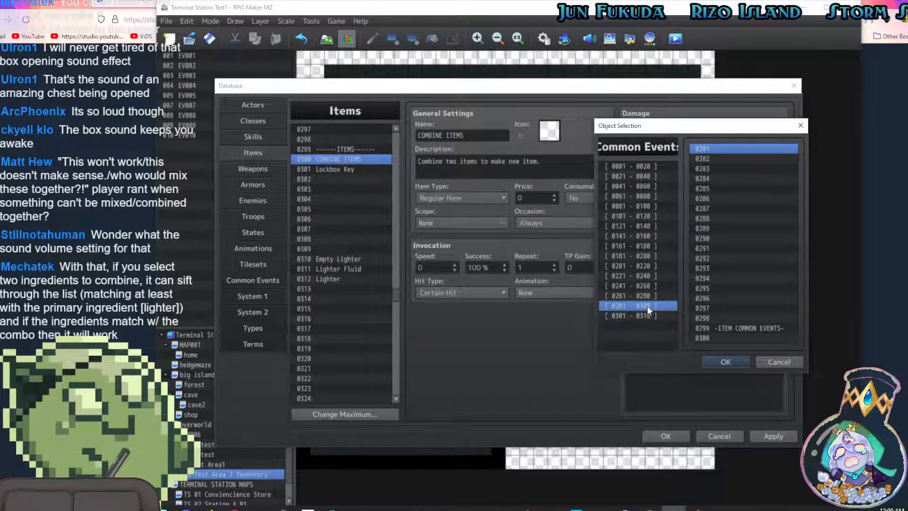
pyautogui.click(728, 338)
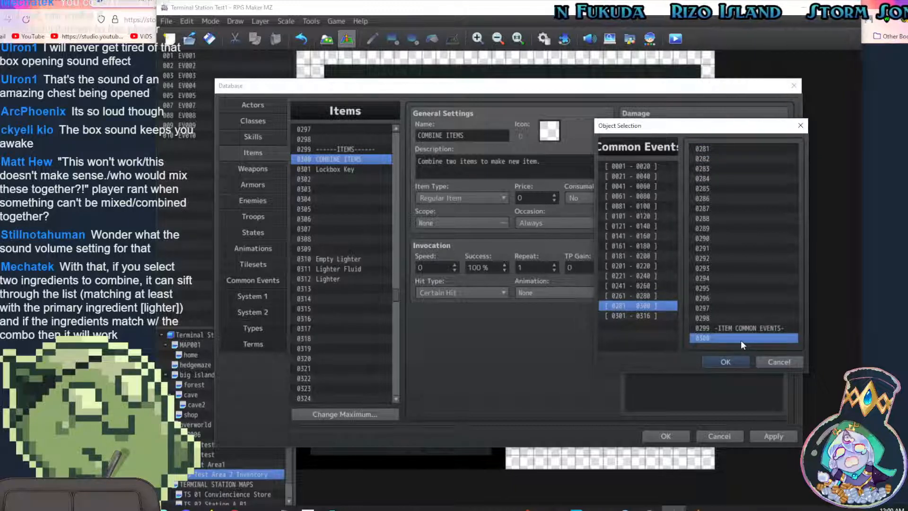
pyautogui.doubleClick(740, 340)
pyautogui.click(725, 314)
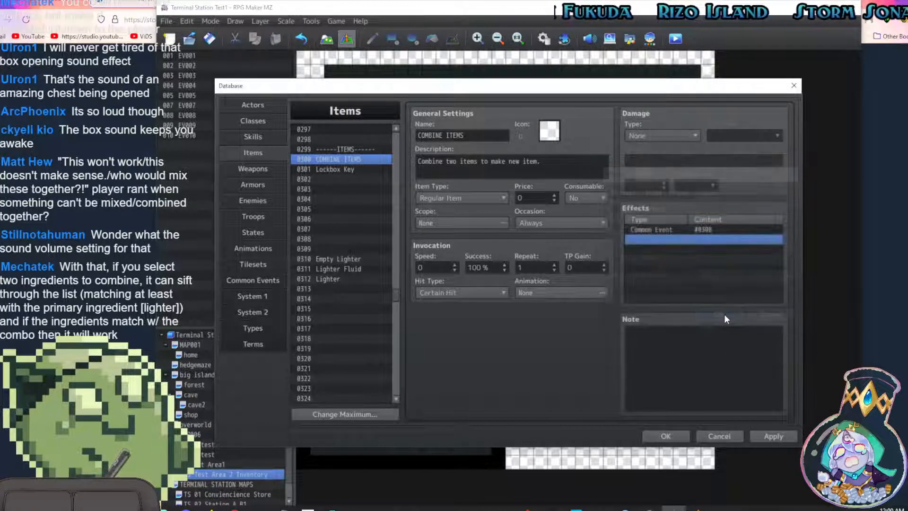
# Name common event 0300 "CE COMBINE EVENTS", apply the database changes and close the database
pyautogui.click(263, 281)
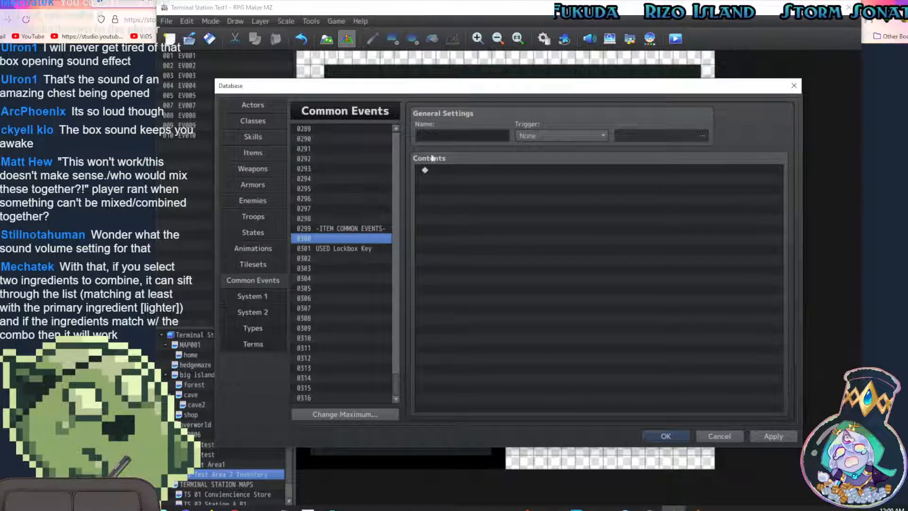
pyautogui.click(454, 135)
pyautogui.write('CO')
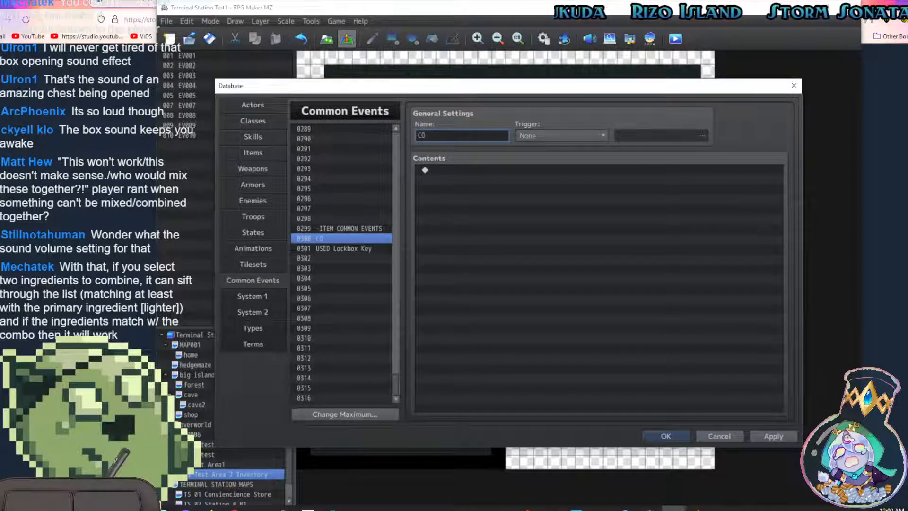
pyautogui.write('MBINE EVET')
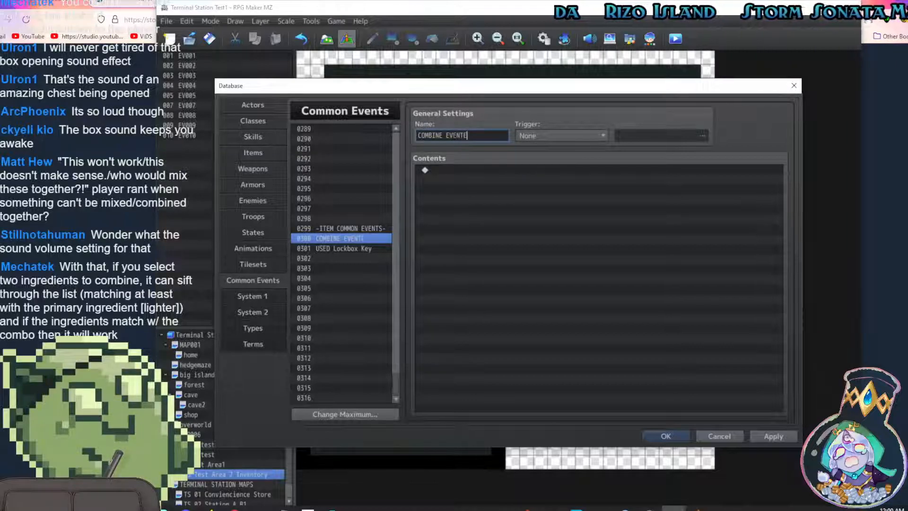
pyautogui.press('BackSpace')
pyautogui.write('S')
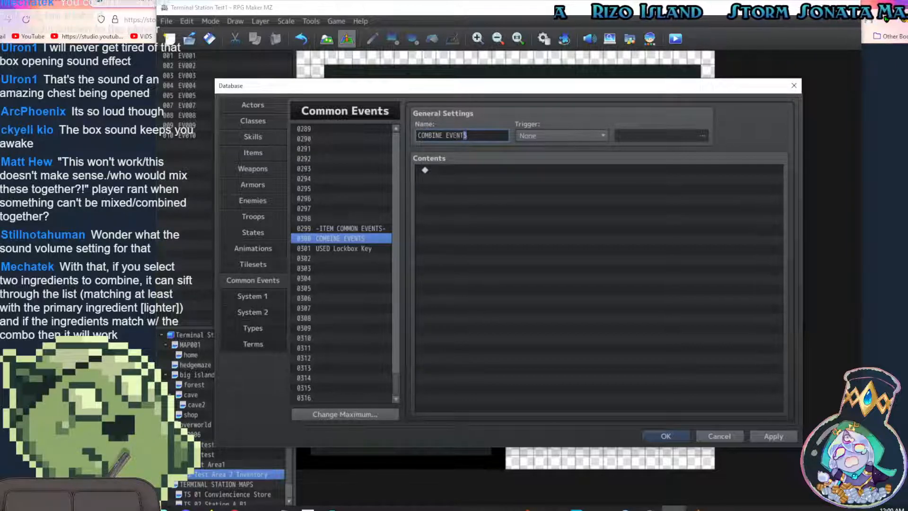
pyautogui.press('Home')
pyautogui.write('CE')
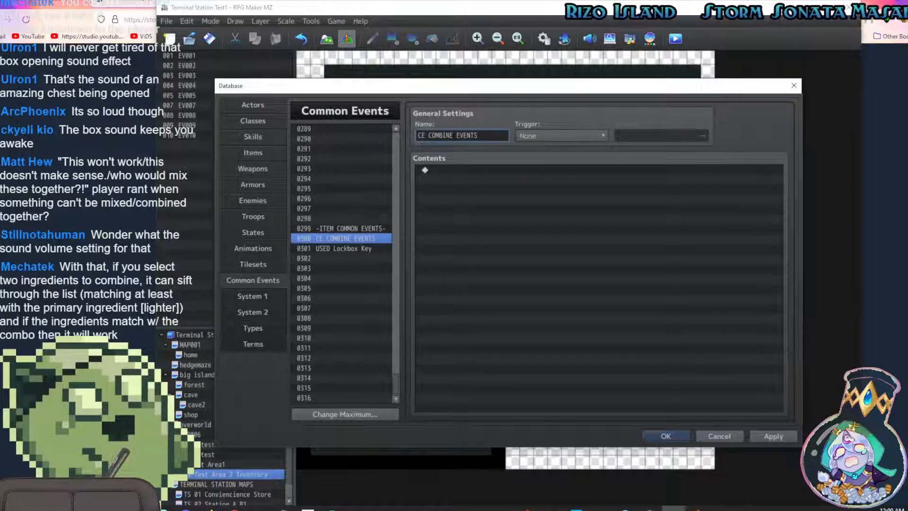
pyautogui.click(452, 170)
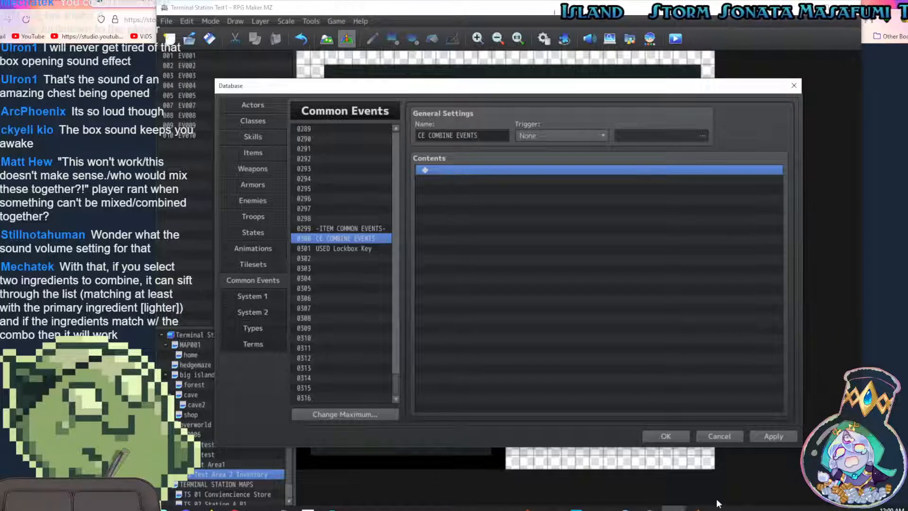
pyautogui.click(766, 439)
pyautogui.click(662, 436)
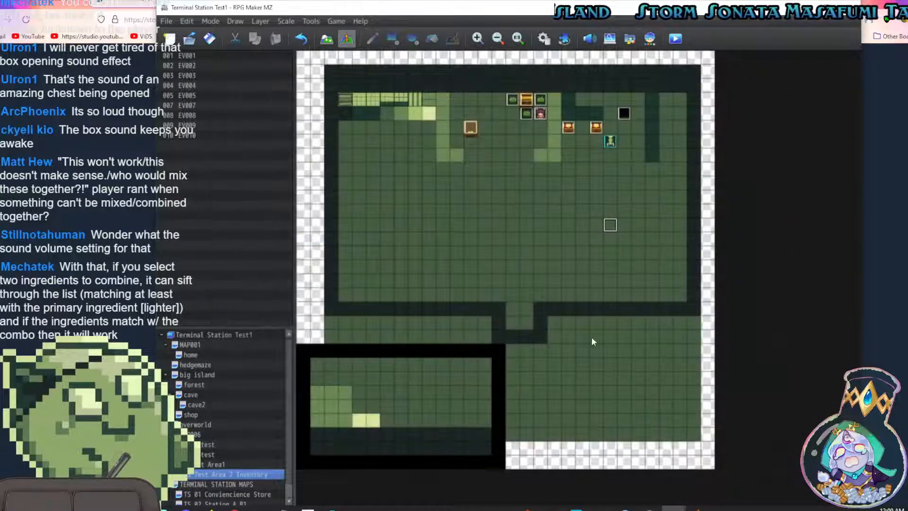
# Duplicate the Change Items command that gives the Lockbox Key in the key pickup event EV002
pyautogui.doubleClick(567, 128)
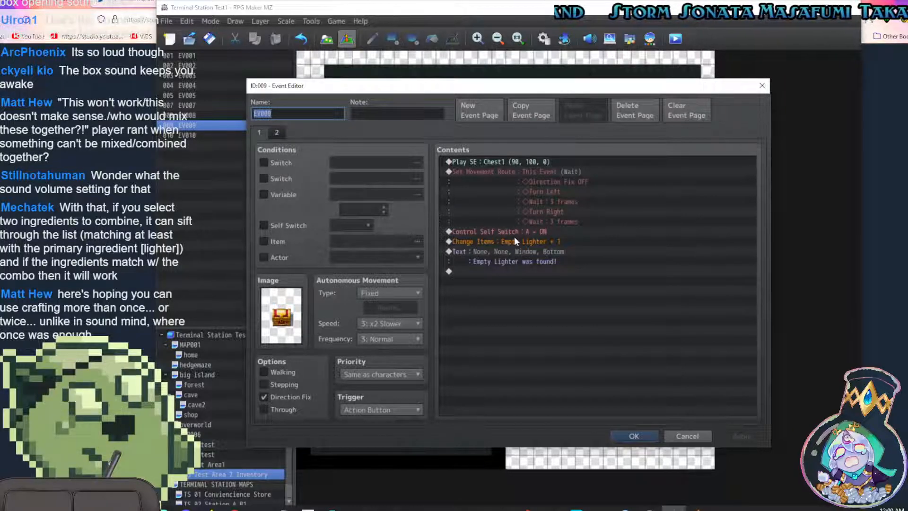
pyautogui.click(688, 435)
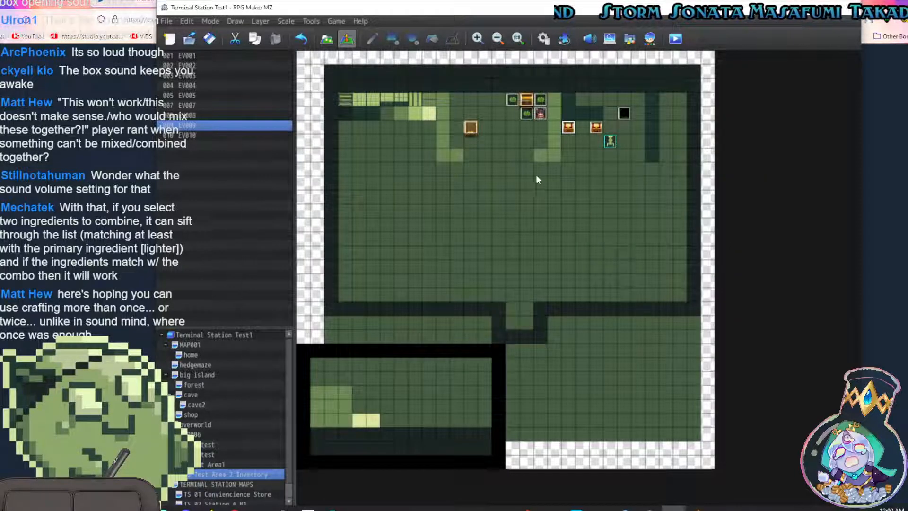
pyautogui.doubleClick(471, 127)
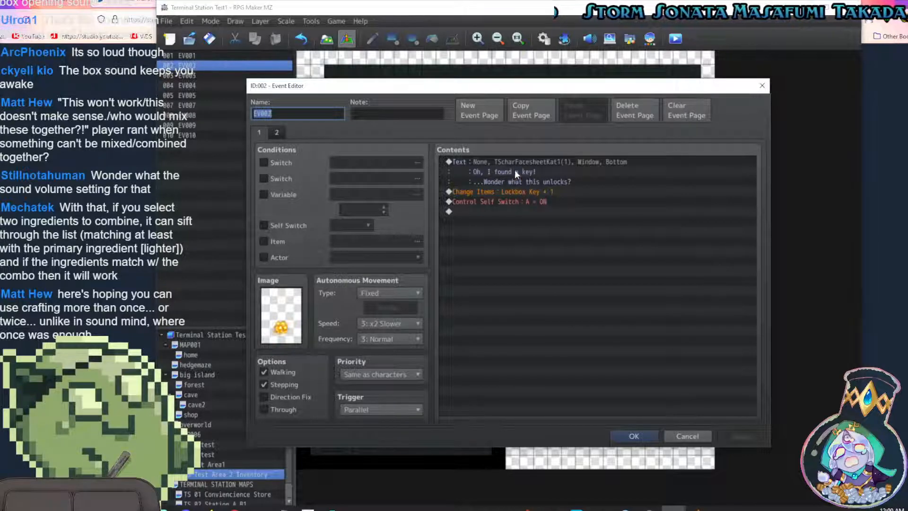
pyautogui.click(509, 192)
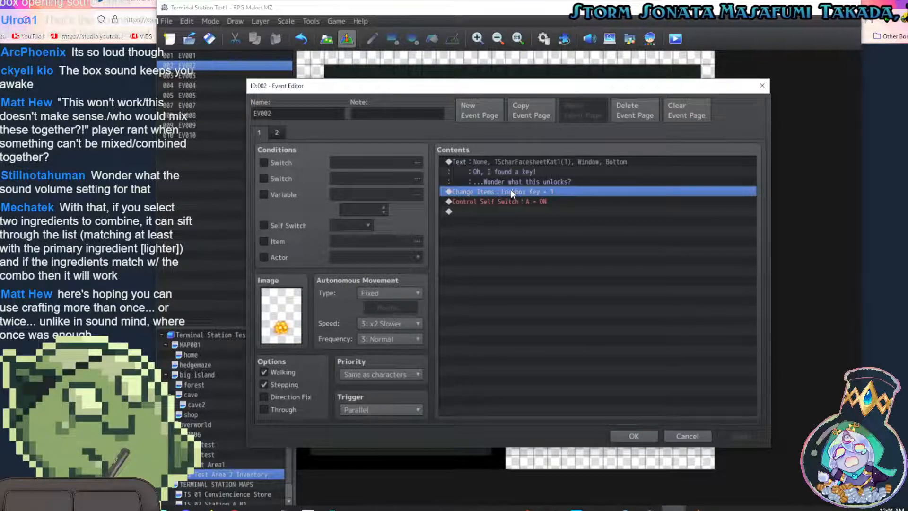
pyautogui.hotkey('ctrl', 'c')
pyautogui.hotkey('ctrl', 'v')
pyautogui.doubleClick(518, 202)
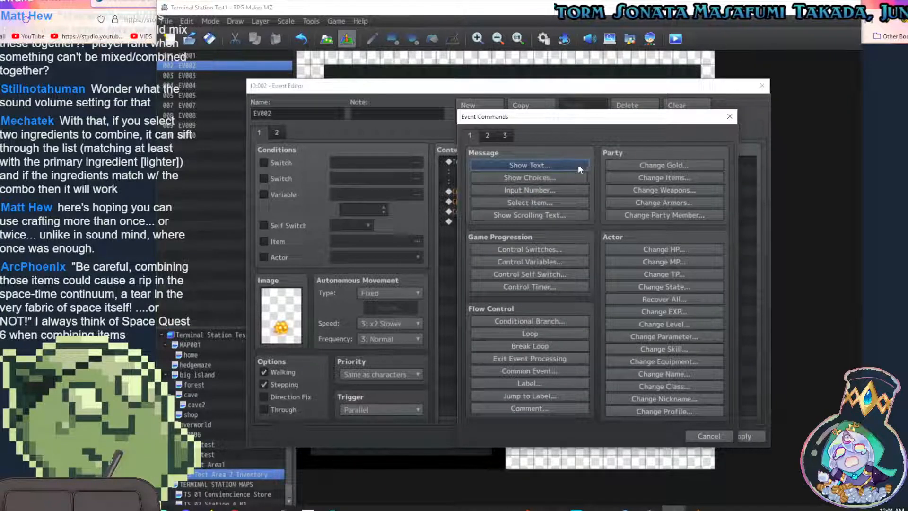
pyautogui.press('Escape')
# Change the duplicated Change Items command in EV002 to give item 0300 COMBINE ITEMS, and confirm the event
pyautogui.doubleClick(544, 202)
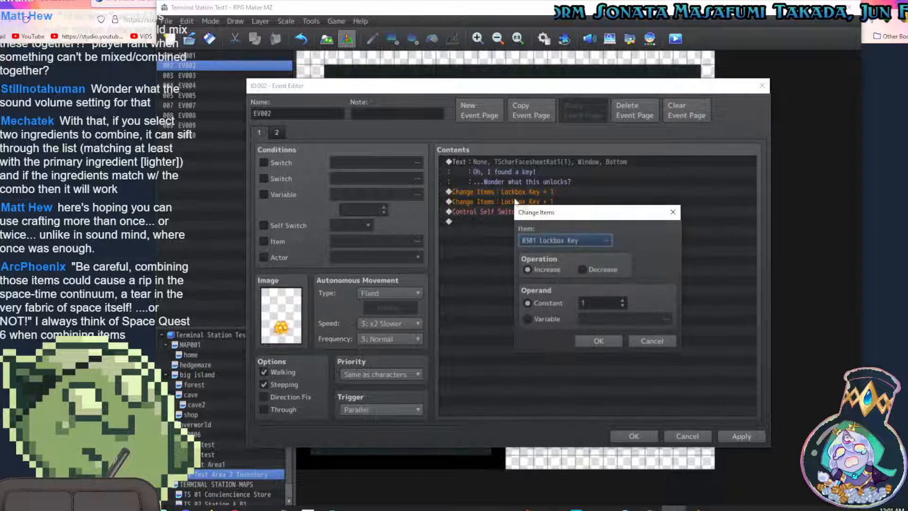
pyautogui.click(589, 242)
pyautogui.click(563, 338)
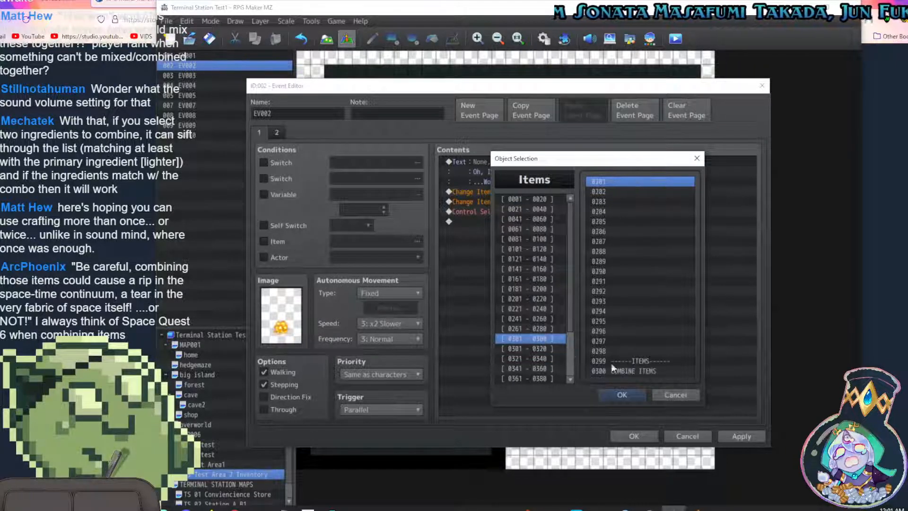
pyautogui.click(614, 371)
pyautogui.click(622, 395)
pyautogui.press('Return')
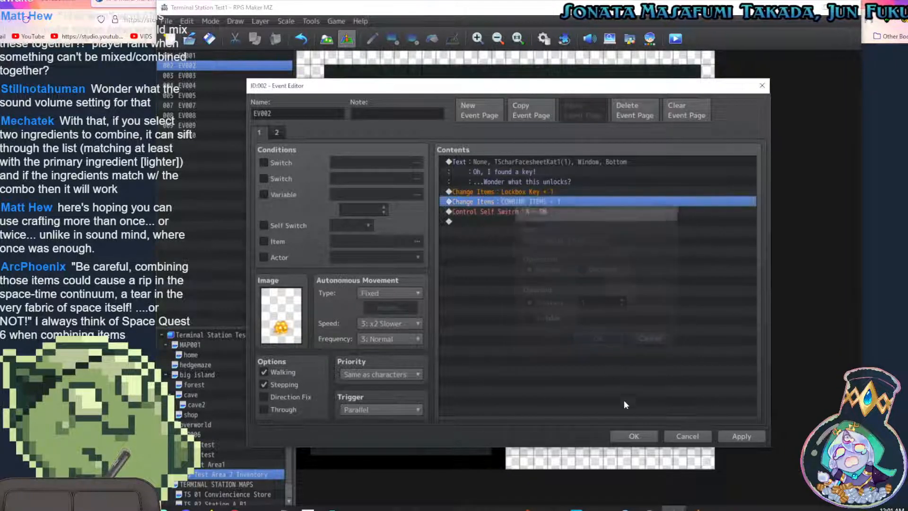
pyautogui.click(636, 434)
# Save the game changes, start a playtest and advance through the key pickup message
pyautogui.click(677, 38)
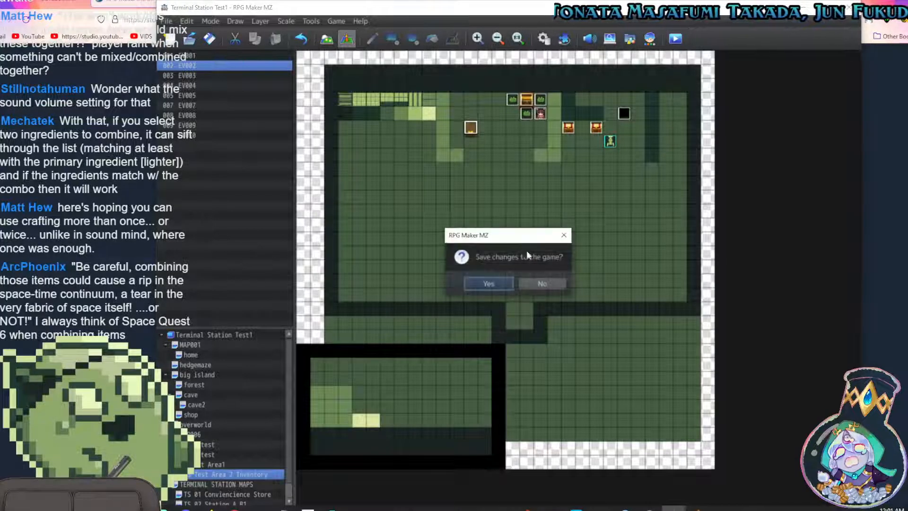
pyautogui.click(480, 282)
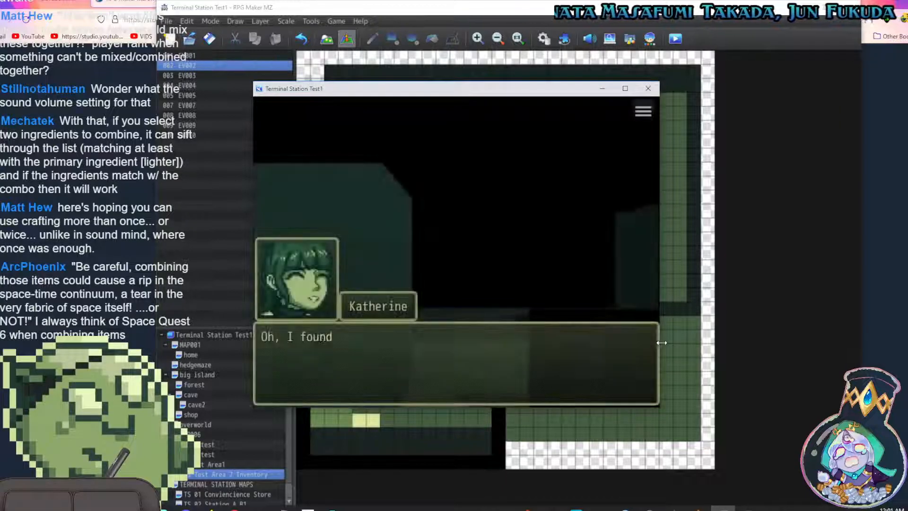
pyautogui.press('Return')
pyautogui.press('Left')
# Examine the COMBINE ITEMS and Lockbox Key entries in the in-game inventory, then close the playtest
pyautogui.press('Escape')
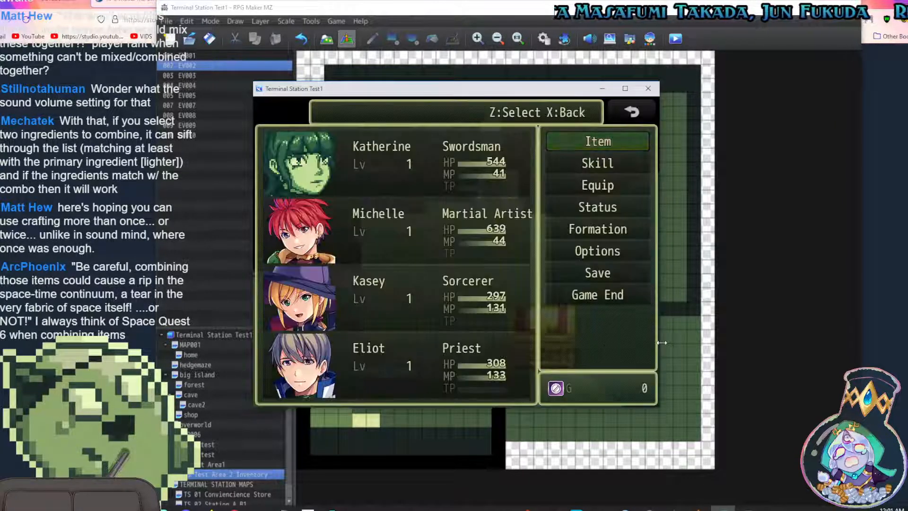
pyautogui.press('Return')
pyautogui.press('Return')
pyautogui.press('Right')
pyautogui.press('Left')
pyautogui.press('Right')
pyautogui.press('Left')
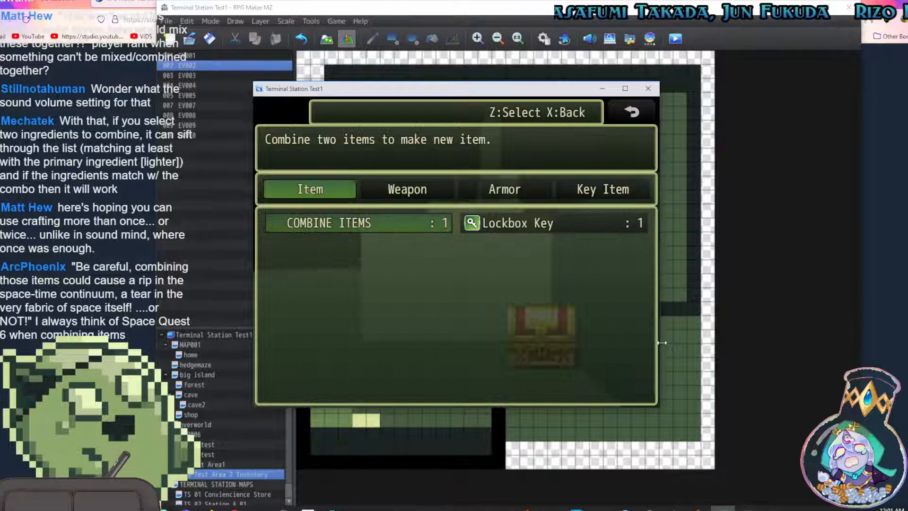
pyautogui.press('Right')
pyautogui.press('Left')
pyautogui.press('Right')
pyautogui.press('Left')
pyautogui.press('Right')
pyautogui.press('Left')
pyautogui.press('Escape')
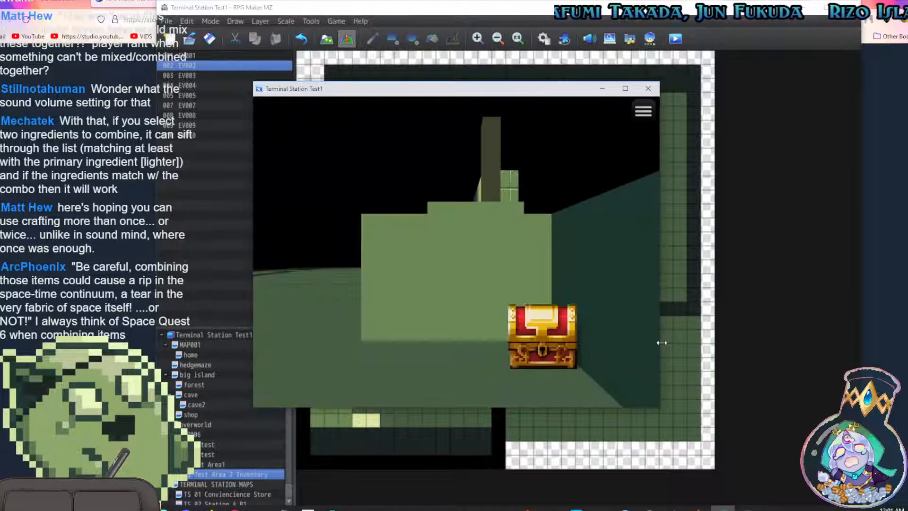
pyautogui.click(648, 89)
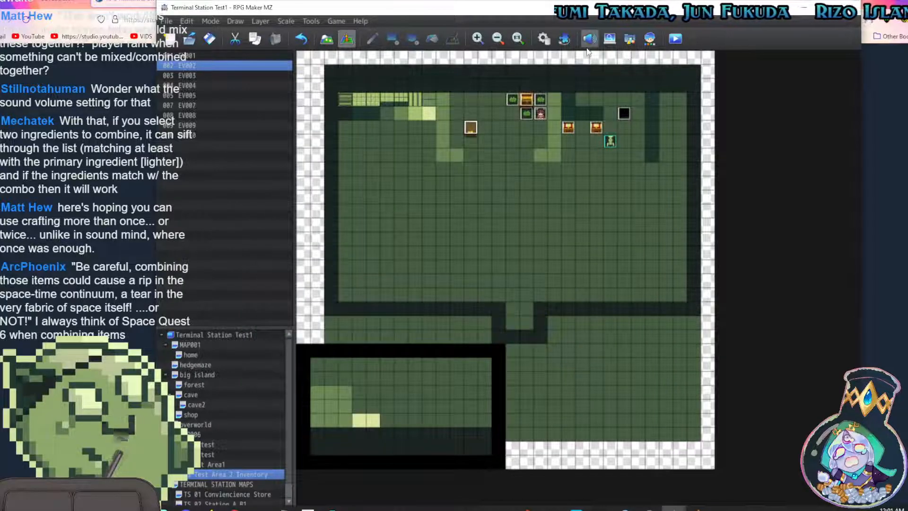
# Add a Show Text command reading "Select first item to combine:" to the common event CE COMBINE EVENTS
pyautogui.click(546, 40)
pyautogui.click(466, 171)
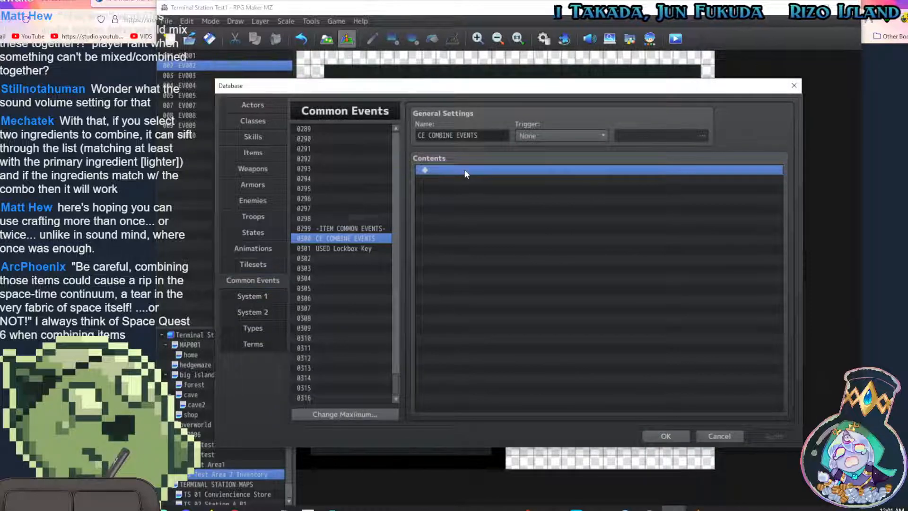
pyautogui.doubleClick(464, 169)
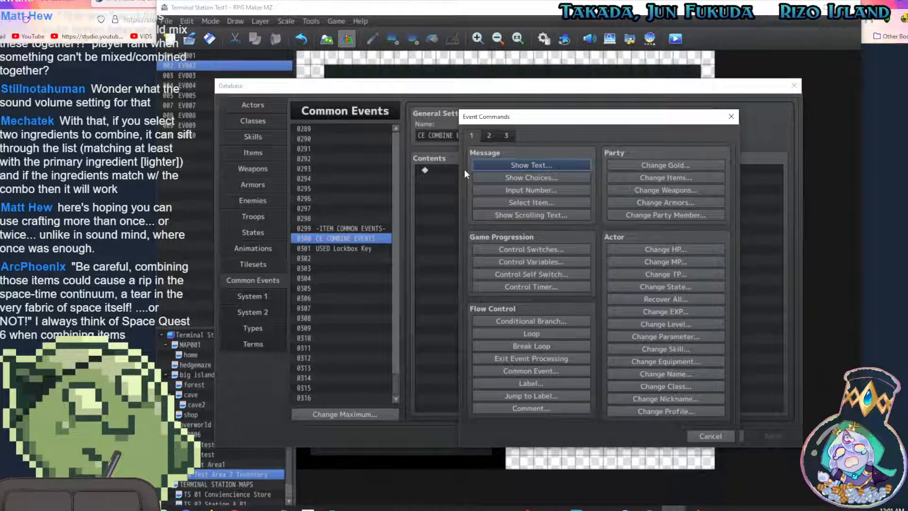
pyautogui.click(544, 164)
pyautogui.write('Sele')
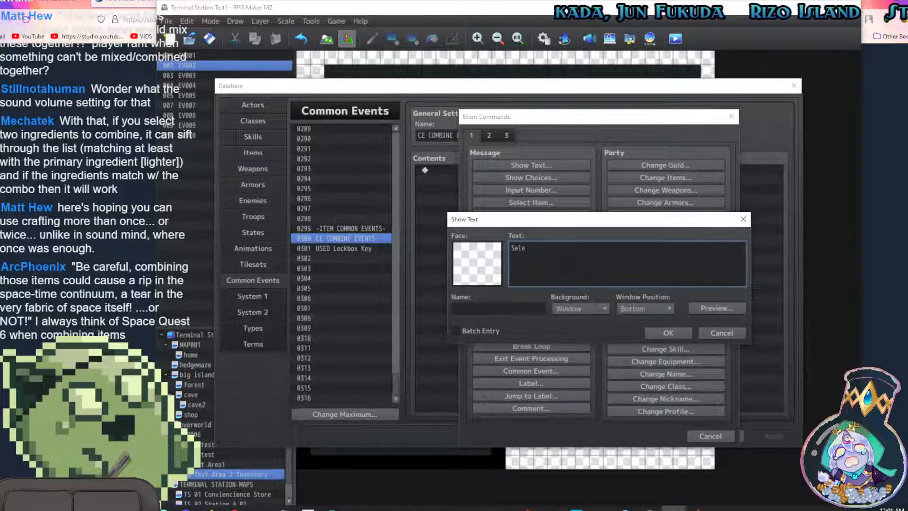
pyautogui.write('ct first')
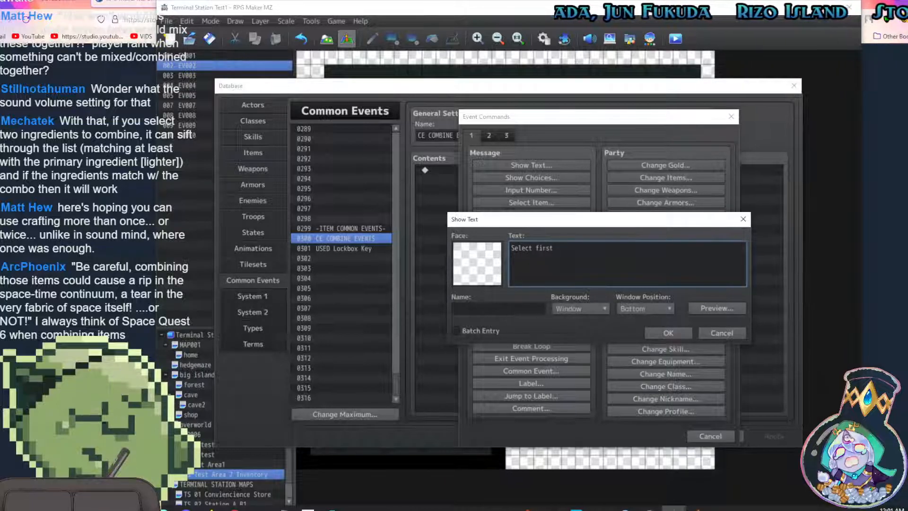
pyautogui.write(' item to')
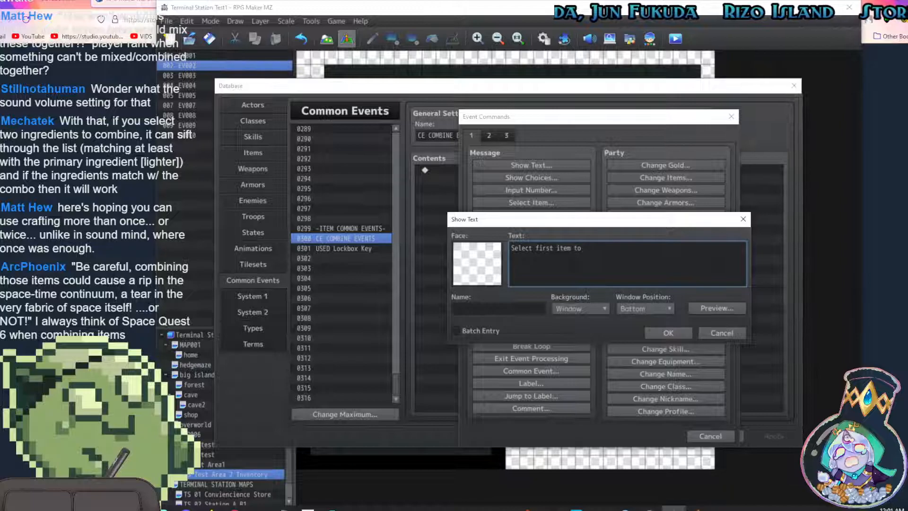
pyautogui.write(' combine:')
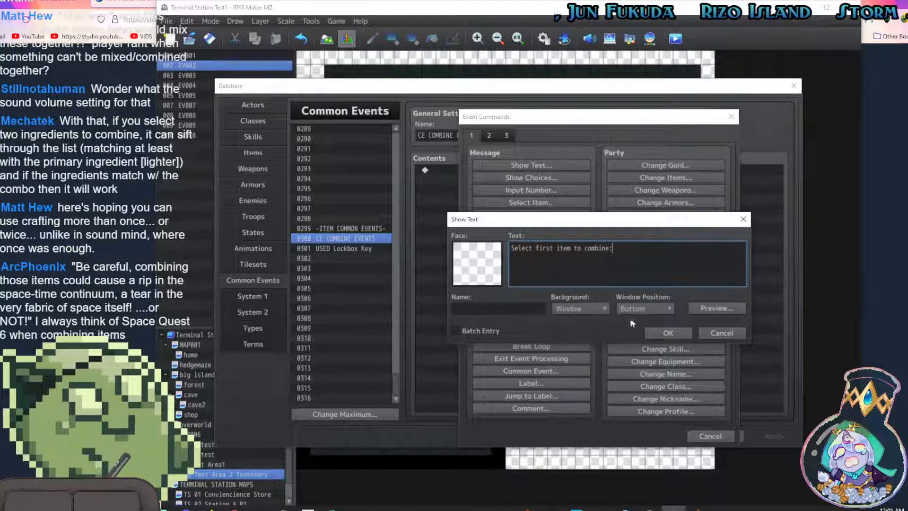
pyautogui.click(667, 333)
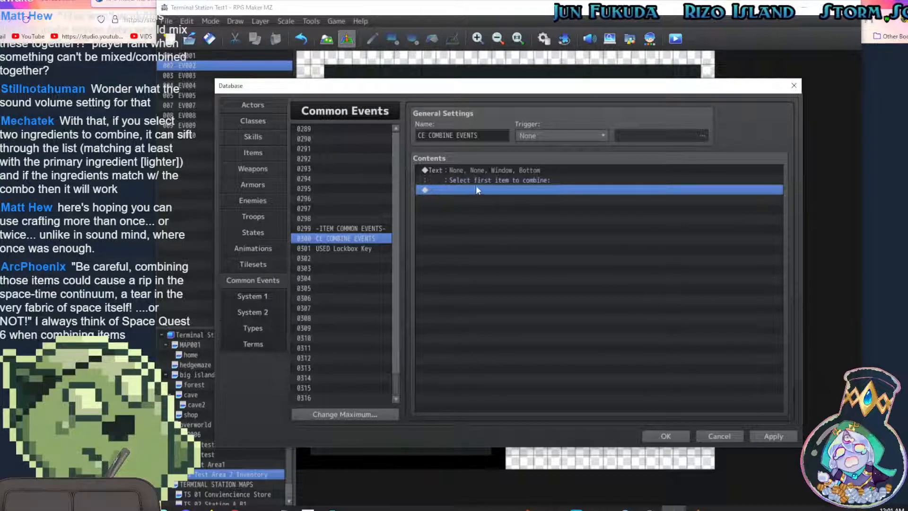
# Start a Select Item command below the text and open its variable list at the range 0281 - 0300
pyautogui.doubleClick(470, 188)
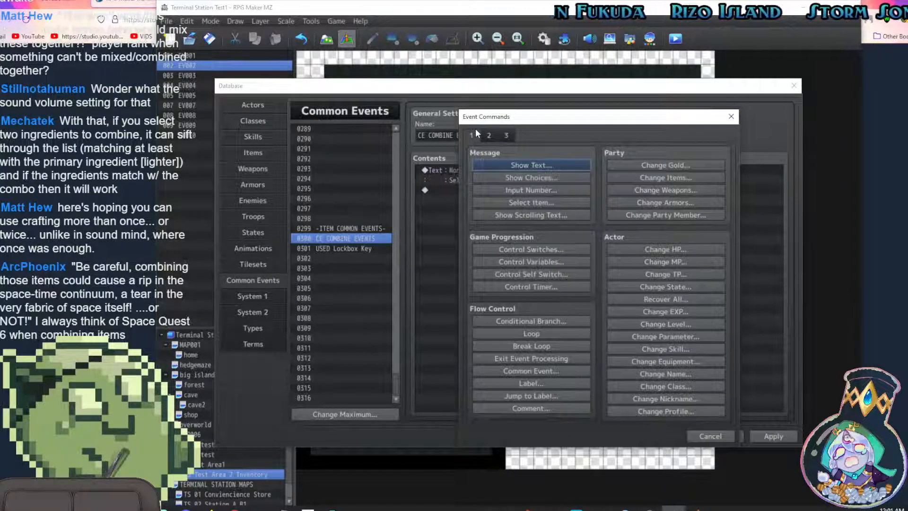
pyautogui.click(534, 201)
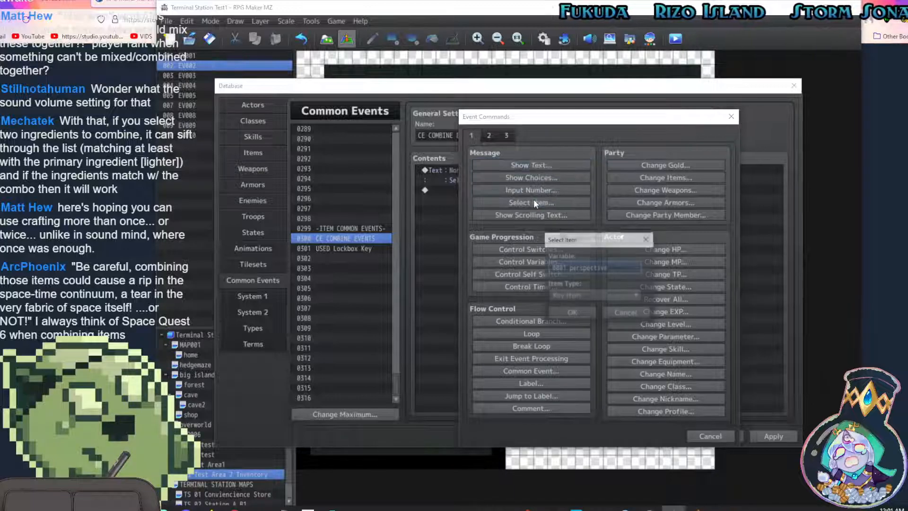
pyautogui.click(612, 268)
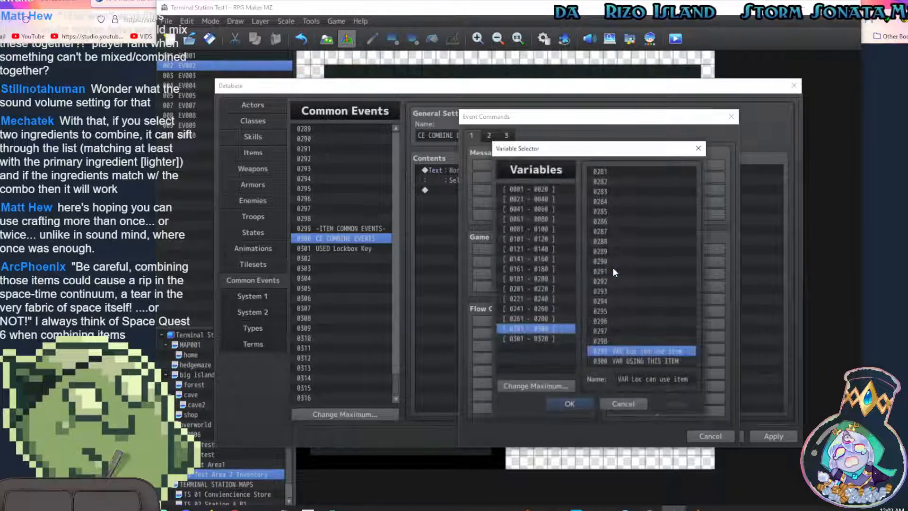
pyautogui.click(537, 338)
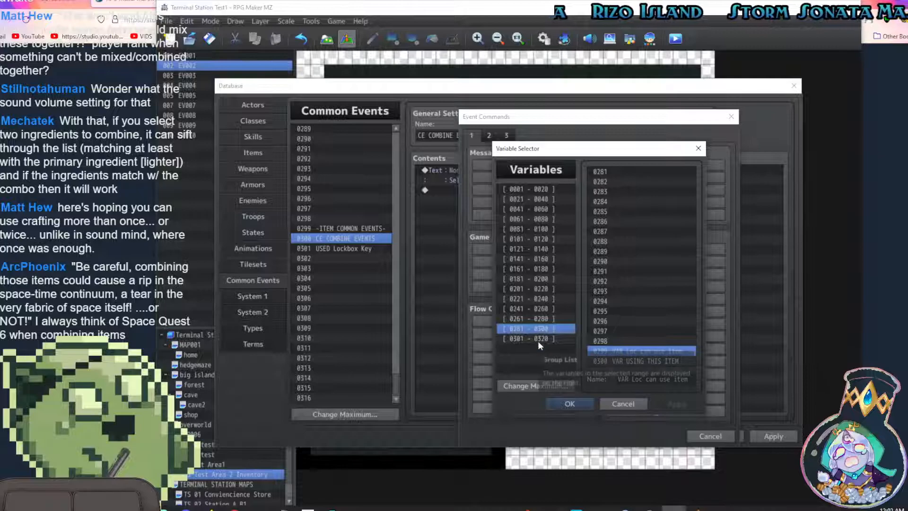
pyautogui.click(539, 328)
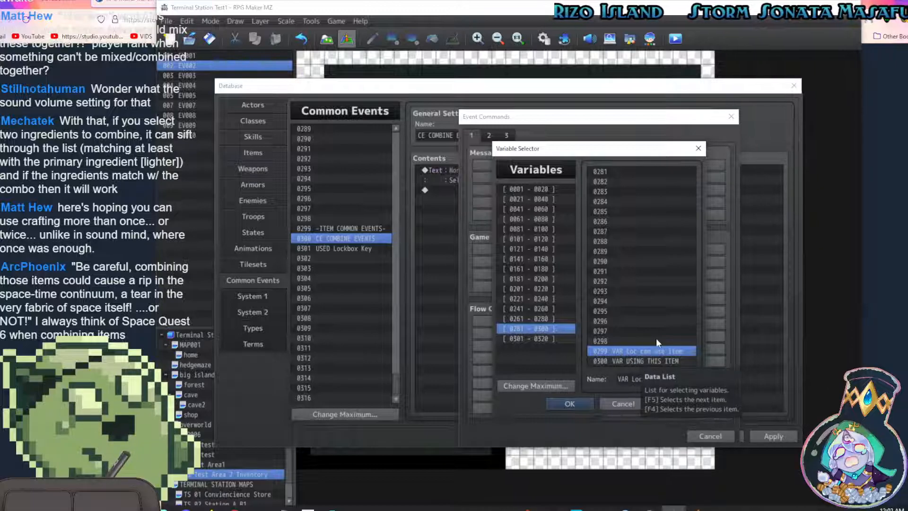
pyautogui.click(625, 331)
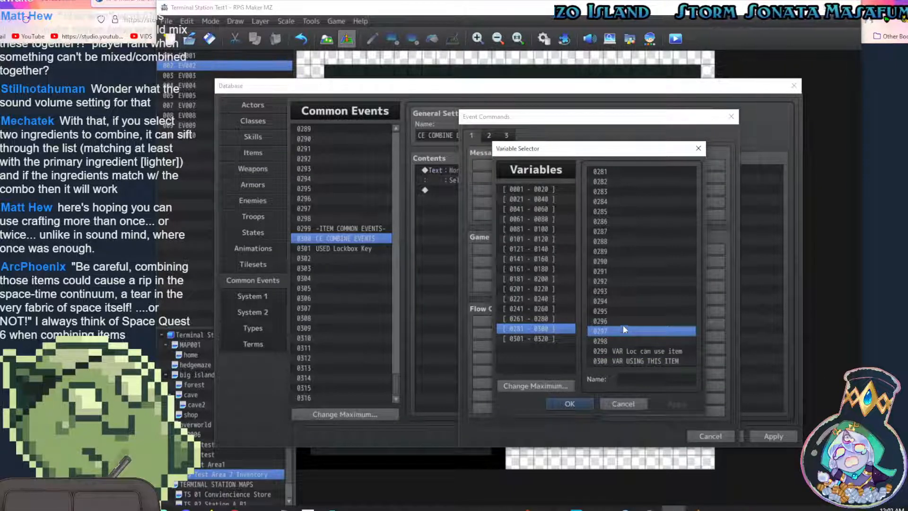
pyautogui.click(623, 322)
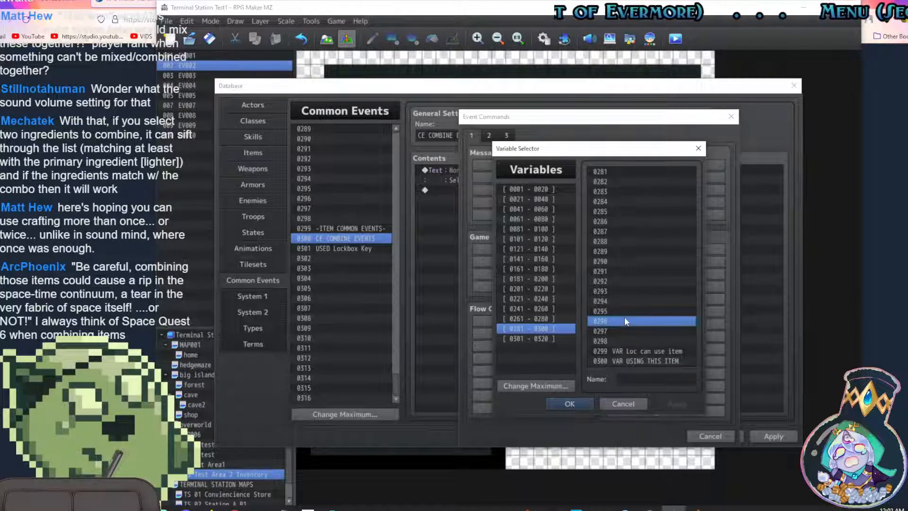
pyautogui.click(624, 313)
pyautogui.click(622, 323)
pyautogui.click(624, 313)
pyautogui.click(624, 323)
pyautogui.click(625, 312)
pyautogui.click(624, 321)
pyautogui.click(625, 313)
pyautogui.click(624, 320)
# Name variable 0295 "VAR Item Combine1"
pyautogui.click(628, 312)
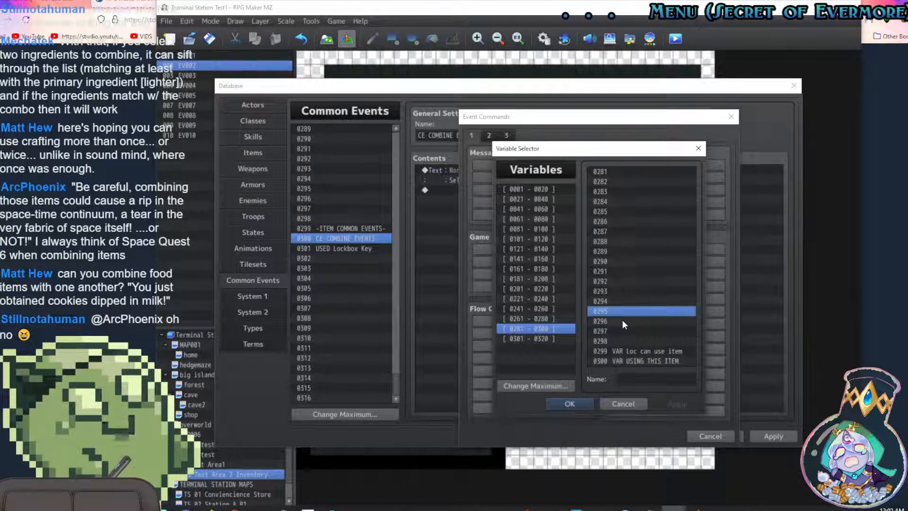
pyautogui.click(639, 379)
pyautogui.write('VAR')
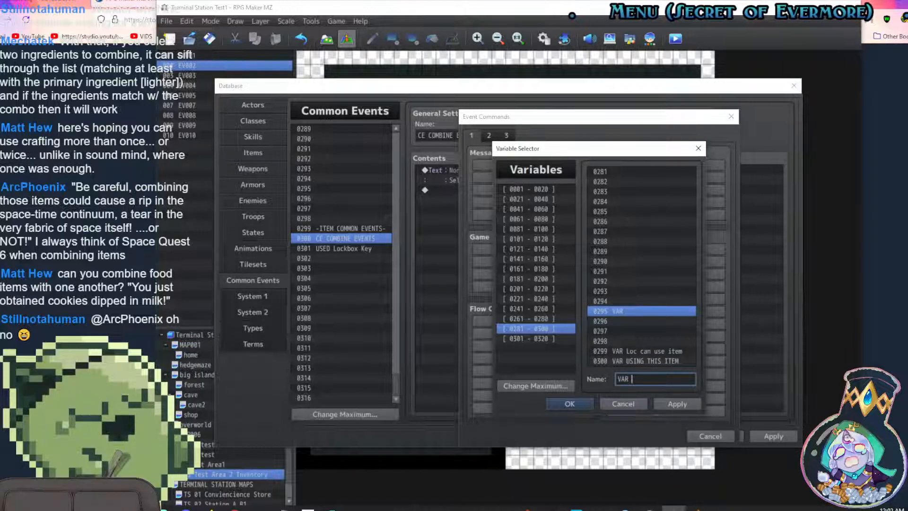
pyautogui.write(' Item')
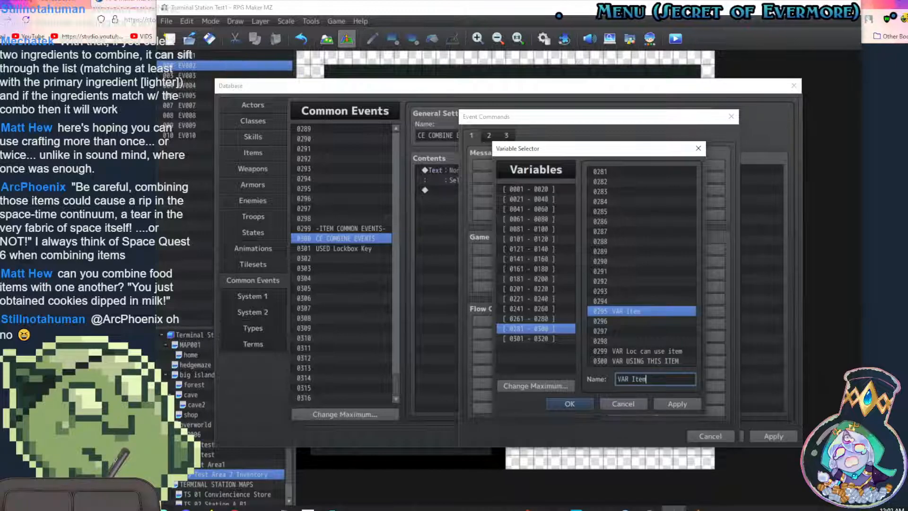
pyautogui.write(' Combine1')
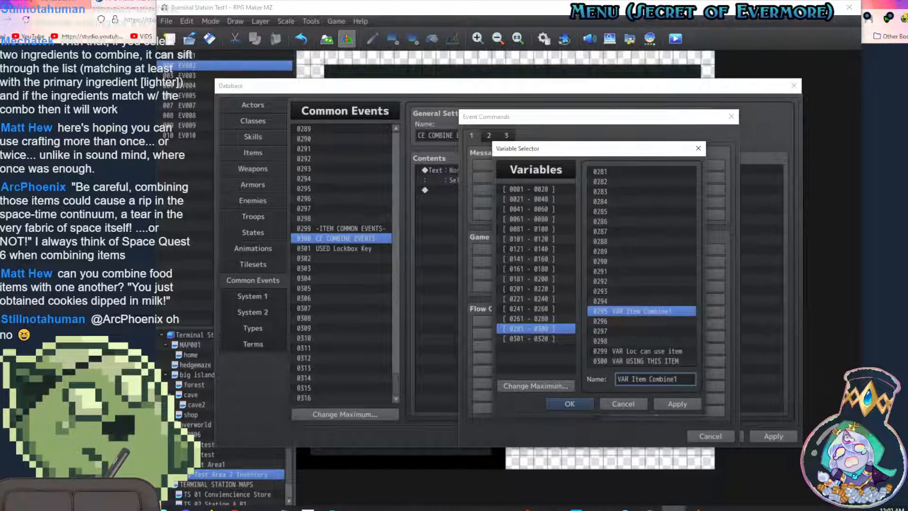
# Reuse the name of variable 0295 for variable 0296, changing it to "VAR Item Combine2"
pyautogui.click(658, 313)
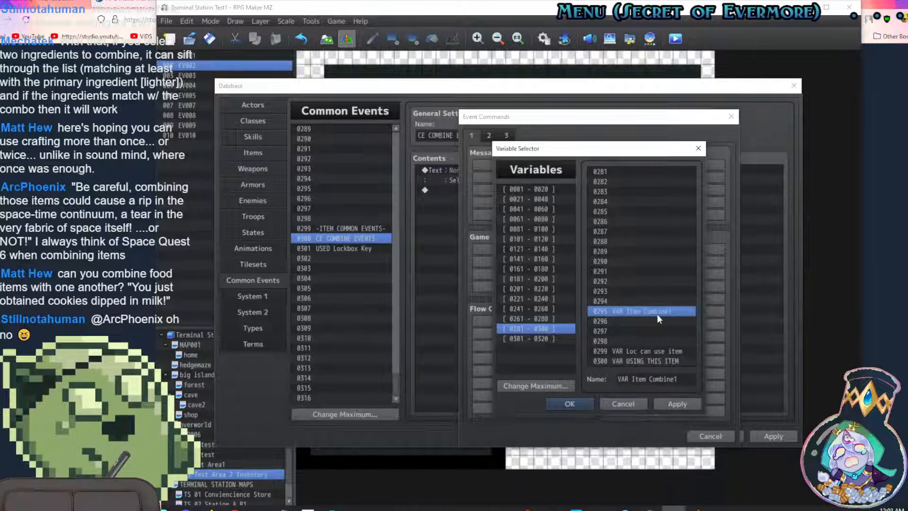
pyautogui.click(654, 319)
pyautogui.write('VAR Item Combine1')
pyautogui.moveTo(680, 379); pyautogui.dragTo(618, 380)
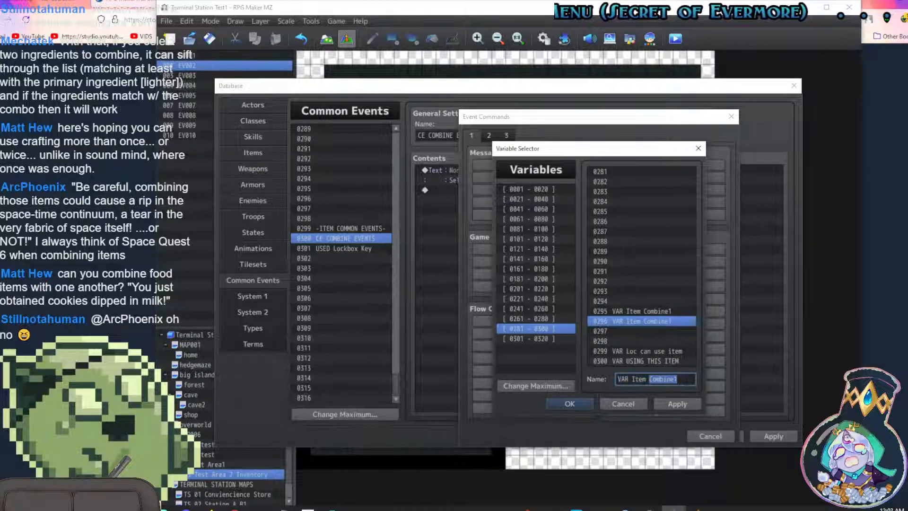
# Store the Select Item result in variable 0295 VAR Item Combine1 with item type Regular Item, and add the command
pyautogui.click(663, 312)
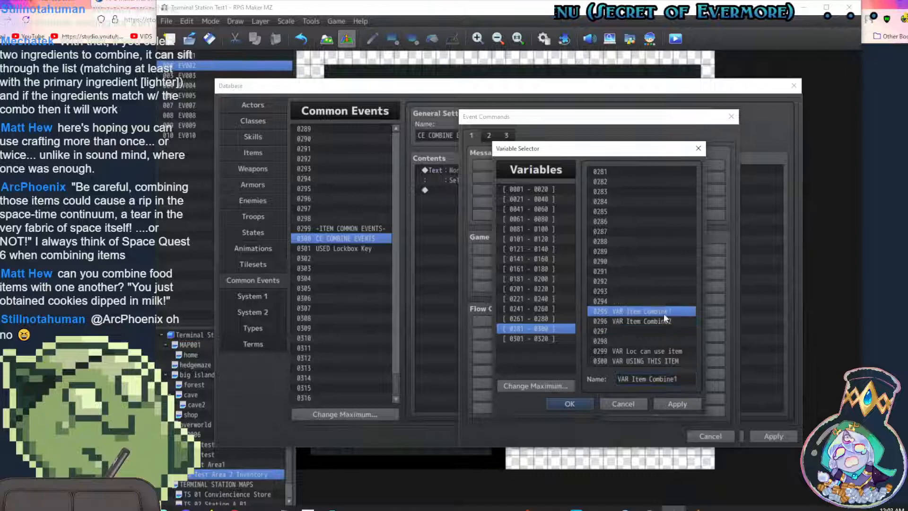
pyautogui.click(570, 404)
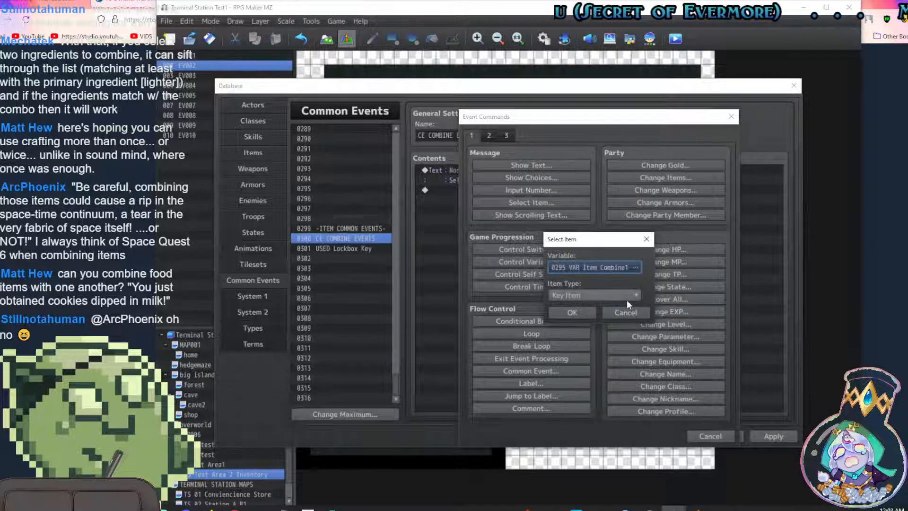
pyautogui.click(607, 296)
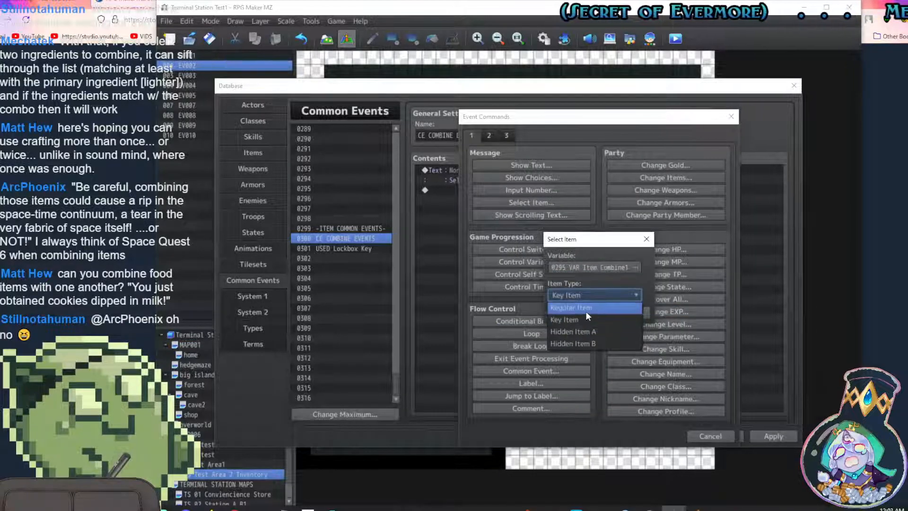
pyautogui.click(586, 309)
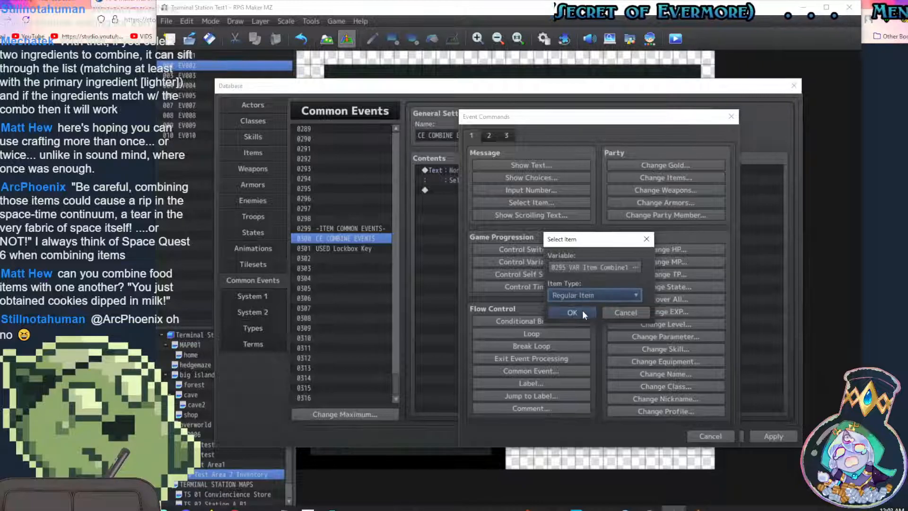
pyautogui.click(583, 312)
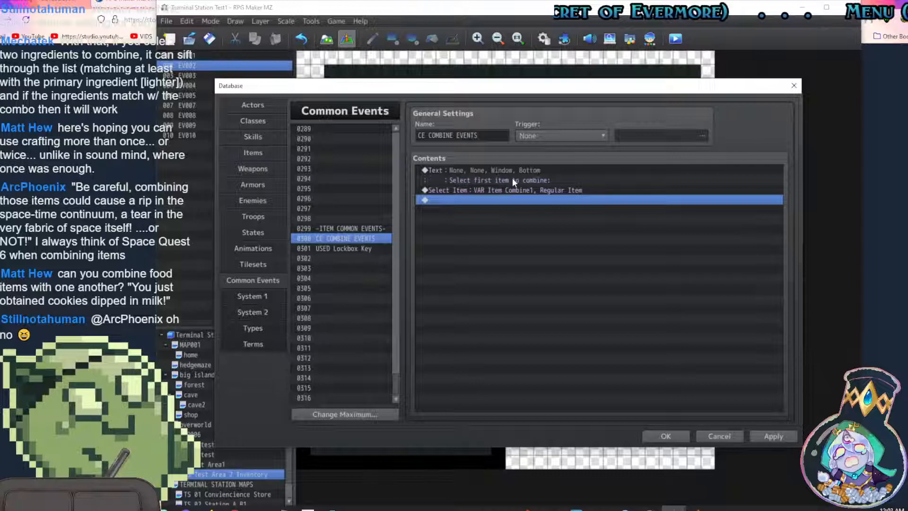
# Duplicate the first-item text and its Select Item command directly below the originals in CE COMBINE EVENTS
pyautogui.moveTo(503, 170); pyautogui.dragTo(502, 189)
pyautogui.hotkey('ctrl', 'c')
pyautogui.click(497, 197)
pyautogui.hotkey('ctrl', 'v')
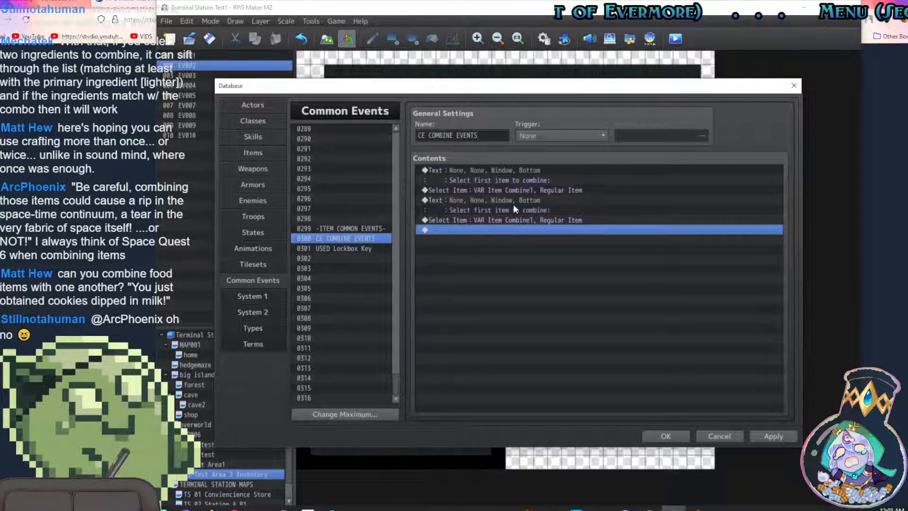
# Change the duplicated message in CE COMBINE EVENTS to "Select second item to combine:"
pyautogui.doubleClick(515, 204)
pyautogui.doubleClick(546, 250)
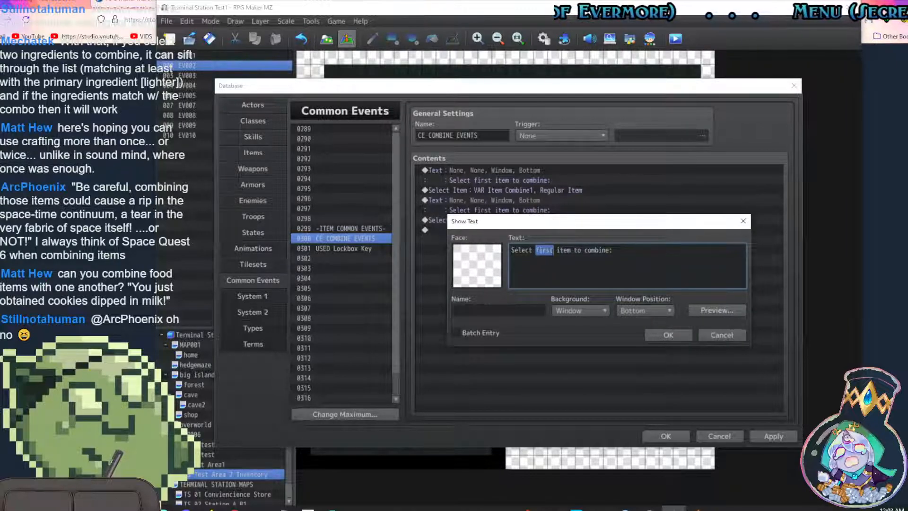
pyautogui.write('second')
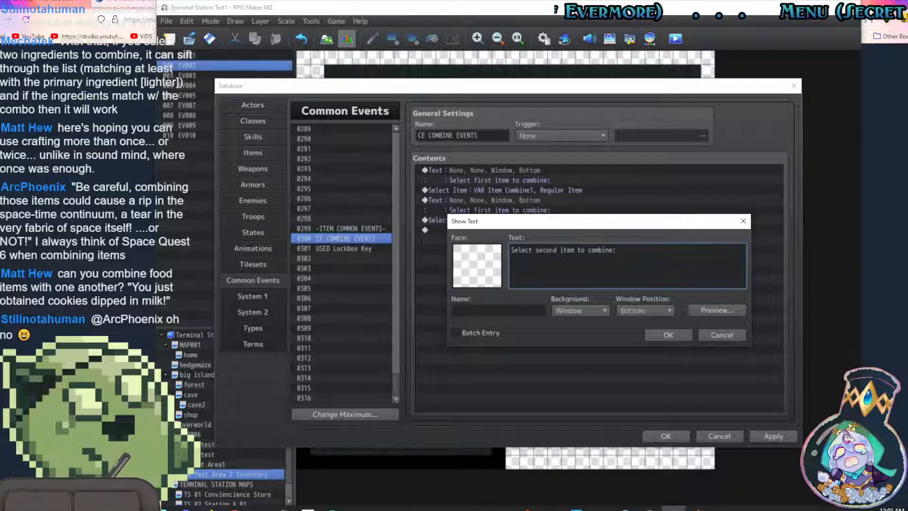
pyautogui.click(667, 335)
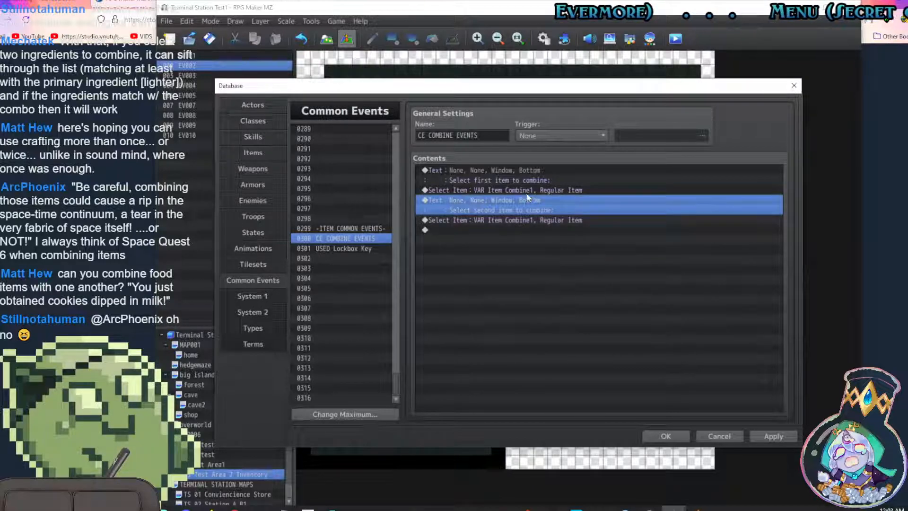
# Store the second Select Item result in variable 0296 VAR Item Combine2, apply the change and close the database
pyautogui.click(518, 217)
pyautogui.doubleClick(518, 218)
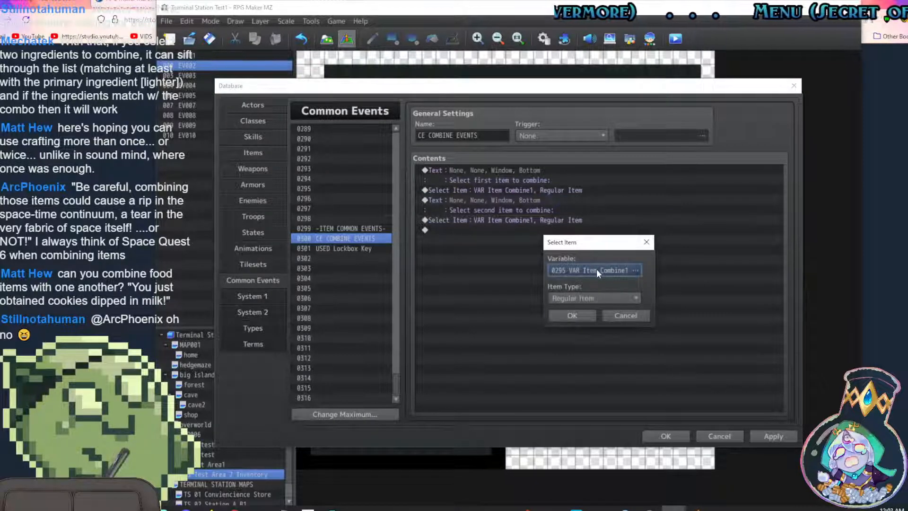
pyautogui.click(596, 269)
pyautogui.click(636, 323)
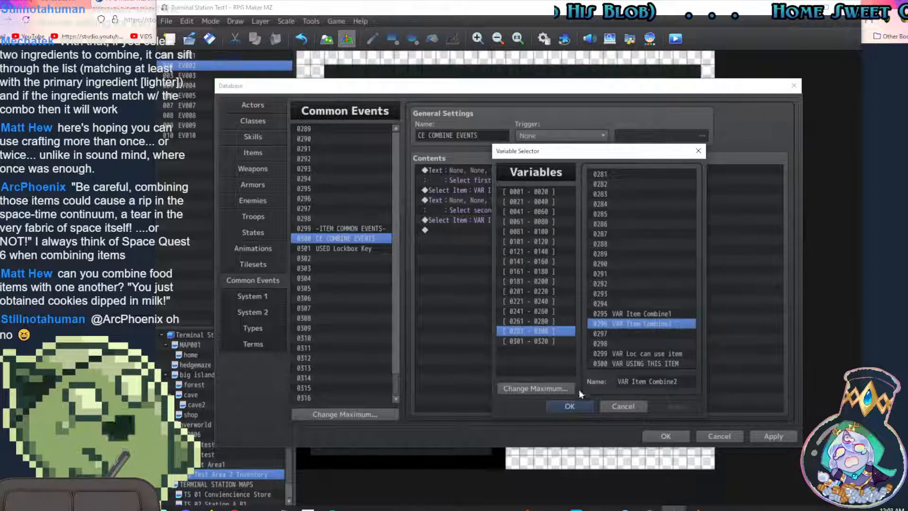
pyautogui.click(561, 409)
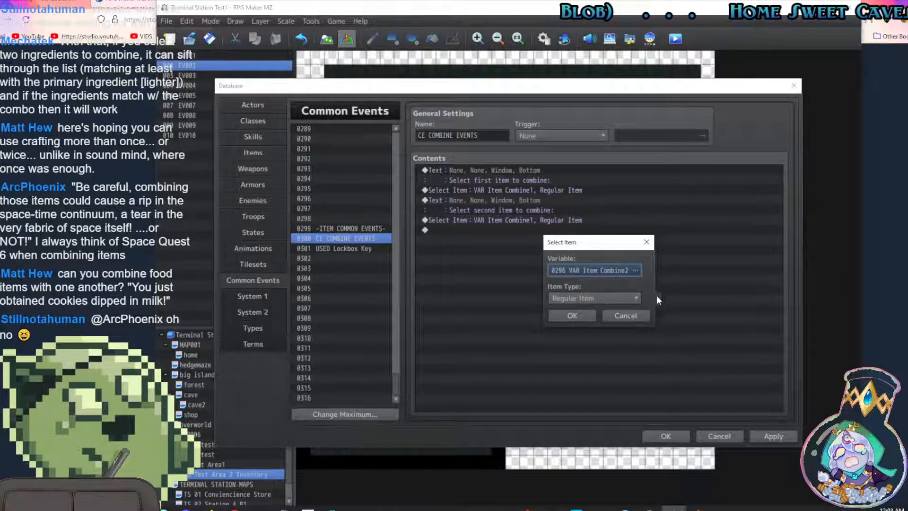
pyautogui.click(574, 313)
pyautogui.click(775, 436)
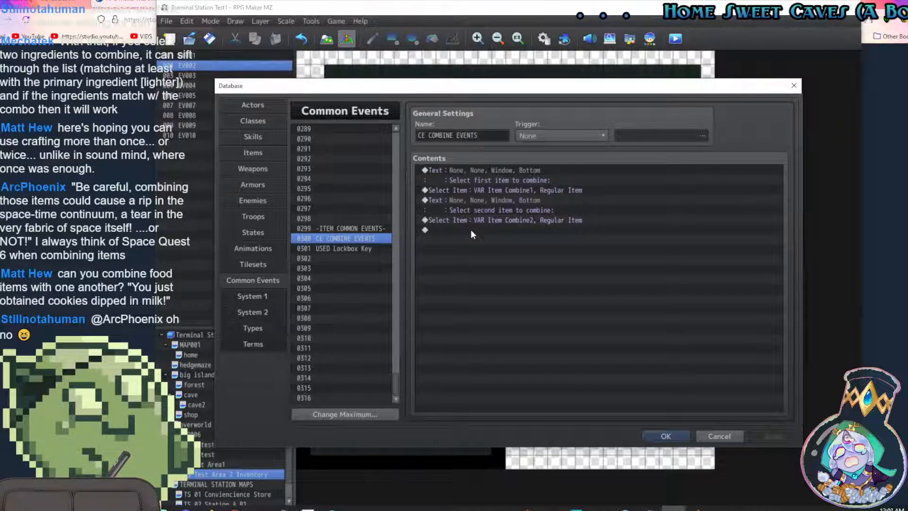
pyautogui.click(672, 434)
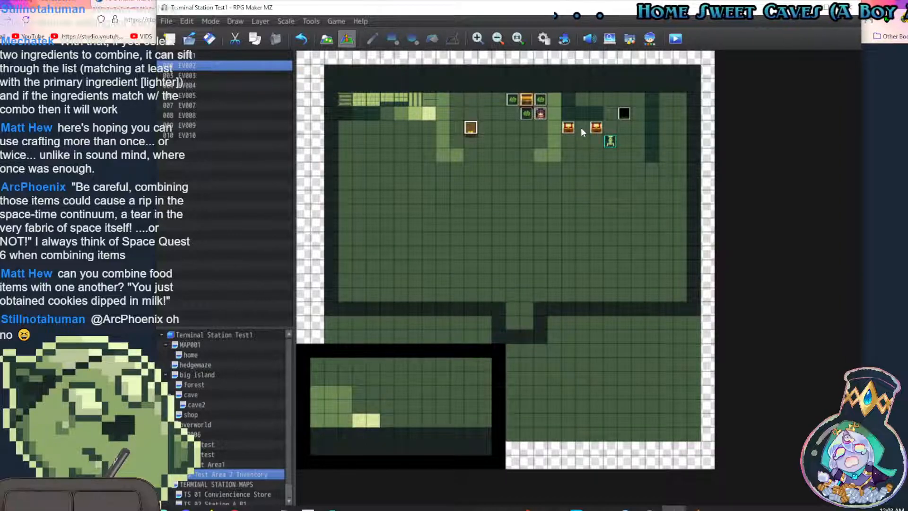
# Move chest EV010 one tile left beside the other chest and create an event in its place with the fairy image from the Nature sheet
pyautogui.click(591, 131)
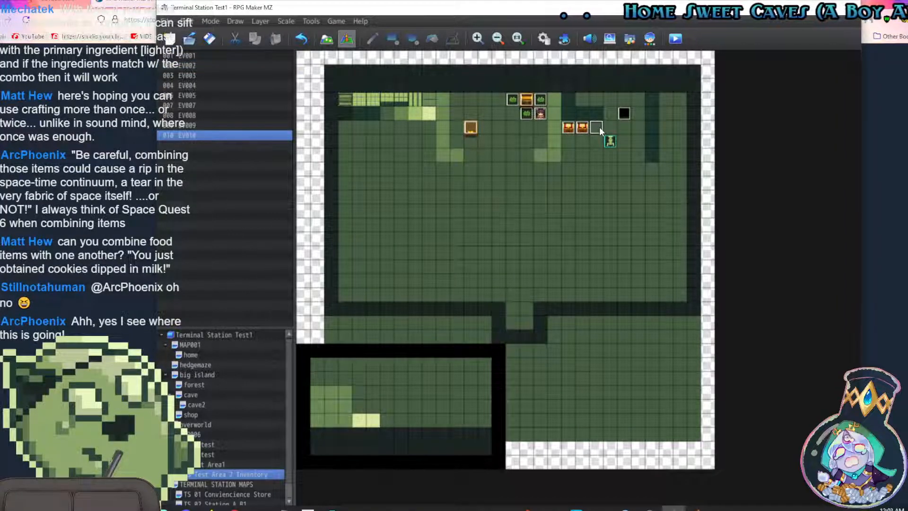
pyautogui.doubleClick(599, 126)
pyautogui.doubleClick(298, 314)
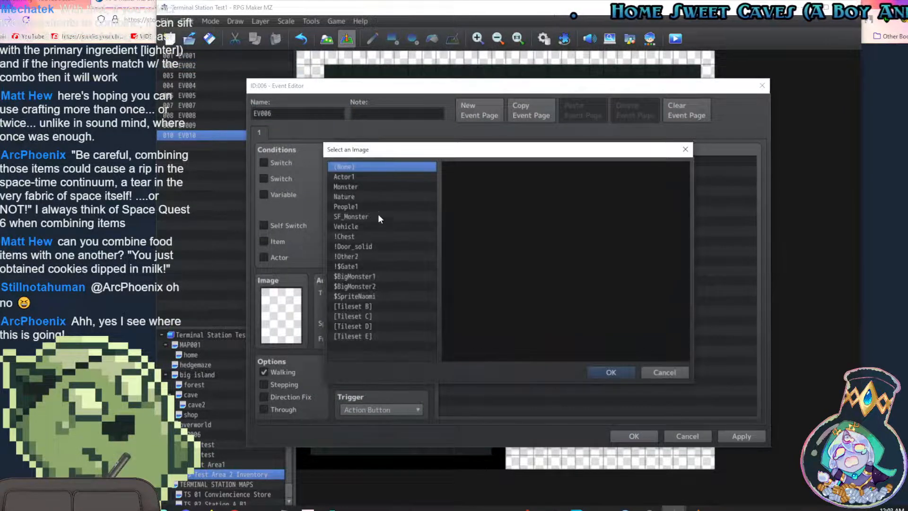
pyautogui.click(360, 196)
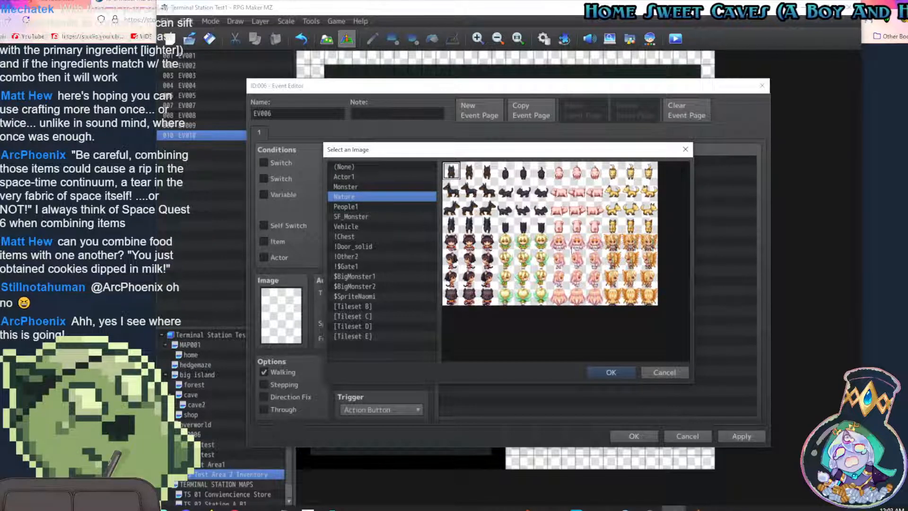
pyautogui.click(523, 250)
pyautogui.click(615, 373)
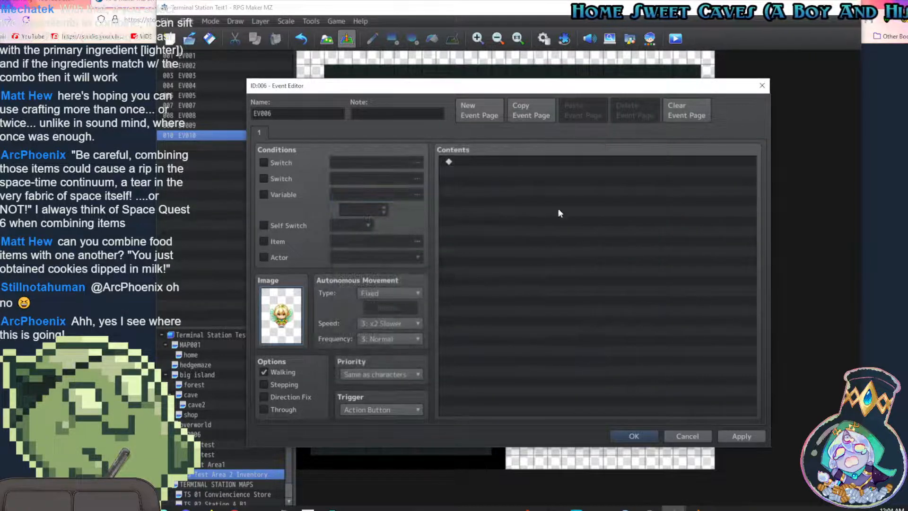
pyautogui.doubleClick(520, 161)
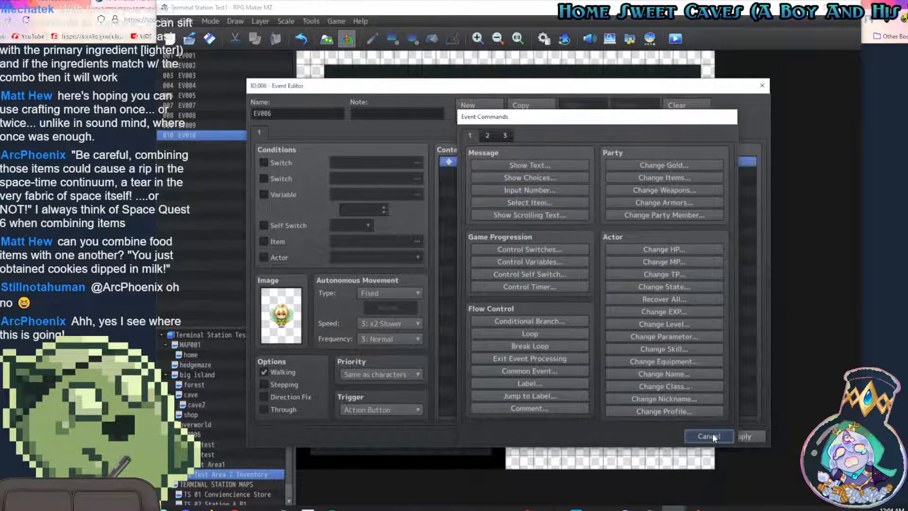
pyautogui.click(712, 433)
pyautogui.click(692, 435)
pyautogui.click(541, 115)
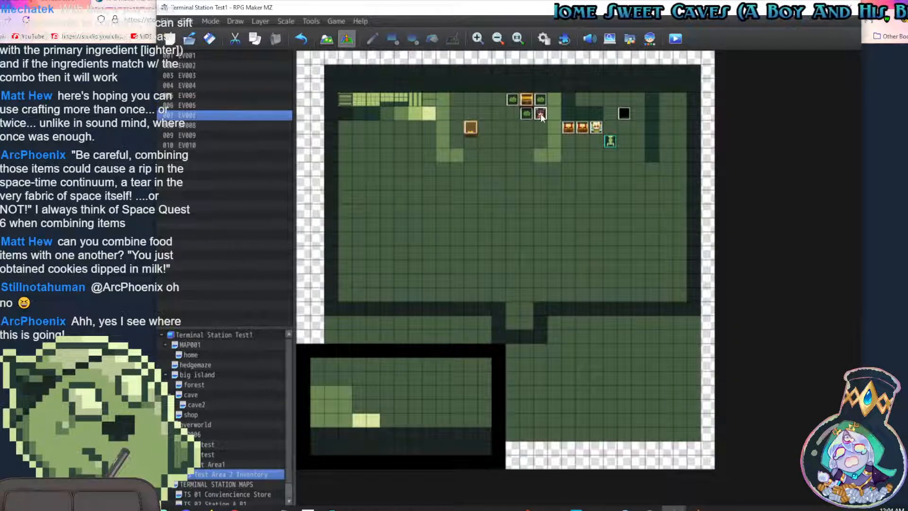
pyautogui.doubleClick(595, 126)
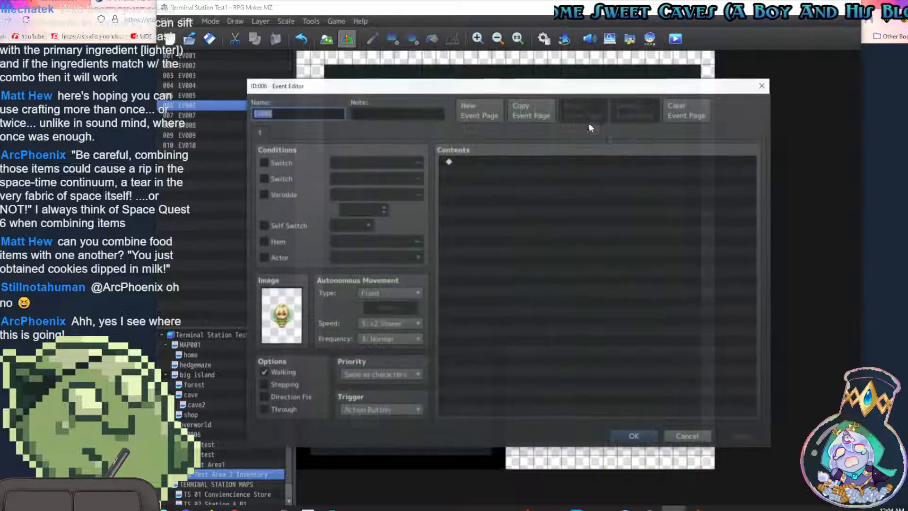
pyautogui.doubleClick(545, 163)
pyautogui.press('Escape')
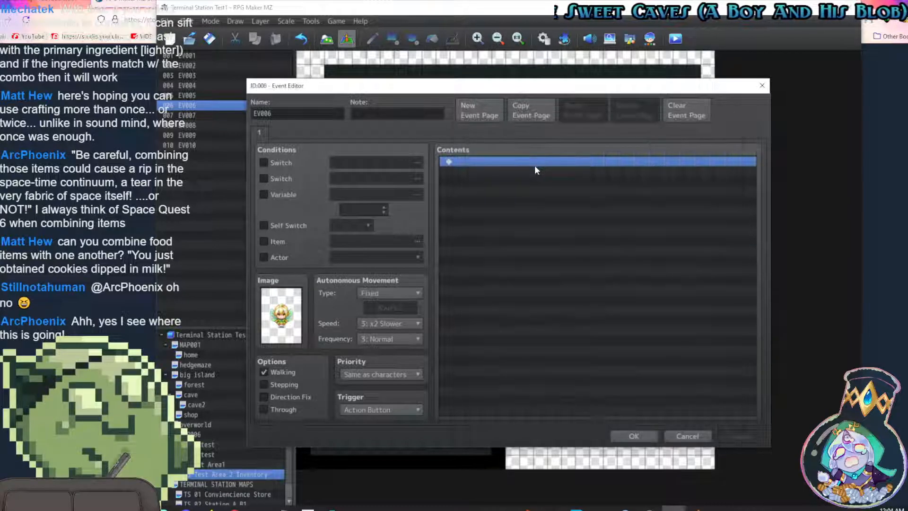
pyautogui.click(687, 435)
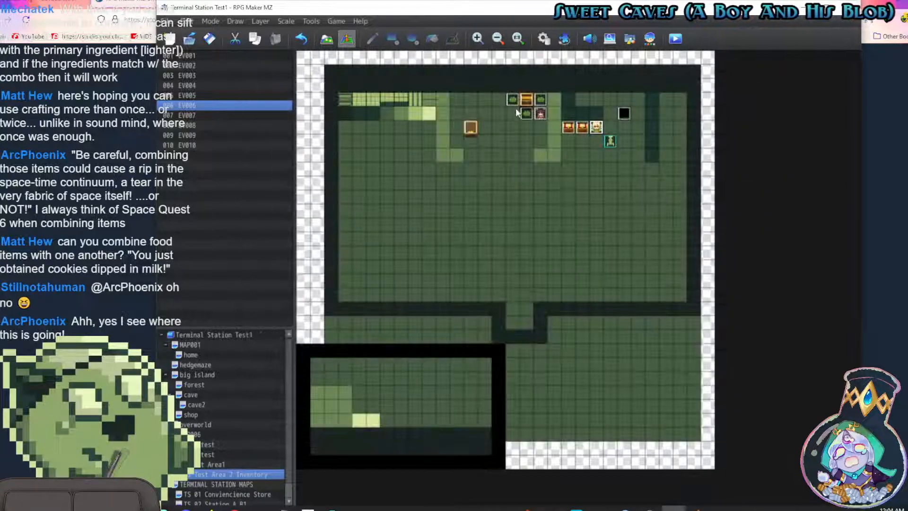
# Copy the variable-value text message from EV007 into the new fairy event EV006
pyautogui.click(540, 115)
pyautogui.doubleClick(540, 115)
pyautogui.click(504, 164)
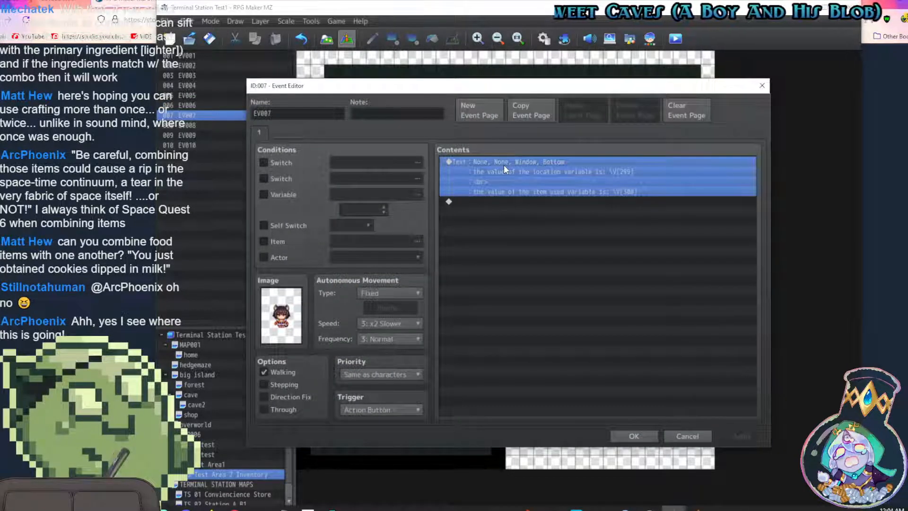
pyautogui.click(633, 436)
pyautogui.doubleClick(589, 129)
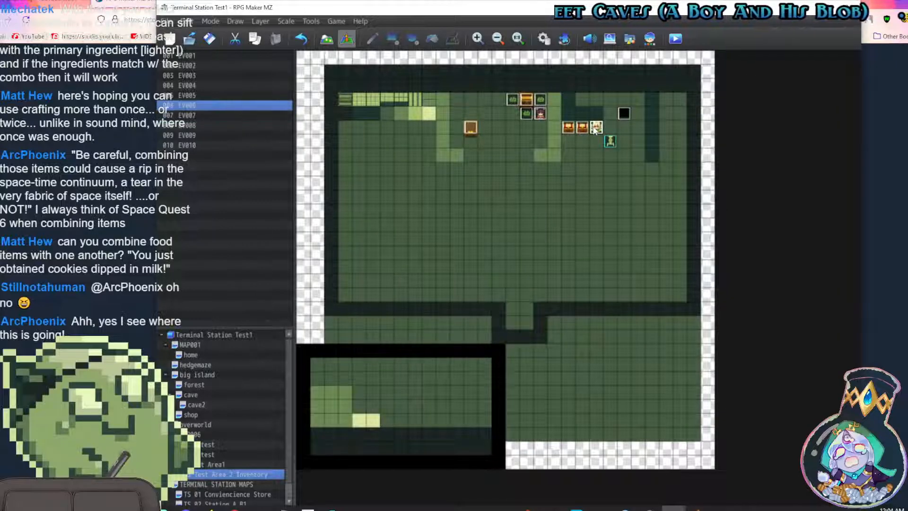
pyautogui.click(532, 161)
pyautogui.hotkey('ctrl', 'v')
pyautogui.click(535, 170)
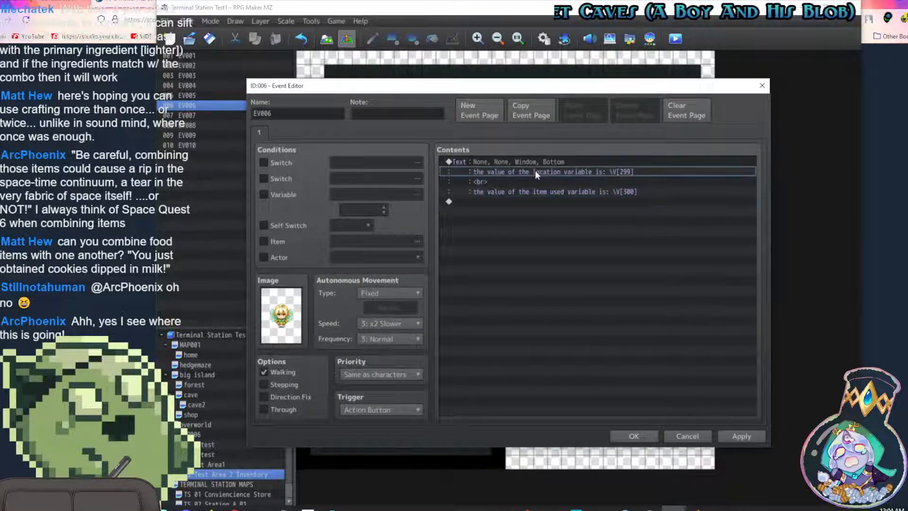
# Change the variable codes in EV006's message to \V[296] for the first line and \V[297] for the last, and save the event
pyautogui.click(539, 167)
pyautogui.doubleClick(552, 162)
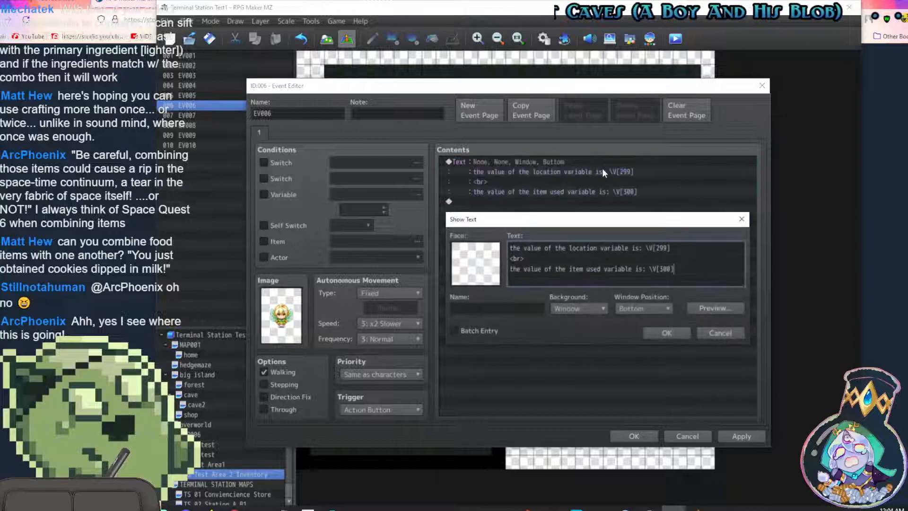
pyautogui.click(663, 247)
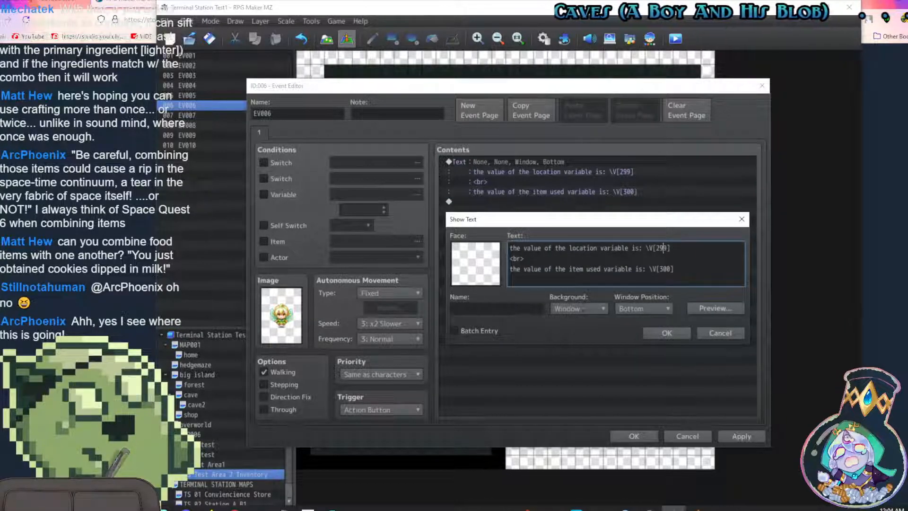
pyautogui.click(667, 269)
pyautogui.press('BackSpace')
pyautogui.press('BackSpace')
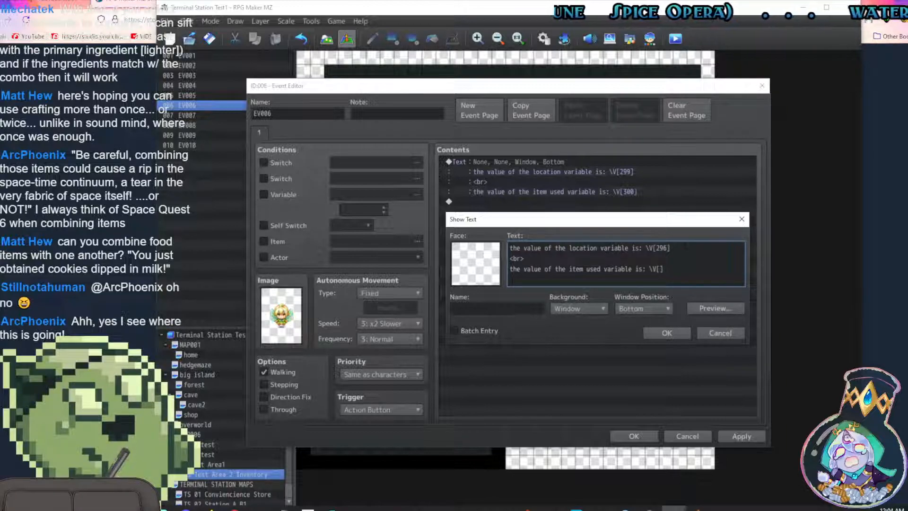
pyautogui.press('Delete')
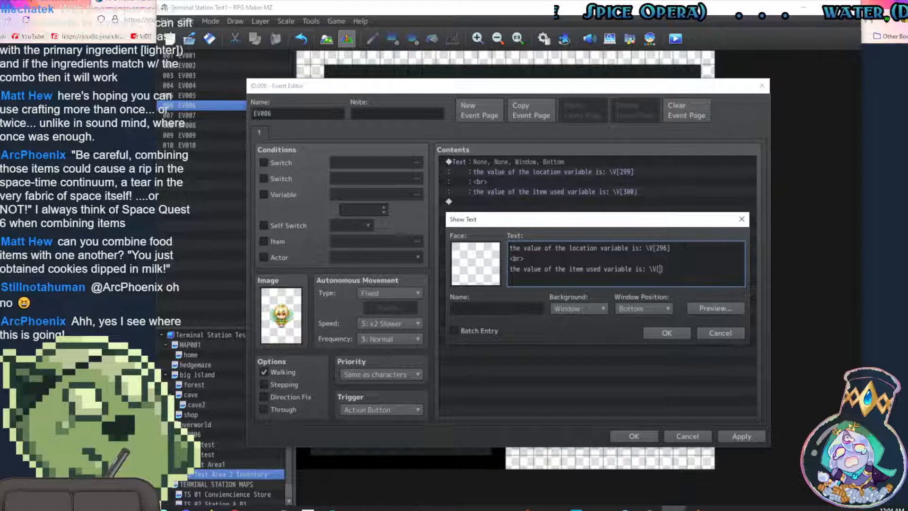
pyautogui.write('297')
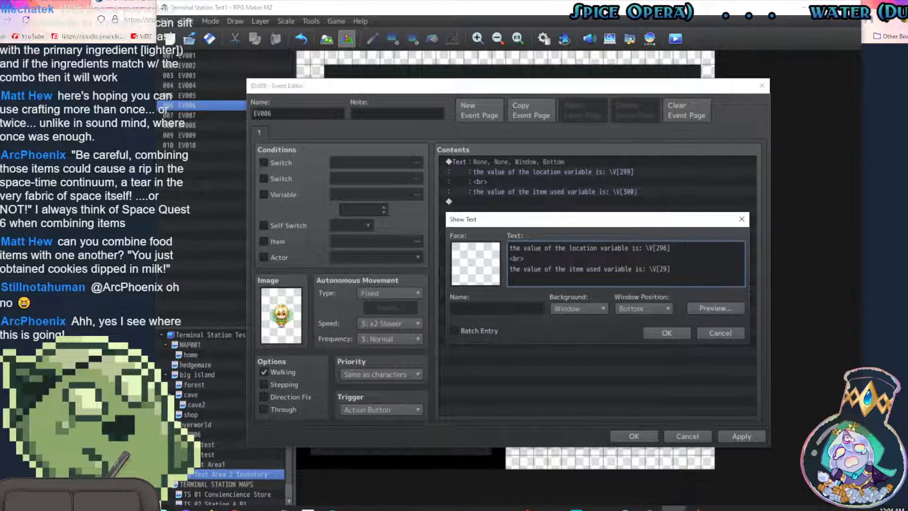
pyautogui.click(666, 333)
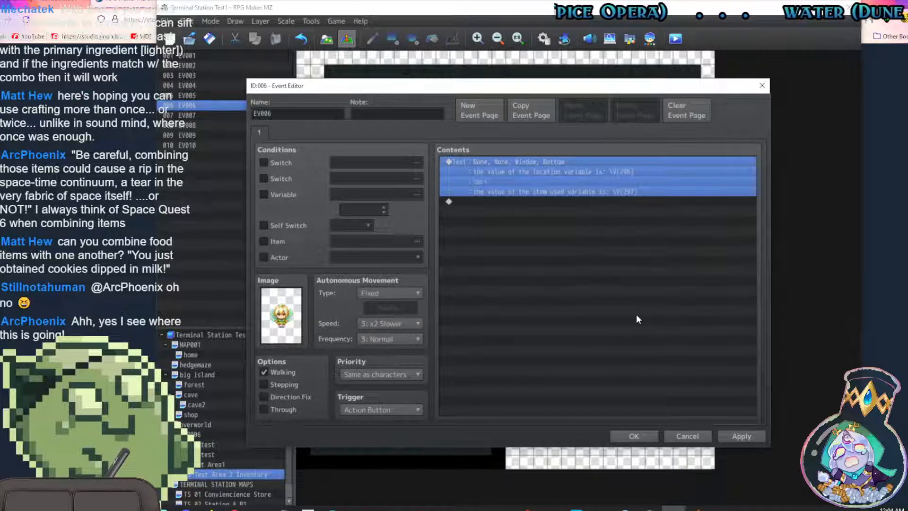
pyautogui.click(742, 436)
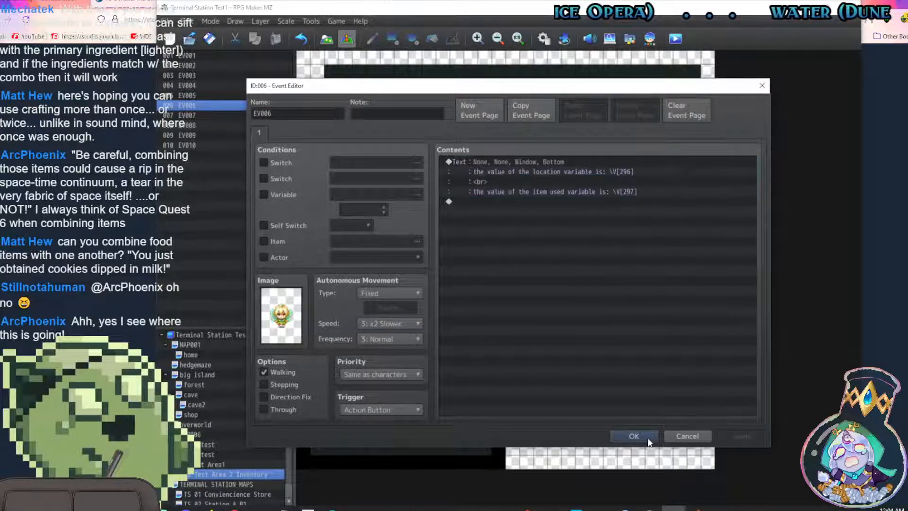
pyautogui.click(648, 437)
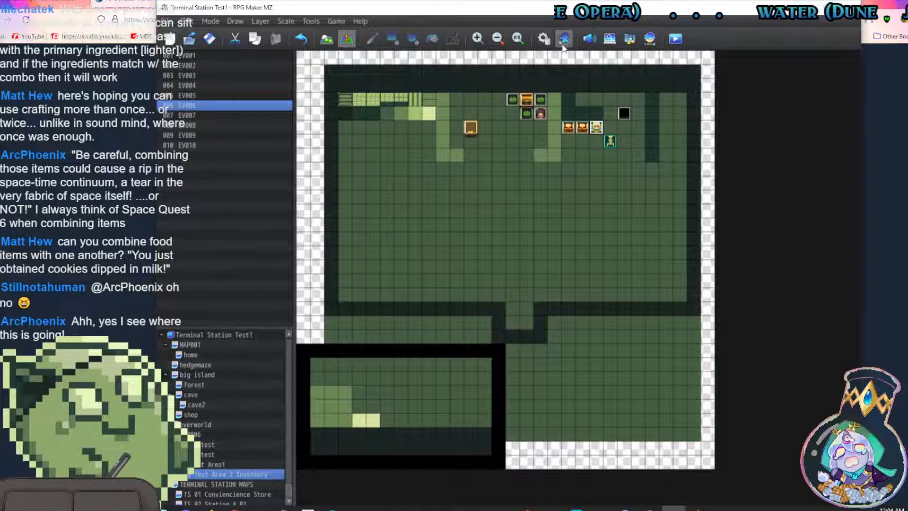
# Reopen CE COMBINE EVENTS in the database and look up the numbers of the two item-combine variables
pyautogui.click(543, 39)
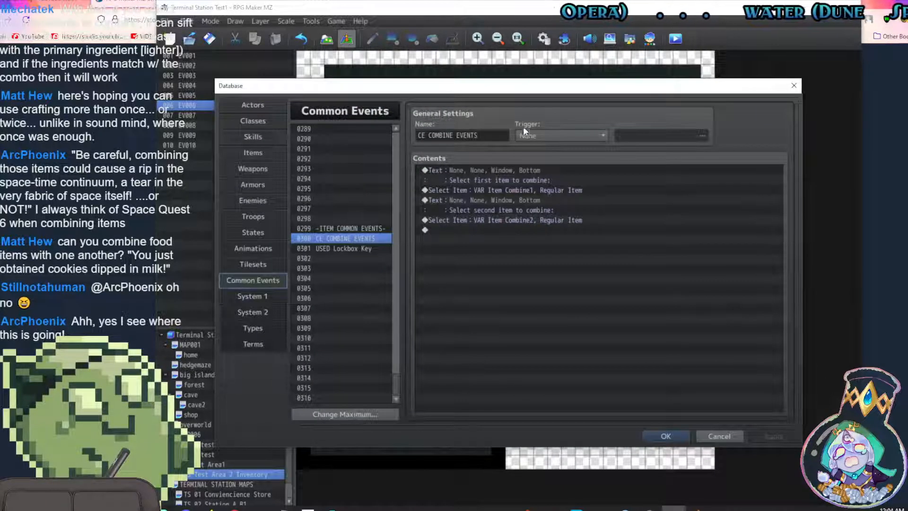
pyautogui.doubleClick(529, 232)
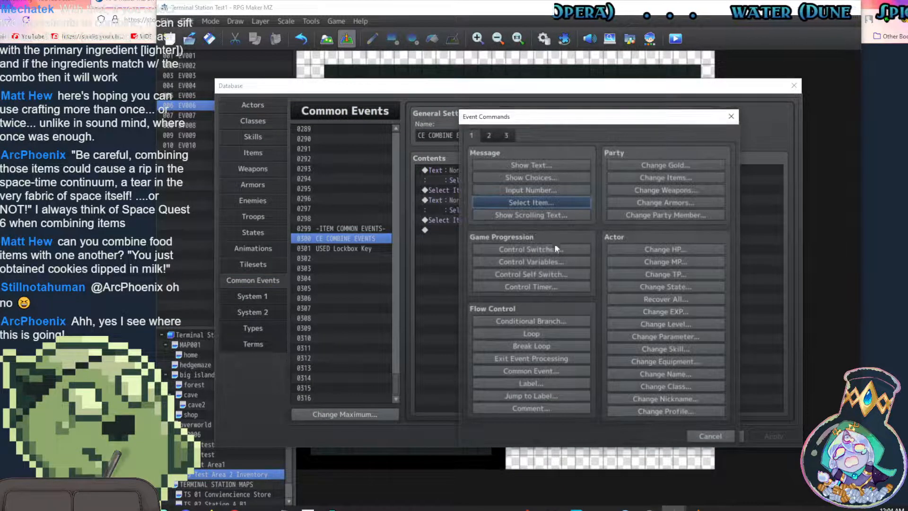
pyautogui.click(542, 261)
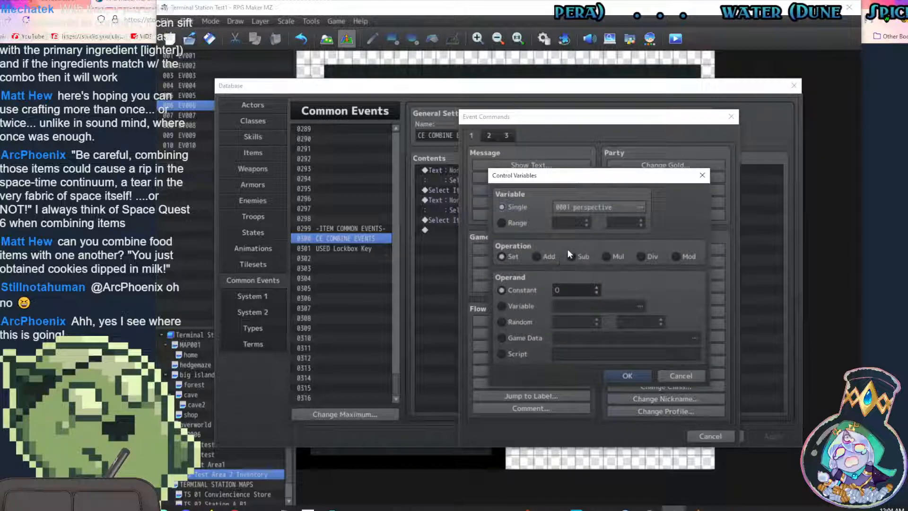
pyautogui.click(601, 208)
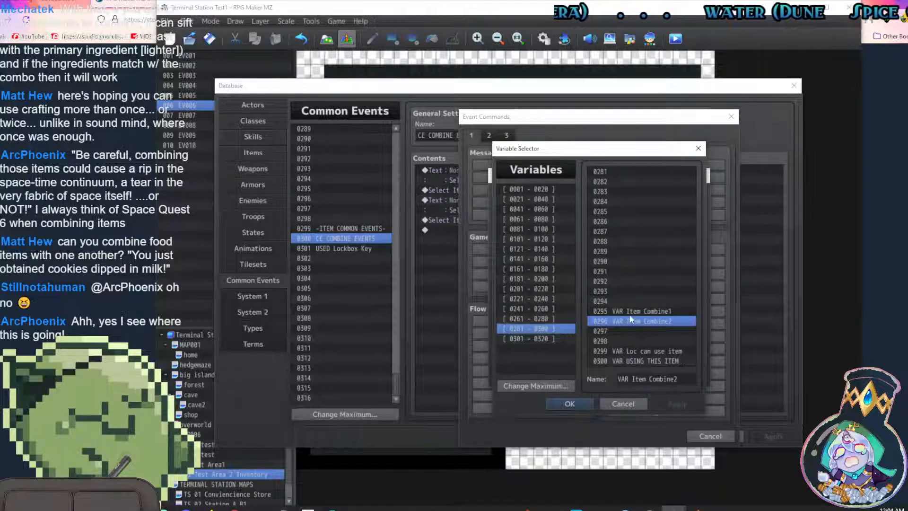
pyautogui.click(624, 404)
pyautogui.click(676, 375)
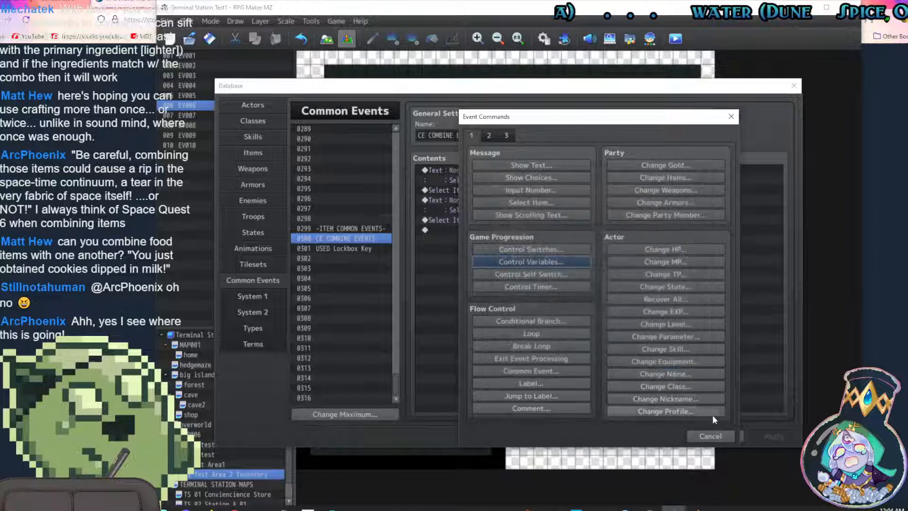
pyautogui.click(716, 434)
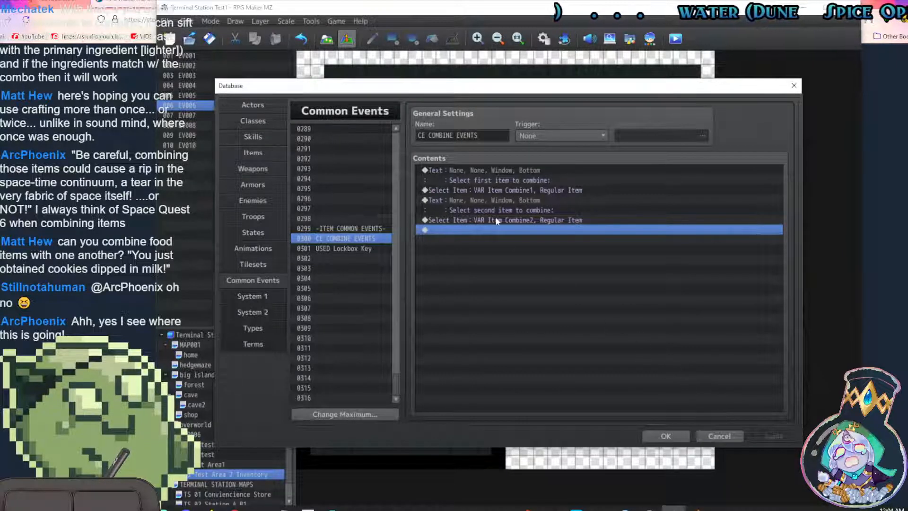
# Through a new Control Variables command, name variable 0291 VAR Item Combine1 and variable 0292 VAR Item Combine2
pyautogui.doubleClick(507, 227)
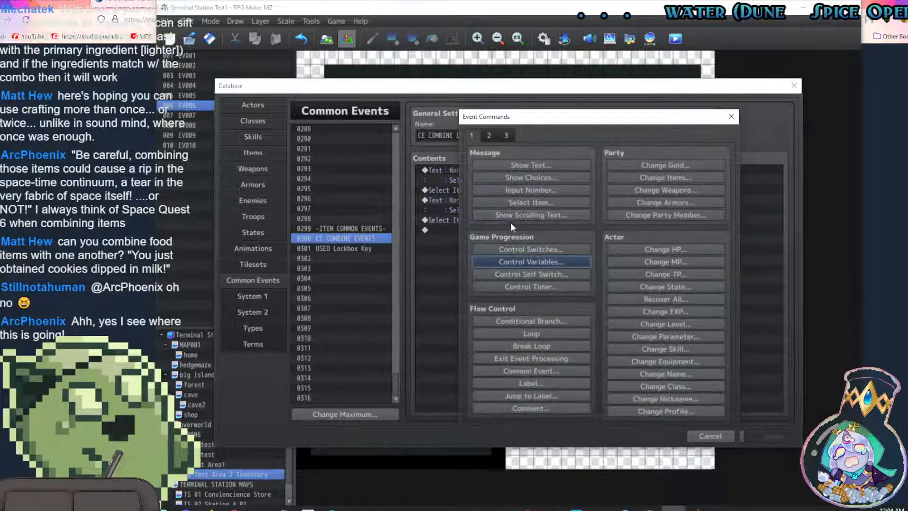
pyautogui.click(569, 261)
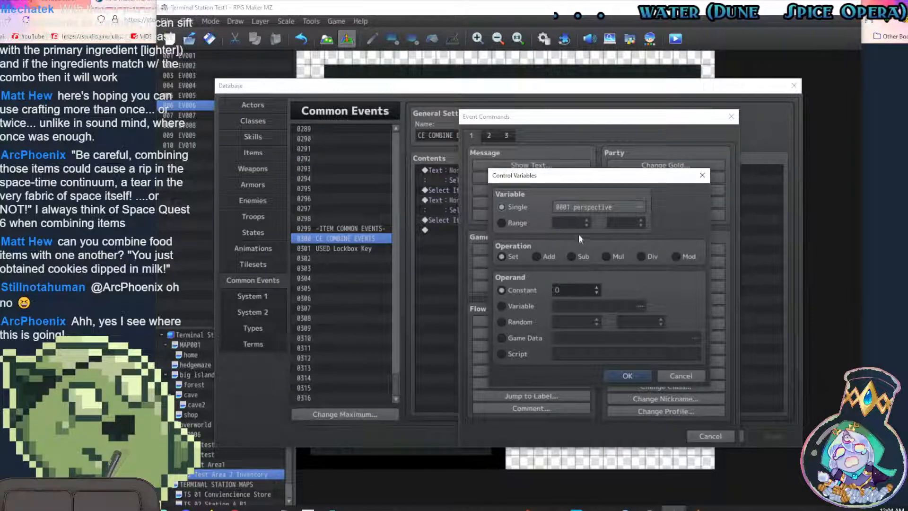
pyautogui.click(583, 206)
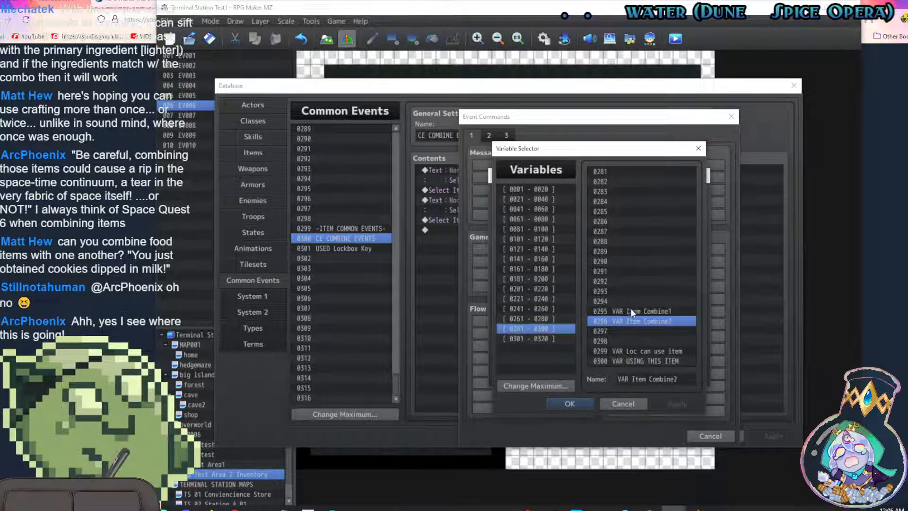
pyautogui.click(620, 262)
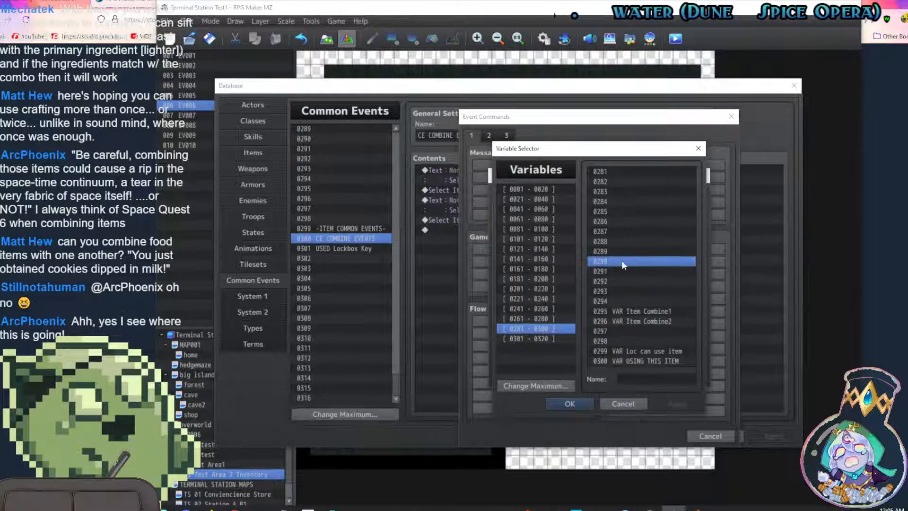
pyautogui.click(624, 270)
pyautogui.click(627, 281)
pyautogui.click(631, 271)
pyautogui.click(627, 282)
pyautogui.click(627, 311)
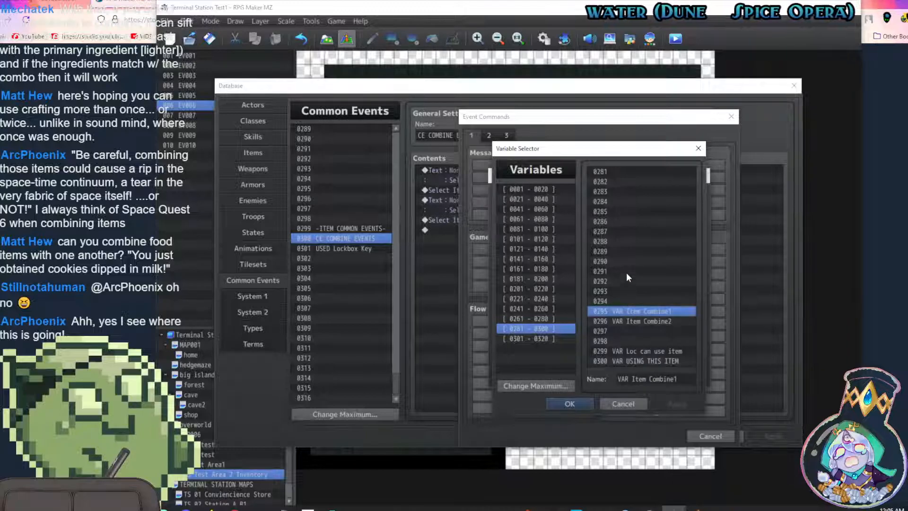
pyautogui.click(626, 272)
pyautogui.write('VAR Item Combine1')
pyautogui.click(639, 318)
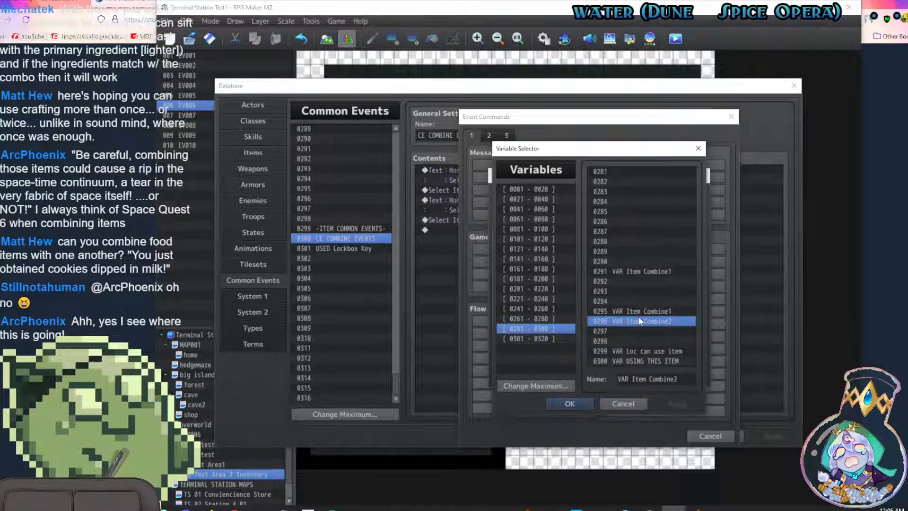
pyautogui.click(637, 279)
pyautogui.write('VAR Item Combine2')
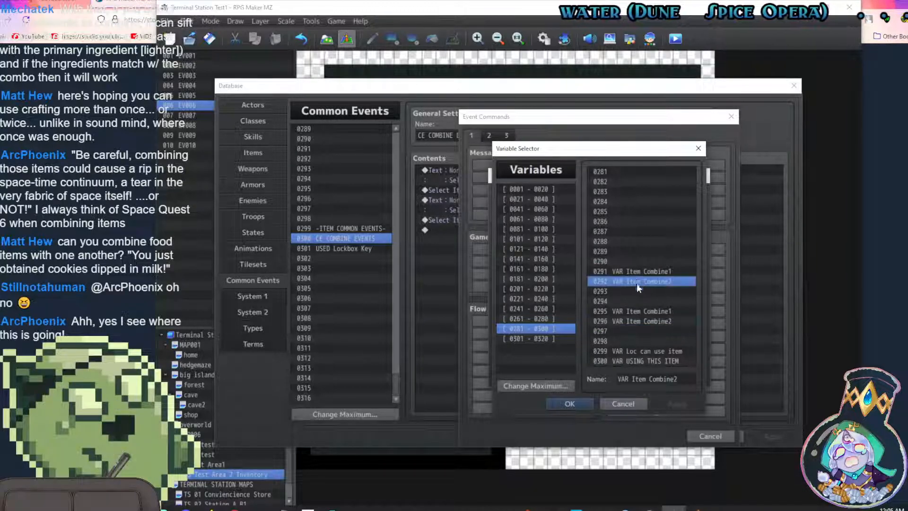
# Clear the duplicate names from variables 0295 and 0296, and accept the variable list and the new command
pyautogui.click(651, 312)
pyautogui.press('Delete')
pyautogui.click(661, 319)
pyautogui.press('Delete')
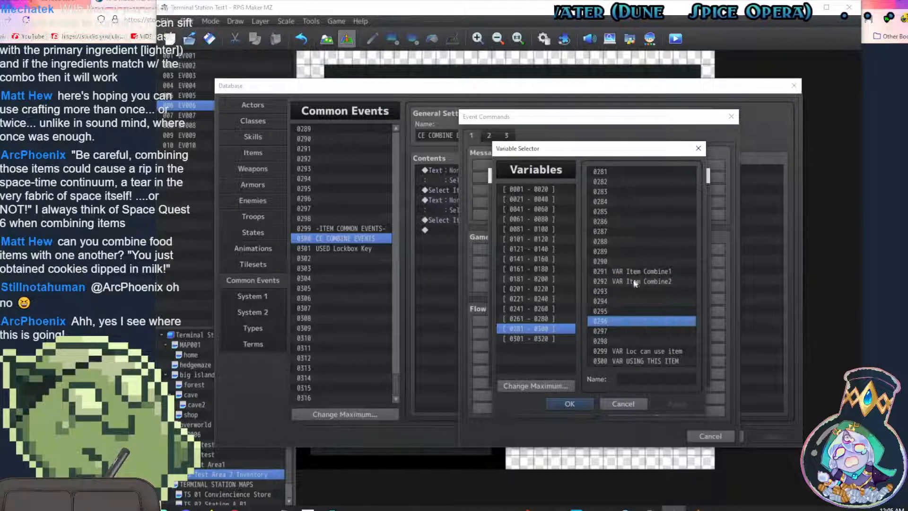
pyautogui.click(585, 404)
pyautogui.click(640, 370)
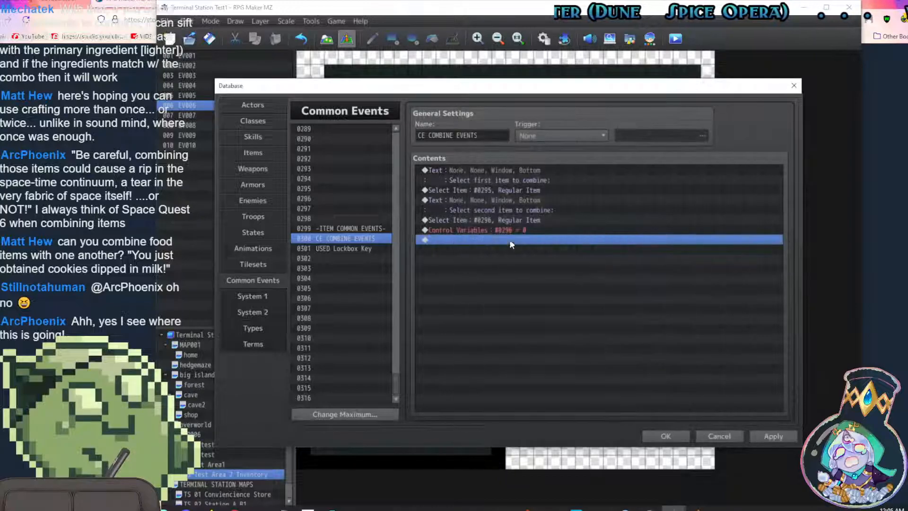
# Delete the stray Control Variables command from CE COMBINE EVENTS and save the database changes
pyautogui.click(505, 229)
pyautogui.press('Delete')
pyautogui.click(773, 436)
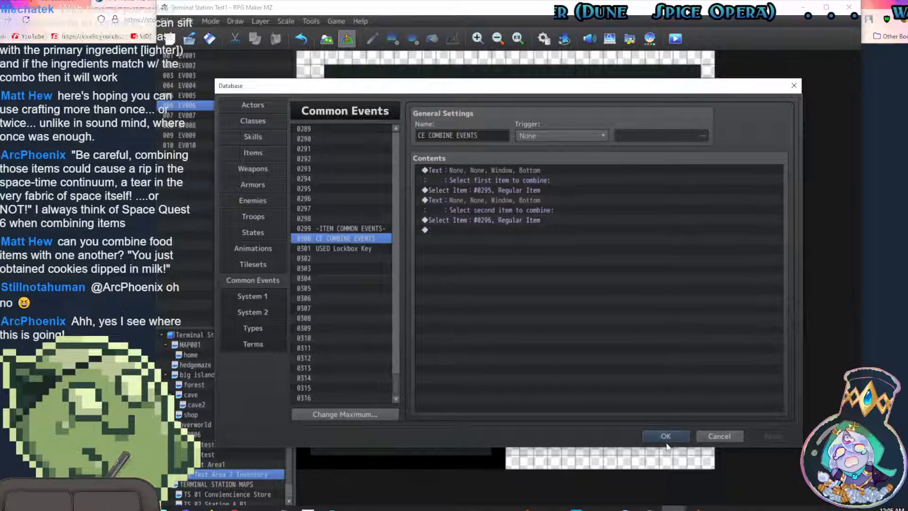
pyautogui.click(665, 436)
# Change the variable codes in the fairy event EV006's message to \V[291] and \V[292], and save the event
pyautogui.doubleClick(596, 131)
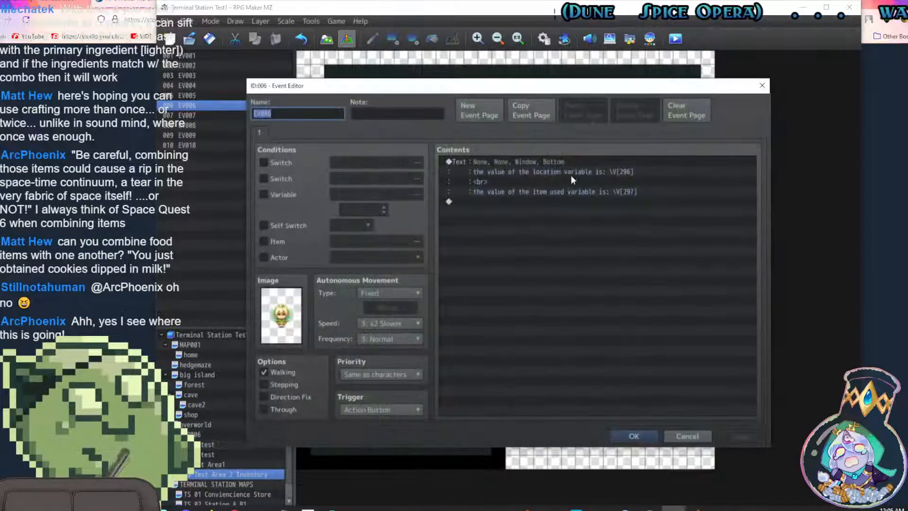
pyautogui.doubleClick(570, 163)
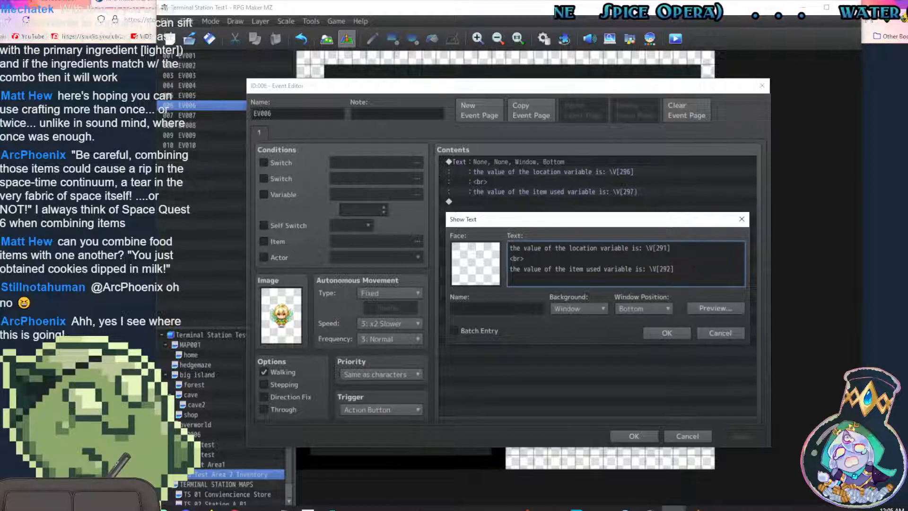
pyautogui.moveTo(646, 247); pyautogui.dragTo(670, 248)
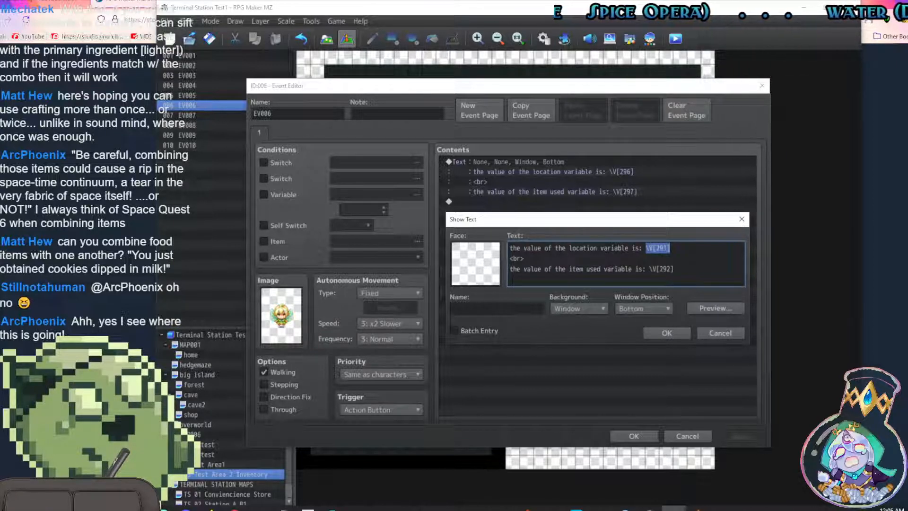
pyautogui.click(674, 332)
pyautogui.click(737, 435)
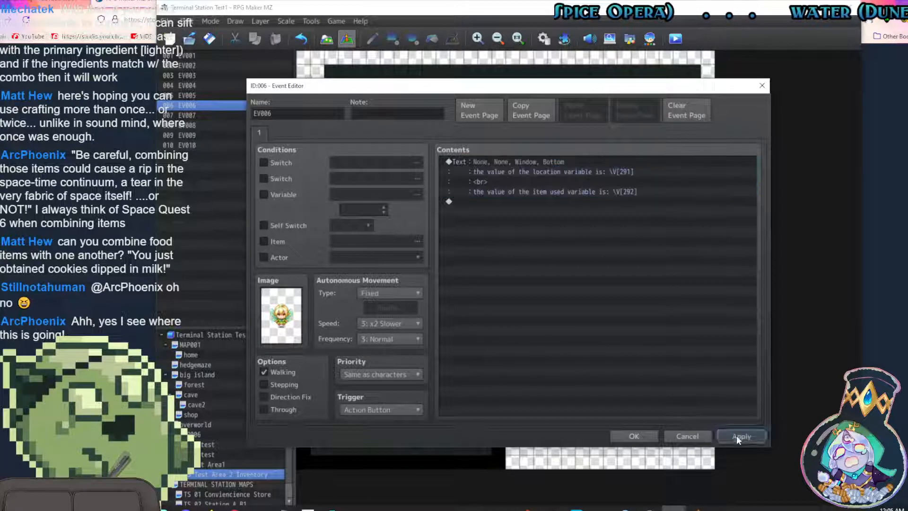
pyautogui.click(634, 435)
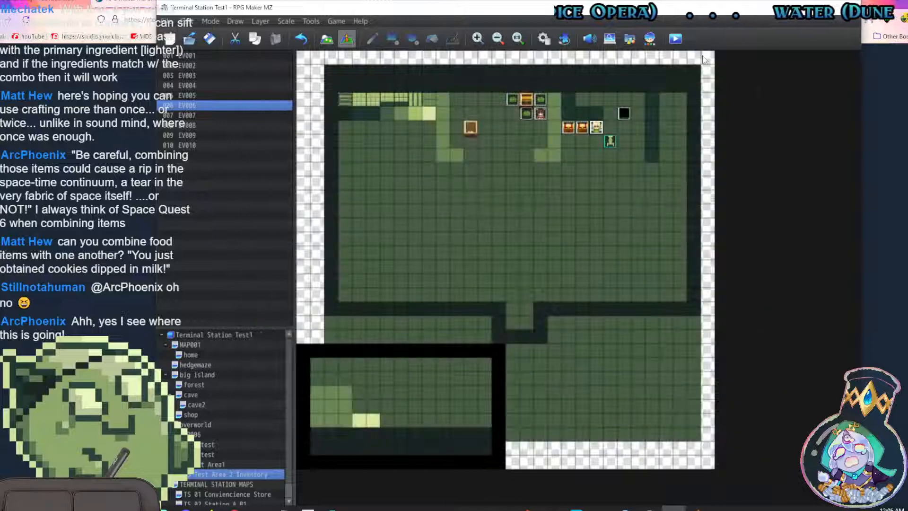
# Start a playtest, collect the items from the two chests and talk to the fairy
pyautogui.click(502, 283)
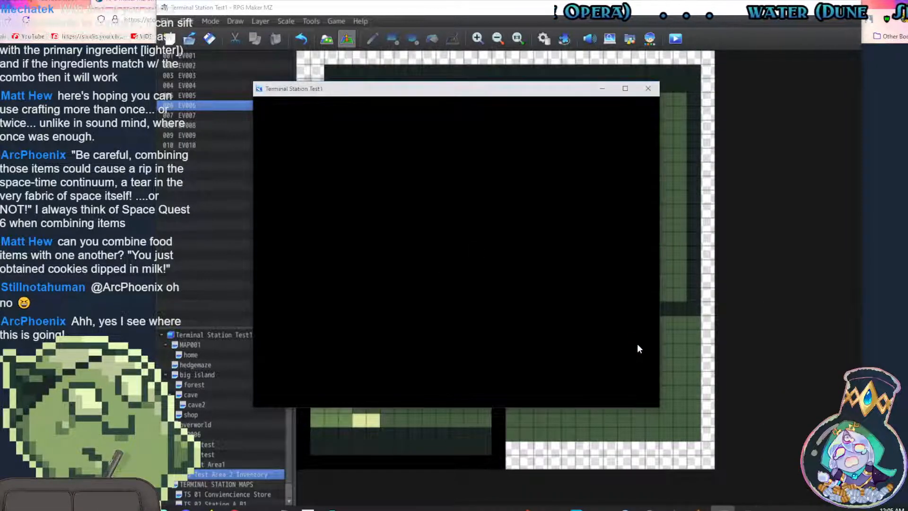
pyautogui.press('Return')
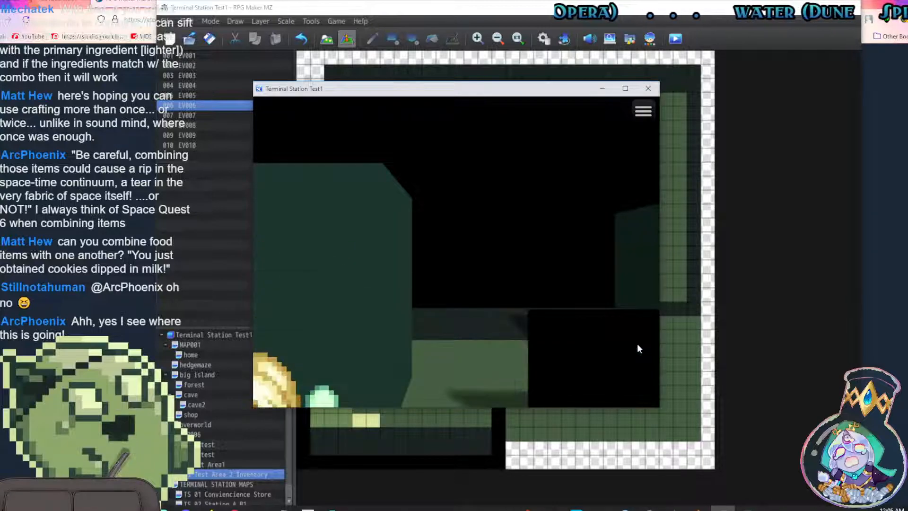
pyautogui.press('Left')
pyautogui.press('Up')
pyautogui.press('Right')
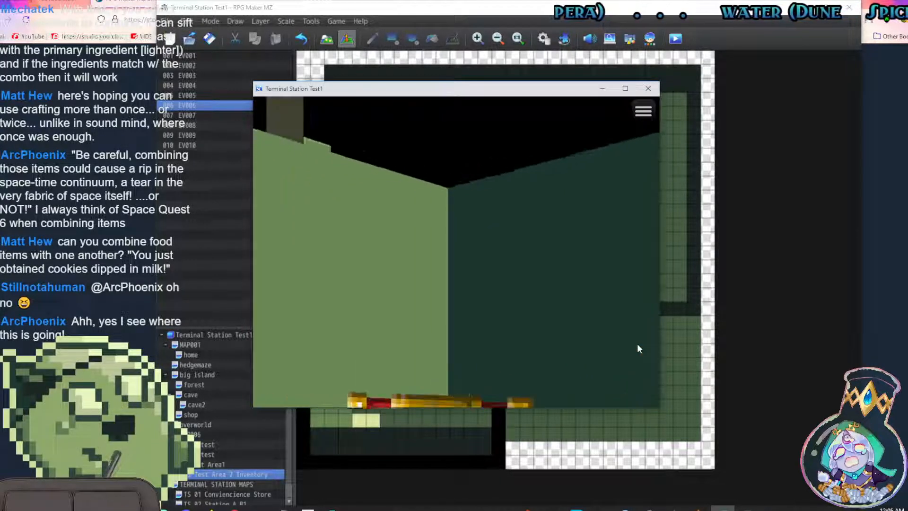
pyautogui.press('Return')
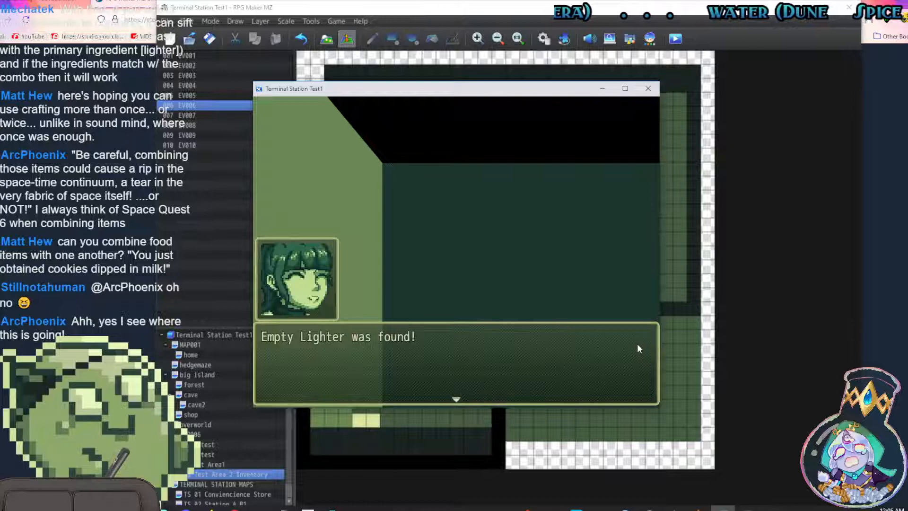
pyautogui.press('Return')
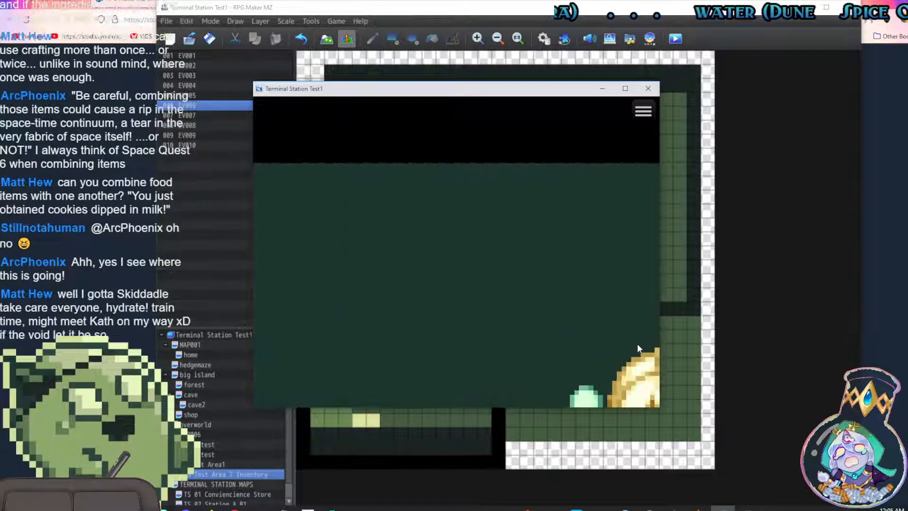
pyautogui.press('Return')
pyautogui.press('Return')
pyautogui.press('Down')
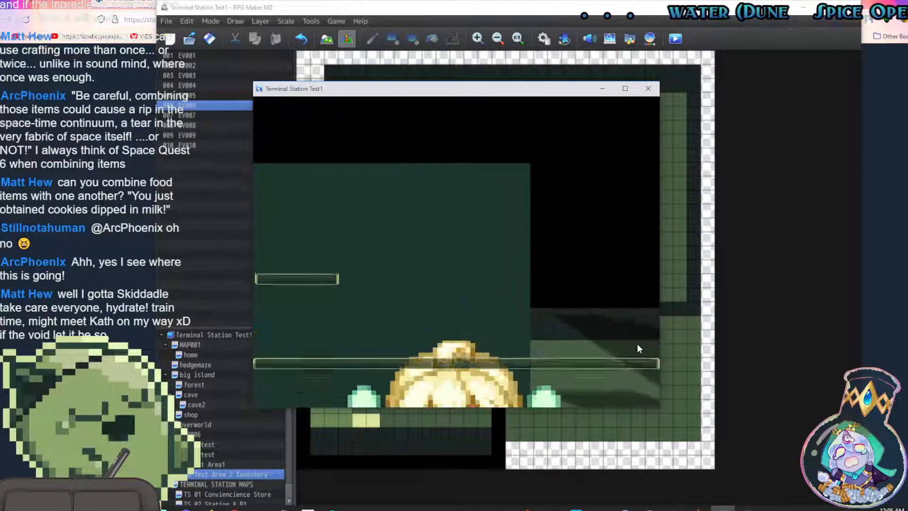
pyautogui.press('Return')
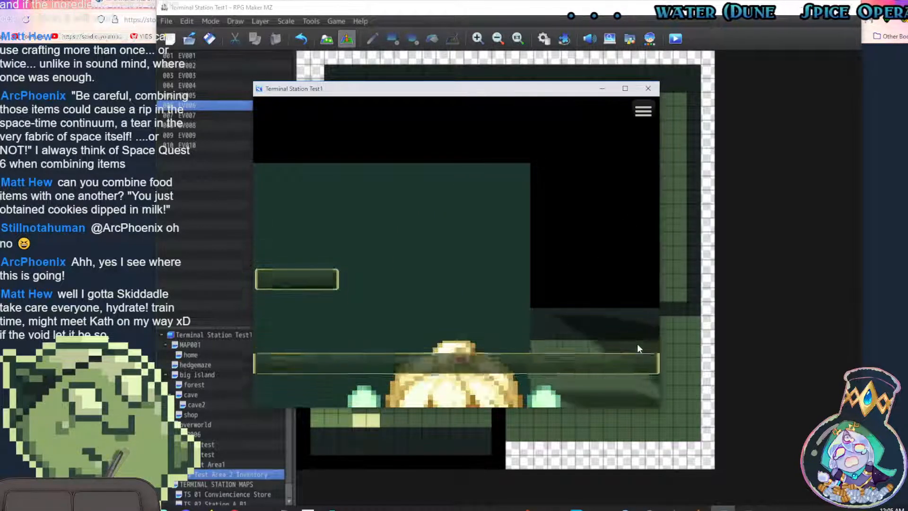
# Open the in-game item list and look through the descriptions of the collected items
pyautogui.press('Escape')
pyautogui.press('Return')
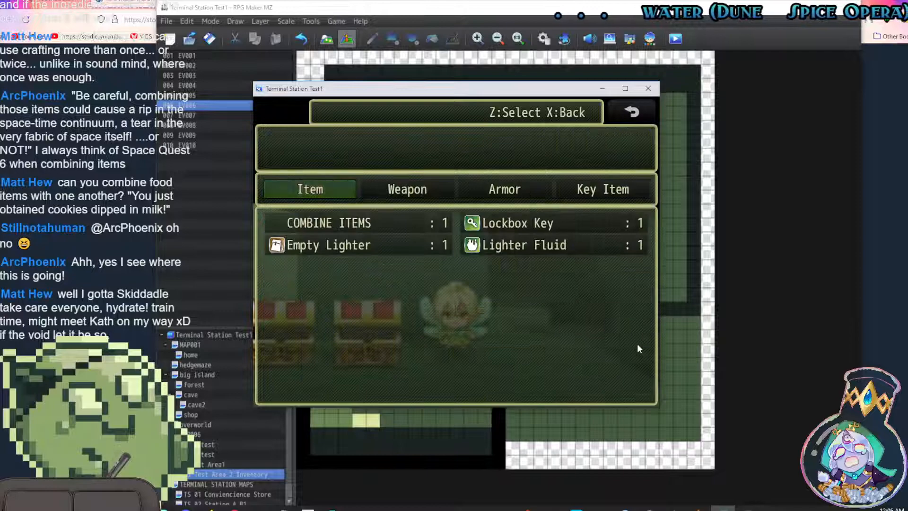
pyautogui.press('Return')
pyautogui.press('Escape')
pyautogui.press('Escape')
pyautogui.press('Return')
pyautogui.press('Return')
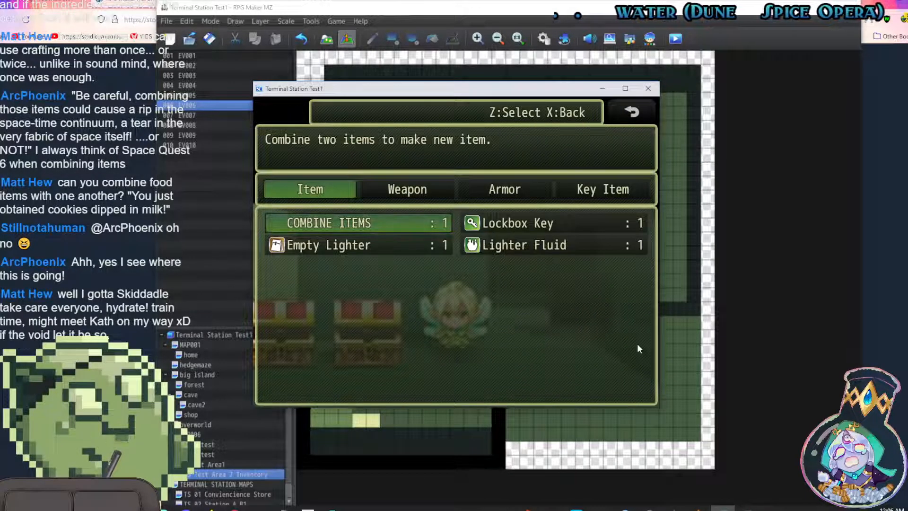
pyautogui.press('Down')
pyautogui.press('Right')
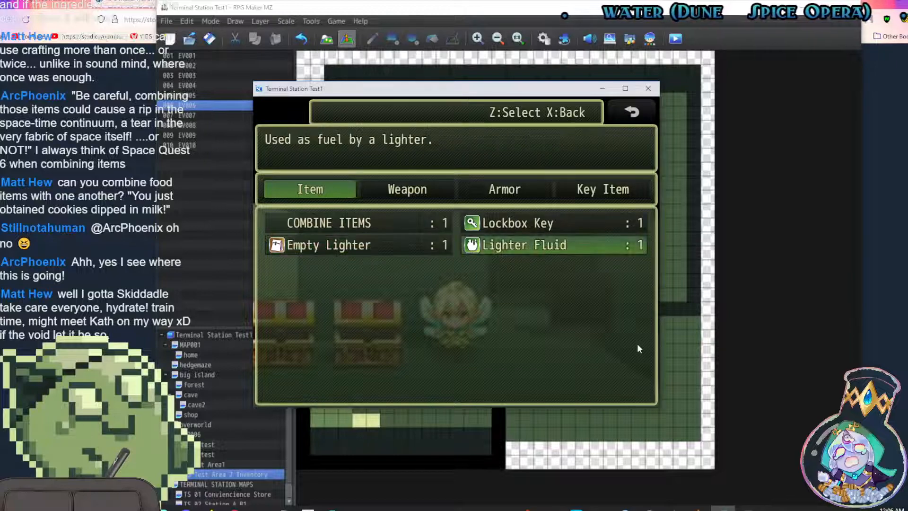
pyautogui.press('Left')
pyautogui.press('Up')
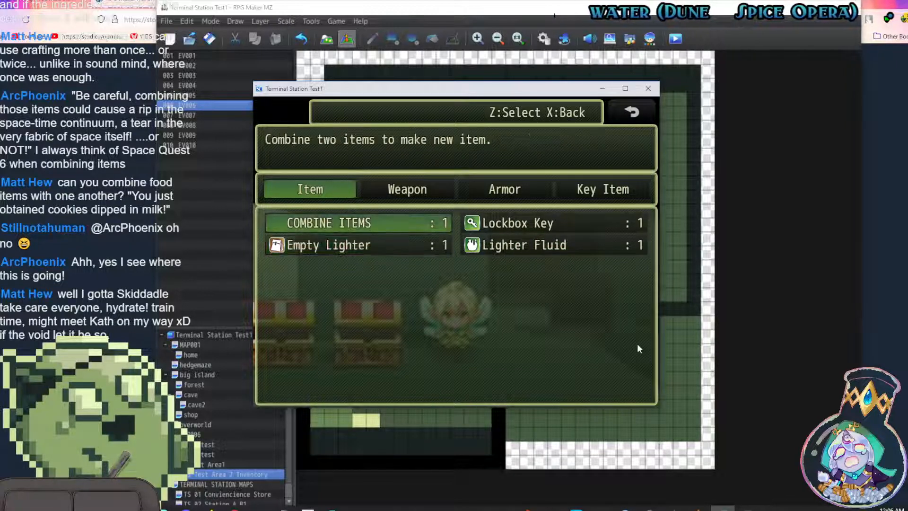
# Use COMBINE ITEMS with Empty Lighter first and Lighter Fluid second, check the fairy's variable message, and close the playtest
pyautogui.press('Return')
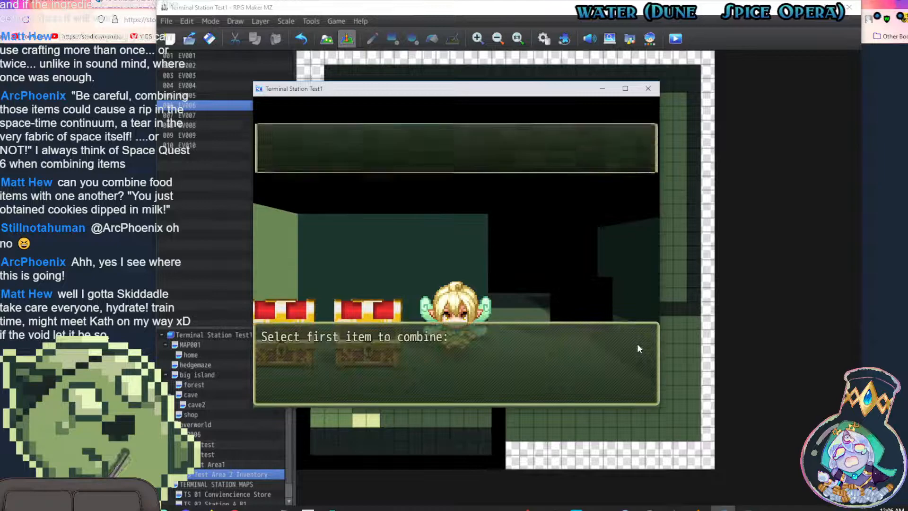
pyautogui.press('Down')
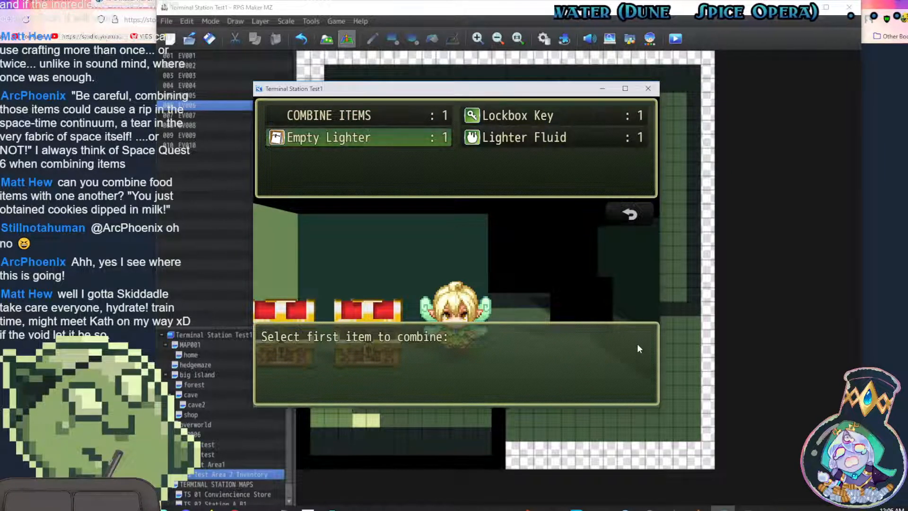
pyautogui.press('Return')
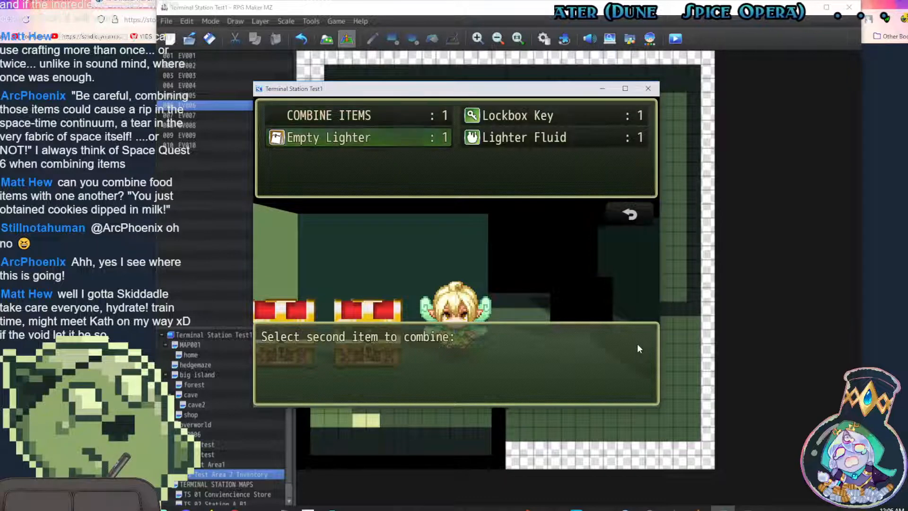
pyautogui.press('Right')
pyautogui.press('Return')
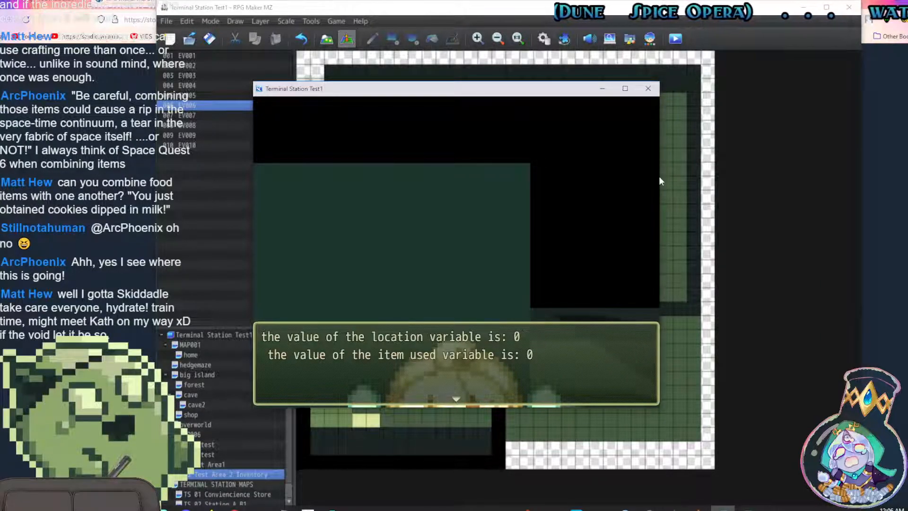
pyautogui.click(655, 89)
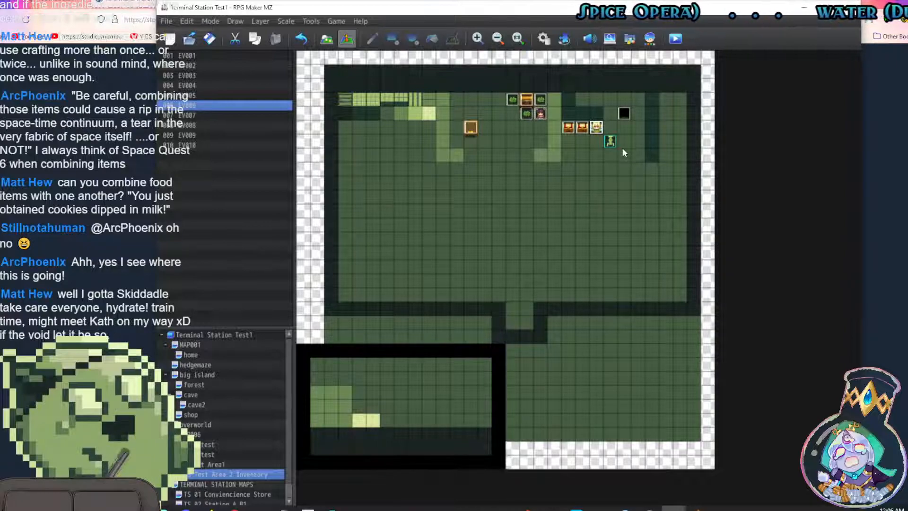
# In common event 0300 CE COMBINE EVENTS, set the first Select Item command to variable 0291 VAR Item Combine1
pyautogui.click(544, 38)
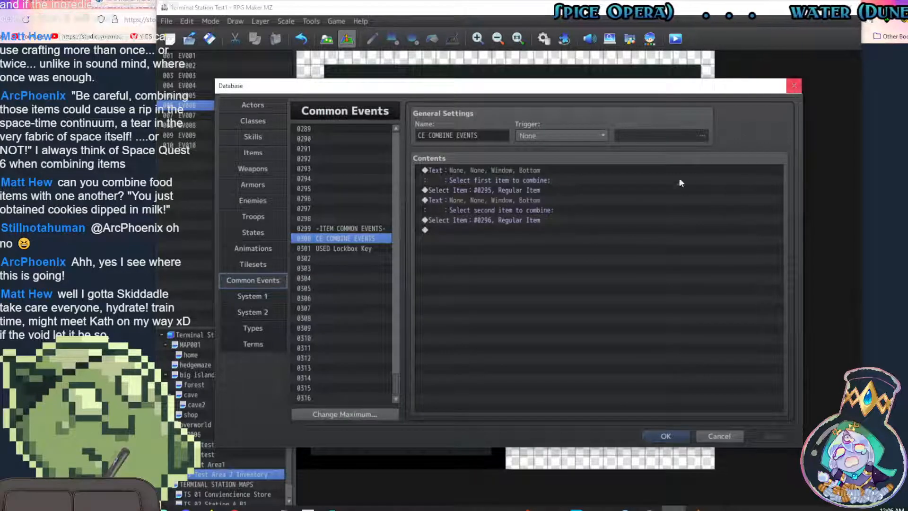
pyautogui.click(522, 190)
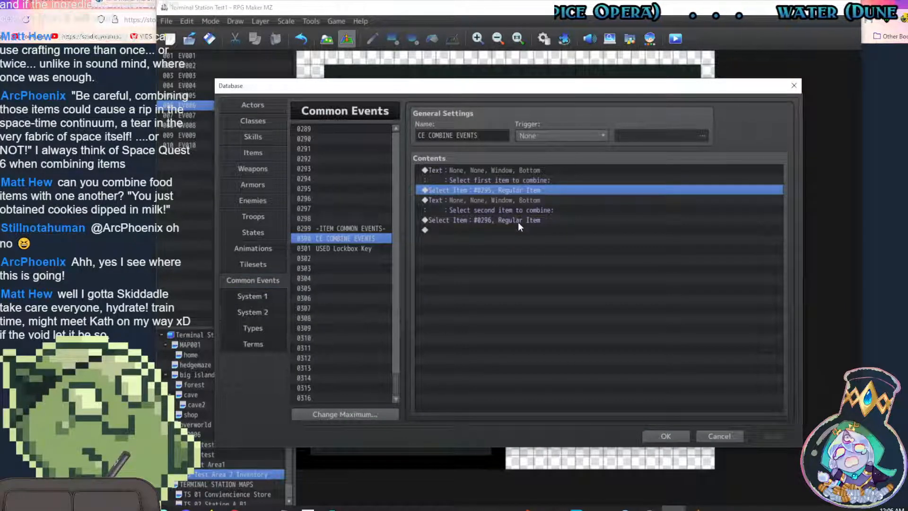
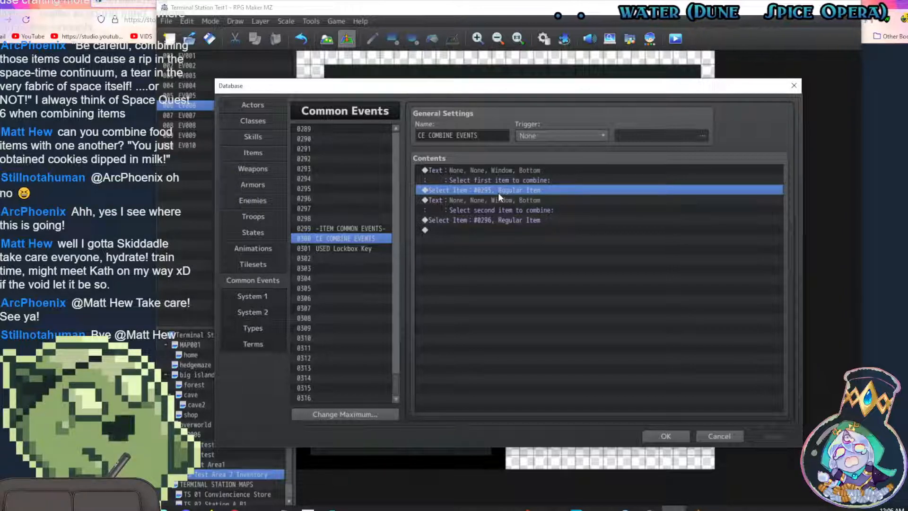
pyautogui.doubleClick(498, 191)
pyautogui.click(605, 271)
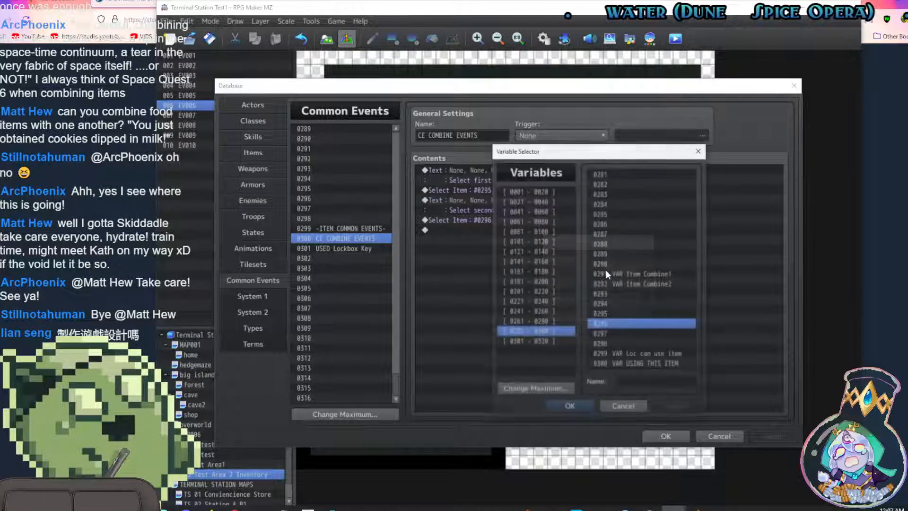
pyautogui.click(643, 270)
pyautogui.click(570, 403)
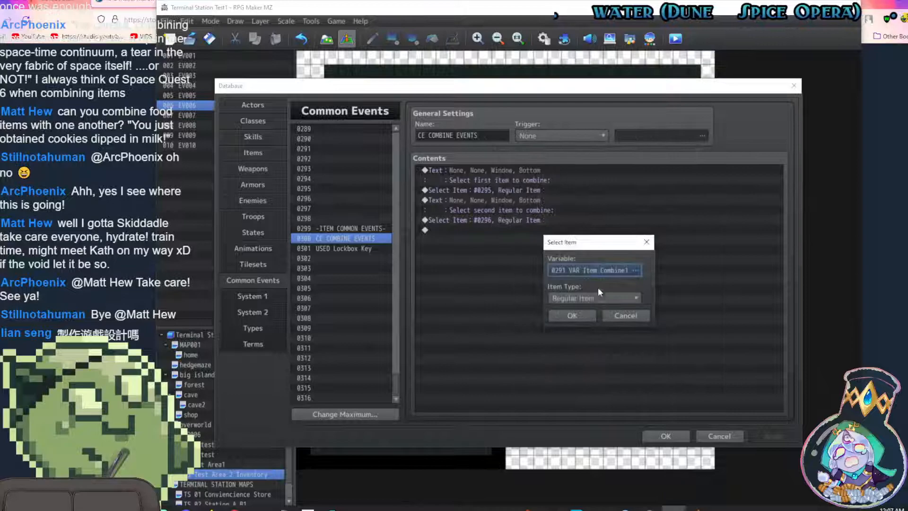
pyautogui.click(586, 316)
# Set the second Select Item command to variable 0292 VAR Item Combine2, and save the database changes
pyautogui.click(526, 209)
pyautogui.doubleClick(523, 218)
pyautogui.click(585, 269)
pyautogui.click(625, 283)
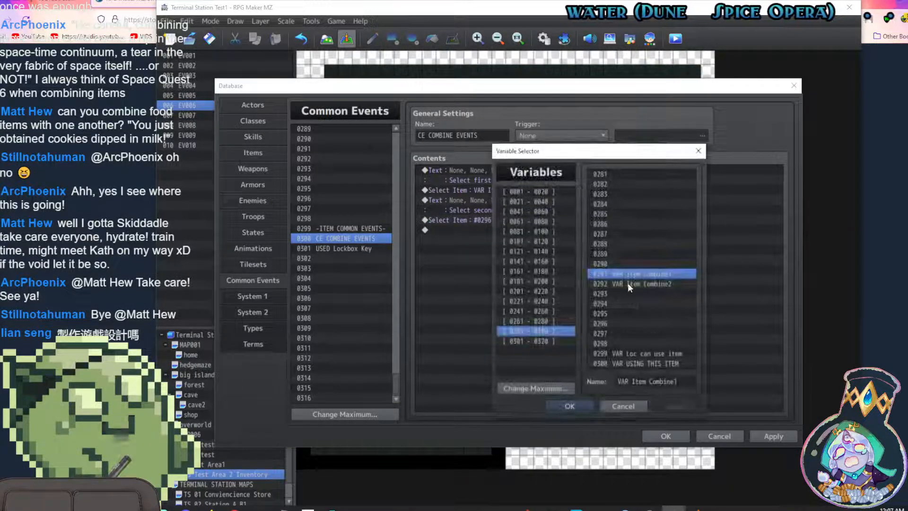
pyautogui.click(571, 405)
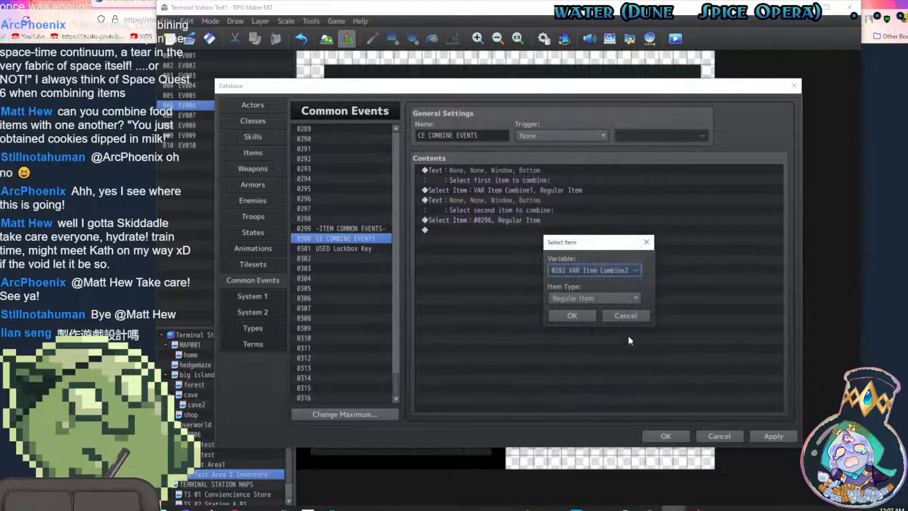
pyautogui.click(583, 315)
pyautogui.click(754, 436)
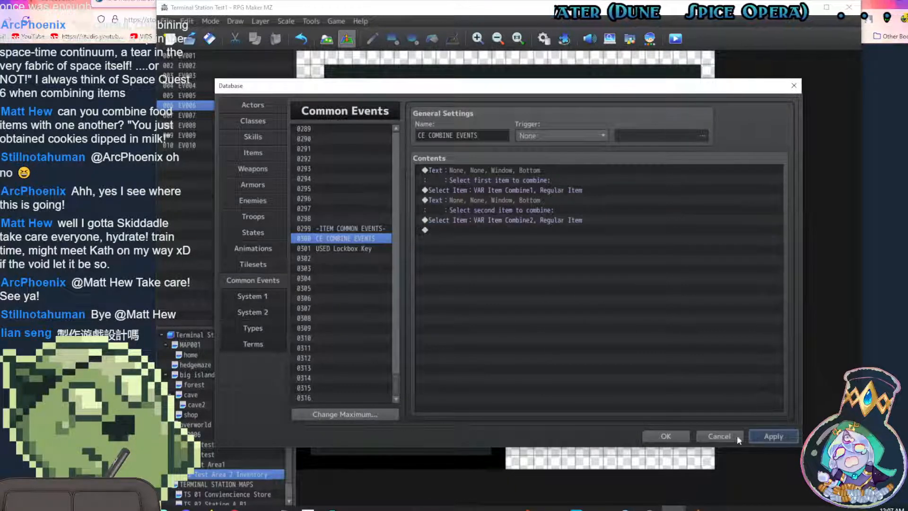
pyautogui.click(666, 436)
# Start a playtest, pick up the key and collect the items from the two chests near the fairy
pyautogui.click(507, 282)
pyautogui.hotkey('ctrl', 'r')
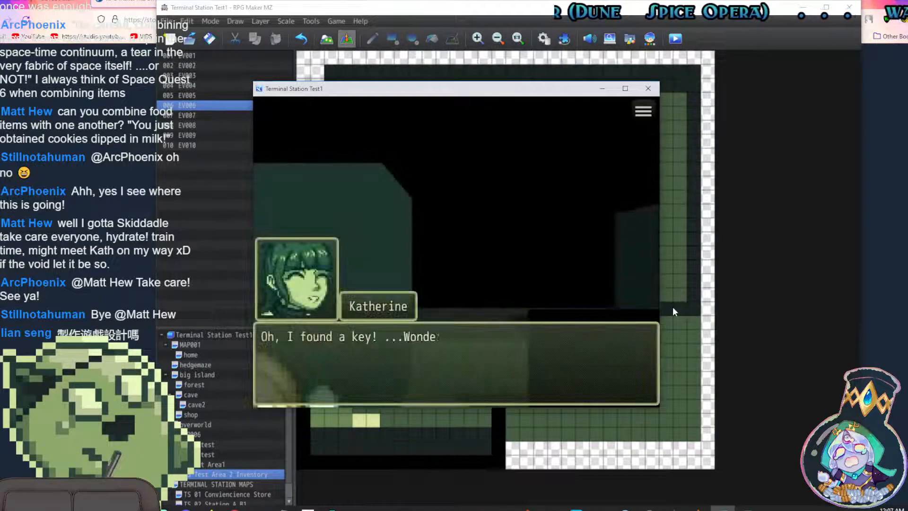
pyautogui.press('Return')
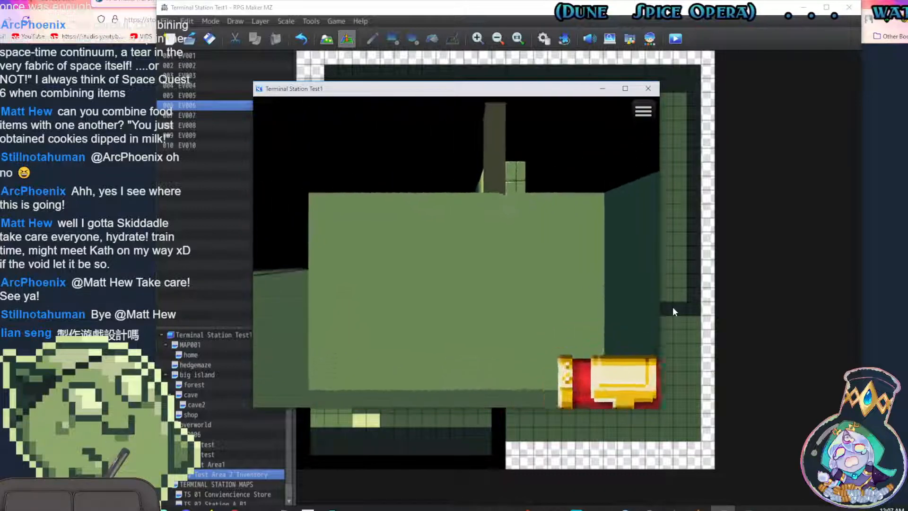
pyautogui.press('Return')
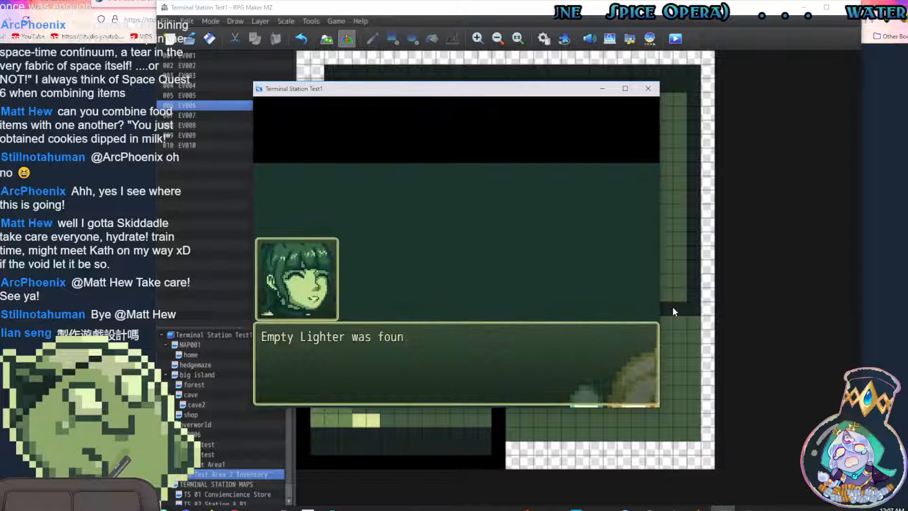
pyautogui.press('Return')
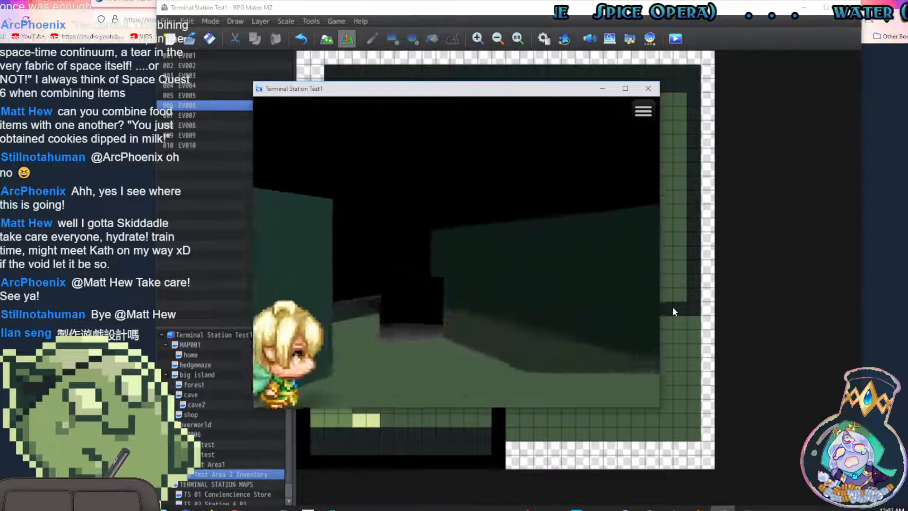
pyautogui.press('Return')
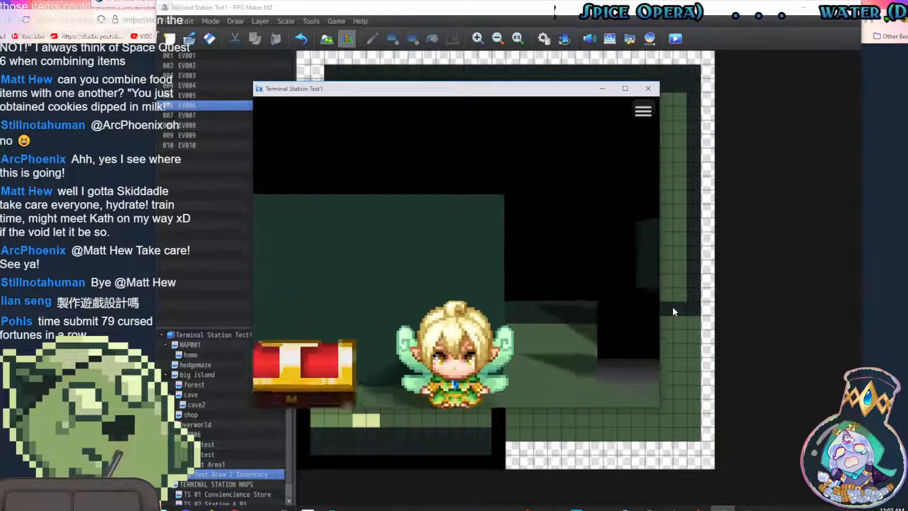
# Use COMBINE ITEMS from the in-game item list, choosing Empty Lighter as the first item and confirming a second item
pyautogui.press('Escape')
pyautogui.press('Return')
pyautogui.press('Return')
pyautogui.press('Return')
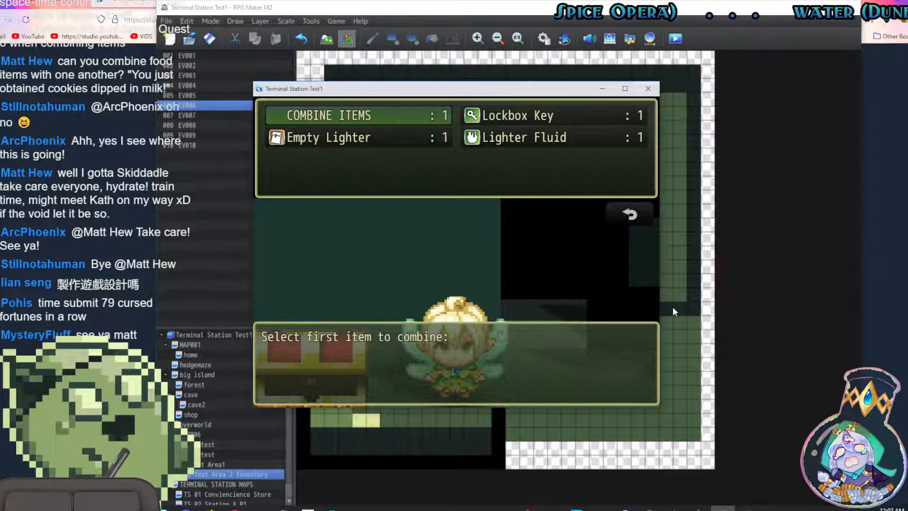
pyautogui.press('Down')
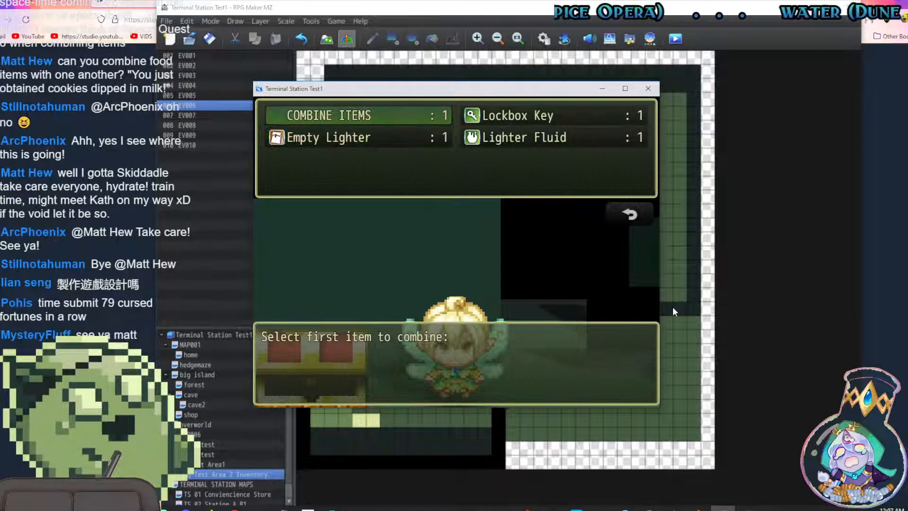
pyautogui.press('Return')
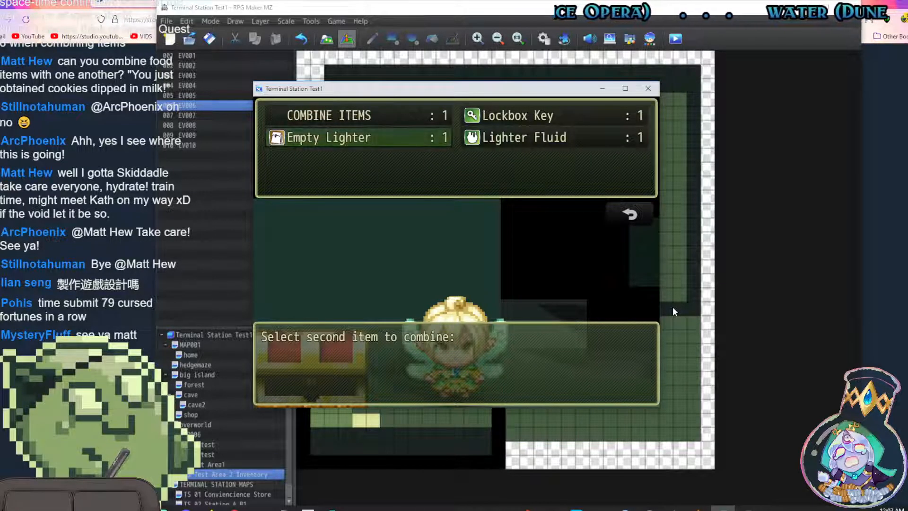
pyautogui.press('z')
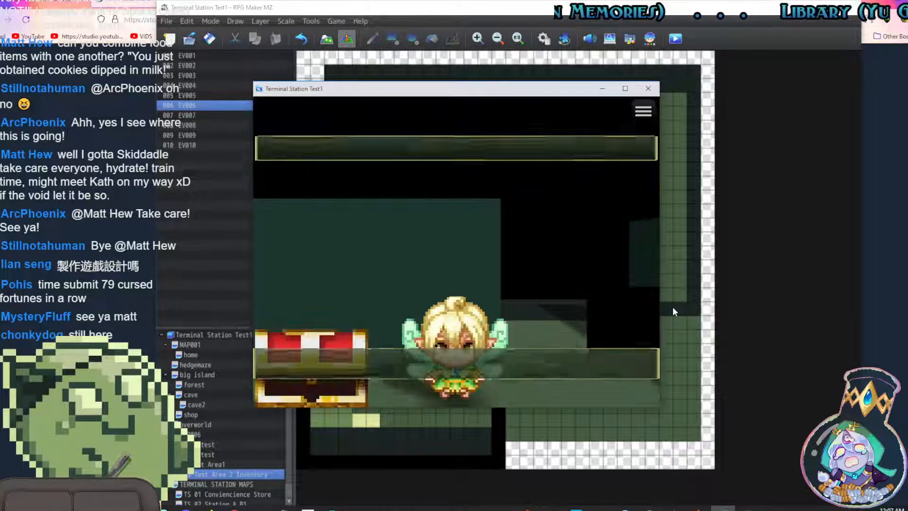
# Run COMBINE ITEMS again with Empty Lighter and Lighter Fluid, read the fairy's variable message, and close the playtest
pyautogui.press('x')
pyautogui.press('z')
pyautogui.press('z')
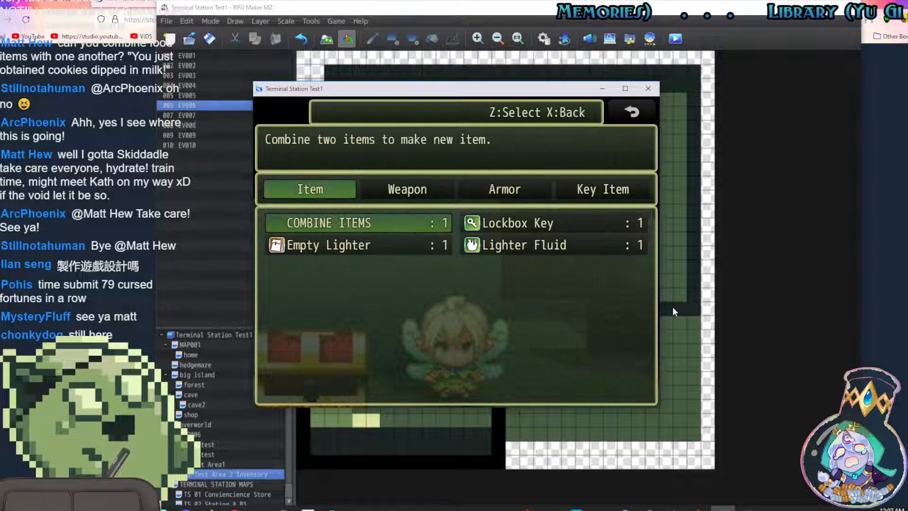
pyautogui.press('z')
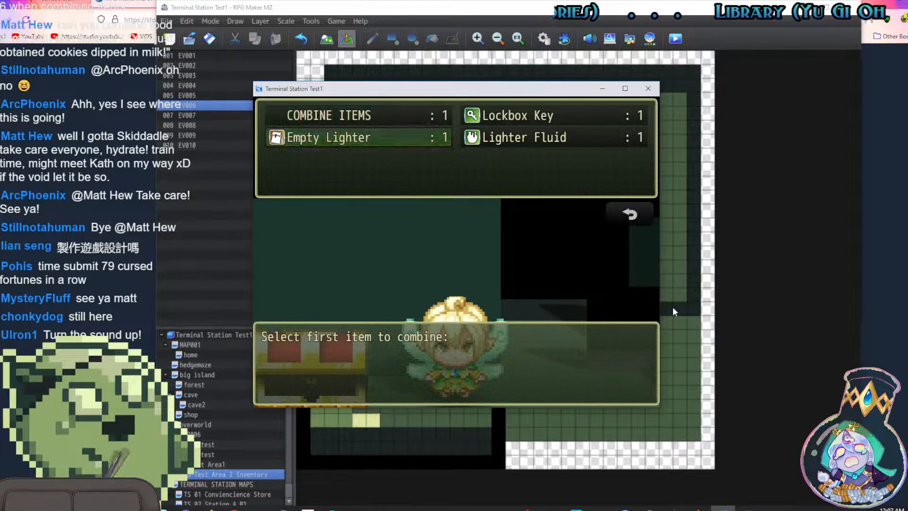
pyautogui.press('z')
pyautogui.press('Down')
pyautogui.press('Right')
pyautogui.press('z')
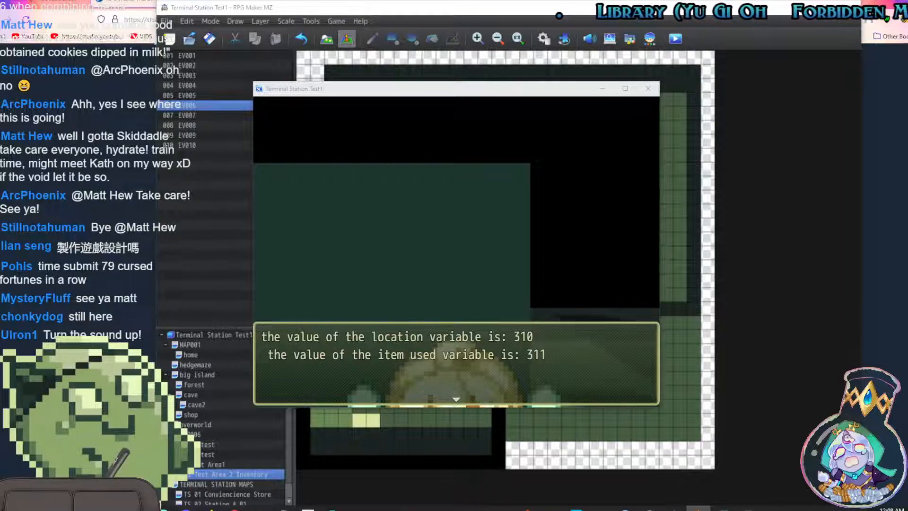
pyautogui.click(597, 163)
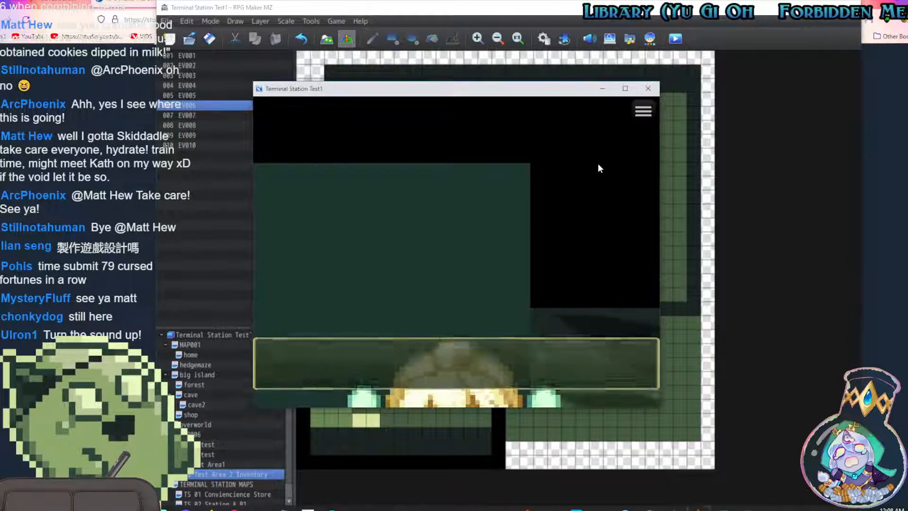
pyautogui.click(648, 89)
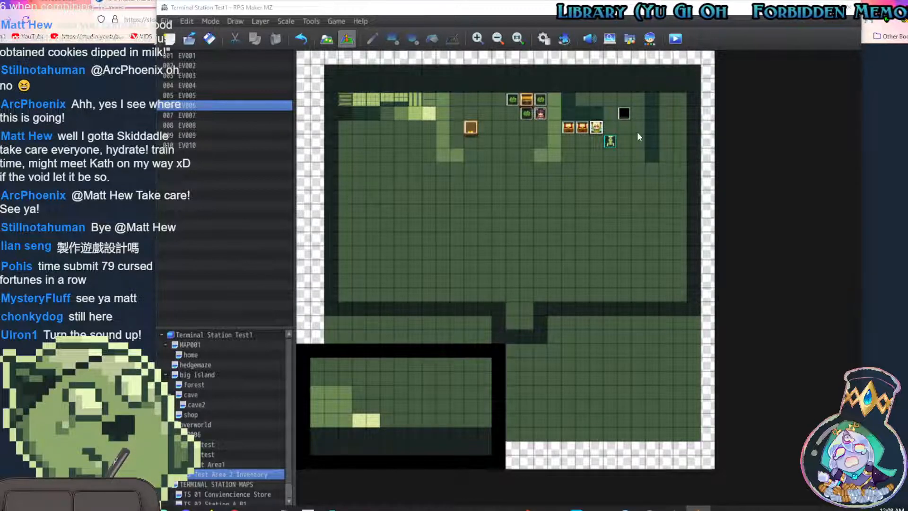
# Delete the Chest1 Play SE command from the Lighter Fluid chest event EV010 and save the event
pyautogui.click(584, 129)
pyautogui.click(595, 127)
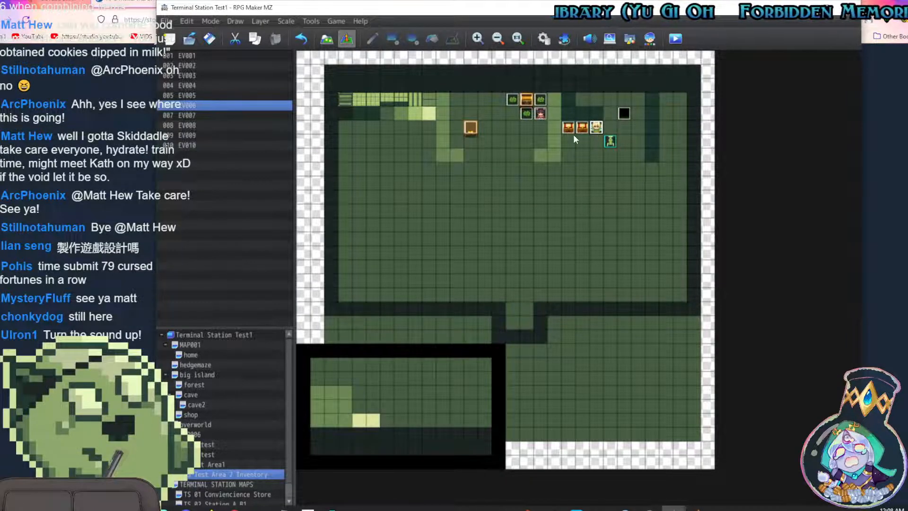
pyautogui.doubleClick(583, 128)
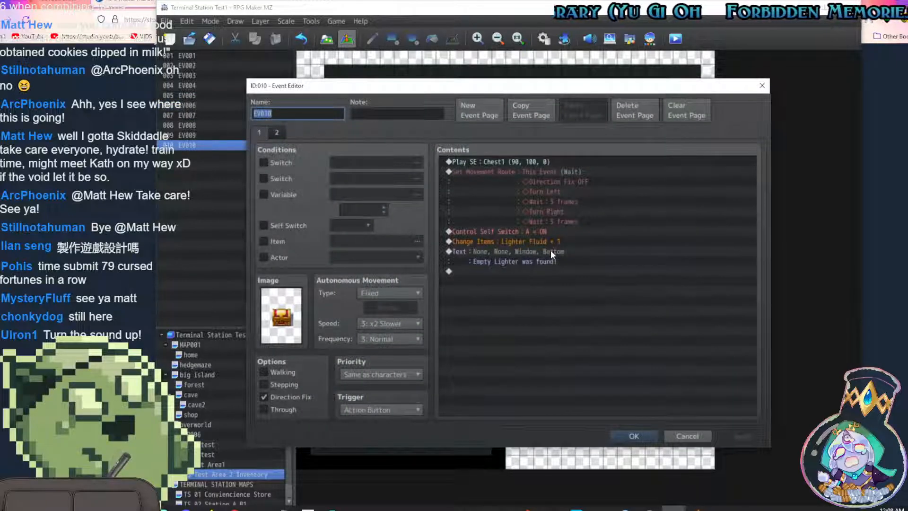
pyautogui.click(529, 162)
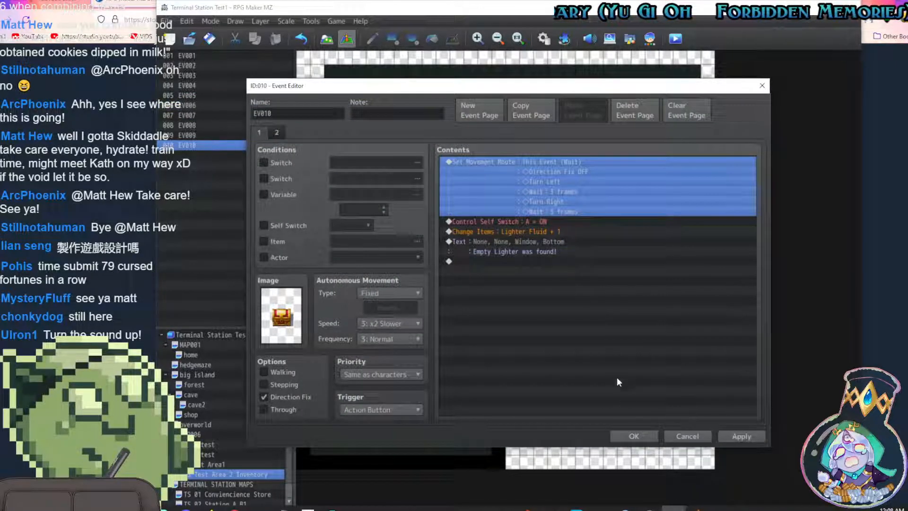
pyautogui.click(648, 433)
# Remove the Chest1 Play SE command from the Empty Lighter chest event EV009 and save the event
pyautogui.doubleClick(532, 127)
pyautogui.click(496, 161)
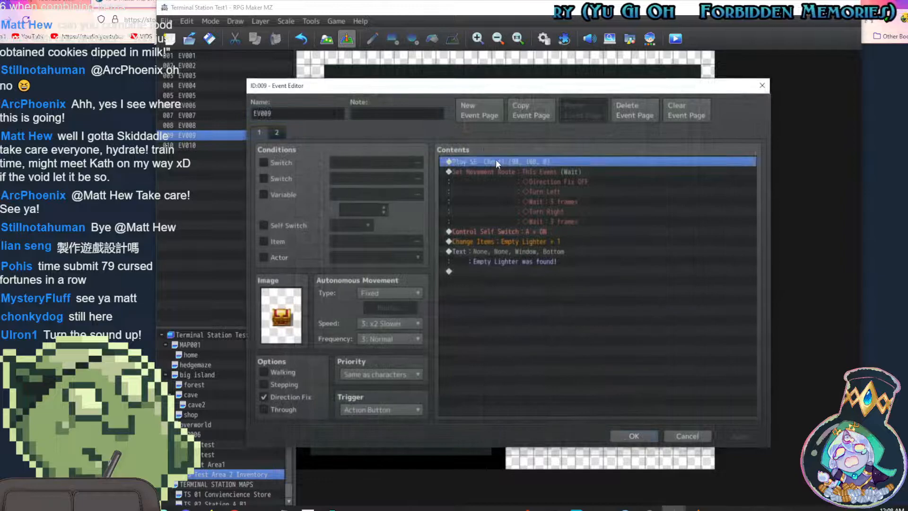
pyautogui.press('Delete')
pyautogui.click(633, 436)
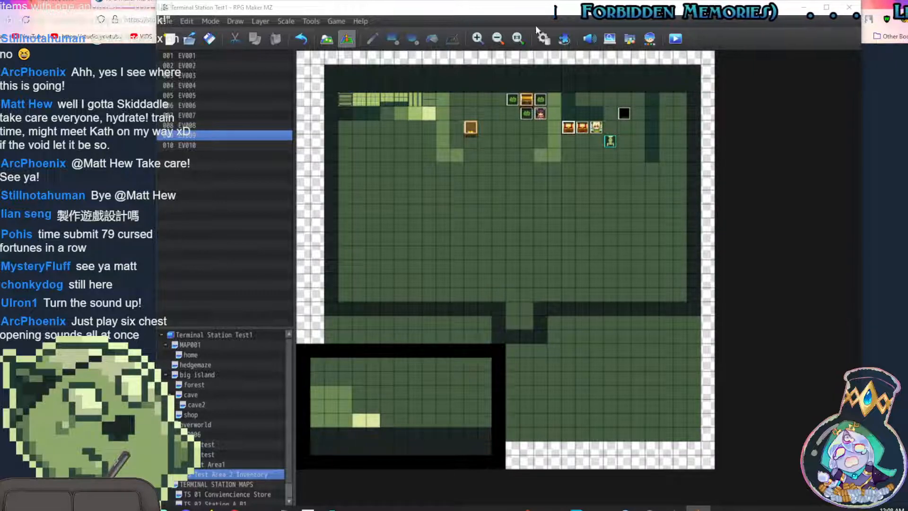
# Start a Conditional Branch at the end of the common event CE COMBINE EVENTS and base its condition on a variable
pyautogui.press('F9')
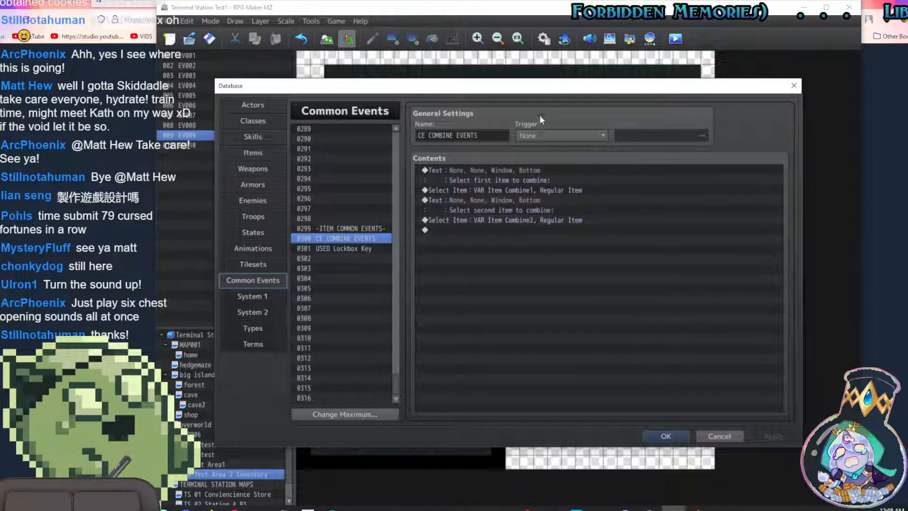
pyautogui.click(519, 231)
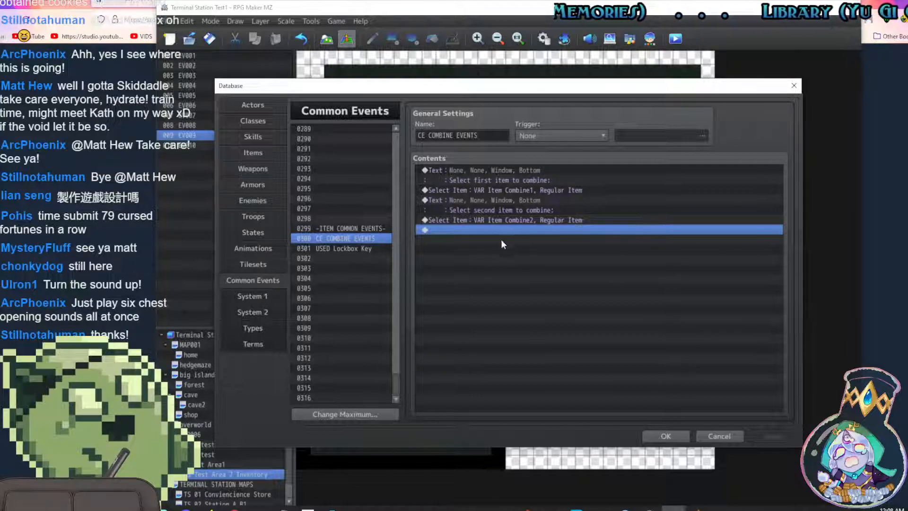
pyautogui.doubleClick(496, 228)
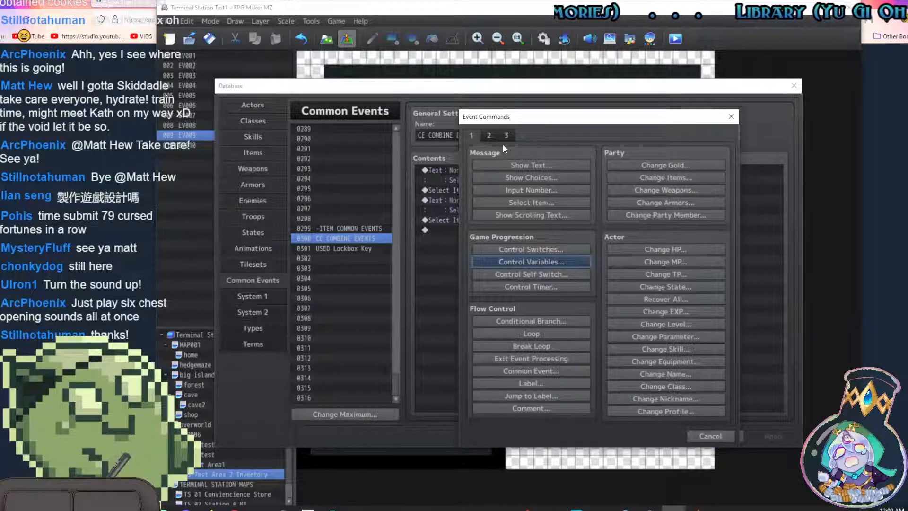
pyautogui.click(557, 321)
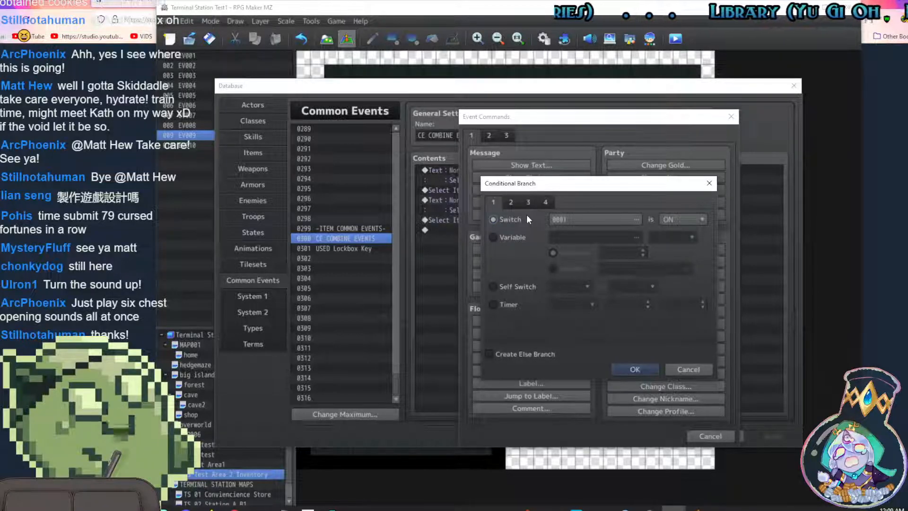
pyautogui.click(634, 218)
pyautogui.click(626, 404)
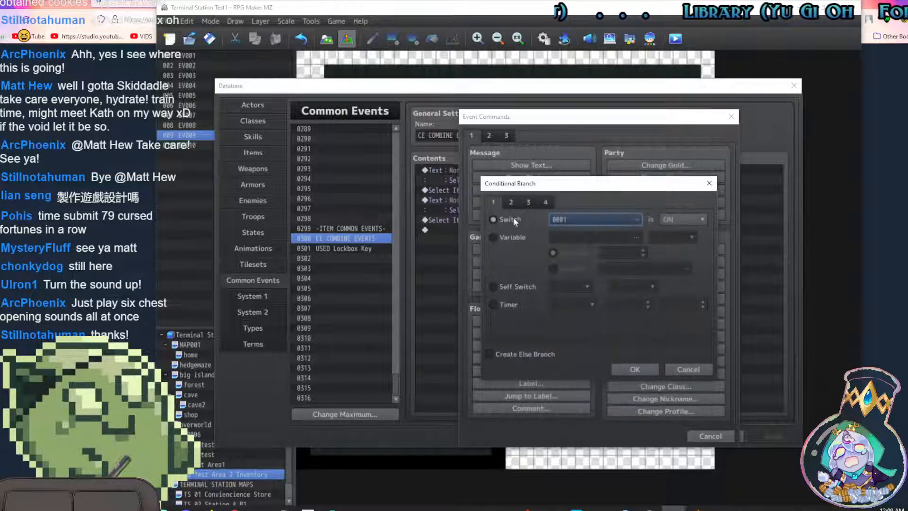
pyautogui.click(508, 238)
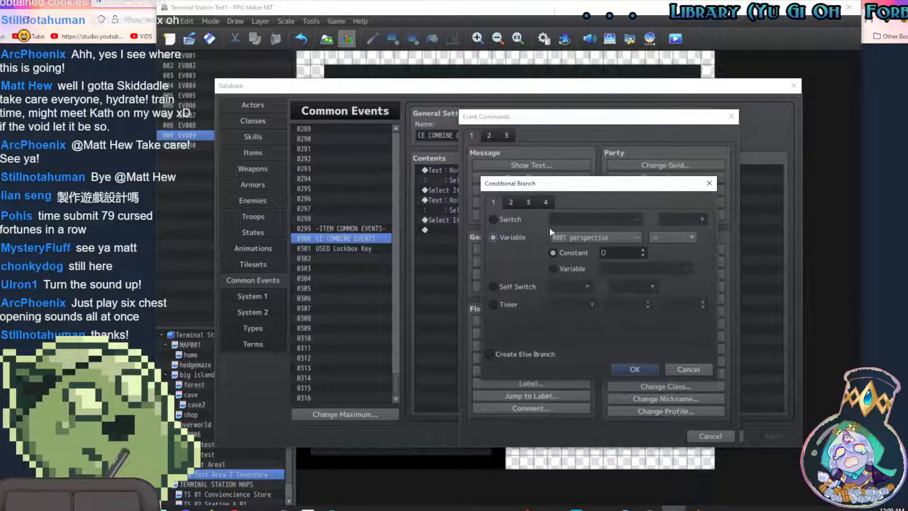
# Set the branch to check that variable 0291 VAR Item Combine1 equals the constant 310, and add it to the event
pyautogui.click(627, 232)
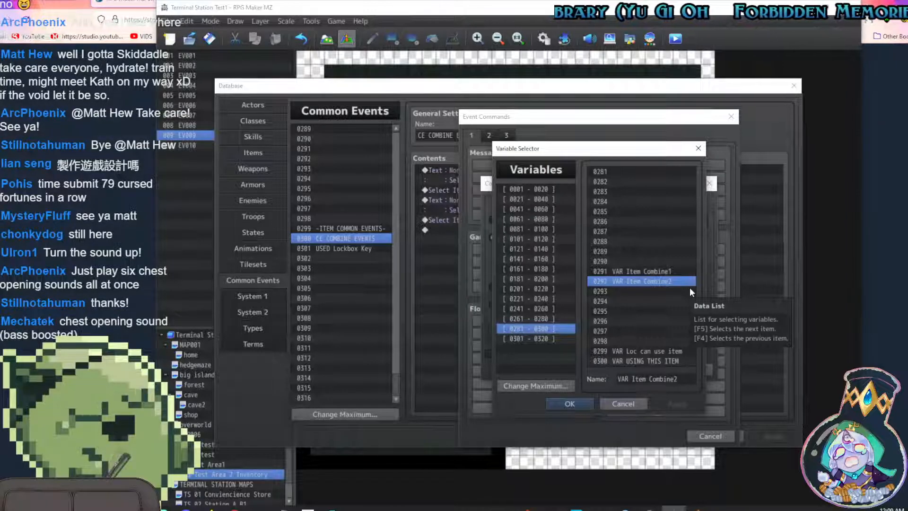
pyautogui.click(644, 405)
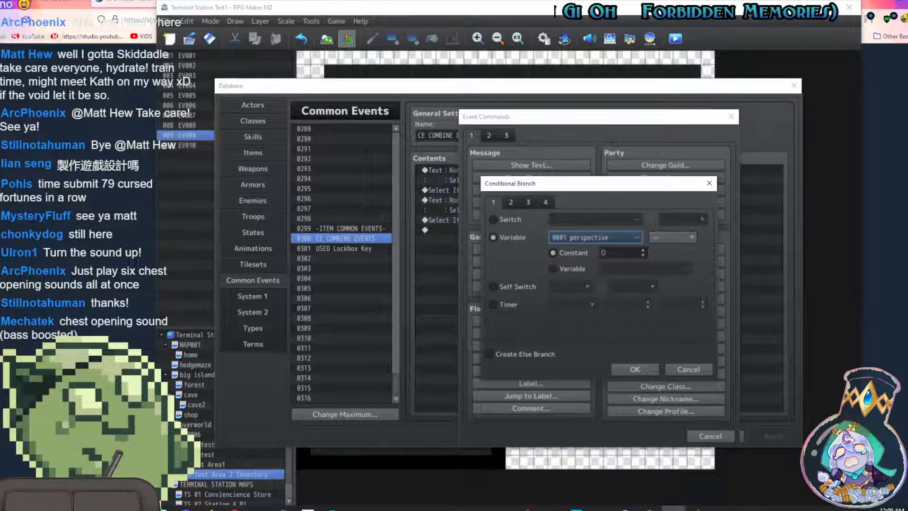
pyautogui.doubleClick(626, 253)
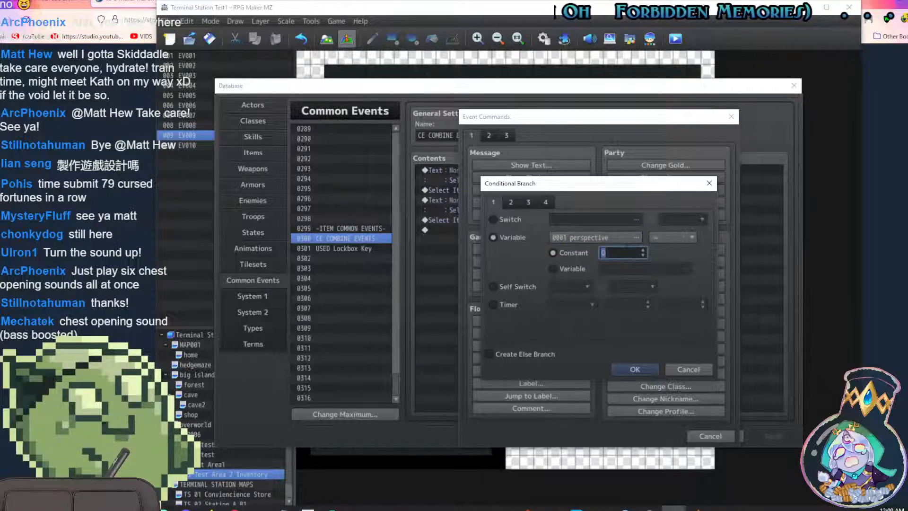
pyautogui.write('310')
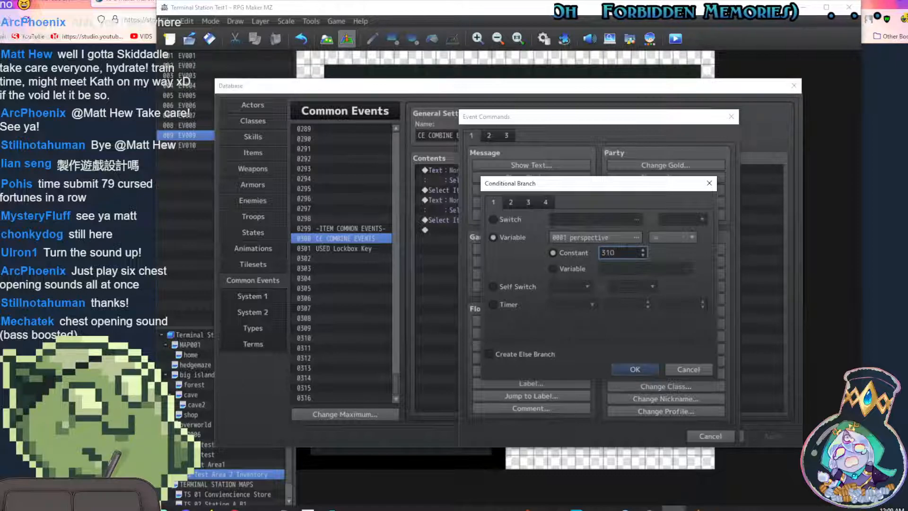
pyautogui.click(618, 238)
pyautogui.click(634, 272)
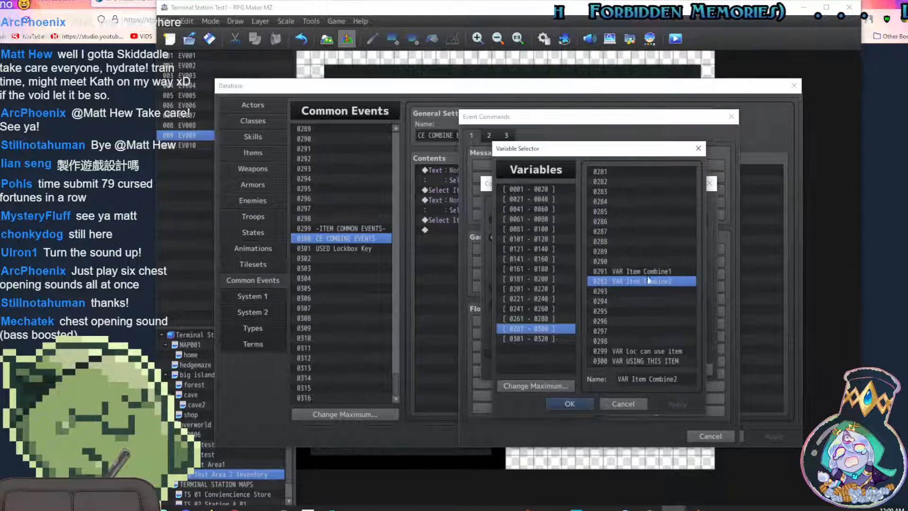
pyautogui.click(577, 405)
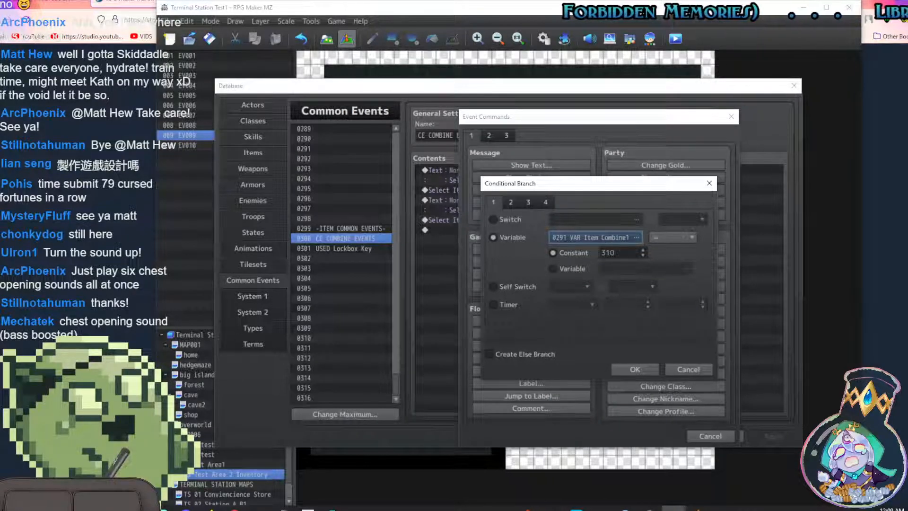
pyautogui.click(635, 368)
# Check the item numbers in the database, and nest a Conditional Branch testing 0292 VAR Item Combine2 = 311 inside the VAR Item Combine1 branch
pyautogui.click(247, 153)
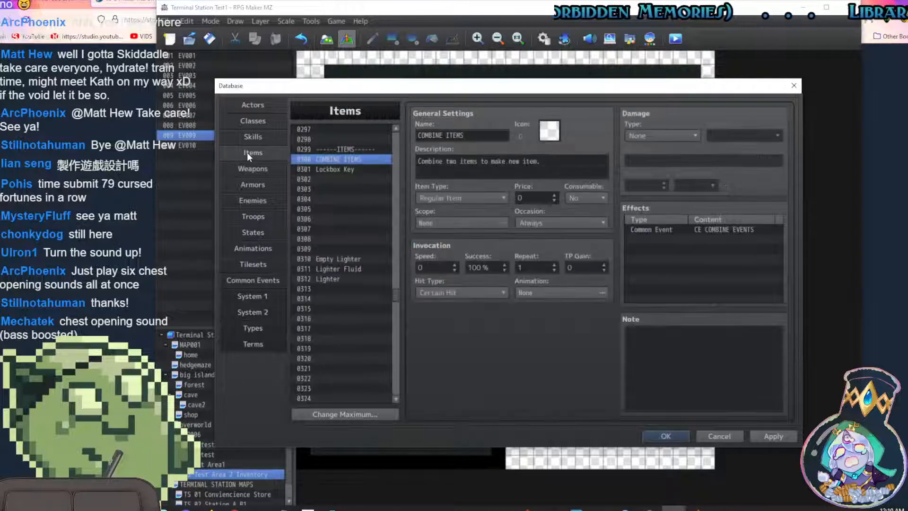
pyautogui.click(263, 282)
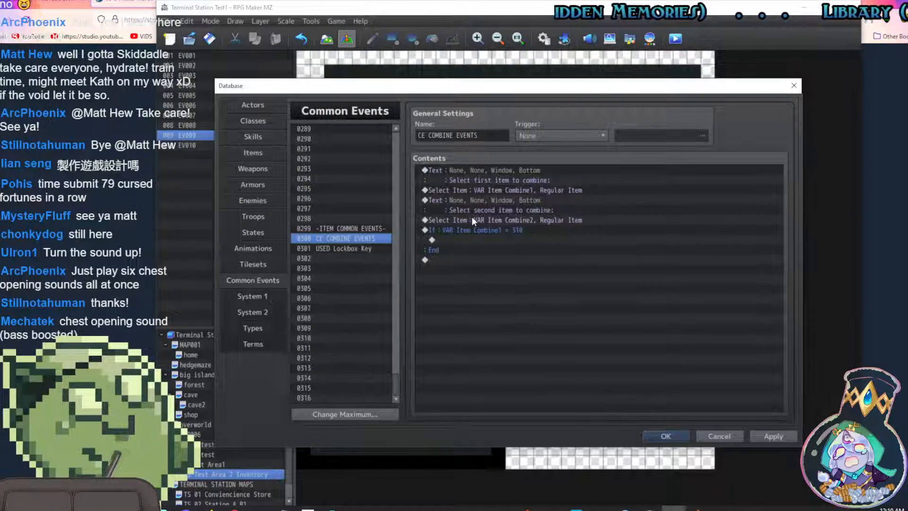
pyautogui.doubleClick(487, 238)
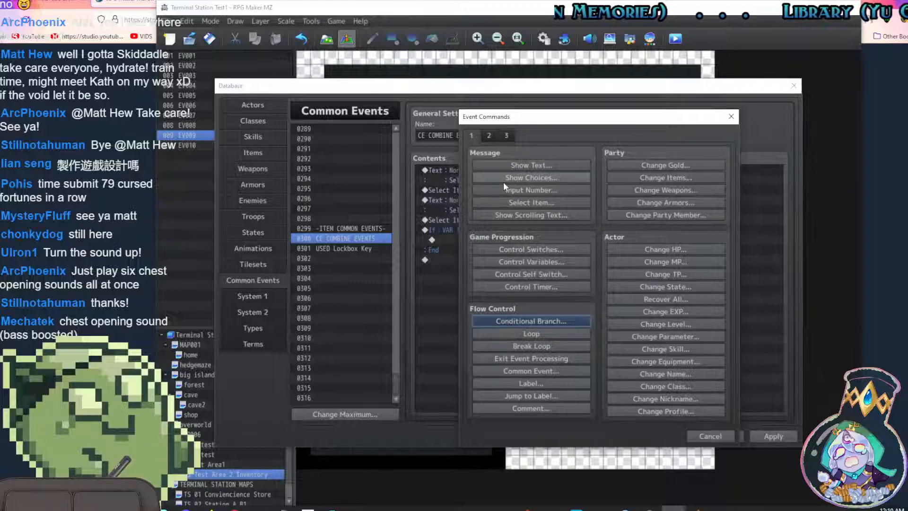
pyautogui.click(488, 136)
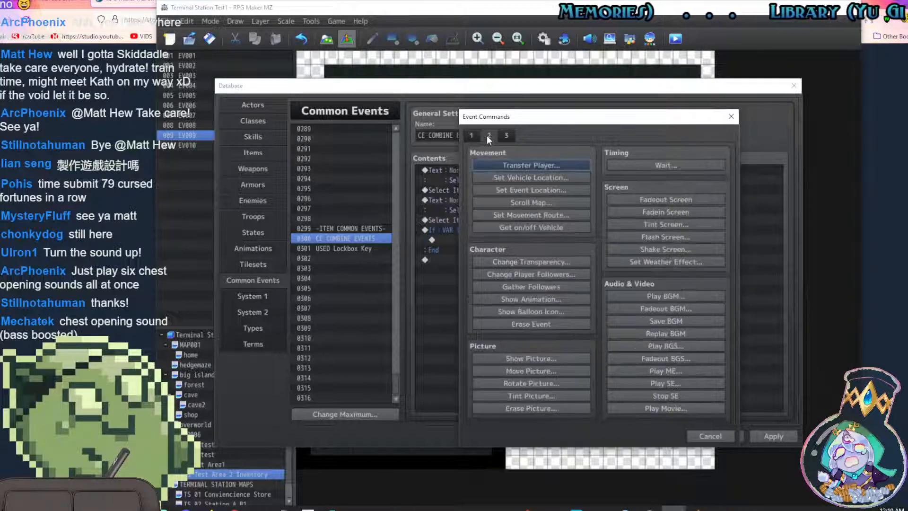
pyautogui.click(471, 136)
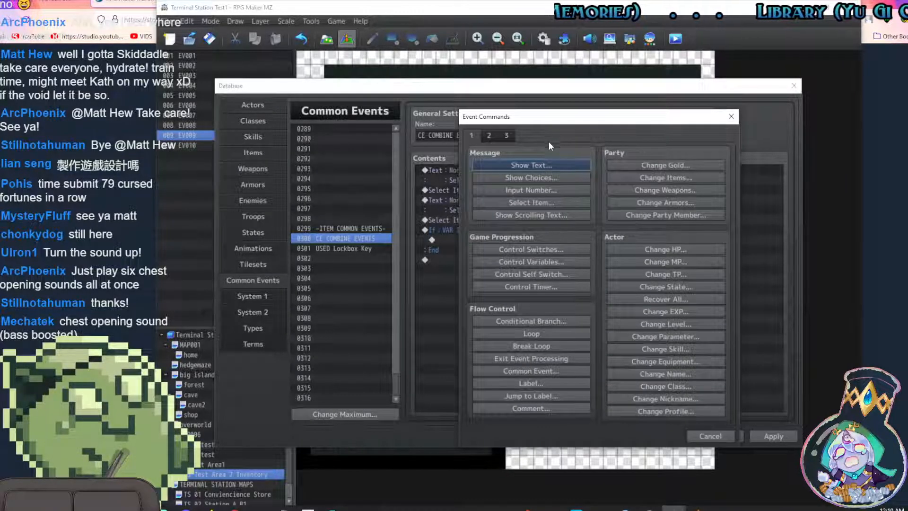
pyautogui.click(550, 322)
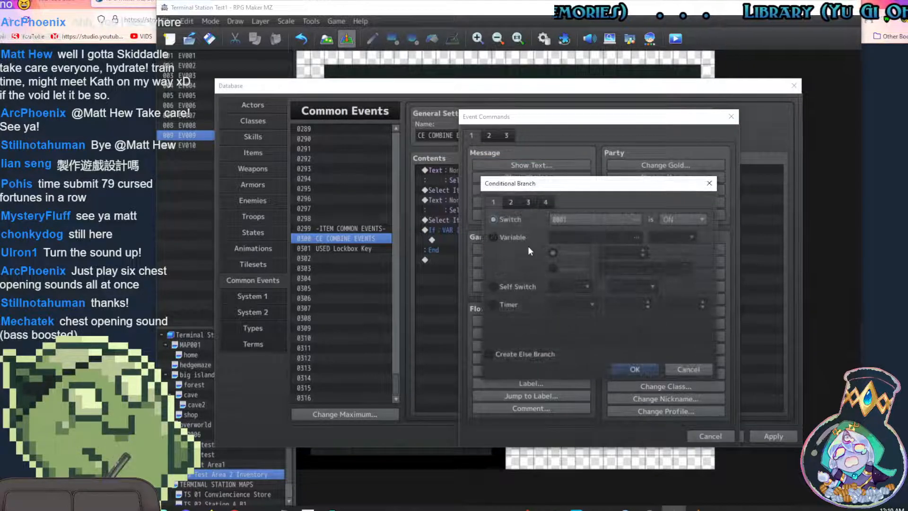
pyautogui.click(507, 234)
pyautogui.click(627, 233)
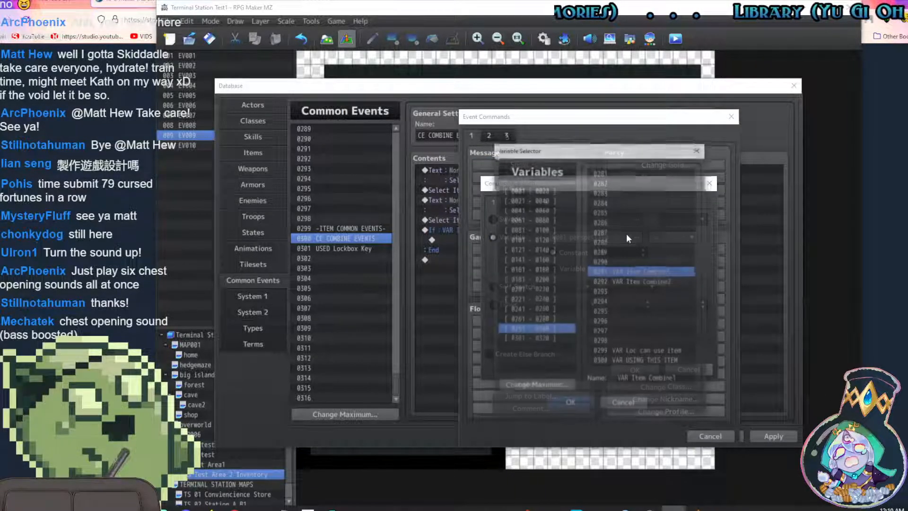
pyautogui.click(629, 281)
pyautogui.click(570, 404)
pyautogui.doubleClick(610, 253)
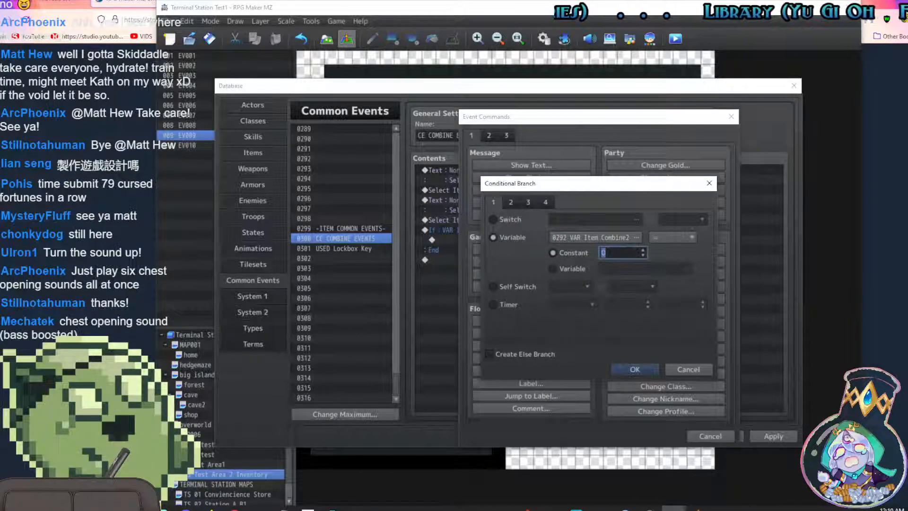
pyautogui.write('311')
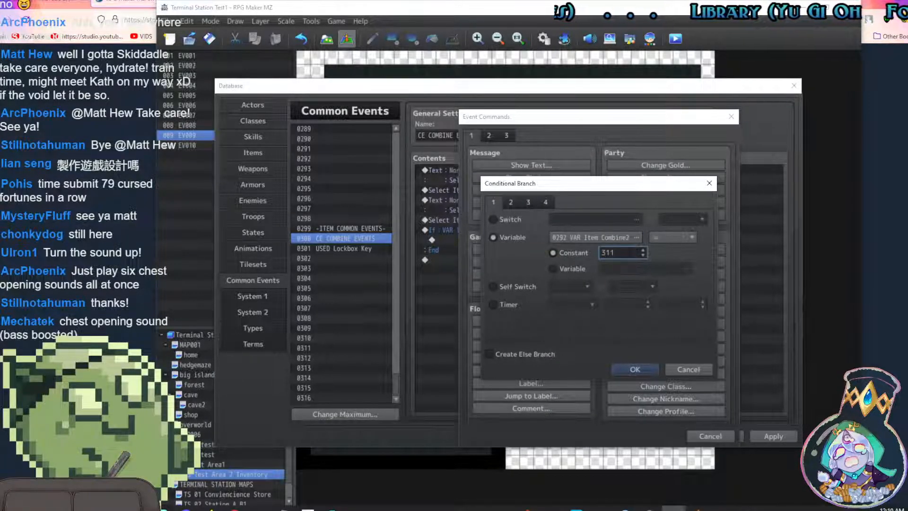
pyautogui.click(646, 369)
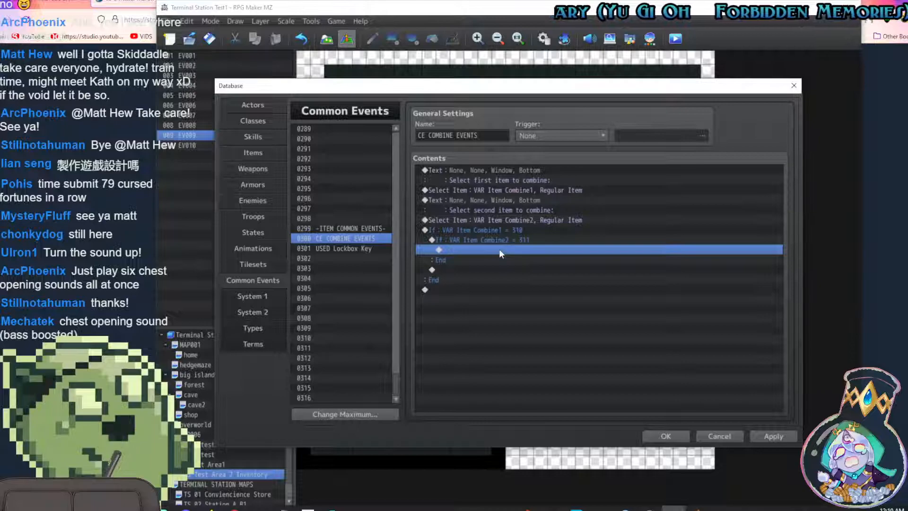
pyautogui.click(526, 230)
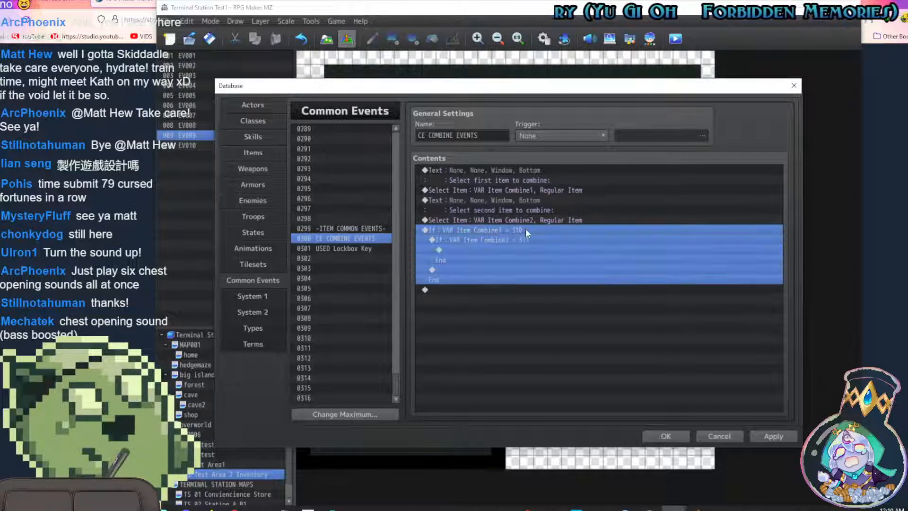
pyautogui.click(519, 240)
pyautogui.click(523, 231)
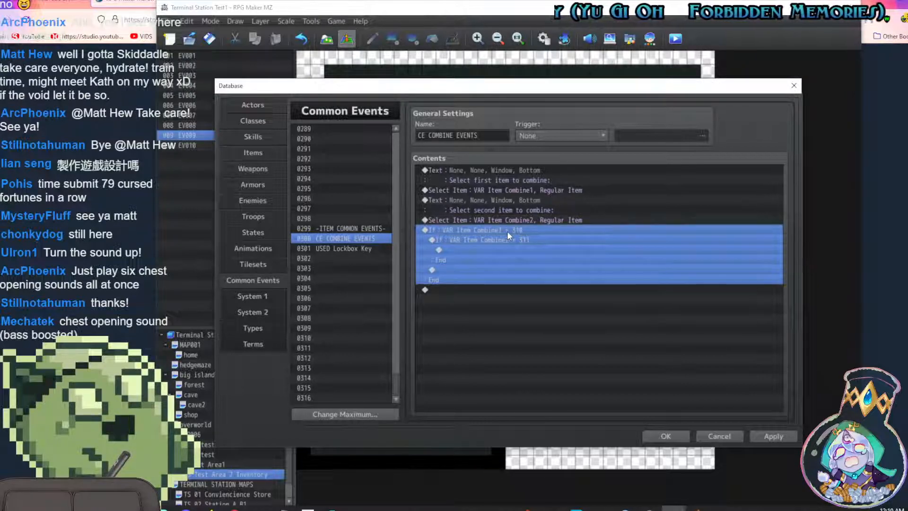
pyautogui.click(525, 239)
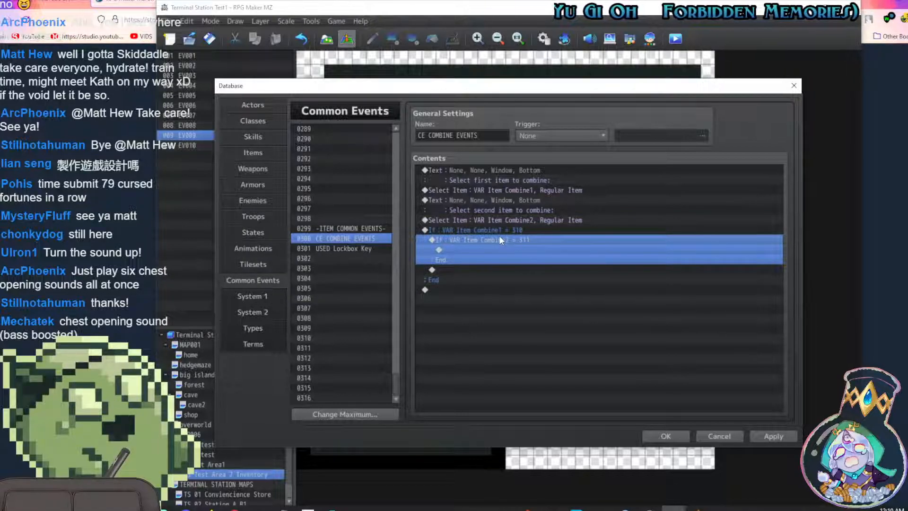
pyautogui.click(515, 229)
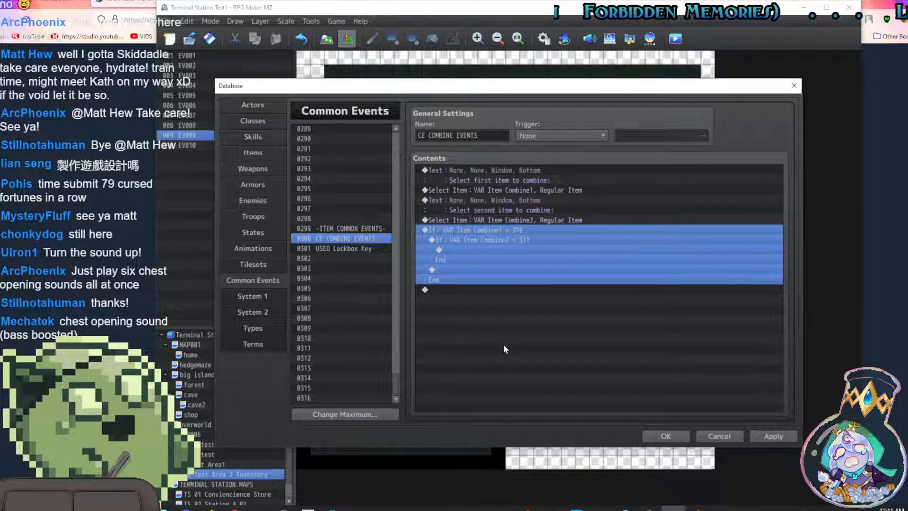
pyautogui.click(484, 289)
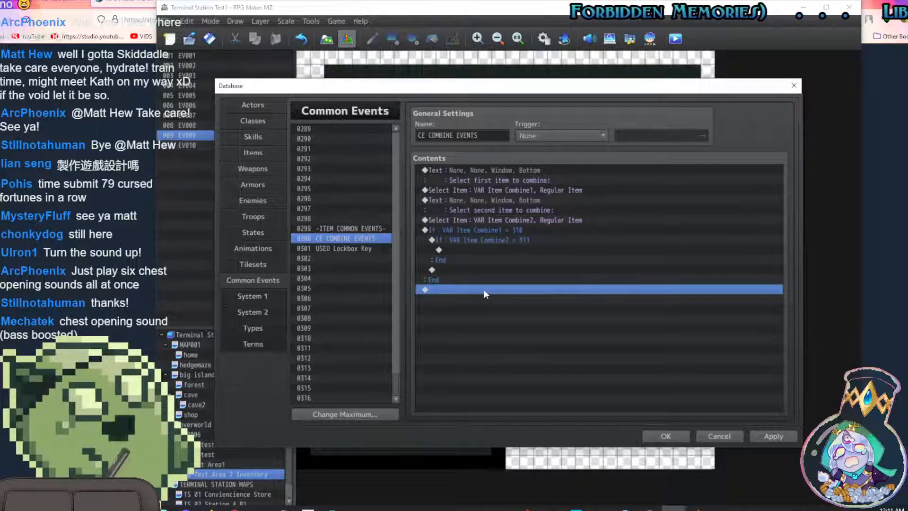
# Duplicate the whole VAR Item Combine1 = 310 branch, including its nested branch, directly below the original
pyautogui.click(497, 230)
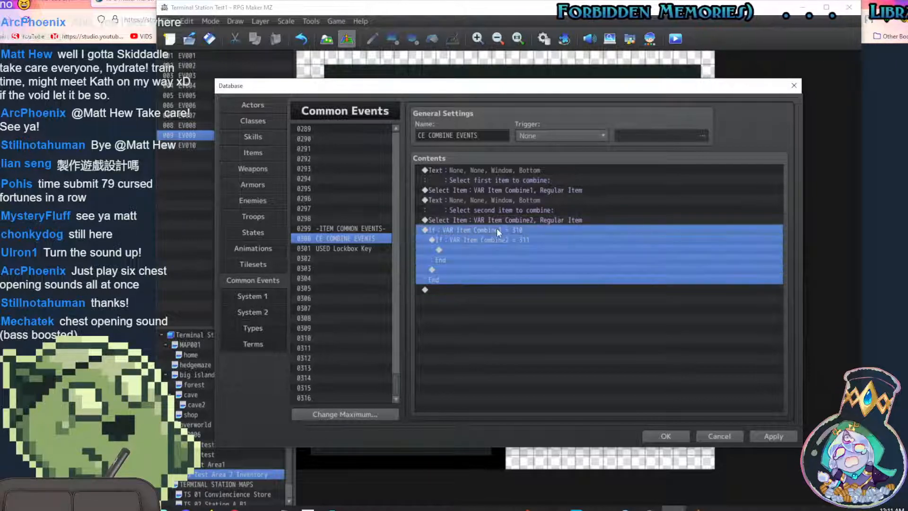
pyautogui.hotkey('ctrl', 'c')
pyautogui.click(476, 288)
pyautogui.hotkey('ctrl', 'v')
# Swap the checks in the duplicated block, setting VAR Item Combine1 to 311 and the nested VAR Item Combine2 to 310
pyautogui.click(513, 288)
pyautogui.doubleClick(513, 289)
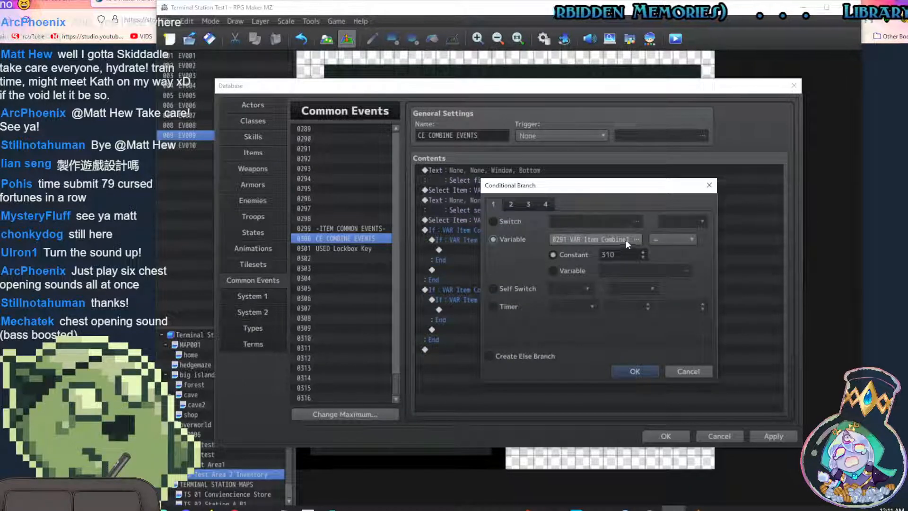
pyautogui.click(642, 252)
pyautogui.click(633, 371)
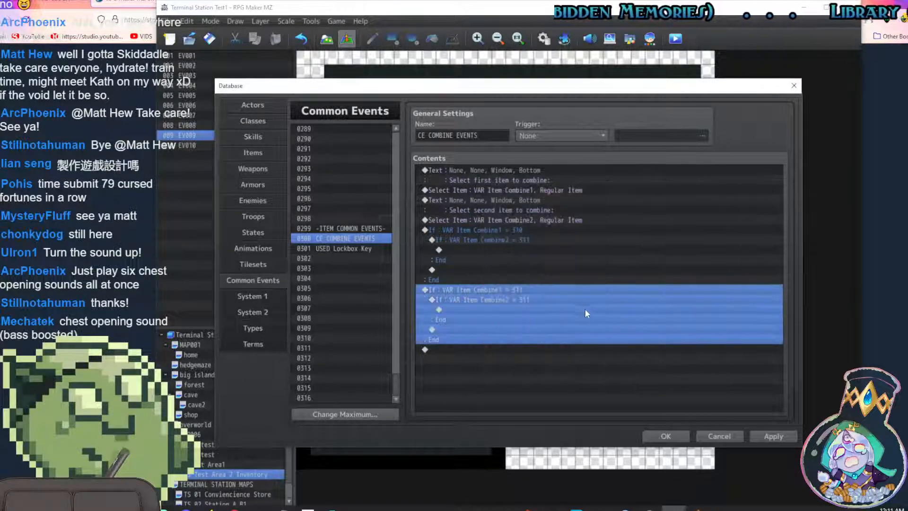
pyautogui.doubleClick(518, 298)
pyautogui.click(643, 258)
pyautogui.click(634, 370)
pyautogui.click(501, 326)
pyautogui.click(487, 309)
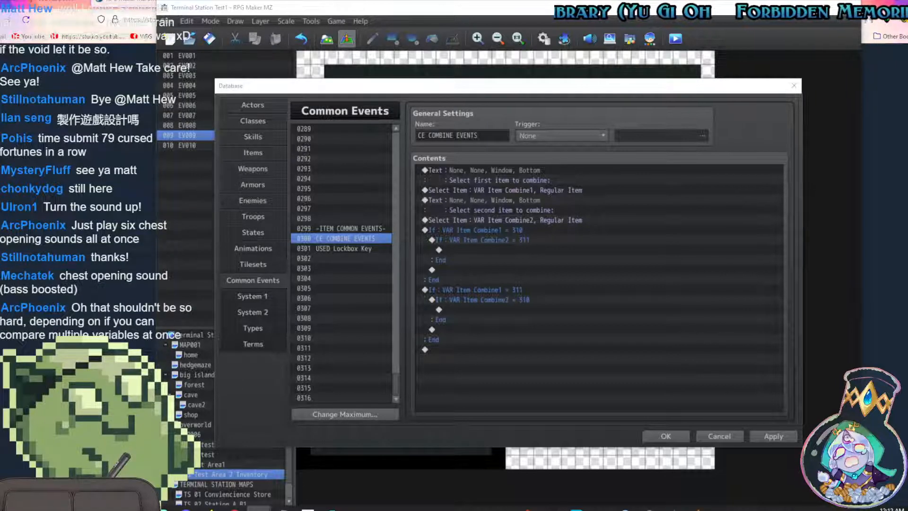
pyautogui.click(492, 309)
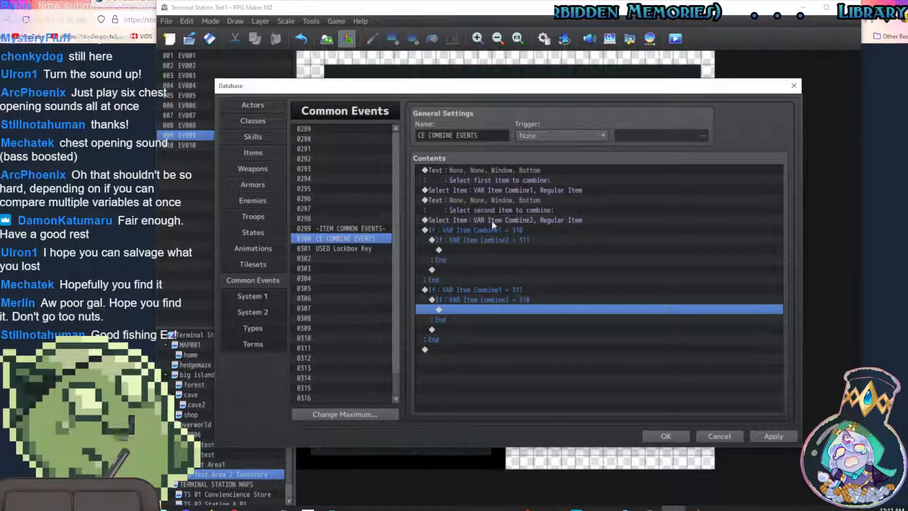
pyautogui.click(499, 247)
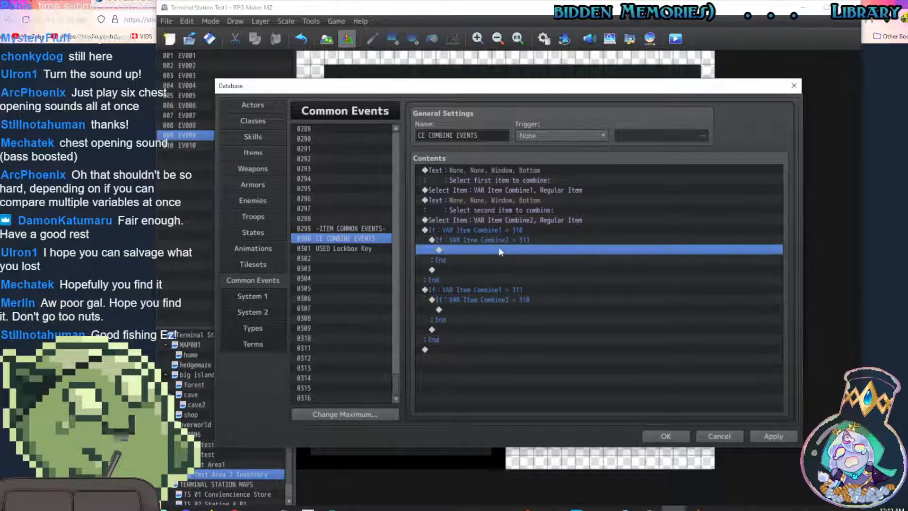
# Look through all the condition types a new Conditional Branch offers, up to the Script condition, and cancel without adding a branch
pyautogui.click(466, 349)
pyautogui.doubleClick(466, 349)
pyautogui.click(525, 347)
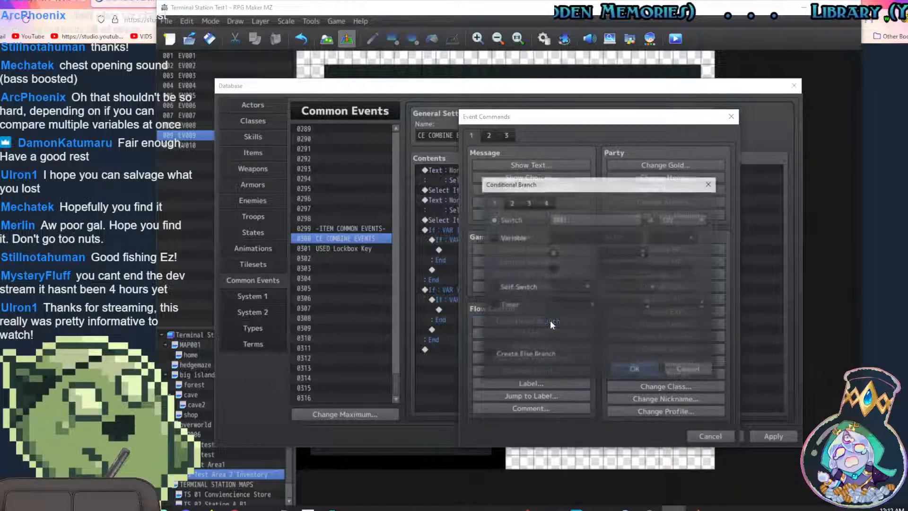
pyautogui.click(511, 202)
pyautogui.click(495, 202)
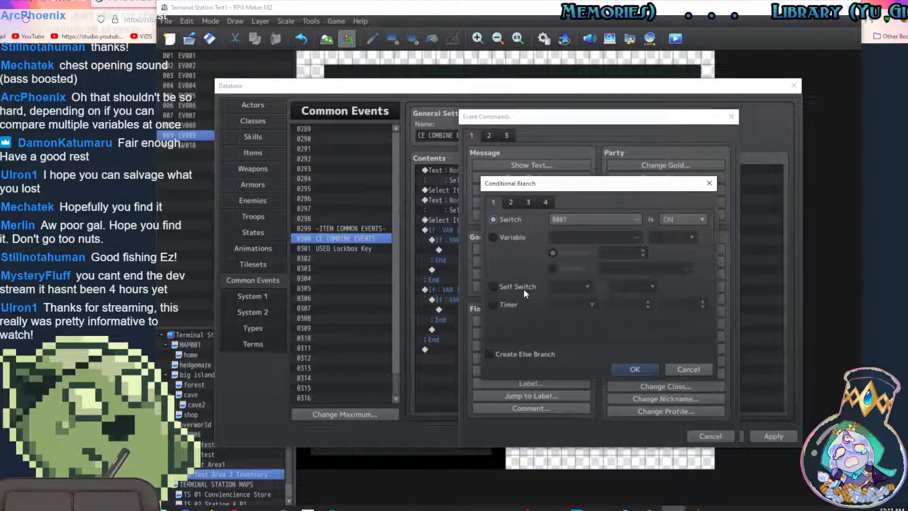
pyautogui.click(514, 203)
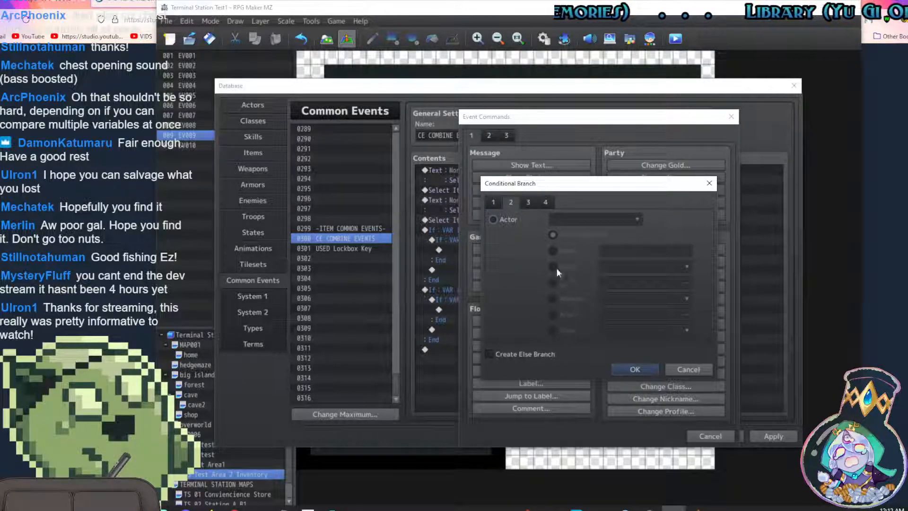
pyautogui.click(528, 202)
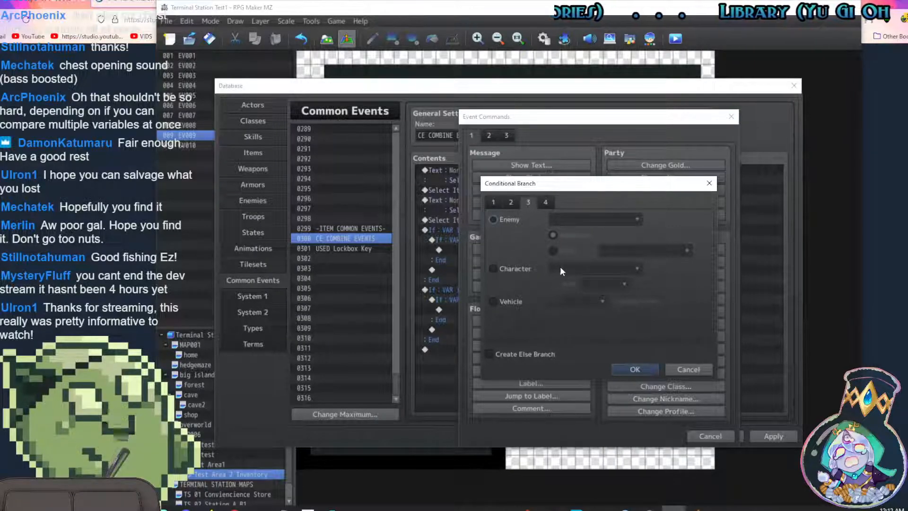
pyautogui.click(544, 203)
pyautogui.click(497, 331)
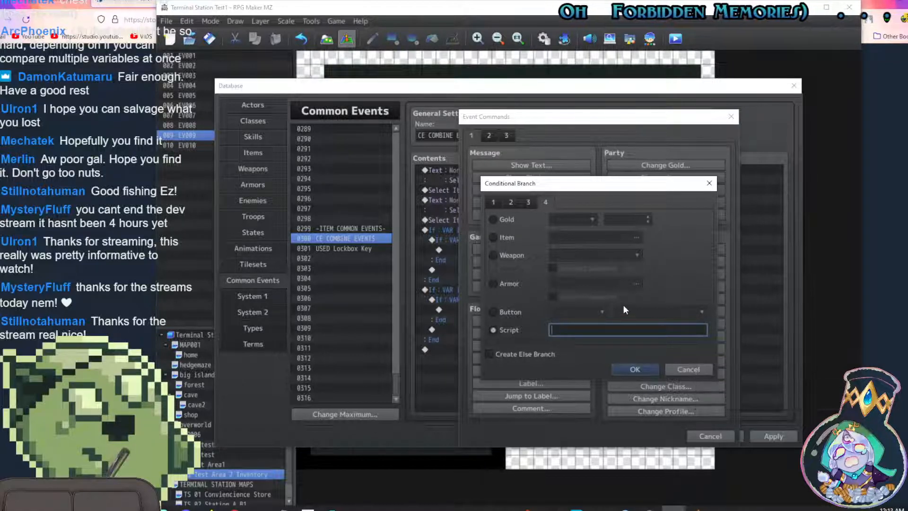
pyautogui.click(686, 369)
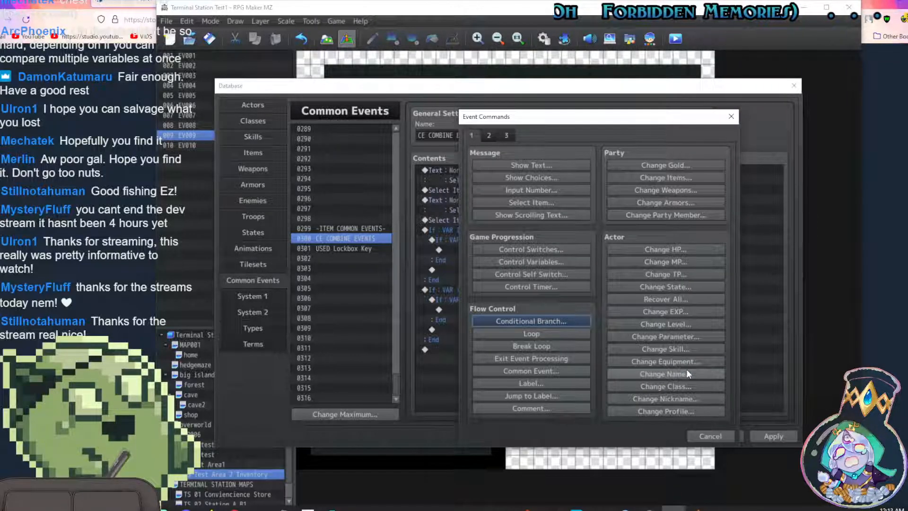
pyautogui.click(716, 435)
pyautogui.click(501, 229)
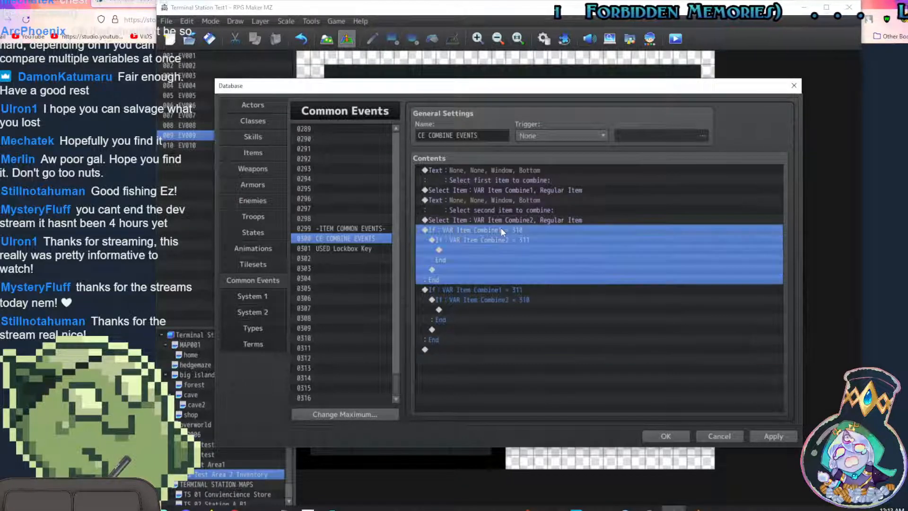